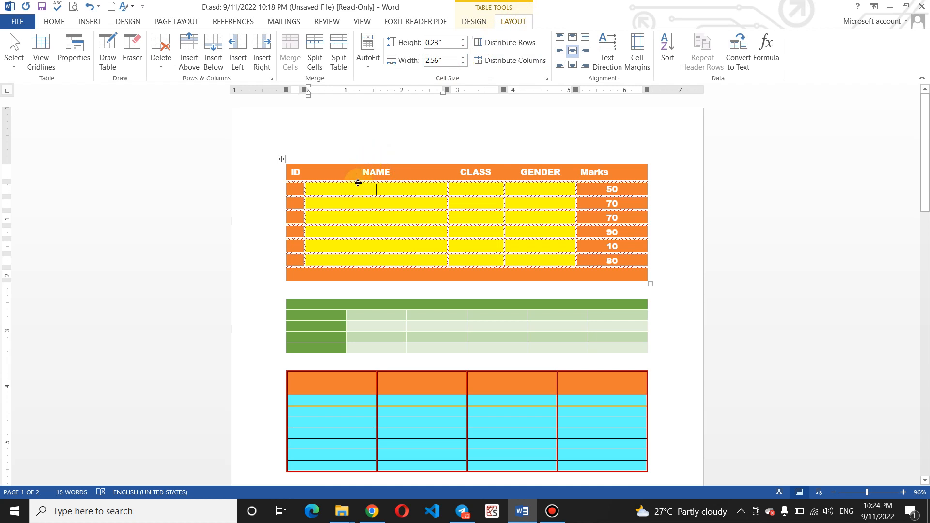
pyautogui.click(371, 180)
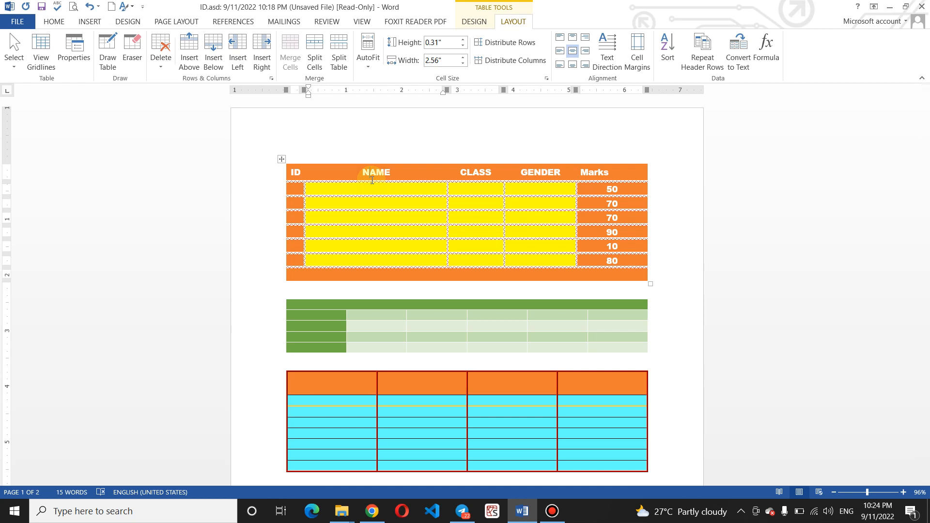
pyautogui.click(385, 202)
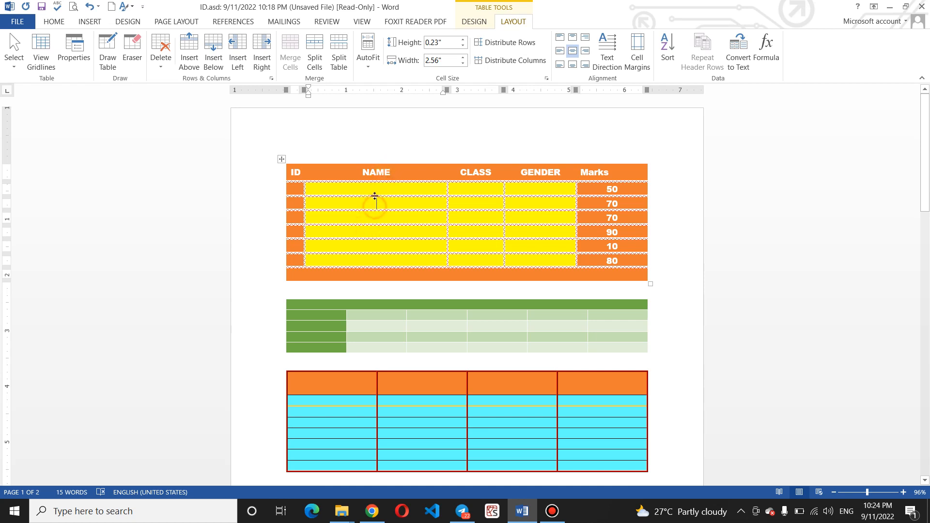
pyautogui.click(396, 167)
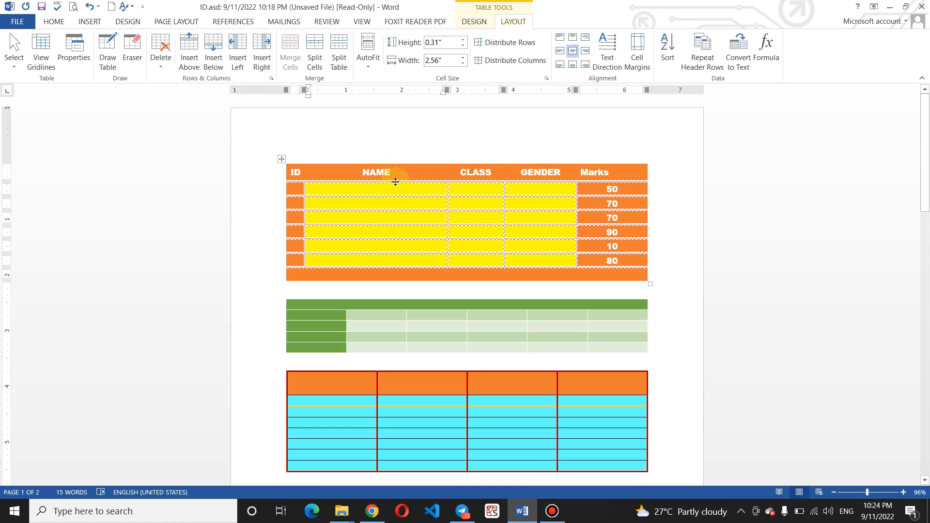
pyautogui.click(345, 402)
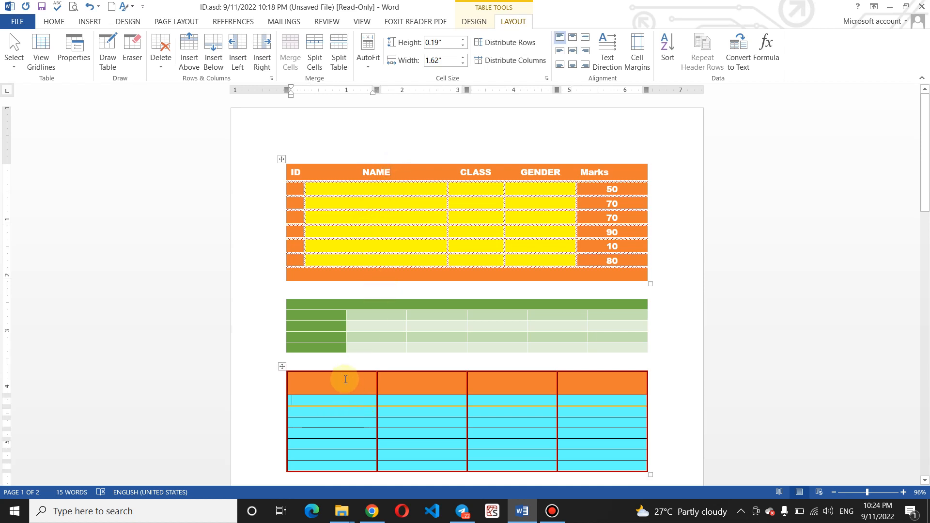
pyautogui.click(344, 379)
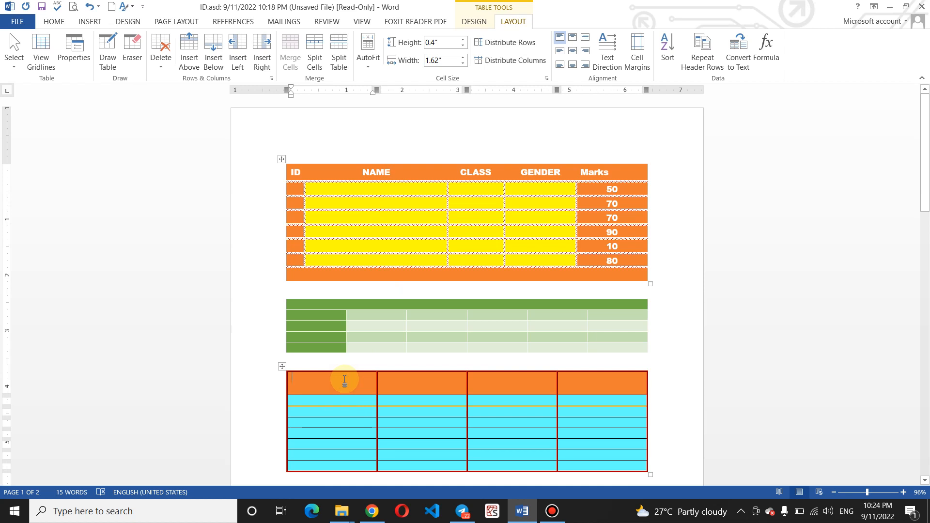
pyautogui.click(334, 400)
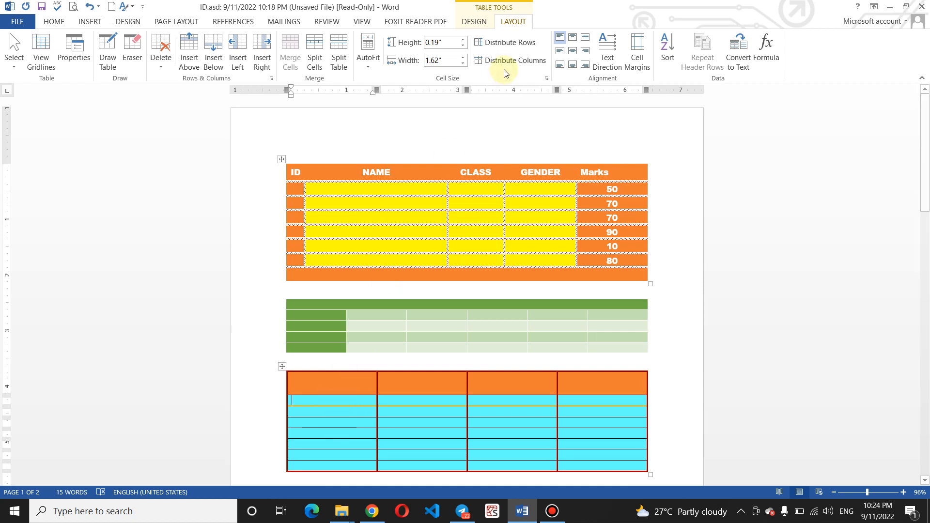
# Select only the first header cell of the third table (cyan body) and shade it yellow
pyautogui.click(329, 382)
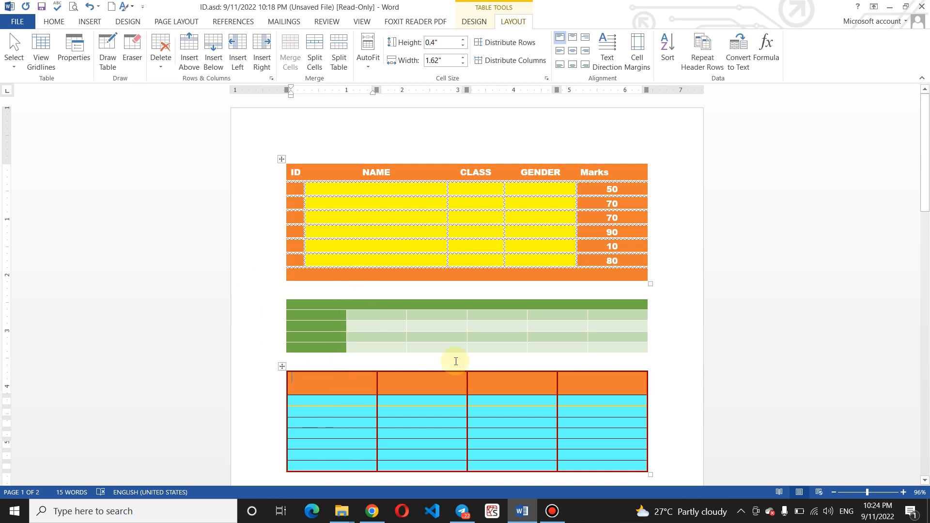
pyautogui.scroll(-3, 926, 209)
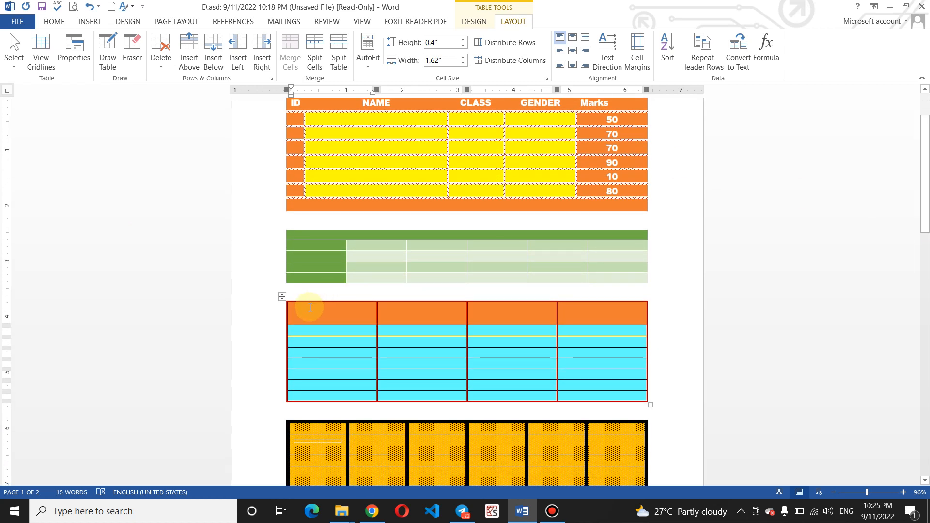
pyautogui.click(14, 61)
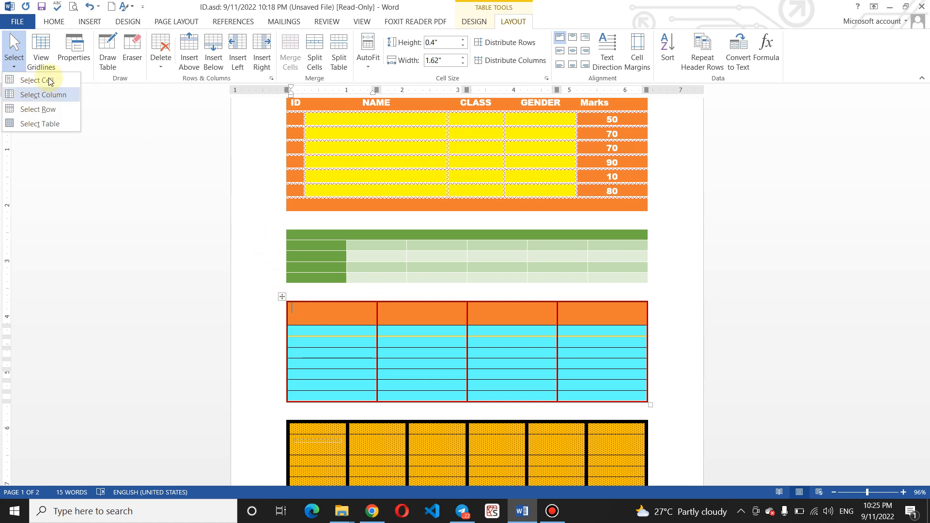
pyautogui.click(369, 316)
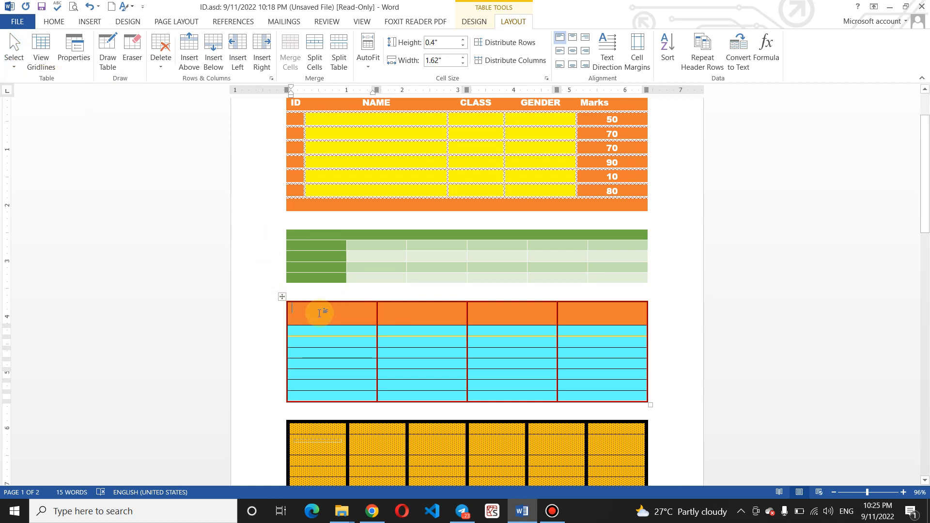
pyautogui.moveTo(293, 306); pyautogui.dragTo(329, 306)
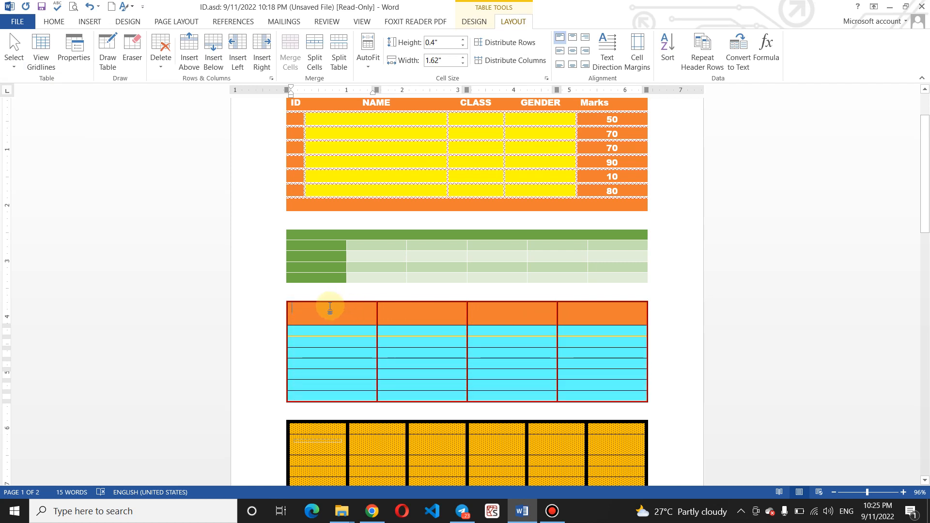
pyautogui.click(14, 57)
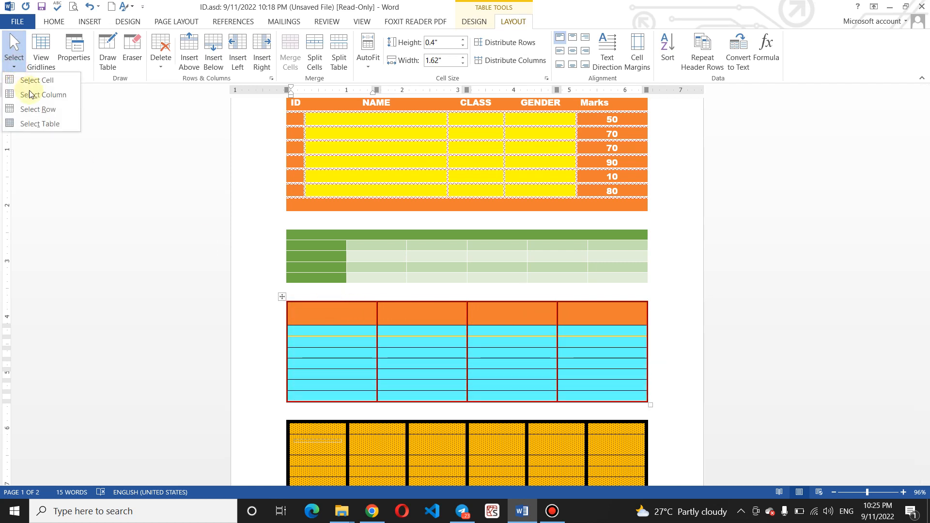
pyautogui.click(30, 80)
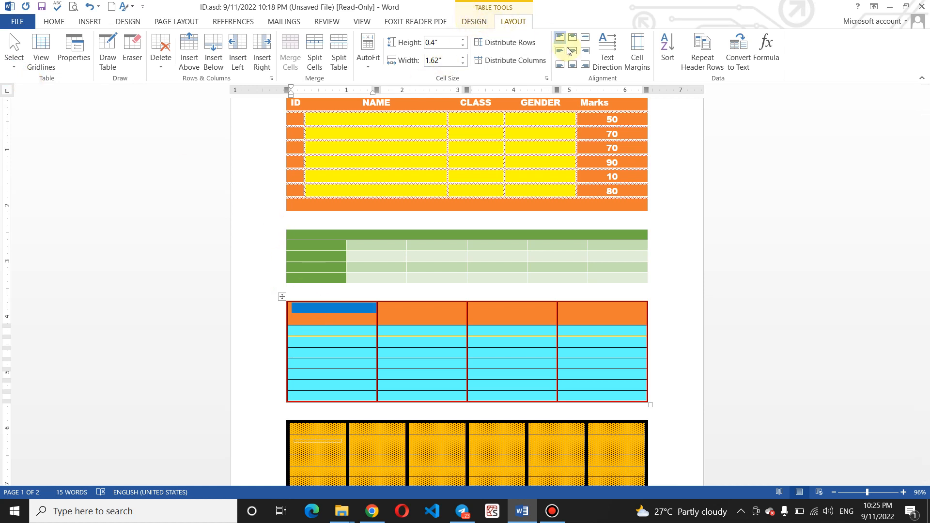
pyautogui.click(469, 21)
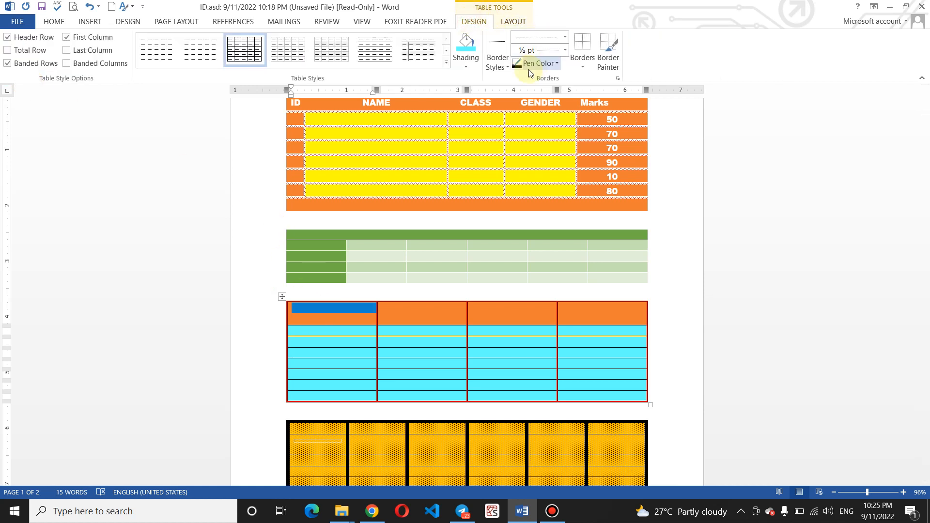
pyautogui.click(466, 57)
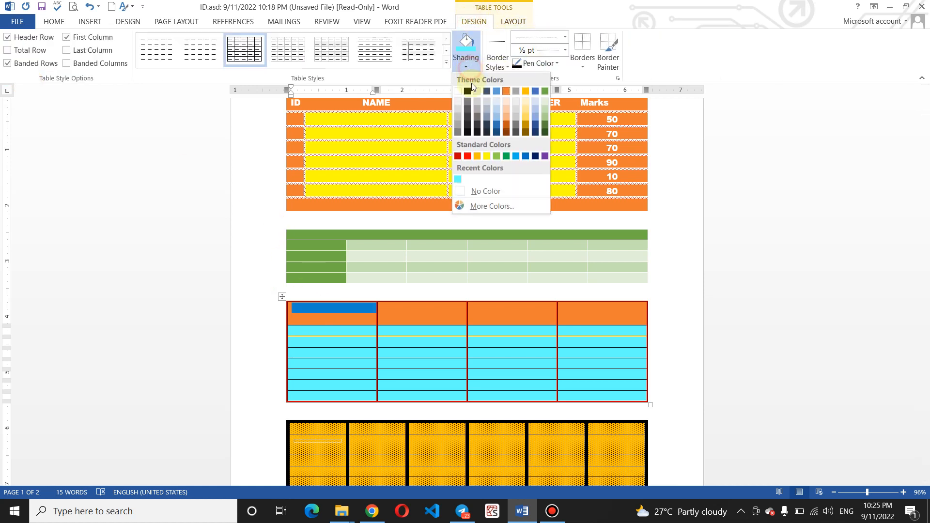
pyautogui.click(486, 156)
pyautogui.click(330, 319)
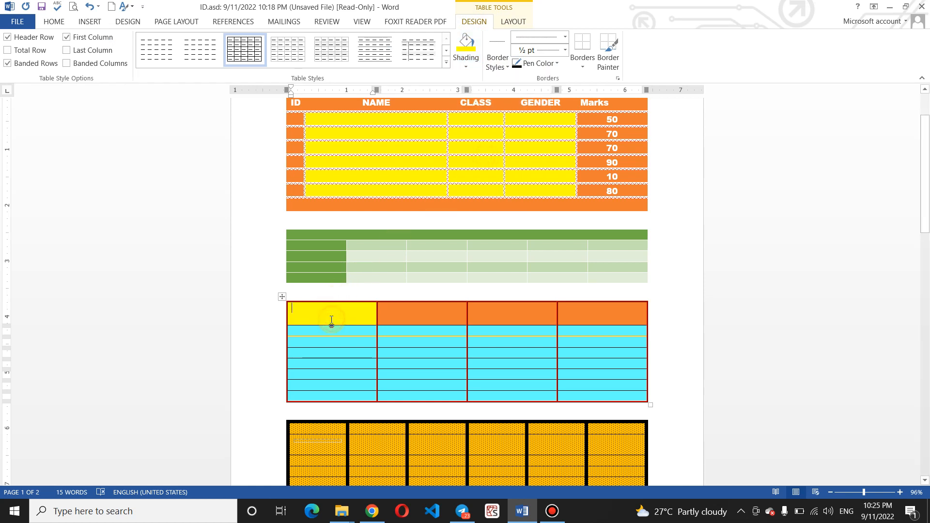
# Select the entire first column of the third table and shade it light blue
pyautogui.click(512, 22)
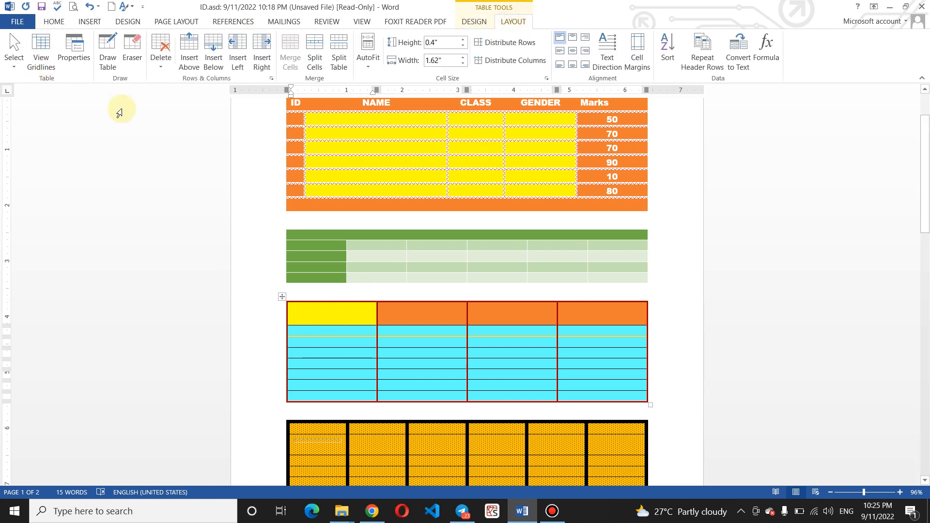
pyautogui.click(20, 64)
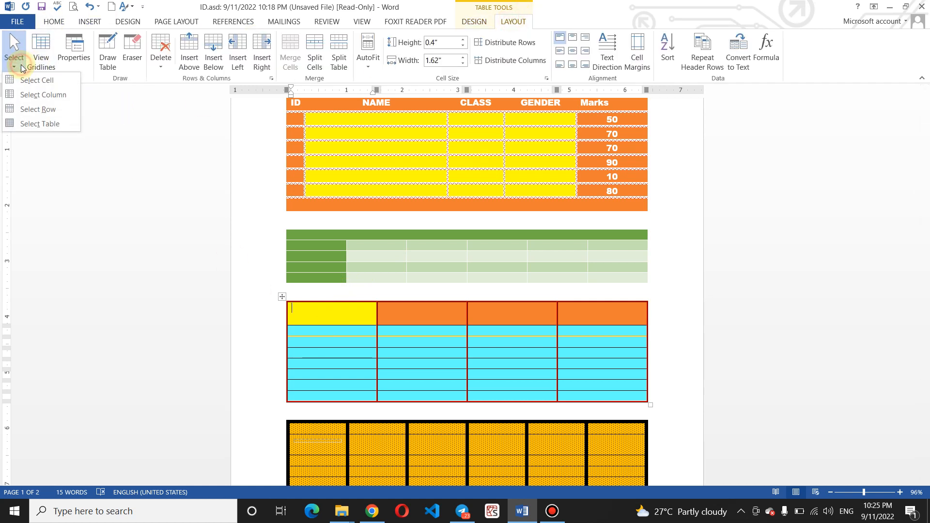
pyautogui.click(22, 96)
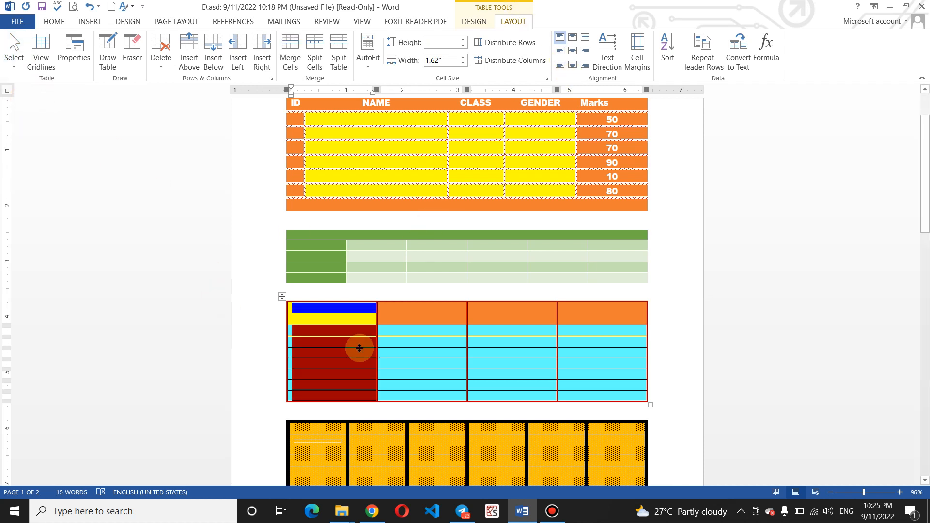
pyautogui.click(474, 22)
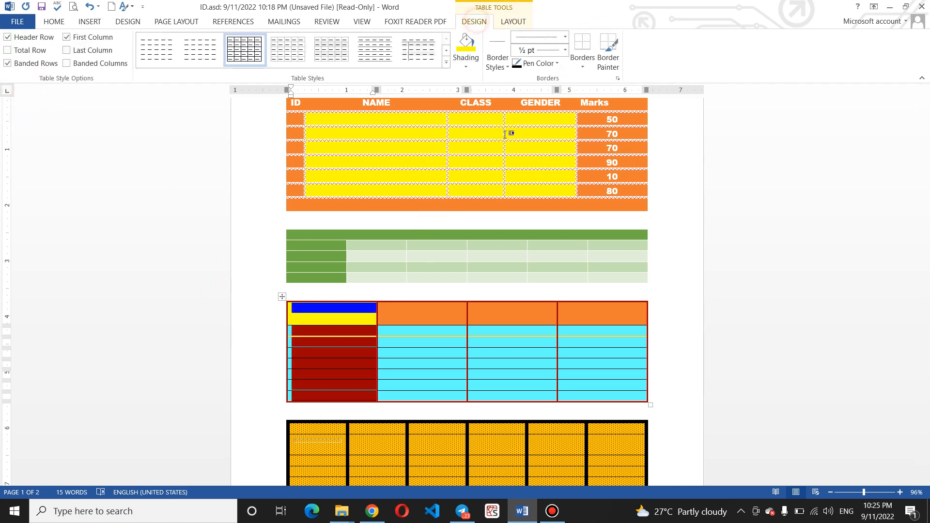
pyautogui.click(466, 67)
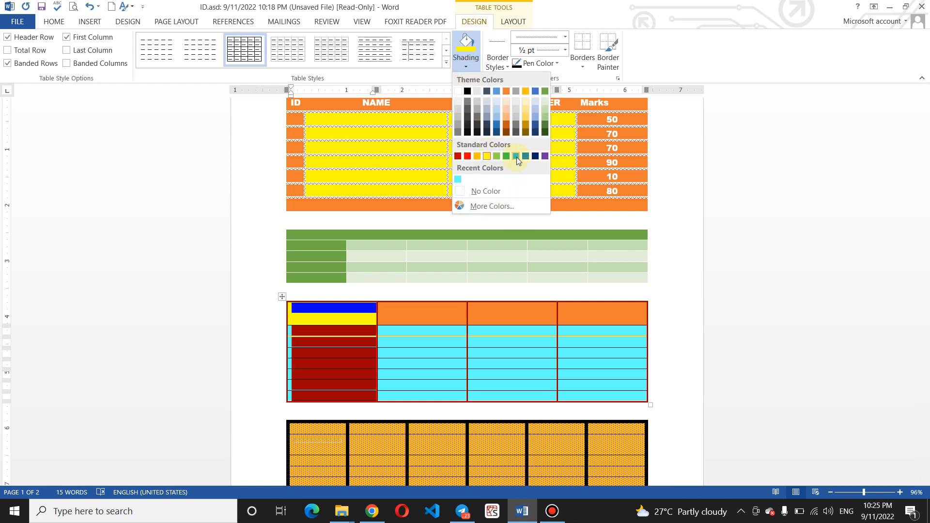
pyautogui.click(516, 157)
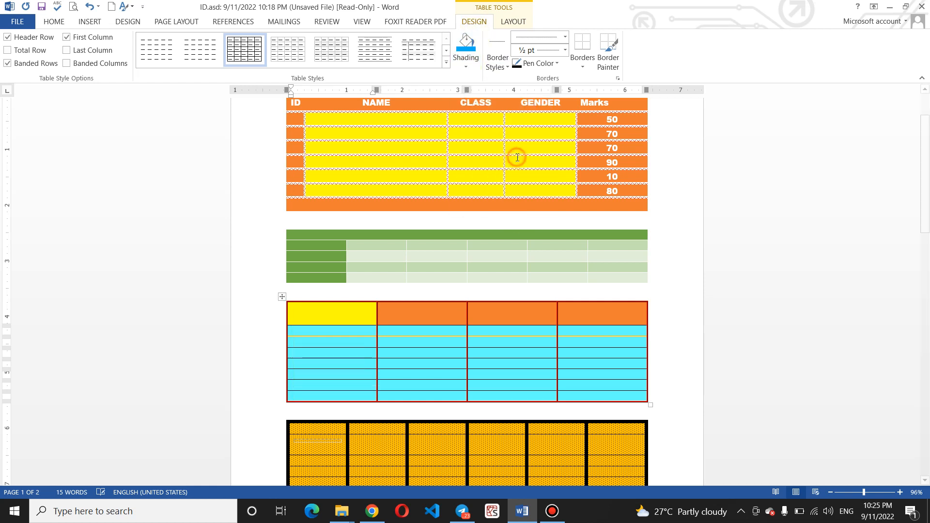
pyautogui.click(346, 317)
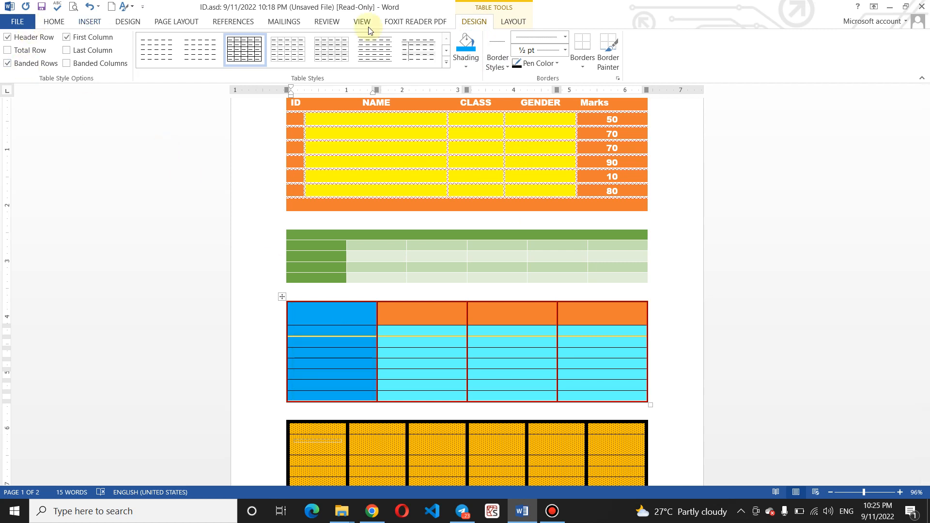
# Select the whole header row of the third table and shade it red
pyautogui.click(500, 23)
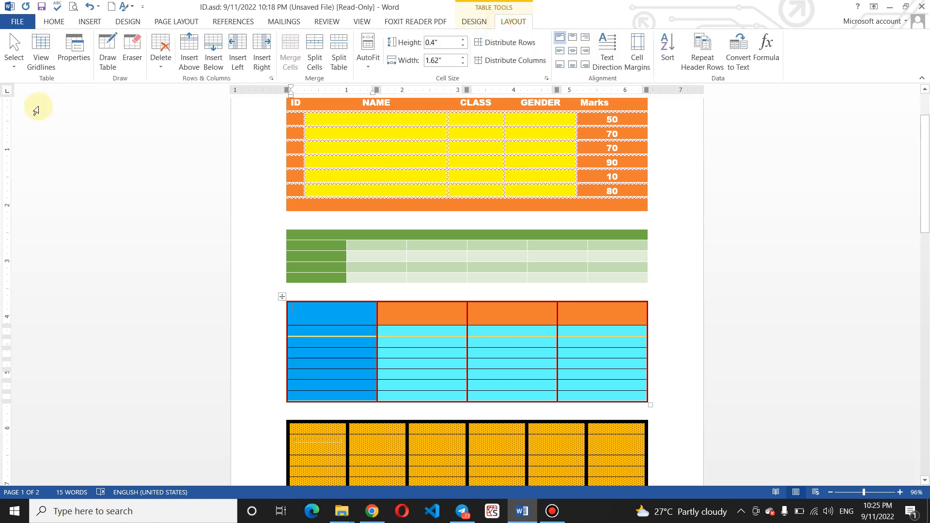
pyautogui.click(11, 54)
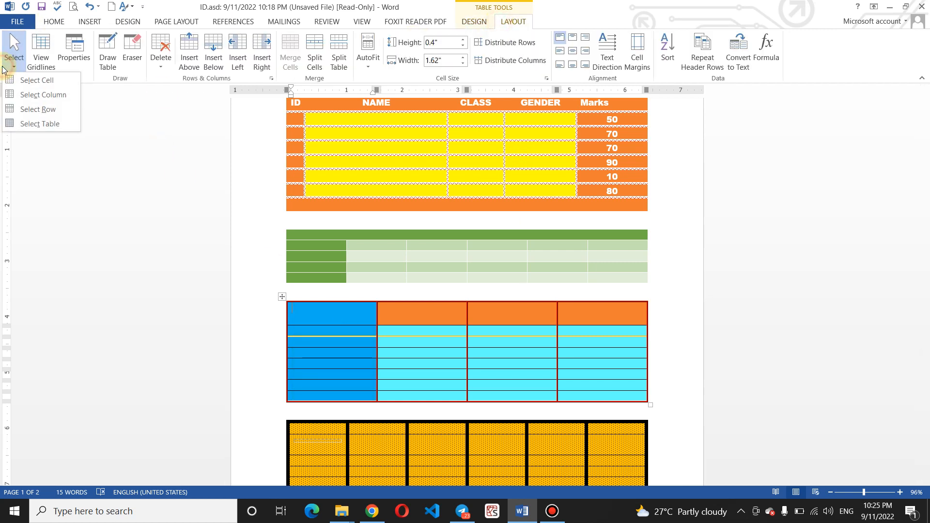
pyautogui.click(33, 112)
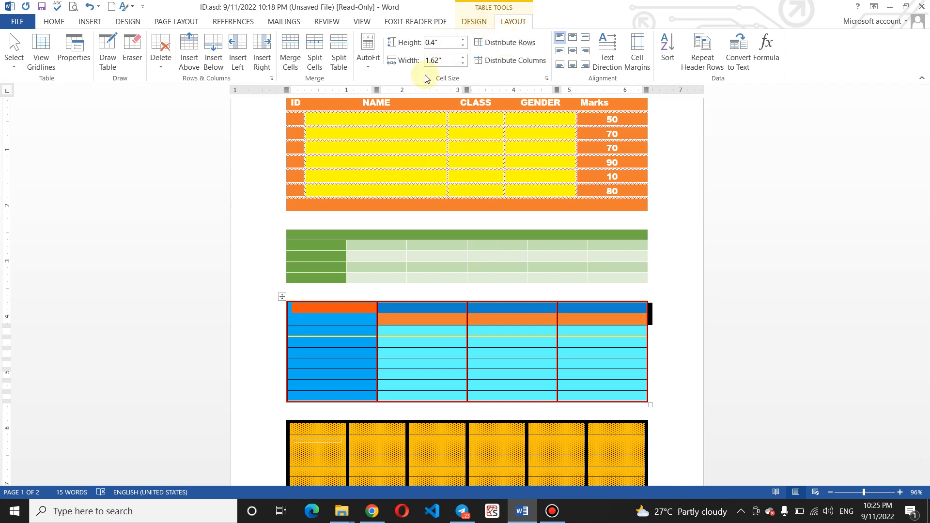
pyautogui.click(481, 24)
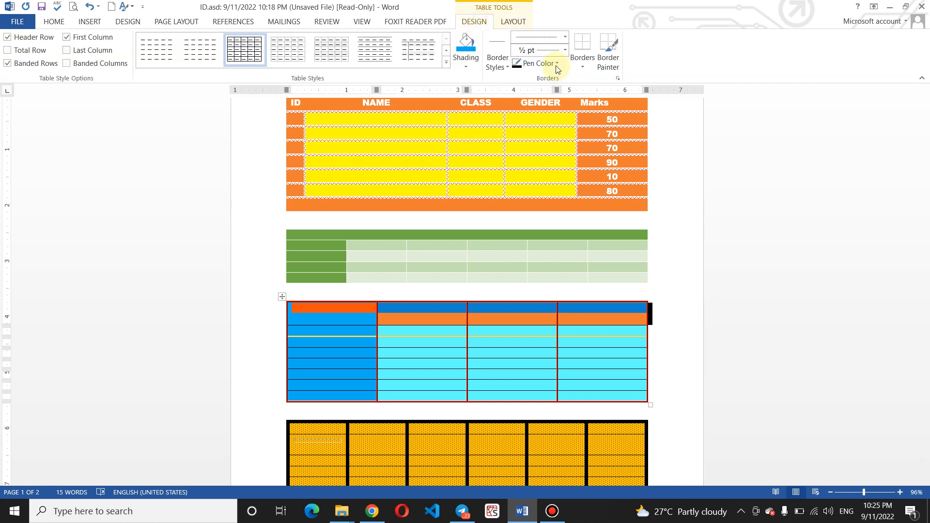
pyautogui.click(472, 70)
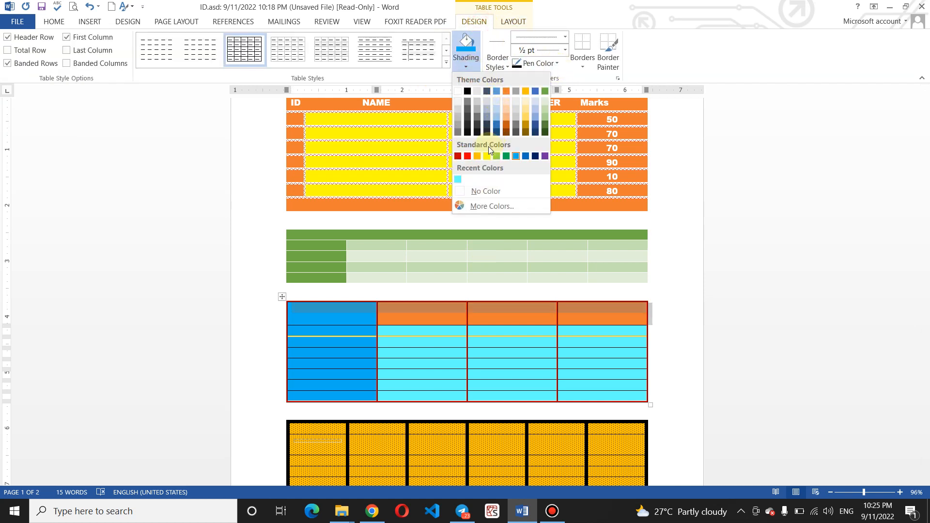
pyautogui.click(468, 155)
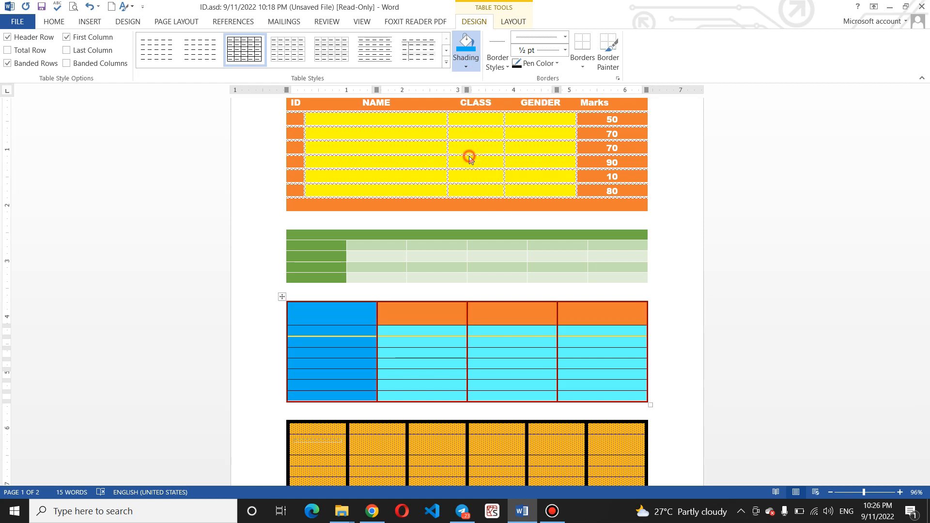
pyautogui.click(331, 315)
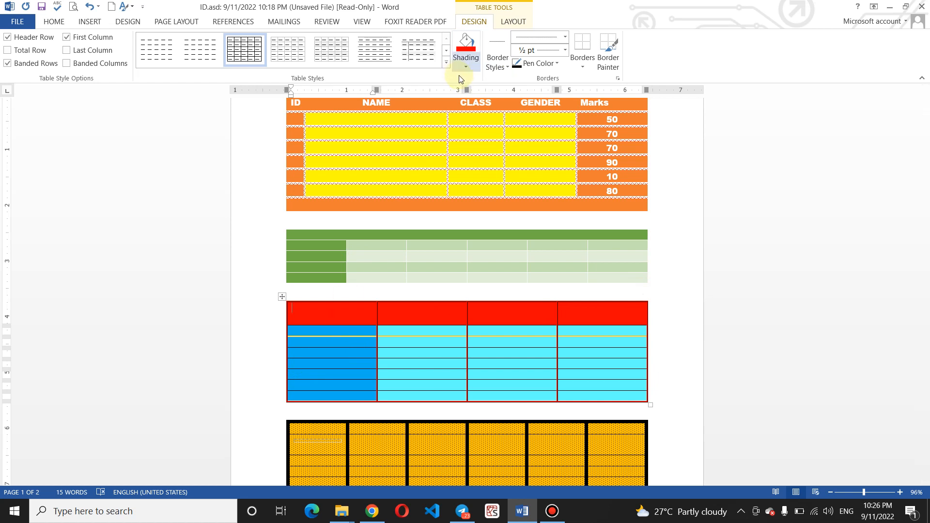
# Select the entire third table and apply yellow shading to all its cells
pyautogui.click(517, 21)
pyautogui.click(14, 67)
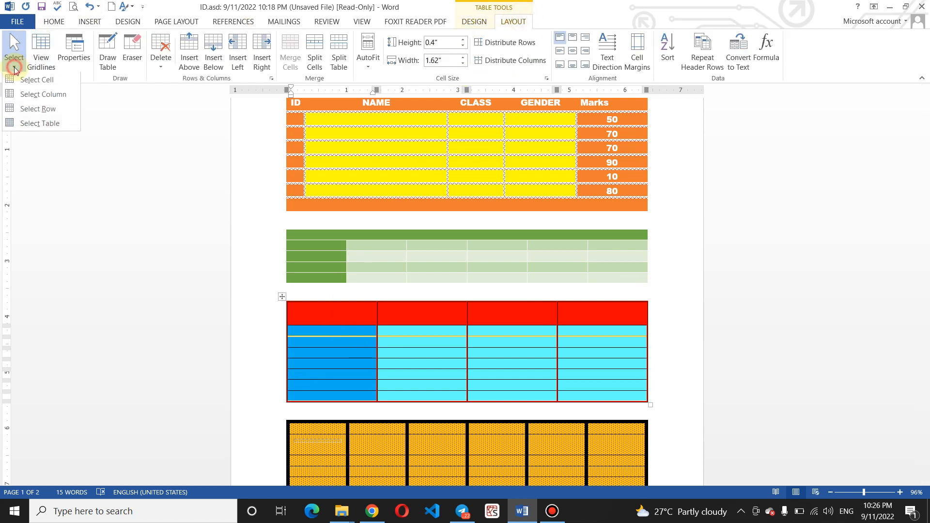
pyautogui.click(42, 124)
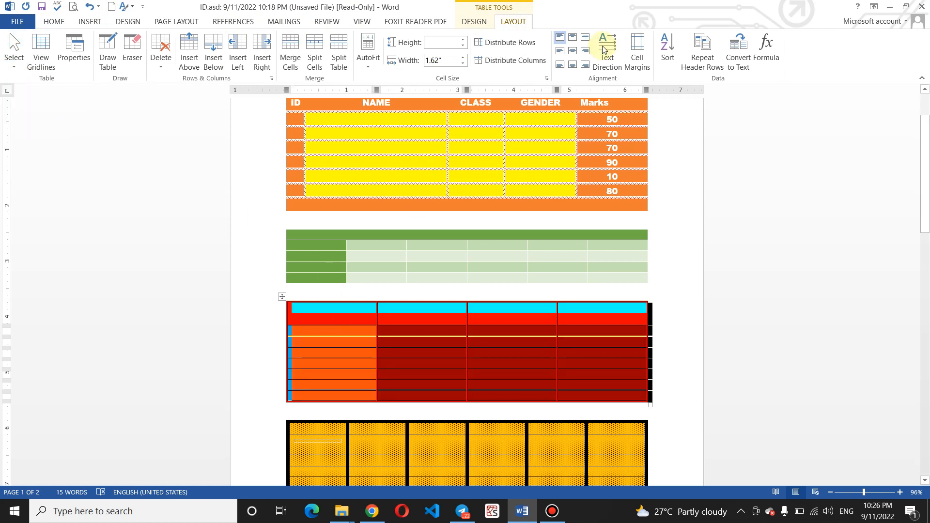
pyautogui.click(474, 24)
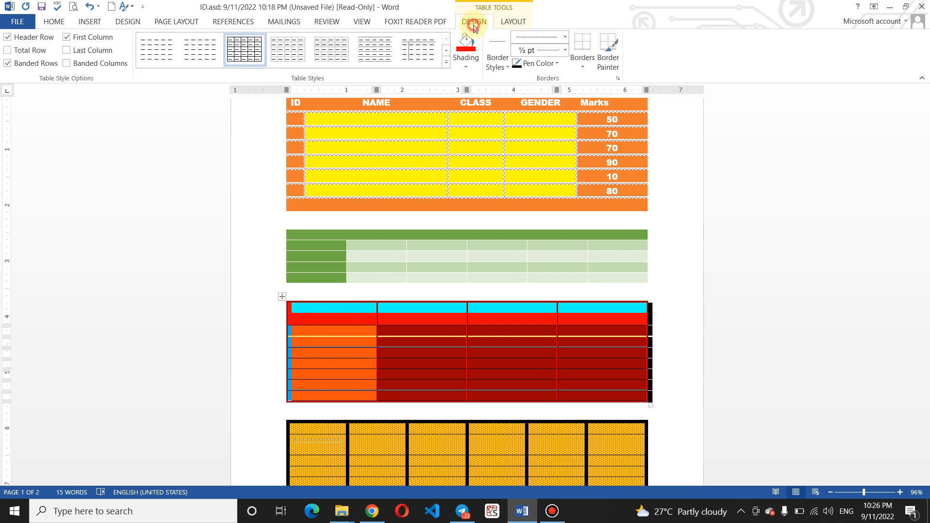
pyautogui.click(477, 64)
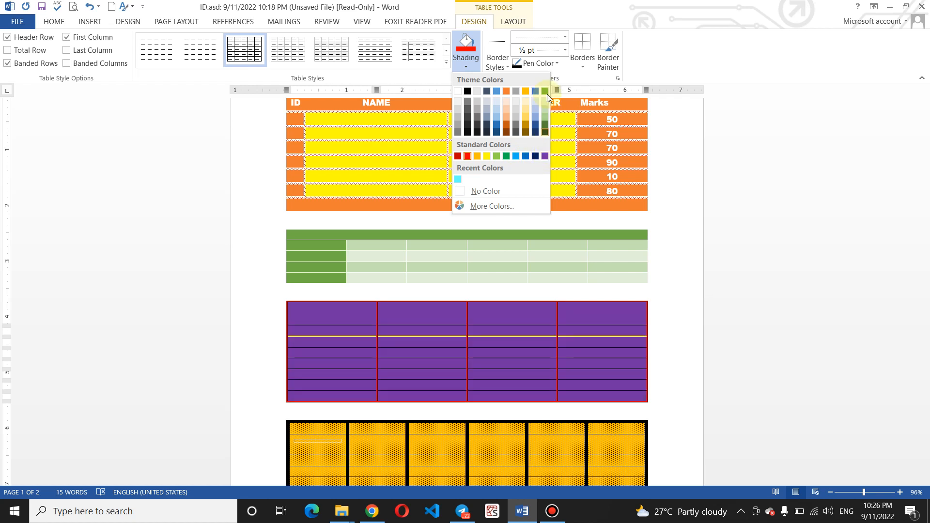
pyautogui.click(486, 156)
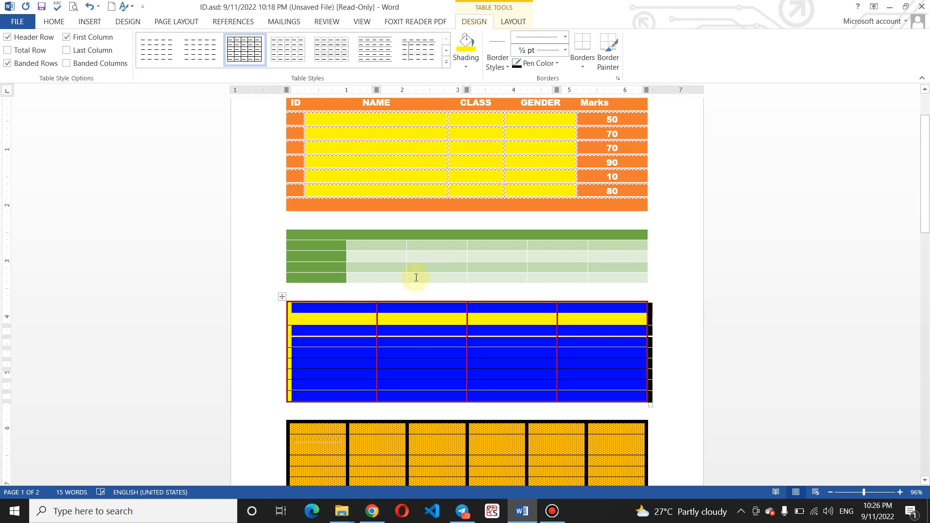
pyautogui.click(346, 310)
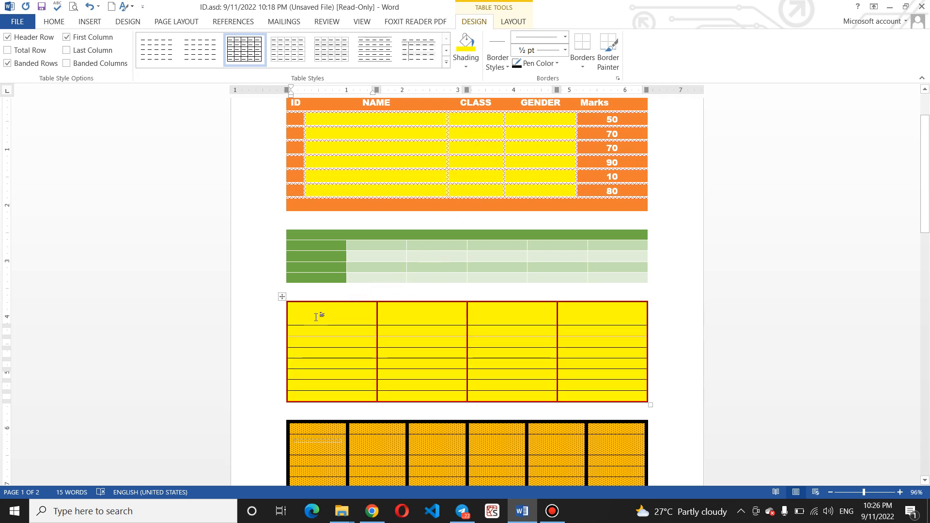
pyautogui.click(513, 22)
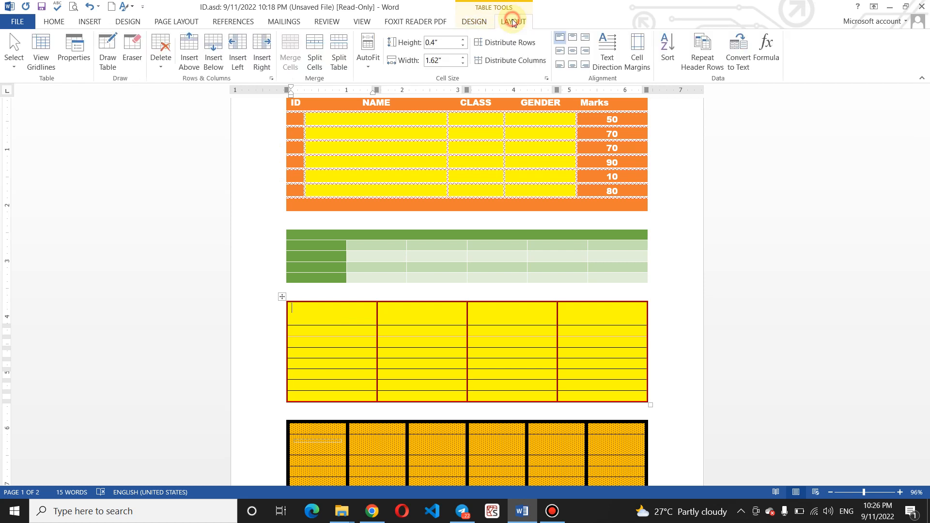
pyautogui.click(282, 296)
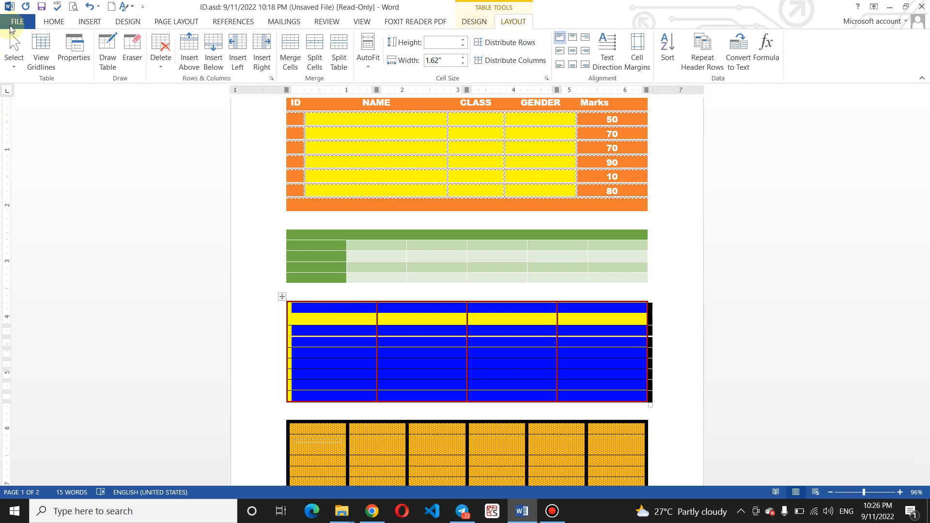
pyautogui.click(302, 317)
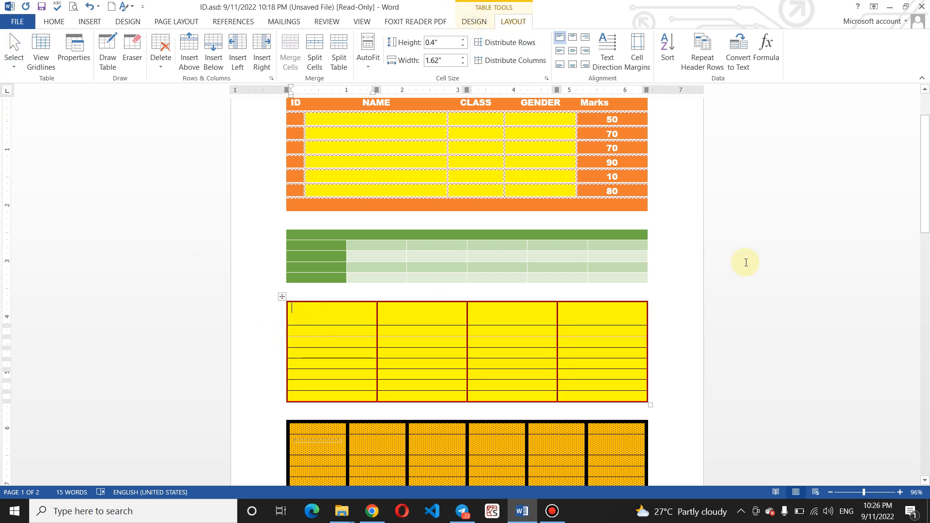
pyautogui.scroll(12, 743, 262)
pyautogui.scroll(-9, 755, 237)
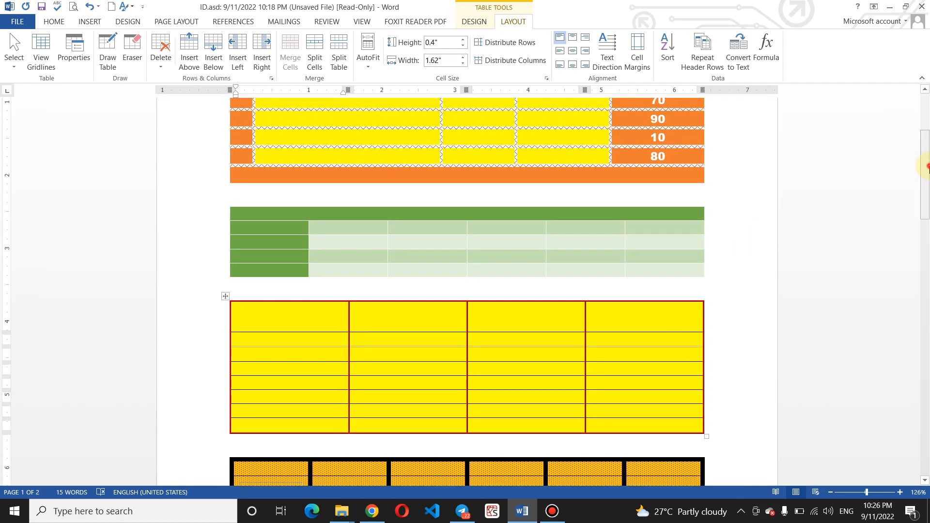
# Insert a table with six columns and eight rows below the last table on page 2
pyautogui.moveTo(925, 167); pyautogui.dragTo(907, 431)
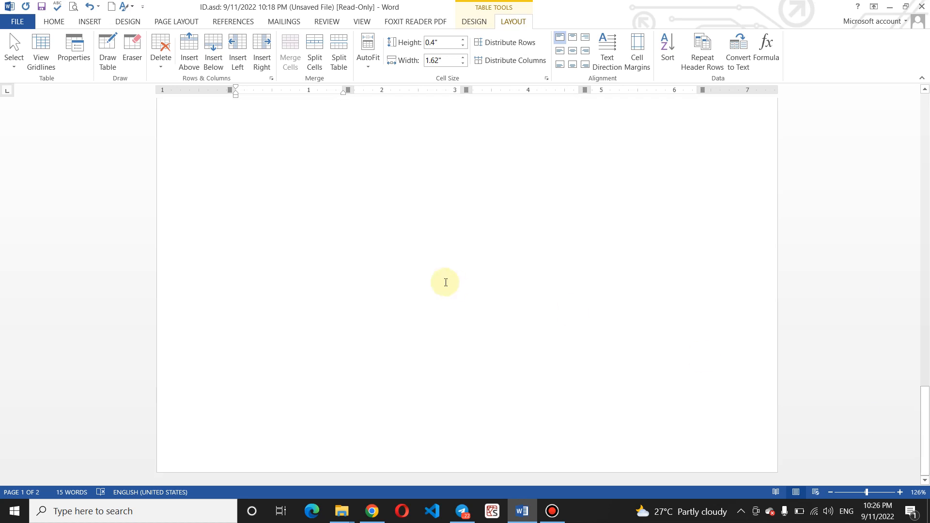
pyautogui.click(282, 162)
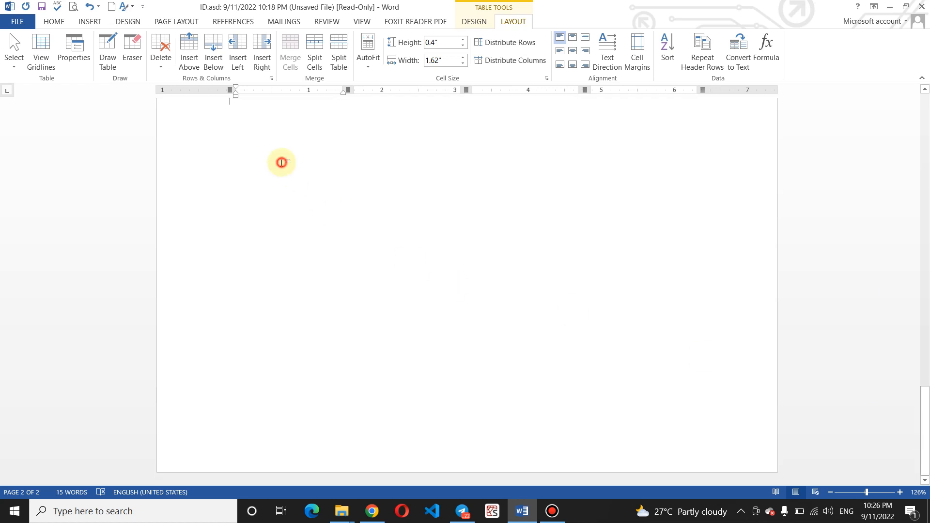
pyautogui.click(91, 25)
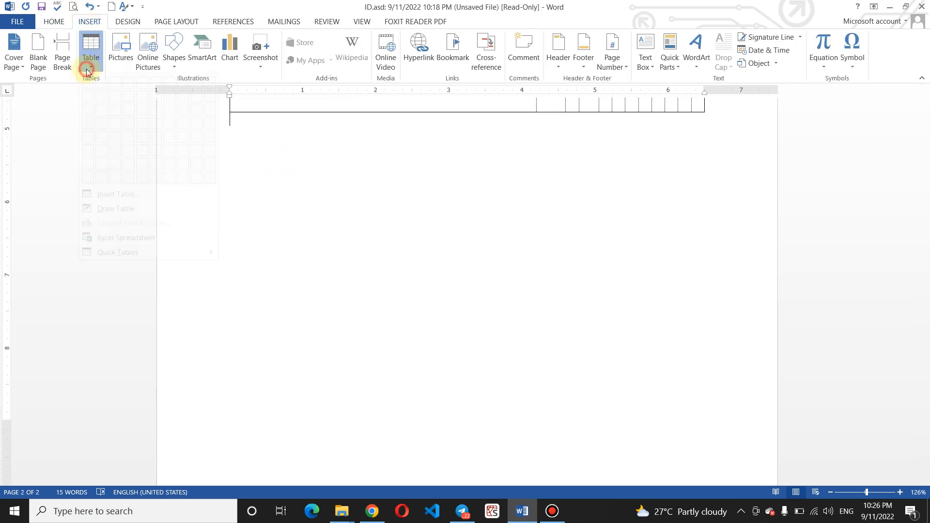
pyautogui.click(285, 167)
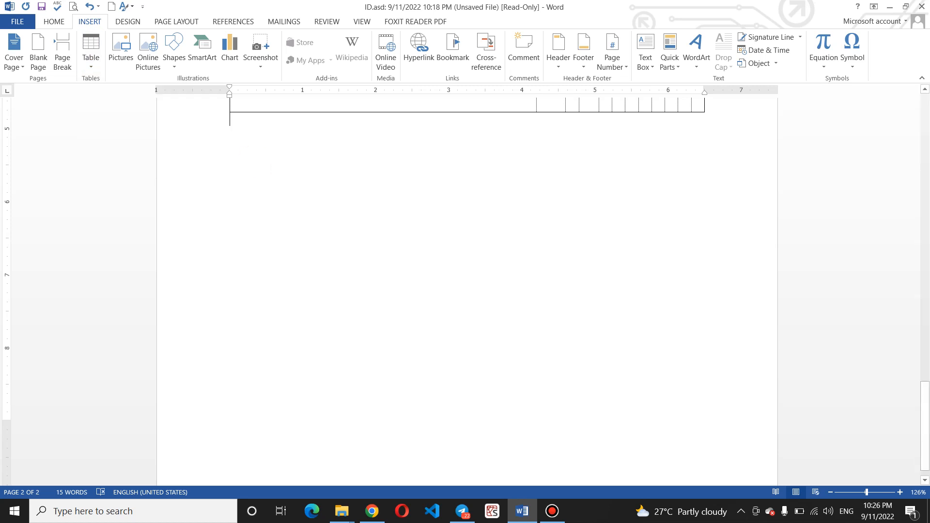
pyautogui.click(90, 53)
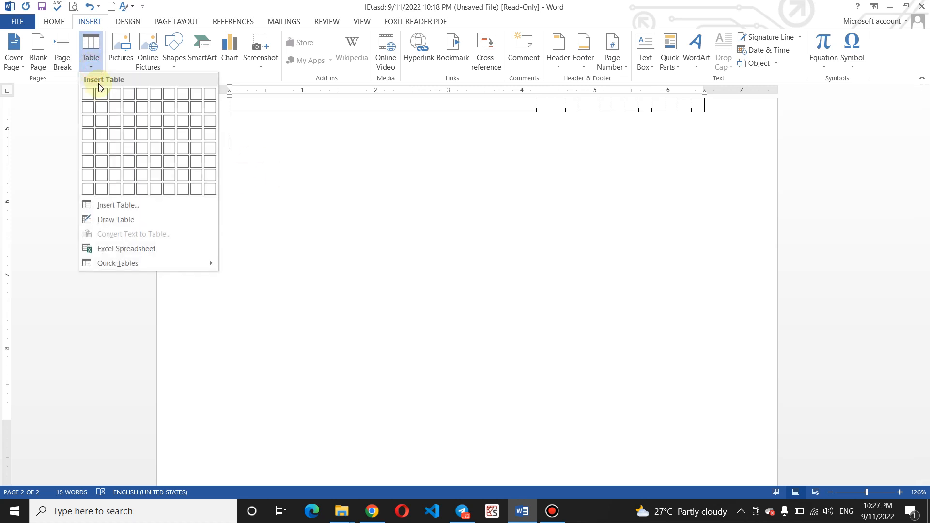
pyautogui.click(159, 189)
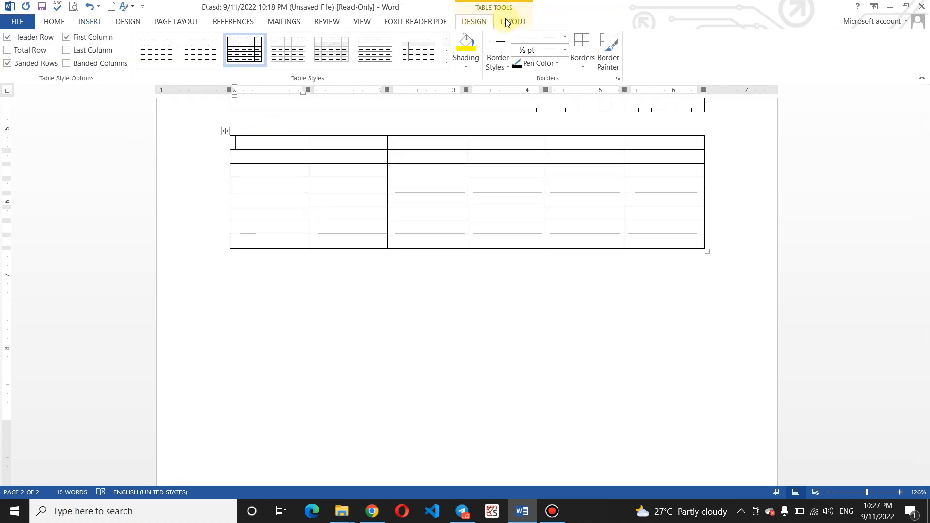
# Select the entire new six-column table and turn on View Gridlines
pyautogui.click(581, 66)
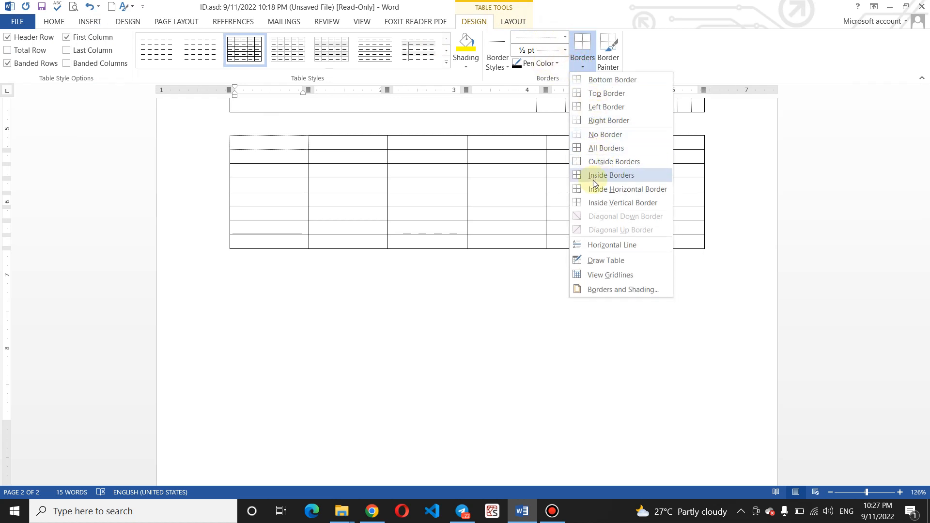
pyautogui.click(224, 130)
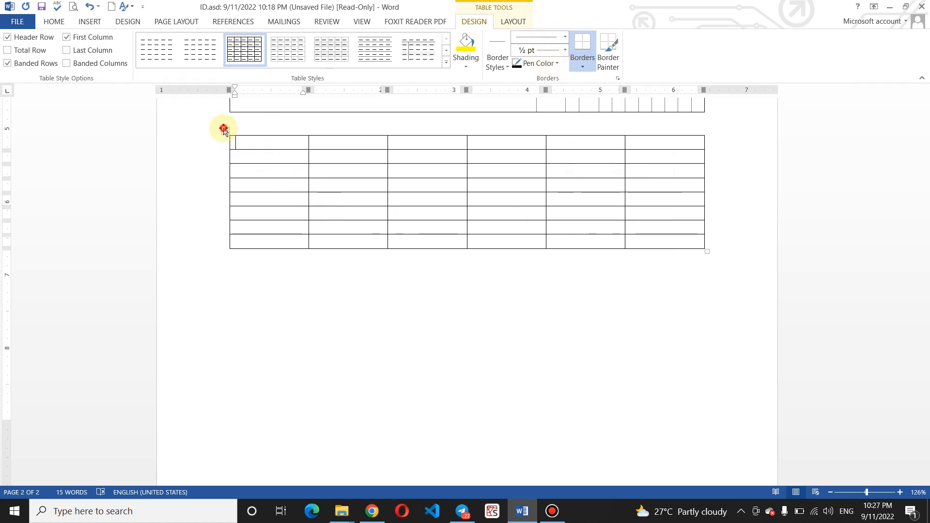
pyautogui.click(224, 129)
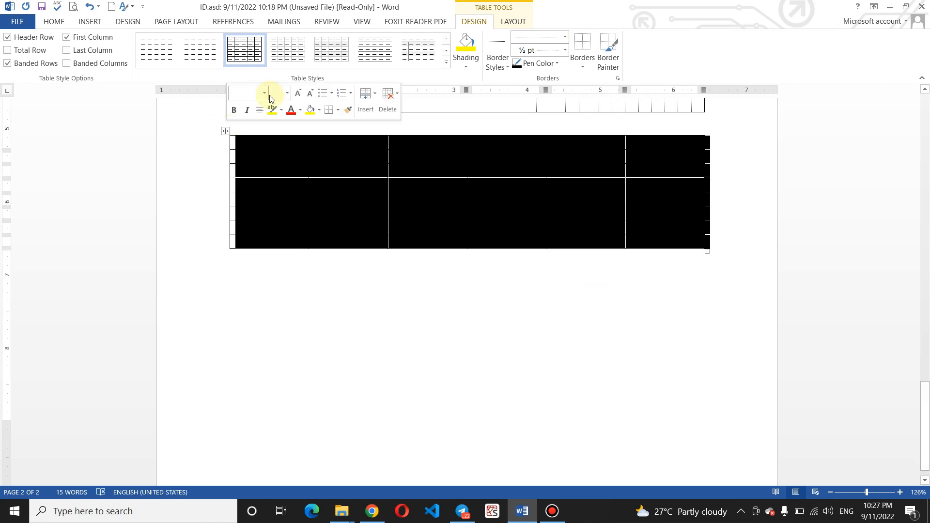
pyautogui.click(514, 23)
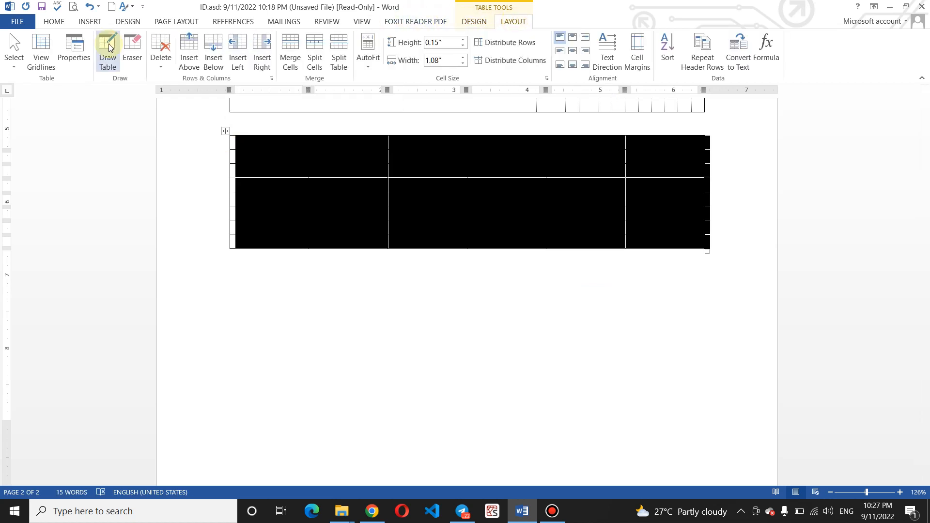
pyautogui.click(47, 63)
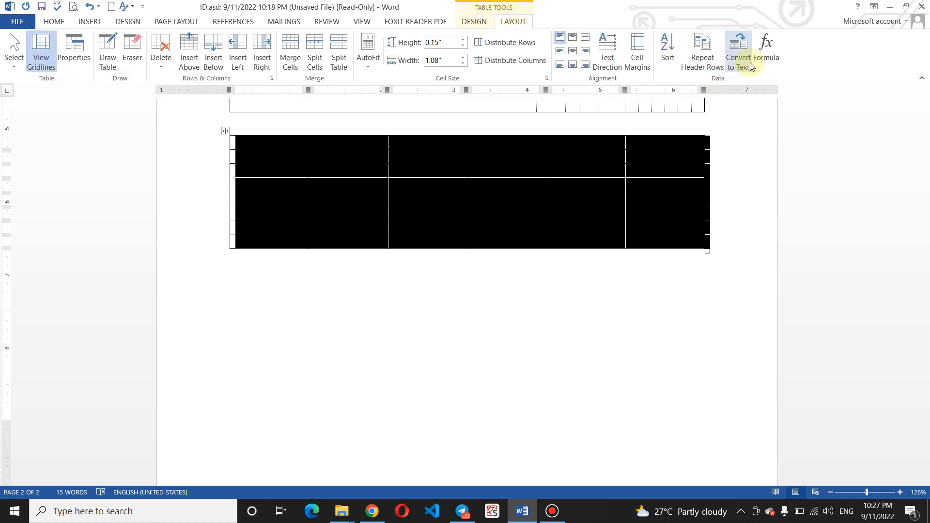
# Turn off View Gridlines using the border options for the selected table
pyautogui.click(474, 21)
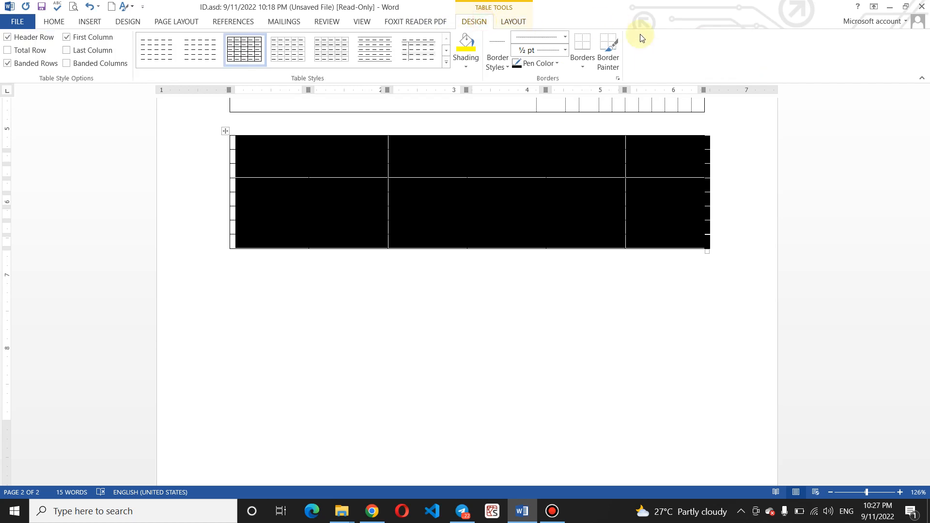
pyautogui.click(582, 63)
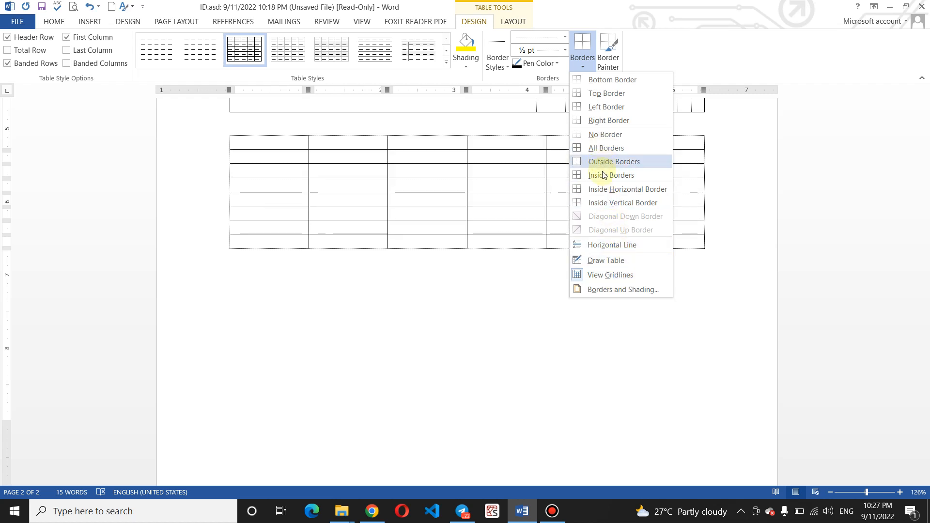
pyautogui.click(594, 276)
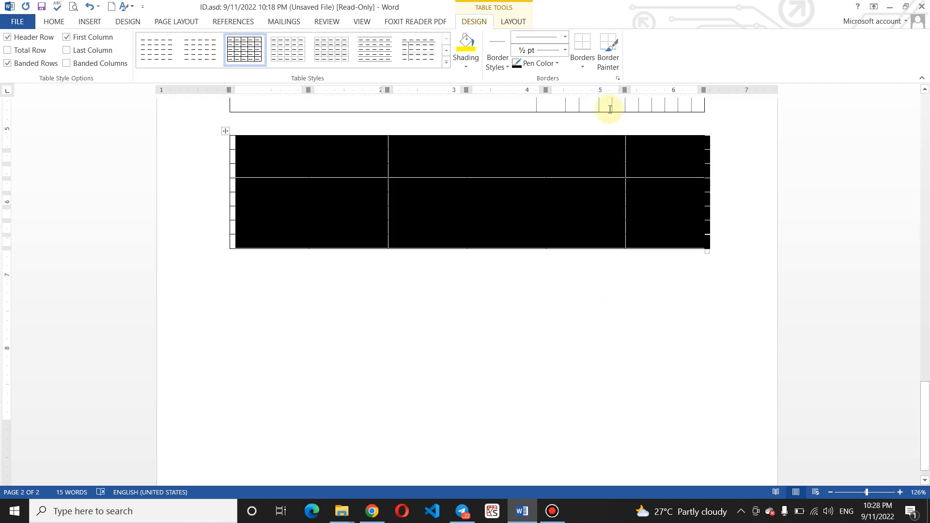
# Turn View Gridlines back on using the table layout options
pyautogui.click(586, 66)
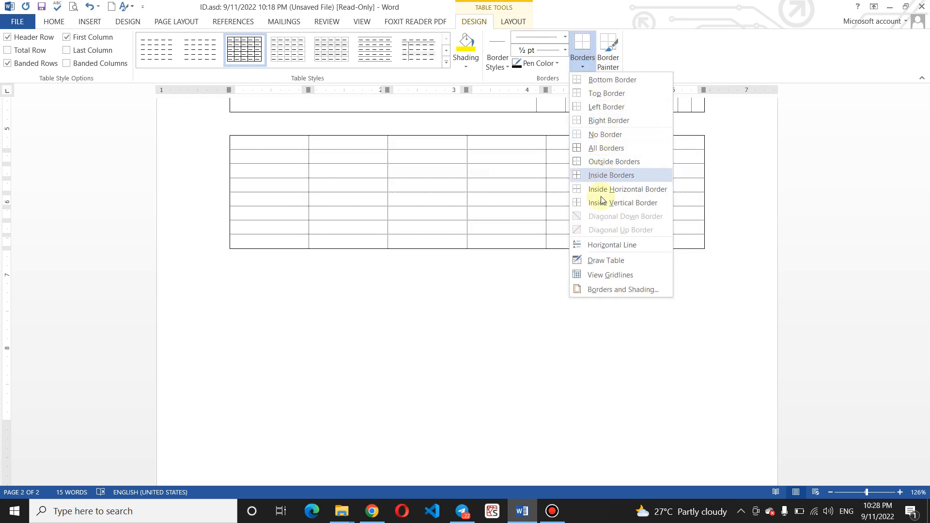
pyautogui.click(515, 23)
pyautogui.click(515, 23)
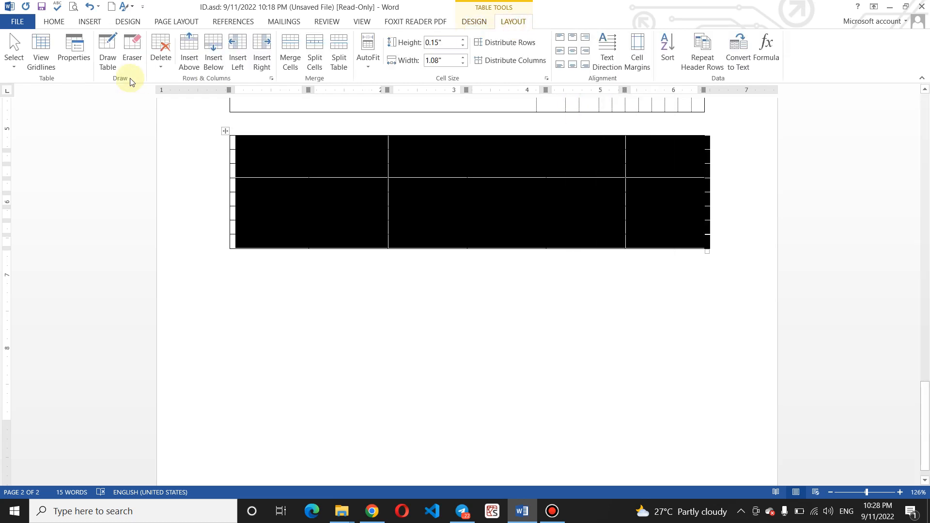
pyautogui.click(43, 49)
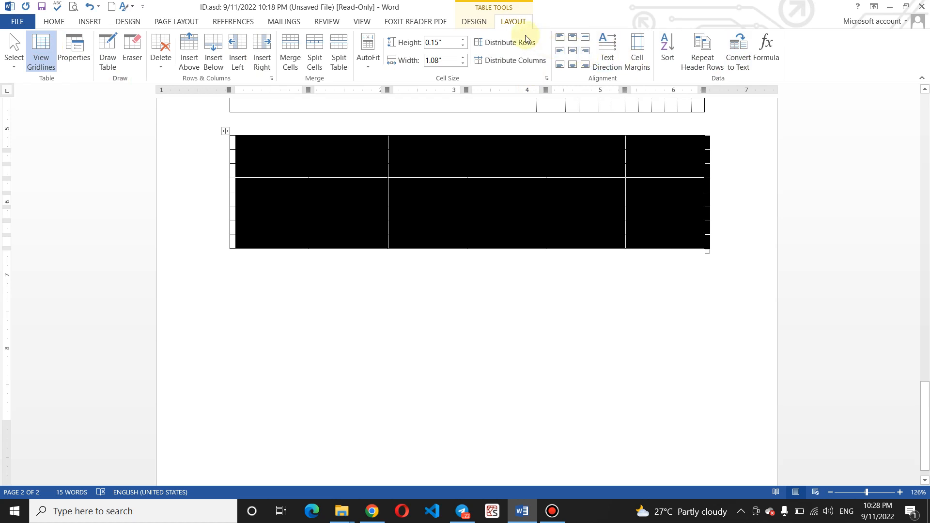
# Apply All Borders to the entire new table and inspect its border lines up close
pyautogui.click(488, 24)
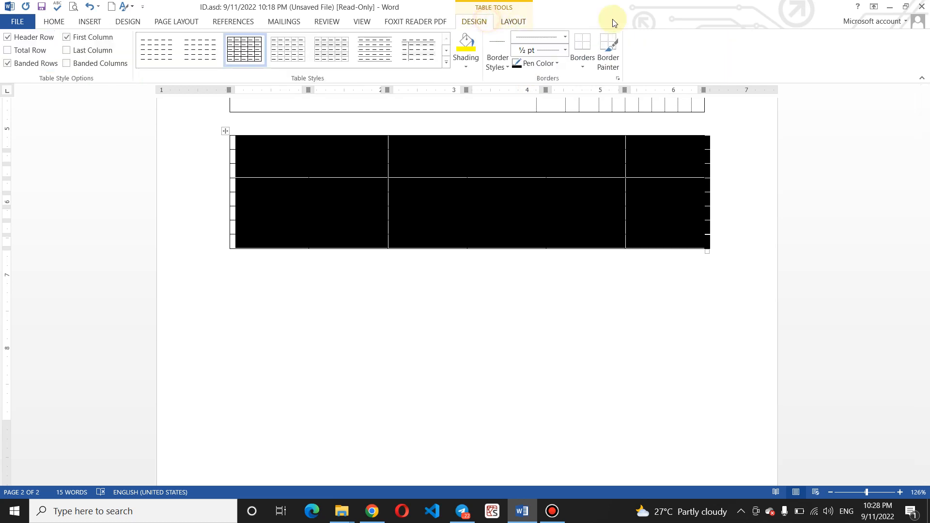
pyautogui.click(583, 67)
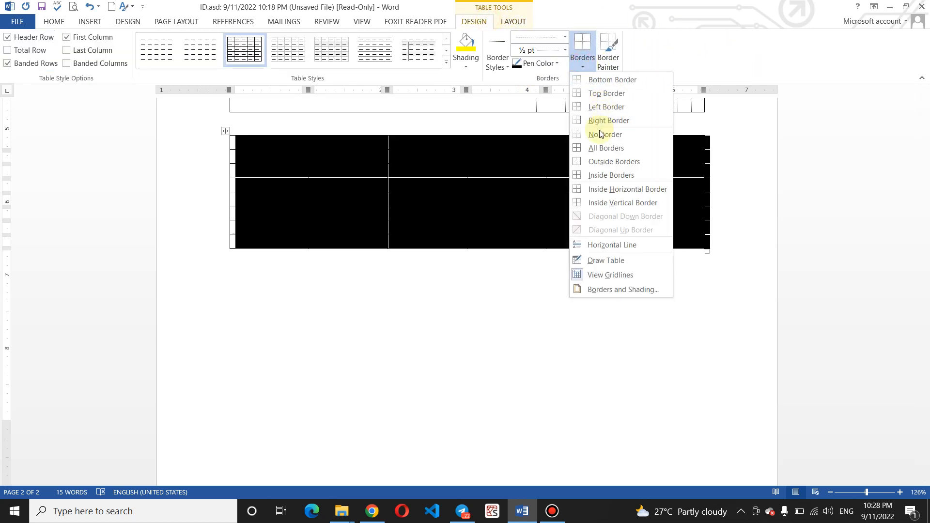
pyautogui.click(594, 152)
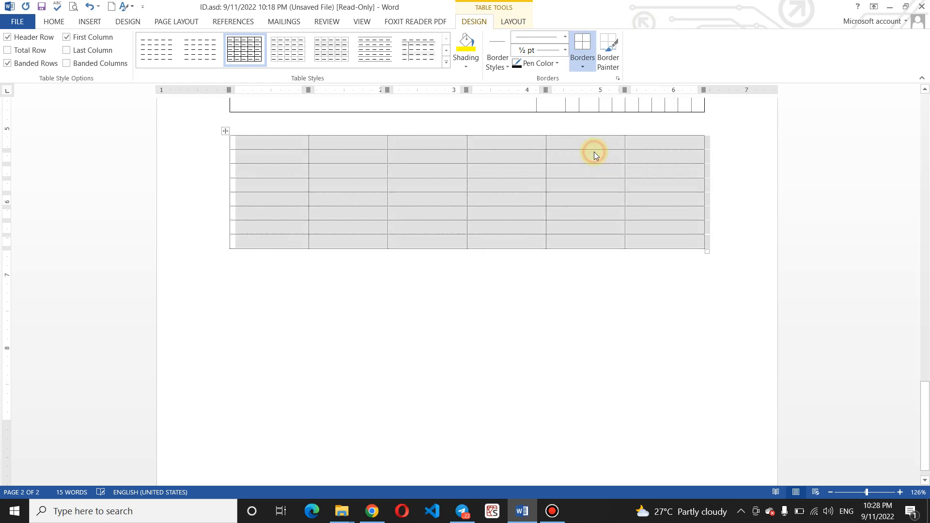
pyautogui.click(340, 261)
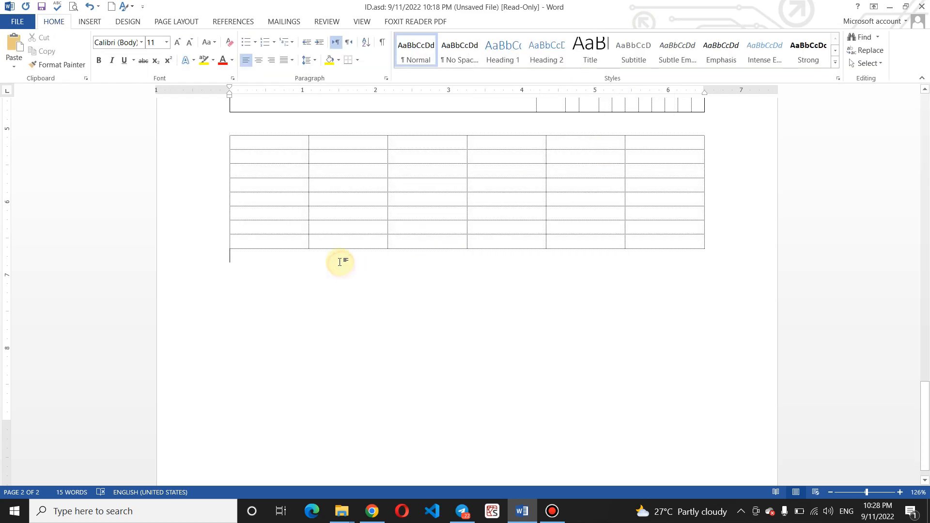
pyautogui.click(253, 147)
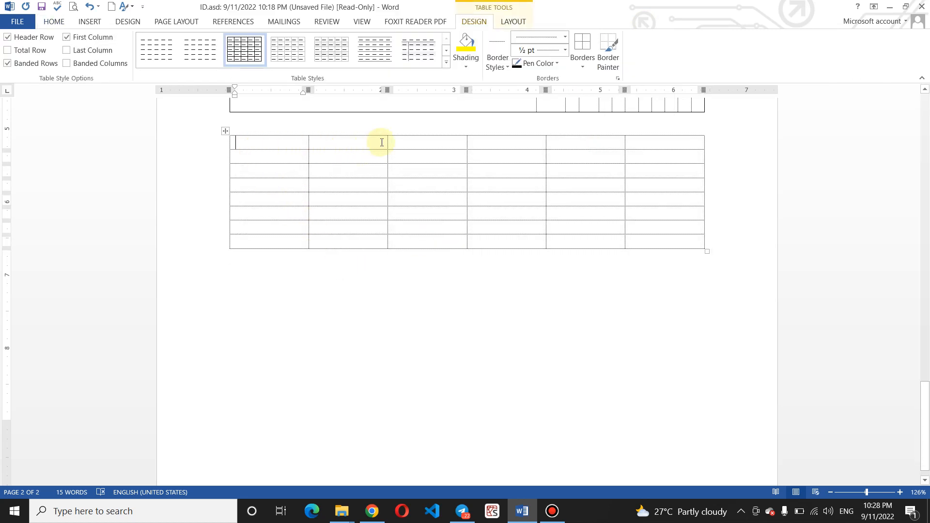
pyautogui.click(880, 495)
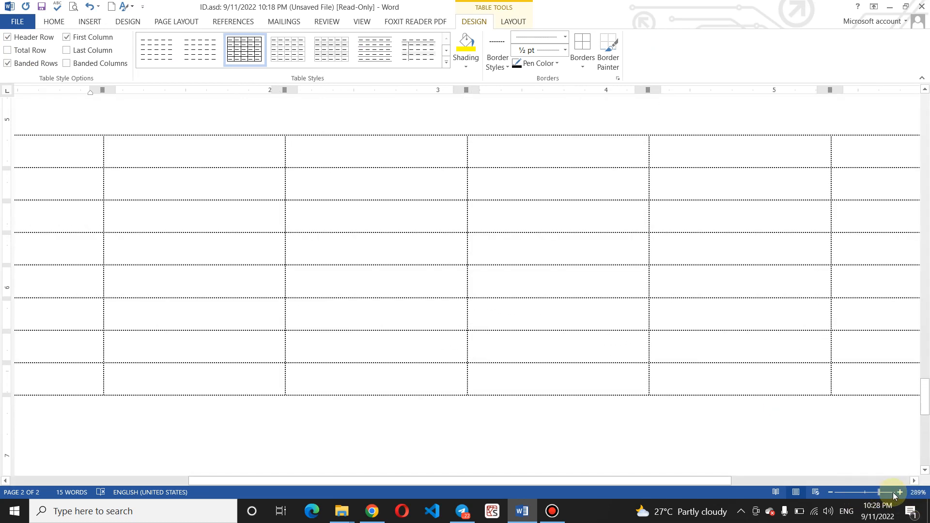
pyautogui.click(894, 494)
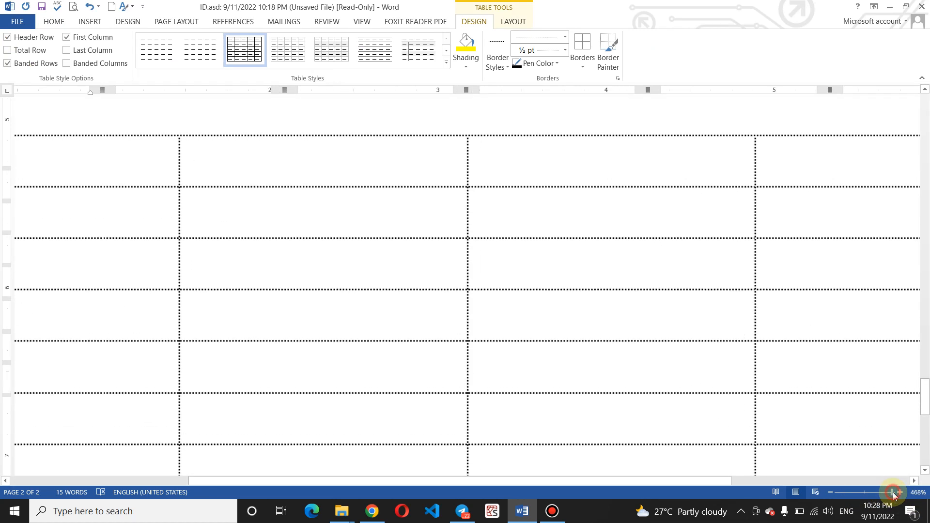
pyautogui.click(868, 493)
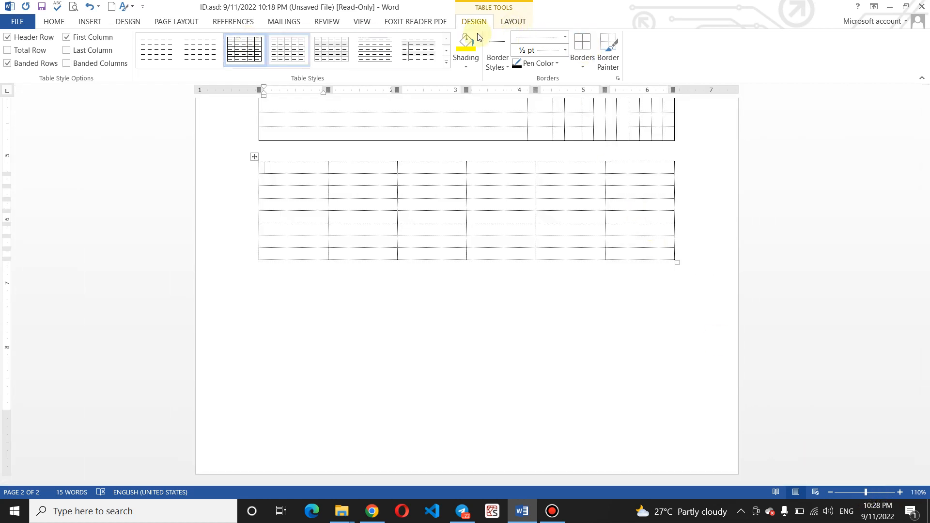
# Turn off View Gridlines and select the entire new table again
pyautogui.click(514, 21)
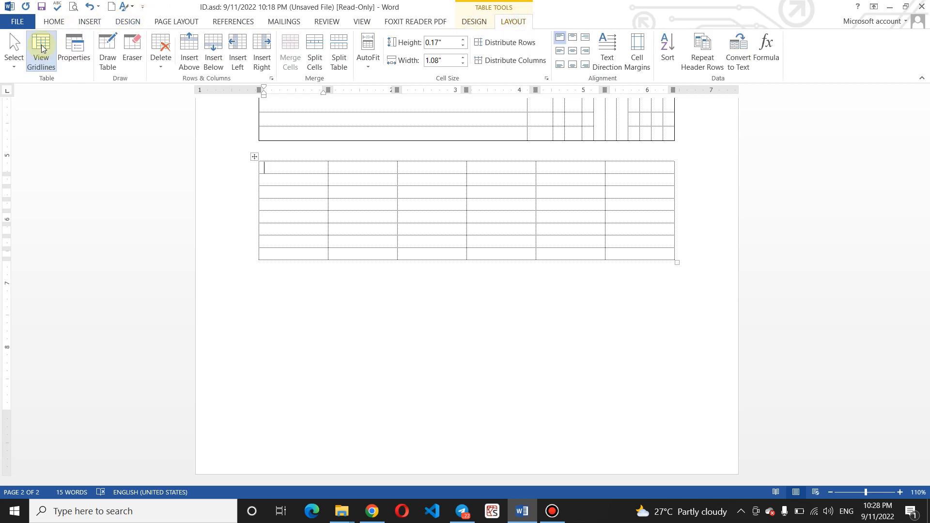
pyautogui.click(291, 167)
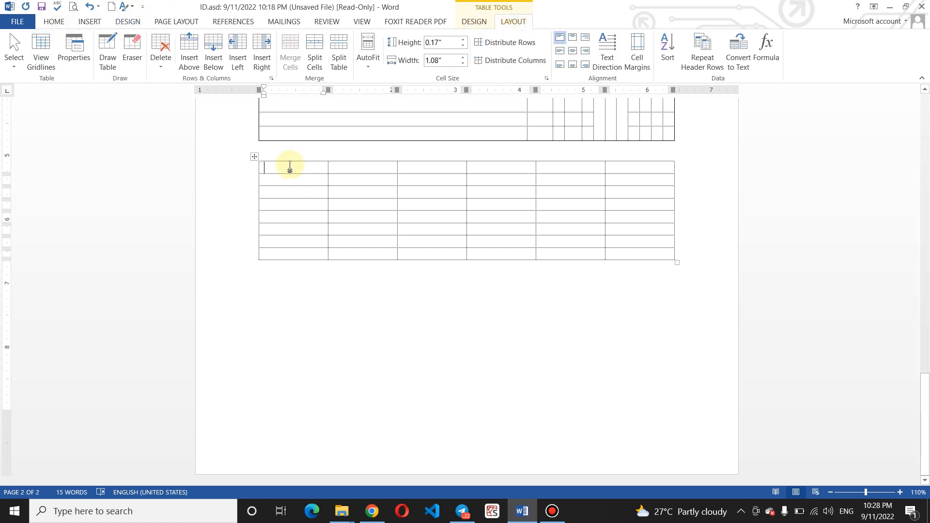
pyautogui.click(254, 157)
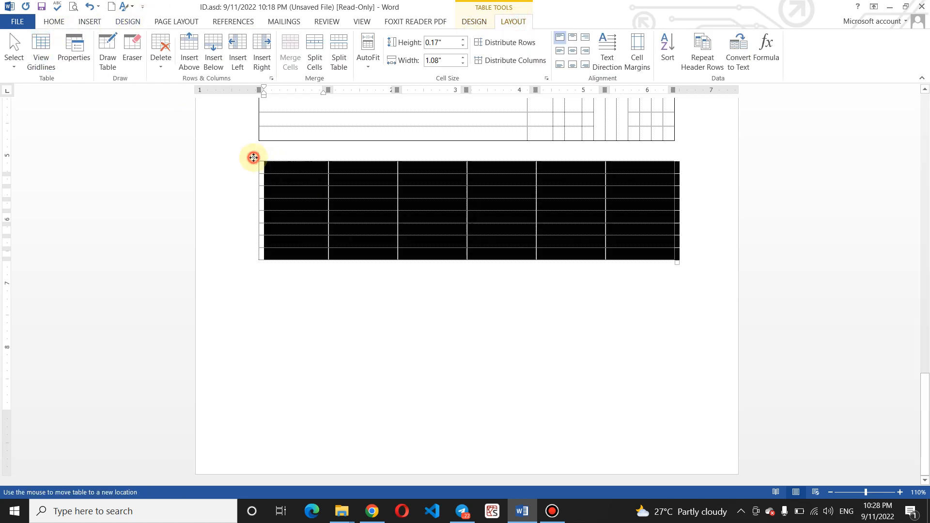
pyautogui.click(43, 63)
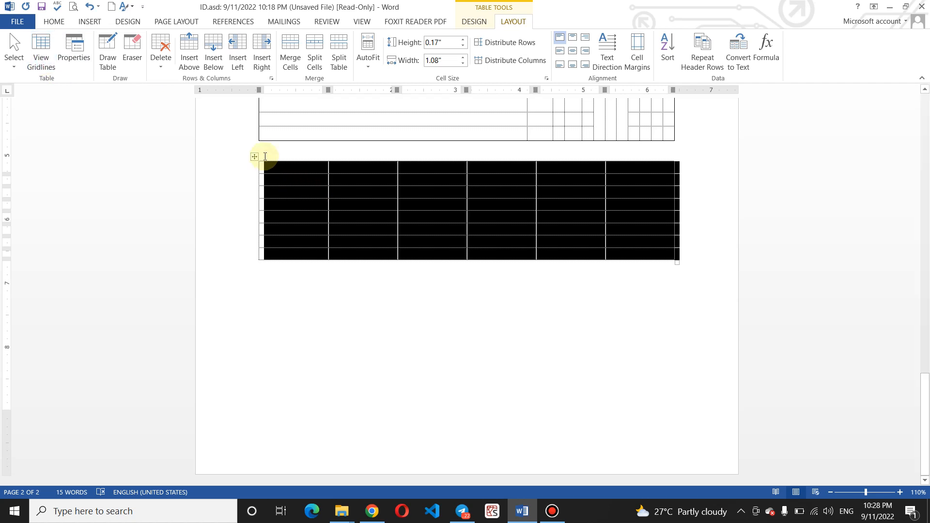
pyautogui.click(477, 20)
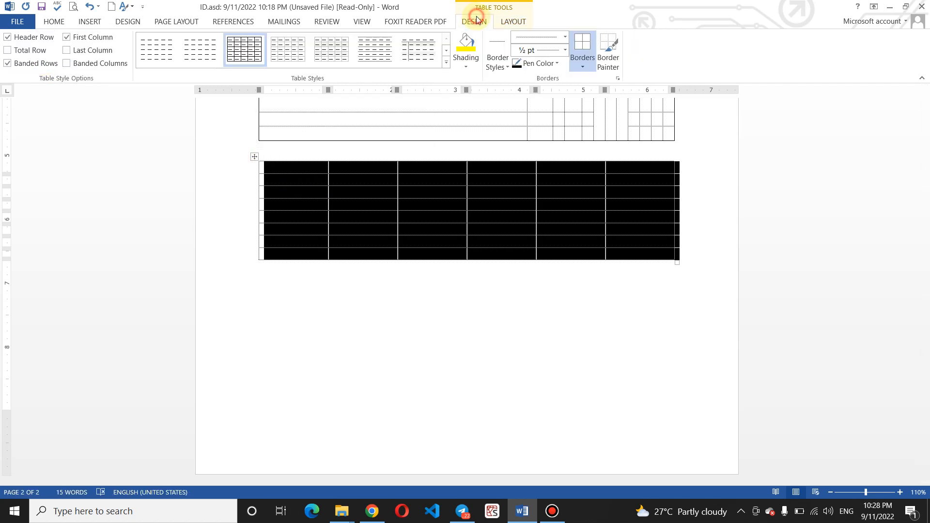
# Remove all borders from the selected new table by toggling off All Borders, then deselect it
pyautogui.click(582, 67)
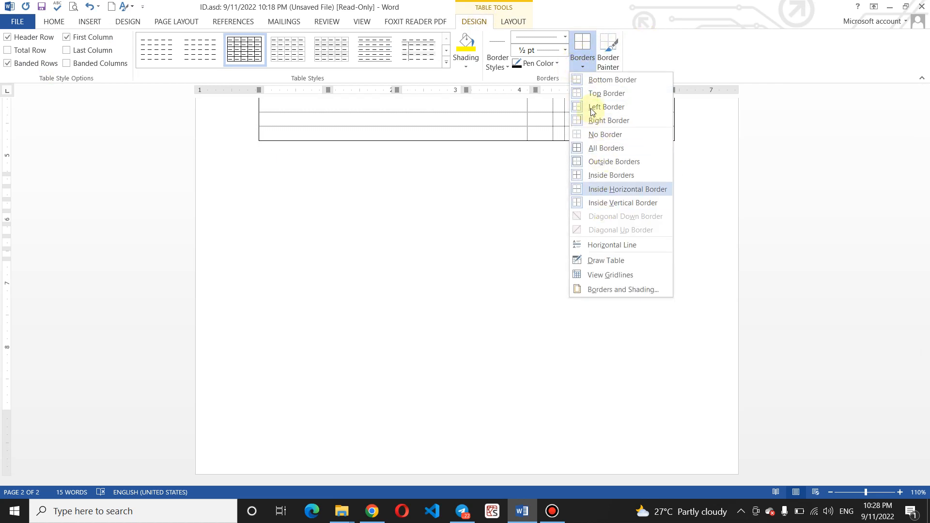
pyautogui.click(595, 147)
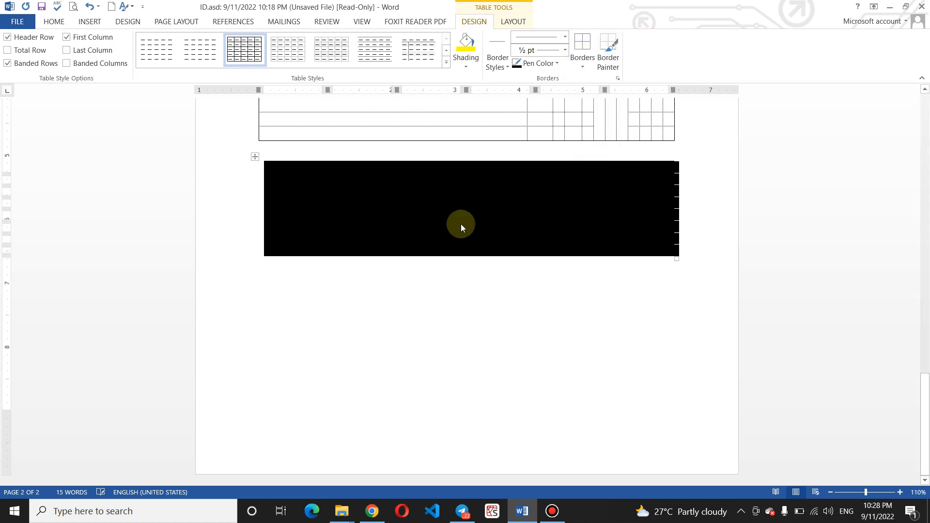
pyautogui.click(452, 228)
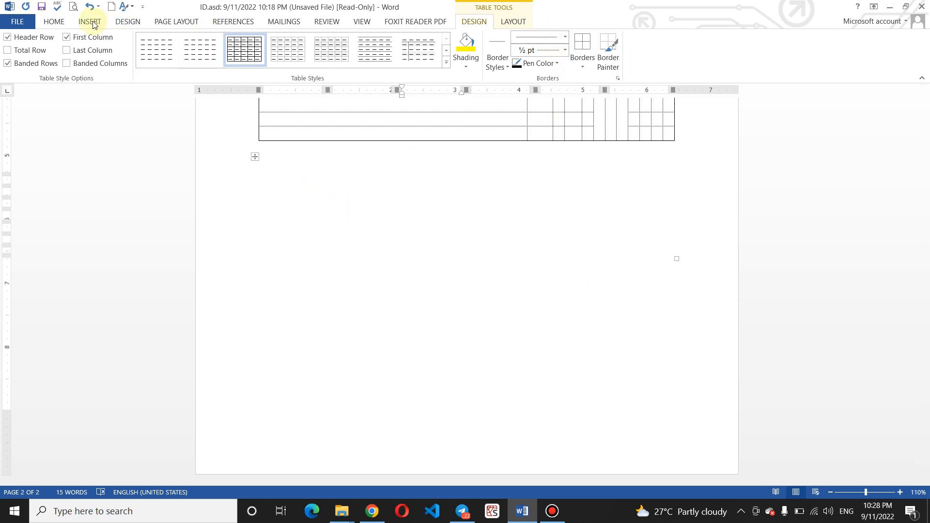
# Turn on View Gridlines for the borderless table and place the cursor in its first cell
pyautogui.click(516, 21)
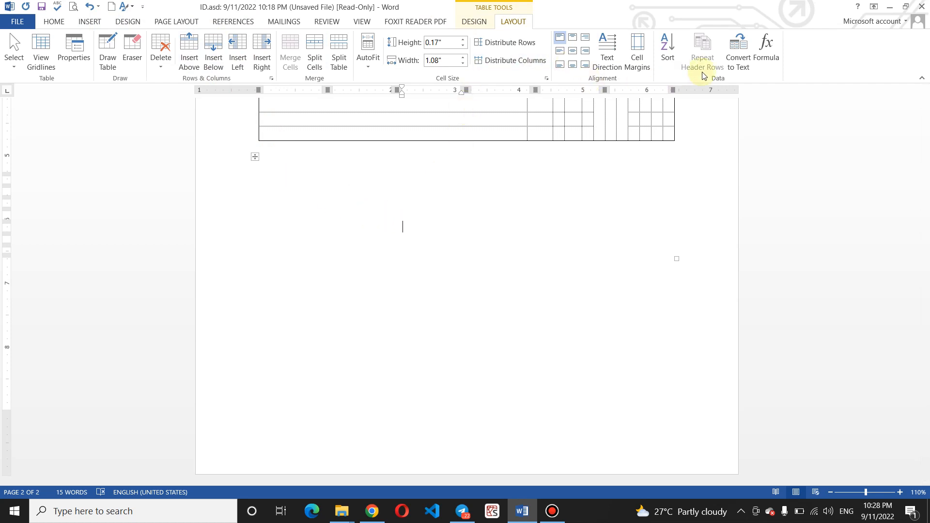
pyautogui.click(41, 53)
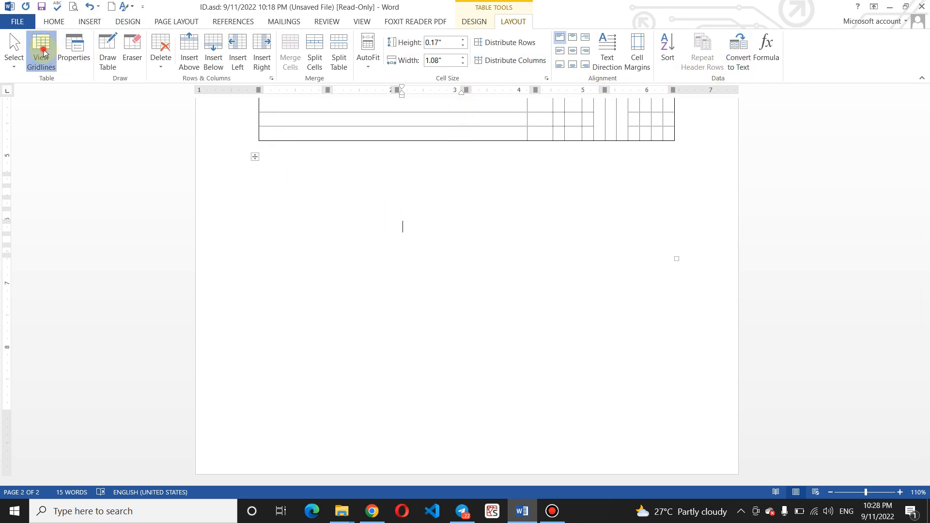
pyautogui.click(296, 189)
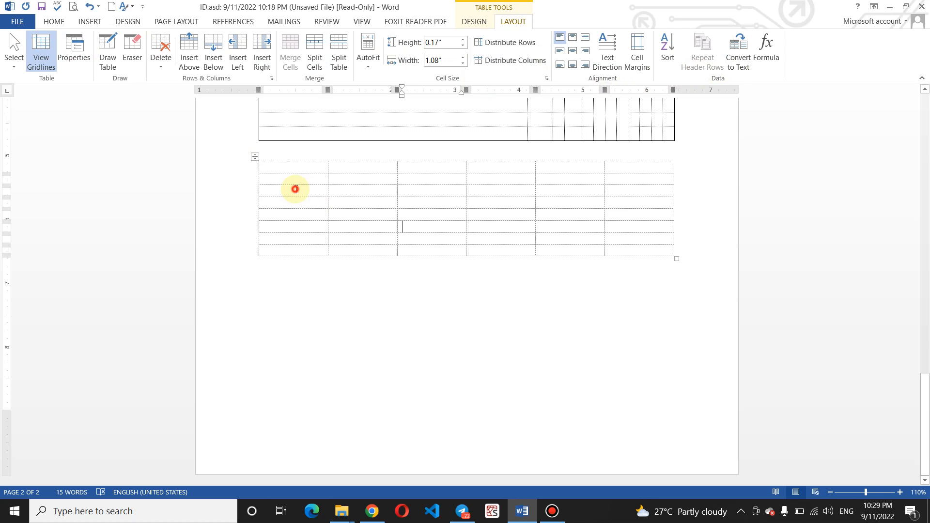
pyautogui.click(280, 168)
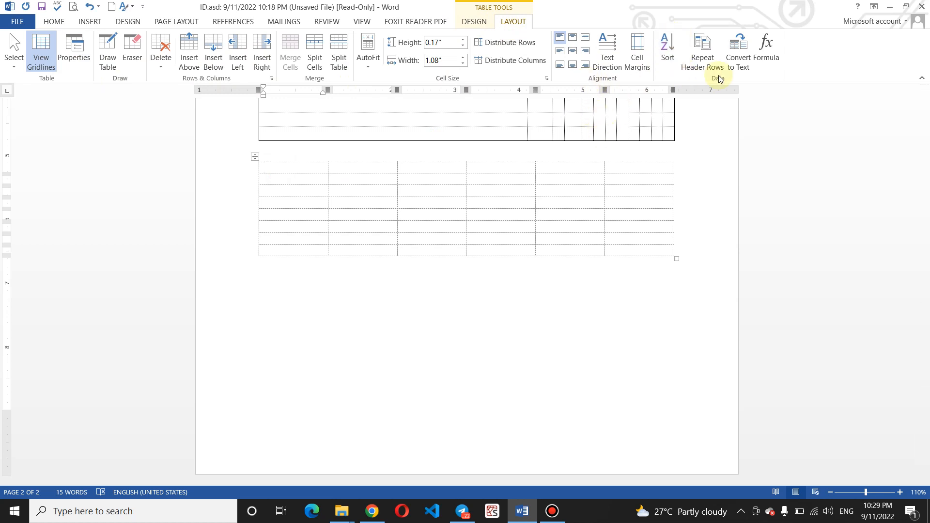
# Choose the solid black 1½ pt border style and apply it as All Borders to the entire new table
pyautogui.click(487, 22)
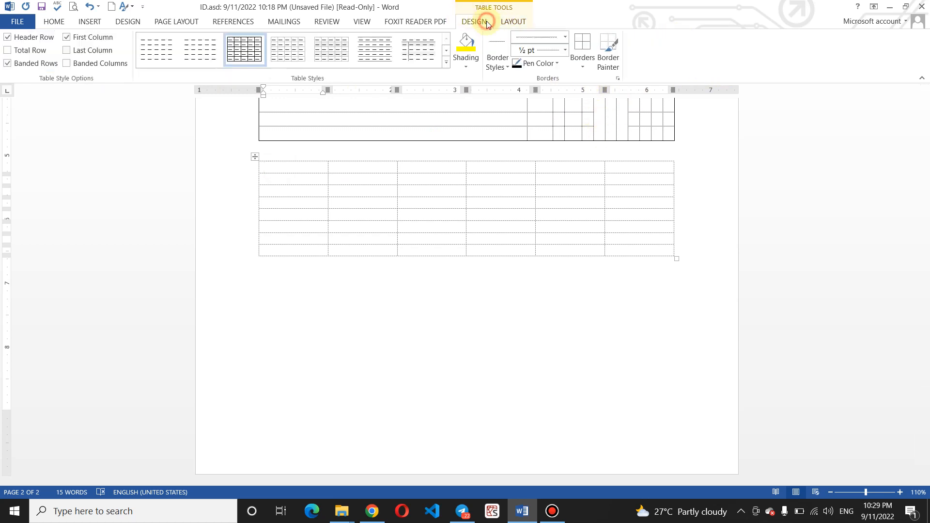
pyautogui.click(506, 68)
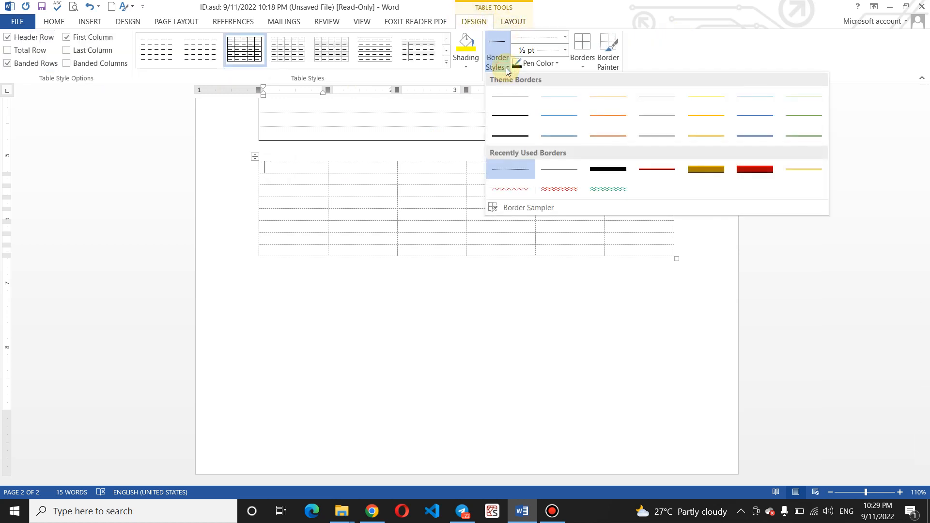
pyautogui.click(520, 121)
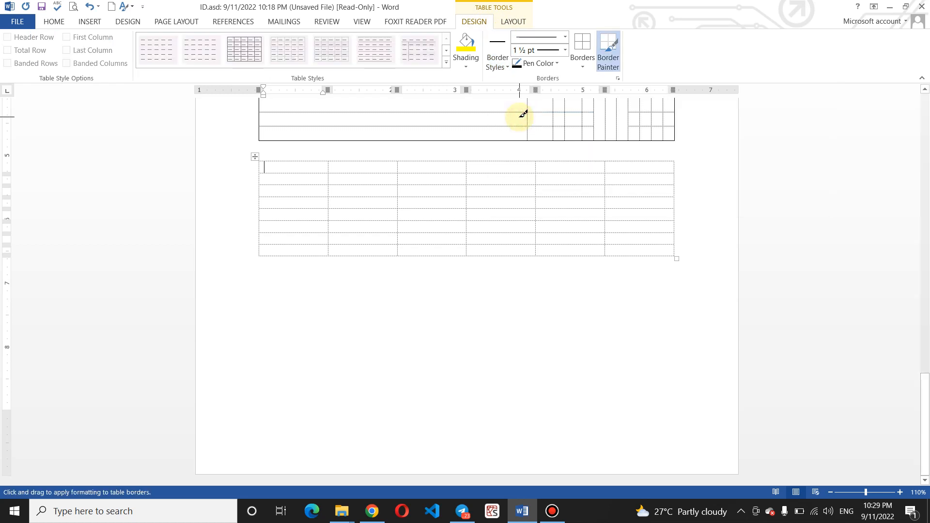
pyautogui.click(254, 156)
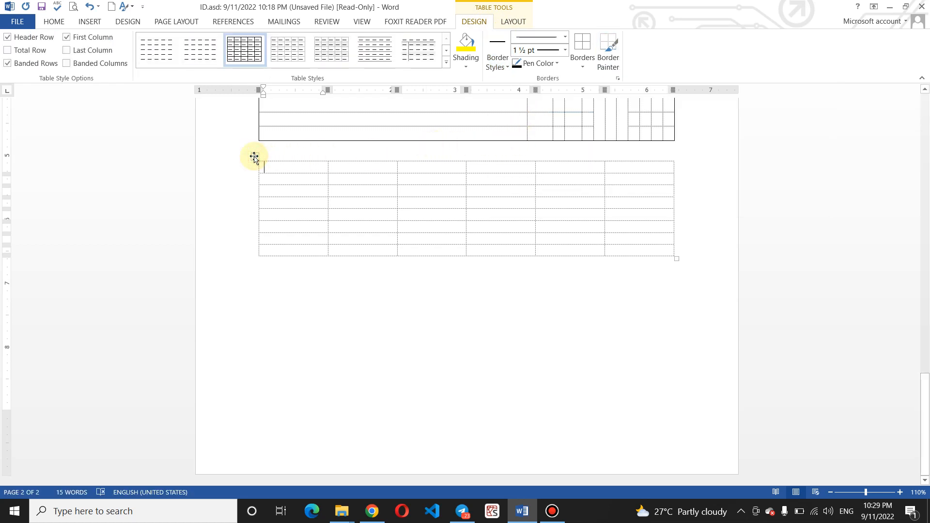
pyautogui.click(584, 65)
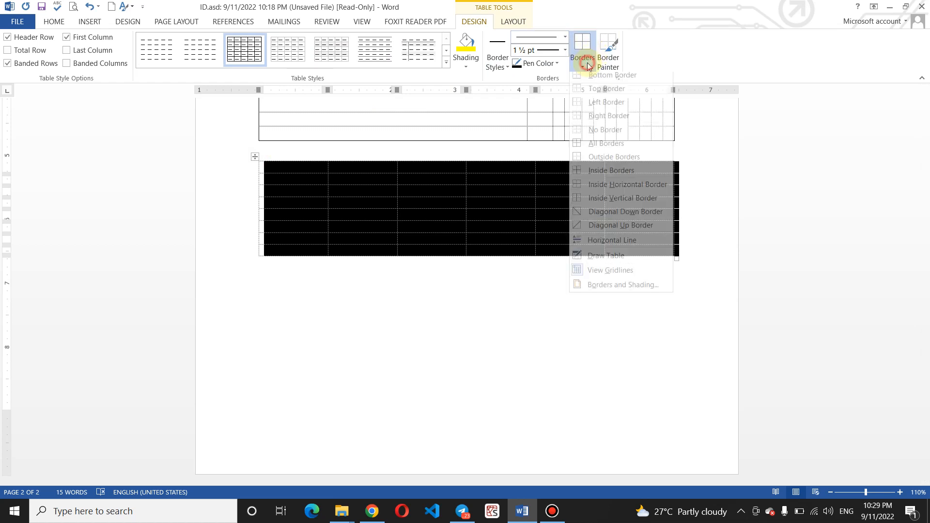
pyautogui.click(599, 149)
pyautogui.click(403, 207)
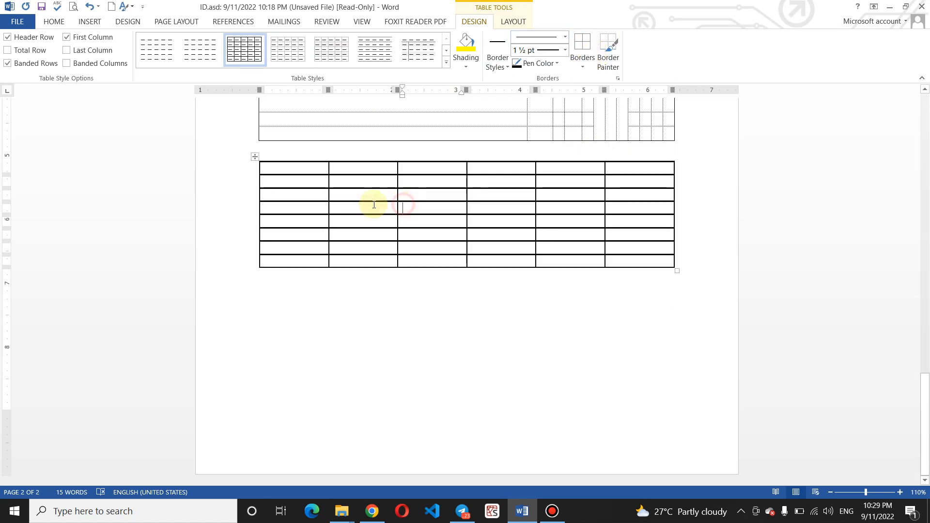
# Set the new table's preferred width to 50 percent in Table Properties, measuring in Percent
pyautogui.click(287, 167)
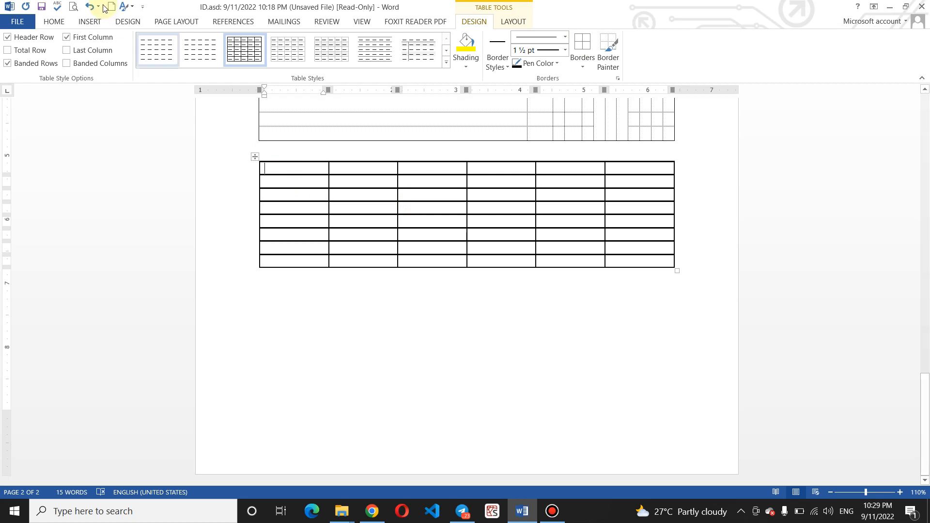
pyautogui.click(519, 22)
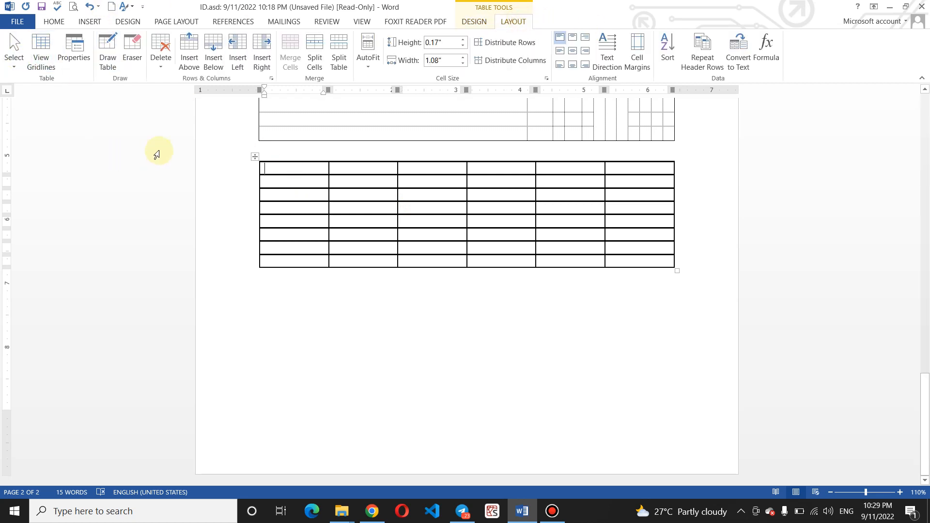
pyautogui.click(75, 71)
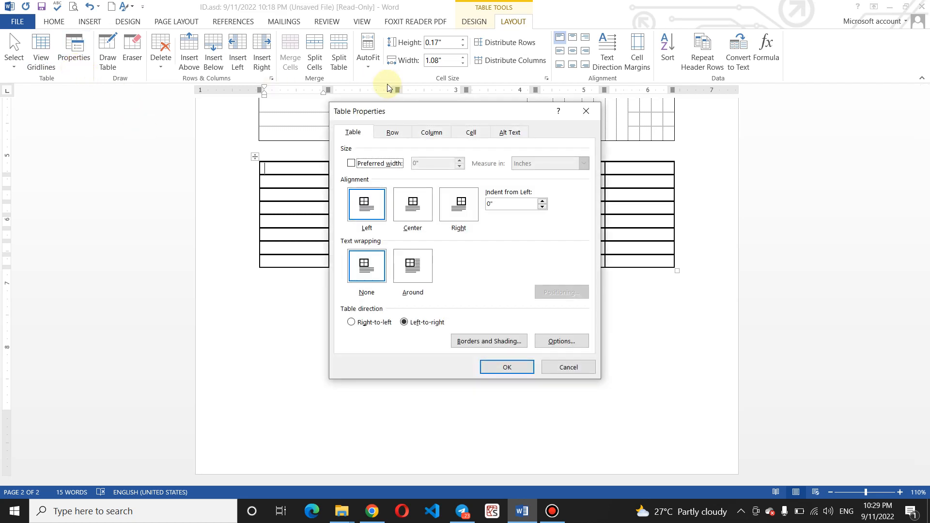
pyautogui.moveTo(418, 108); pyautogui.dragTo(444, 188)
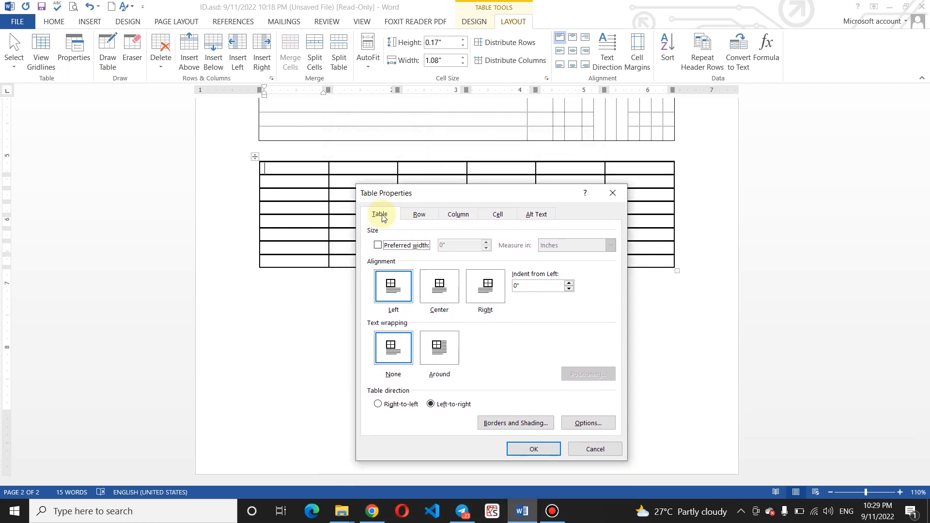
pyautogui.click(378, 245)
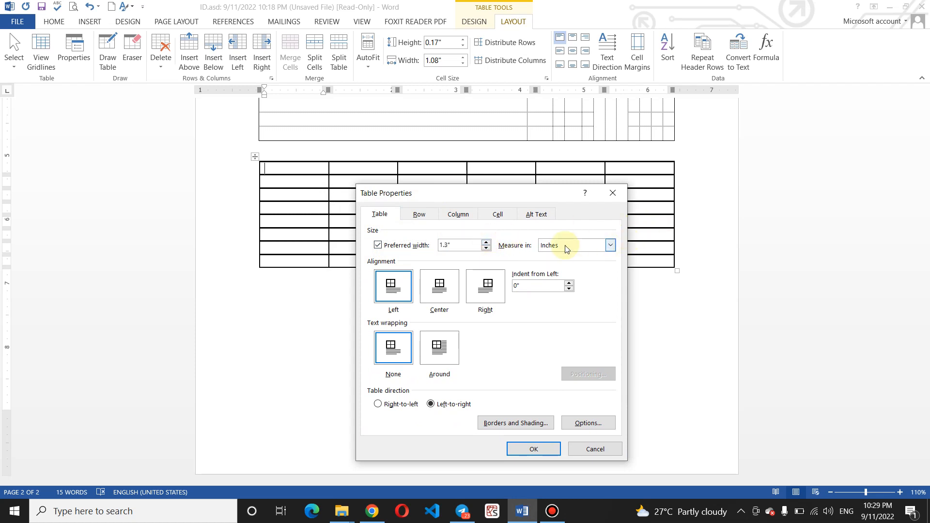
pyautogui.click(610, 245)
pyautogui.click(589, 256)
pyautogui.click(608, 245)
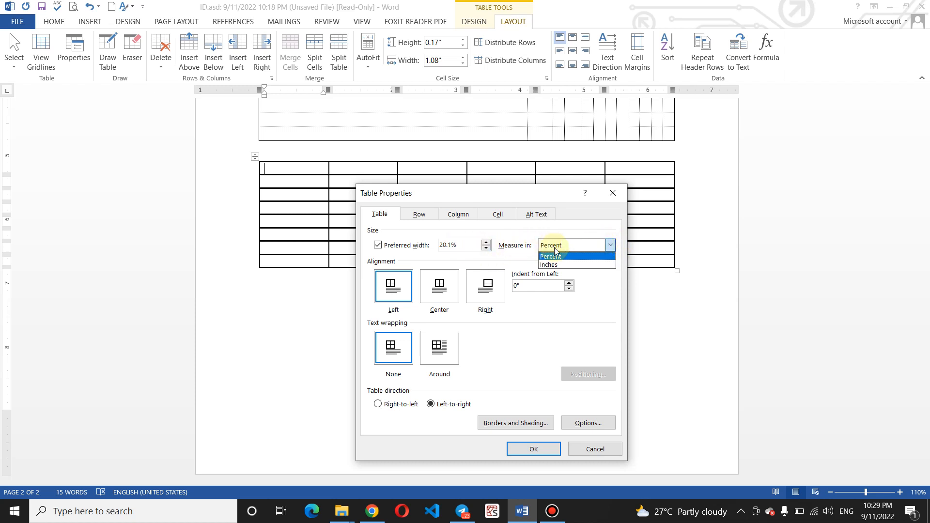
pyautogui.click(486, 244)
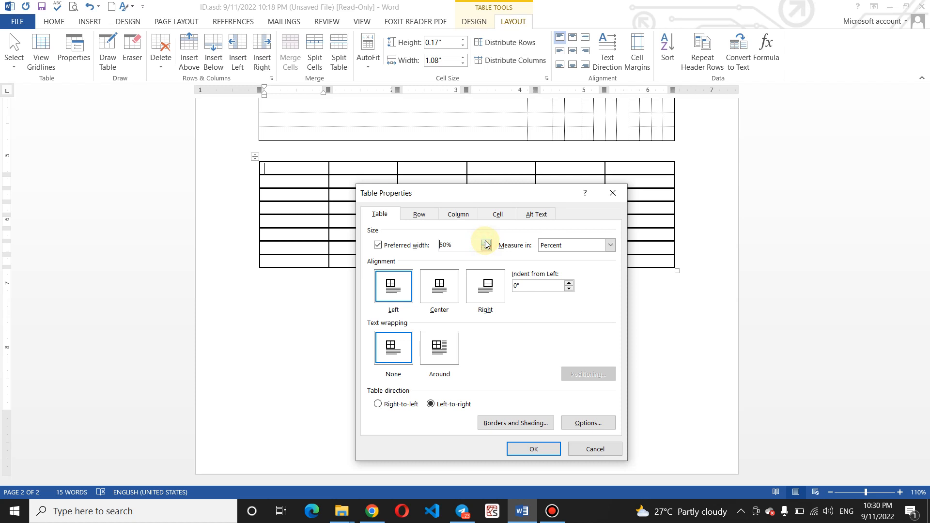
pyautogui.click(536, 455)
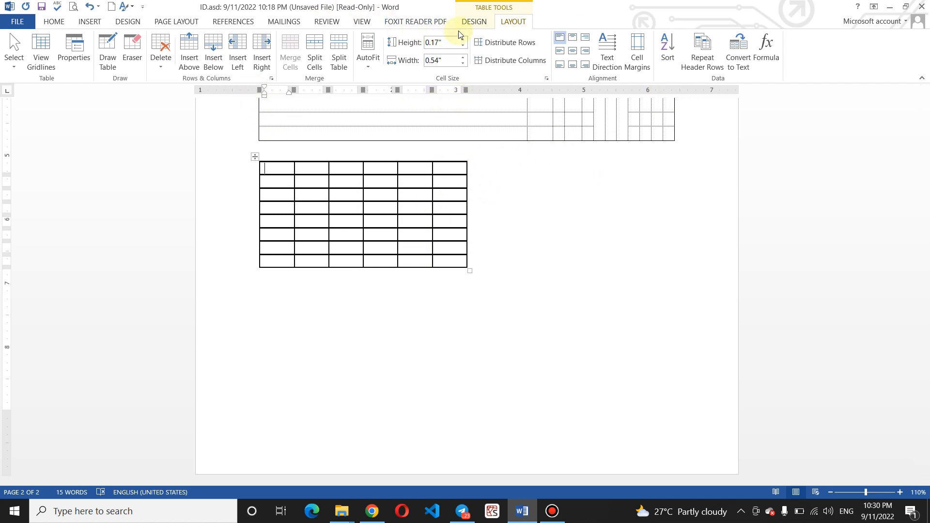
# Set the table's preferred width to 100 percent in Table Properties
pyautogui.click(75, 51)
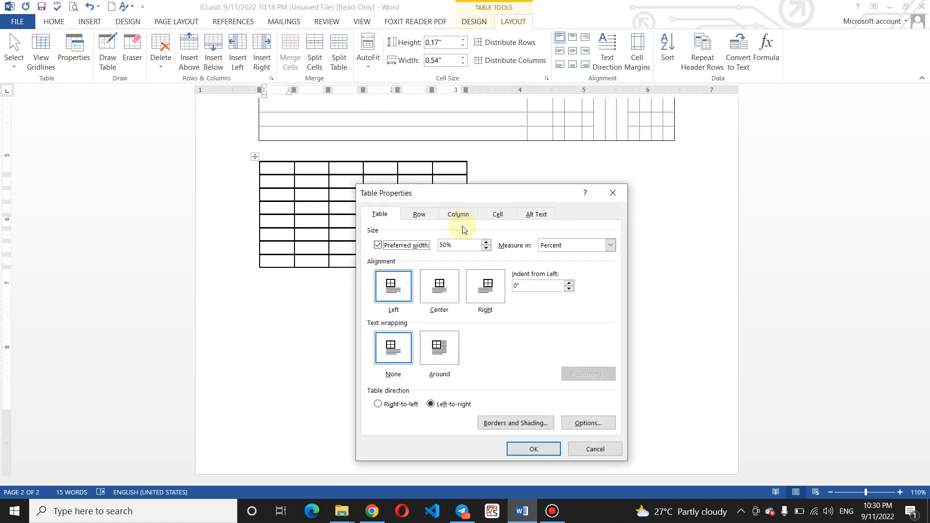
pyautogui.click(453, 244)
pyautogui.press('BackSpace')
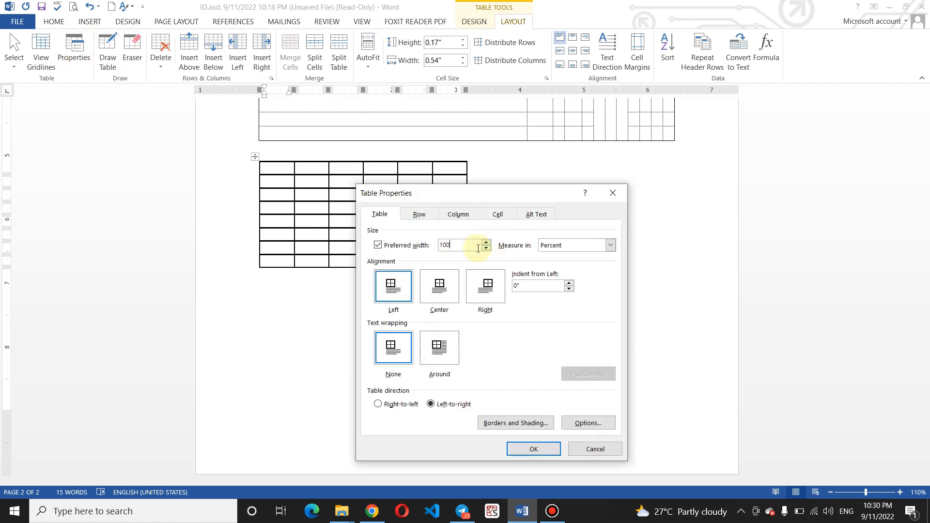
pyautogui.click(542, 449)
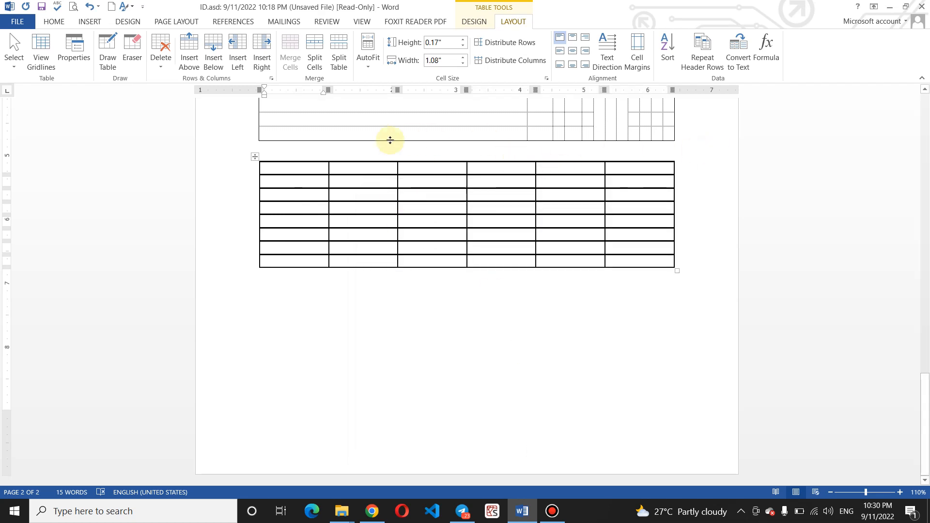
# Set the table's preferred width to 50 percent and its alignment to Center in Table Properties
pyautogui.click(74, 69)
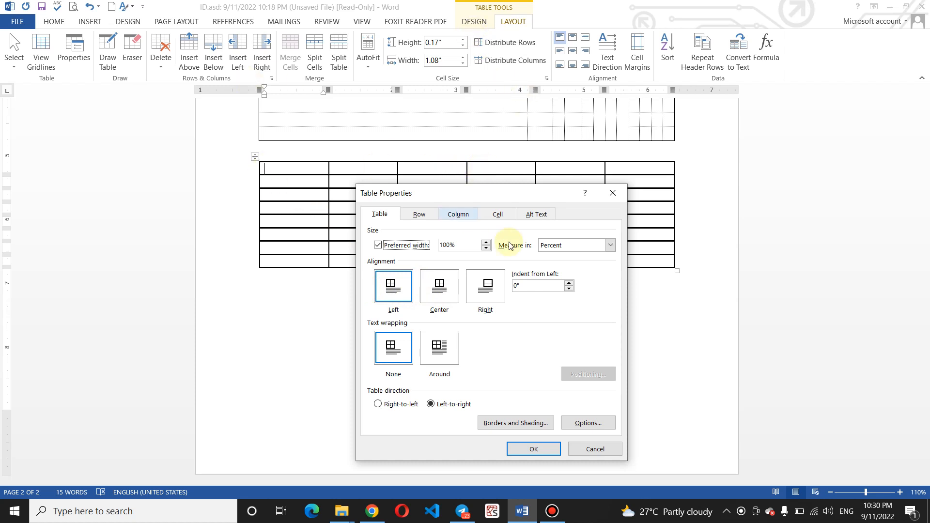
pyautogui.click(485, 248)
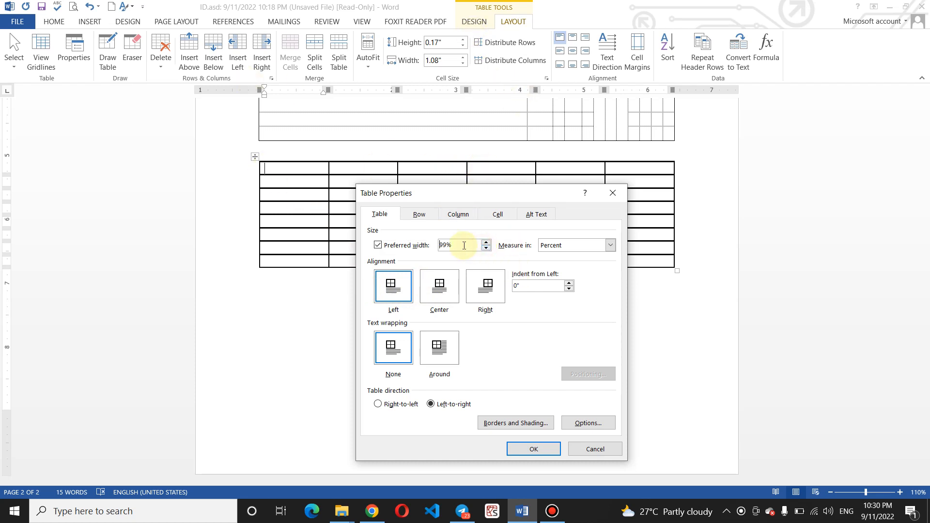
pyautogui.press('BackSpace')
pyautogui.write('50')
pyautogui.click(447, 294)
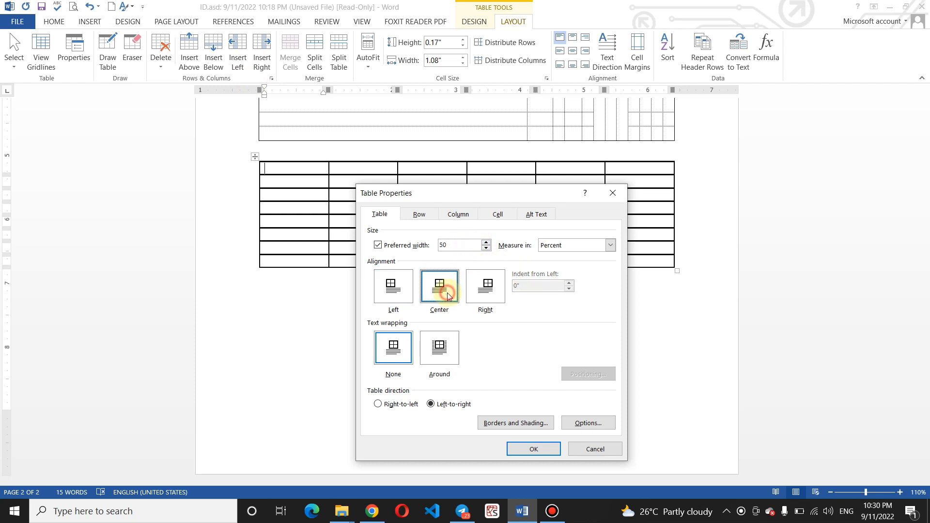
pyautogui.click(524, 449)
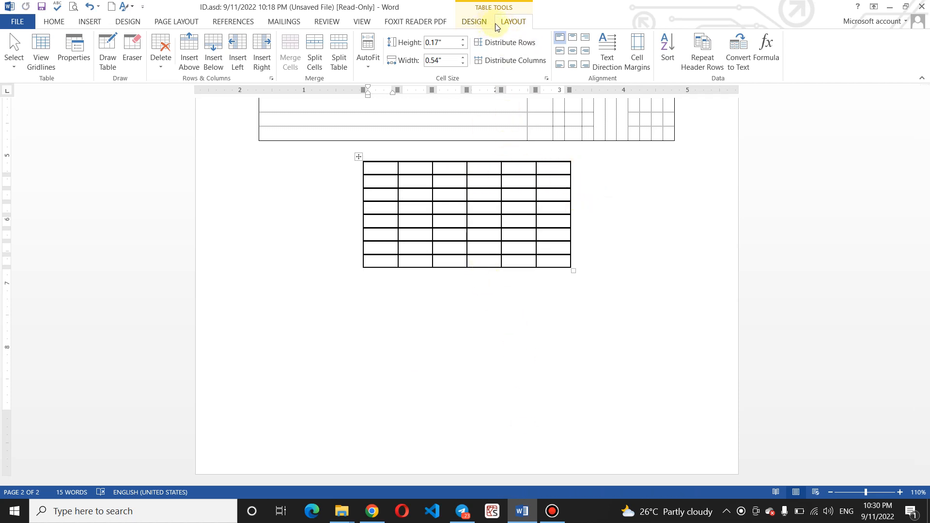
# Generate sample paragraphs directly below the table with =rand(50)
pyautogui.click(368, 305)
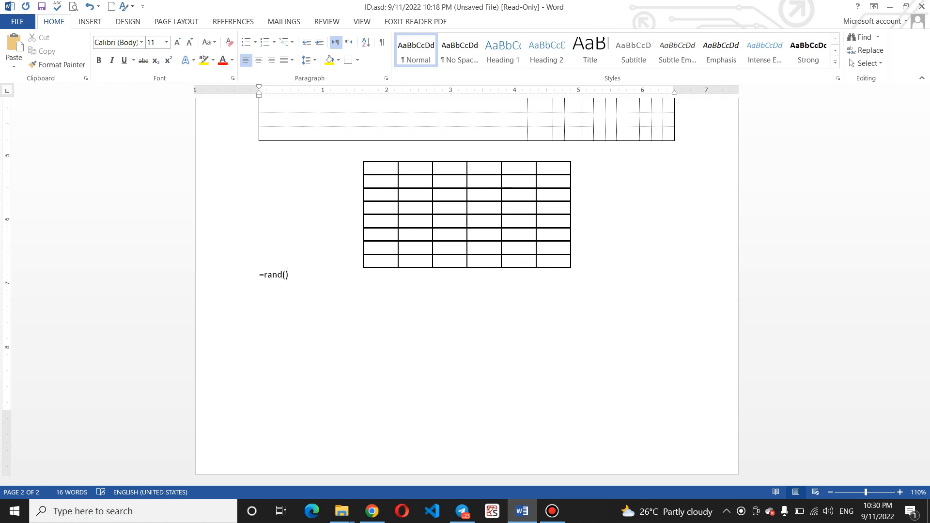
pyautogui.write('=rand(50_')
pyautogui.write(')')
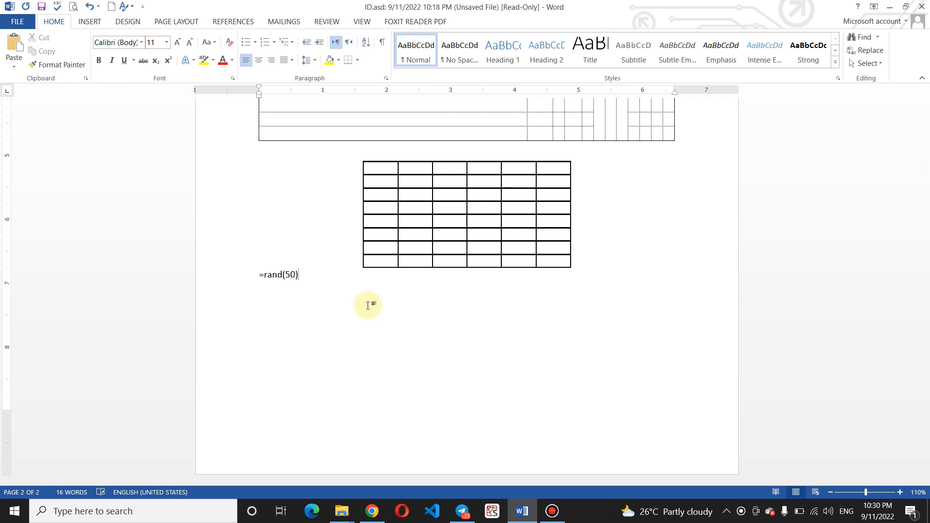
pyautogui.press('Return')
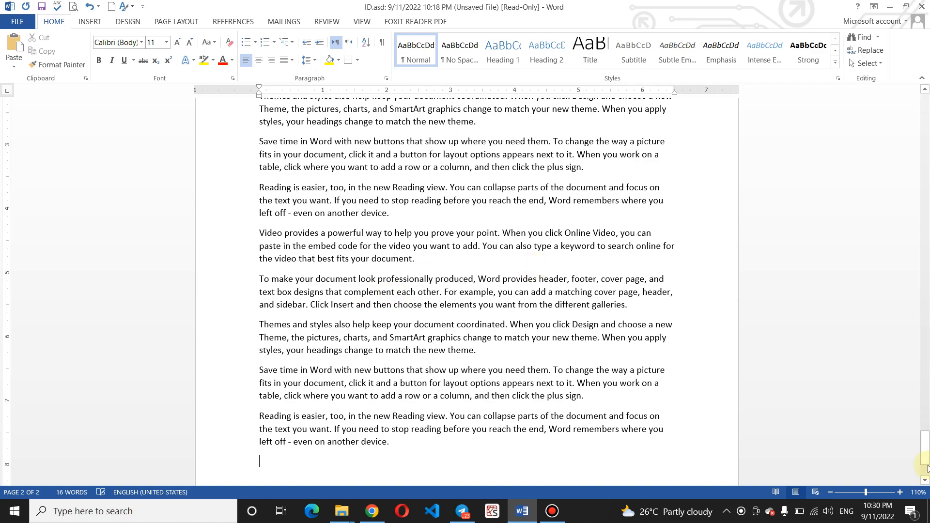
# Place the cursor in the table above the sample paragraphs and set its alignment to Right in Table Properties
pyautogui.moveTo(926, 468); pyautogui.dragTo(926, 197)
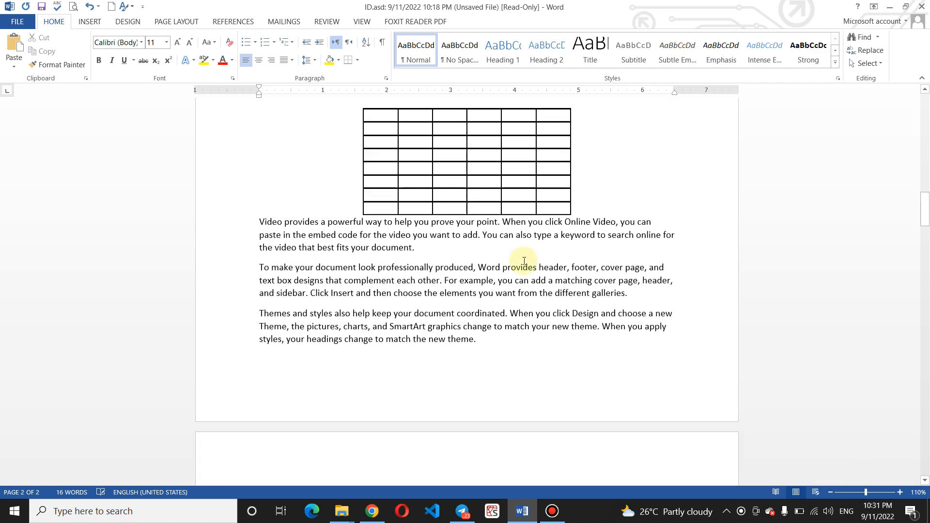
pyautogui.click(493, 139)
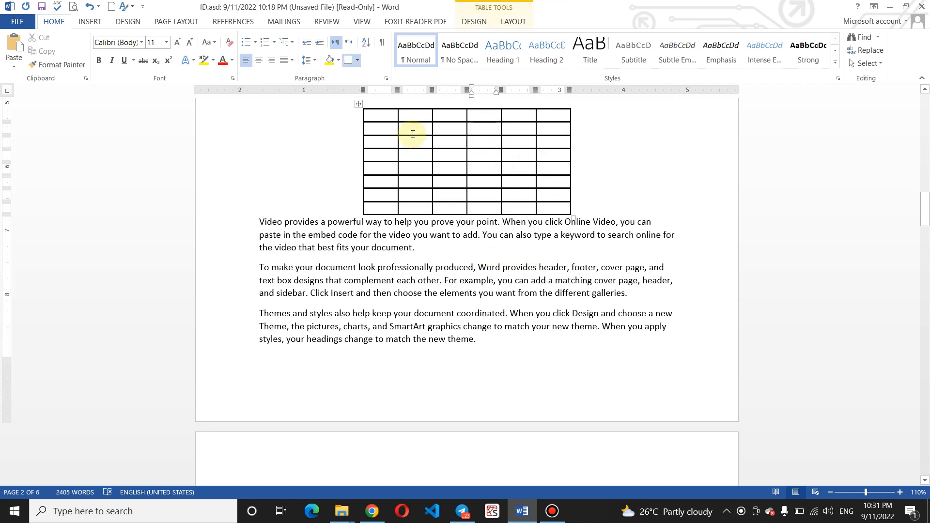
pyautogui.click(514, 22)
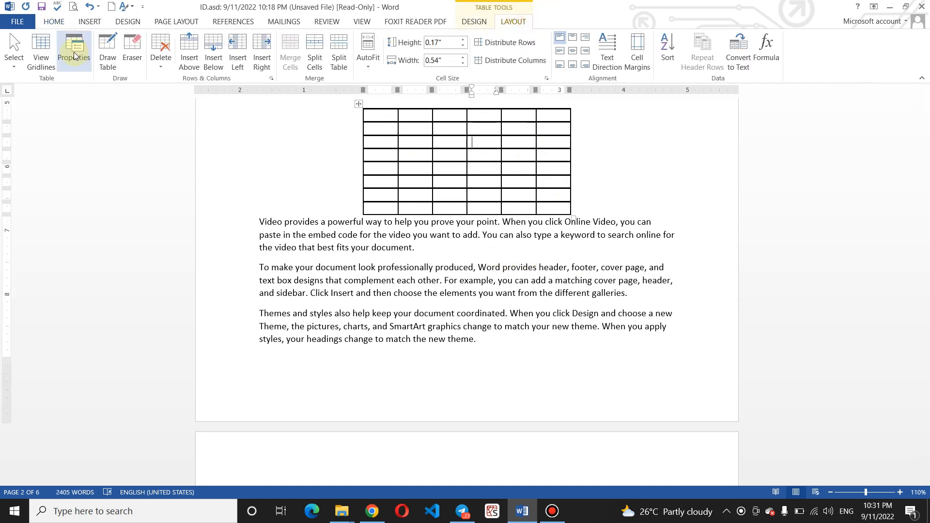
pyautogui.click(74, 55)
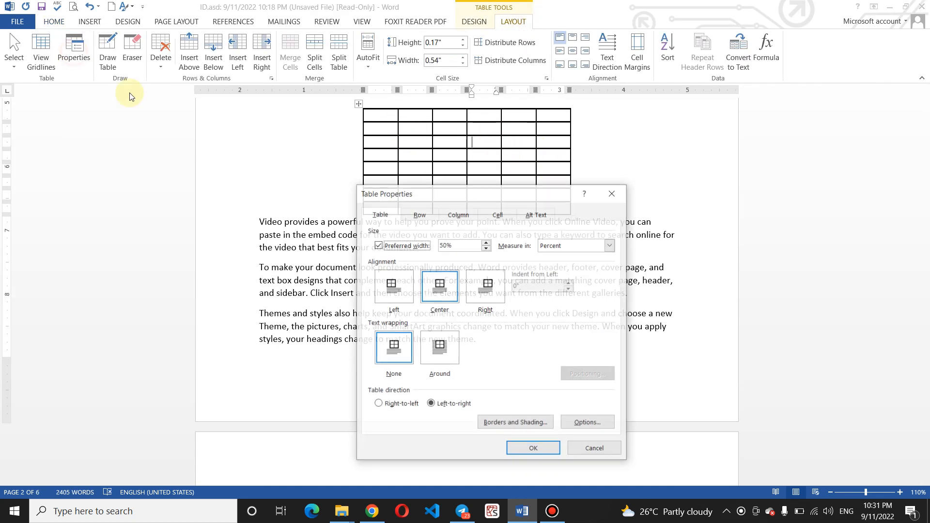
pyautogui.click(484, 288)
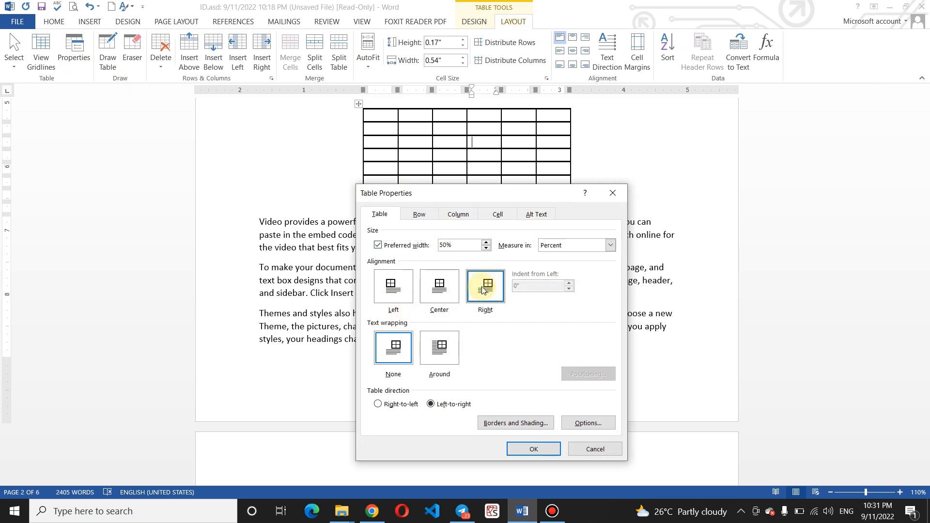
pyautogui.click(537, 446)
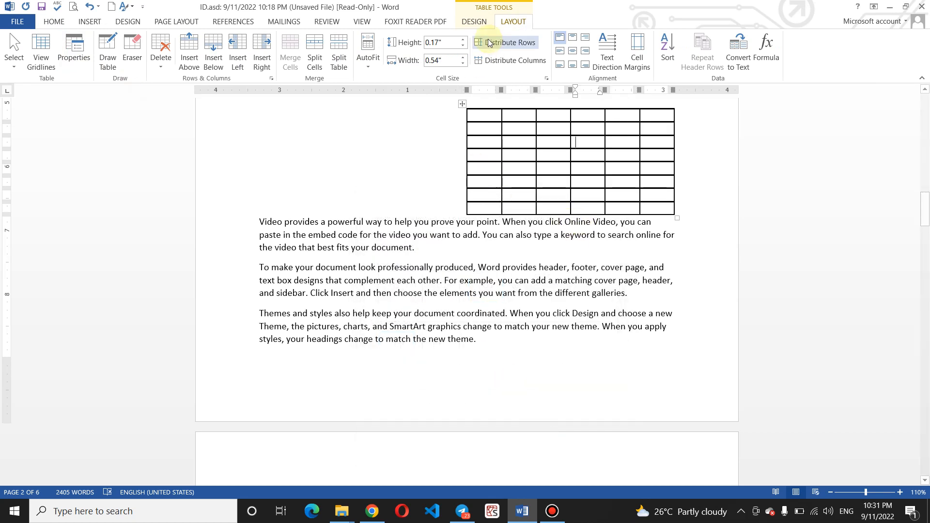
# Set the table's text wrapping to Around in Table Properties
pyautogui.click(73, 54)
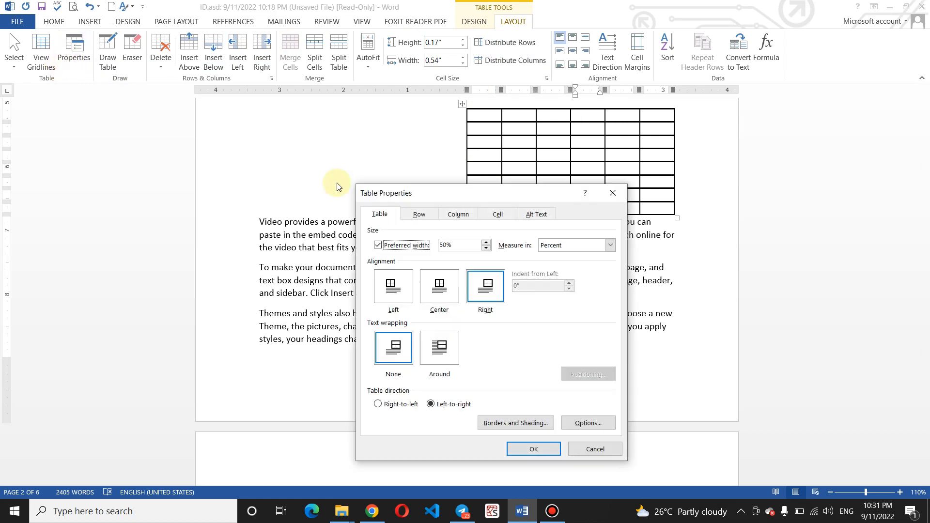
pyautogui.click(439, 346)
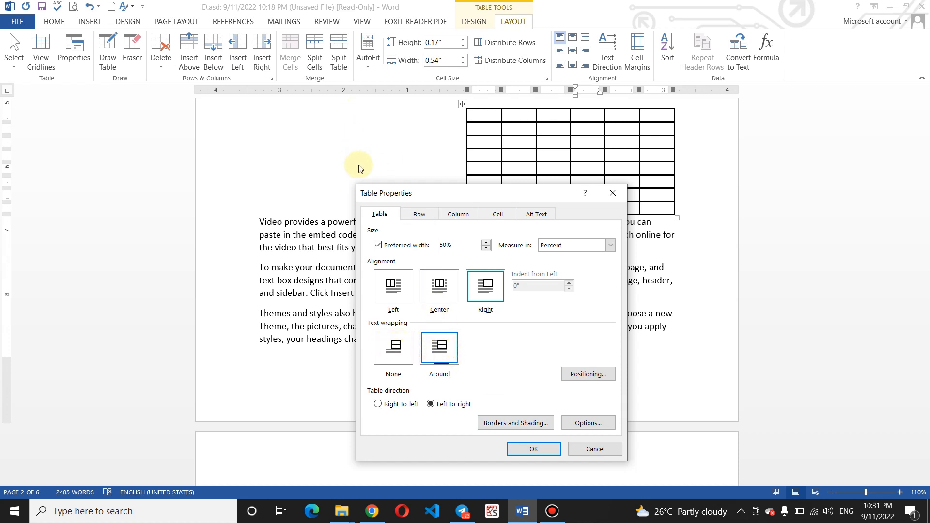
pyautogui.click(533, 449)
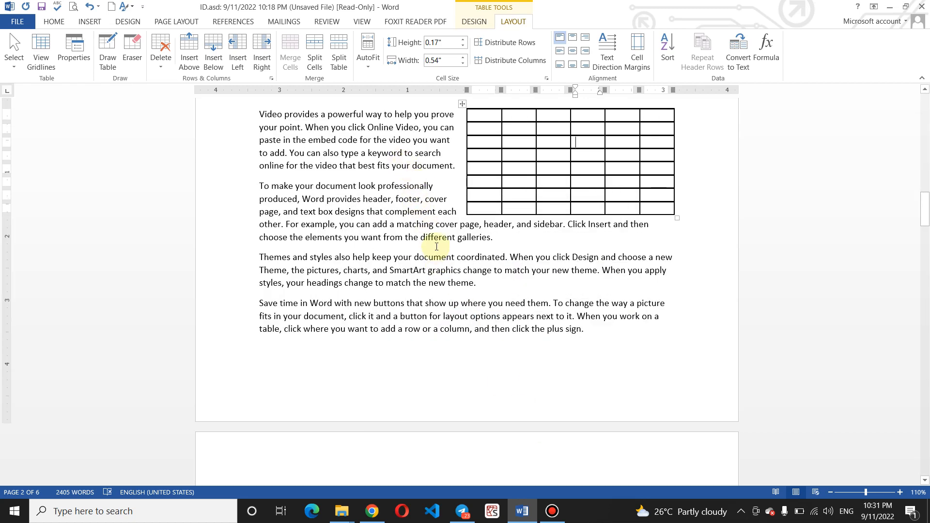
# Increase the wrapped table's preferred width to 60 percent in Table Properties
pyautogui.moveTo(926, 209)
pyautogui.mouseDown()
pyautogui.moveTo(924, 193)
pyautogui.moveTo(925, 205)
pyautogui.mouseUp()
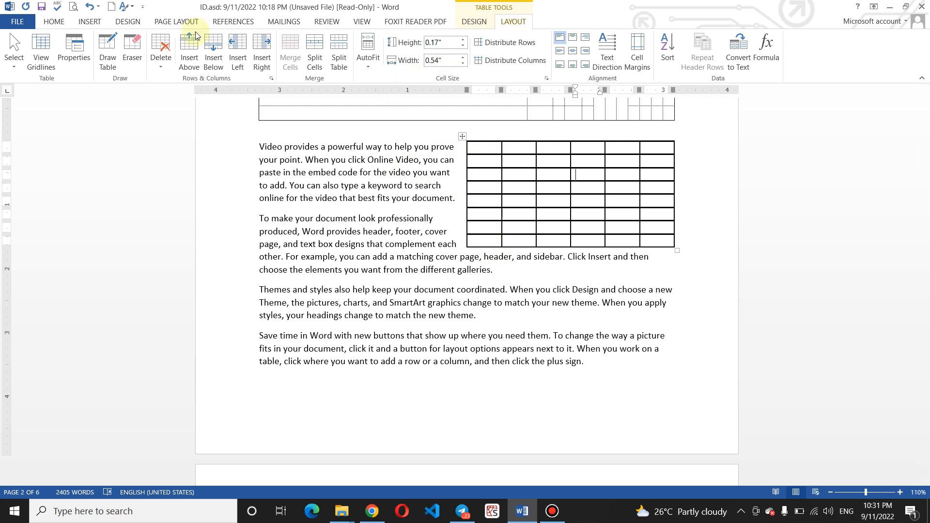
pyautogui.click(77, 49)
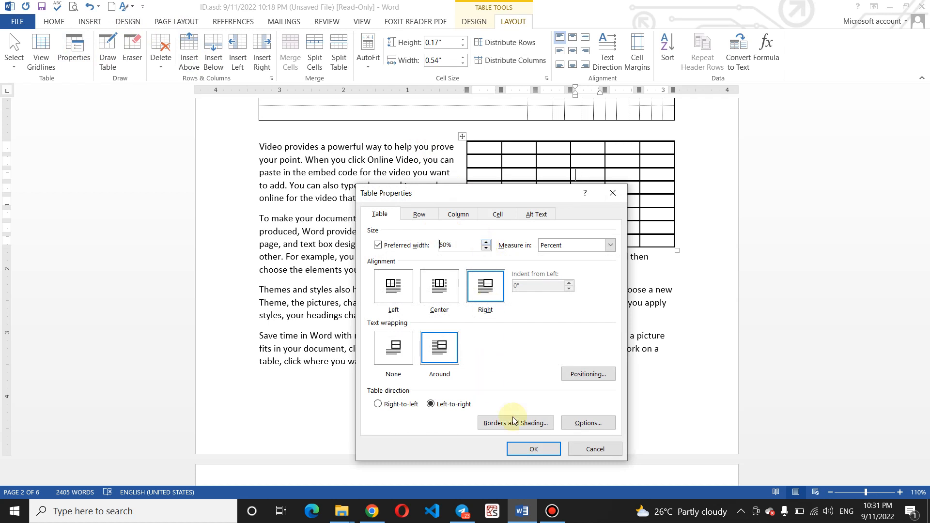
pyautogui.click(529, 448)
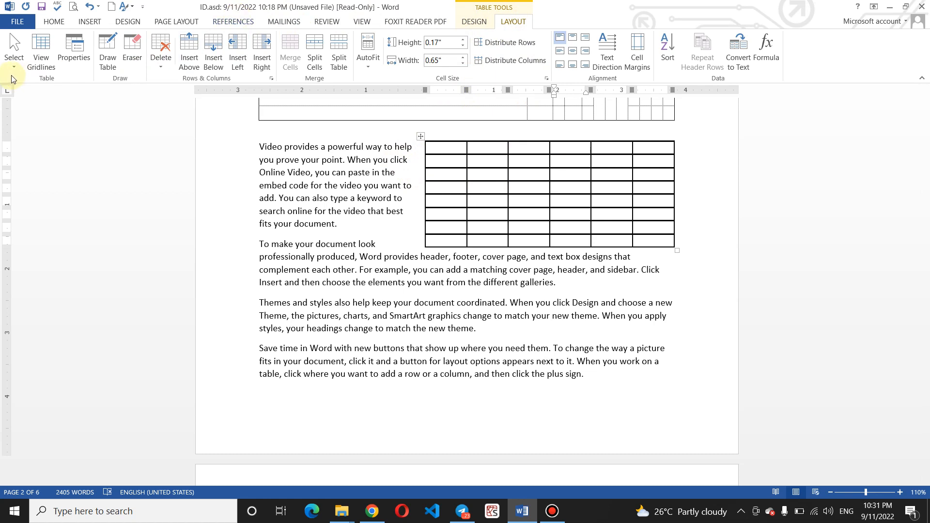
# Set the table's alignment to Center, keeping Percent as the measure and Around as the text wrapping
pyautogui.click(74, 51)
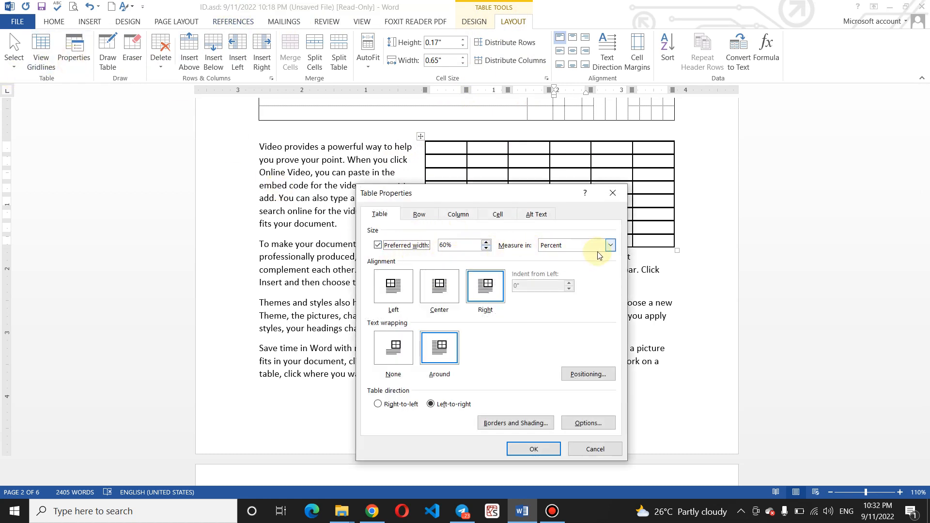
pyautogui.click(610, 246)
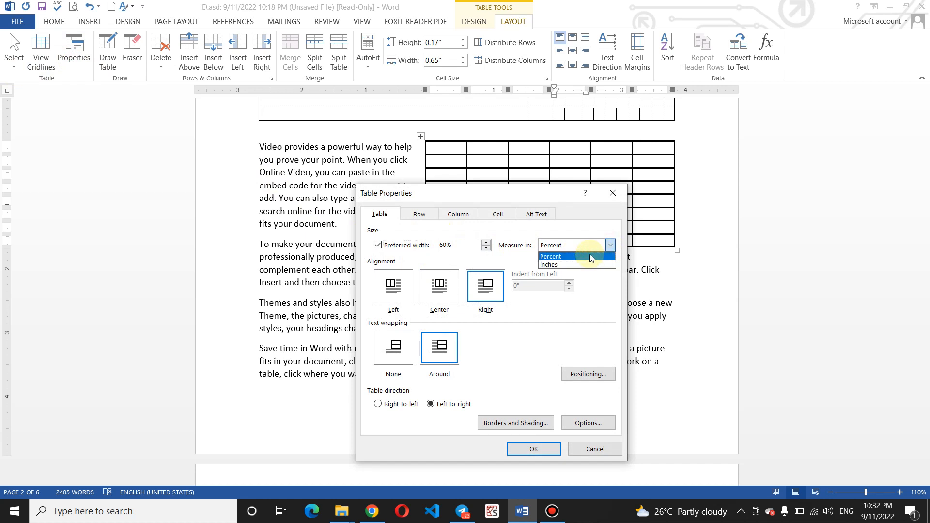
pyautogui.click(589, 252)
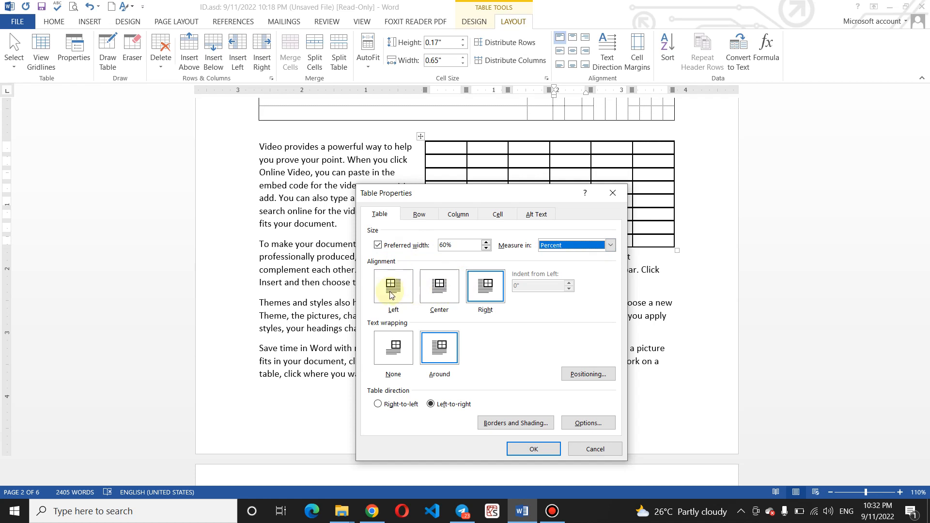
pyautogui.click(404, 360)
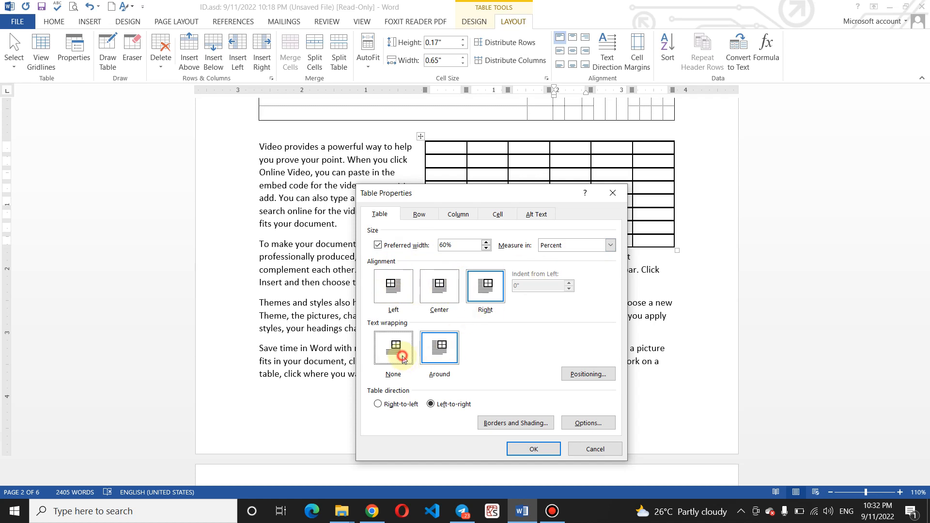
pyautogui.click(431, 358)
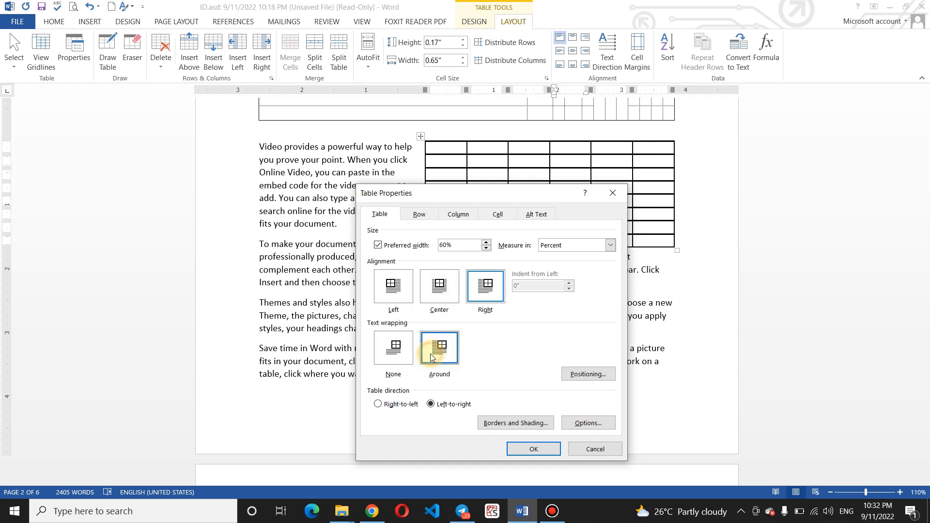
pyautogui.click(439, 292)
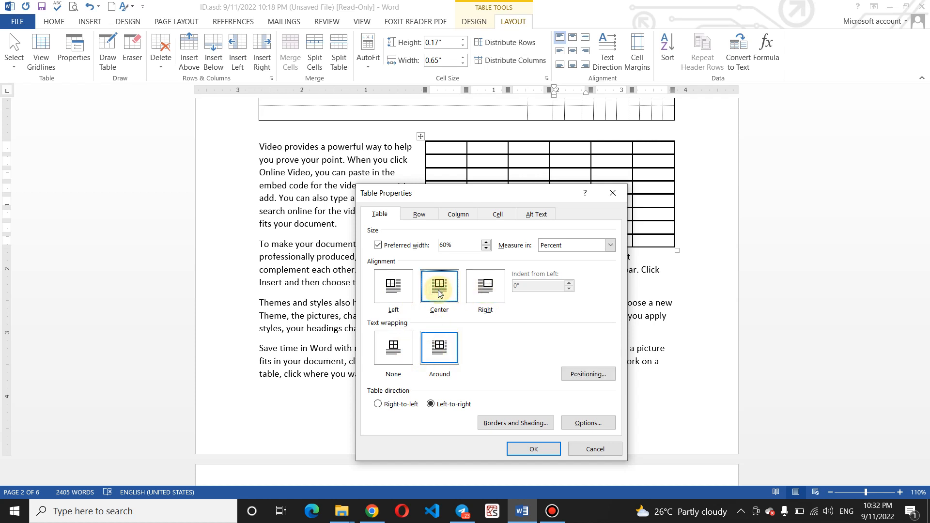
pyautogui.click(532, 449)
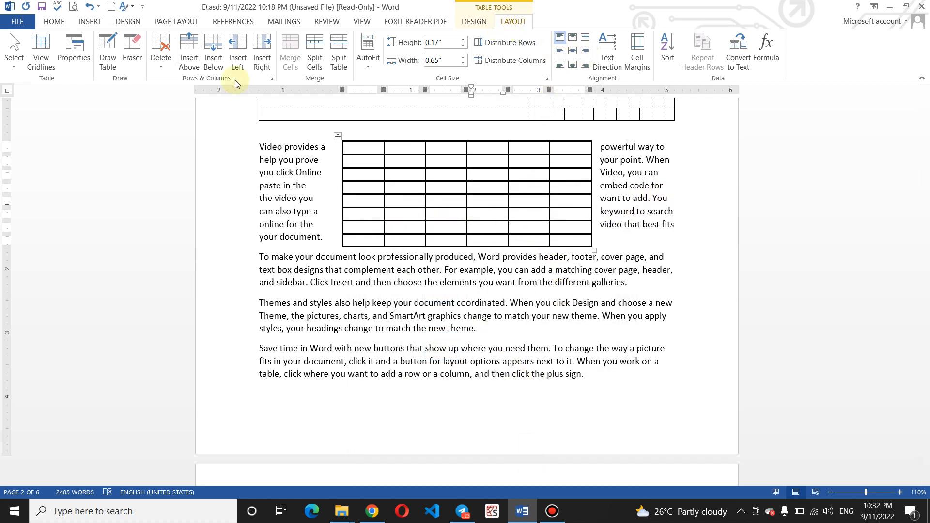
# Set the wrapped table's alignment to Left in Table Properties
pyautogui.click(74, 52)
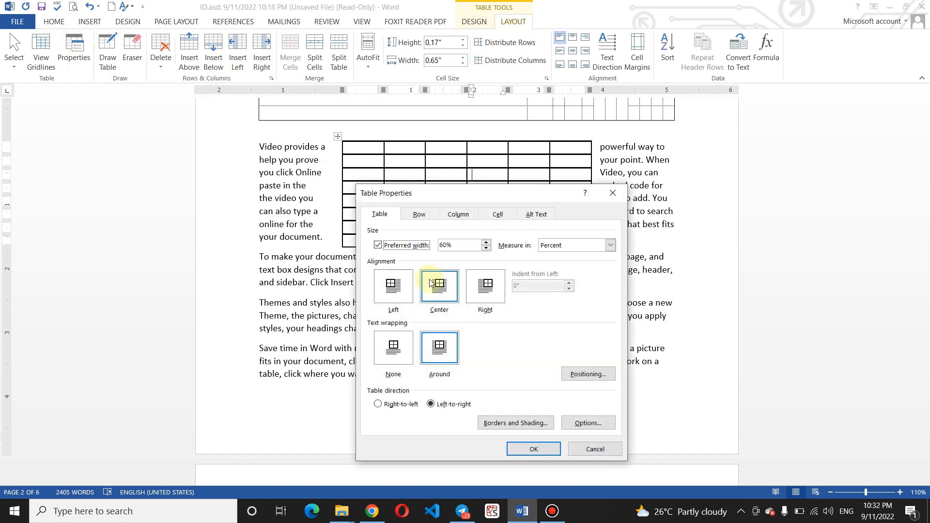
pyautogui.click(392, 286)
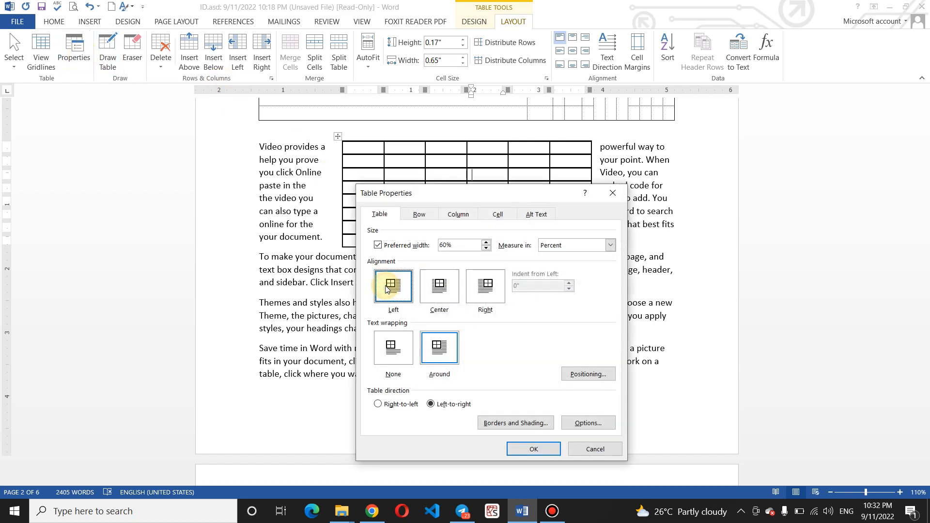
pyautogui.click(533, 449)
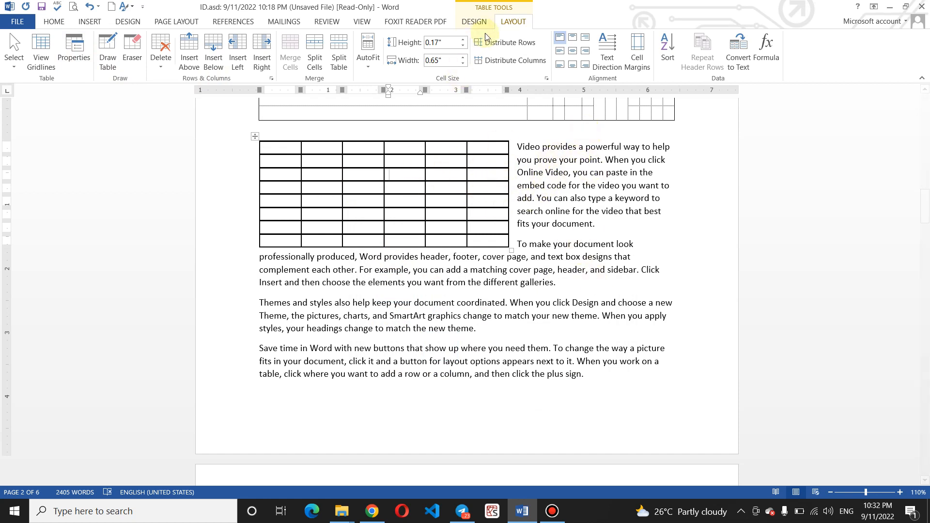
# Set the table direction to Right-to-left in Table Properties
pyautogui.click(84, 59)
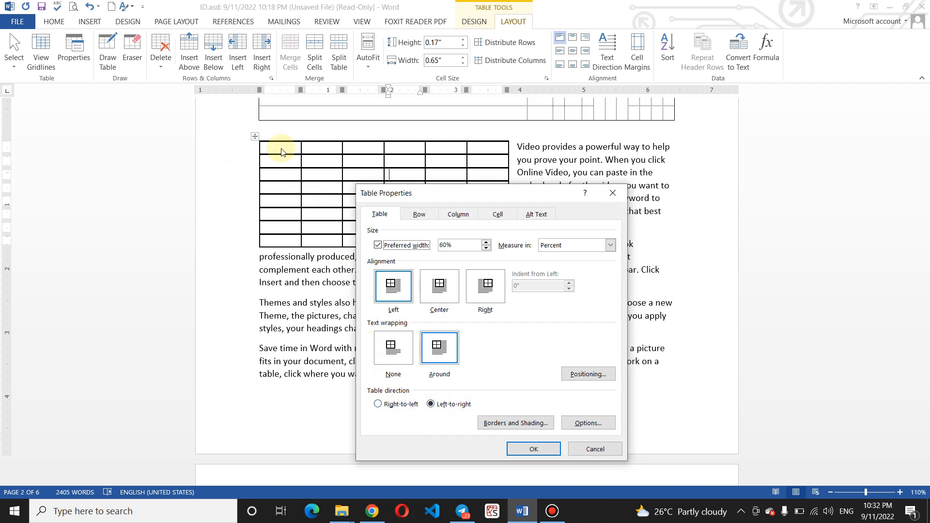
pyautogui.click(378, 403)
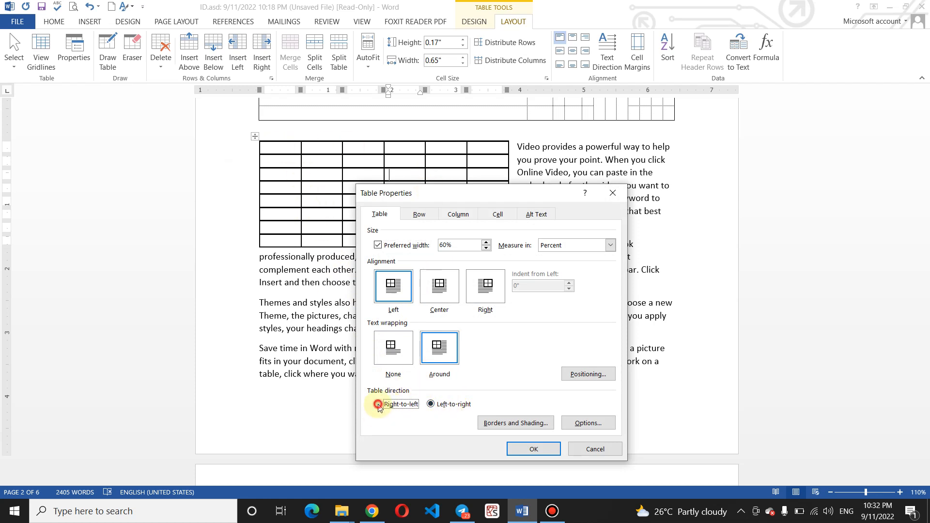
pyautogui.click(527, 451)
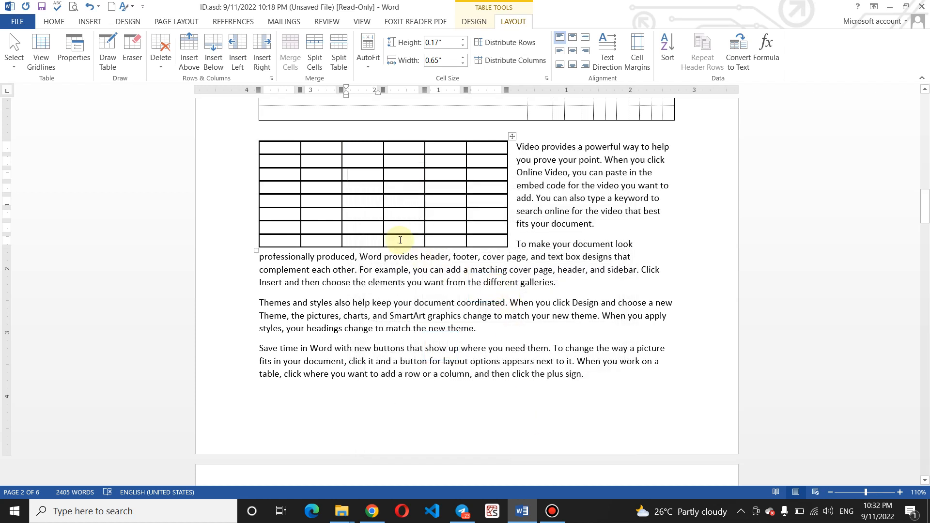
# Test text entry in the current table cell with "fdg" and erase it
pyautogui.write('fdg')
pyautogui.press('BackSpace')
pyautogui.press('BackSpace')
pyautogui.press('BackSpace')
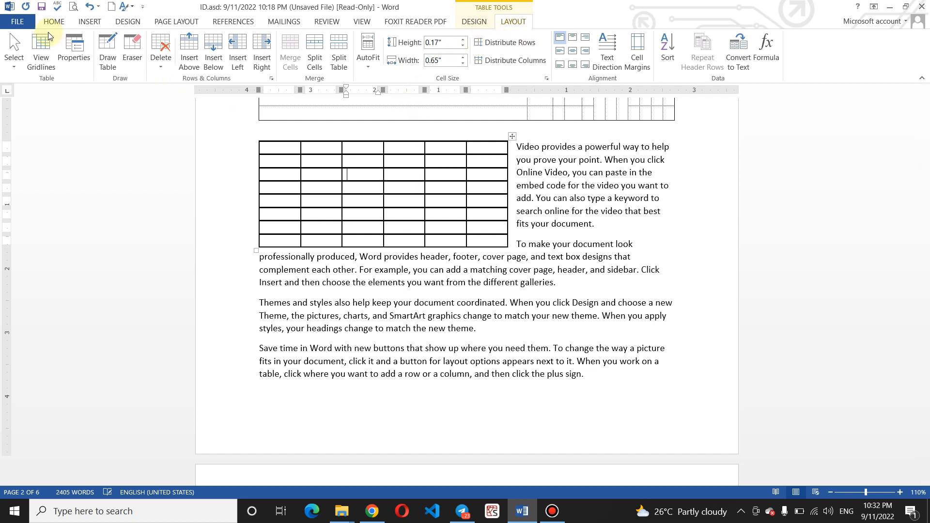
# Choose the Left-to-right table direction, view the horizontal Relative to options in Table Positioning, and cancel the positioning dialog
pyautogui.click(63, 39)
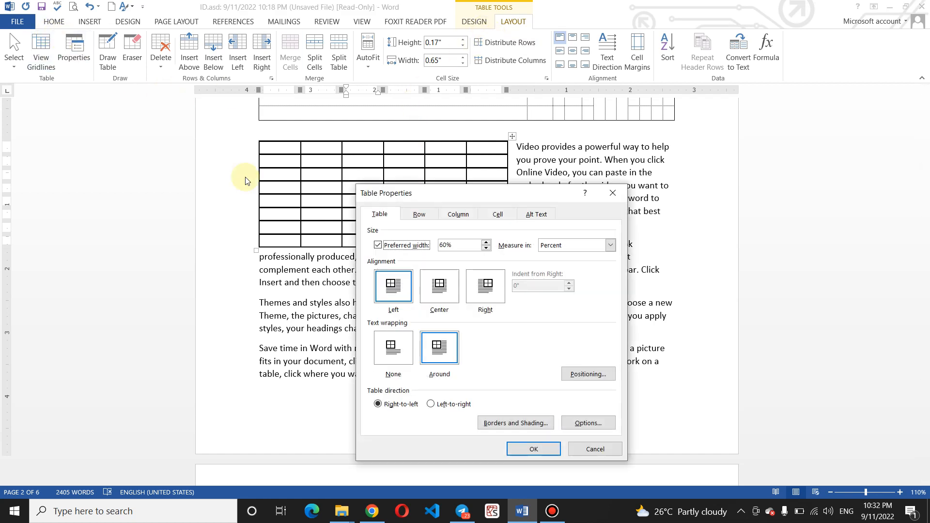
pyautogui.click(431, 404)
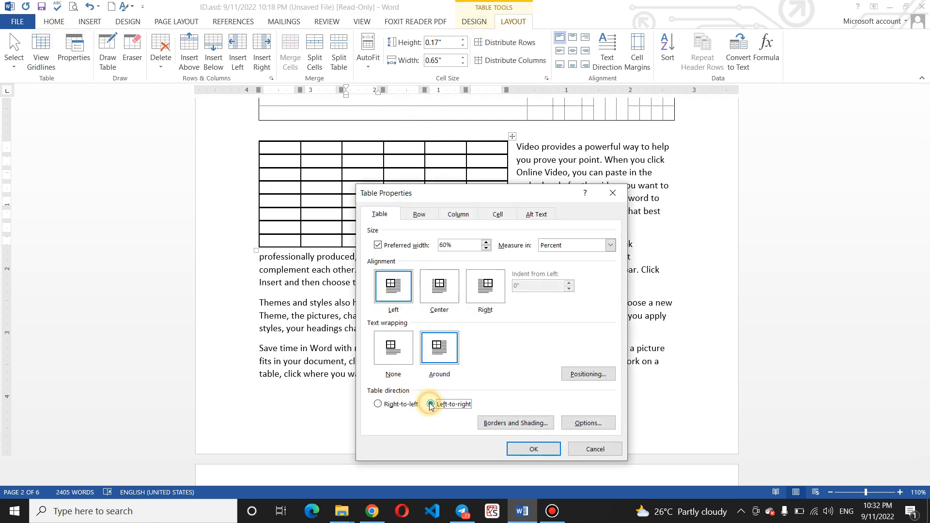
pyautogui.click(588, 374)
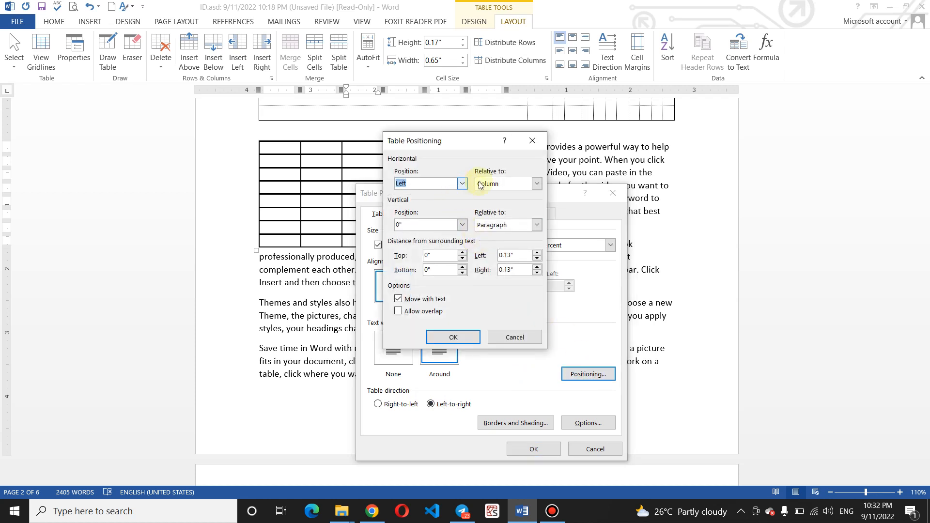
pyautogui.click(536, 183)
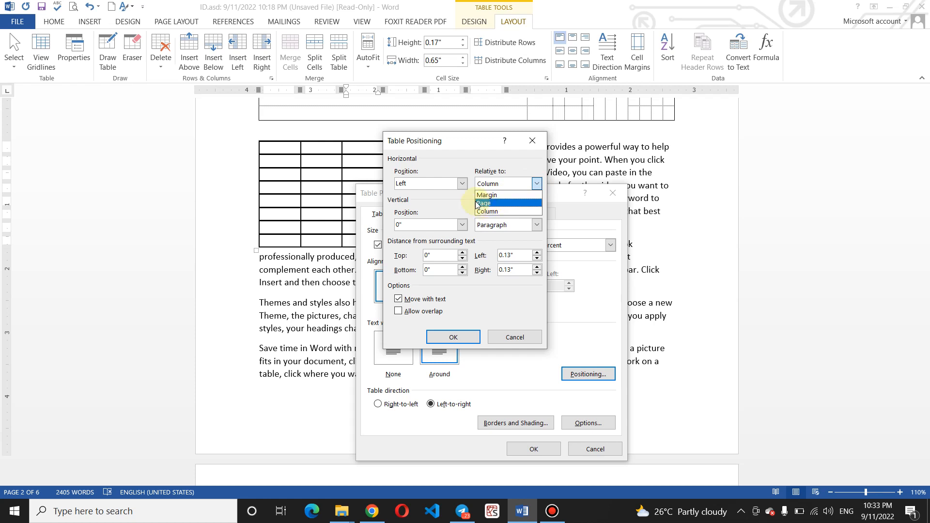
pyautogui.click(432, 220)
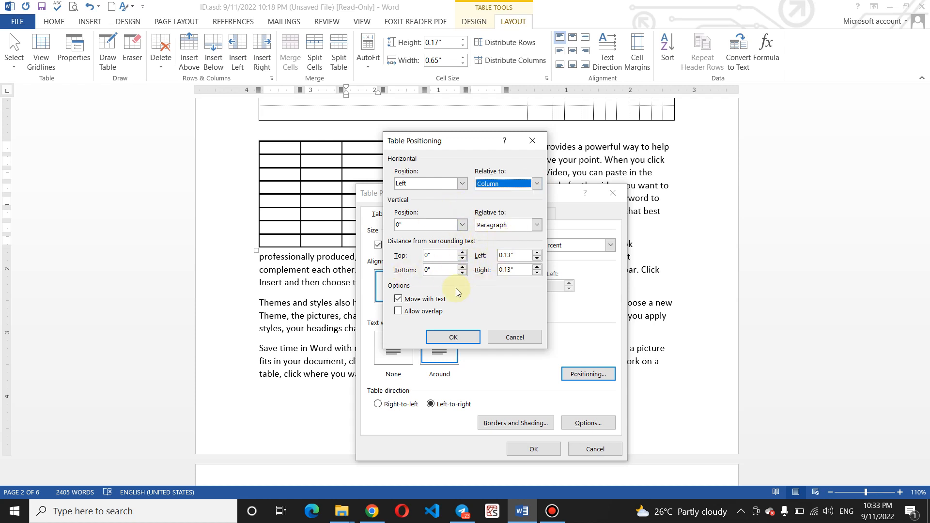
pyautogui.click(519, 336)
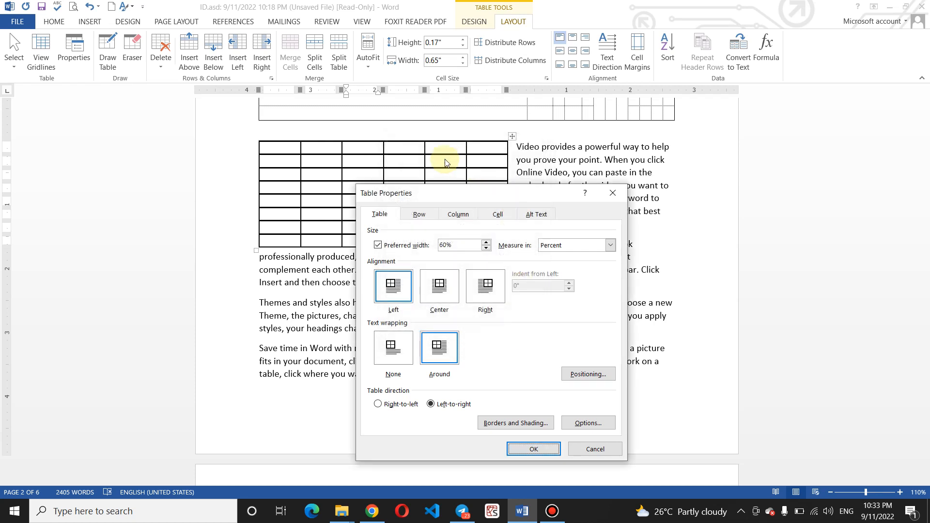
# Try enabling Specify height for row 3 in Table Properties, and close the dialog without applying
pyautogui.click(420, 216)
pyautogui.click(389, 256)
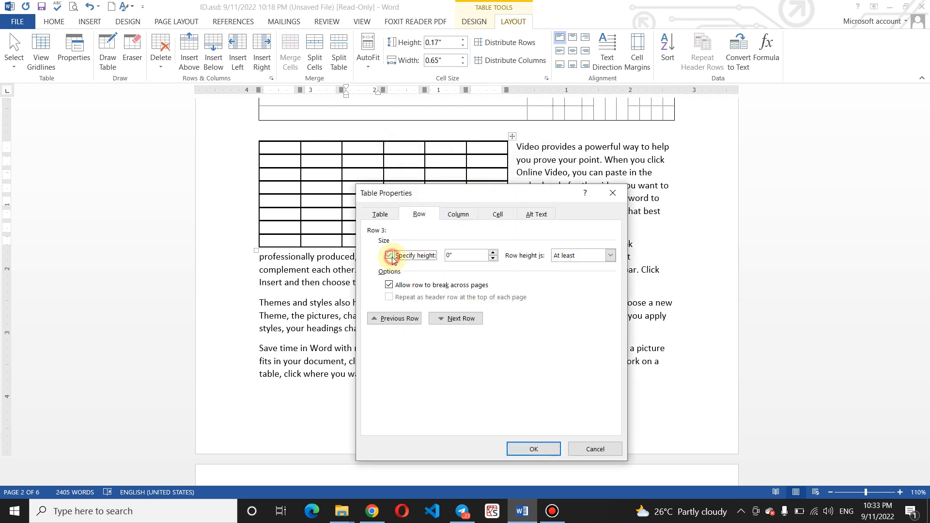
pyautogui.click(278, 142)
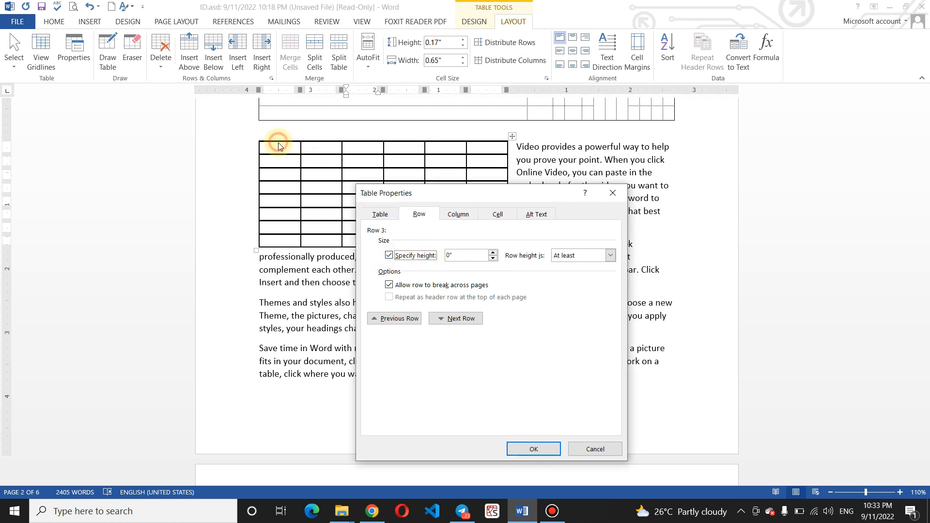
pyautogui.click(612, 192)
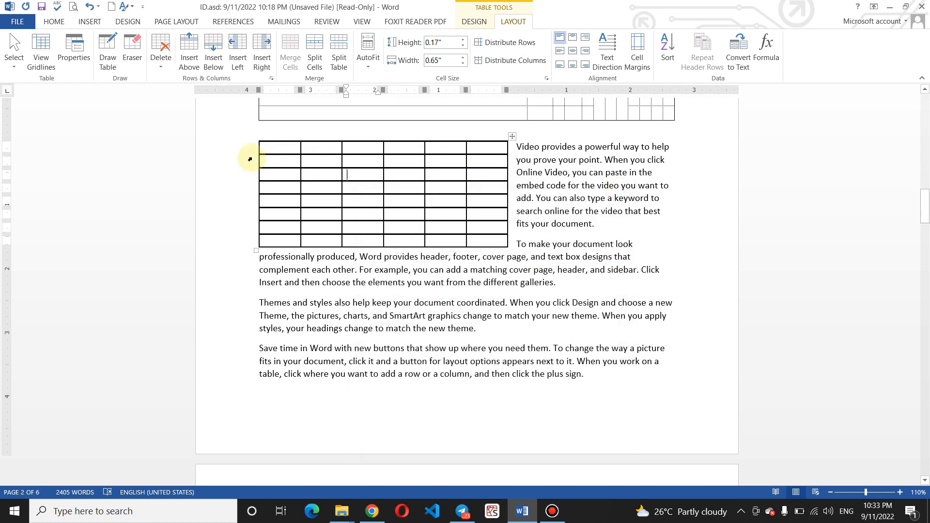
# Specify a minimum height of 1.4" for the table's first row in Table Properties, and reduce that height to 0.5"
pyautogui.click(275, 152)
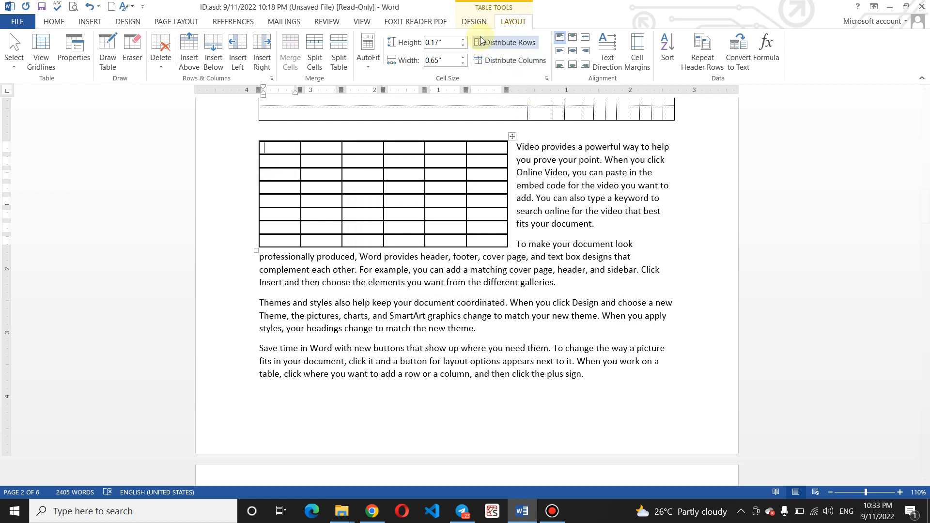
pyautogui.click(73, 52)
pyautogui.click(362, 174)
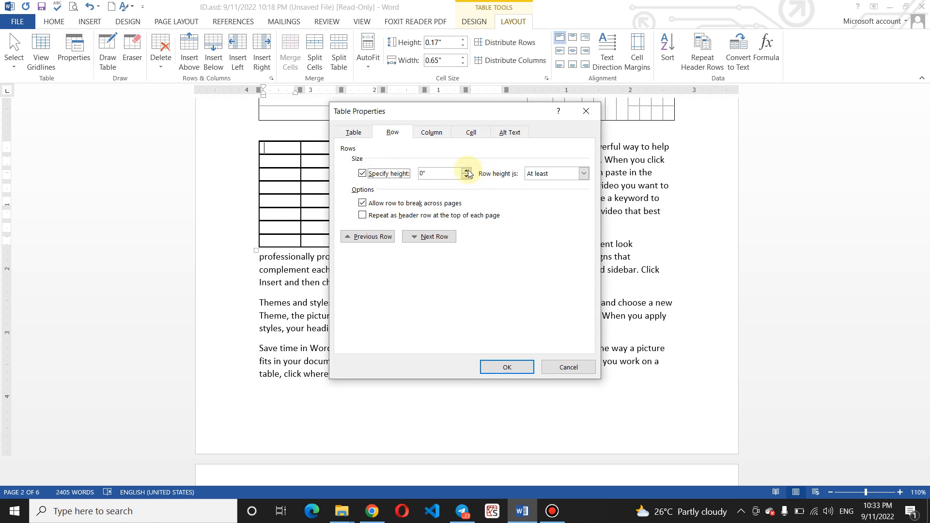
pyautogui.click(585, 174)
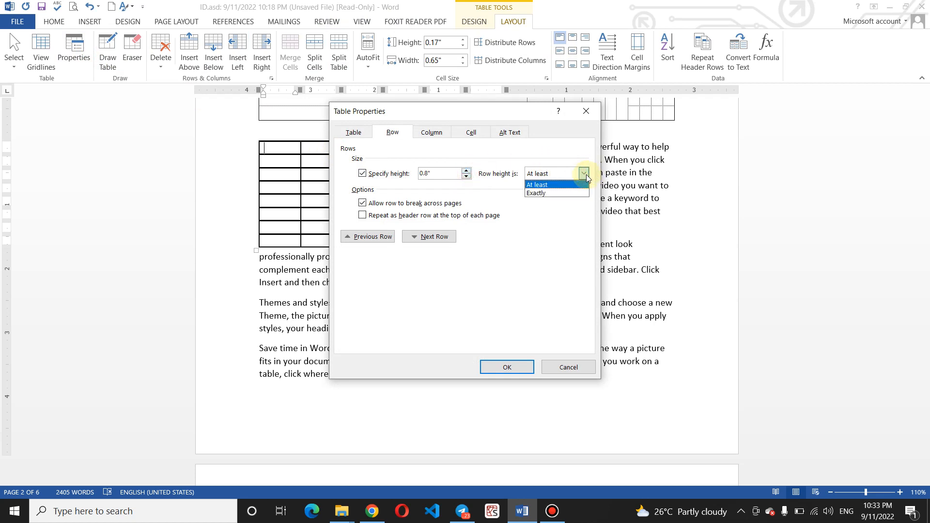
pyautogui.click(466, 171)
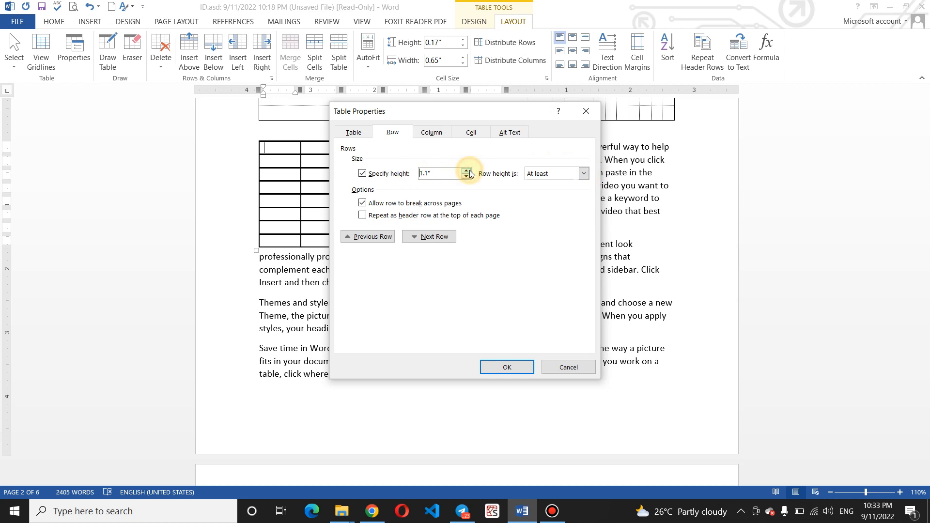
pyautogui.click(467, 171)
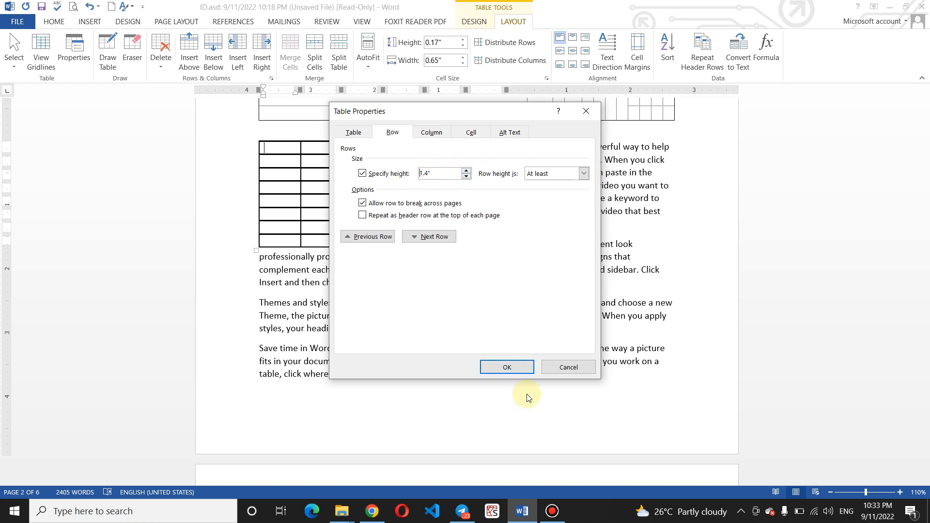
pyautogui.click(512, 361)
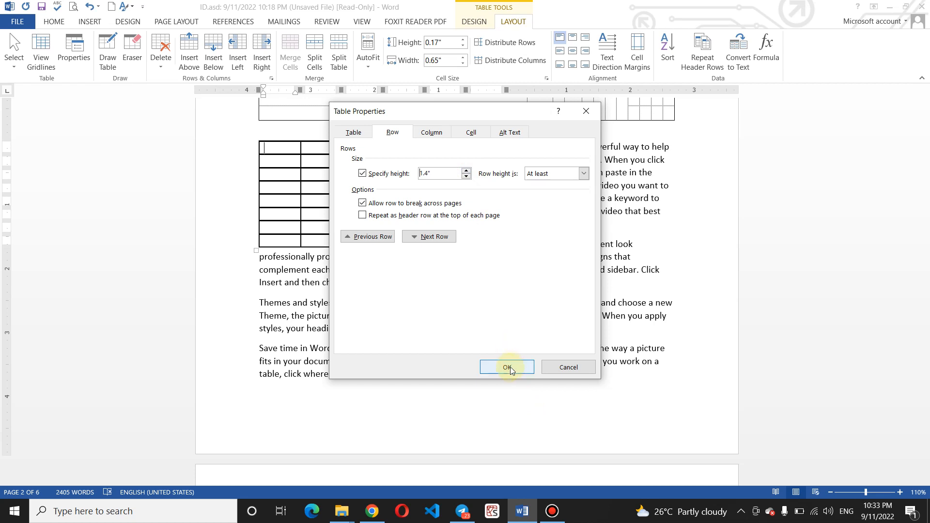
pyautogui.click(507, 367)
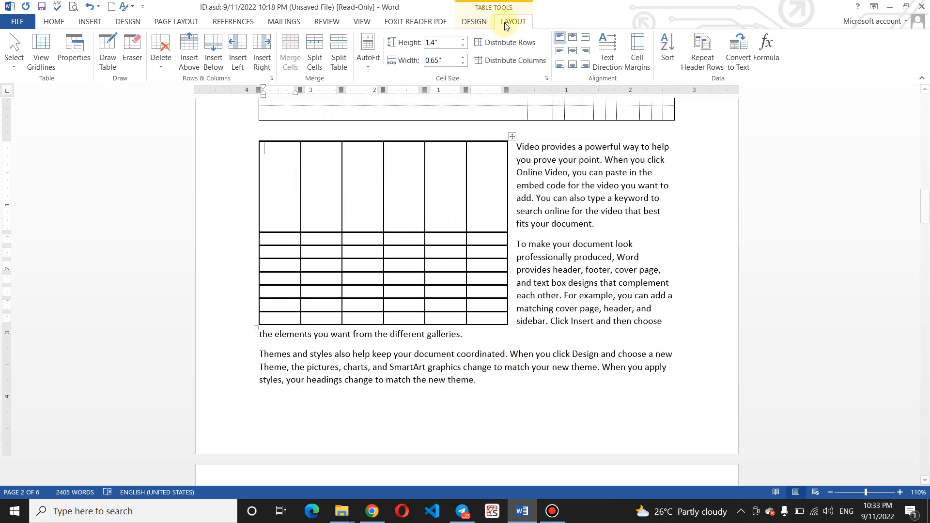
pyautogui.click(73, 50)
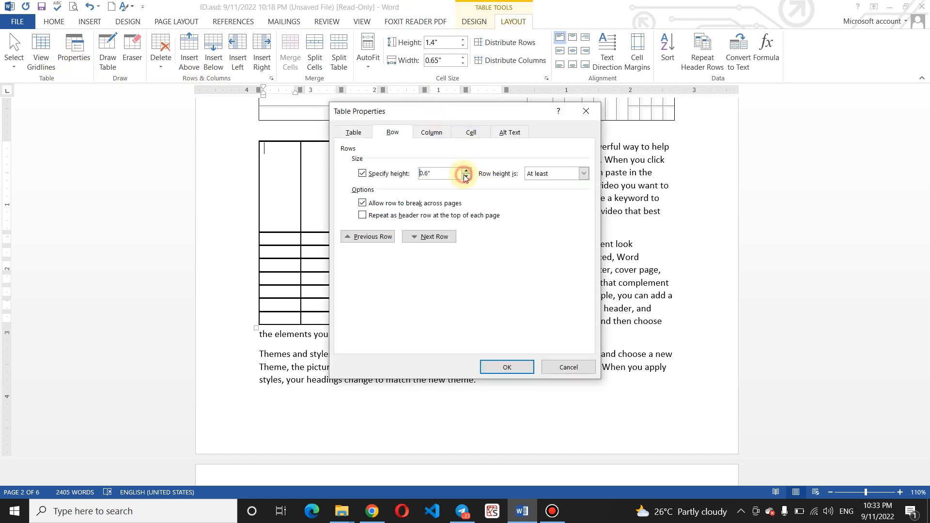
pyautogui.click(504, 367)
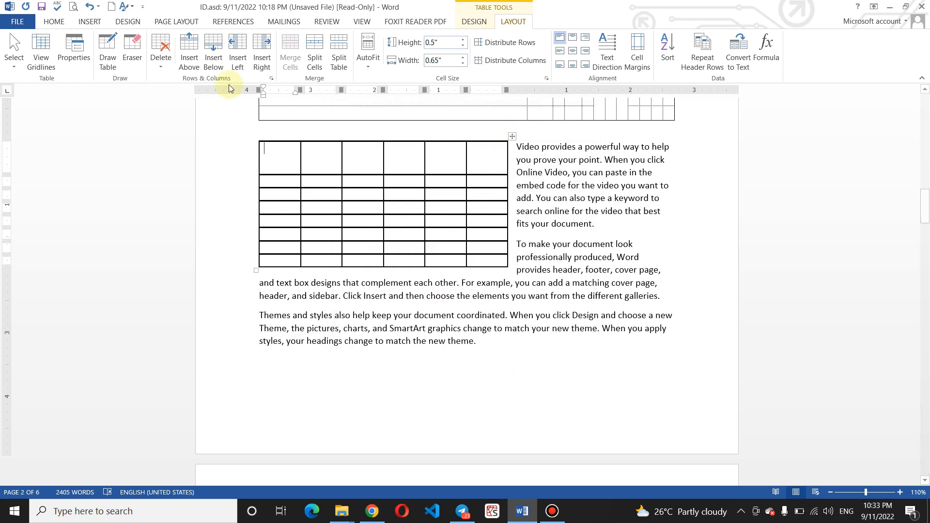
# Step forward and back through the table's rows in Table Properties to examine each row's height settings
pyautogui.click(91, 46)
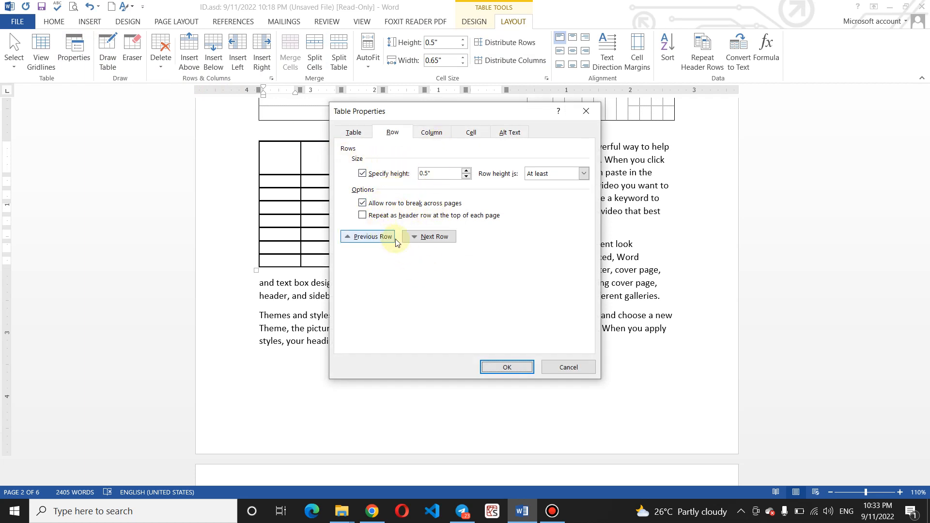
pyautogui.click(408, 239)
pyautogui.click(409, 240)
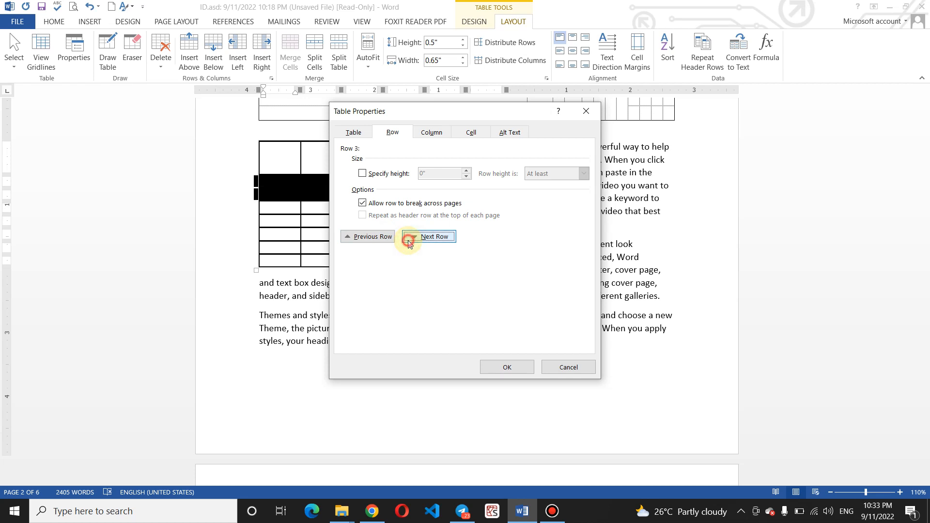
pyautogui.click(408, 241)
pyautogui.click(407, 240)
pyautogui.click(408, 241)
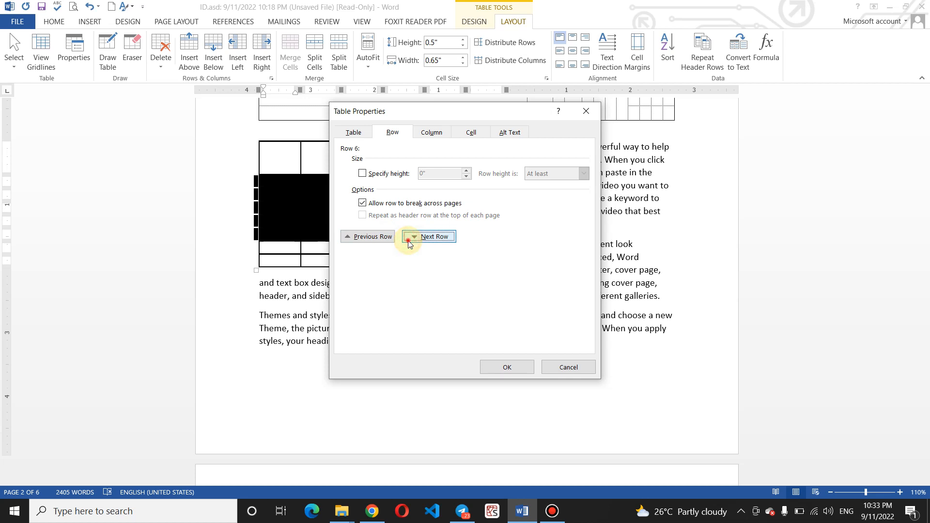
pyautogui.click(367, 237)
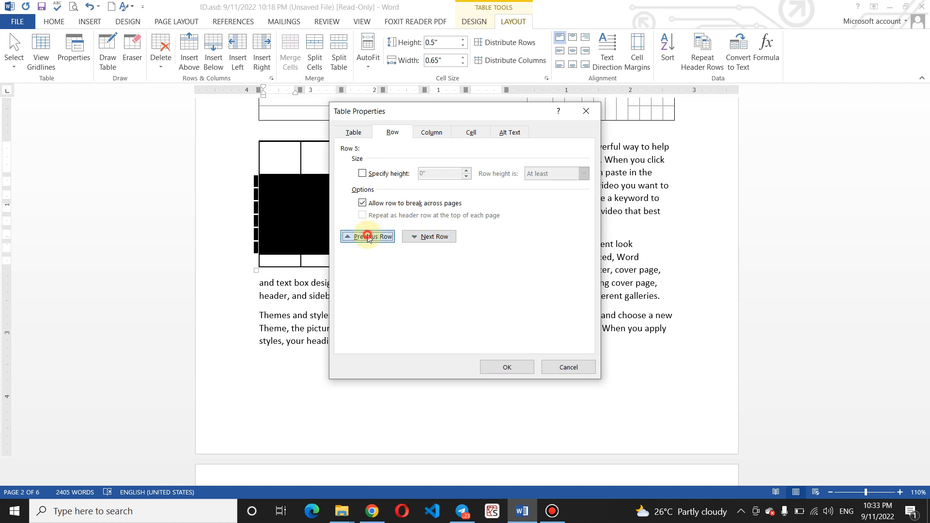
pyautogui.click(367, 236)
pyautogui.click(368, 236)
pyautogui.click(415, 236)
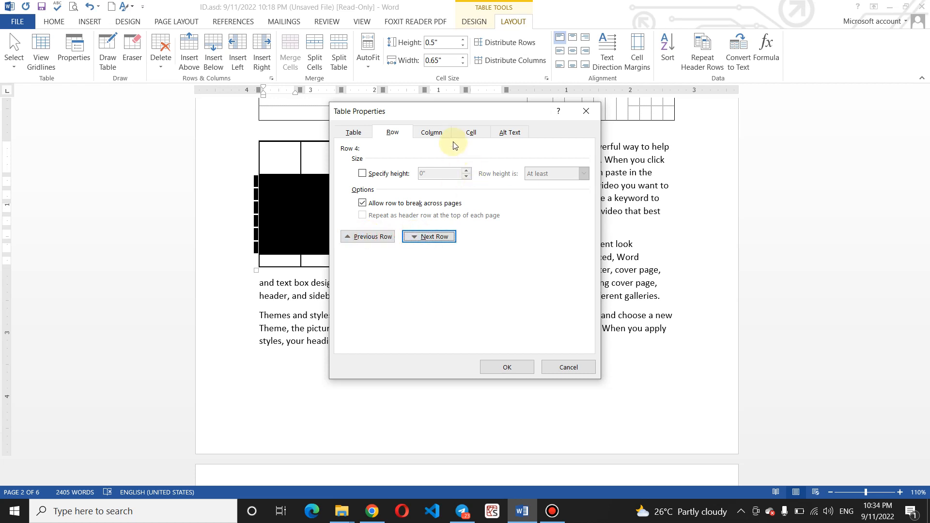
# Review the column and cell settings in Table Properties, trying Center vertical alignment, and cancel the dialog
pyautogui.click(430, 132)
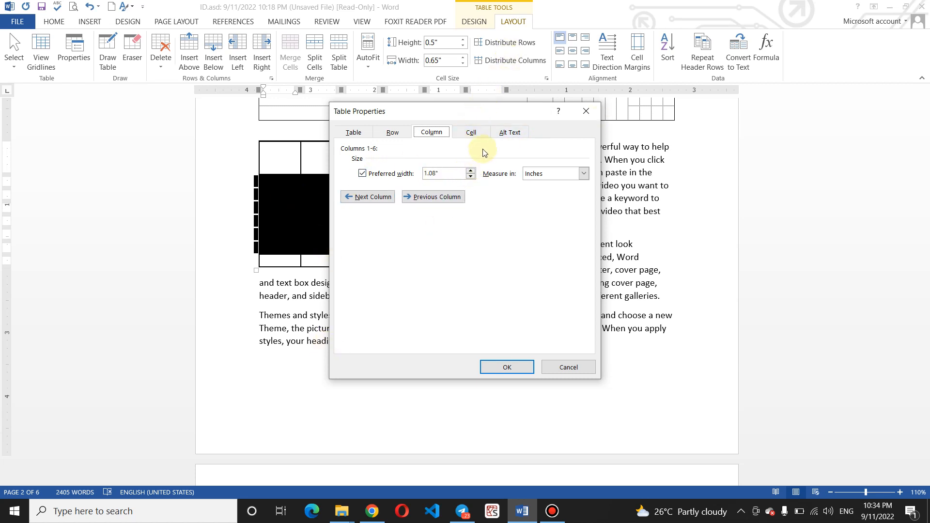
pyautogui.click(472, 133)
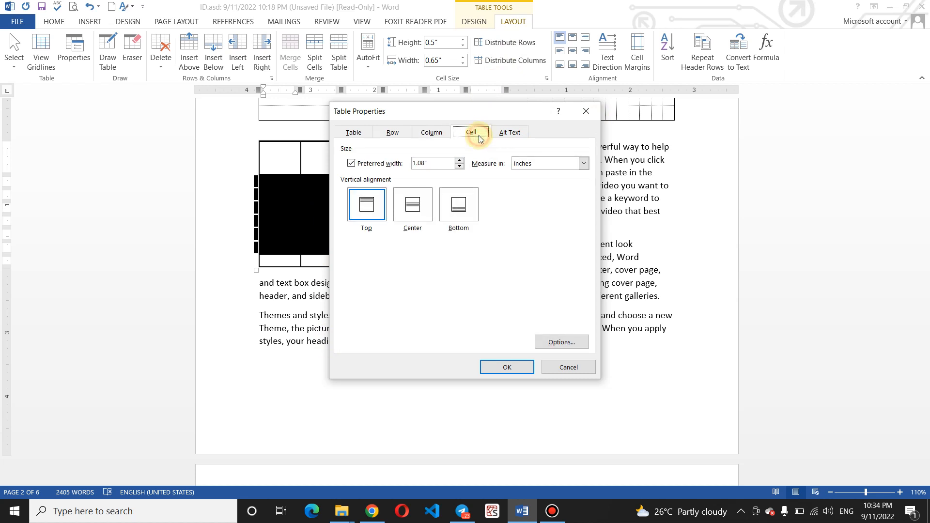
pyautogui.click(412, 209)
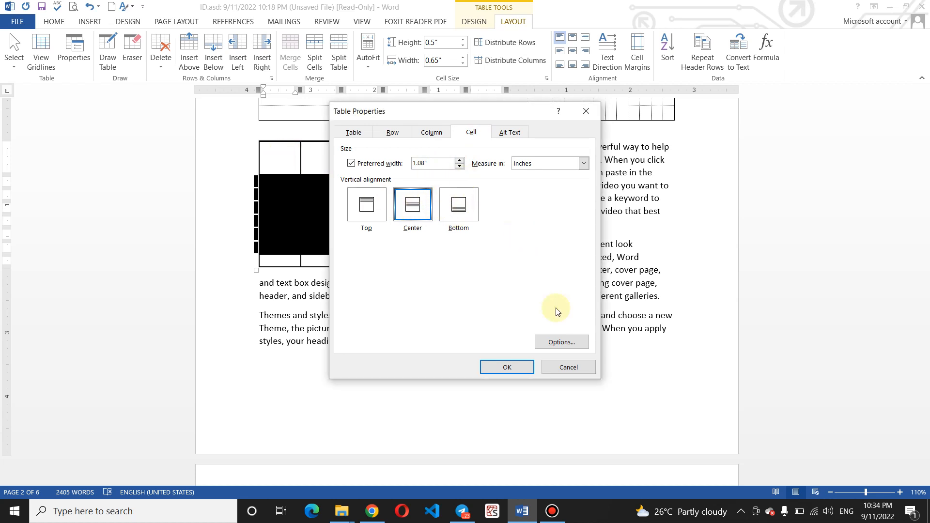
pyautogui.click(581, 367)
# Enter "No" in the table's first cell and choose Center vertical alignment for it in Table Properties
pyautogui.click(289, 155)
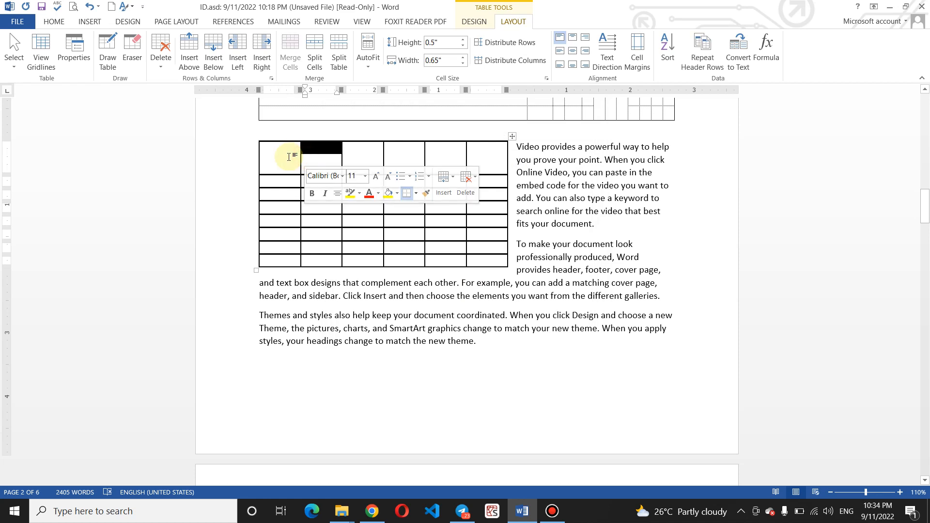
pyautogui.write('No')
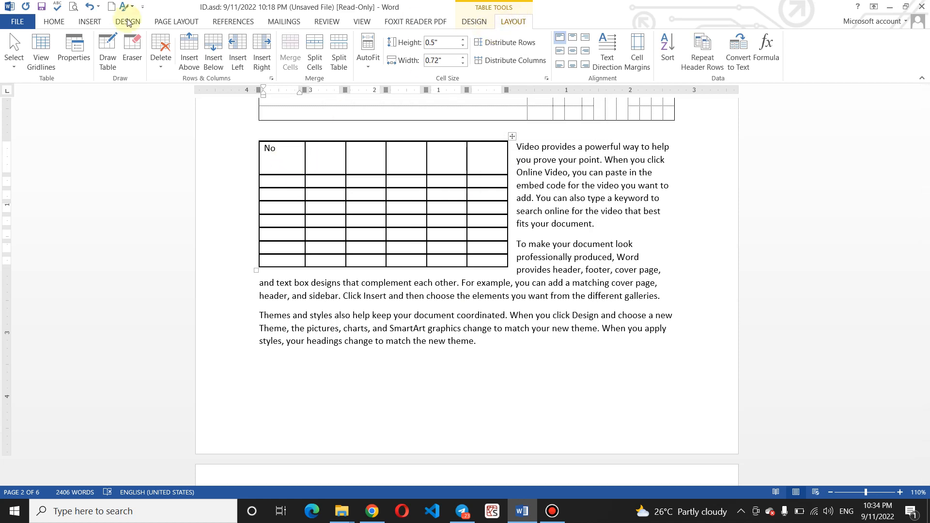
pyautogui.click(74, 48)
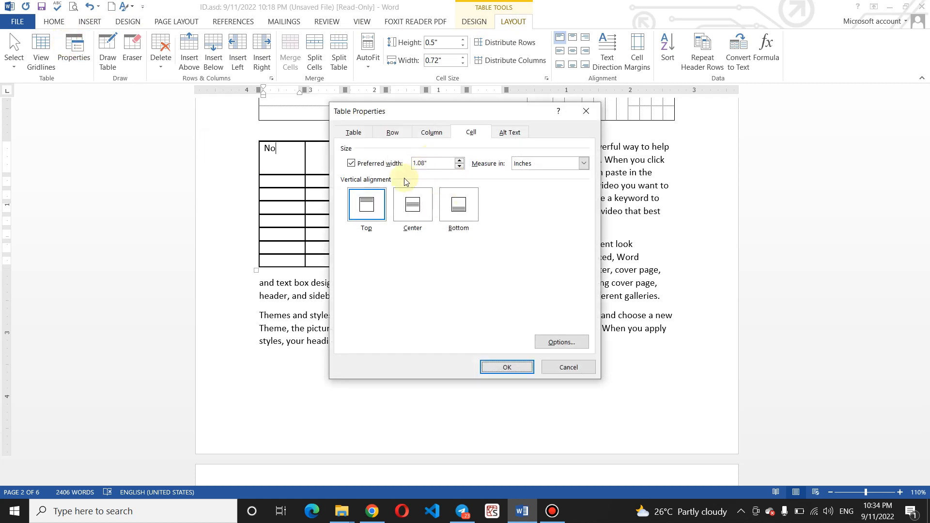
pyautogui.click(412, 208)
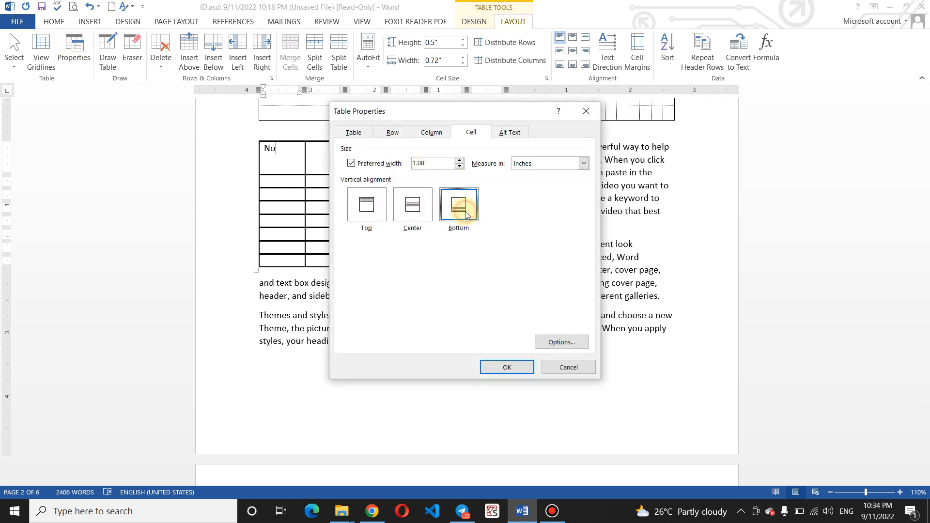
pyautogui.click(415, 205)
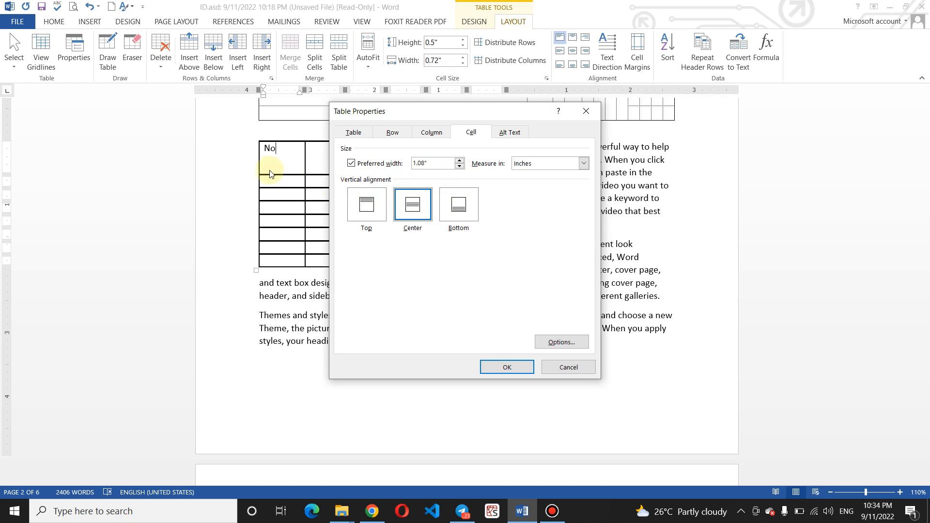
pyautogui.click(458, 206)
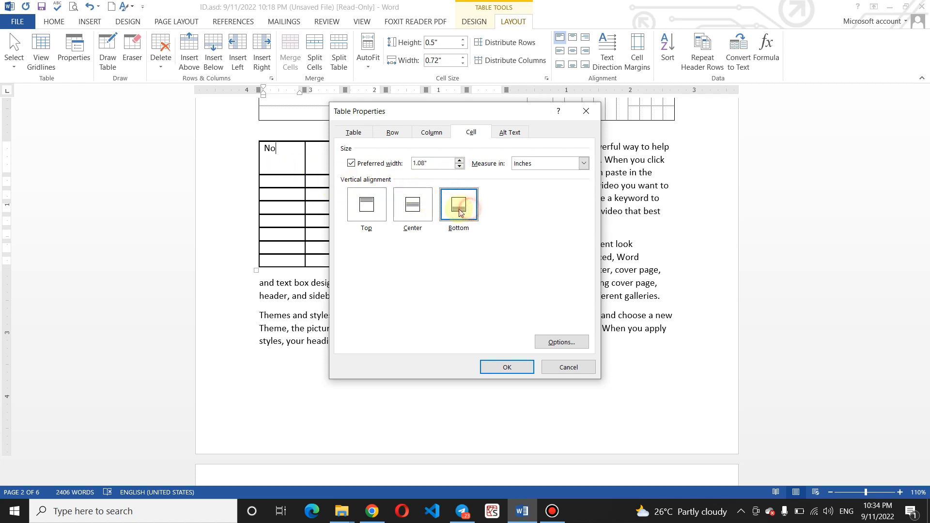
pyautogui.click(425, 212)
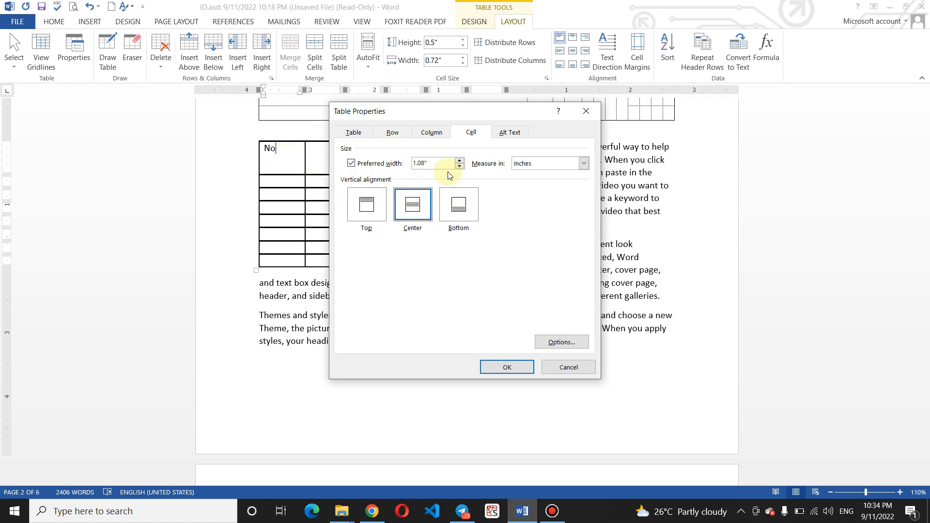
# Measure the cell's preferred width in Percent, set it to 4%, apply the cell settings, and narrow the first column to about 0.33"
pyautogui.click(459, 167)
pyautogui.click(459, 167)
pyautogui.click(459, 166)
pyautogui.click(459, 166)
pyautogui.click(583, 165)
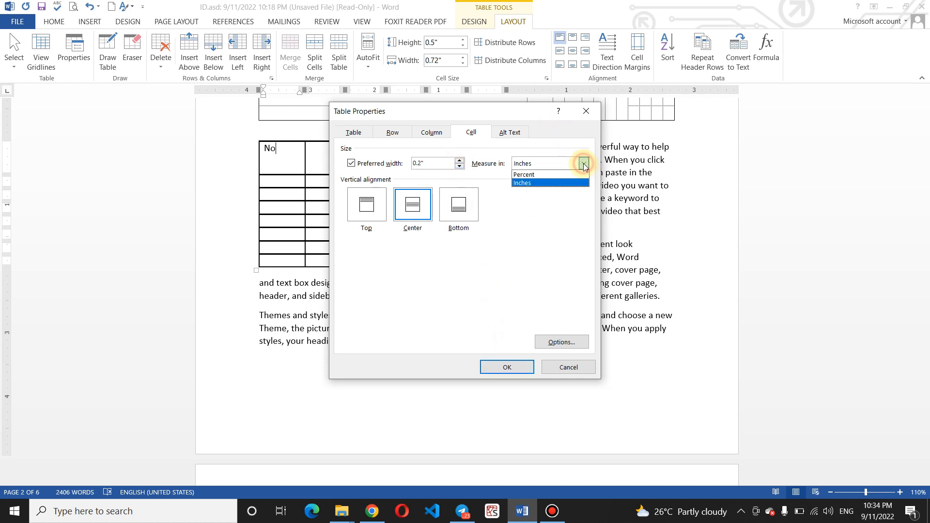
pyautogui.click(577, 176)
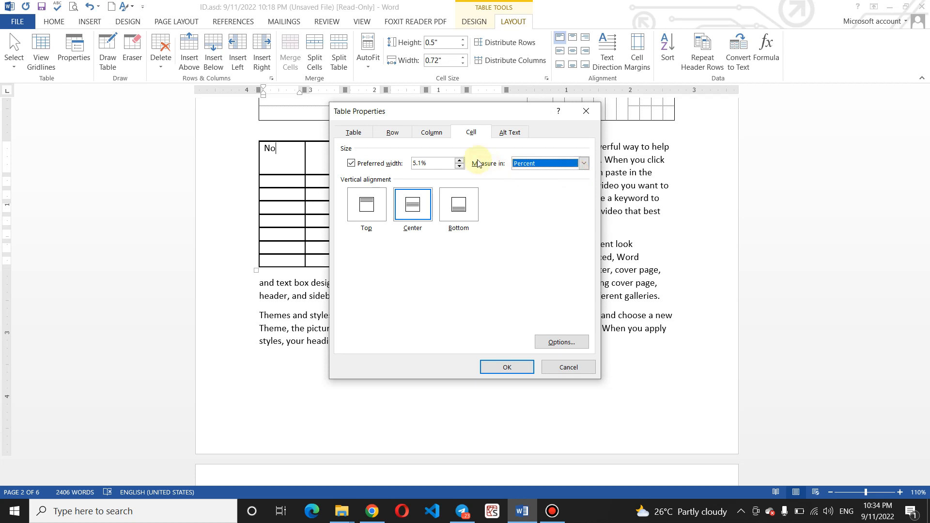
pyautogui.click(459, 166)
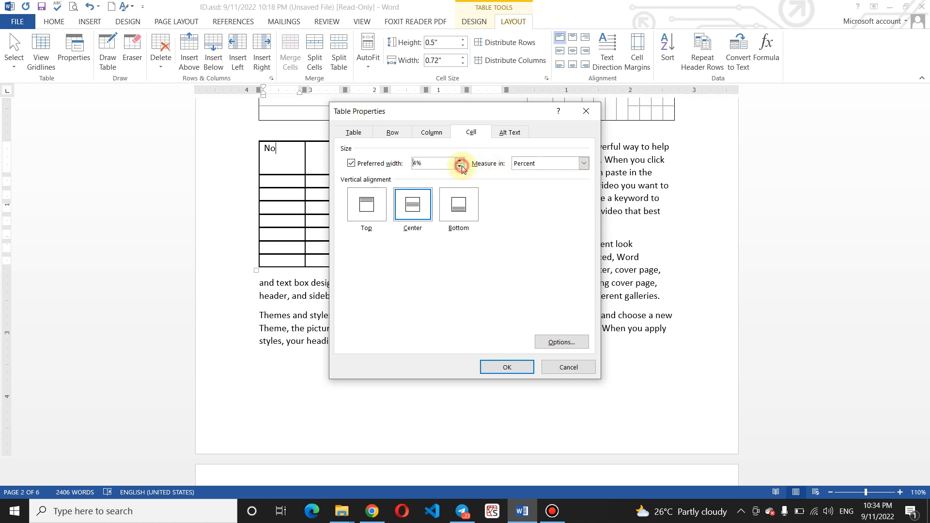
pyautogui.click(507, 367)
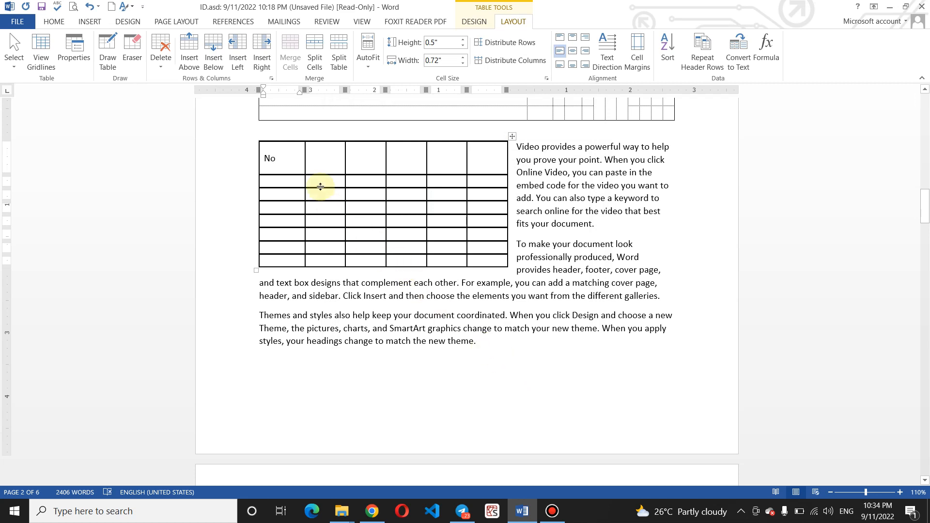
pyautogui.moveTo(304, 160); pyautogui.dragTo(279, 161)
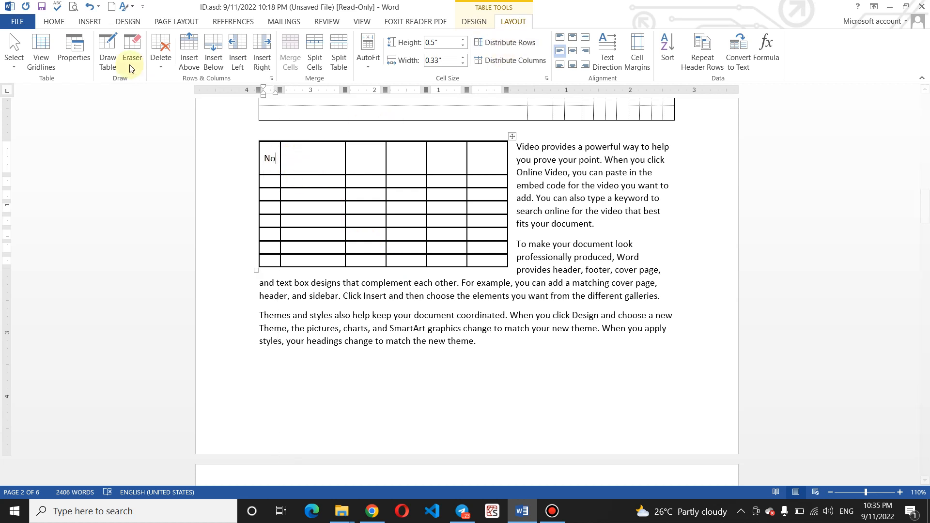
# View the Alt Text title and description fields in Table Properties, and close the dialog without entering anything
pyautogui.click(78, 45)
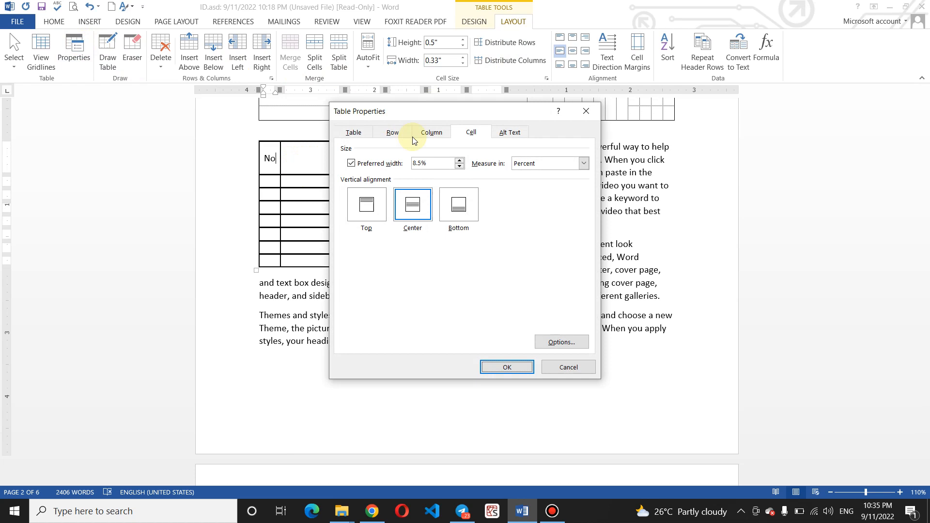
pyautogui.click(516, 133)
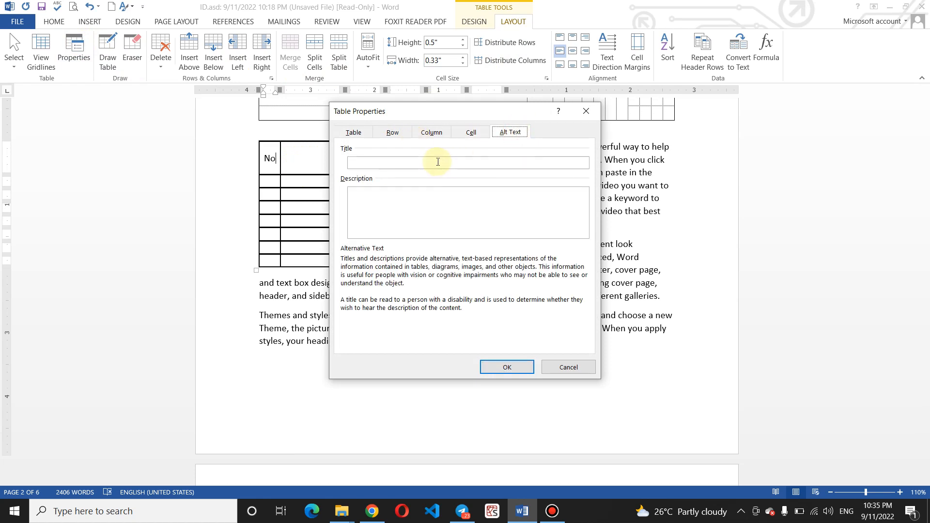
pyautogui.click(394, 160)
pyautogui.click(365, 207)
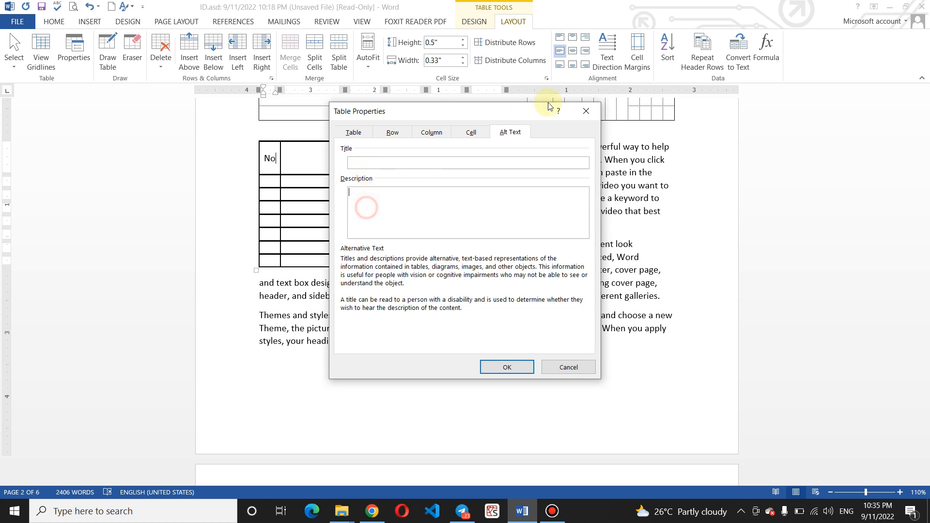
pyautogui.click(587, 112)
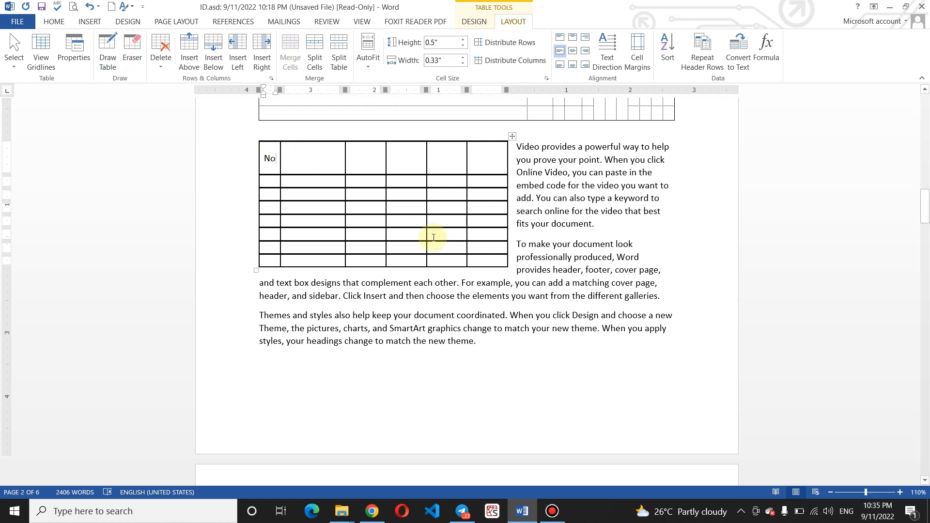
# Draw a single-cell table about 2.8" wide and 0.83" high below the paragraph that ends with "the different galleries"
pyautogui.click(122, 58)
pyautogui.click(109, 54)
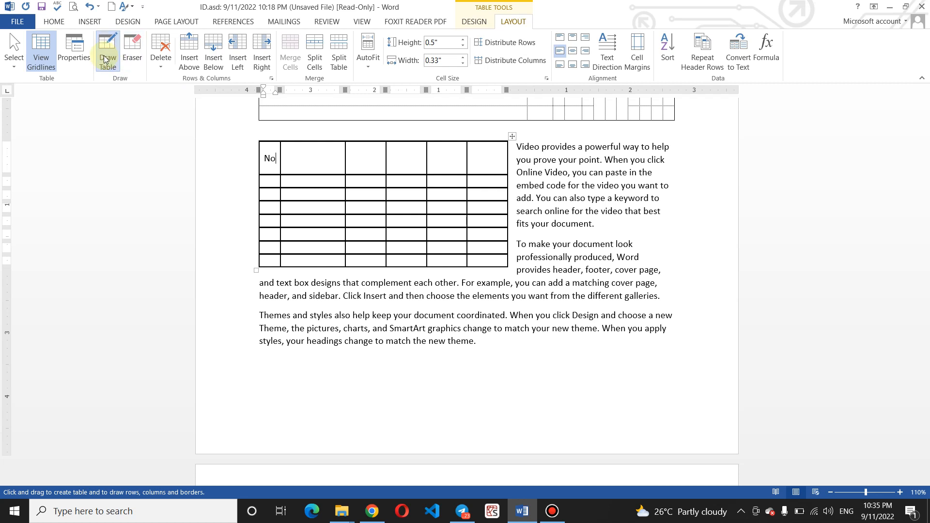
pyautogui.moveTo(502, 361)
pyautogui.mouseDown()
pyautogui.moveTo(506, 415)
pyautogui.moveTo(680, 414)
pyautogui.mouseUp()
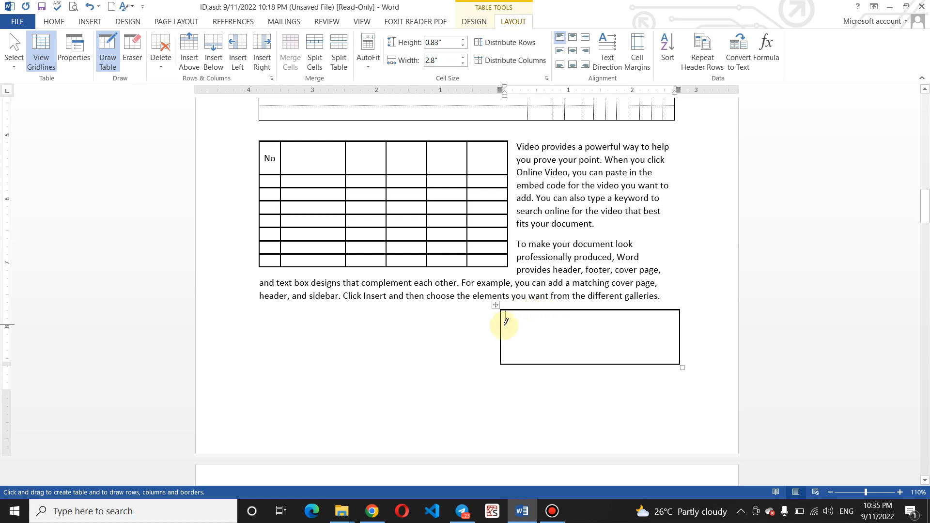
# Draw a row line and two column lines inside the single-cell table, split its upper-right cell horizontally, and stop drawing
pyautogui.moveTo(504, 334)
pyautogui.mouseDown()
pyautogui.moveTo(712, 323)
pyautogui.moveTo(677, 325)
pyautogui.mouseUp()
pyautogui.moveTo(577, 308); pyautogui.dragTo(581, 366)
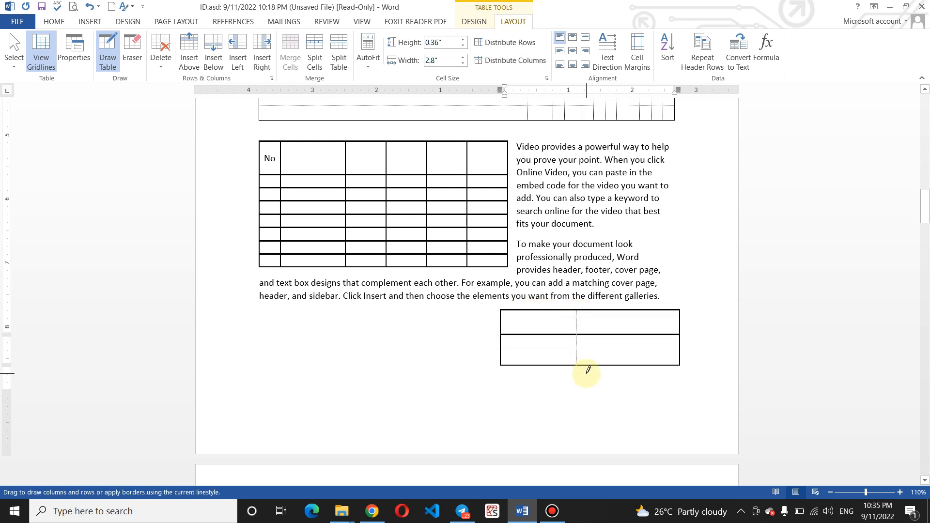
pyautogui.moveTo(632, 311); pyautogui.dragTo(629, 365)
pyautogui.moveTo(631, 322); pyautogui.dragTo(679, 315)
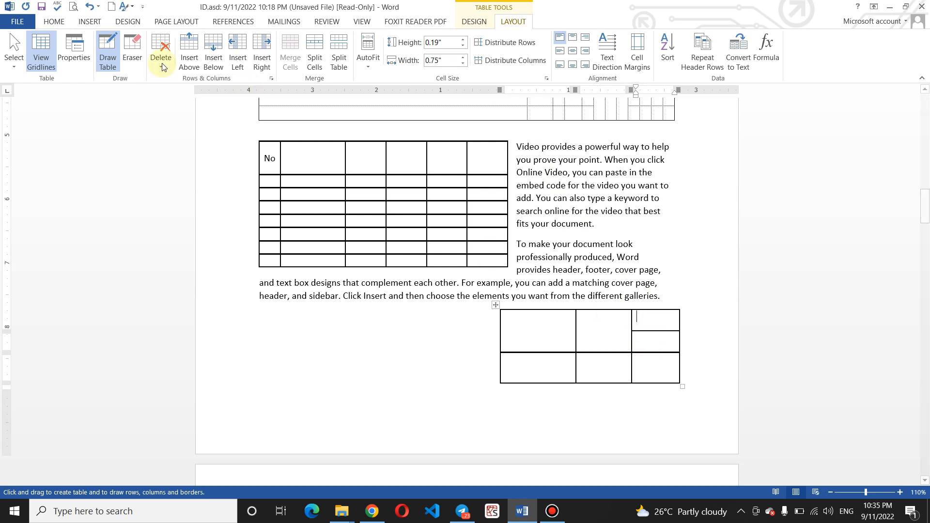
pyautogui.click(108, 51)
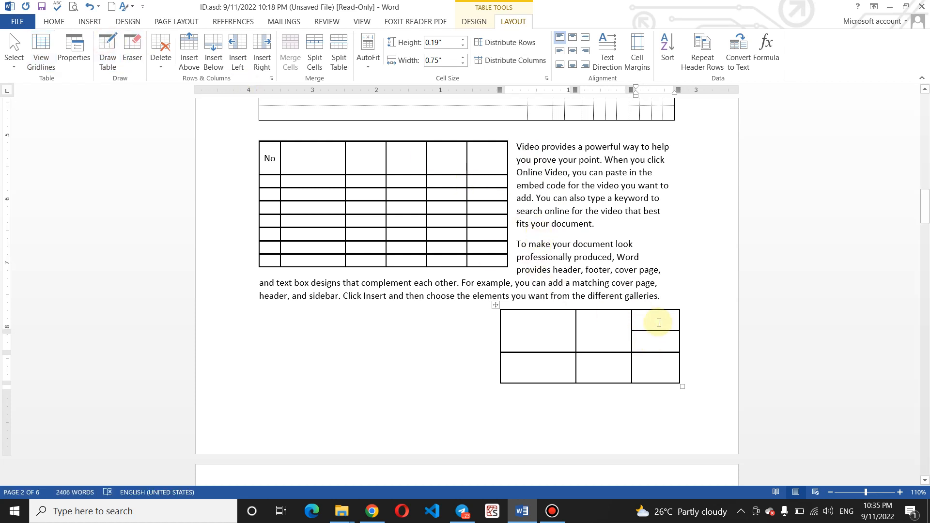
# Narrow the drawn table's last column to about 0.45" and erase the line splitting its upper cell
pyautogui.moveTo(656, 330); pyautogui.dragTo(655, 319)
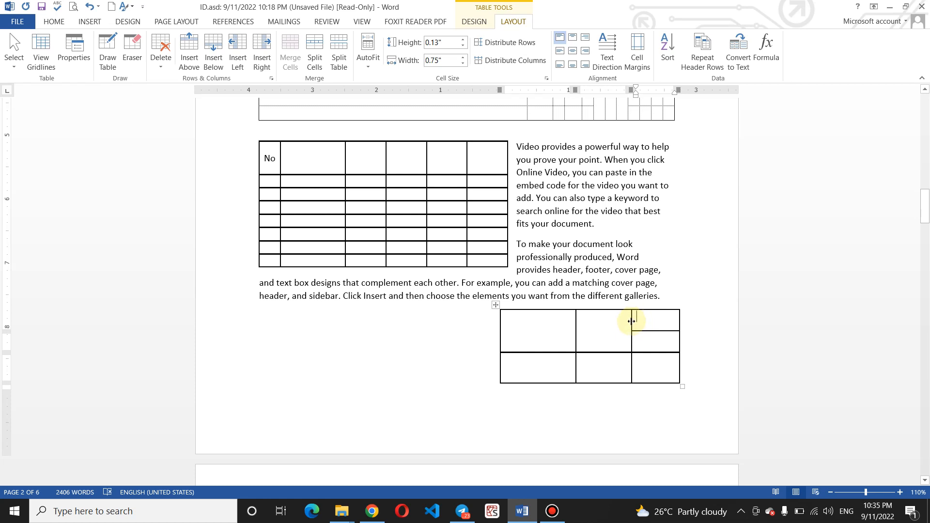
pyautogui.moveTo(630, 321); pyautogui.dragTo(651, 321)
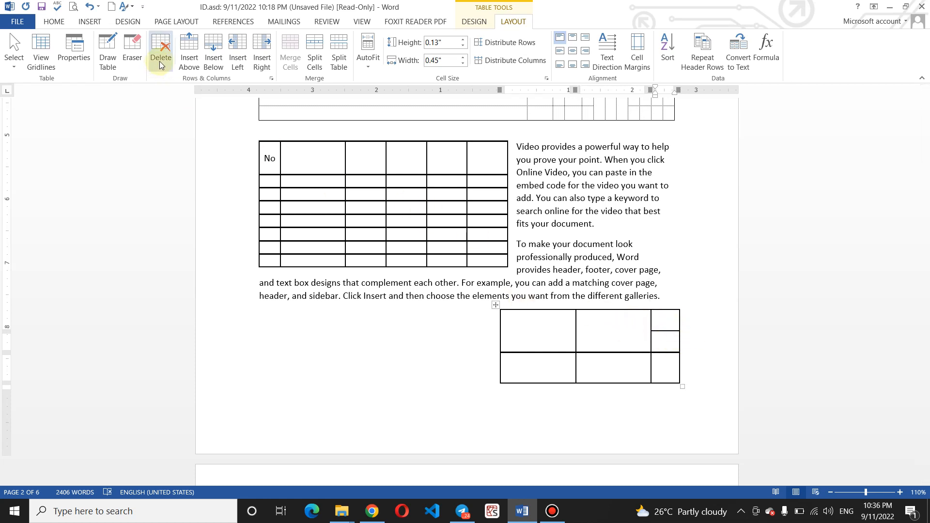
pyautogui.click(130, 54)
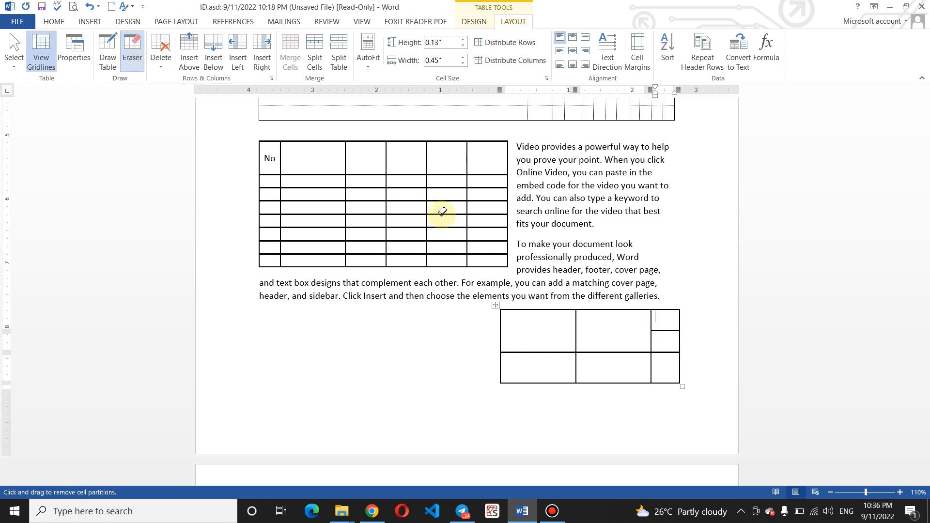
pyautogui.click(657, 329)
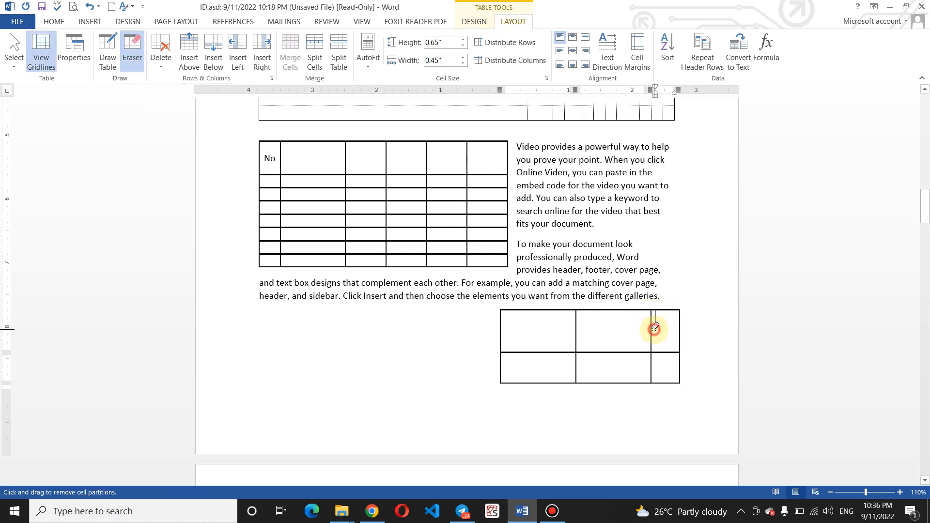
pyautogui.press('Escape')
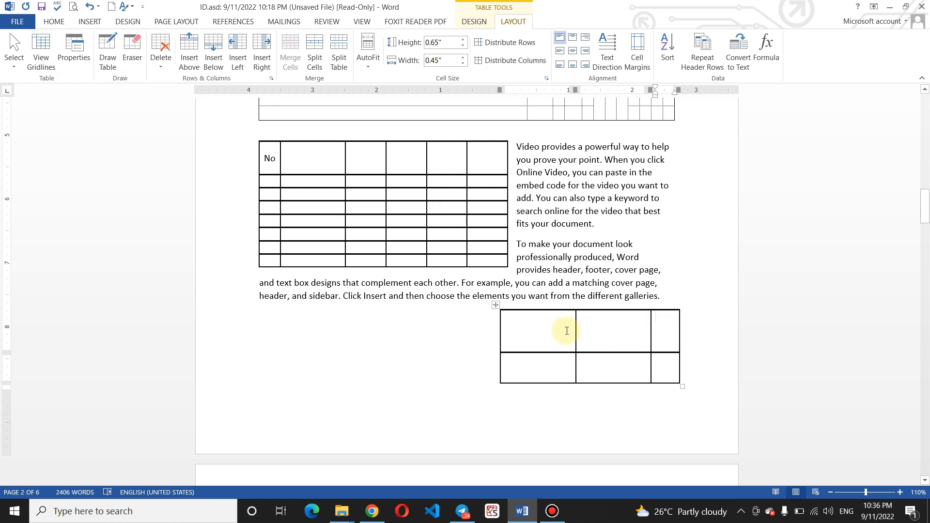
# Erase both vertical borders in the drawn table's first row to merge it into a single cell
pyautogui.click(133, 53)
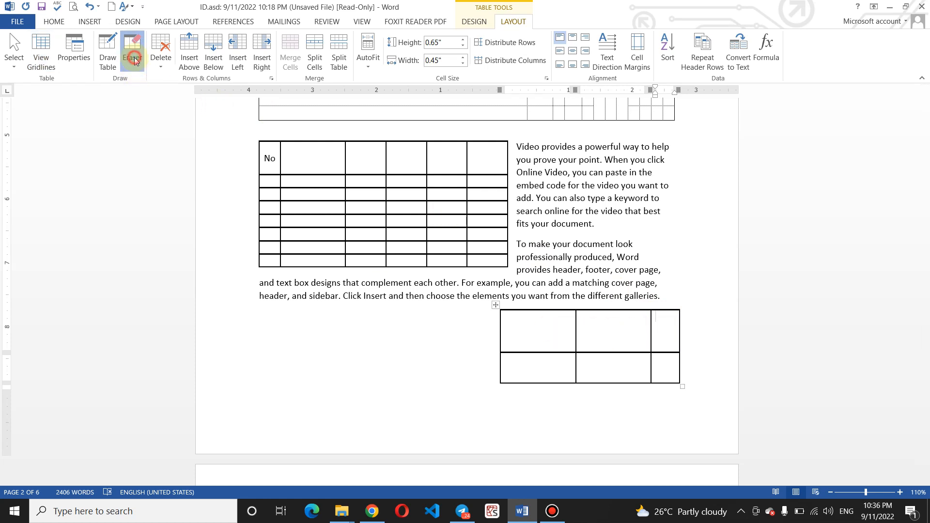
pyautogui.click(576, 321)
pyautogui.click(651, 326)
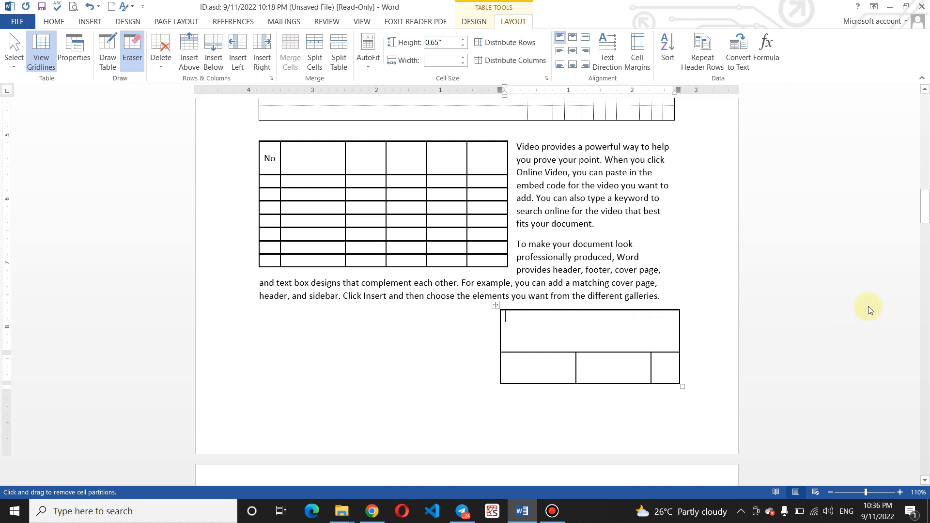
# Erase the faint horizontal line dividing the second row of the yellow table in all four columns
pyautogui.moveTo(918, 212); pyautogui.dragTo(925, 174)
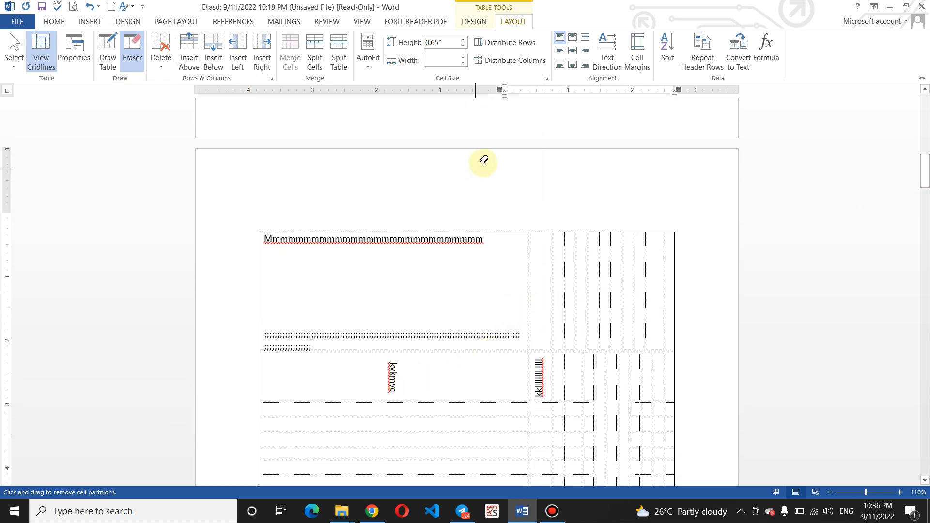
pyautogui.moveTo(923, 170); pyautogui.dragTo(926, 139)
pyautogui.click(504, 215)
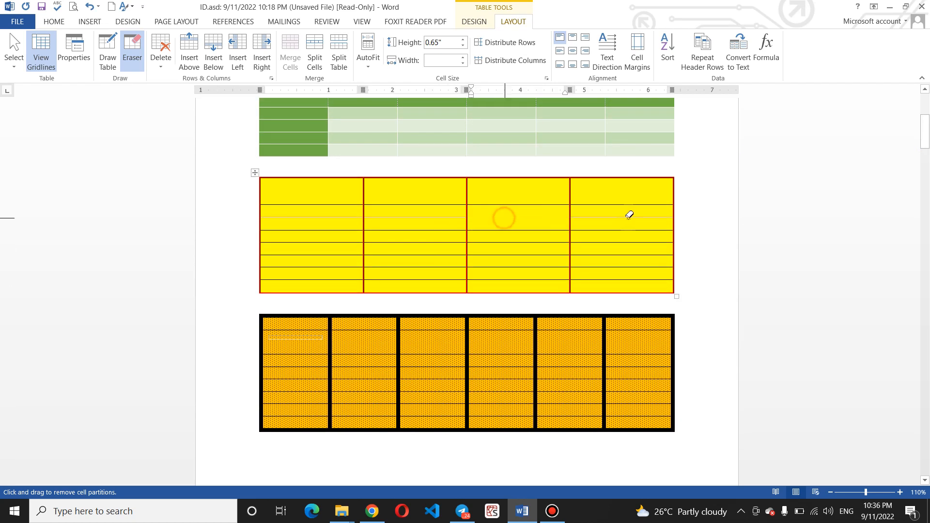
pyautogui.click(643, 220)
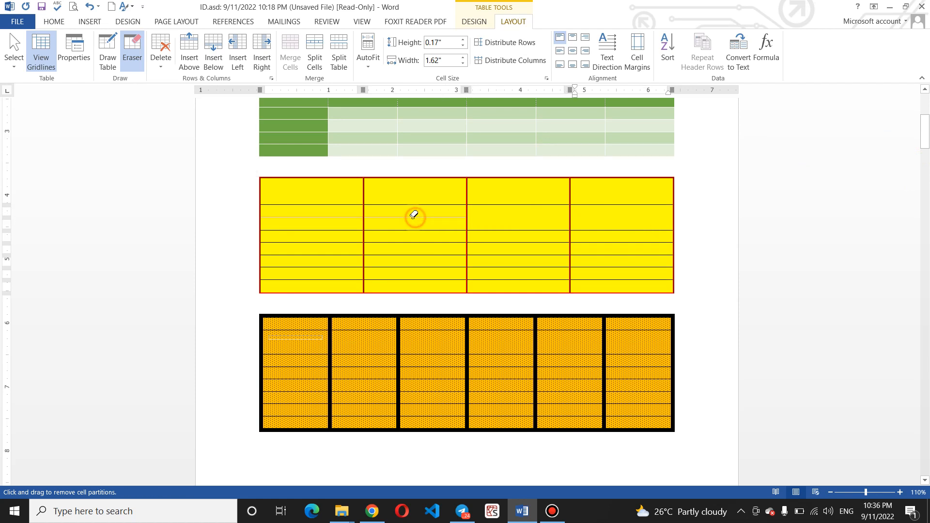
pyautogui.click(415, 216)
pyautogui.click(342, 216)
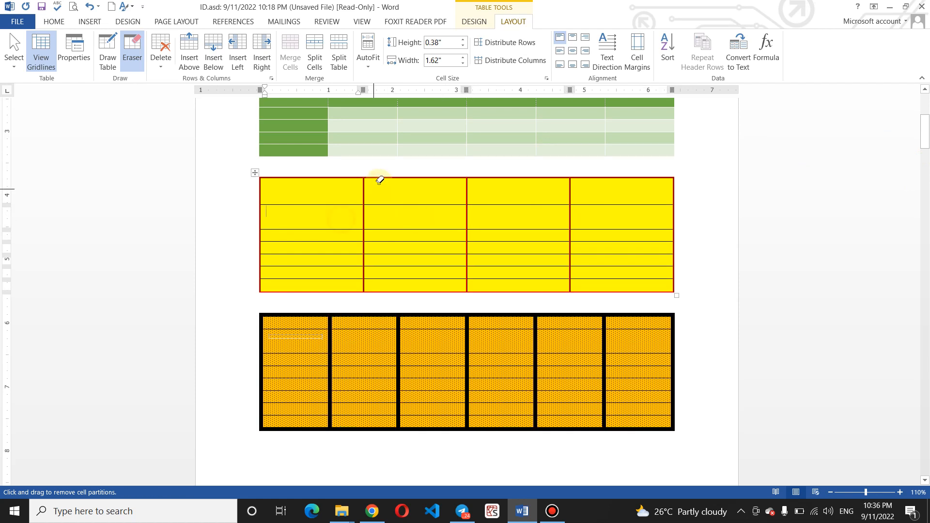
# Erase the border between the yellow table's second and third columns in its first four rows
pyautogui.click(470, 187)
pyautogui.click(466, 222)
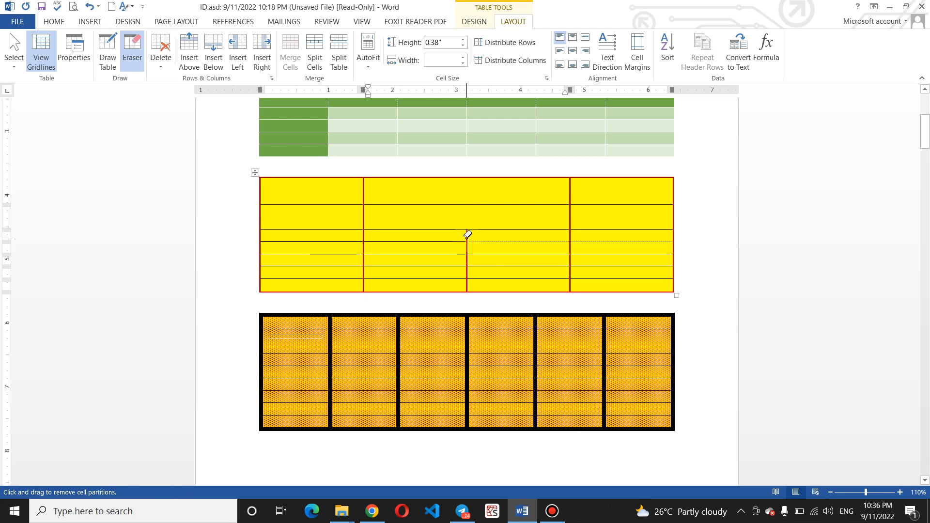
pyautogui.click(468, 234)
pyautogui.click(469, 252)
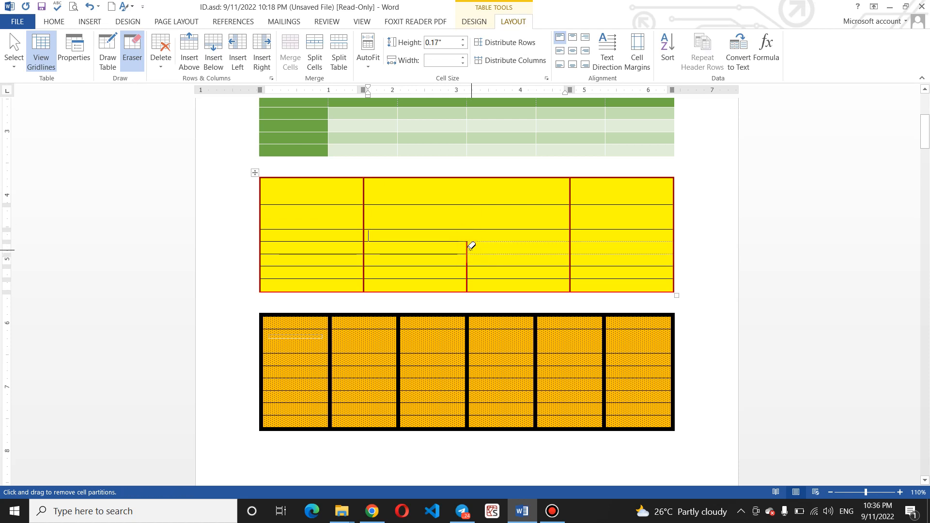
pyautogui.click(470, 246)
pyautogui.press('Escape')
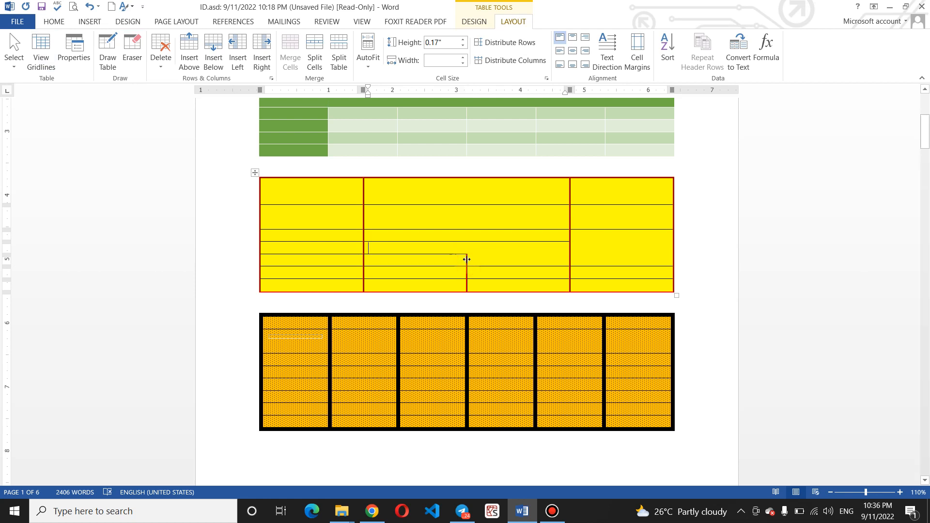
pyautogui.click(466, 258)
# Erase the remaining inner borders in the yellow table's middle two columns from the second to the fifth row, forming one large cell
pyautogui.click(130, 52)
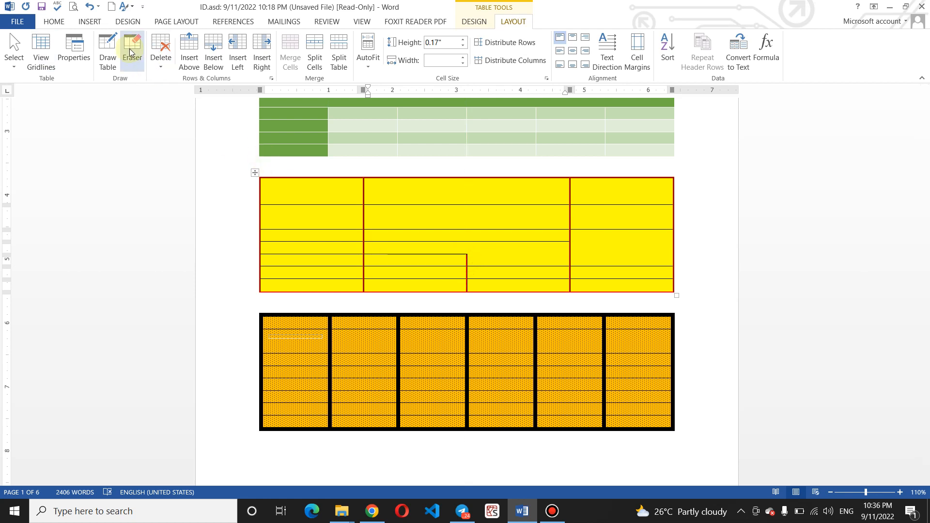
pyautogui.click(418, 241)
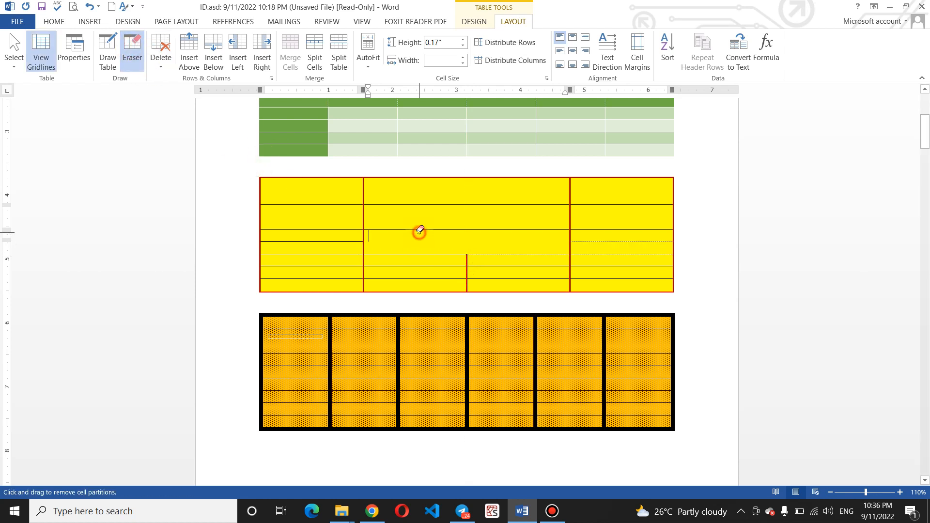
pyautogui.click(419, 230)
pyautogui.press('Escape')
pyautogui.click(467, 261)
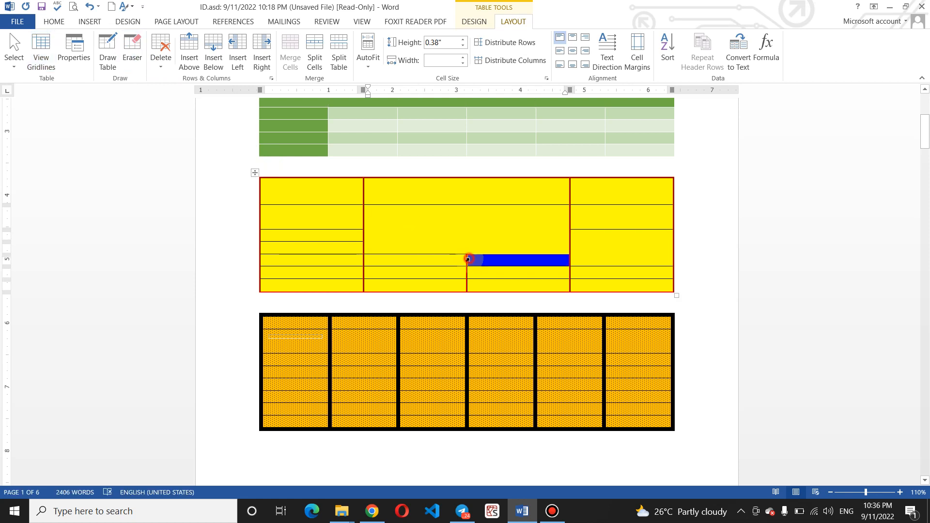
pyautogui.click(134, 46)
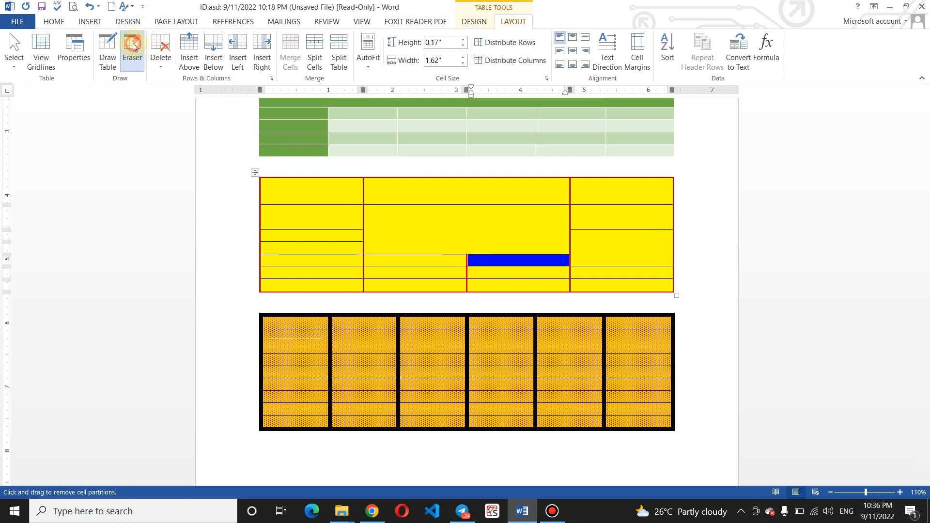
pyautogui.click(438, 252)
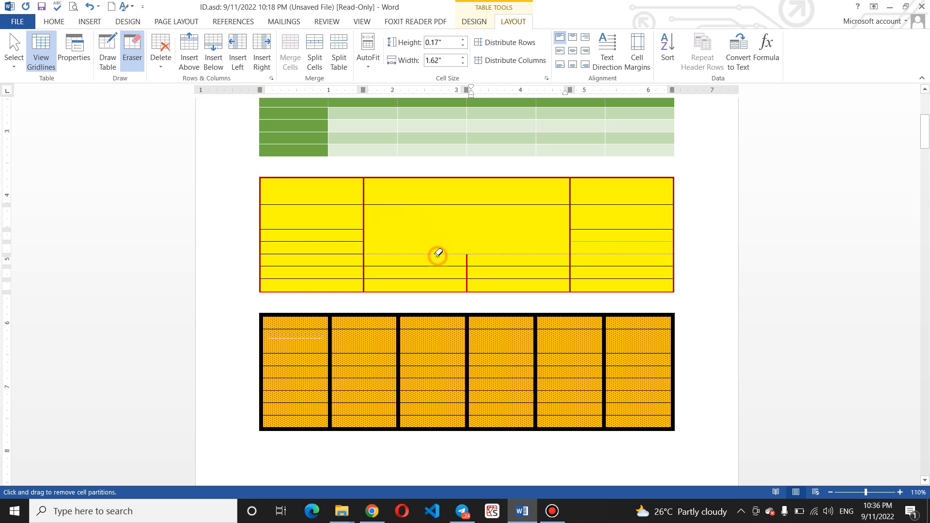
pyautogui.click(469, 261)
pyautogui.click(470, 253)
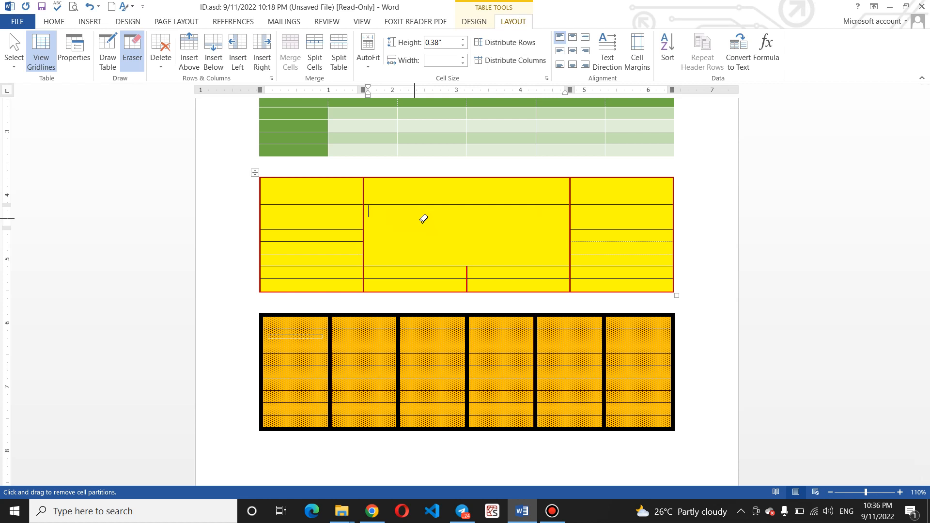
# Erase the horizontal lines in the yellow table's last column from the second to the fifth row to form one cell
pyautogui.click(620, 230)
pyautogui.click(625, 241)
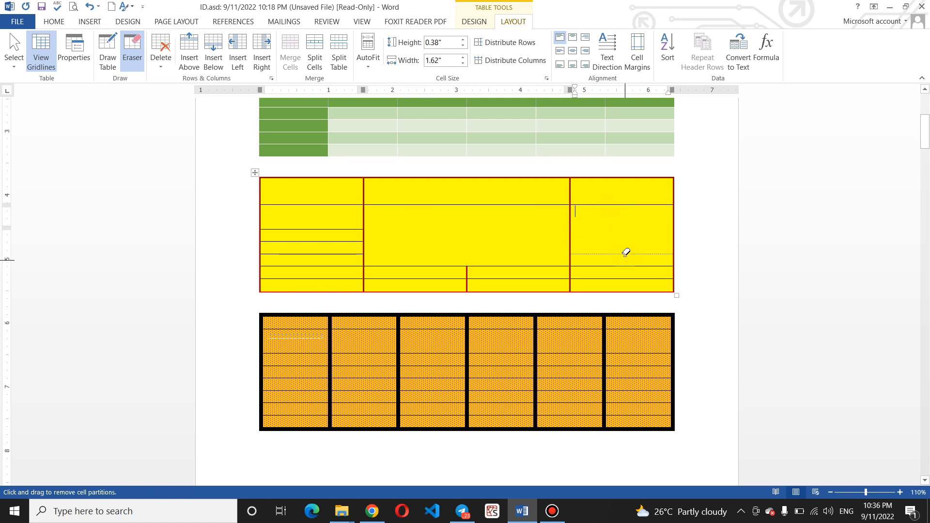
pyautogui.click(625, 254)
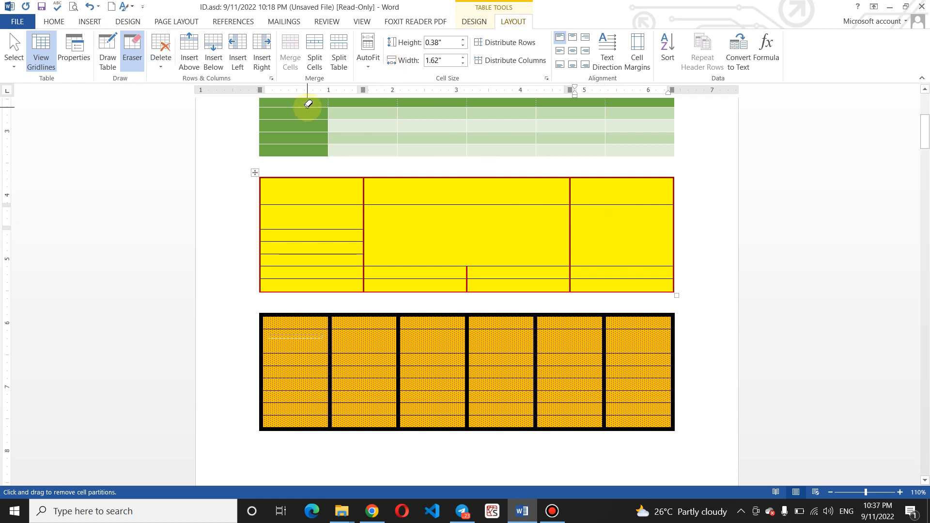
# Draw a vertical line through the yellow table's last column below the first row, and a horizontal line across the first column's second-row cell
pyautogui.click(100, 67)
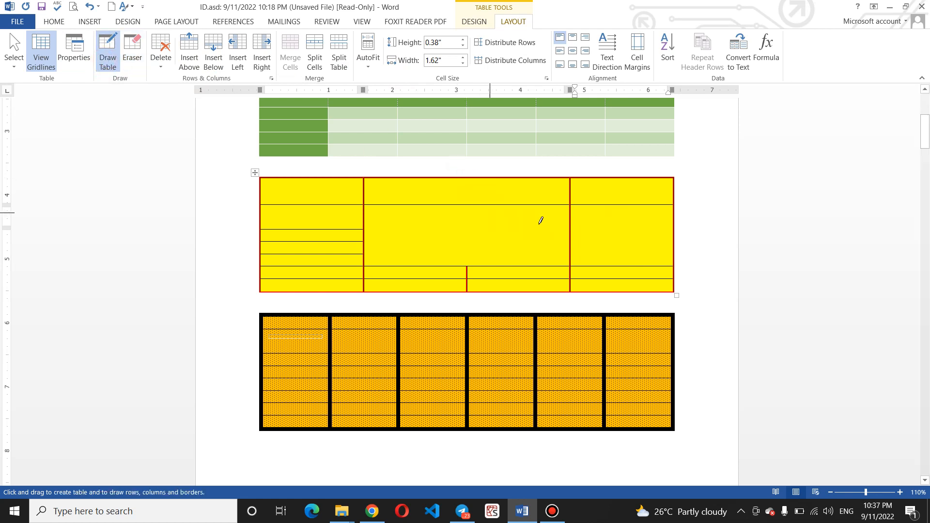
pyautogui.moveTo(629, 266); pyautogui.dragTo(628, 290)
pyautogui.moveTo(623, 202); pyautogui.dragTo(628, 264)
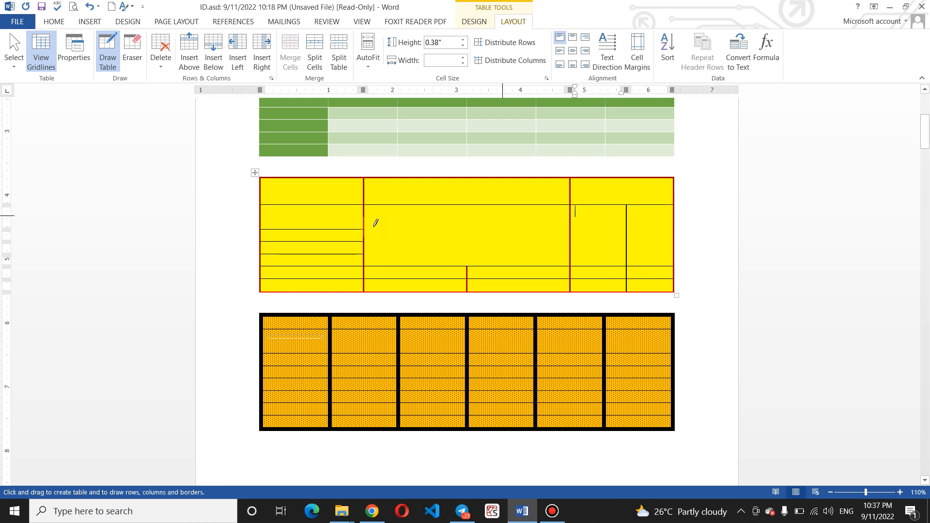
pyautogui.moveTo(364, 213); pyautogui.dragTo(245, 217)
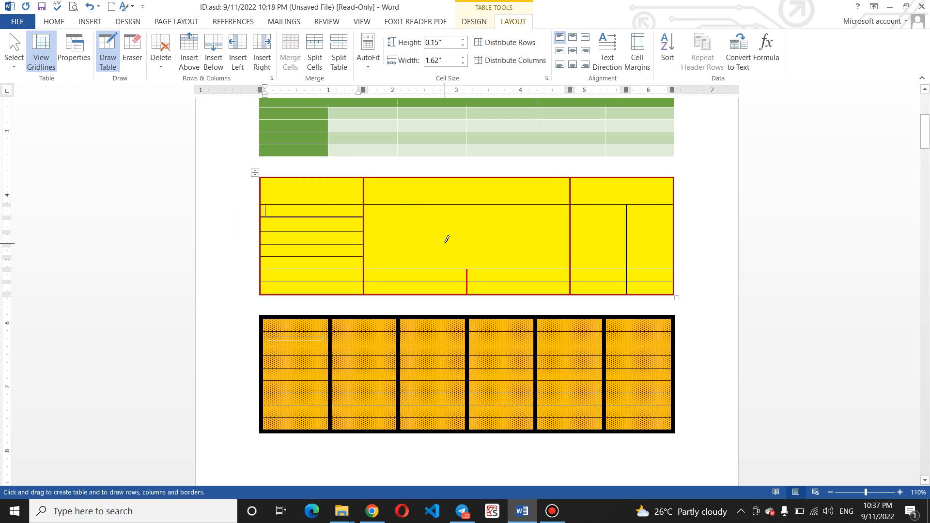
pyautogui.click(104, 55)
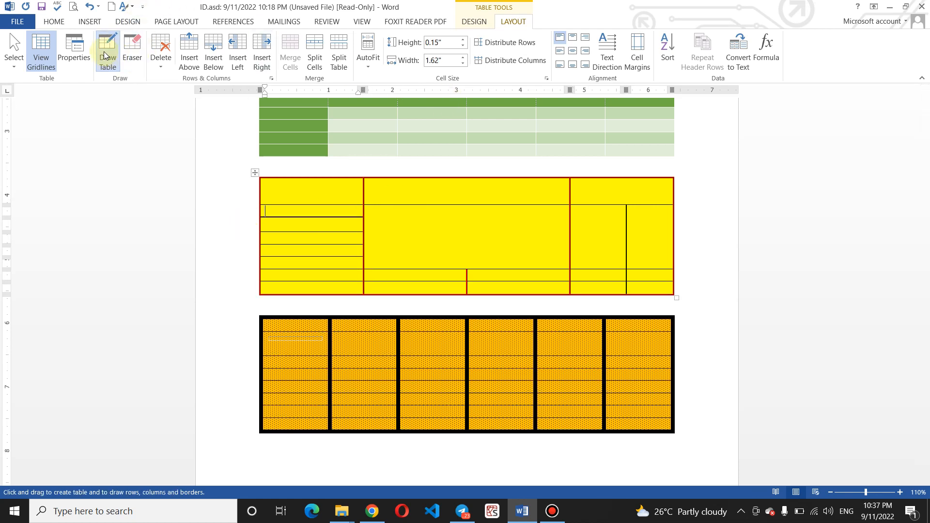
# Turn off the cell's preferred width, the column's preferred width and the row's specified height in Table Properties, and apply the settings
pyautogui.click(79, 68)
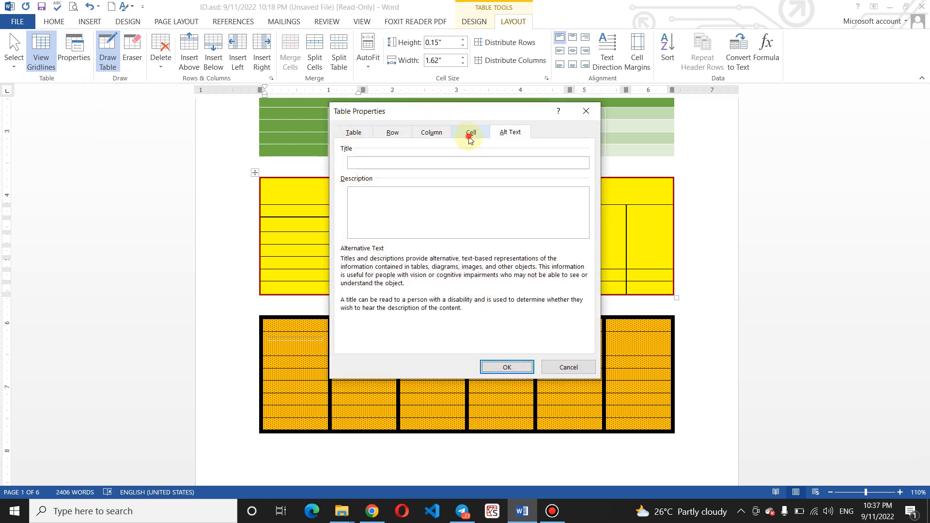
pyautogui.click(469, 138)
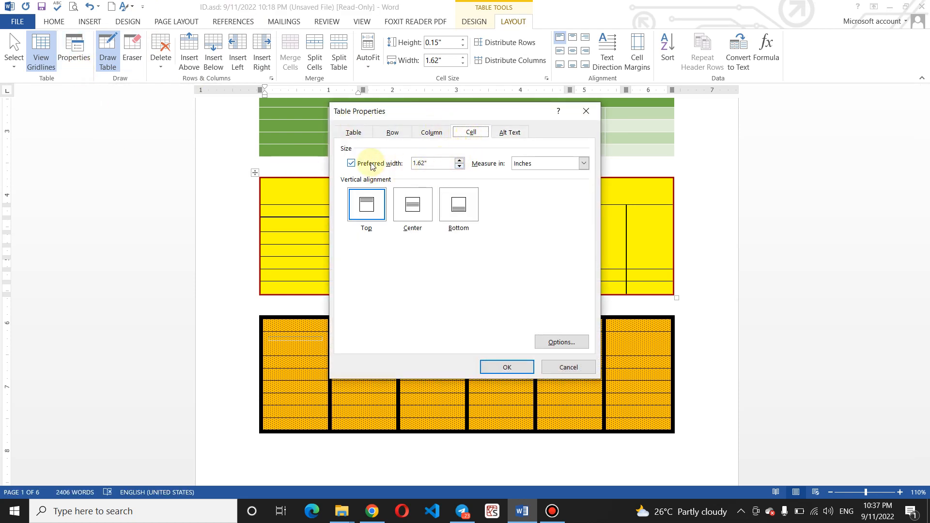
pyautogui.click(352, 164)
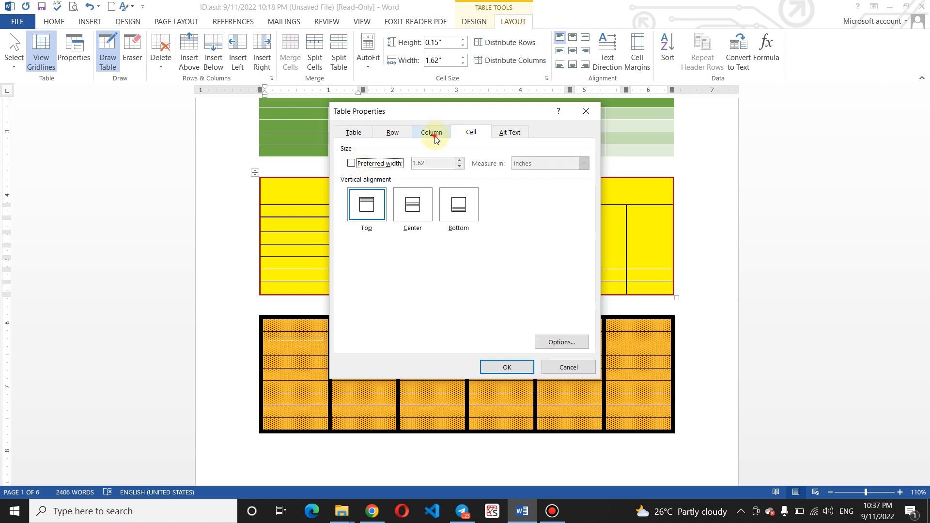
pyautogui.click(431, 133)
pyautogui.click(363, 174)
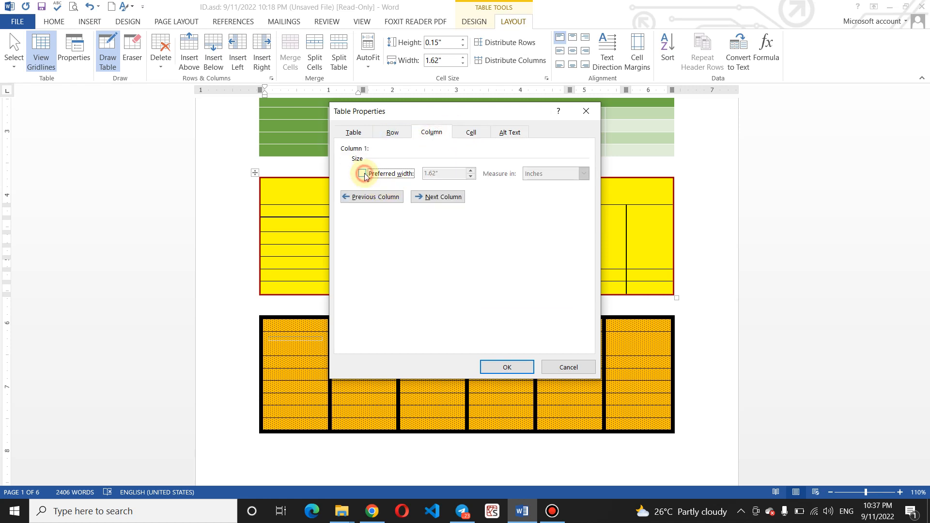
pyautogui.click(394, 132)
pyautogui.click(363, 173)
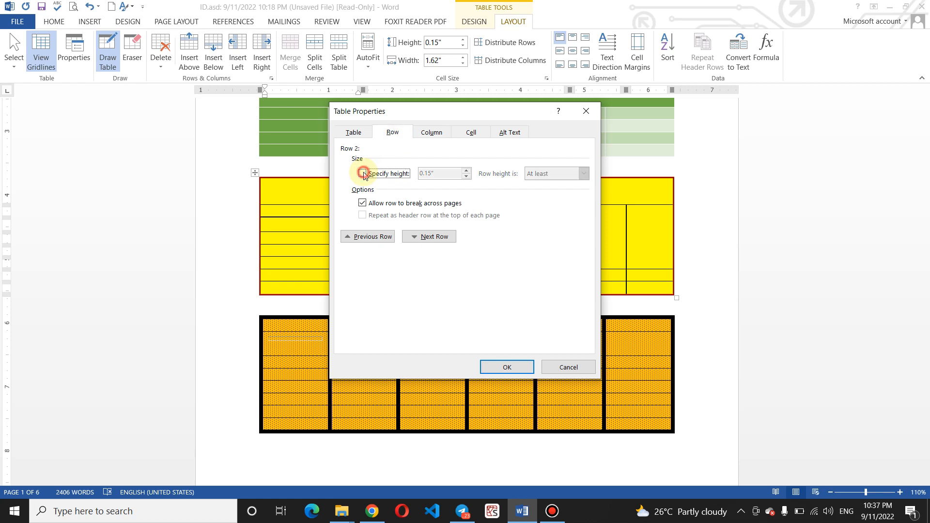
pyautogui.click(506, 366)
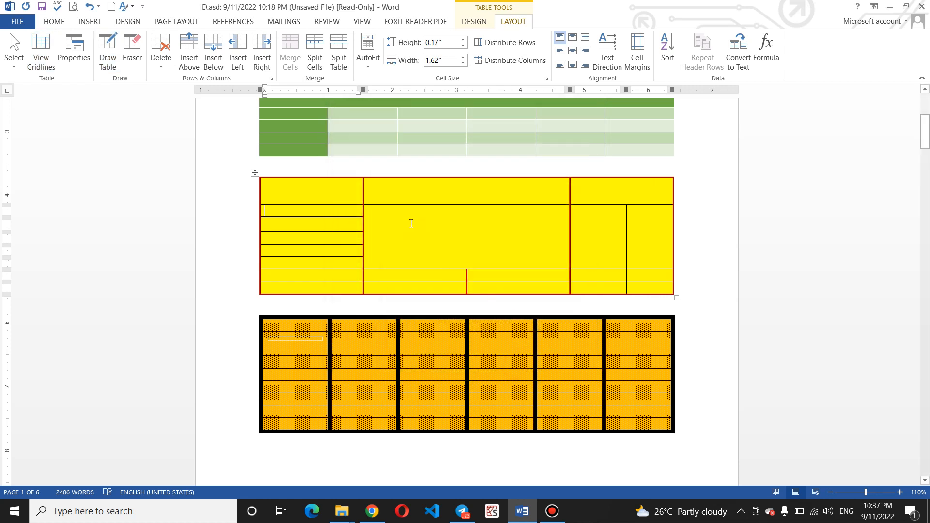
# Examine the Delete Cells options for the yellow table's first-row middle cell, including Shift cells up and Delete entire row, without applying them
pyautogui.click(410, 223)
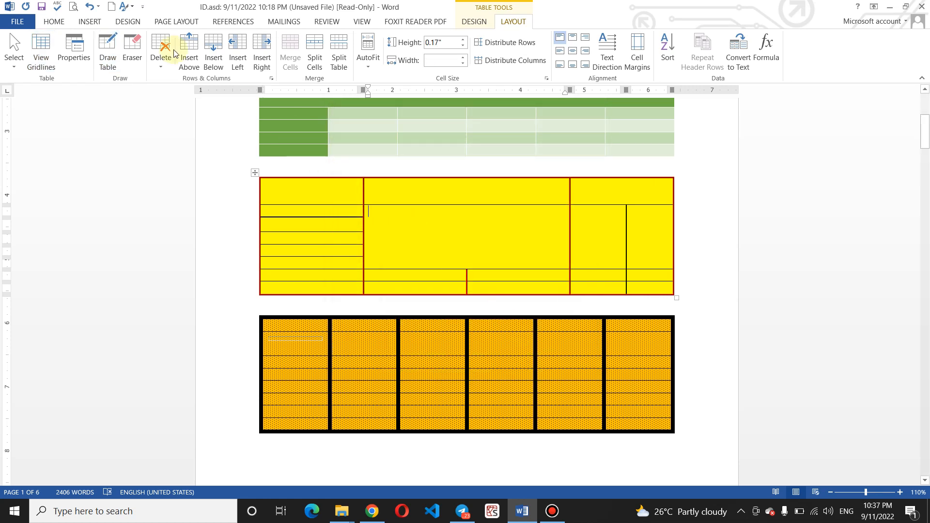
pyautogui.click(74, 59)
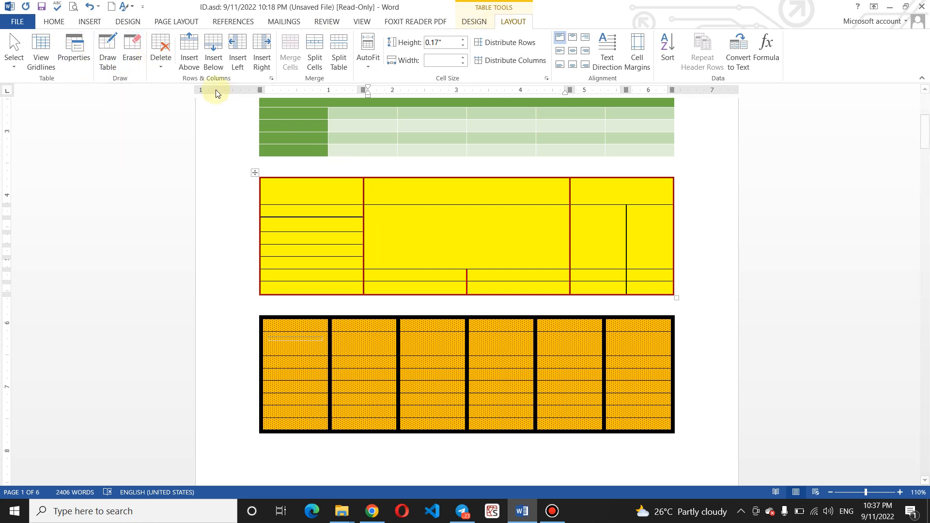
pyautogui.click(164, 66)
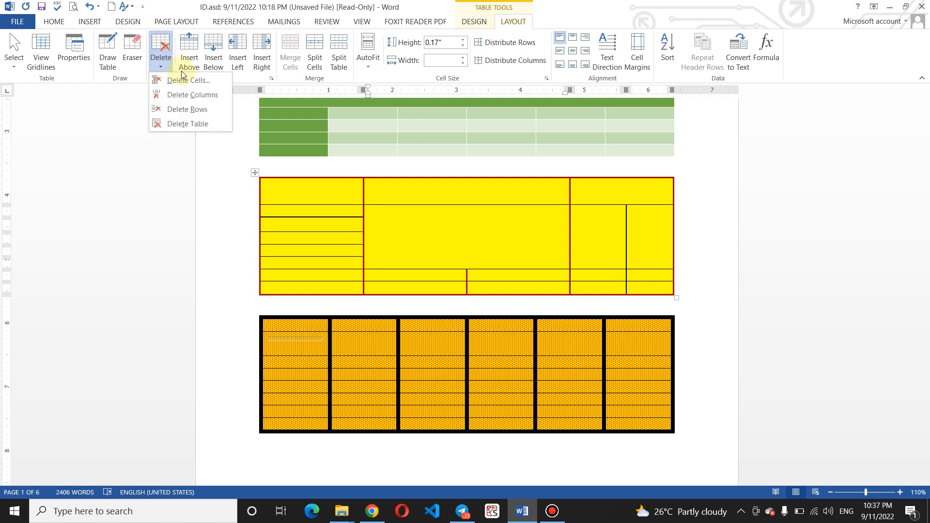
pyautogui.click(421, 193)
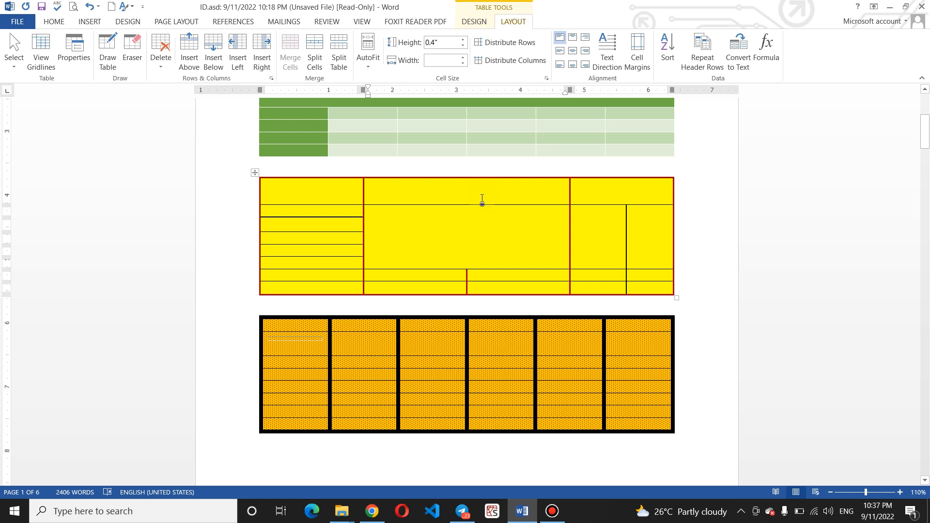
pyautogui.click(164, 65)
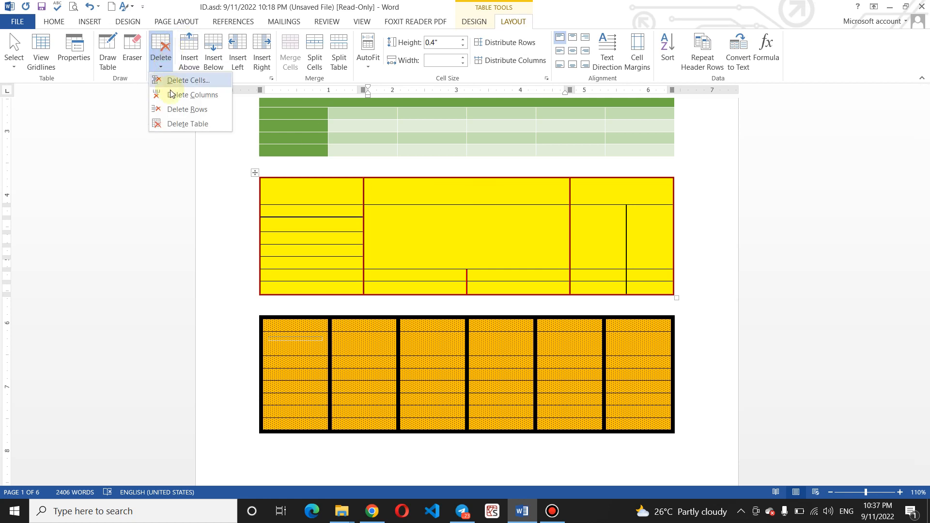
pyautogui.click(173, 81)
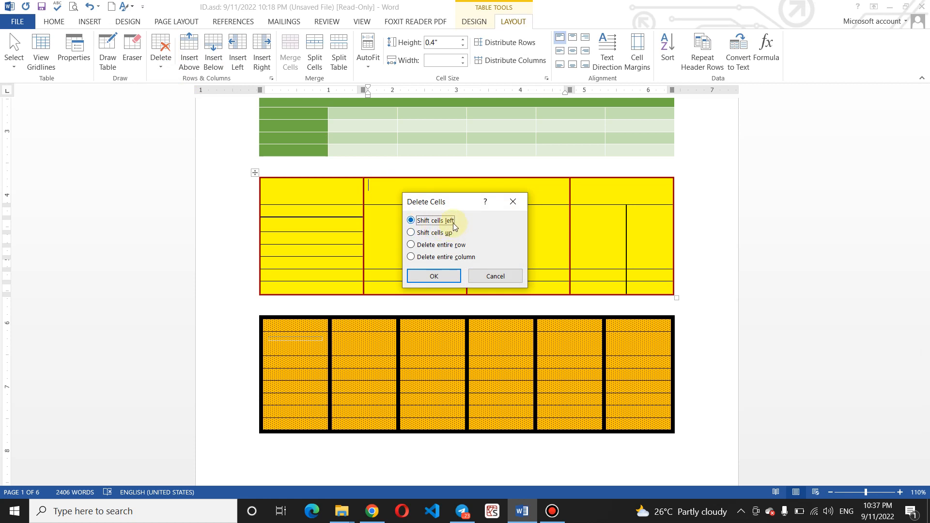
pyautogui.click(412, 233)
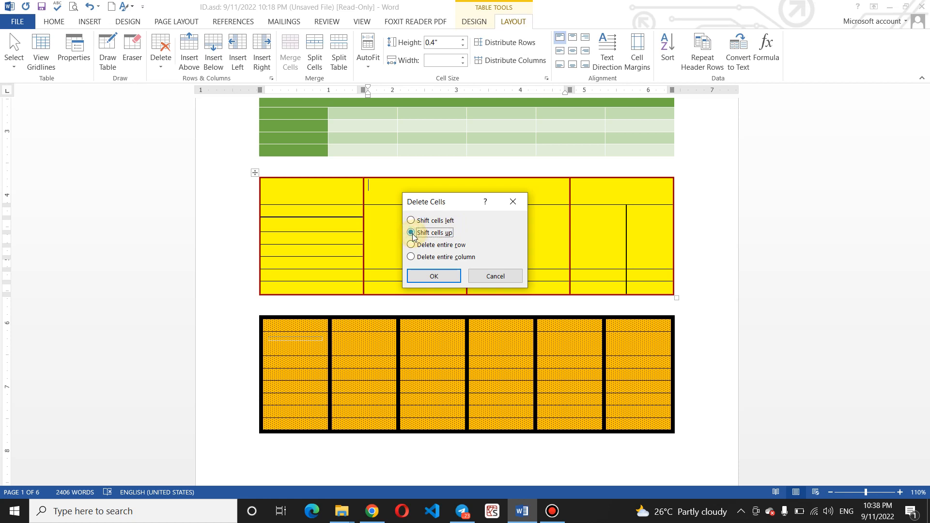
pyautogui.click(411, 245)
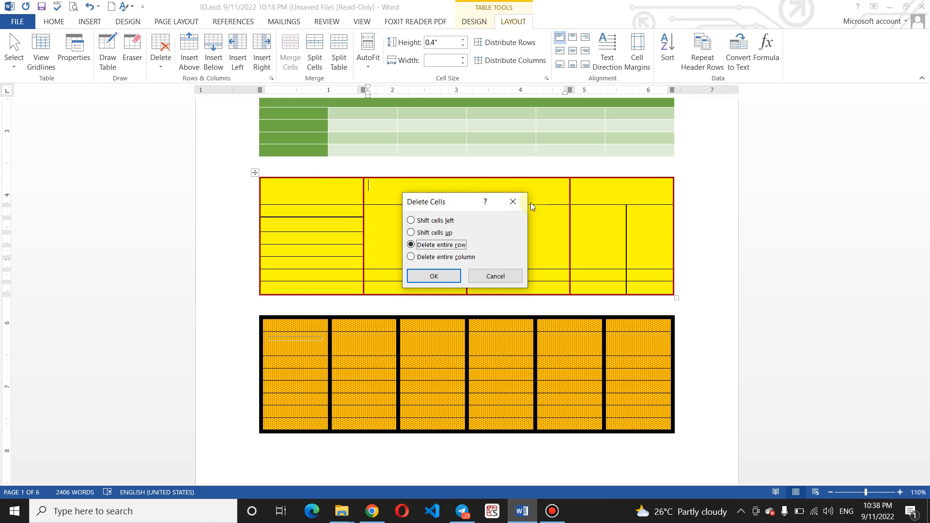
pyautogui.click(513, 200)
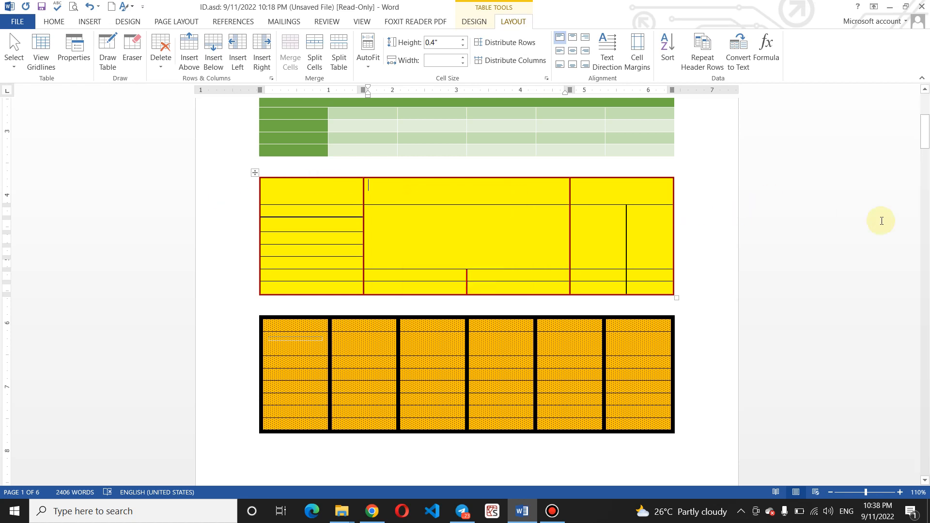
# Delete the NAME header cell of the orange table with the Shift cells left option
pyautogui.moveTo(925, 135); pyautogui.dragTo(925, 115)
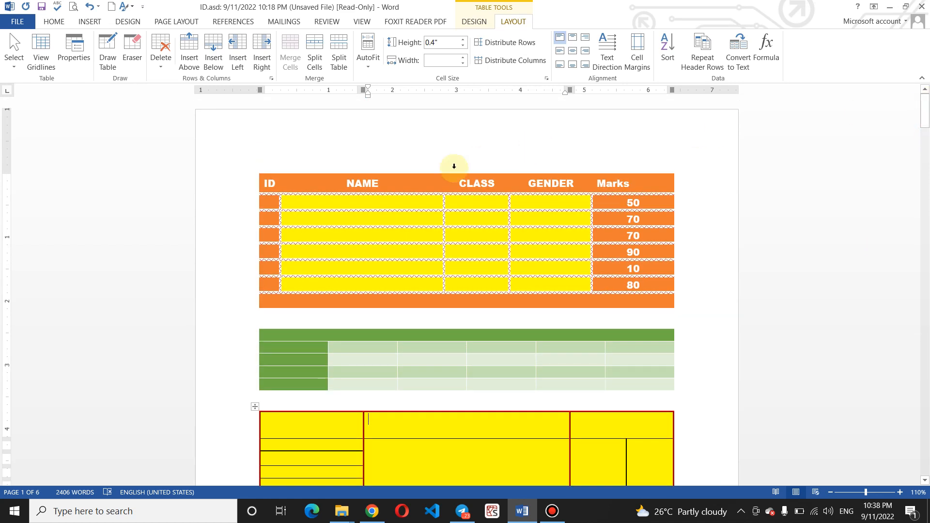
pyautogui.click(402, 181)
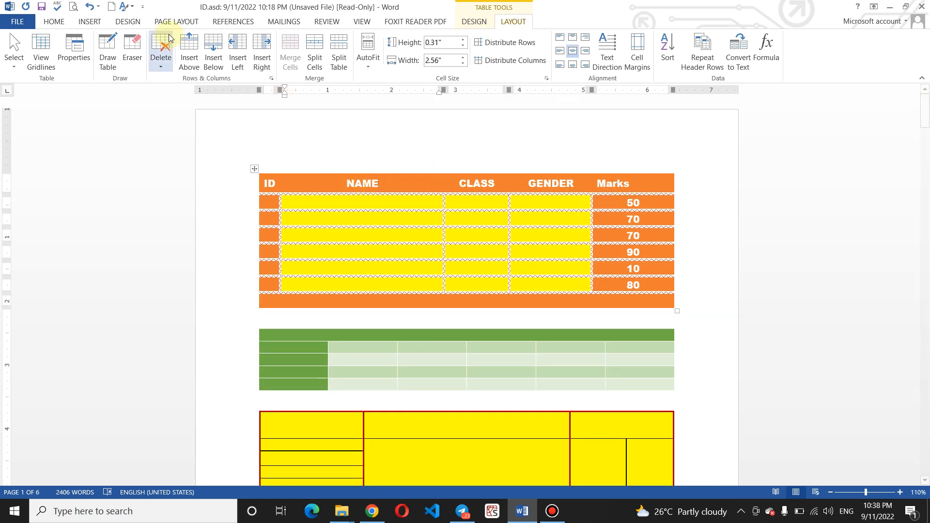
pyautogui.click(169, 66)
pyautogui.click(172, 82)
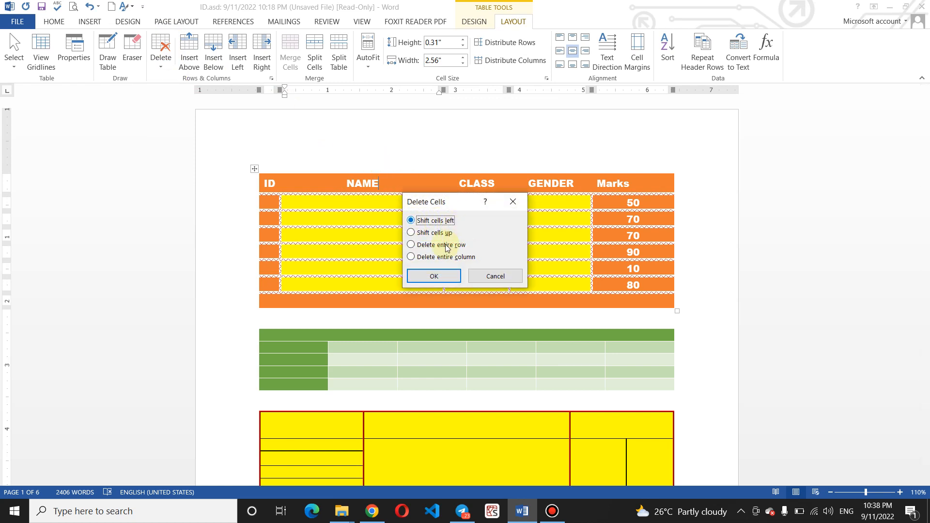
pyautogui.click(432, 276)
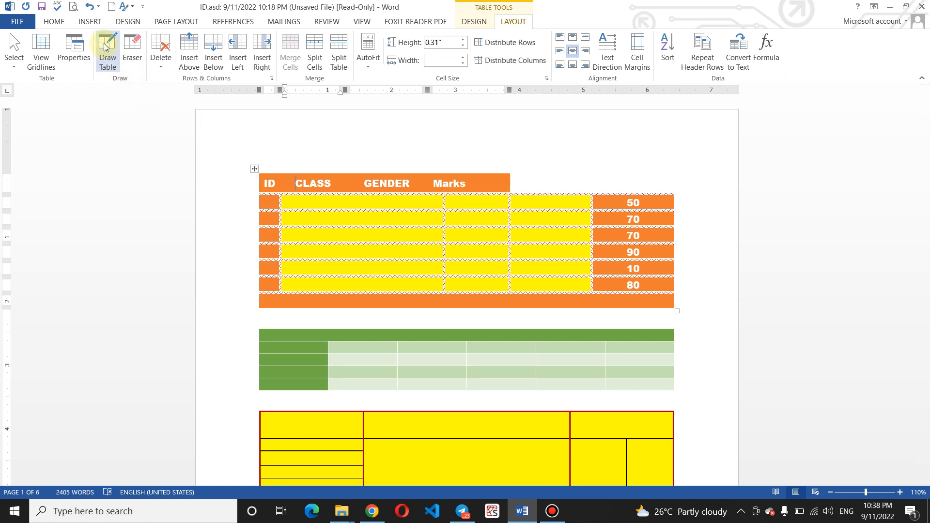
# Reopen and dismiss the Delete Cells options, and undo the deletion of the NAME header cell
pyautogui.click(160, 64)
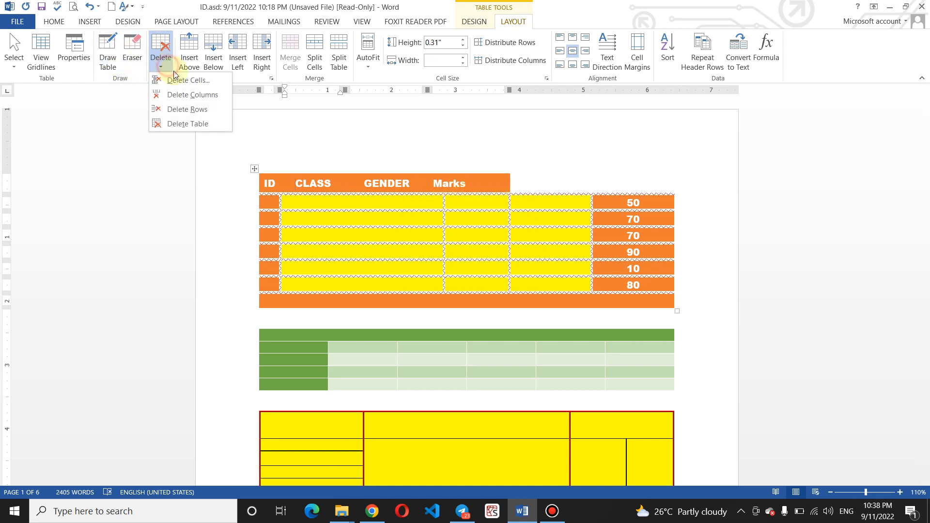
pyautogui.click(190, 79)
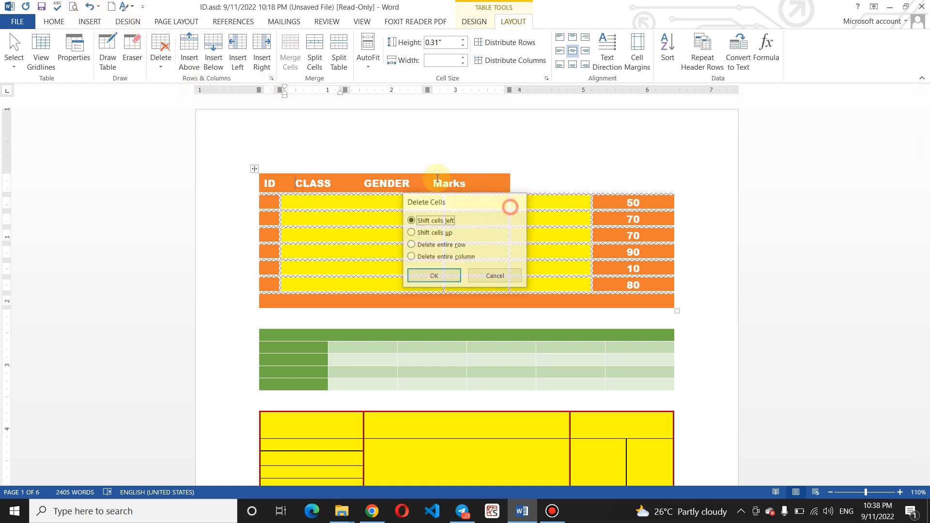
pyautogui.click(512, 202)
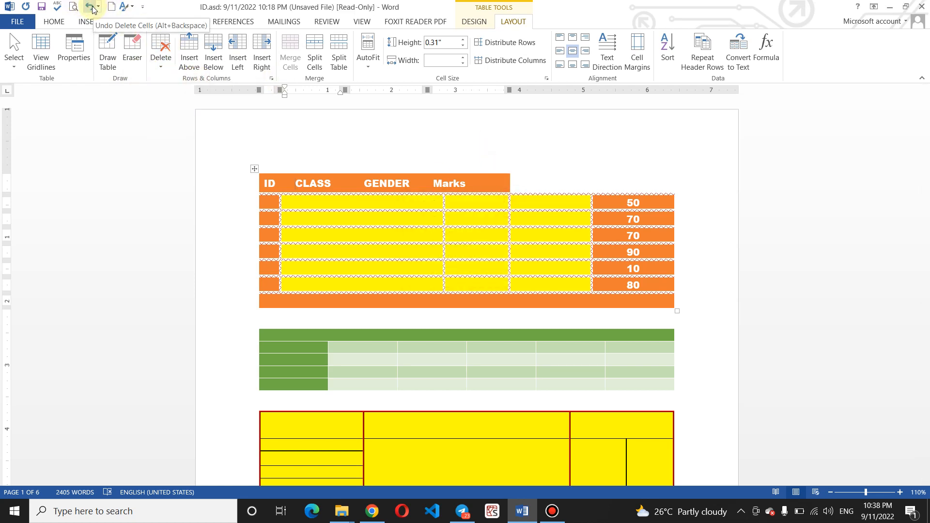
pyautogui.click(90, 7)
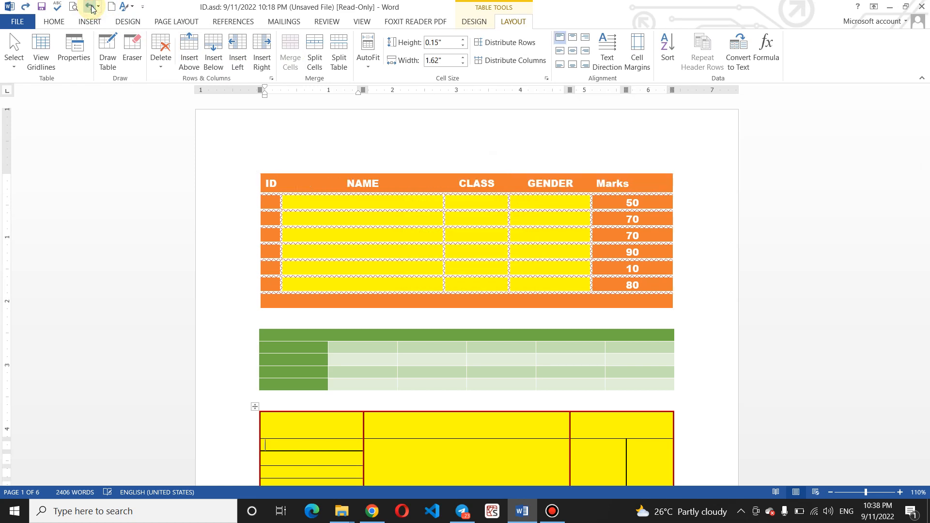
# Delete the orange table's header row from the NAME cell with the Delete entire row option, and undo the deletion
pyautogui.click(383, 184)
pyautogui.click(161, 66)
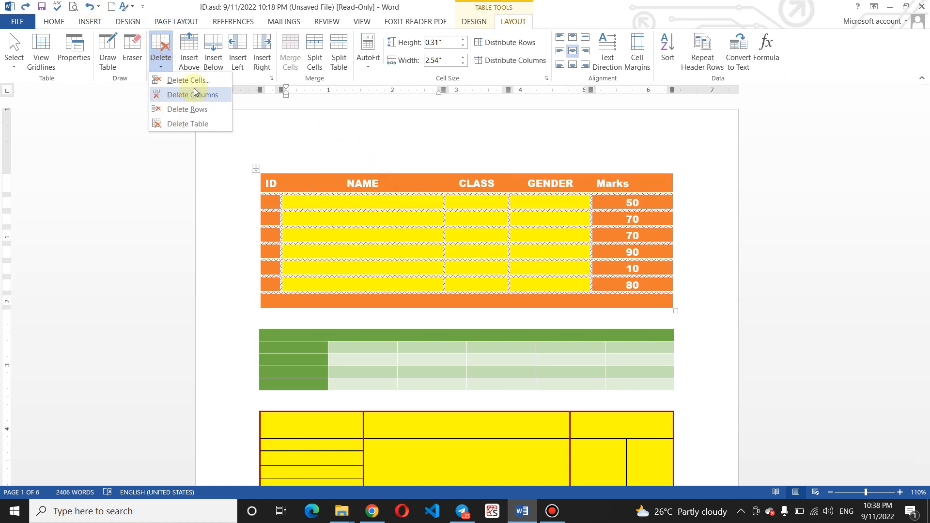
pyautogui.click(189, 79)
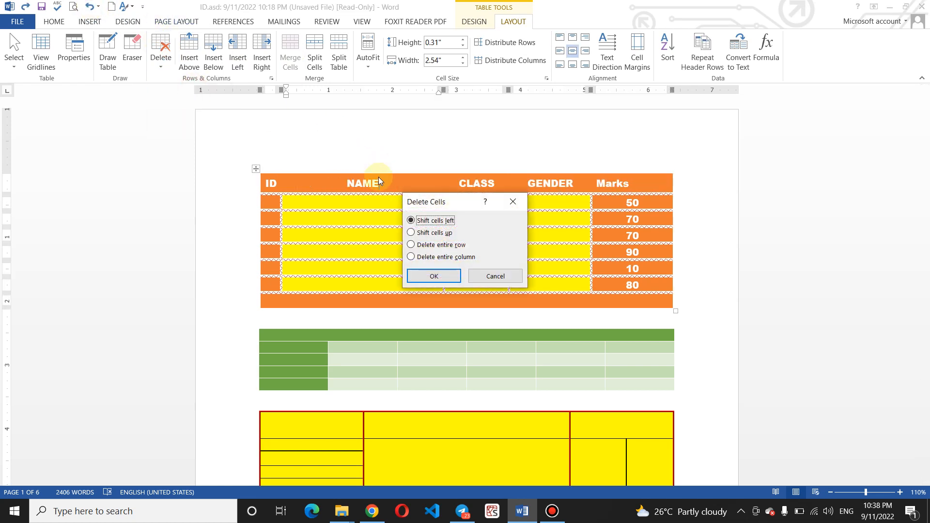
pyautogui.click(411, 245)
pyautogui.click(435, 276)
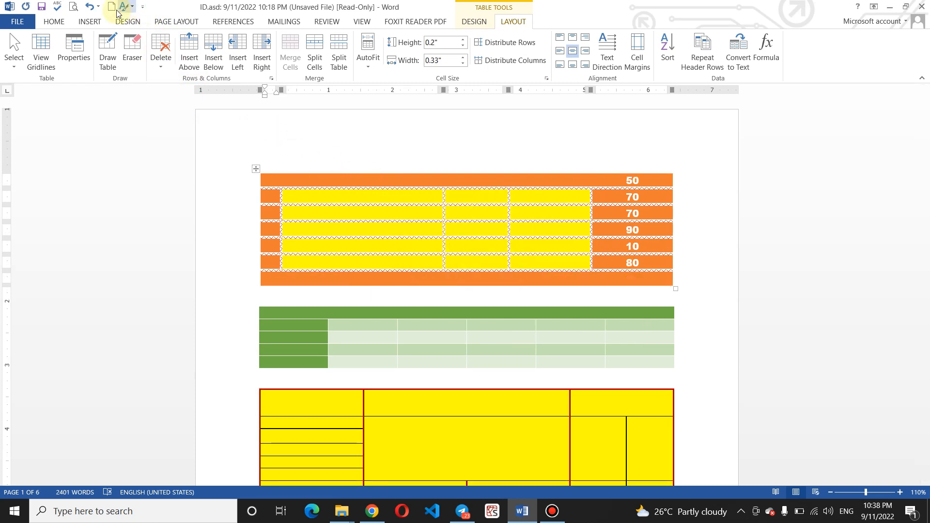
pyautogui.click(88, 7)
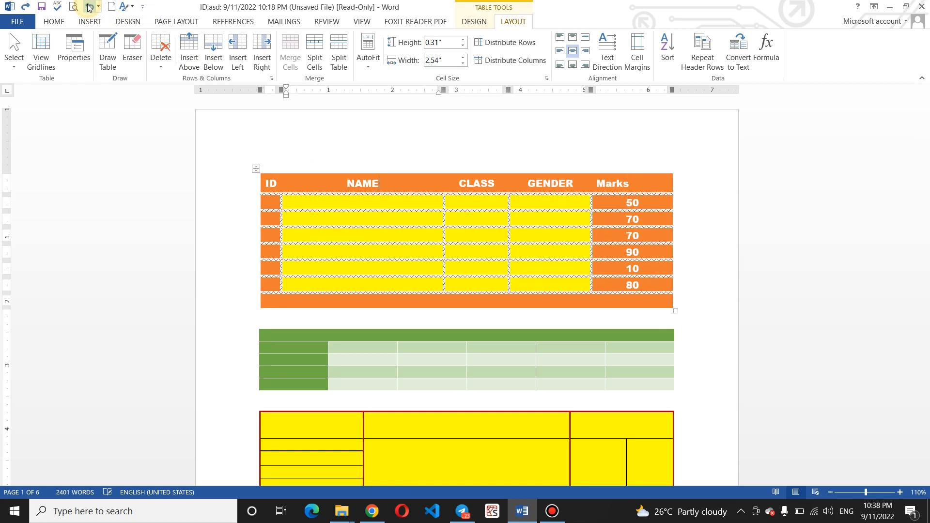
# Delete the orange table's NAME column with the Delete entire column option, and undo the deletion
pyautogui.click(168, 68)
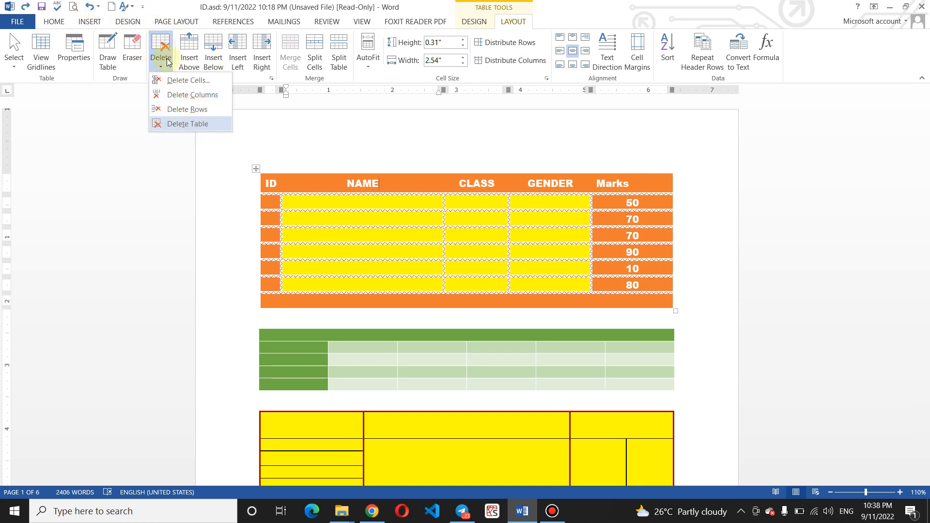
pyautogui.click(179, 81)
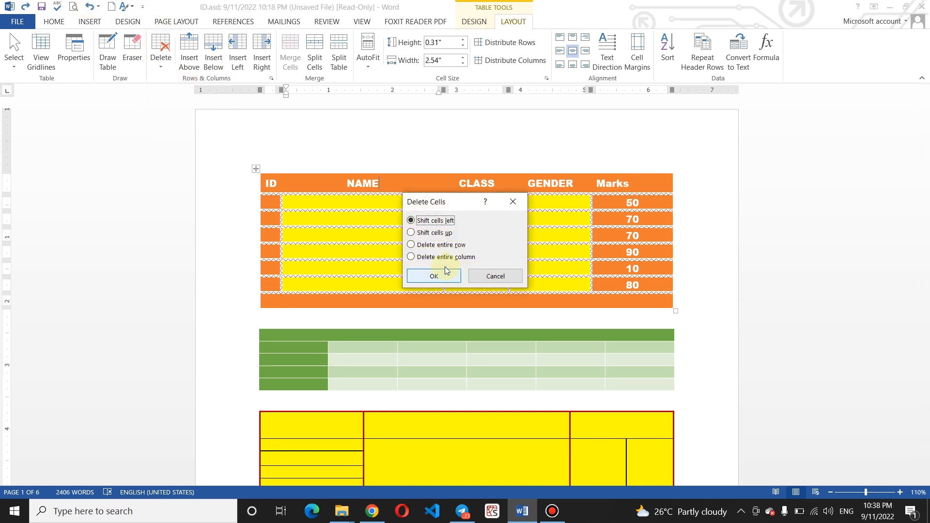
pyautogui.click(411, 258)
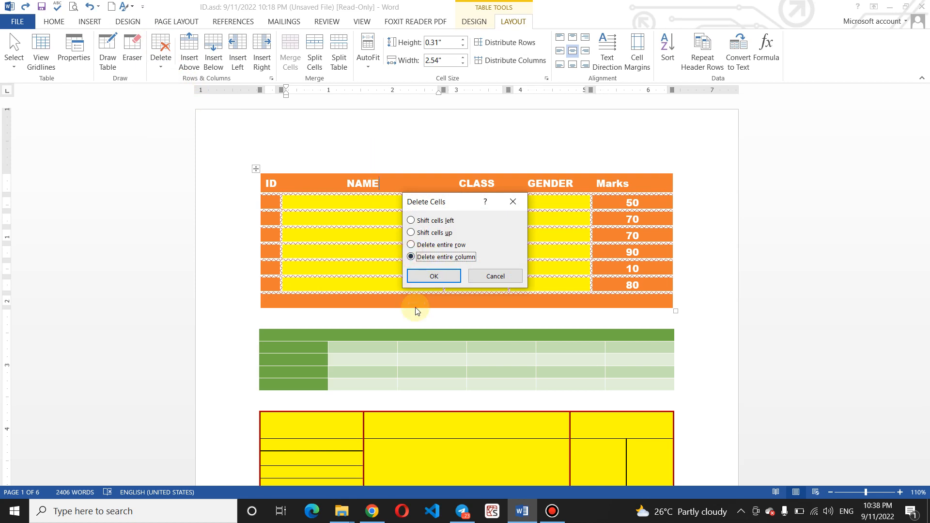
pyautogui.click(434, 277)
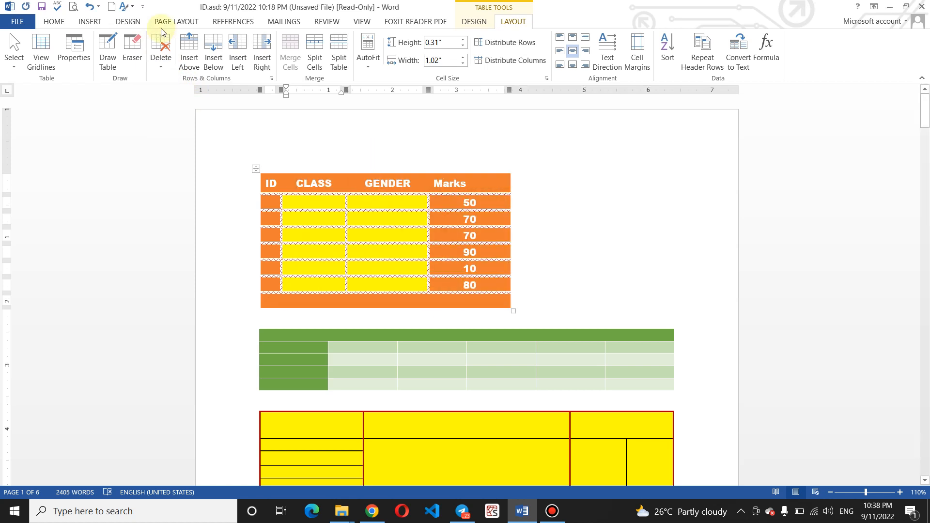
pyautogui.click(89, 7)
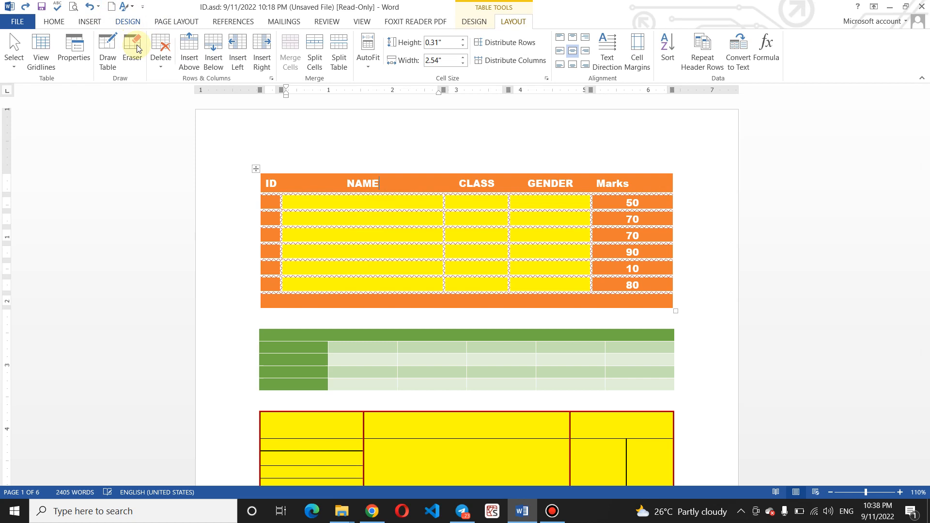
# Delete the orange table's NAME header cell with the Shift cells up option, and undo the deletion
pyautogui.click(165, 67)
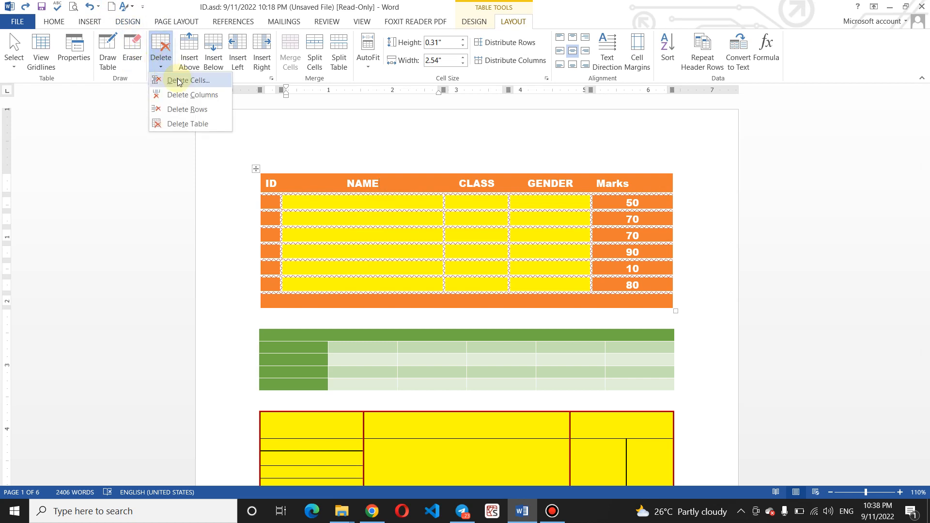
pyautogui.click(179, 81)
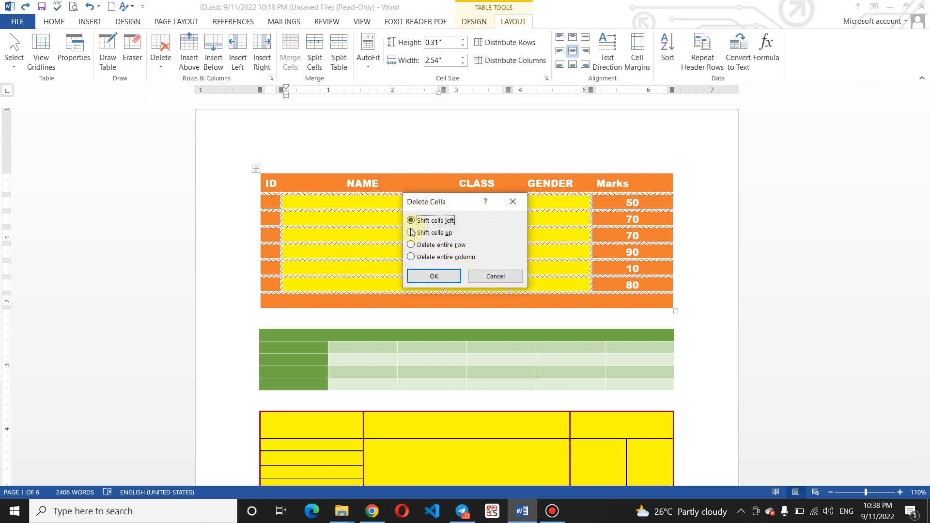
pyautogui.click(411, 233)
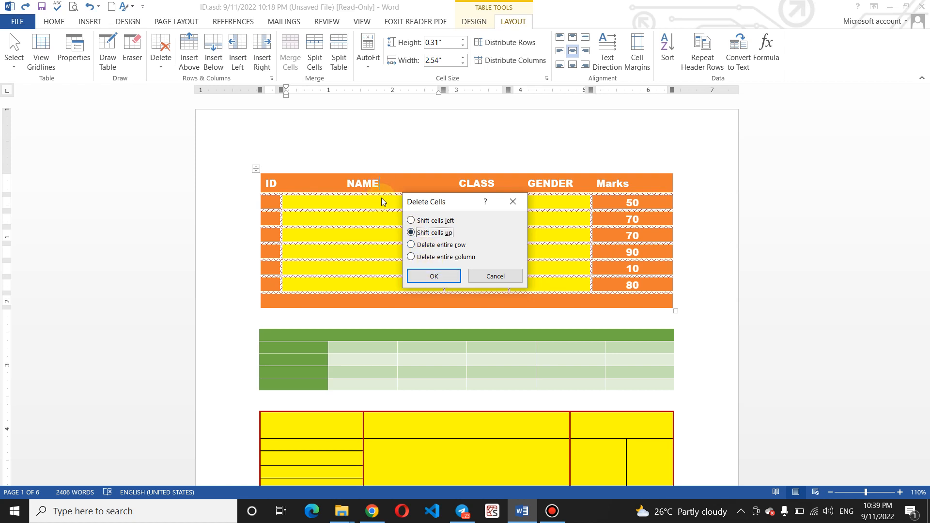
pyautogui.click(450, 278)
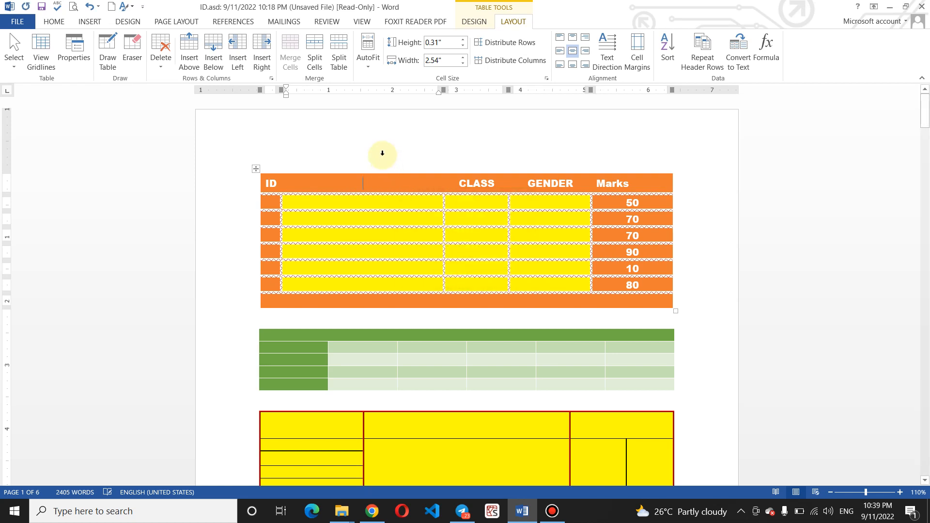
pyautogui.click(163, 66)
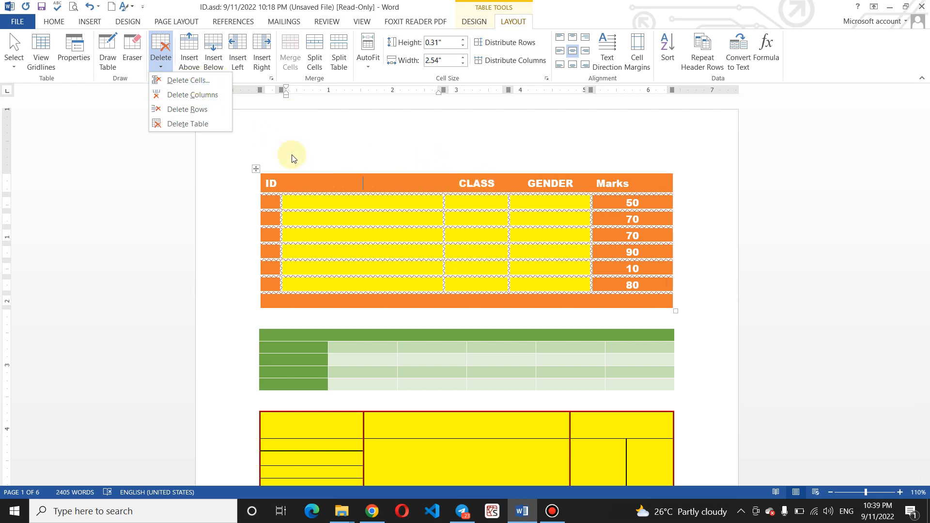
pyautogui.click(348, 230)
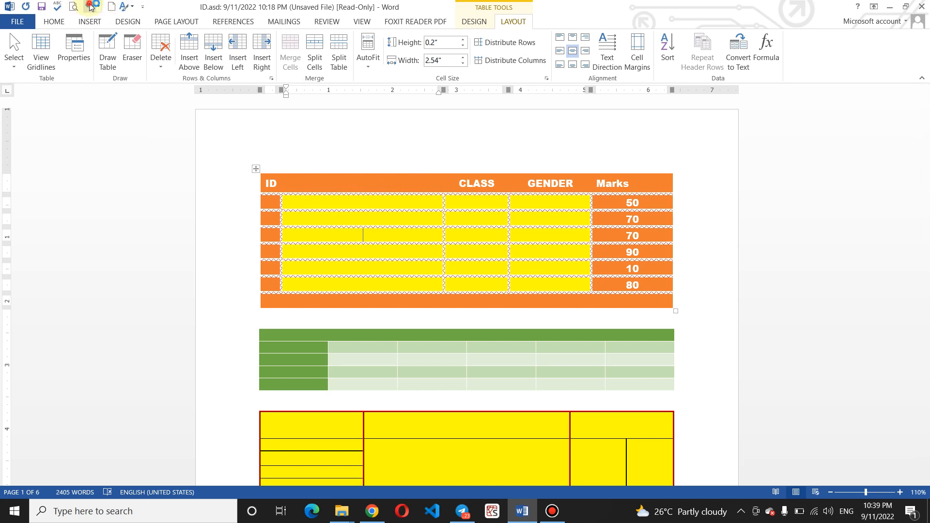
pyautogui.click(90, 6)
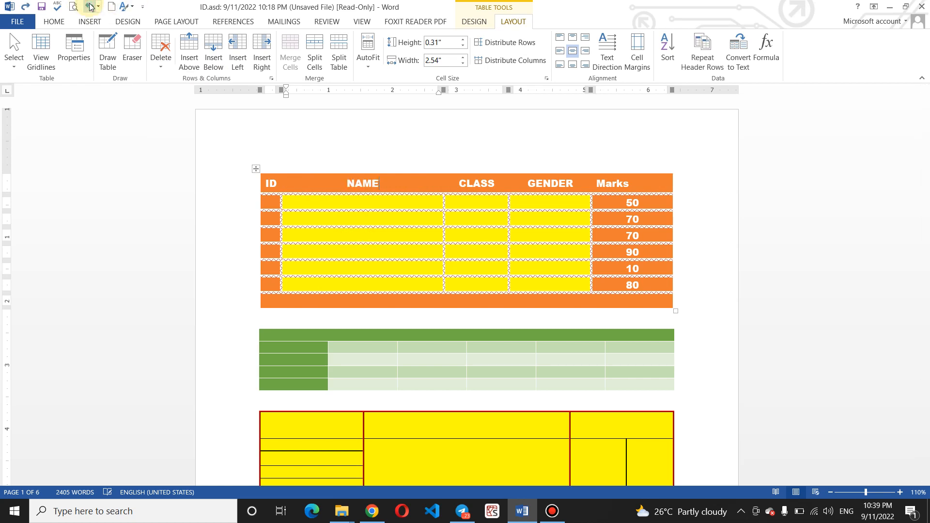
# Enter a first name in the orange table's third NAME entry, and delete that cell with the Shift cells up option
pyautogui.click(361, 235)
pyautogui.write('Ahmad')
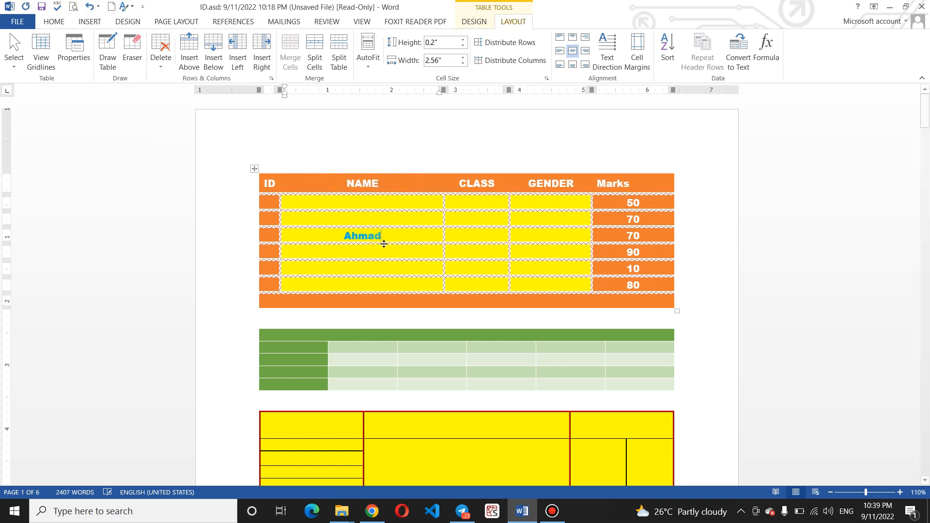
pyautogui.click(165, 65)
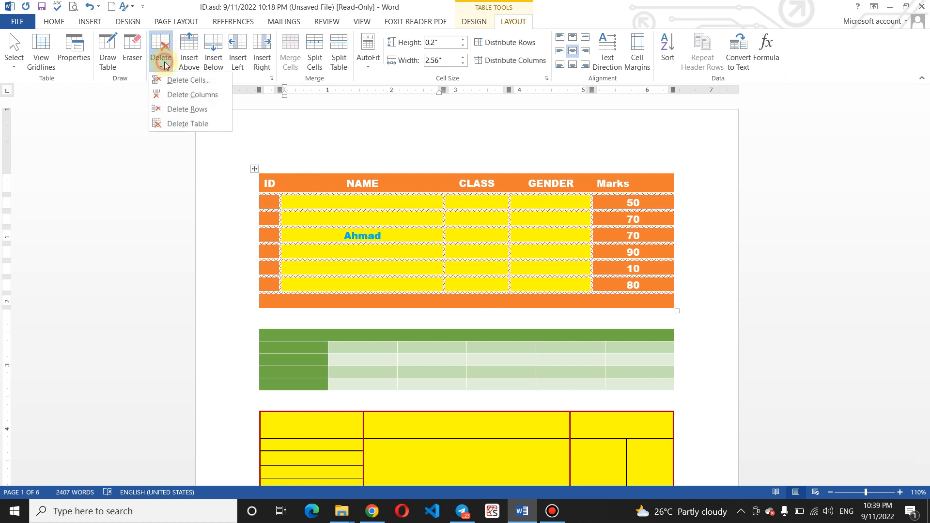
pyautogui.click(185, 80)
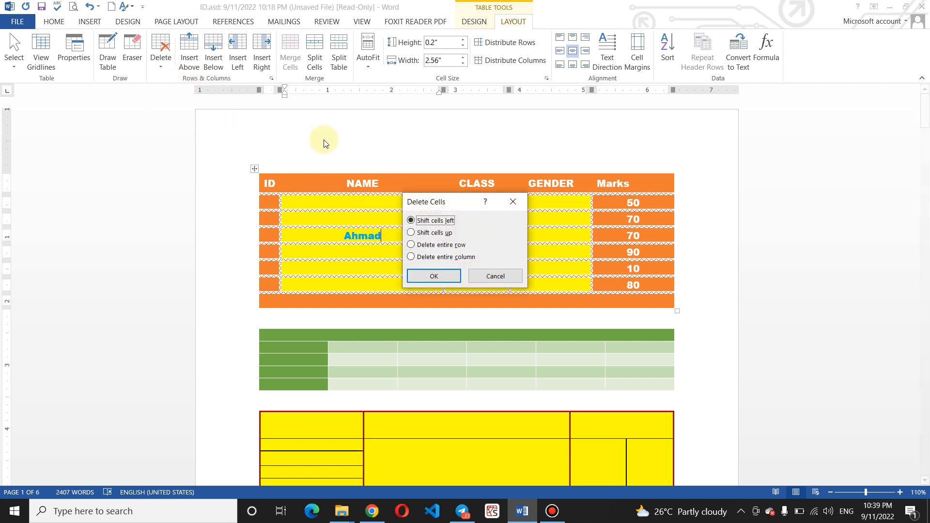
pyautogui.click(415, 232)
pyautogui.click(436, 276)
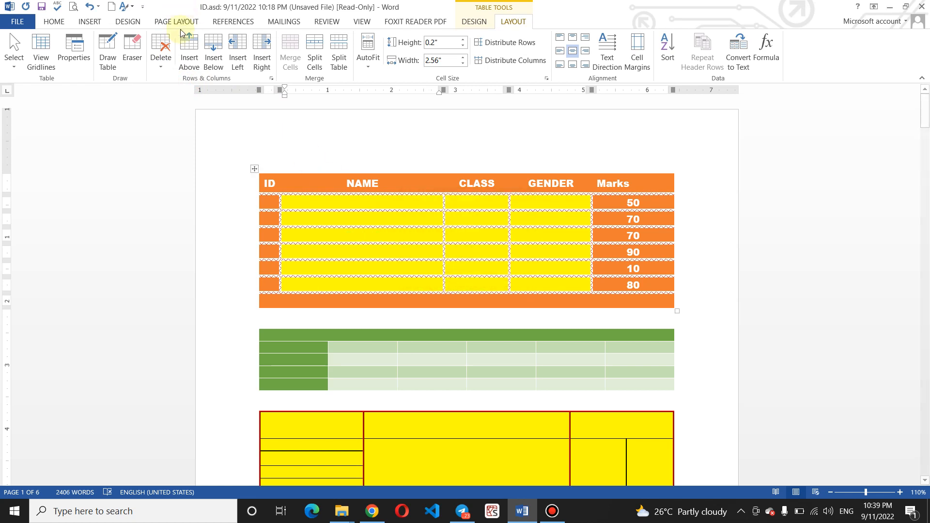
# Delete the orange table's NAME column with the Delete Columns command, and undo the deletion
pyautogui.click(162, 73)
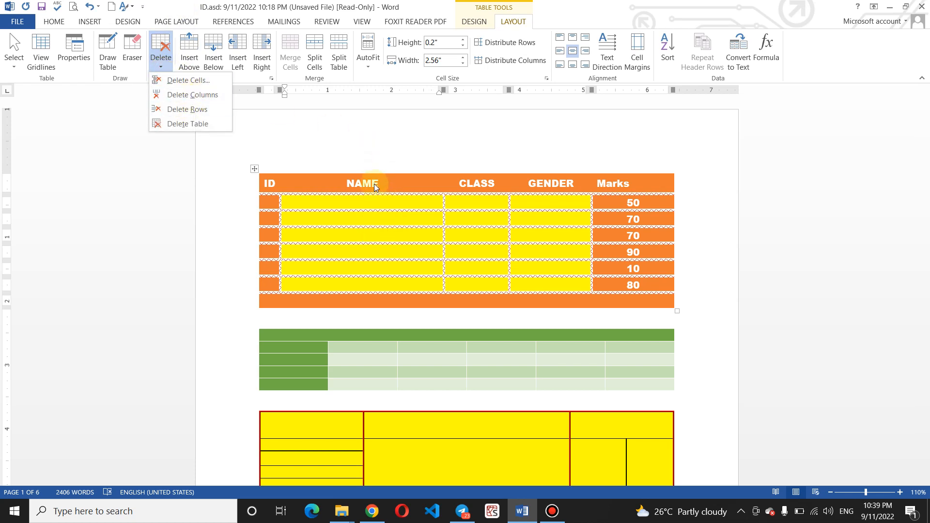
pyautogui.click(207, 94)
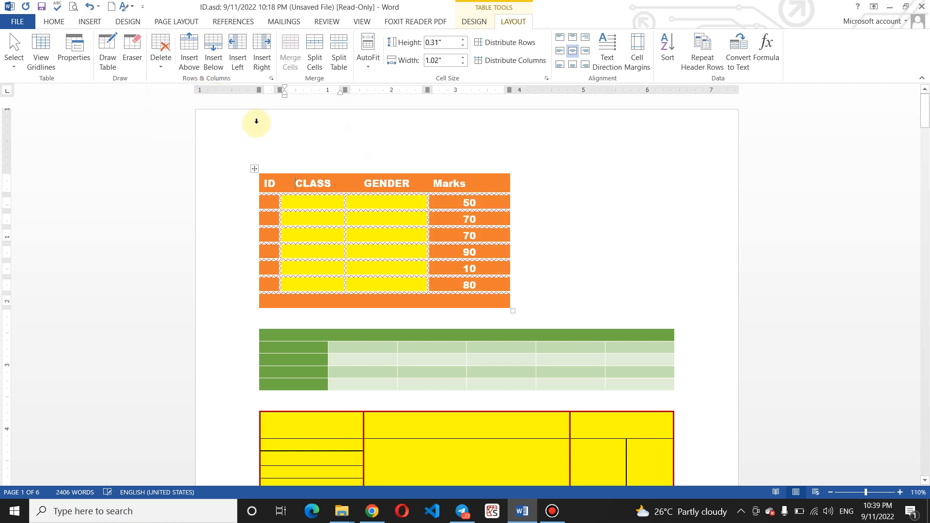
pyautogui.click(90, 7)
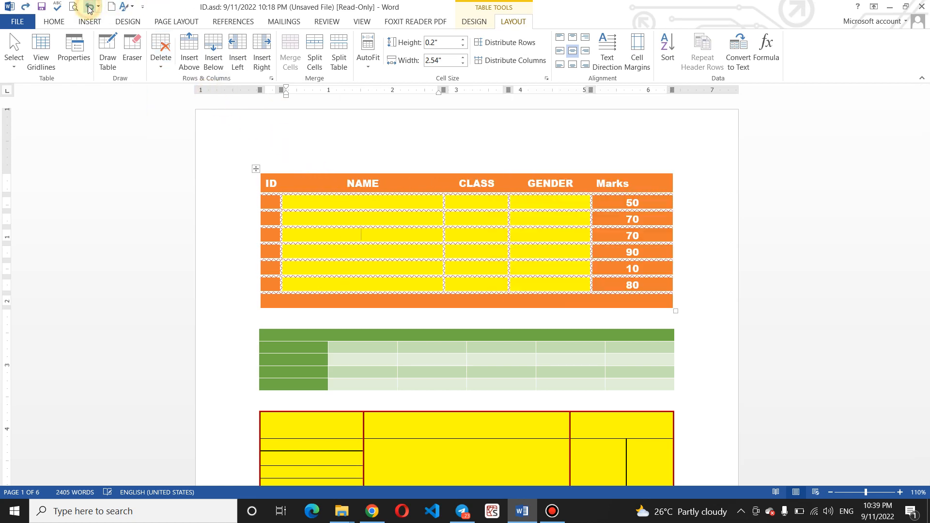
pyautogui.click(173, 68)
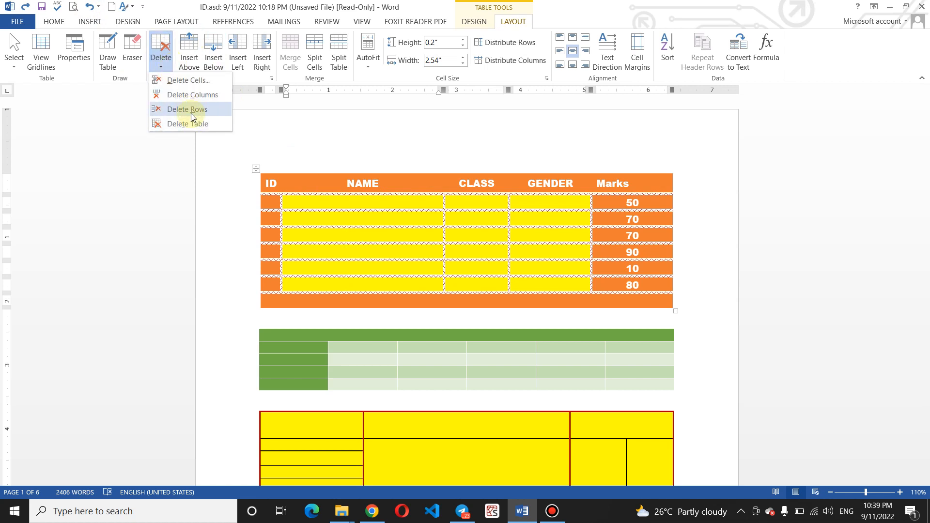
pyautogui.click(388, 177)
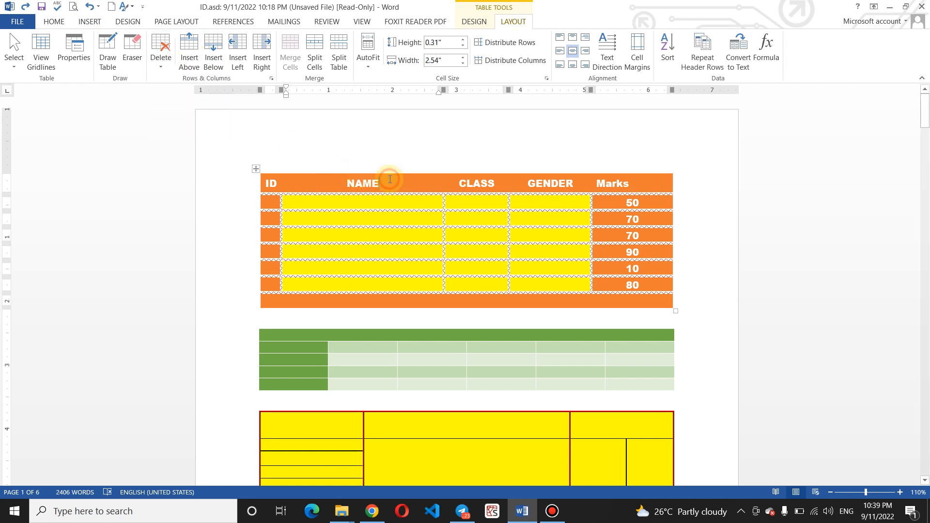
pyautogui.click(162, 71)
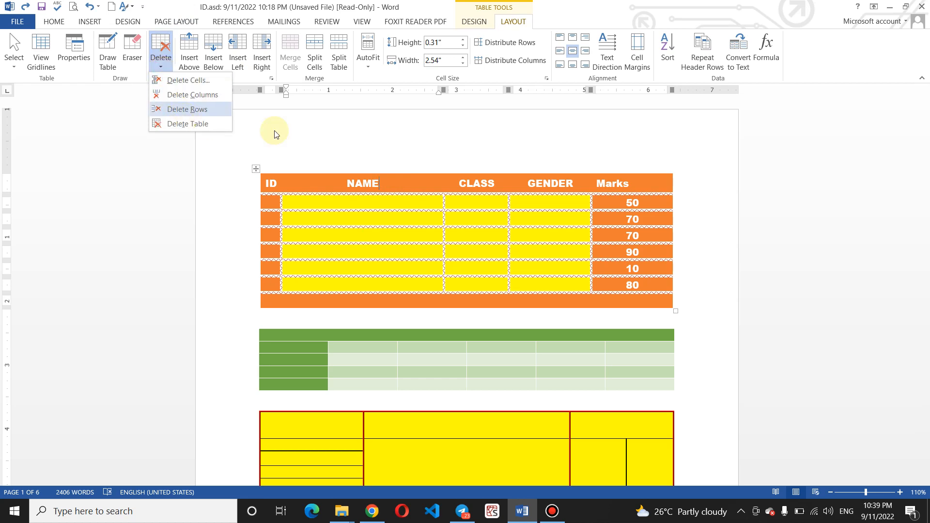
pyautogui.click(314, 209)
# Fill the orange table's first entry row with ID 1, a first name, class One and gender Male
pyautogui.click(269, 202)
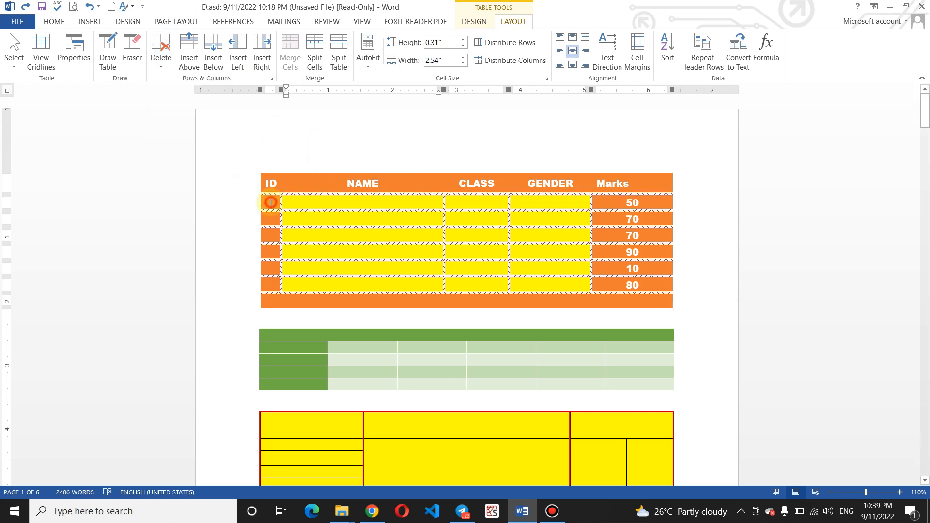
pyautogui.write('1')
pyautogui.scroll(-12, 270, 202)
pyautogui.click(269, 202)
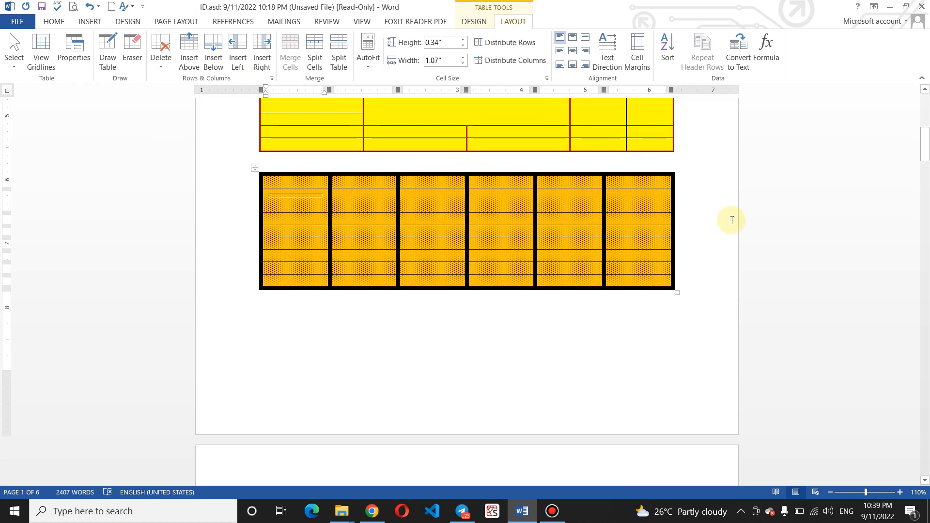
pyautogui.scroll(12, 926, 145)
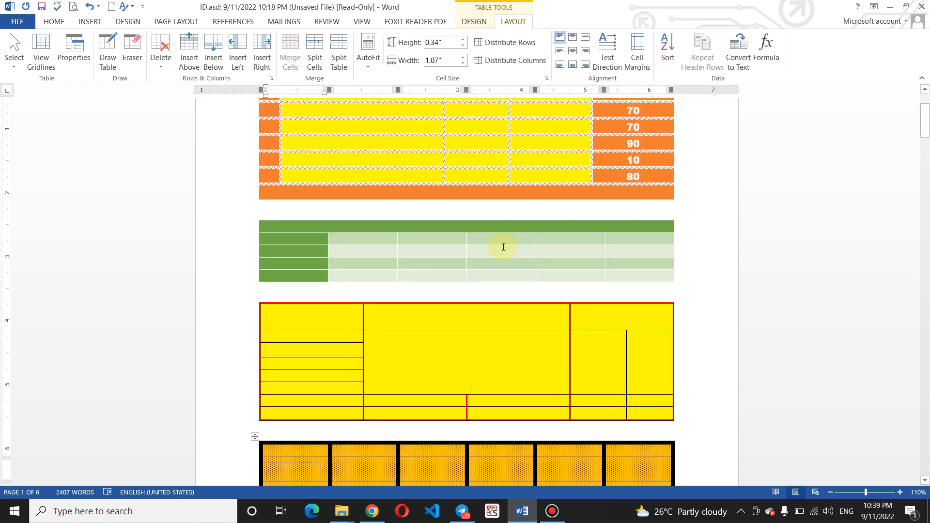
pyautogui.moveTo(925, 141); pyautogui.dragTo(925, 130)
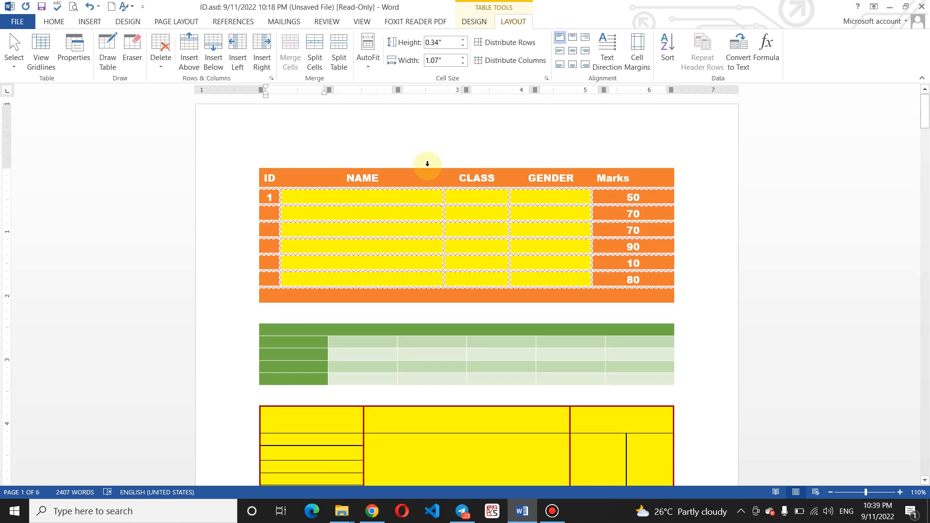
pyautogui.click(377, 203)
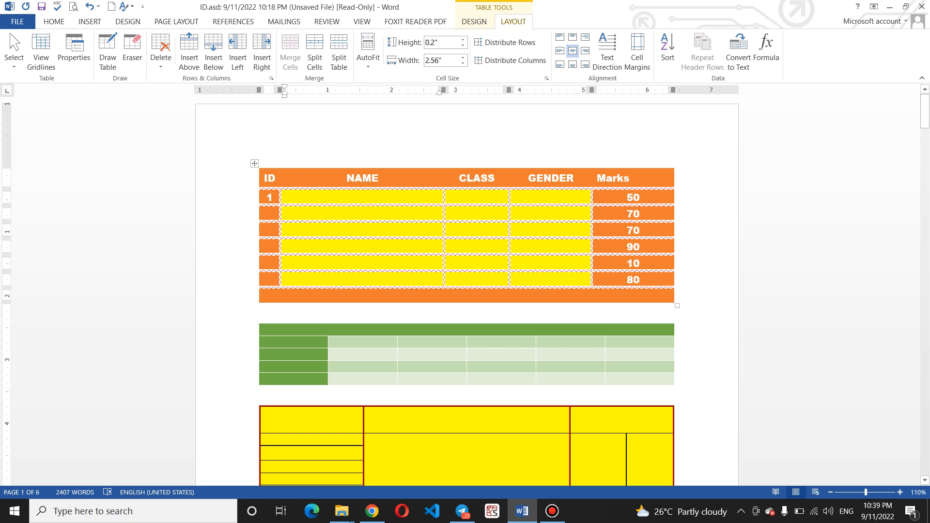
pyautogui.write('Ali')
pyautogui.press('Tab')
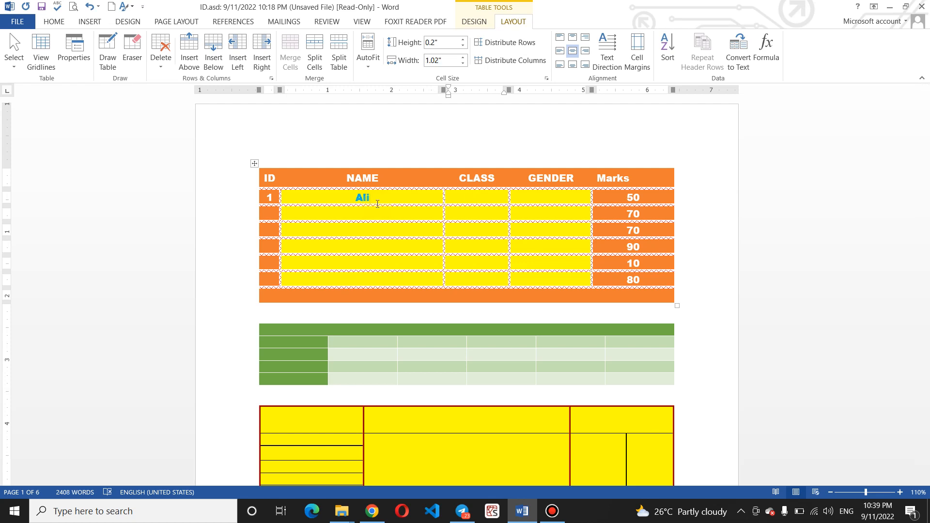
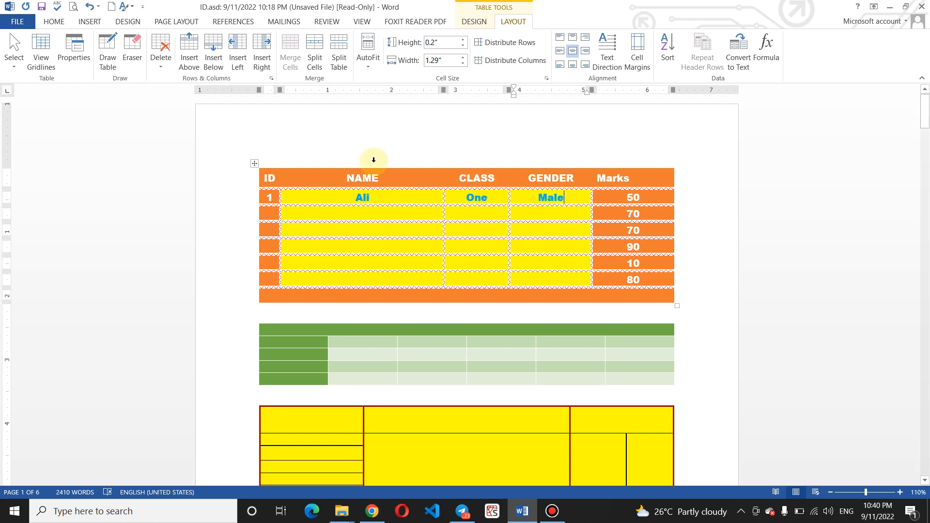
# Delete the orange table's first four entry rows by selecting their NAME cells and using Delete Rows, and undo the deletion
pyautogui.click(412, 202)
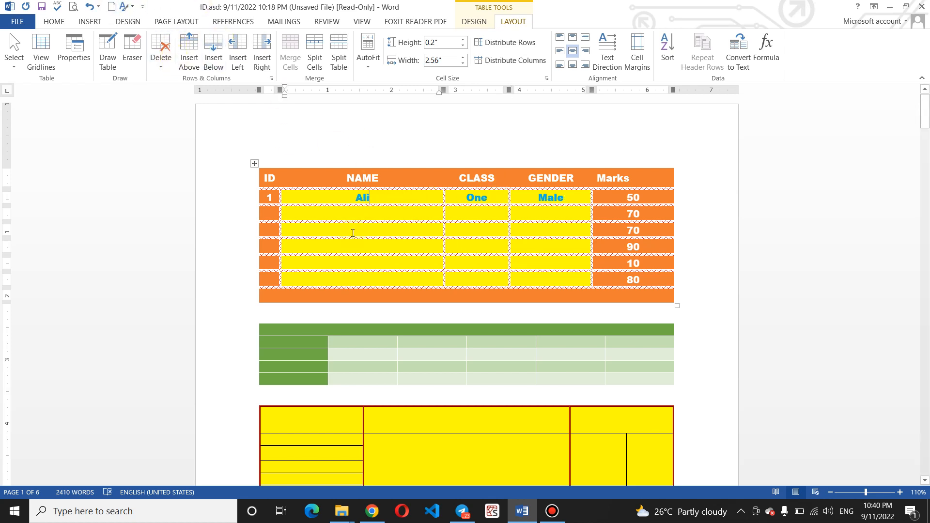
pyautogui.moveTo(306, 196); pyautogui.dragTo(321, 242)
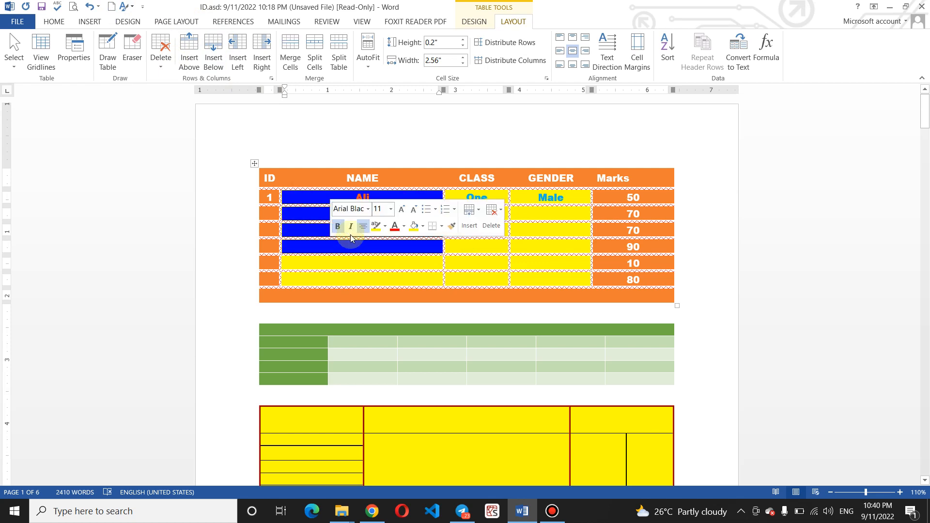
pyautogui.click(160, 69)
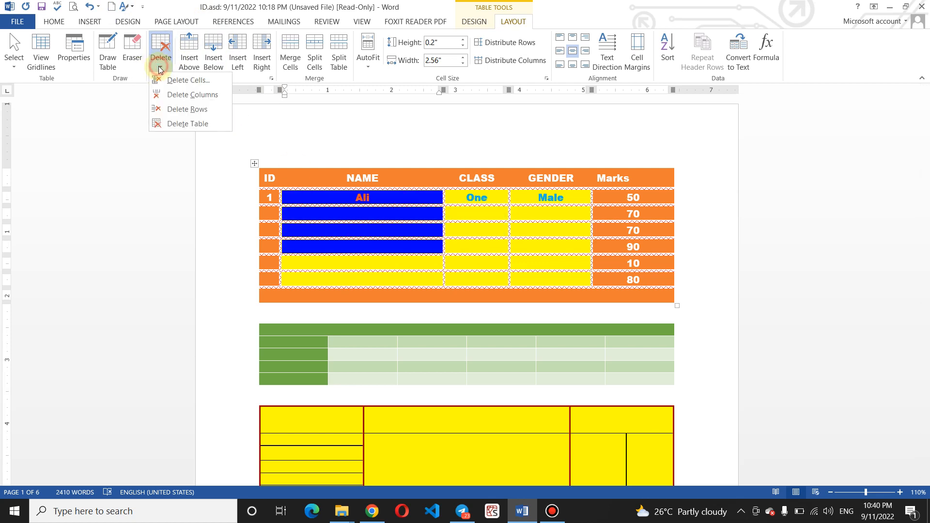
pyautogui.click(190, 113)
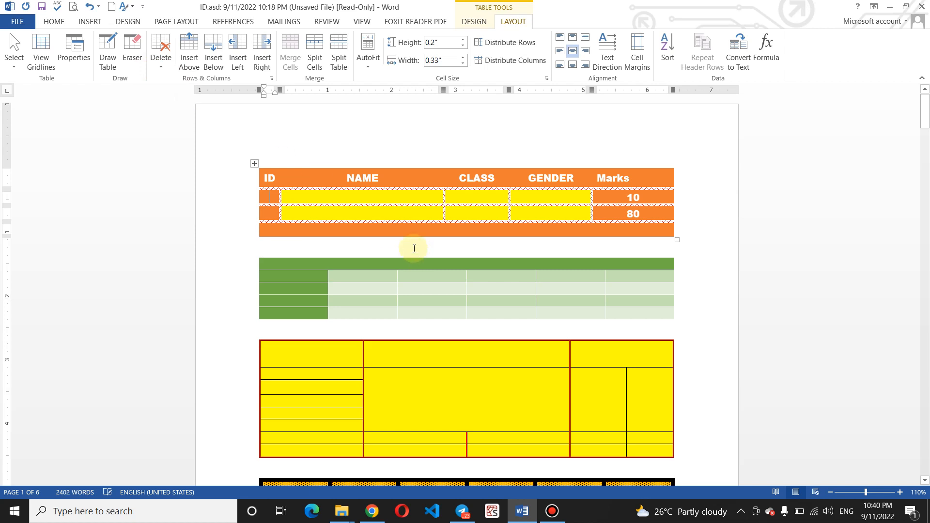
pyautogui.click(92, 9)
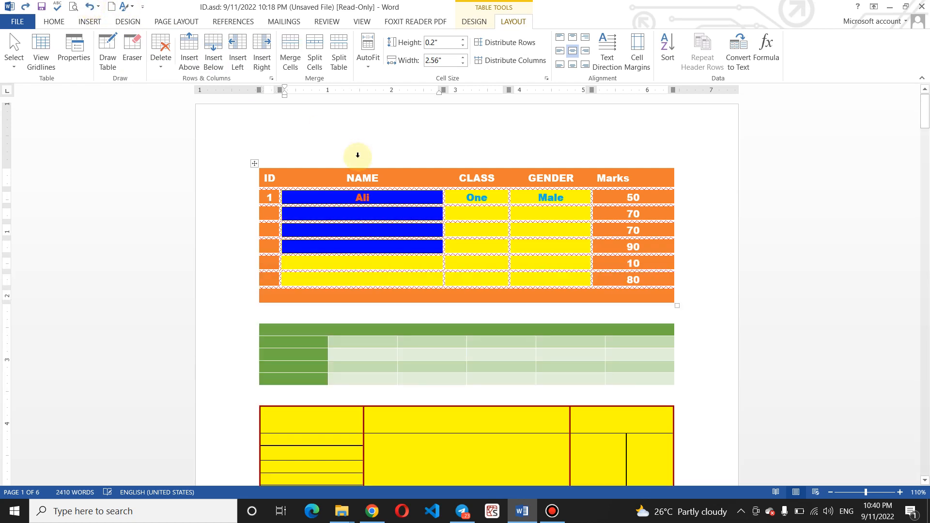
# Delete the entire orange table with the Delete Table command, and undo the deletion
pyautogui.click(390, 199)
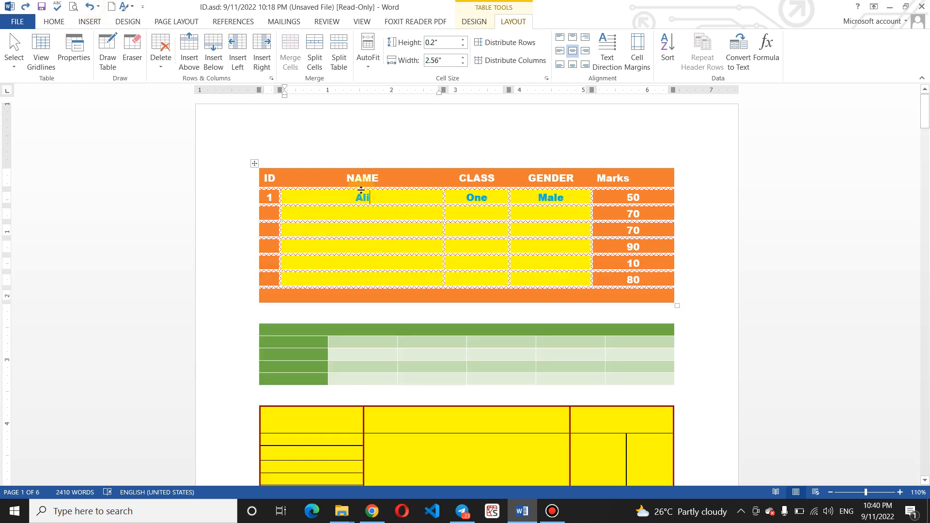
pyautogui.click(154, 61)
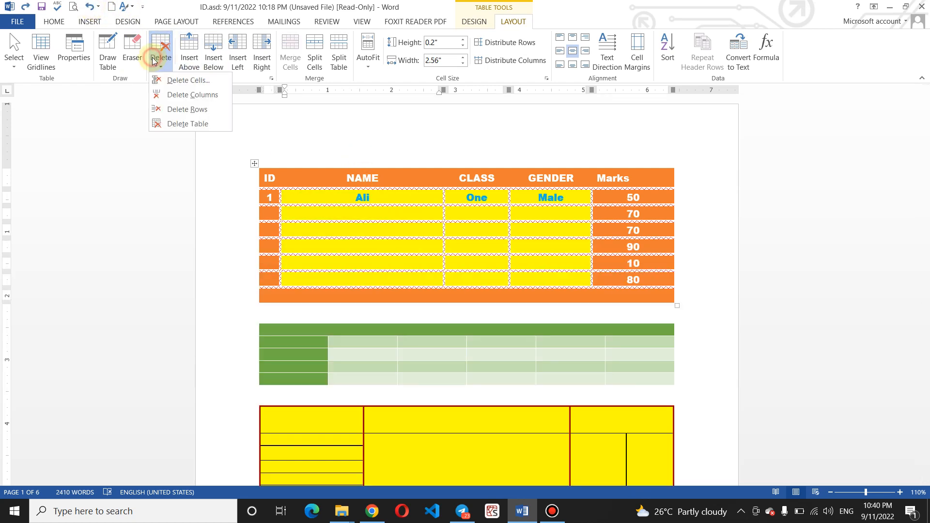
pyautogui.click(192, 125)
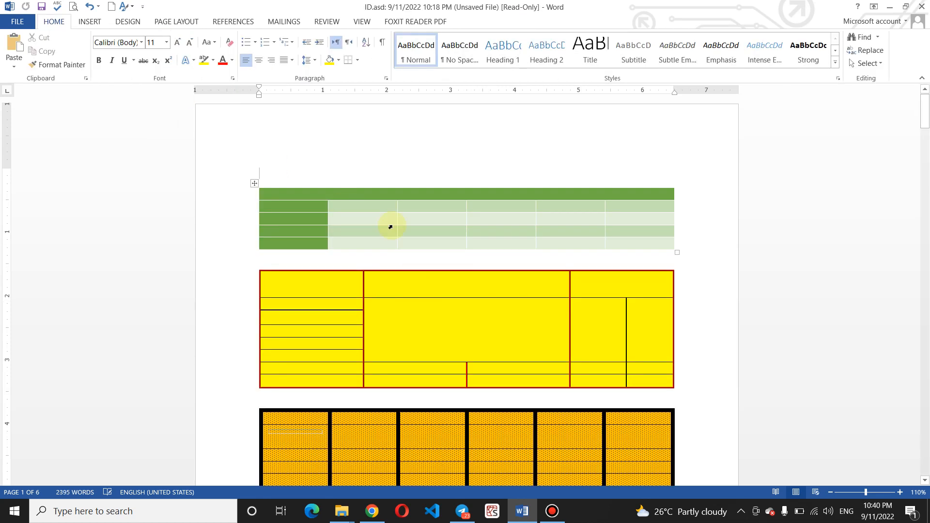
pyautogui.click(91, 6)
# Delete the entire green table with the Delete Table command, and undo the deletion
pyautogui.click(324, 360)
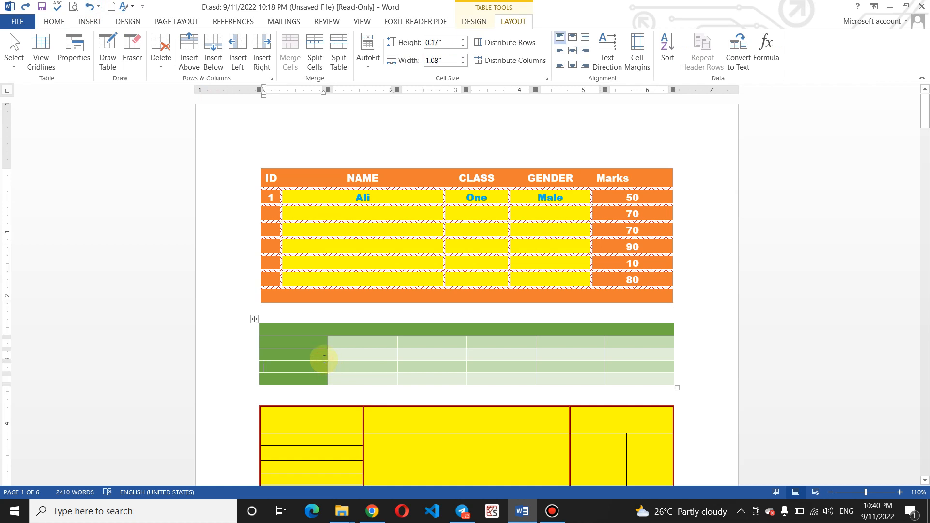
pyautogui.click(165, 63)
pyautogui.click(179, 127)
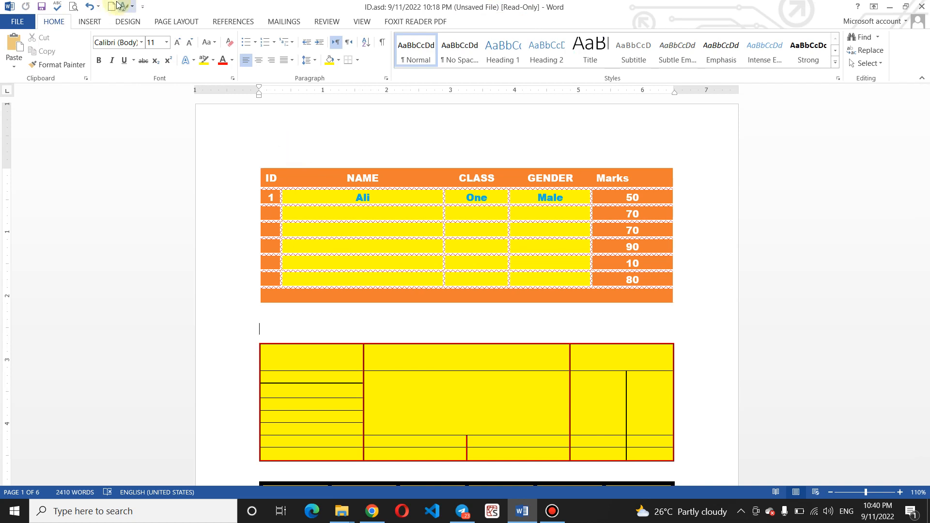
pyautogui.click(89, 6)
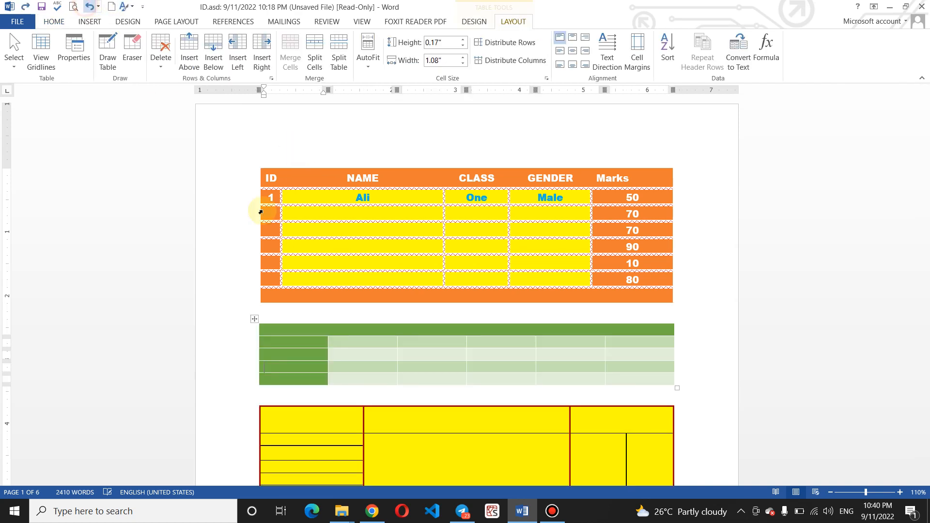
pyautogui.click(254, 318)
pyautogui.press('Delete')
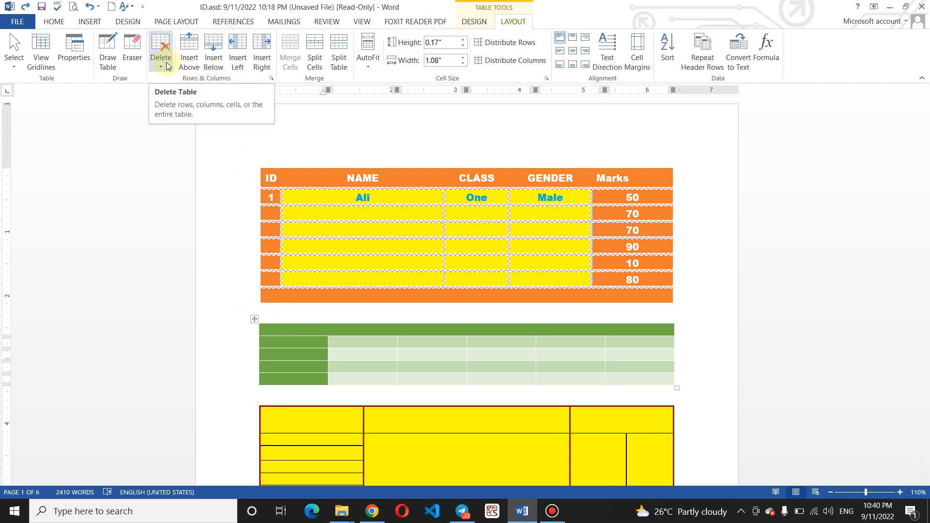
pyautogui.click(376, 192)
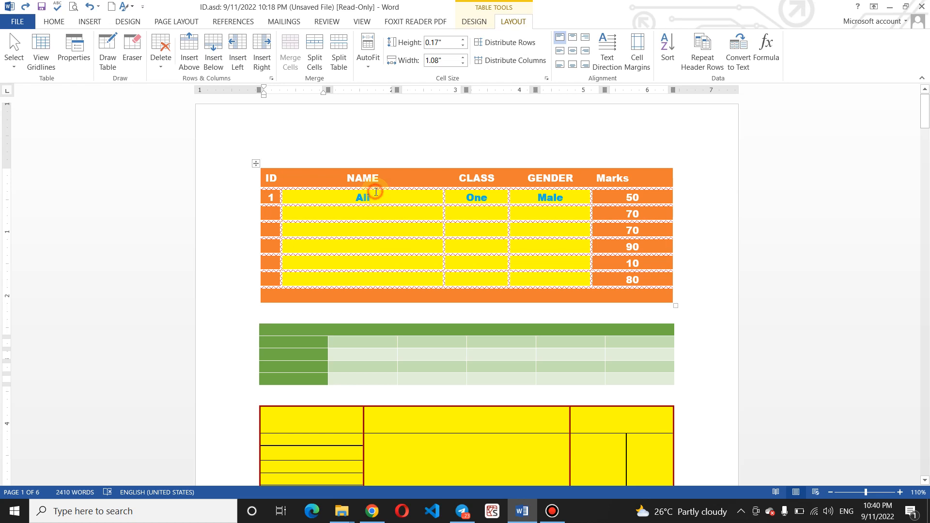
# Insert two blank rows above the orange table's header row
pyautogui.click(390, 174)
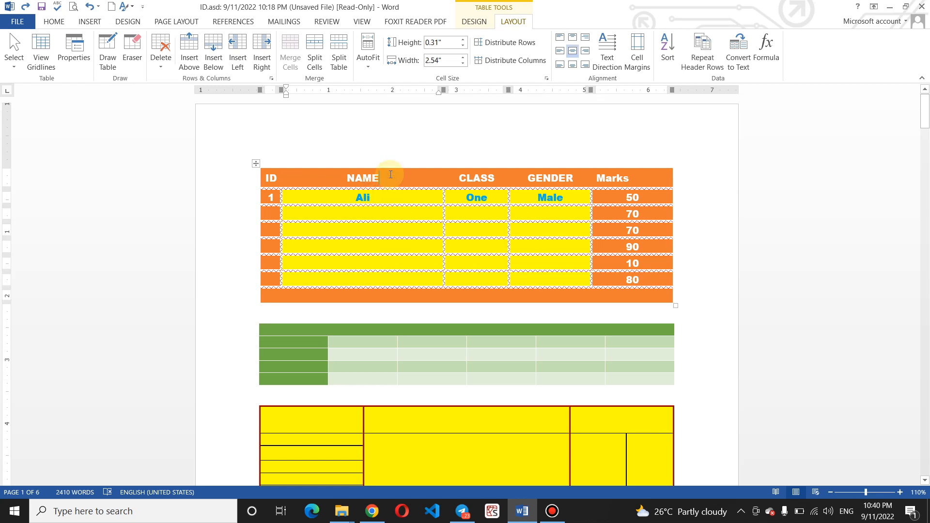
pyautogui.click(191, 71)
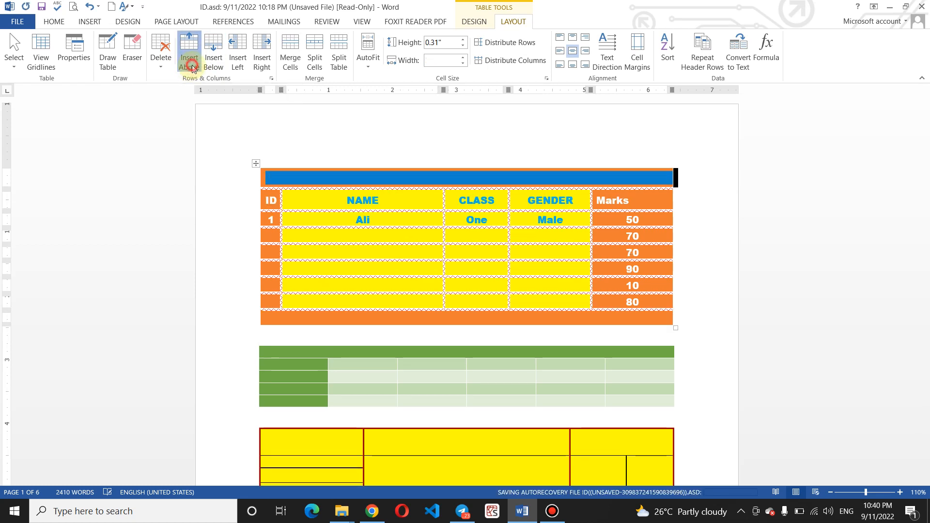
pyautogui.click(190, 71)
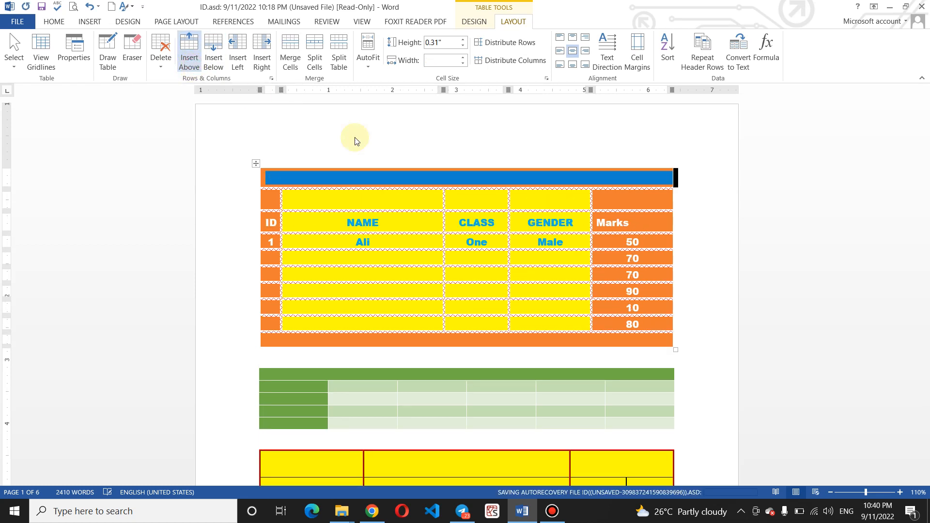
# Enter the sample text "dks" in the NAME column of the orange table's new top row, and clear it again
pyautogui.click(418, 181)
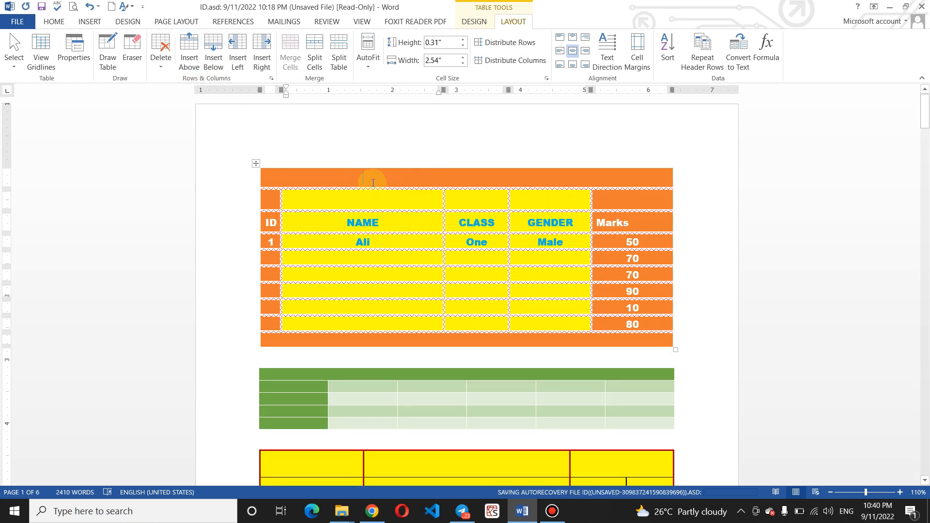
pyautogui.write('dks')
pyautogui.press('BackSpace')
pyautogui.press('BackSpace')
pyautogui.press('BackSpace')
pyautogui.press('BackSpace')
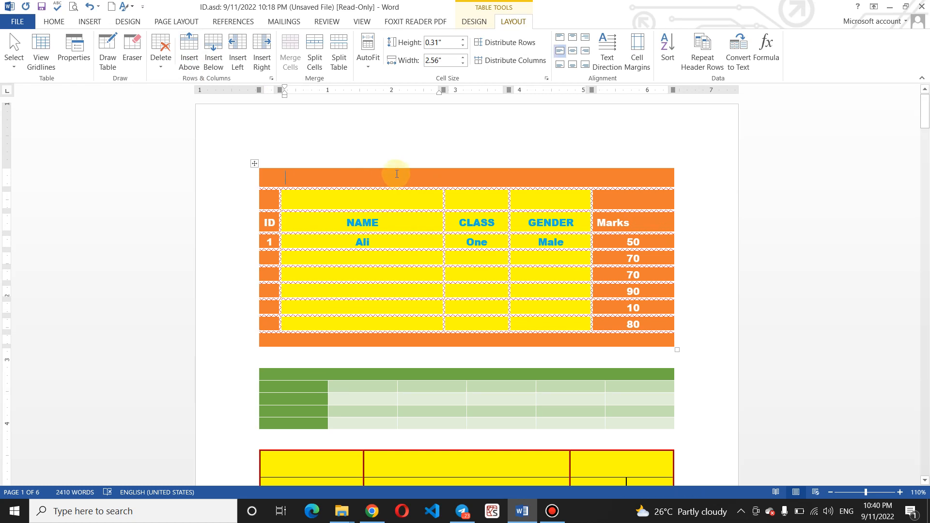
# Insert a blank row above the orange table's top row and another directly above the row with ID 1
pyautogui.click(396, 215)
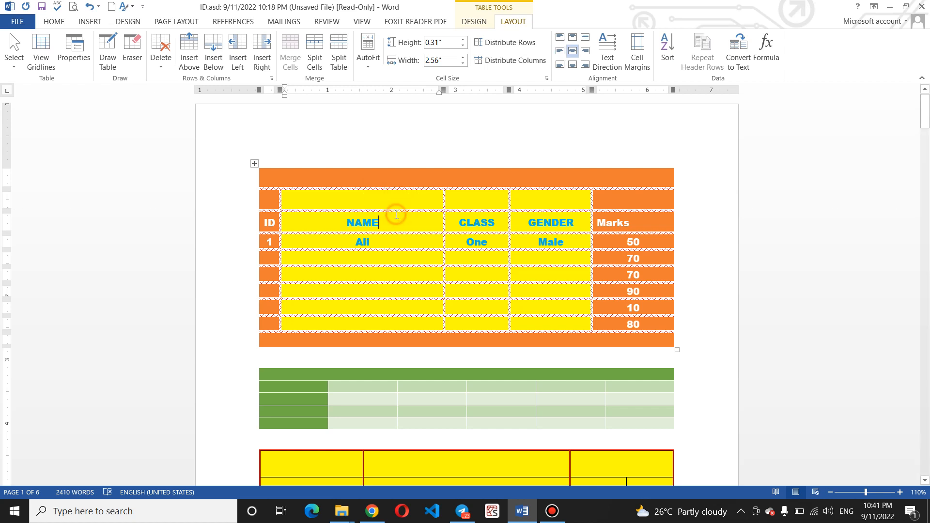
pyautogui.click(378, 174)
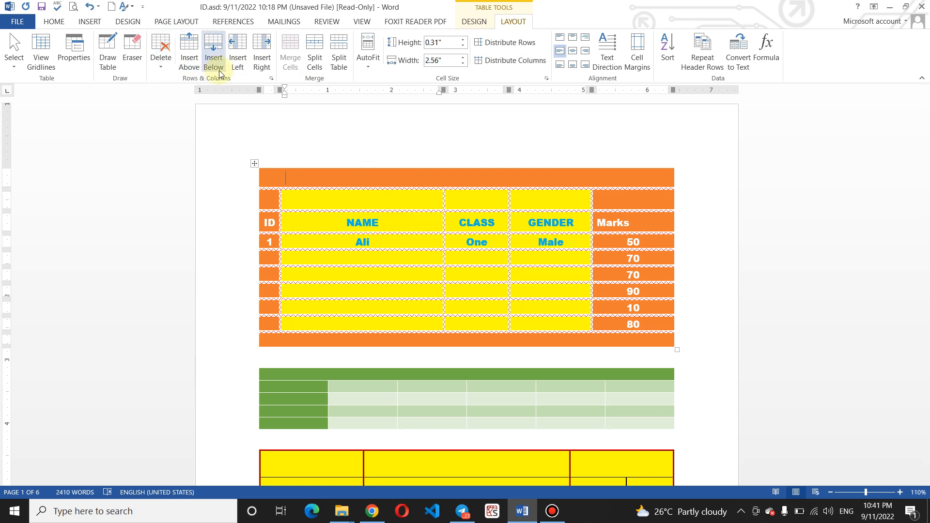
pyautogui.click(195, 62)
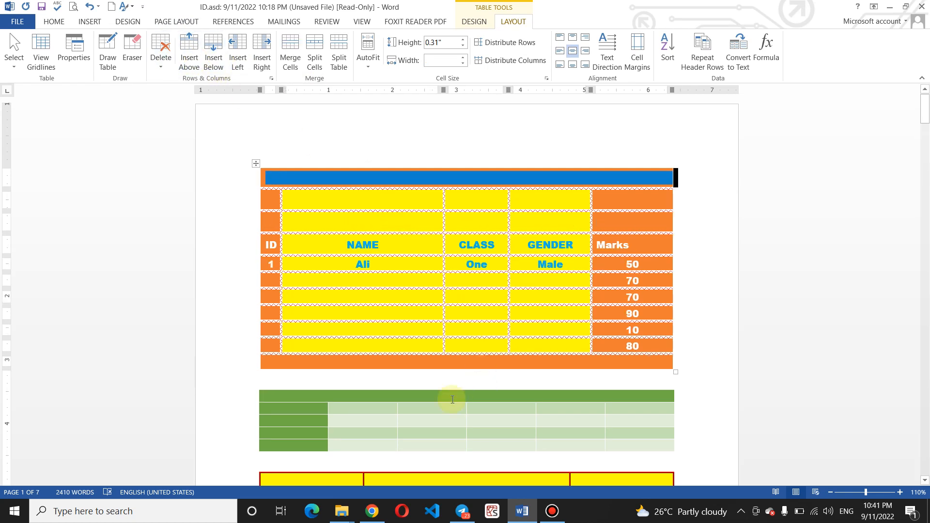
pyautogui.click(386, 423)
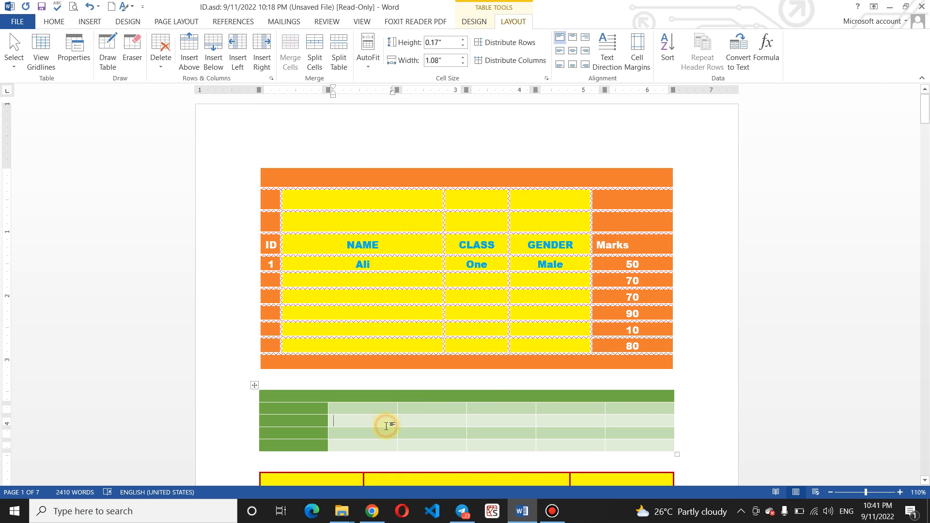
pyautogui.click(382, 264)
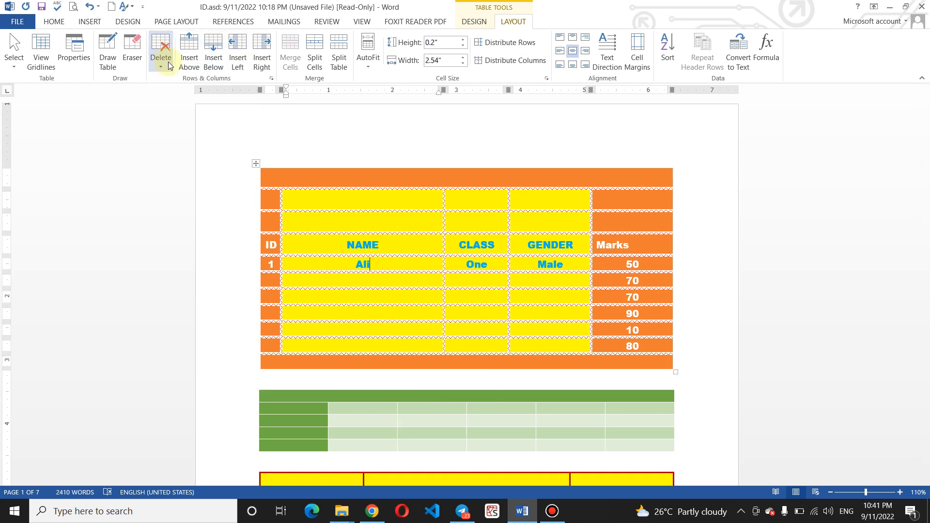
pyautogui.click(193, 70)
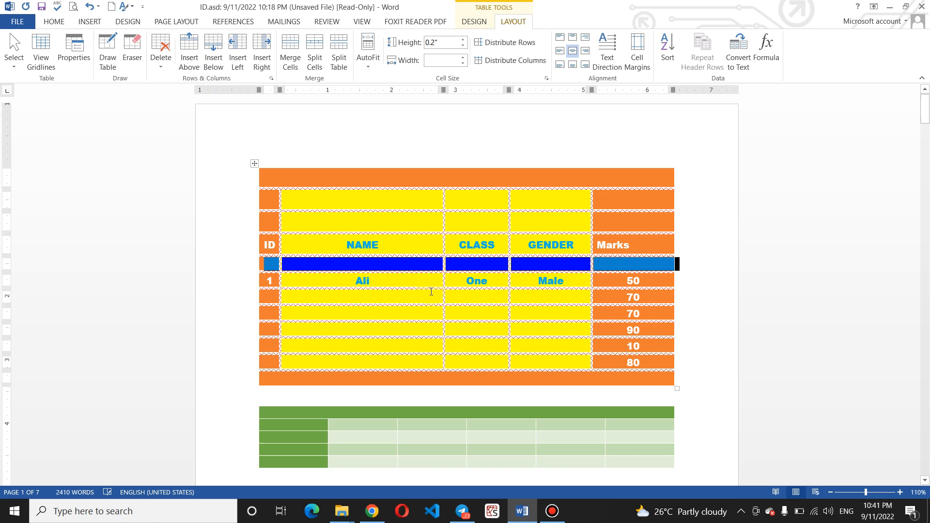
# Insert a blank row directly below the header row of the orange and yellow student table
pyautogui.click(415, 265)
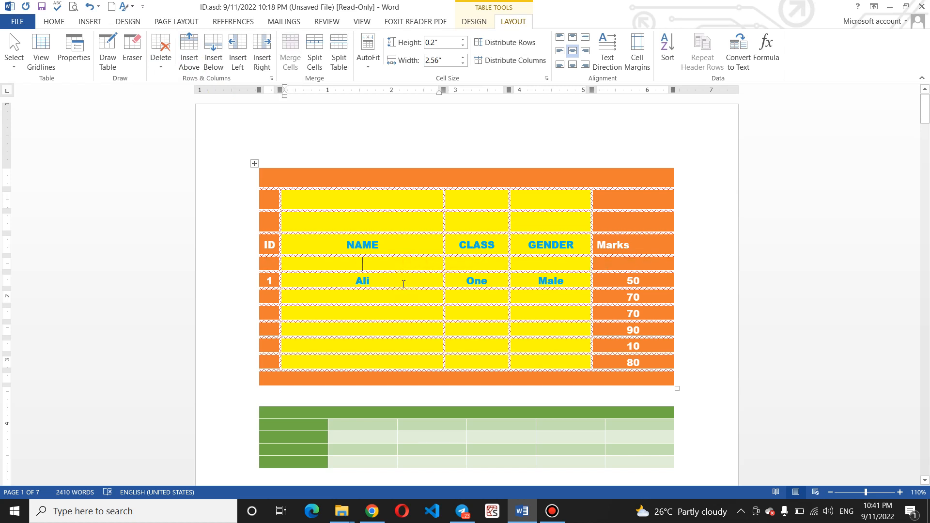
pyautogui.click(390, 242)
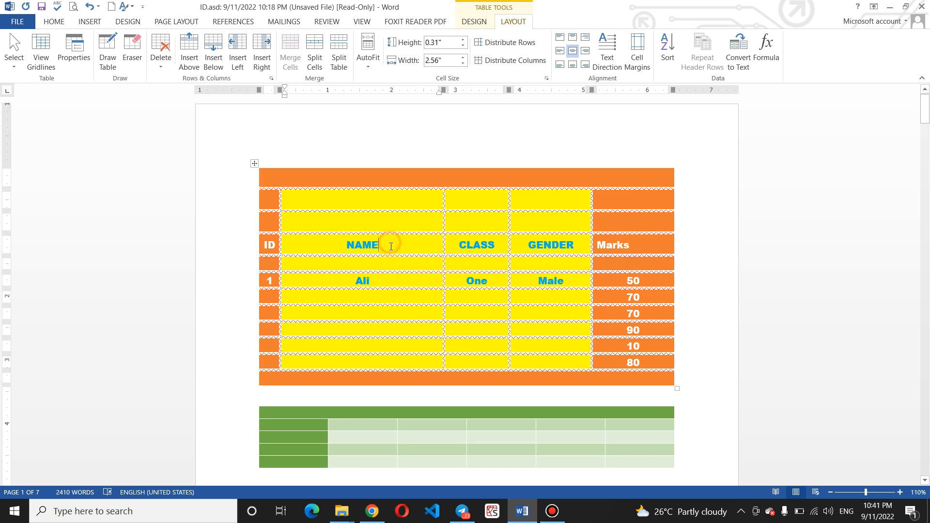
pyautogui.click(212, 57)
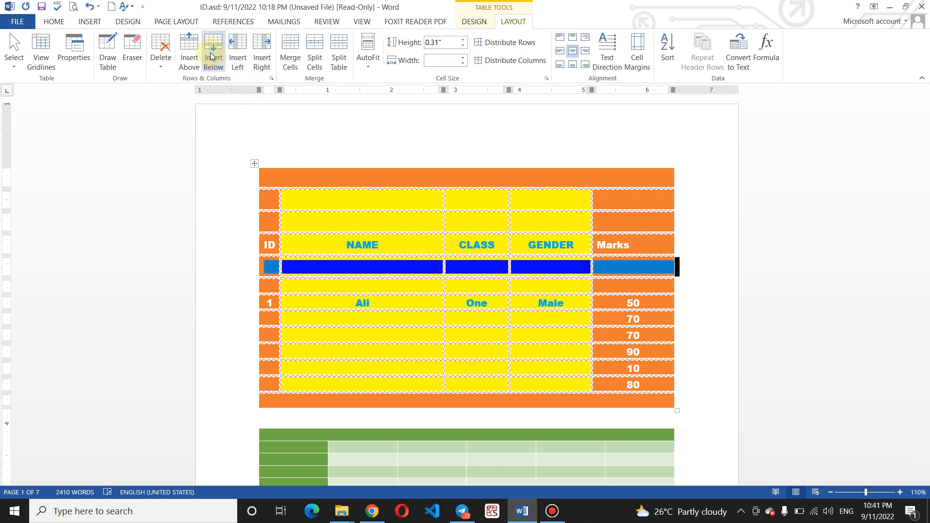
pyautogui.click(382, 269)
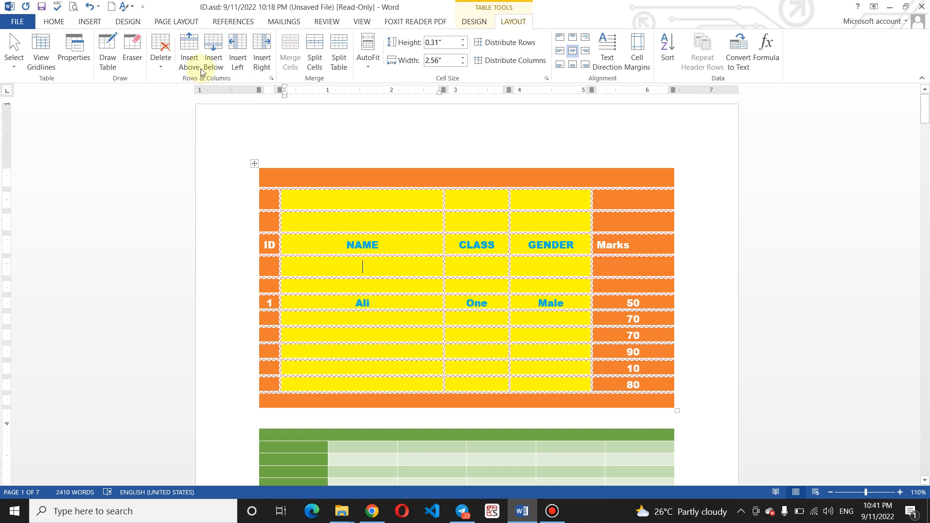
# Undo the row insertions until the student table starts with its ID, NAME, CLASS, GENDER and Marks header row
pyautogui.click(90, 7)
pyautogui.click(91, 6)
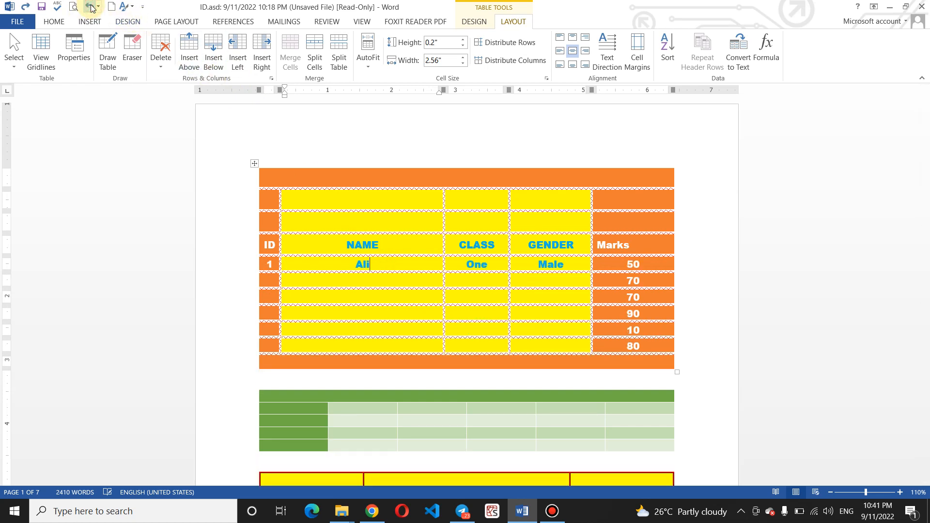
pyautogui.click(90, 6)
pyautogui.click(90, 6)
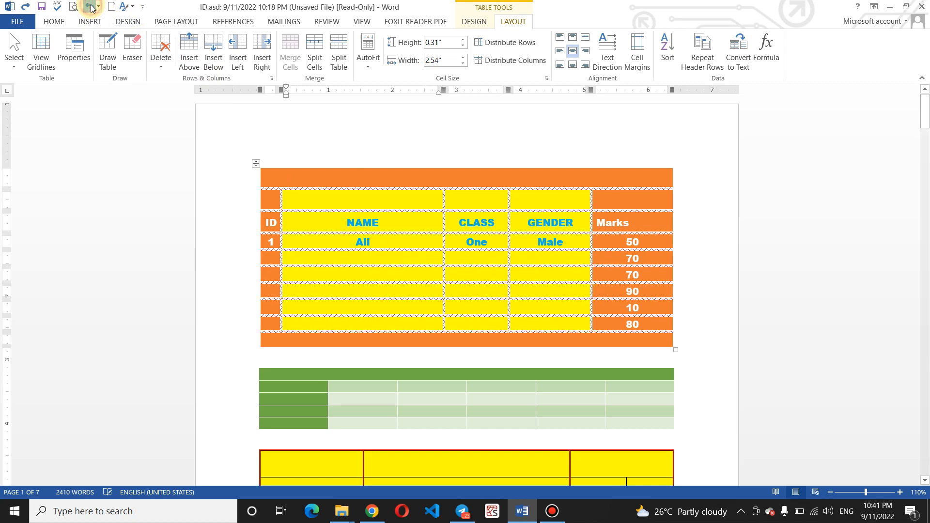
pyautogui.click(90, 6)
pyautogui.click(90, 6)
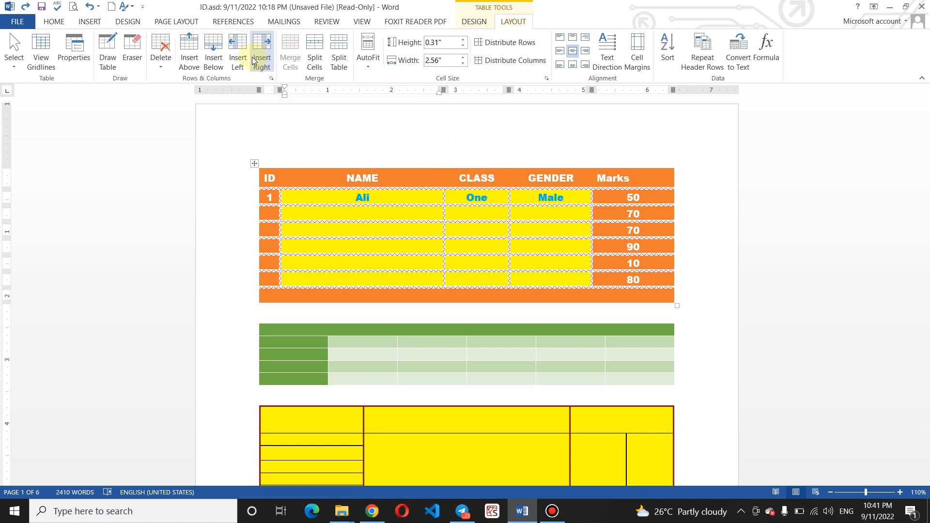
# Insert a column immediately right of the NAME column and head it "F/name"
pyautogui.click(268, 54)
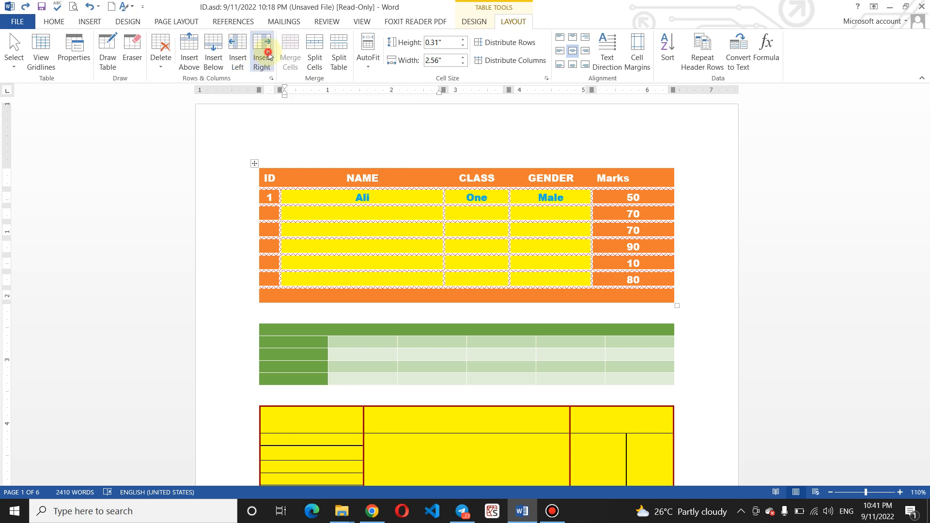
pyautogui.click(453, 178)
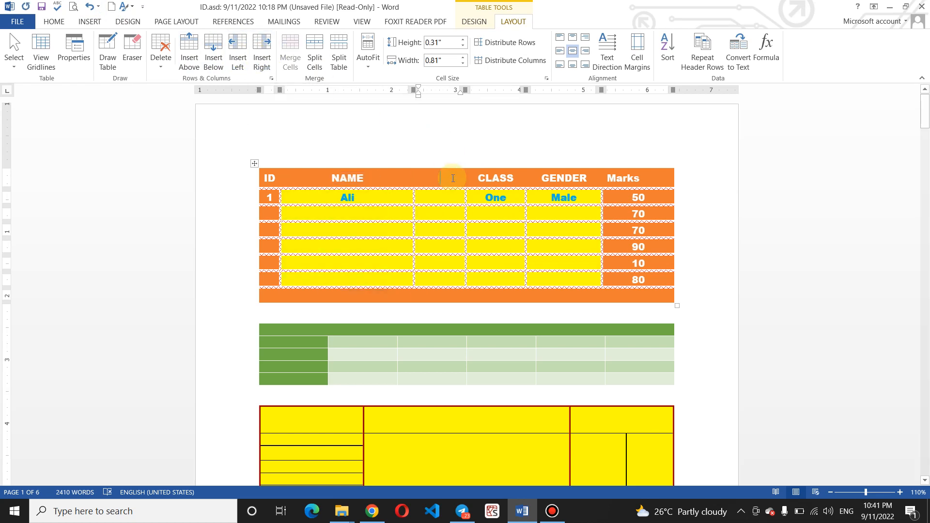
pyautogui.write('F/name')
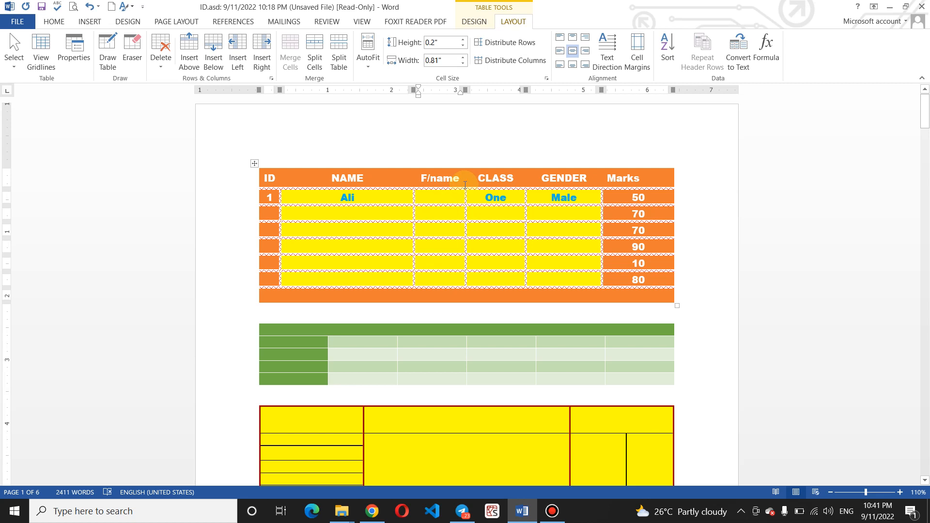
# Widen the F/name column to about 1.01" while leaving the CLASS column wide enough for its heading on one line
pyautogui.moveTo(464, 184); pyautogui.dragTo(499, 194)
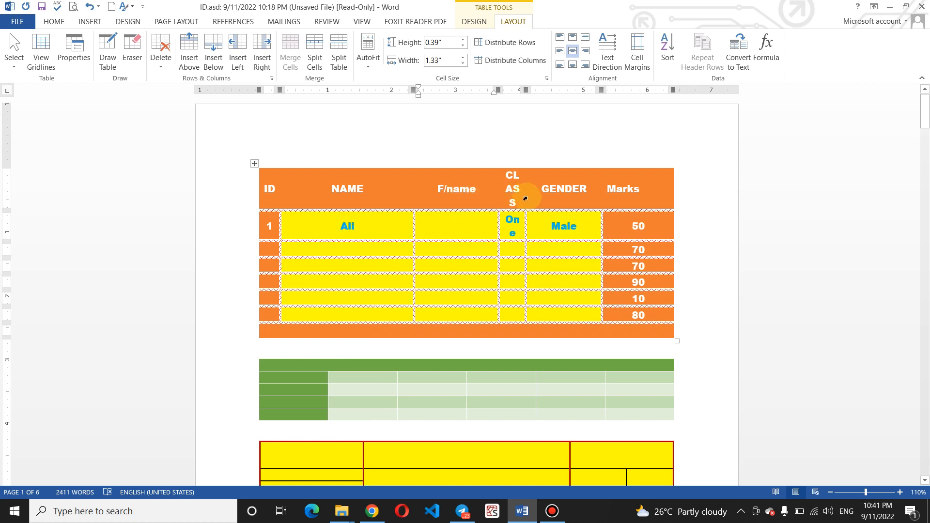
pyautogui.moveTo(524, 197); pyautogui.dragTo(538, 198)
pyautogui.click(520, 218)
pyautogui.click(92, 6)
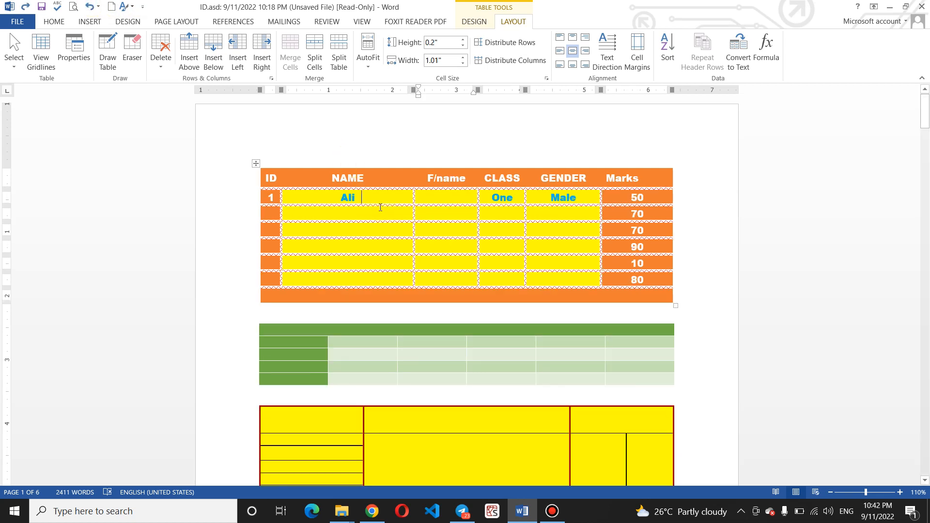
# Insert a blank column left of the F/name column and another one left of the NAME column
pyautogui.click(241, 63)
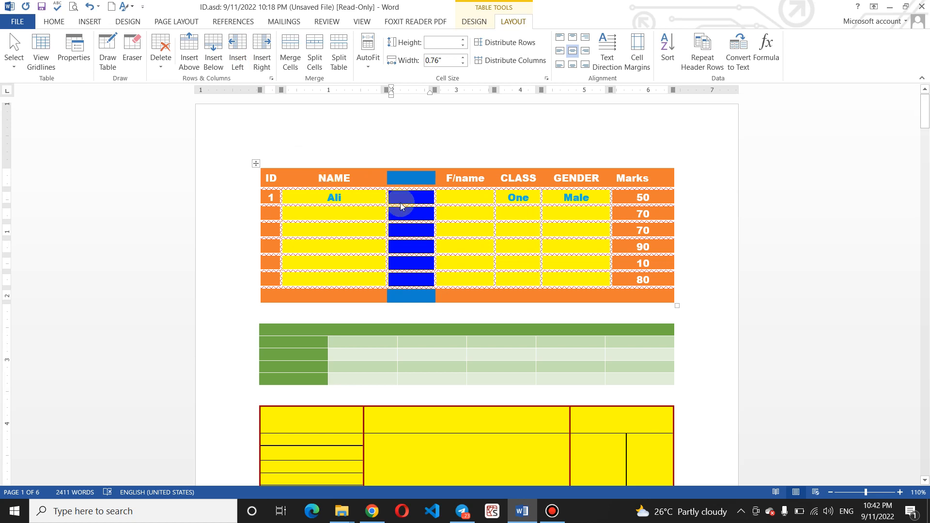
pyautogui.click(352, 186)
pyautogui.click(354, 196)
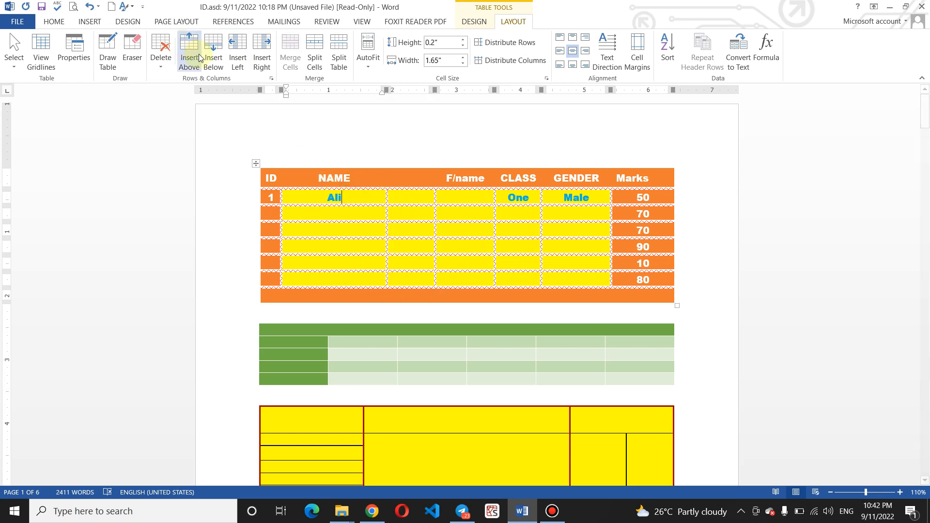
pyautogui.click(240, 60)
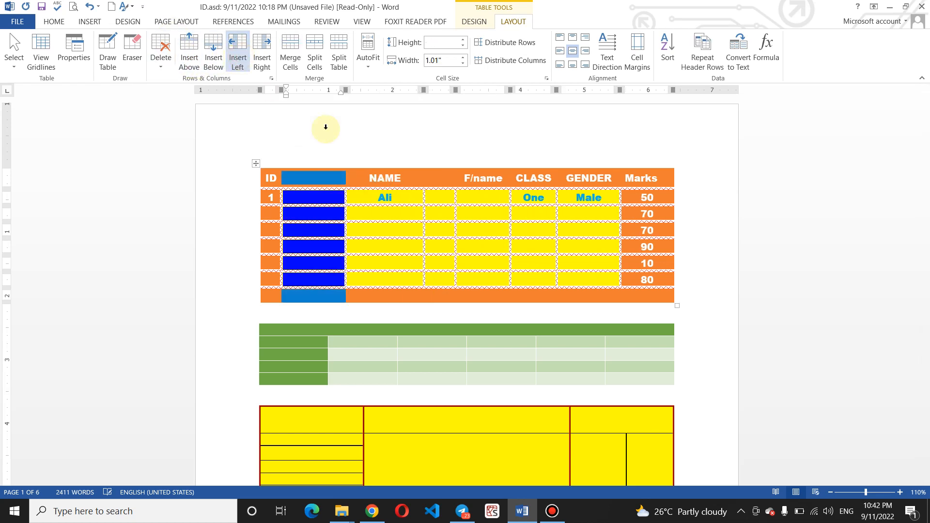
# Head the blank column between ID and NAME "RNo"
pyautogui.click(335, 195)
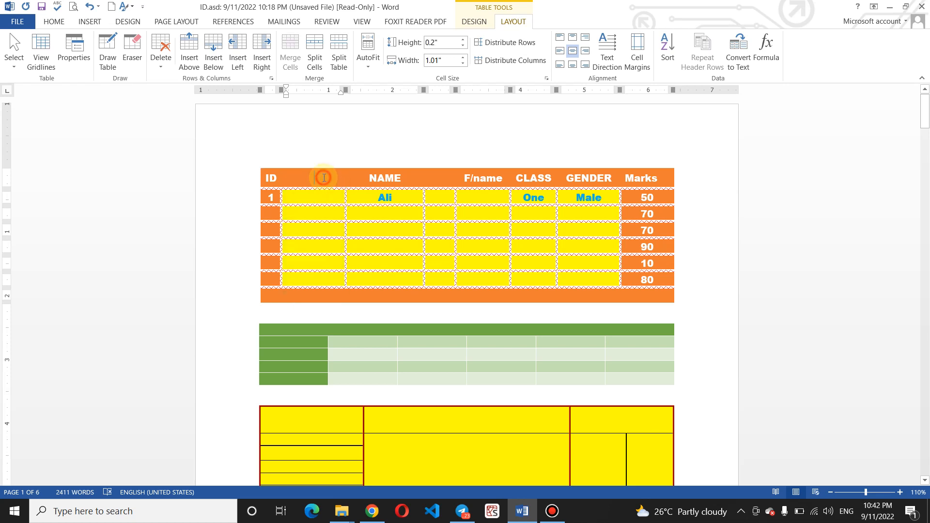
pyautogui.write('Ro')
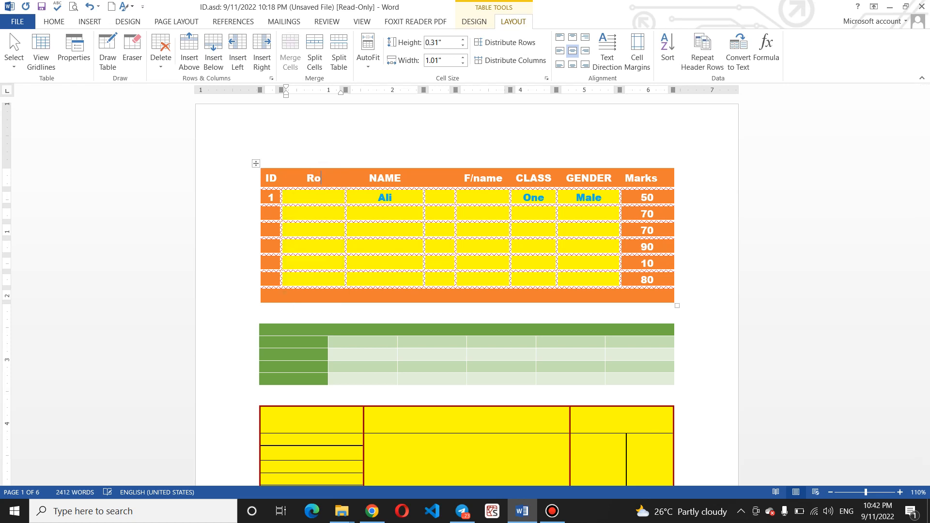
pyautogui.click(323, 178)
pyautogui.write('NB')
pyautogui.click(325, 176)
pyautogui.press('BackSpace')
pyautogui.press('BackSpace')
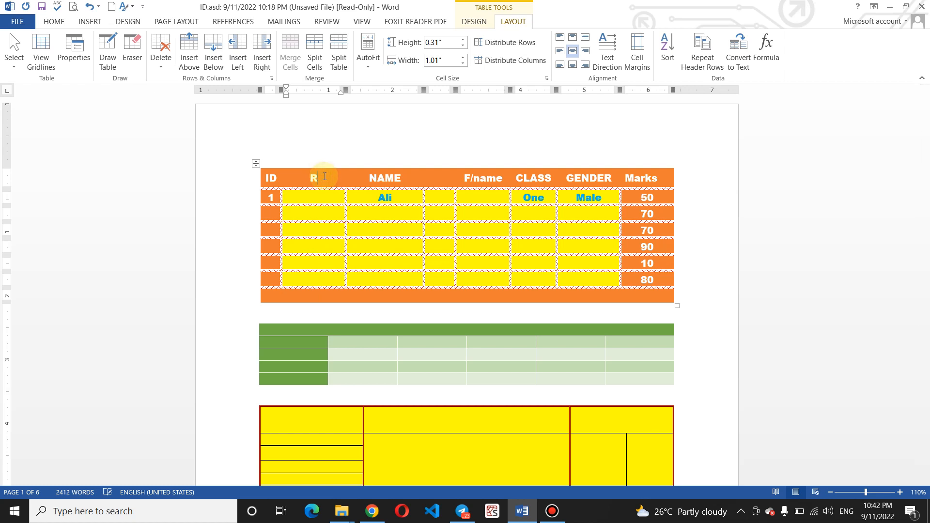
pyautogui.write('No')
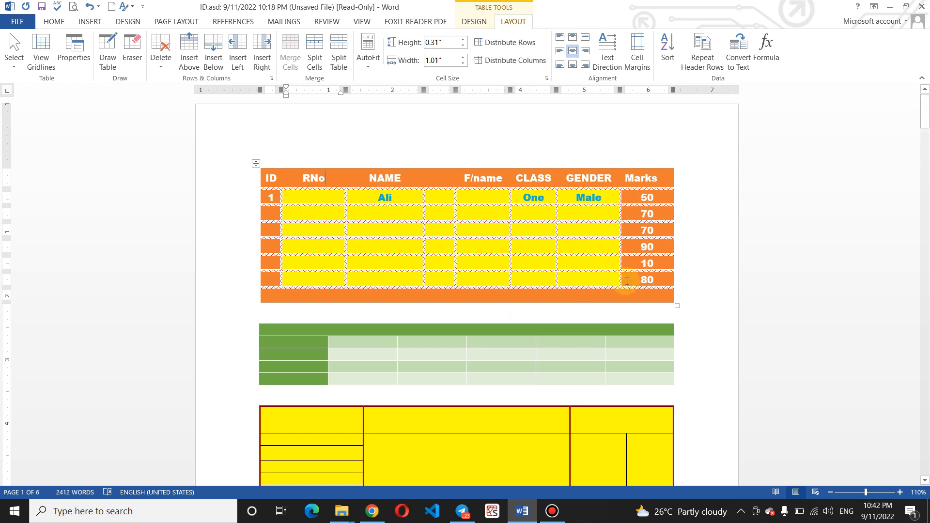
pyautogui.moveTo(608, 277); pyautogui.dragTo(271, 278)
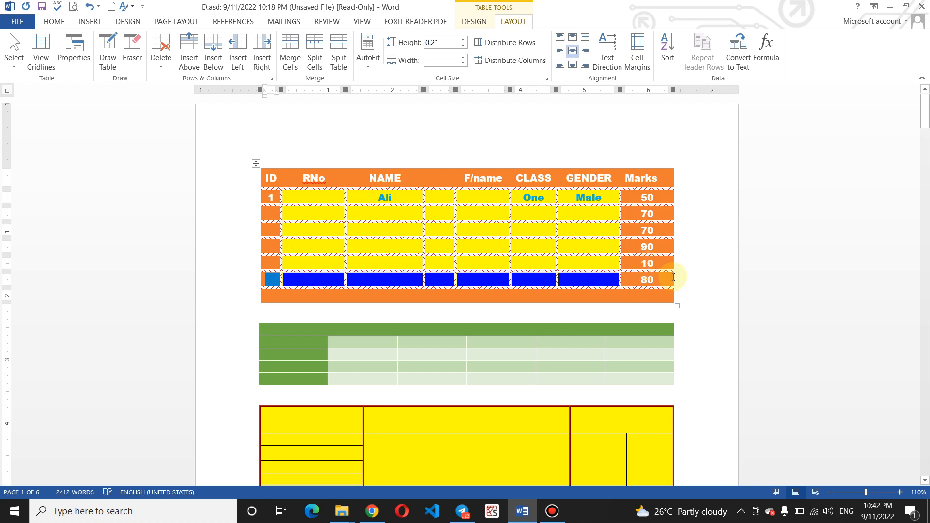
pyautogui.click(641, 283)
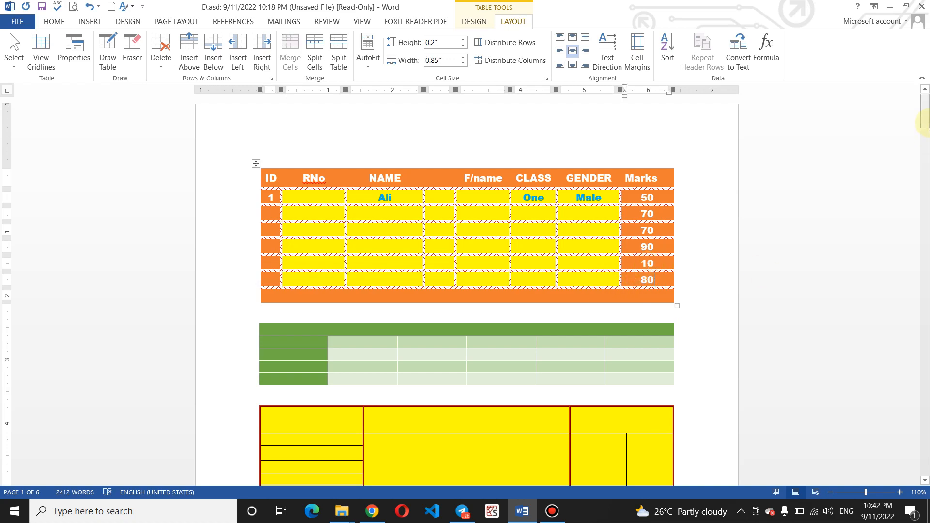
# Add a page break after the last paragraph of the document to start a new page
pyautogui.moveTo(925, 116); pyautogui.dragTo(925, 462)
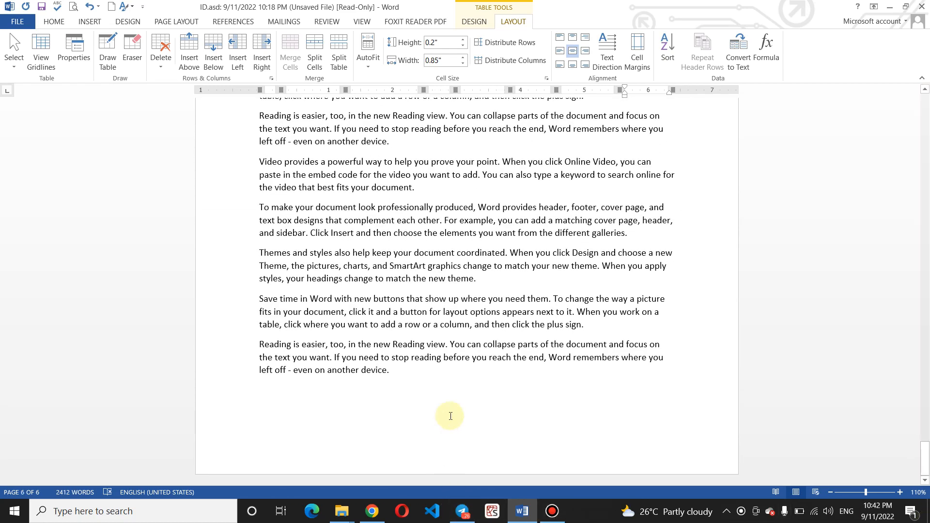
pyautogui.click(430, 377)
pyautogui.hotkey('ctrl', 'Return')
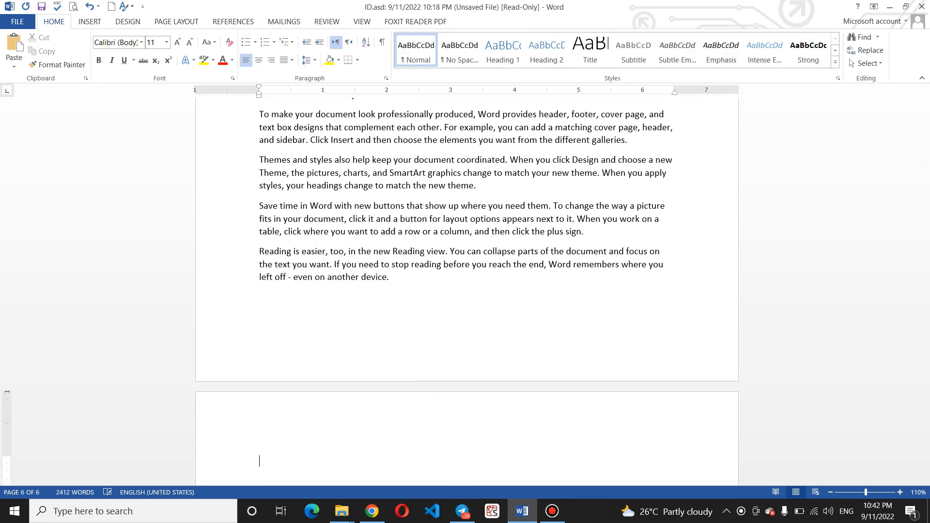
# Insert a table of 5 columns by 8 rows on the new last page
pyautogui.click(90, 22)
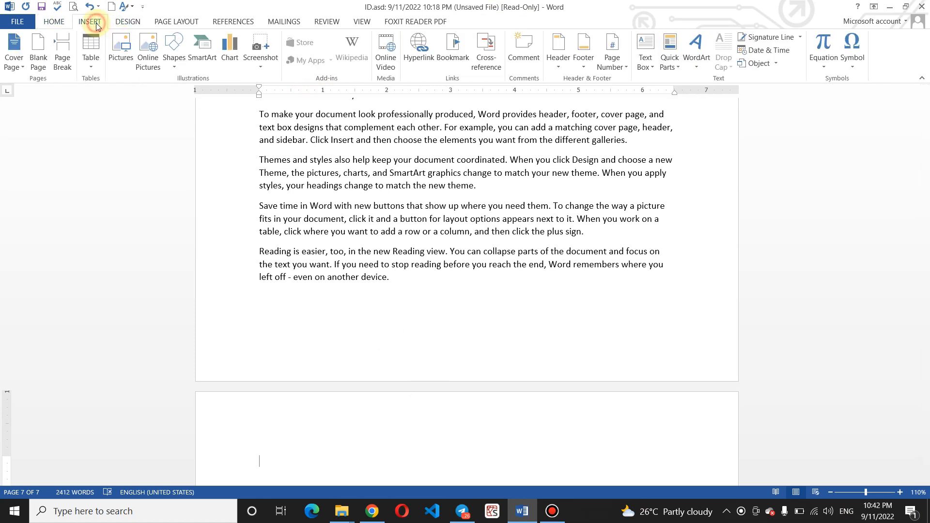
pyautogui.click(90, 65)
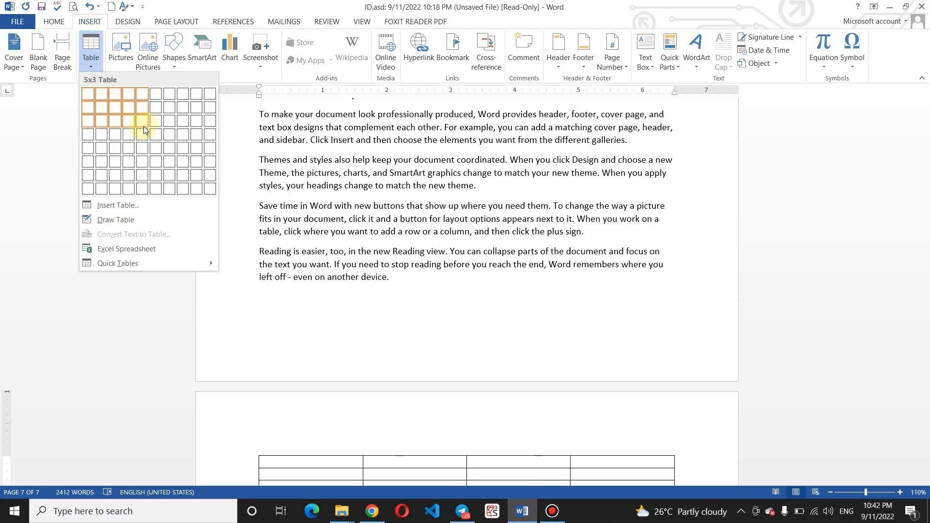
pyautogui.click(142, 189)
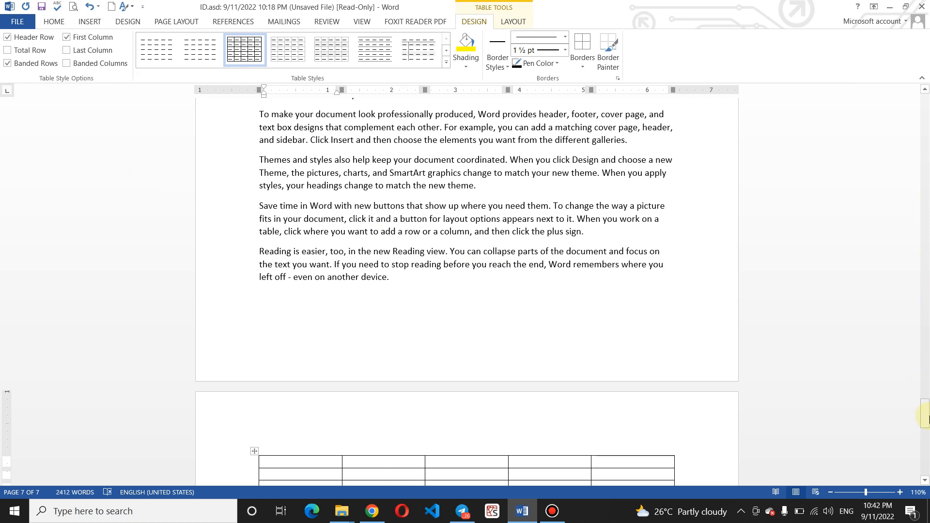
# Merge the first two cells in the top row of the new table
pyautogui.moveTo(925, 415); pyautogui.dragTo(925, 429)
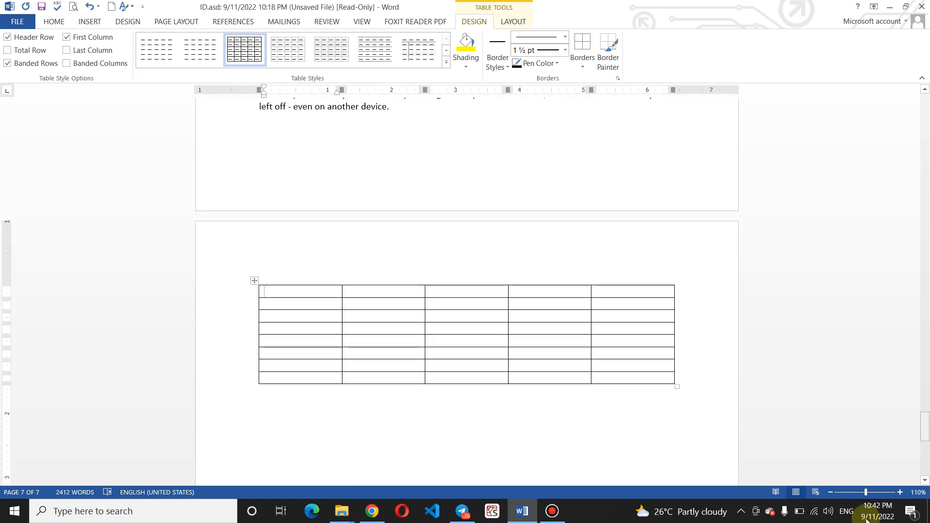
pyautogui.click(873, 494)
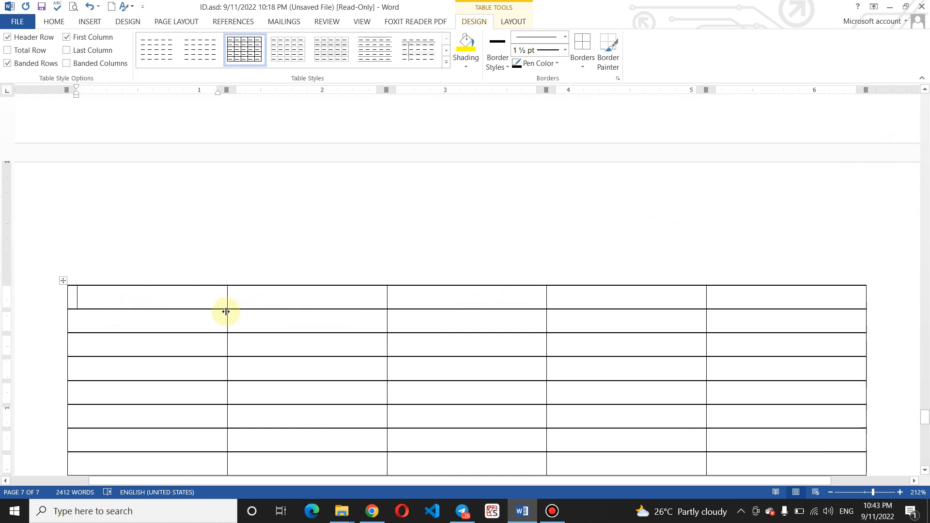
pyautogui.moveTo(252, 296); pyautogui.dragTo(210, 297)
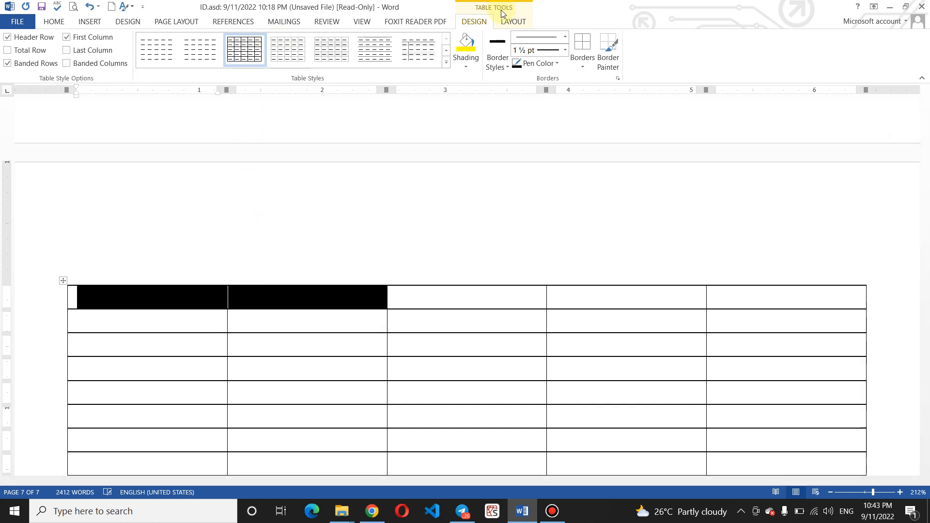
pyautogui.click(511, 21)
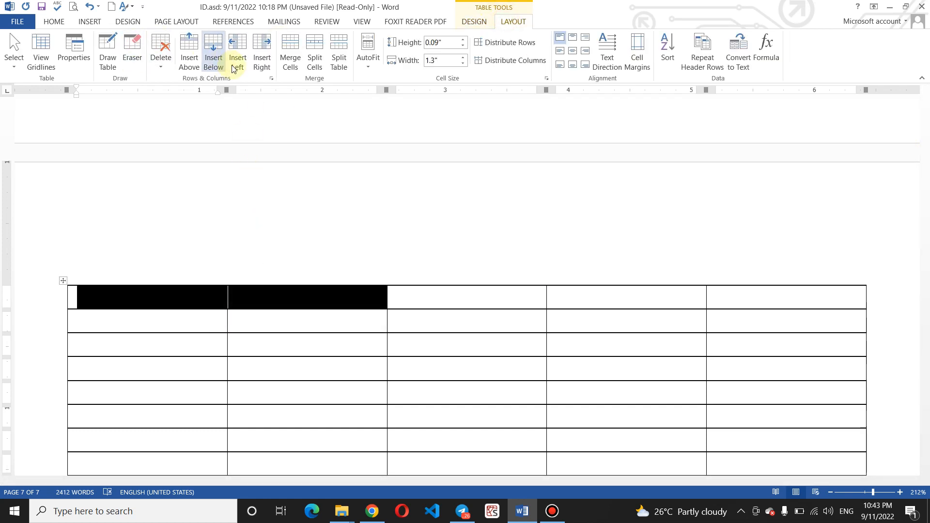
pyautogui.click(291, 62)
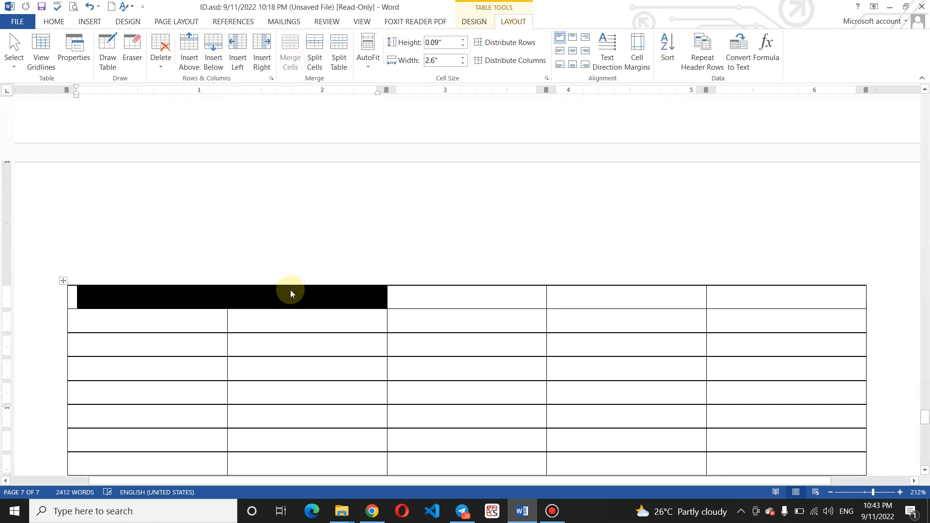
# Enter the text "Your Full Name" in the merged cell of the new table's first row
pyautogui.click(279, 297)
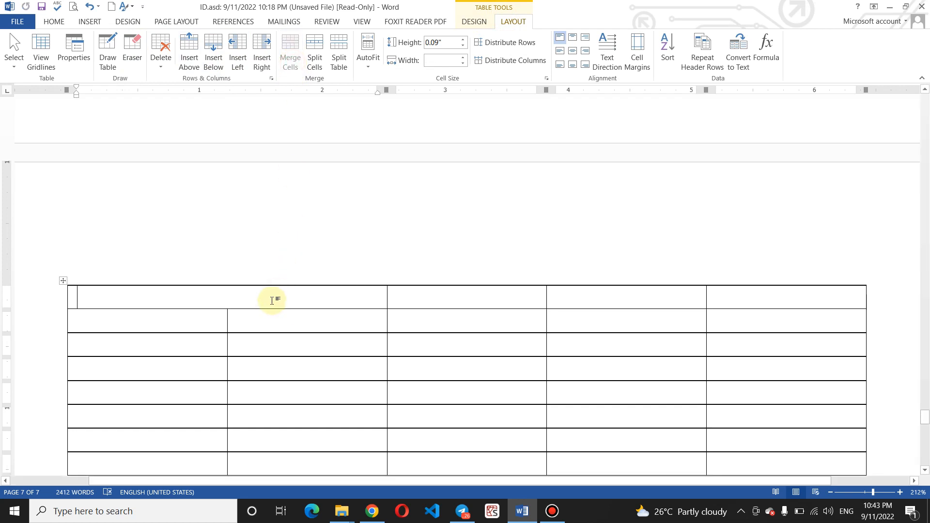
pyautogui.write('F')
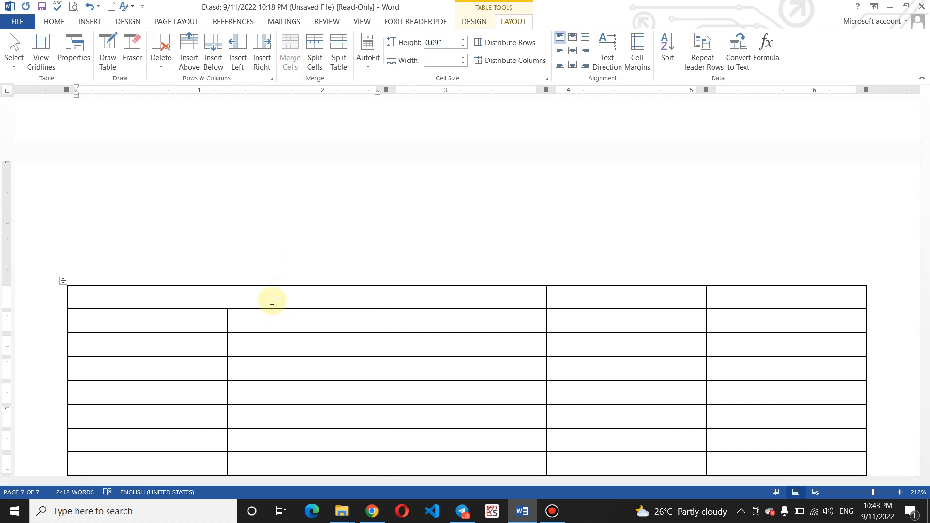
pyautogui.write('Your Ful')
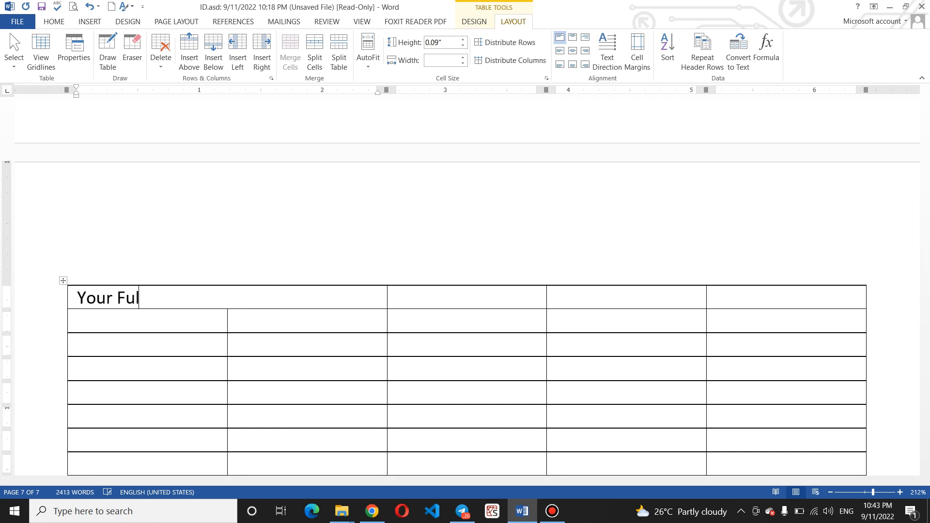
pyautogui.write('l Name')
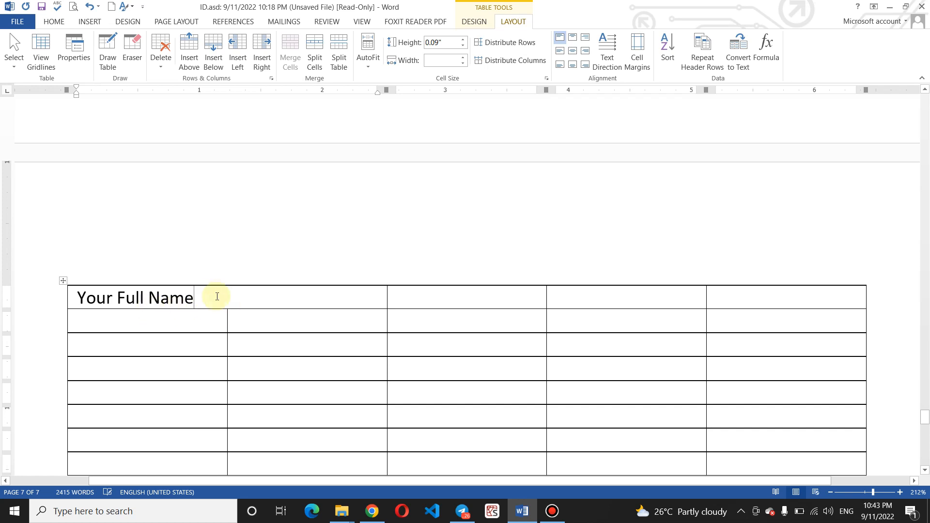
# Enter "First Name" and "Last Name" in the first two cells of the table's second row
pyautogui.click(150, 330)
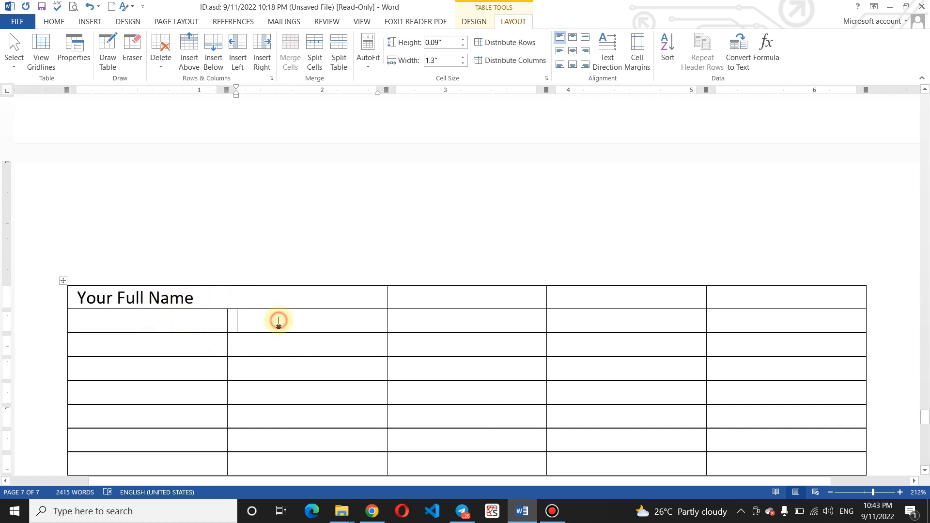
pyautogui.click(107, 325)
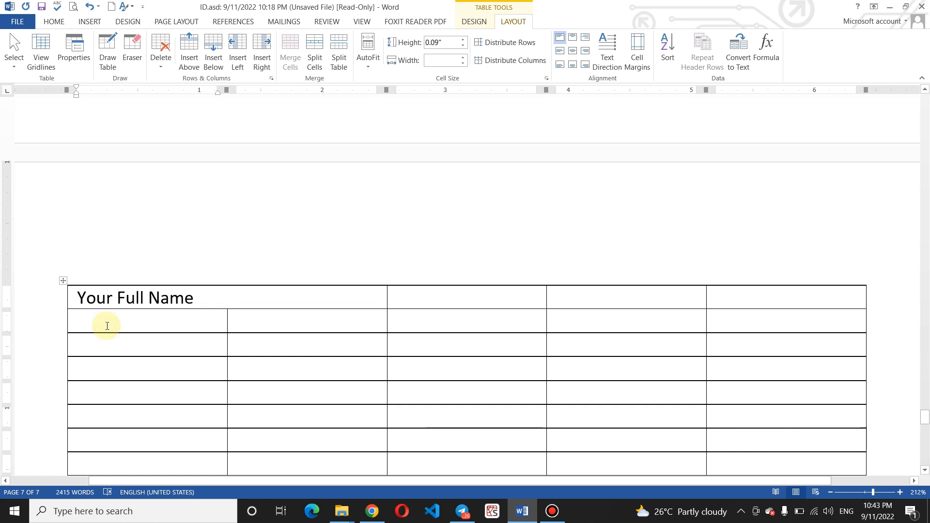
pyautogui.write('Fi')
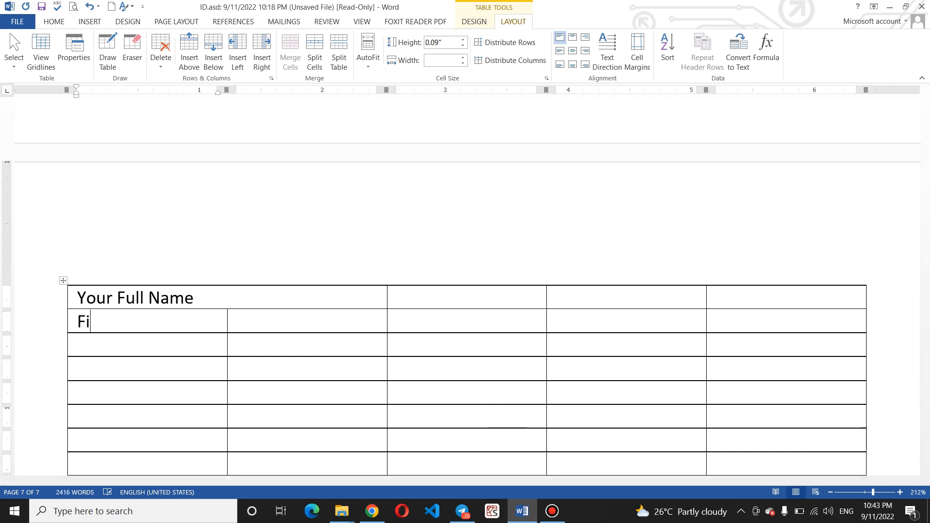
pyautogui.write('stgt NAm')
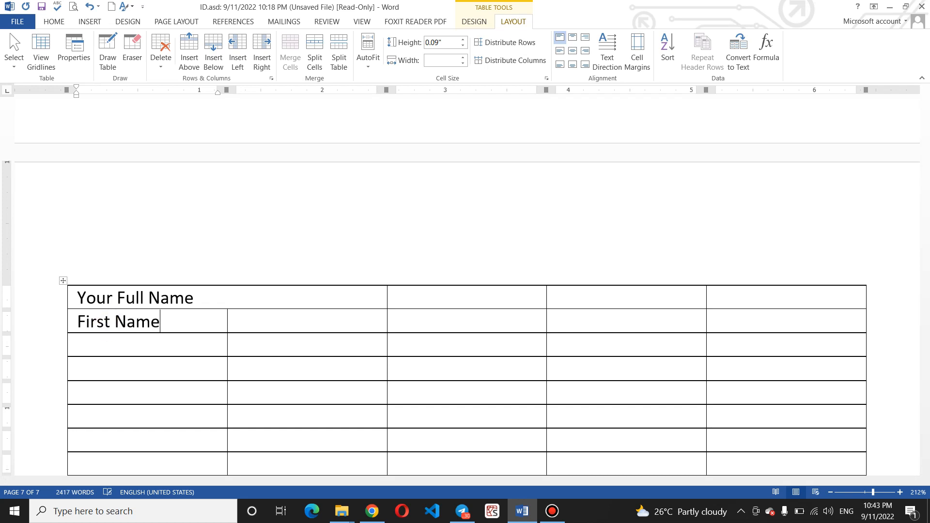
pyautogui.write('La')
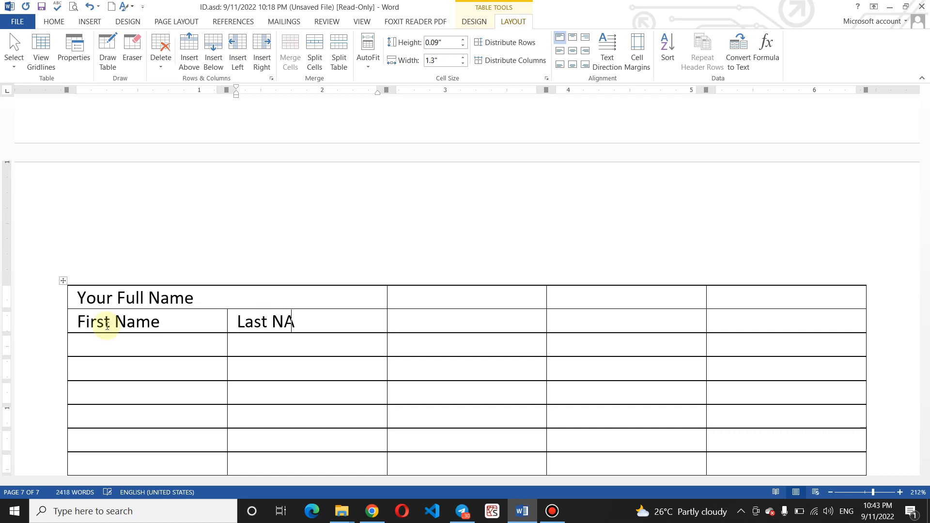
pyautogui.write('st NA')
pyautogui.press('BackSpace')
pyautogui.write('ame')
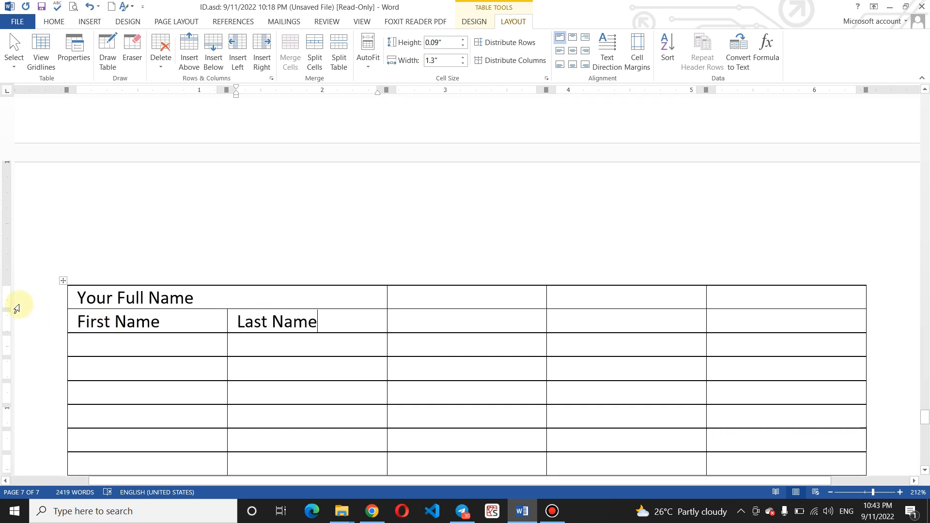
# Align "Your Full Name" to the top center of its cell and increase the first row's height to about 0.31"
pyautogui.click(257, 293)
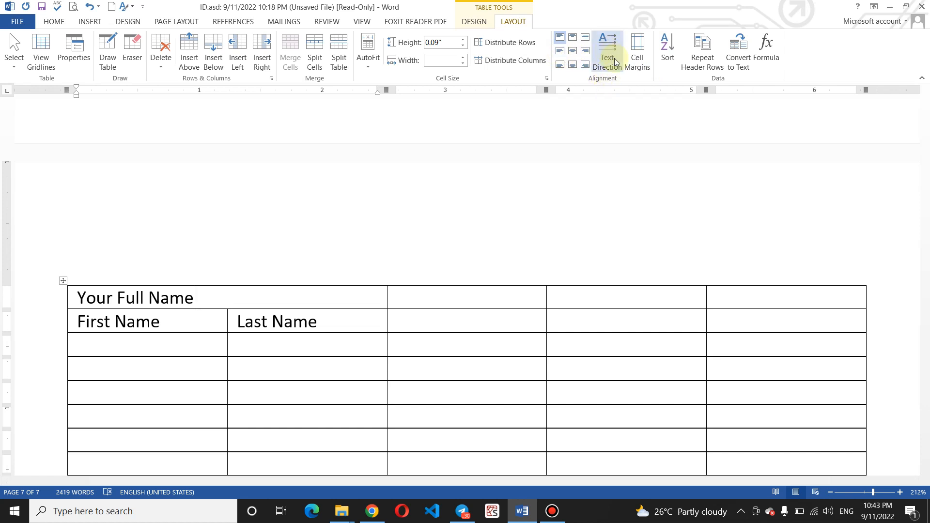
pyautogui.click(571, 39)
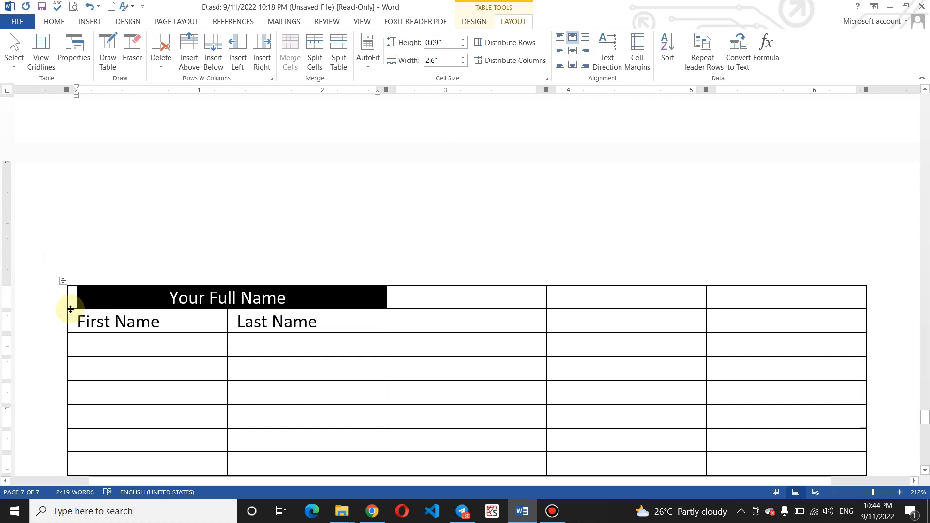
pyautogui.moveTo(71, 309); pyautogui.dragTo(72, 325)
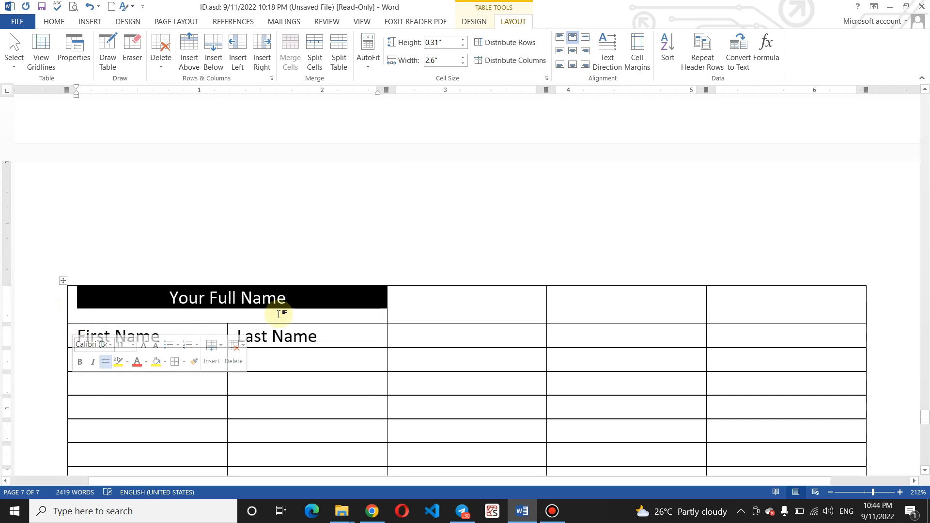
# Center the "Your Full Name" text both horizontally and vertically in the merged cell
pyautogui.doubleClick(281, 302)
pyautogui.click(297, 301)
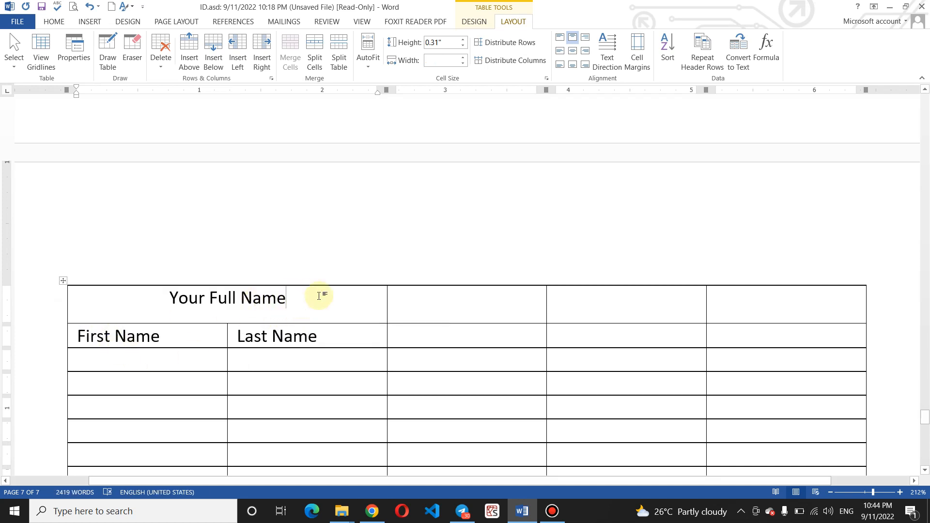
pyautogui.click(572, 58)
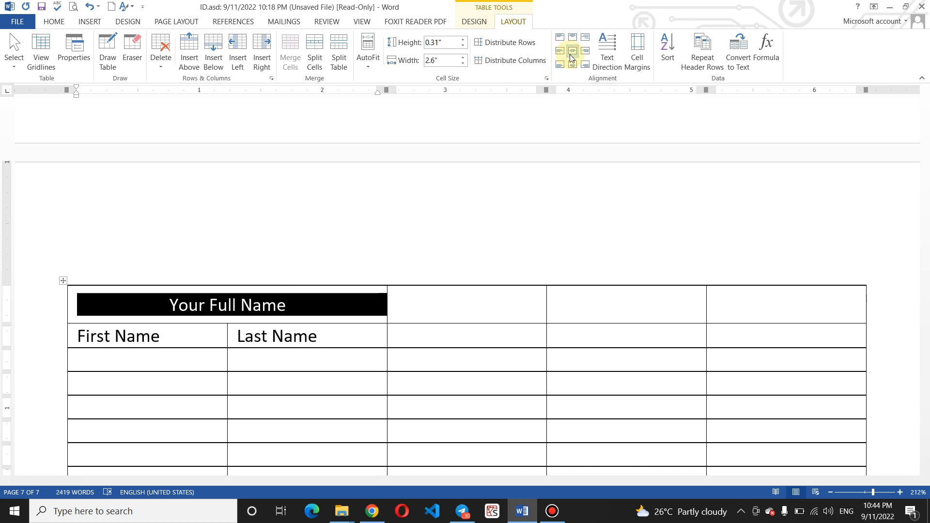
pyautogui.click(334, 307)
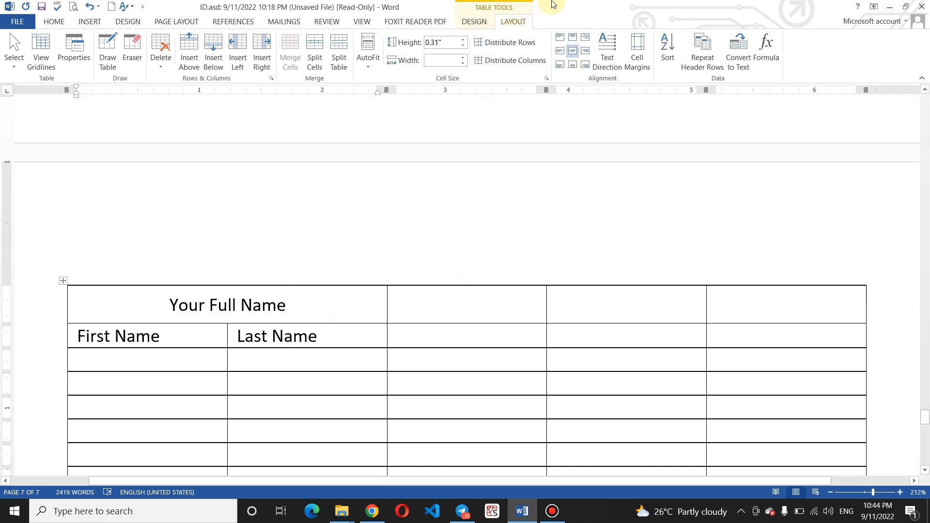
# Align "Your Full Name" center left, switch it to bottom left, and increase the first row's height to about 0.49"
pyautogui.click(559, 52)
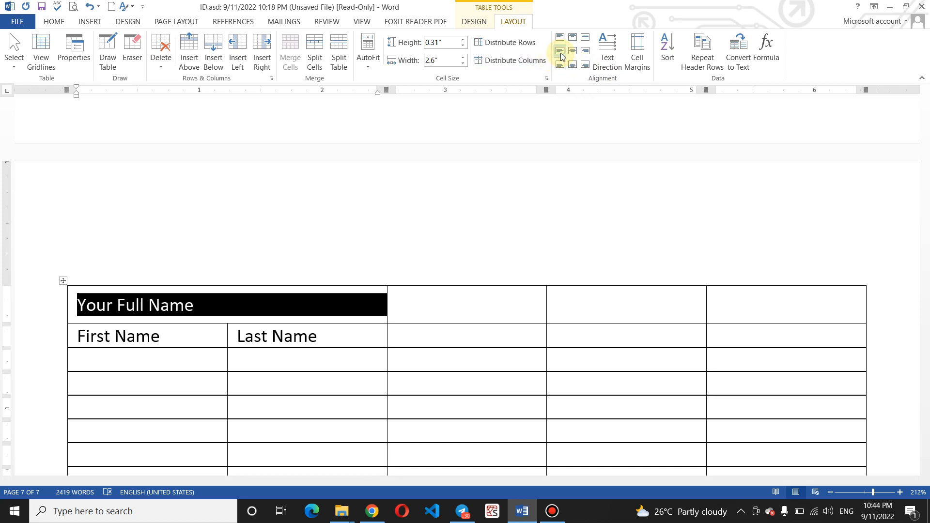
pyautogui.click(564, 66)
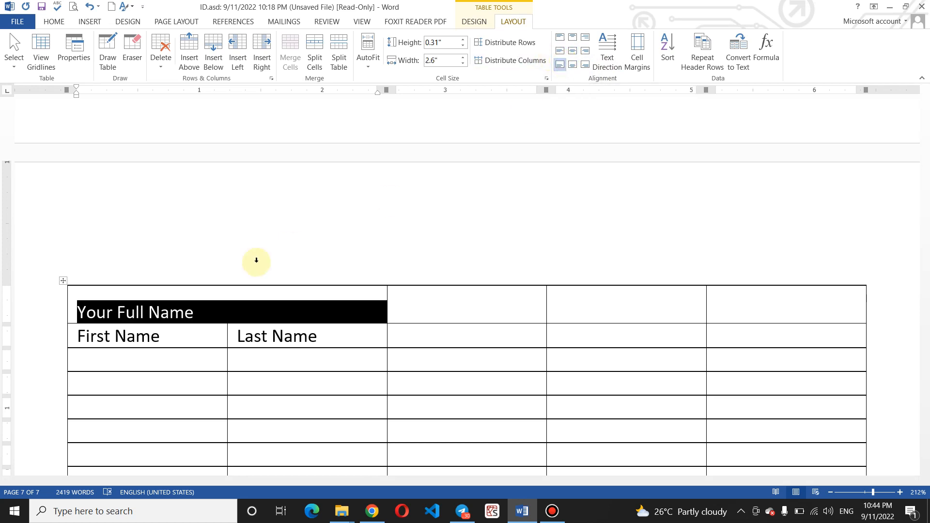
pyautogui.moveTo(61, 319); pyautogui.dragTo(70, 339)
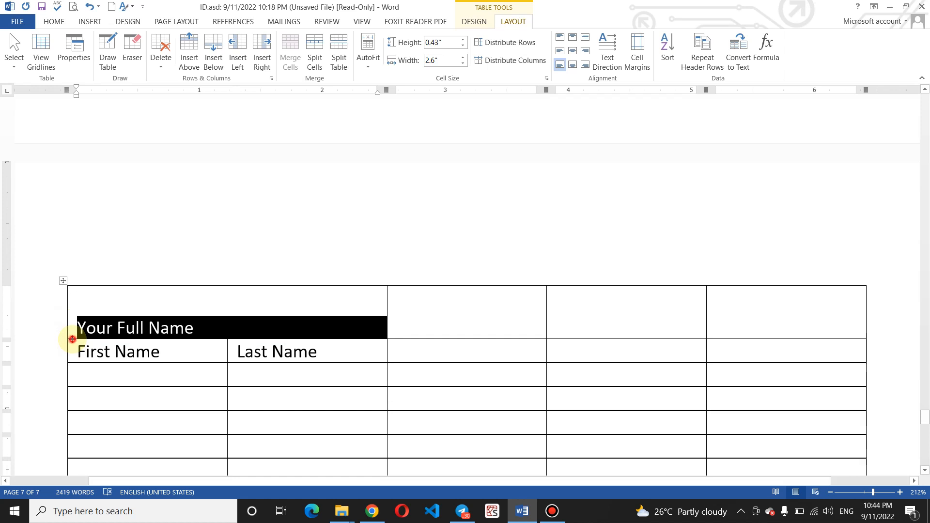
pyautogui.moveTo(72, 339); pyautogui.dragTo(72, 347)
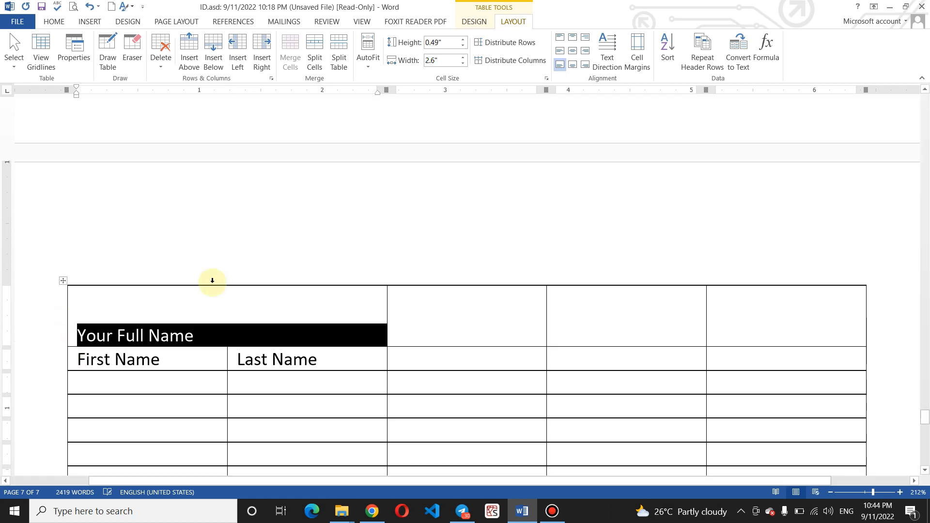
# Try the bottom center, bottom right, center right and top right alignments on "Your Full Name", ending with full centering
pyautogui.click(572, 65)
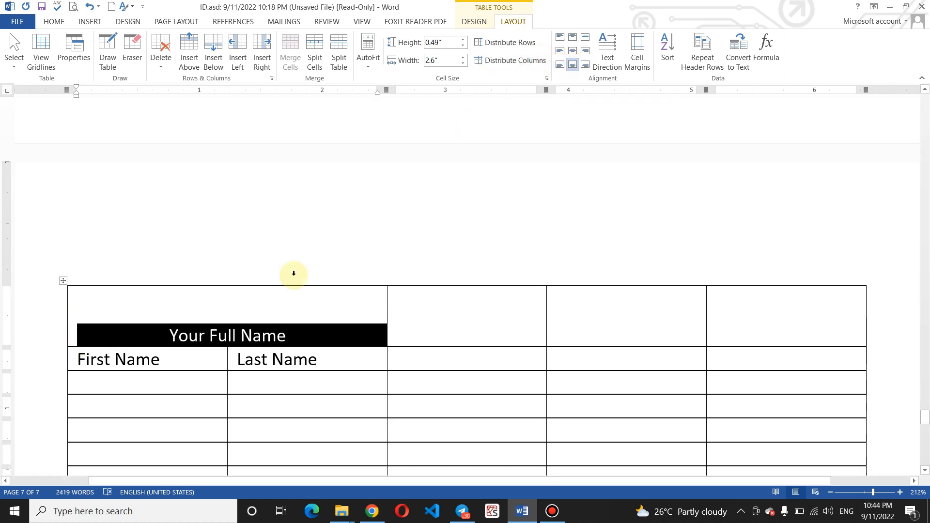
pyautogui.click(248, 304)
pyautogui.click(308, 325)
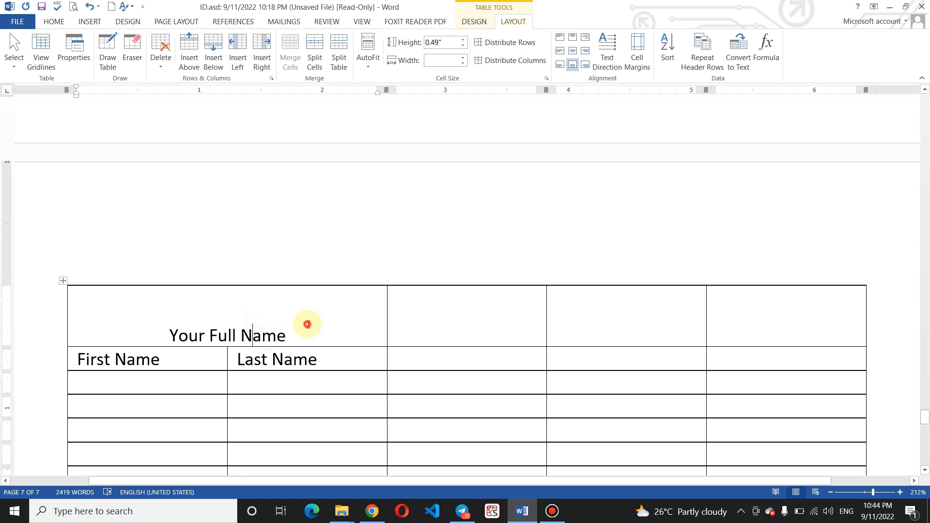
pyautogui.click(584, 65)
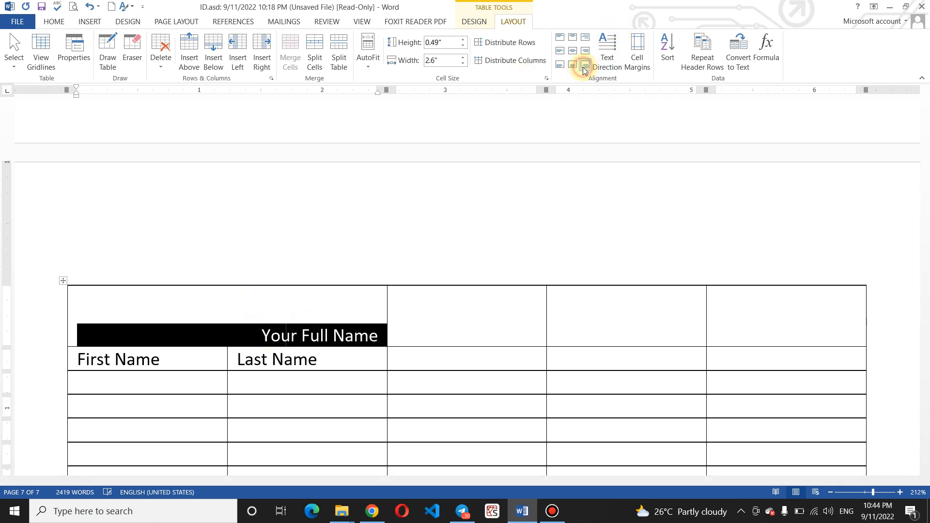
pyautogui.click(586, 52)
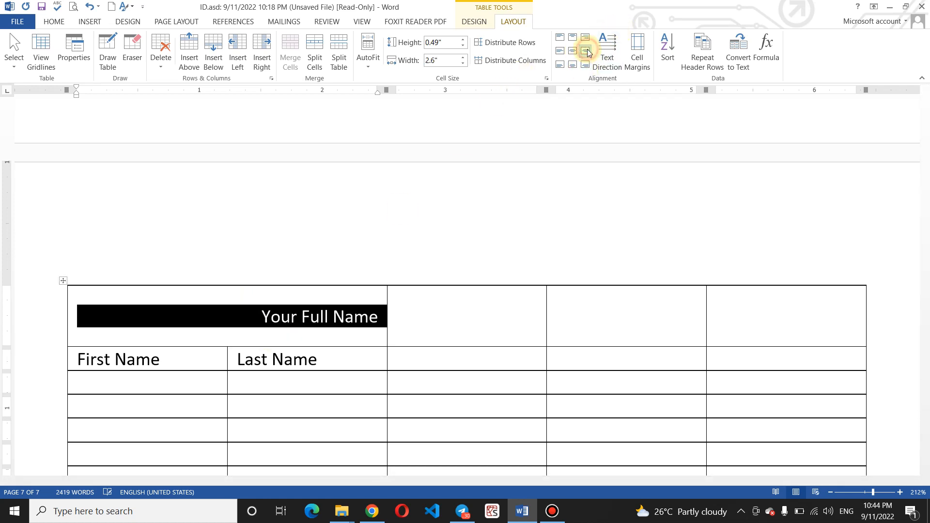
pyautogui.click(587, 39)
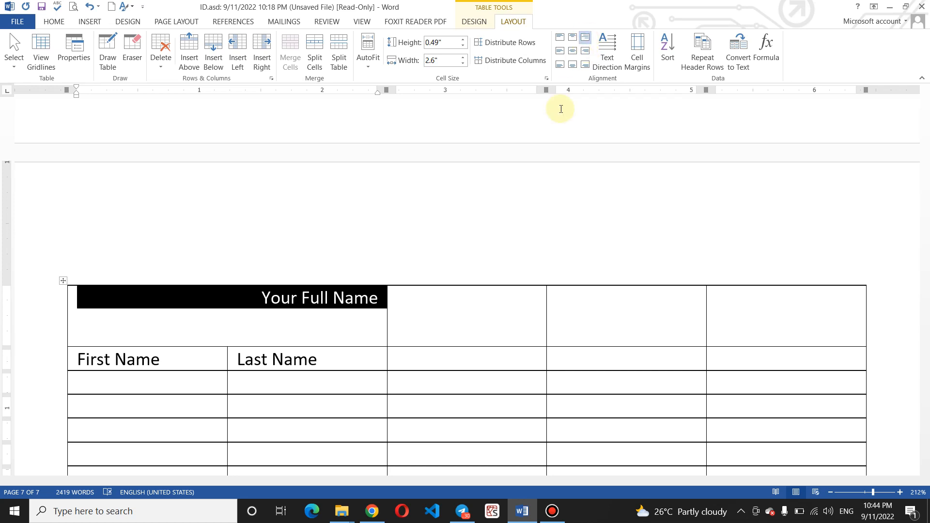
pyautogui.click(572, 52)
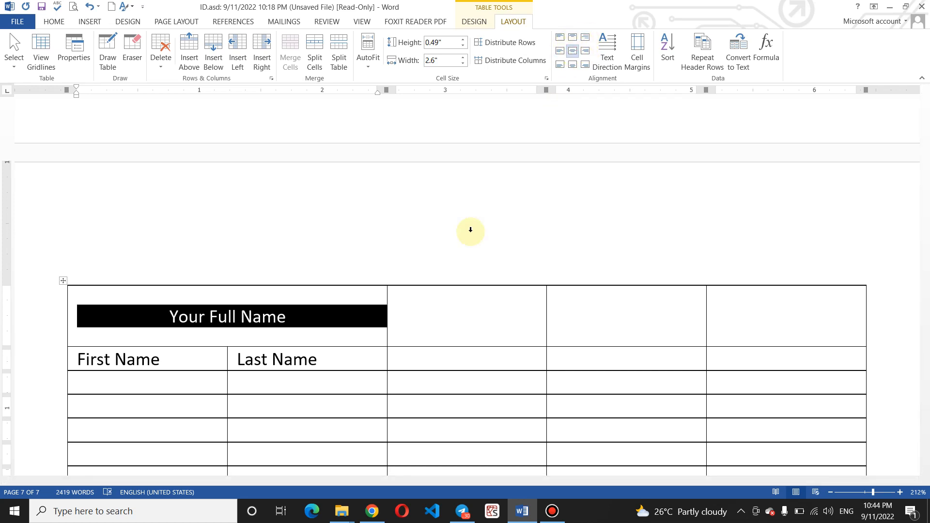
pyautogui.click(312, 315)
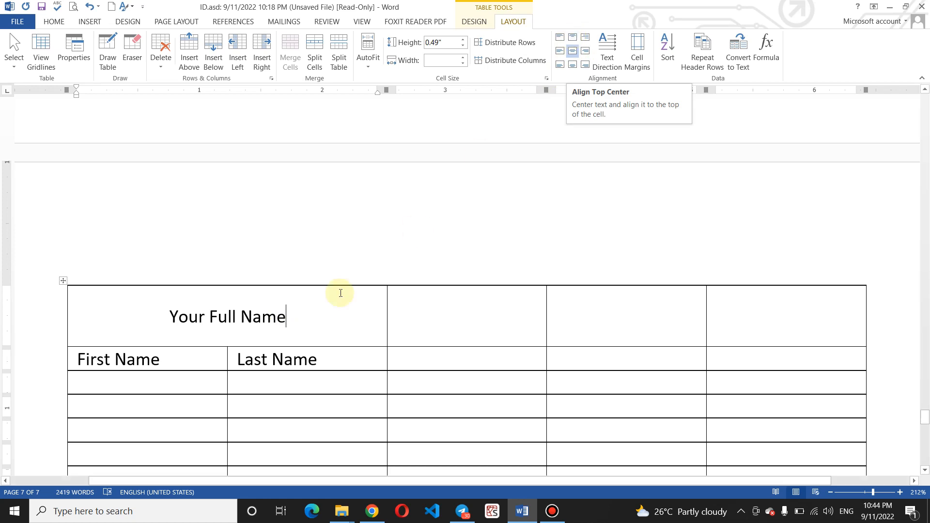
# Align "Your Full Name" to the top center of the merged cell, and return it to the cell's exact center
pyautogui.click(576, 38)
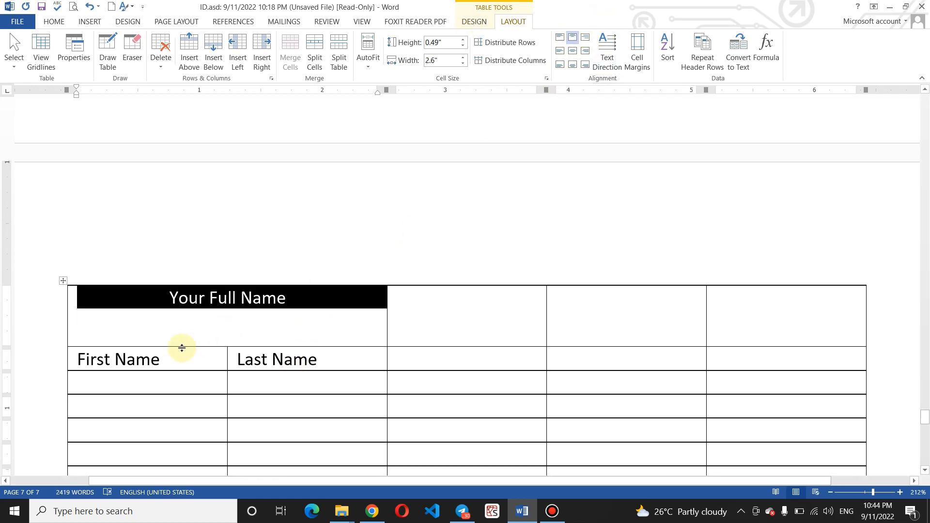
pyautogui.moveTo(182, 348)
pyautogui.mouseDown()
pyautogui.moveTo(182, 310)
pyautogui.moveTo(182, 346)
pyautogui.mouseUp()
pyautogui.click(572, 50)
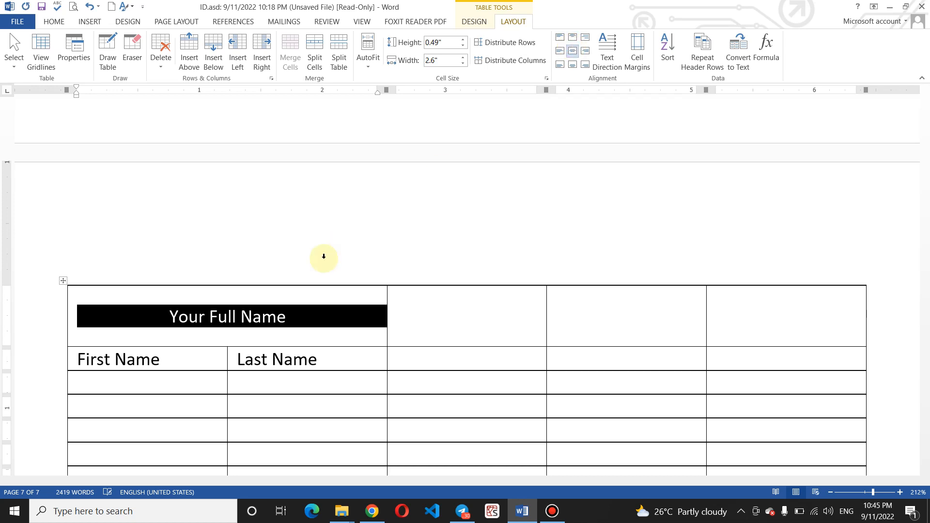
pyautogui.click(291, 323)
# Center the contents of all the table's cells horizontally and vertically
pyautogui.click(485, 305)
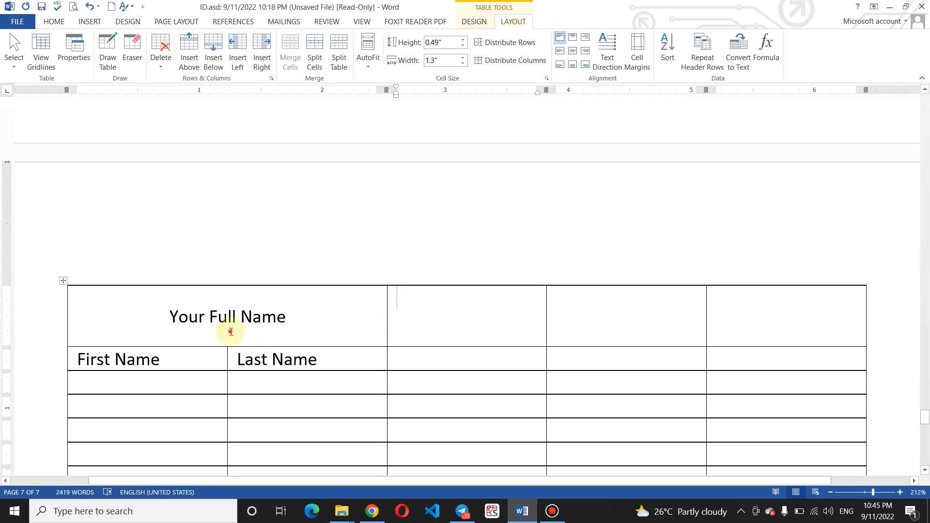
pyautogui.click(65, 280)
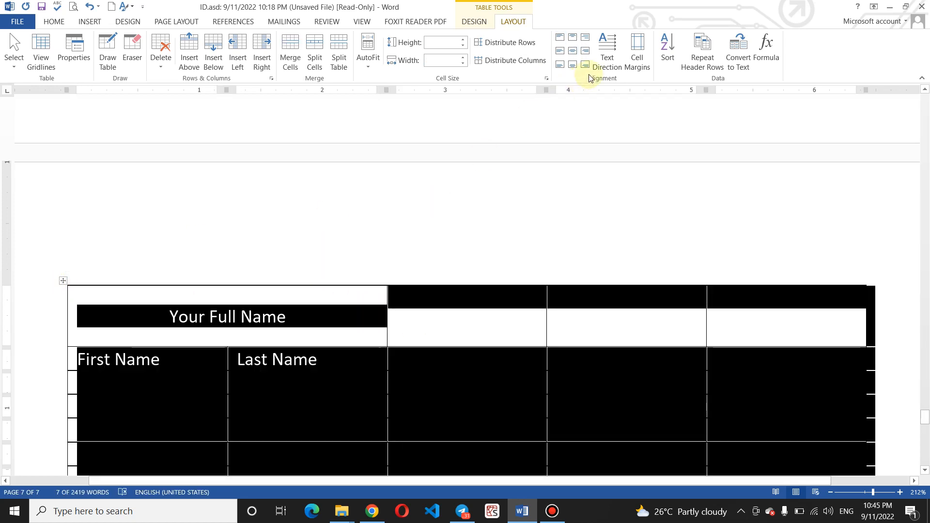
pyautogui.click(573, 56)
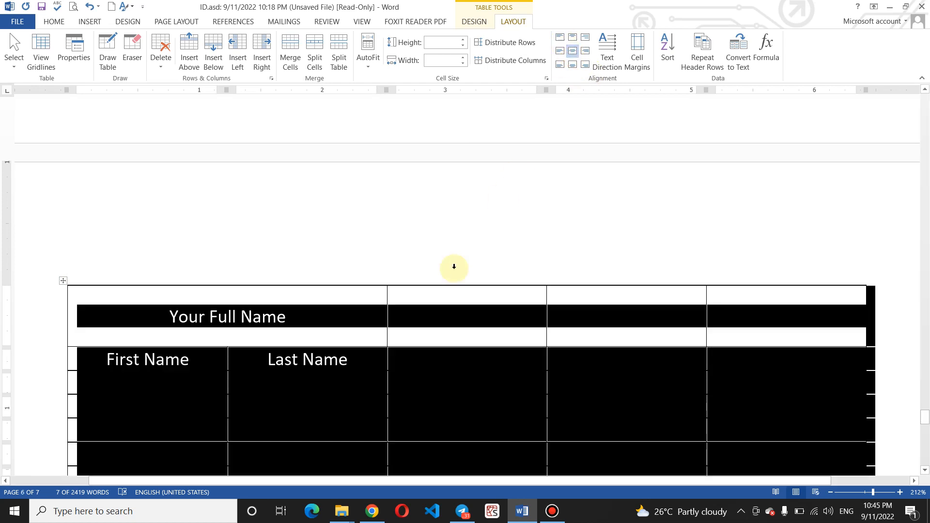
pyautogui.click(317, 401)
# Enter "Country" in the first-row cell next to "Your Full Name"
pyautogui.click(460, 310)
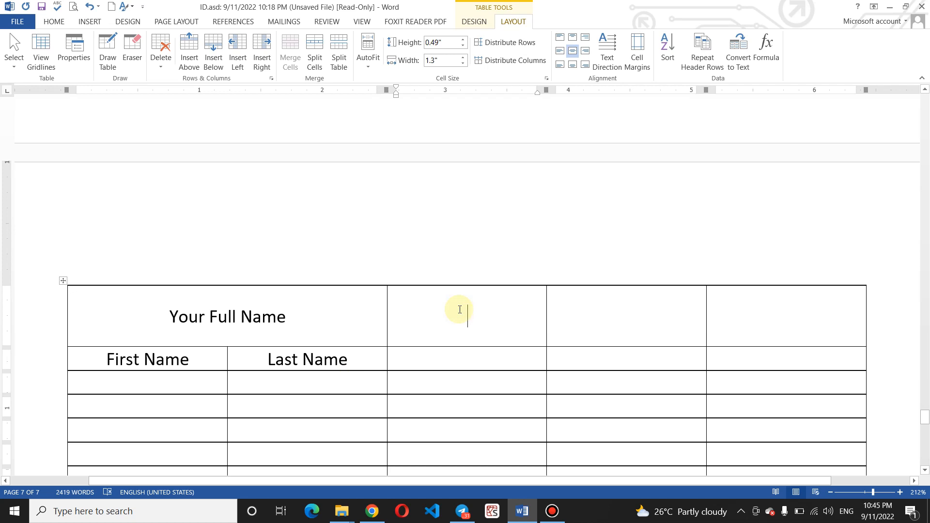
pyautogui.write('Coungtry')
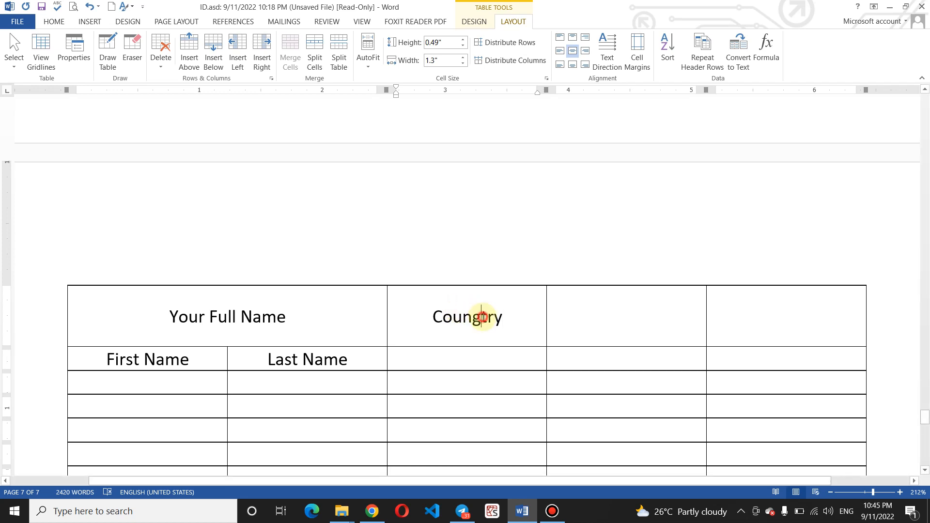
pyautogui.press('BackSpace')
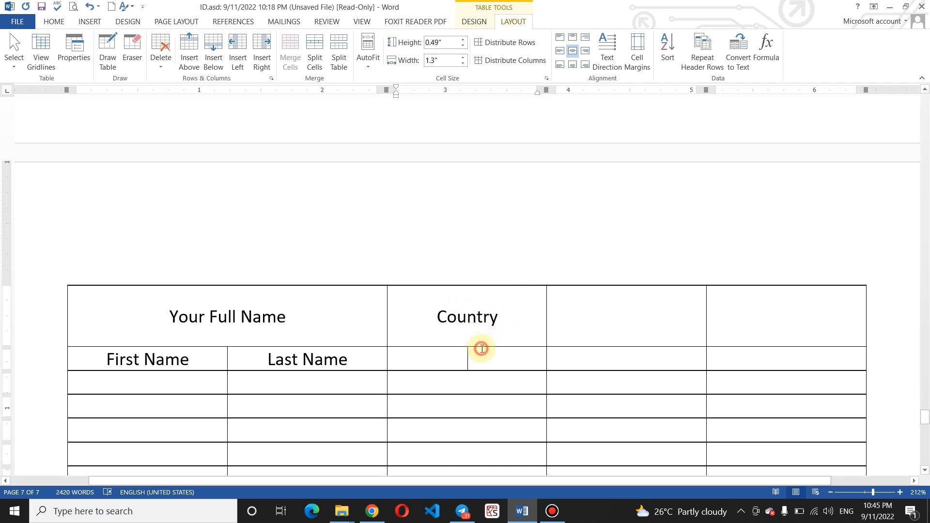
# Align the cells of the column next to "Country" center left, from the first row through the seventh
pyautogui.moveTo(562, 307); pyautogui.dragTo(609, 357)
pyautogui.click(609, 357)
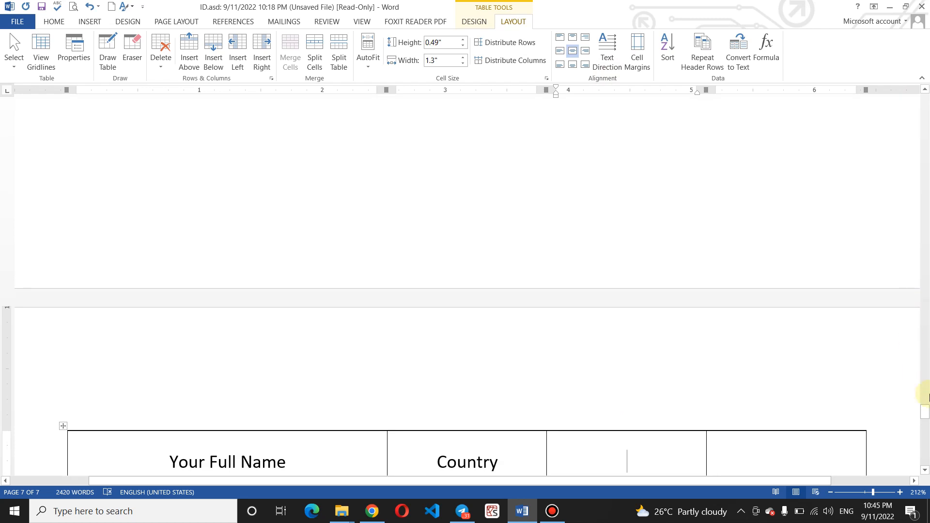
pyautogui.moveTo(926, 419); pyautogui.dragTo(925, 424)
pyautogui.moveTo(593, 285); pyautogui.dragTo(629, 461)
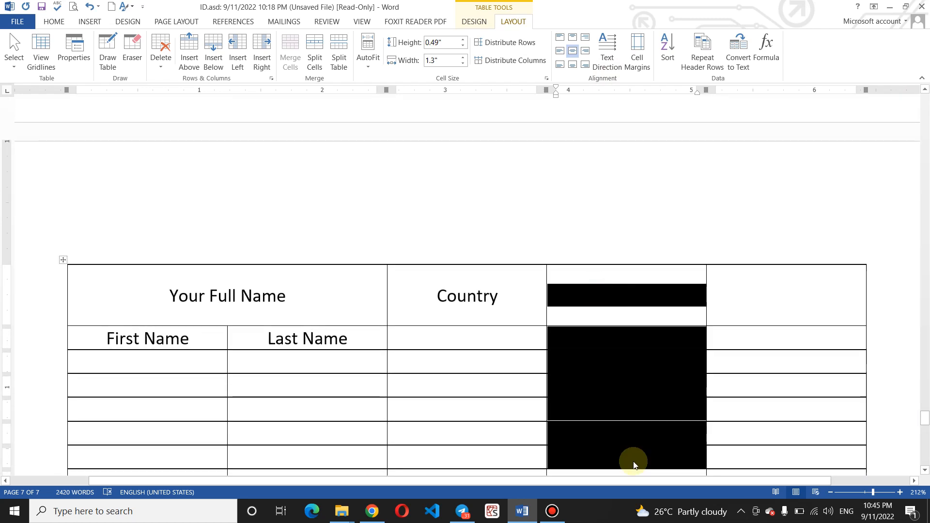
pyautogui.click(560, 51)
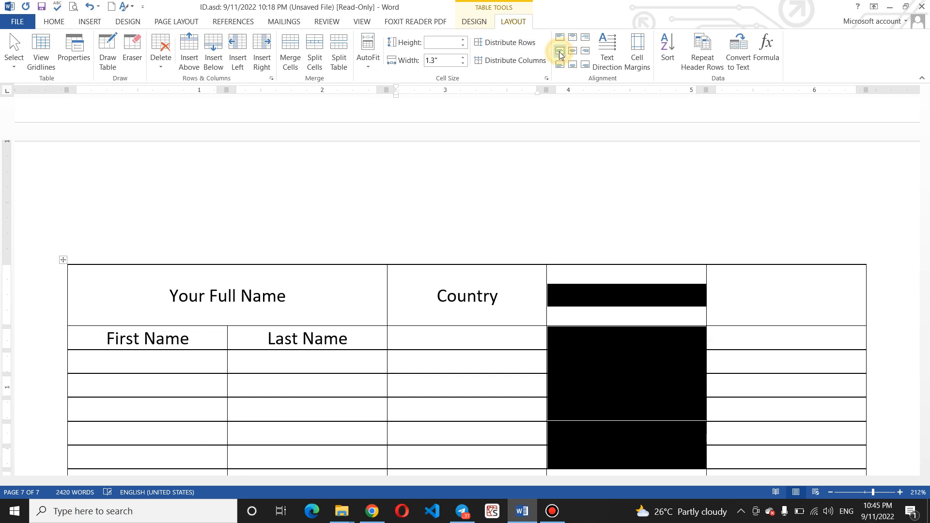
pyautogui.click(565, 319)
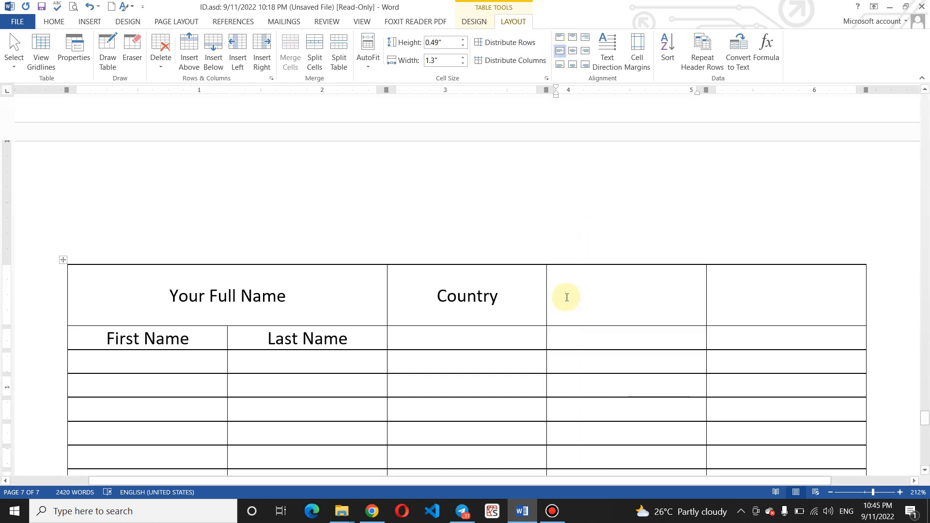
# Enter "Gender" in the first-row cell next to "Country" and "Male" in the cell directly below it
pyautogui.write('Gneder')
pyautogui.press('BackSpace')
pyautogui.press('BackSpace')
pyautogui.press('BackSpace')
pyautogui.press('BackSpace')
pyautogui.press('BackSpace')
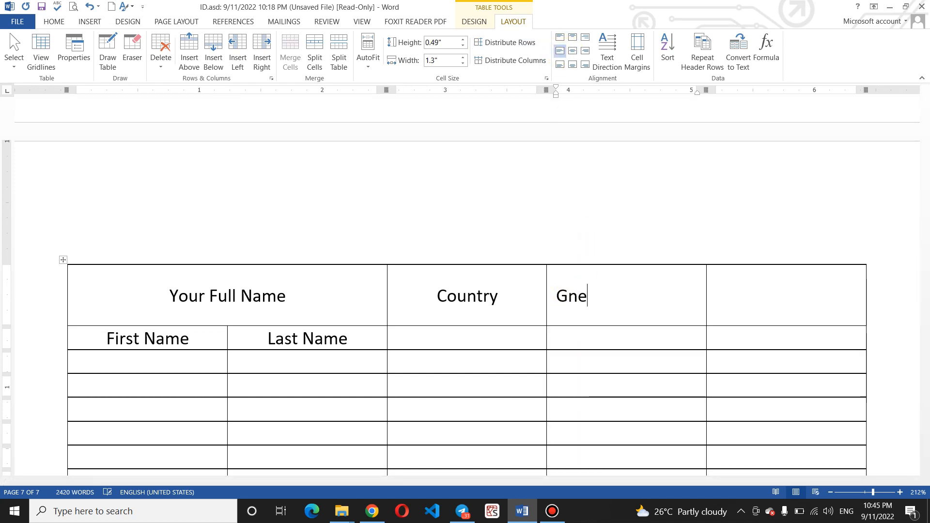
pyautogui.write('ender')
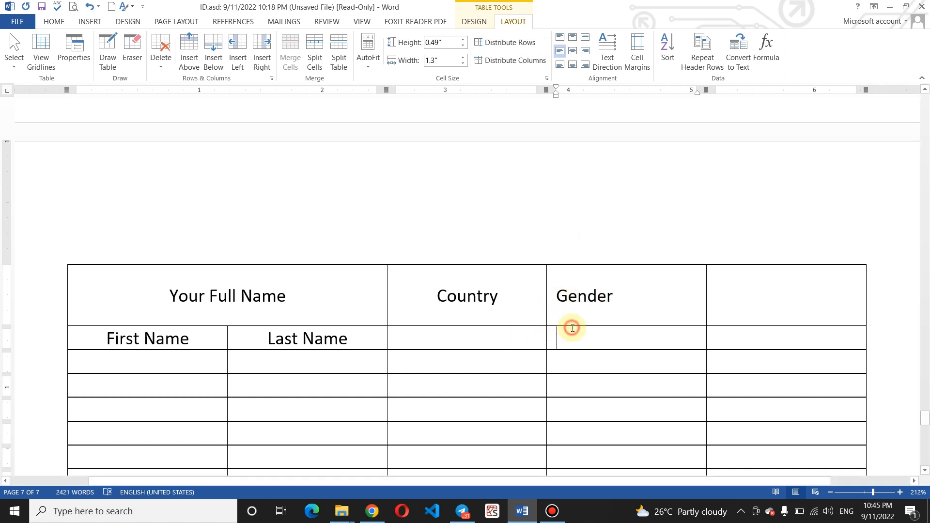
pyautogui.write('Male')
# Center "Gender" horizontally and vertically in its cell
pyautogui.moveTo(618, 301); pyautogui.dragTo(557, 310)
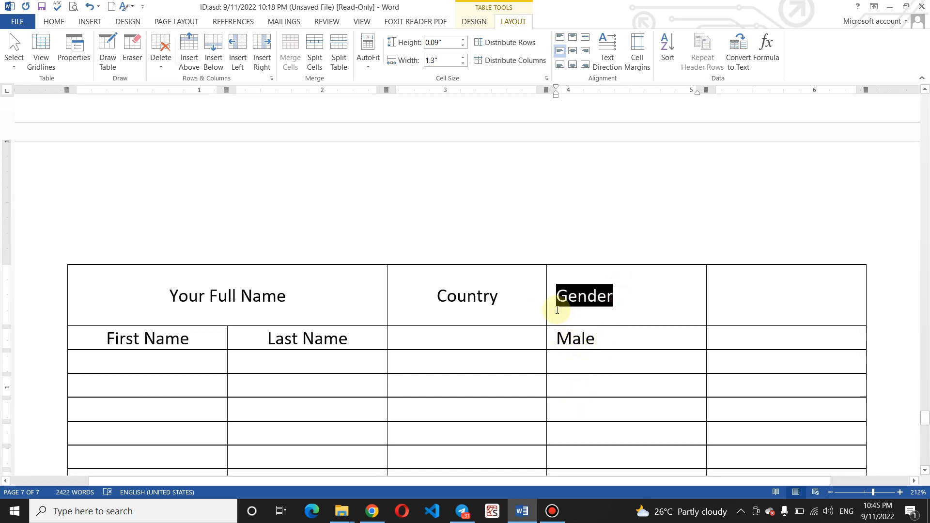
pyautogui.click(572, 50)
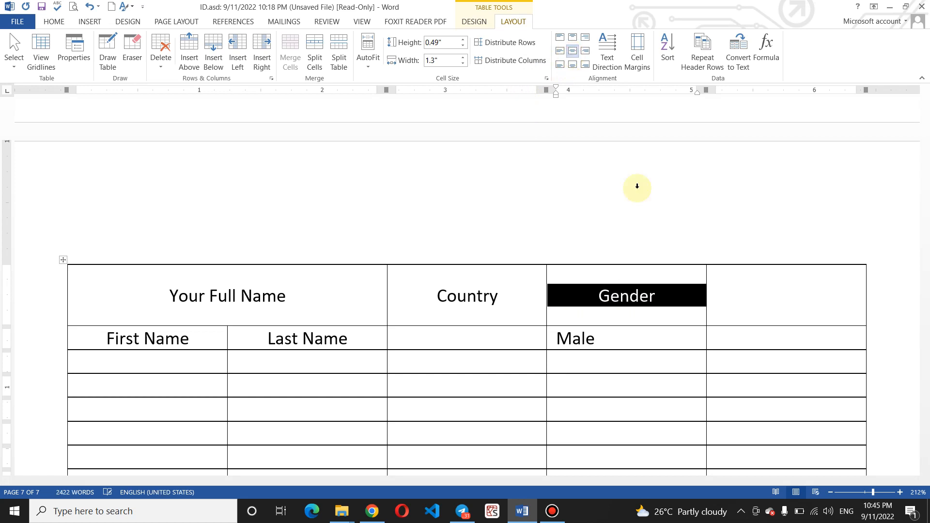
pyautogui.click(656, 294)
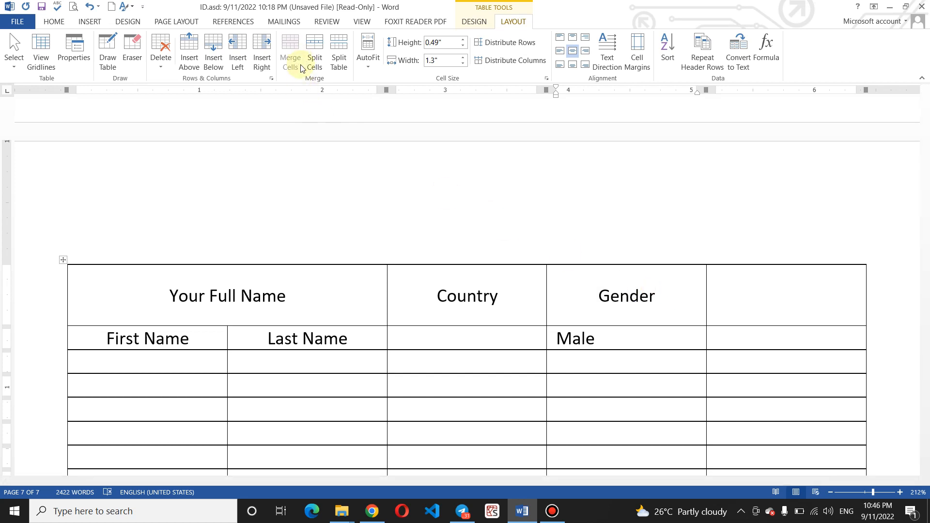
pyautogui.click(287, 297)
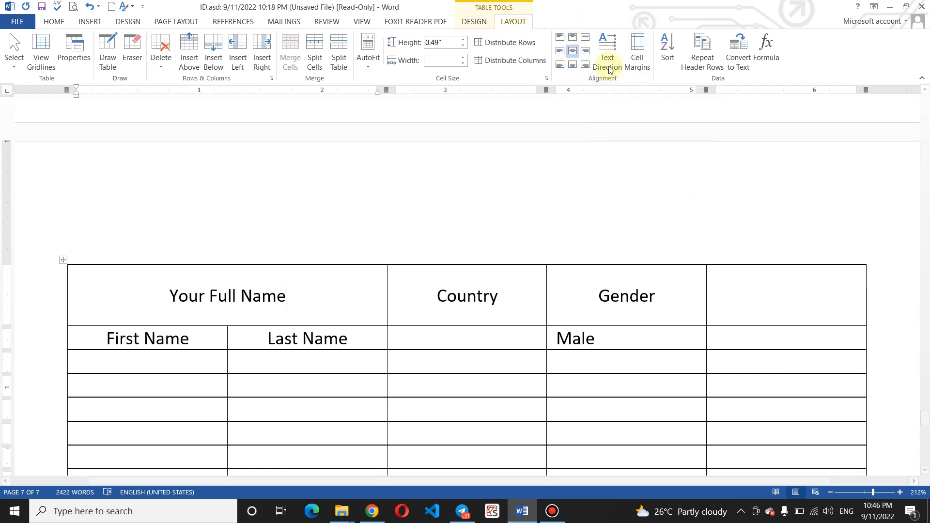
# Widen the "Gender" column until the empty last column is only a narrow strip
pyautogui.click(738, 297)
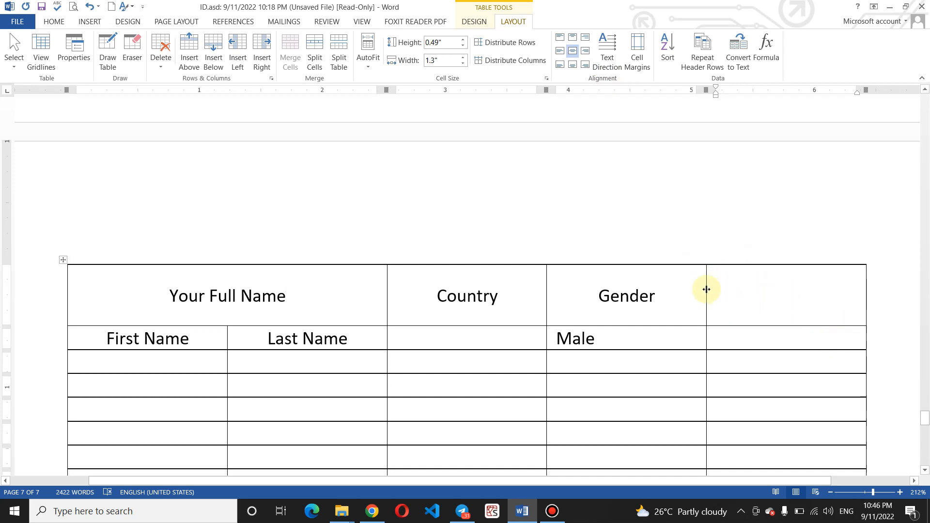
pyautogui.moveTo(706, 288); pyautogui.dragTo(843, 303)
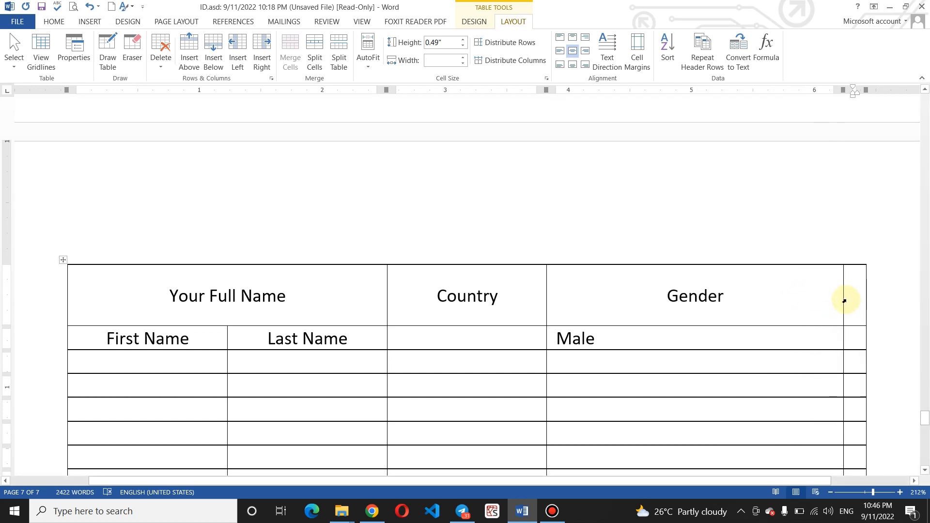
pyautogui.moveTo(843, 299); pyautogui.dragTo(837, 298)
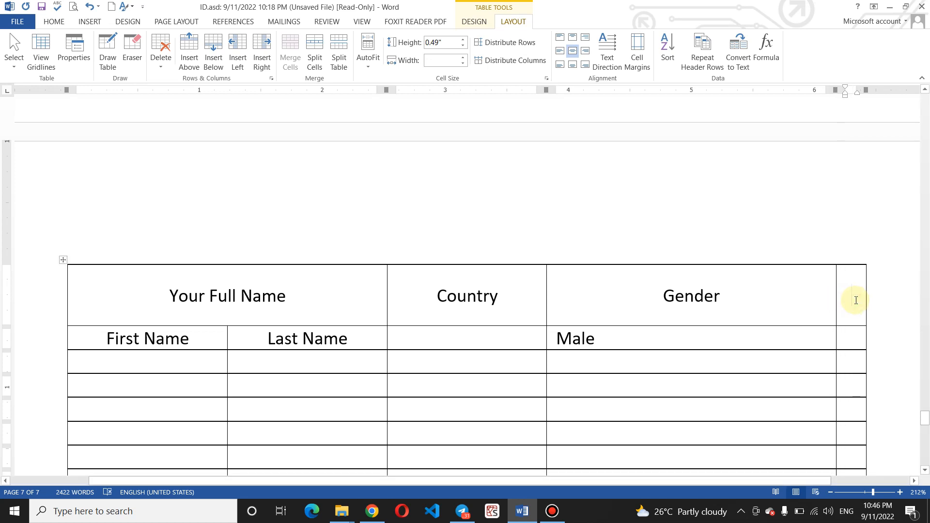
# Try horizontal text in the narrow last cell of the first row, first "candite" and then "Student", and clear it
pyautogui.write('candite')
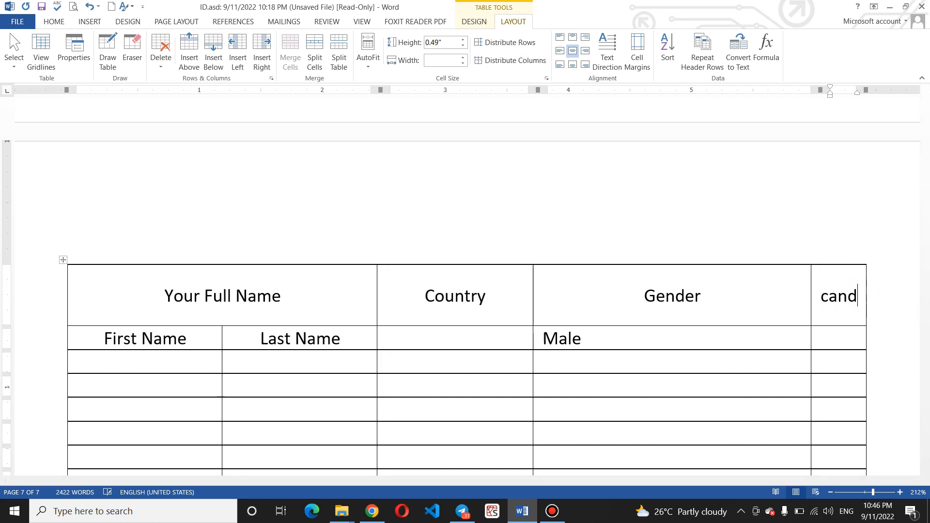
pyautogui.press('BackSpace')
pyautogui.press('BackSpace')
pyautogui.press('BackSpace')
pyautogui.press('BackSpace')
pyautogui.press('BackSpace')
pyautogui.press('BackSpace')
pyautogui.press('BackSpace')
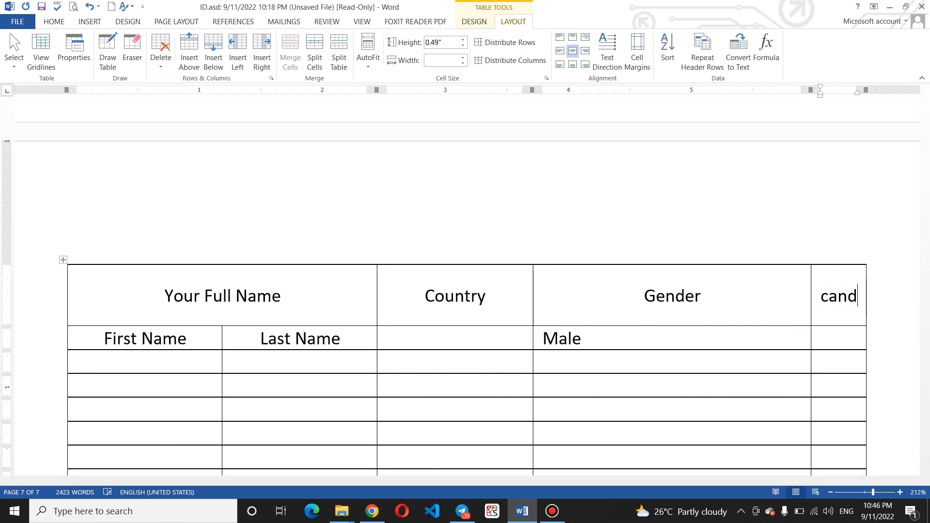
pyautogui.write('Student')
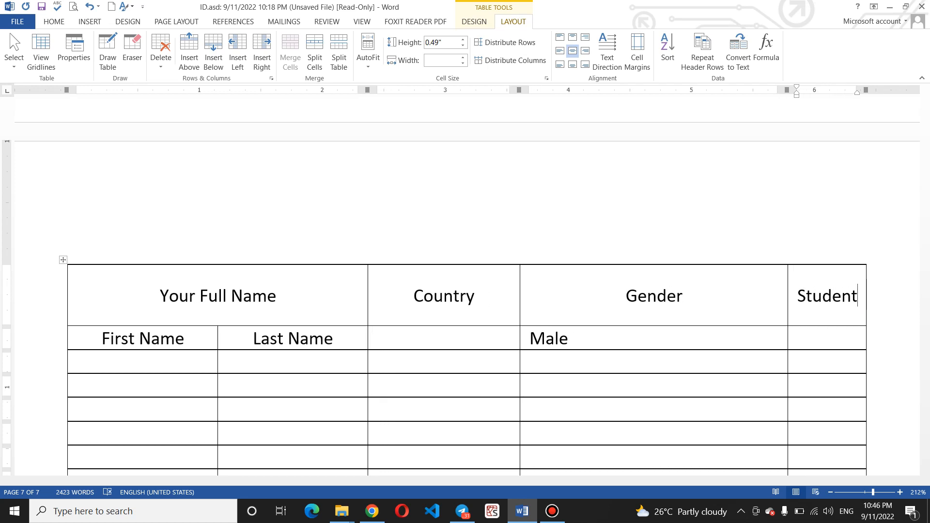
pyautogui.press('BackSpace')
pyautogui.press('BackSpace')
pyautogui.press('BackSpace')
pyautogui.press('BackSpace')
pyautogui.press('BackSpace')
pyautogui.press('BackSpace')
pyautogui.press('BackSpace')
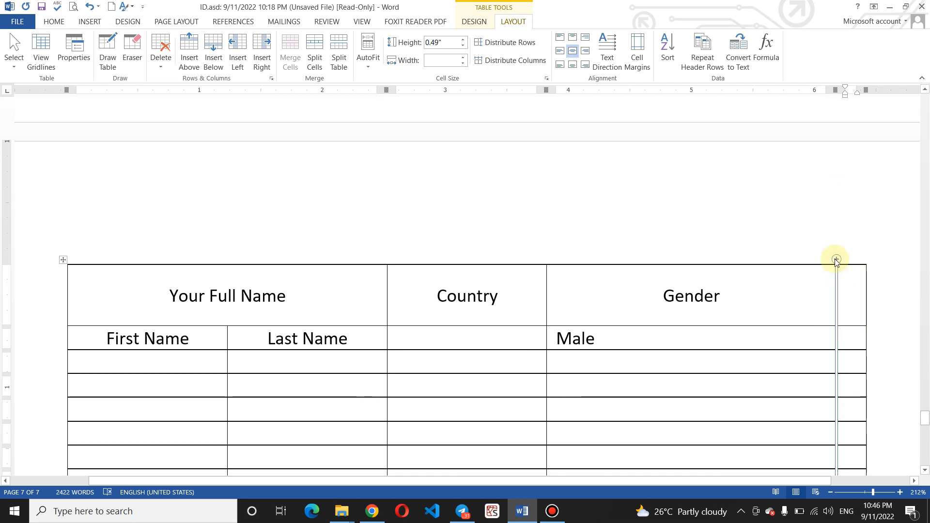
# Change the text direction of the first row's last cell to vertical, reading downward, and keep it centered
pyautogui.click(611, 66)
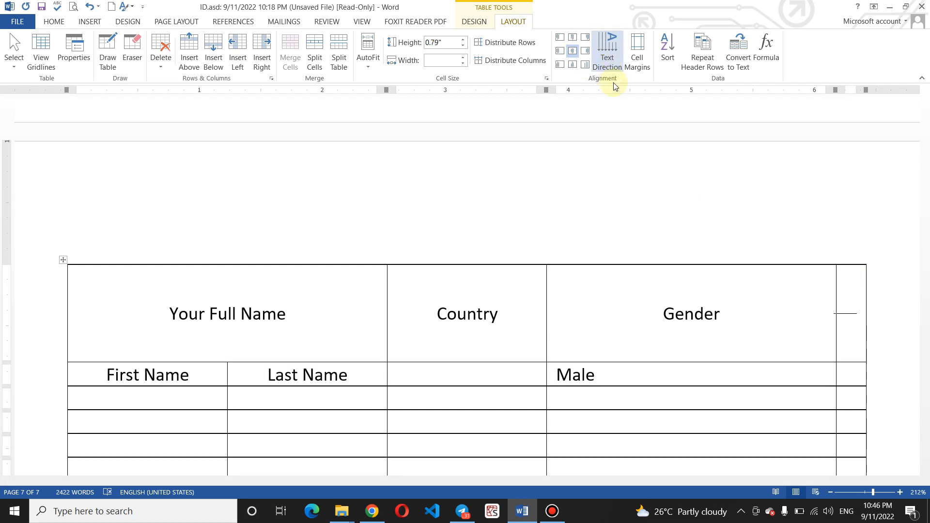
pyautogui.click(571, 53)
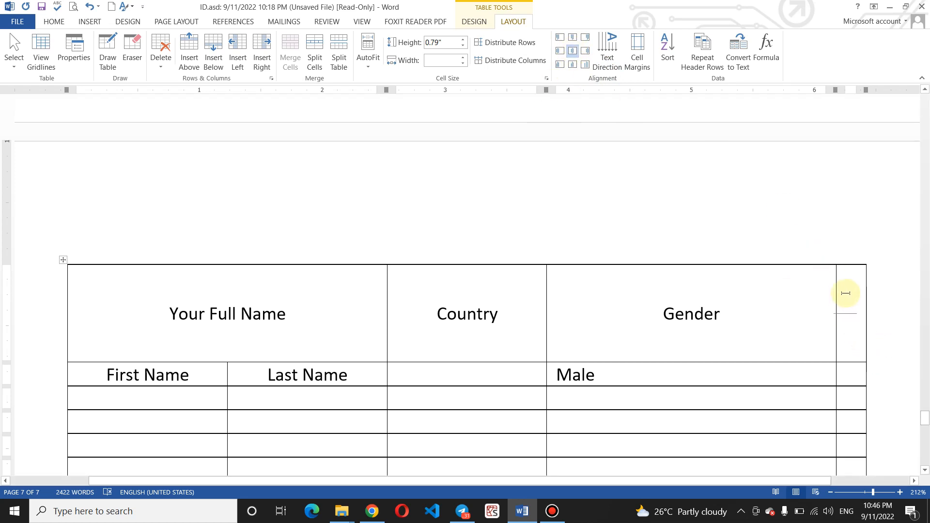
pyautogui.moveTo(845, 291); pyautogui.dragTo(851, 320)
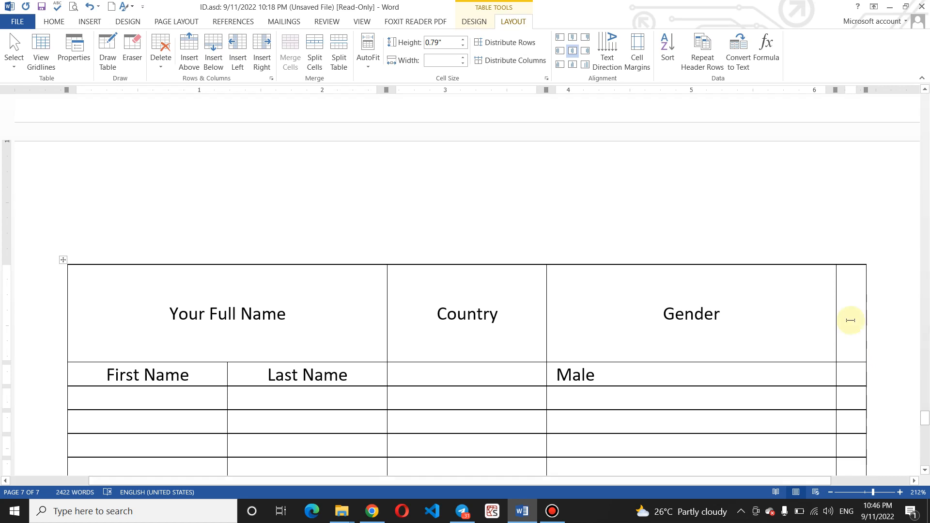
# Enter "Student No" in the vertical cell and increase the first row's height to about 0.87" to fit it
pyautogui.write('Stud')
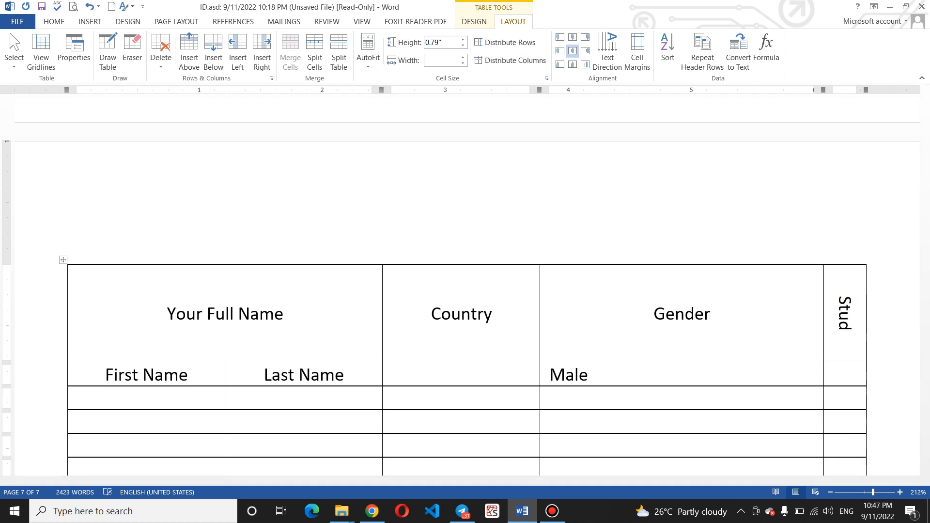
pyautogui.write('ent')
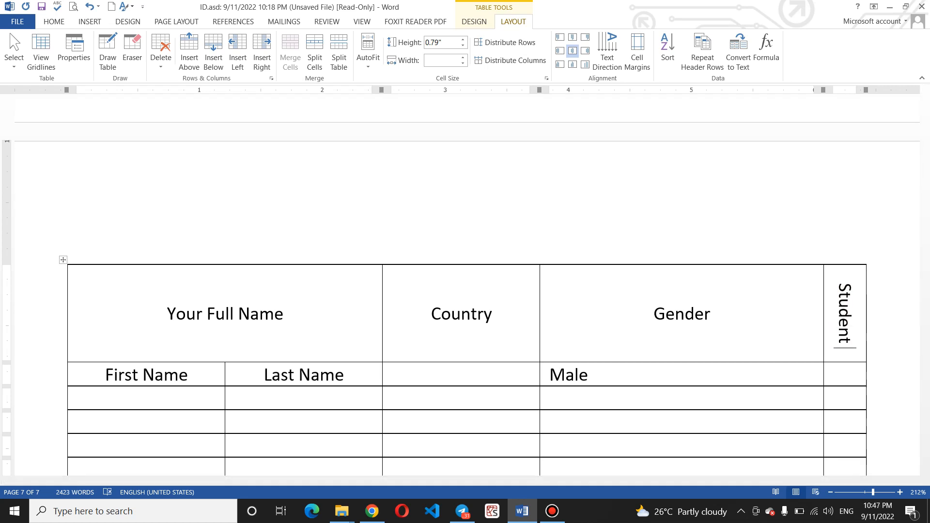
pyautogui.write(' N')
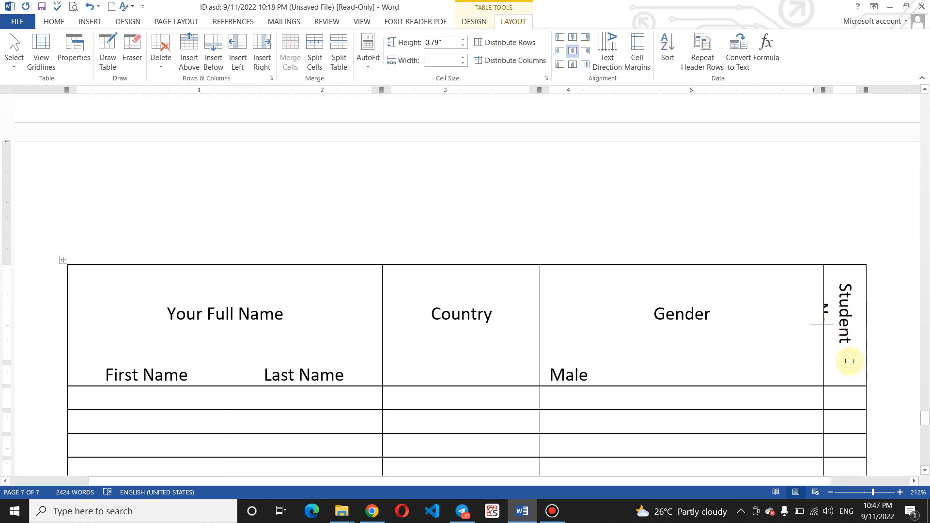
pyautogui.moveTo(849, 363); pyautogui.dragTo(849, 373)
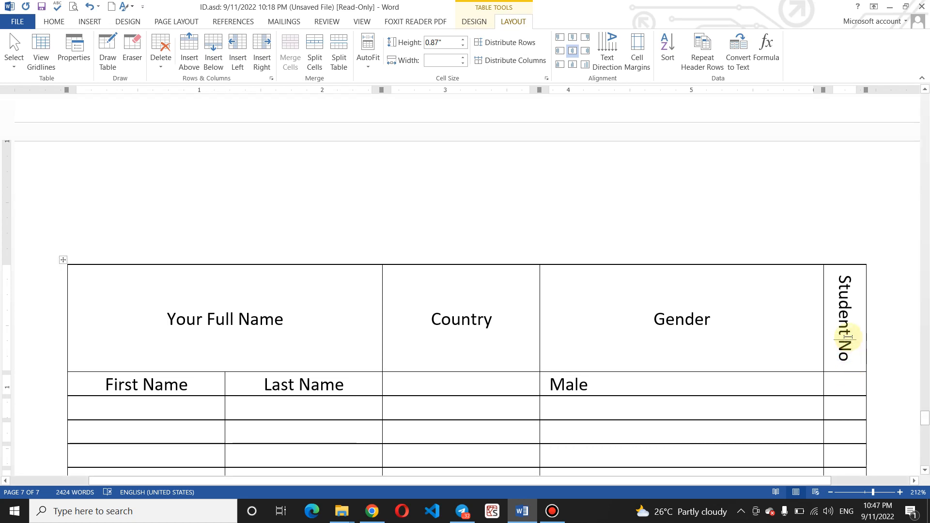
# Replace "Student" with "Tazkira" in the vertical cell so that it reads "Tazkira No"
pyautogui.press('BackSpace')
pyautogui.press('BackSpace')
pyautogui.press('BackSpace')
pyautogui.press('BackSpace')
pyautogui.press('BackSpace')
pyautogui.press('BackSpace')
pyautogui.press('BackSpace')
pyautogui.press('BackSpace')
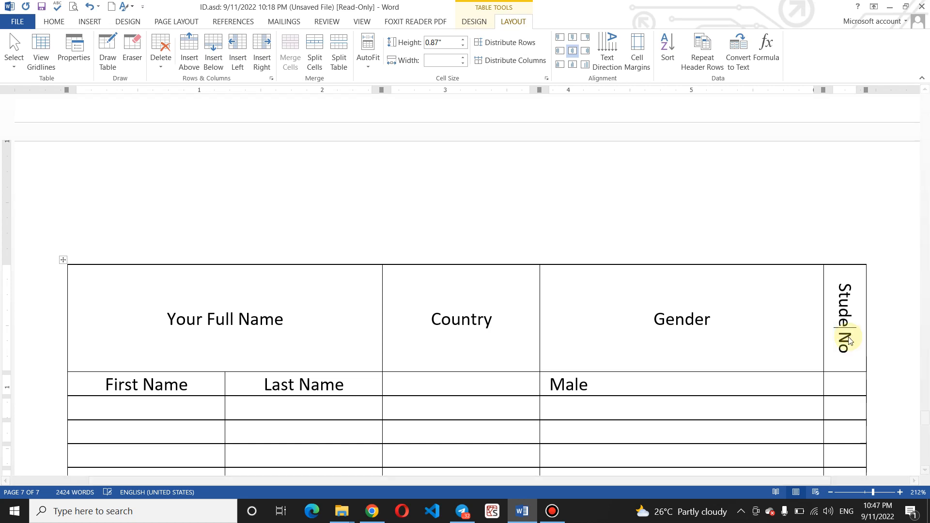
pyautogui.write('T')
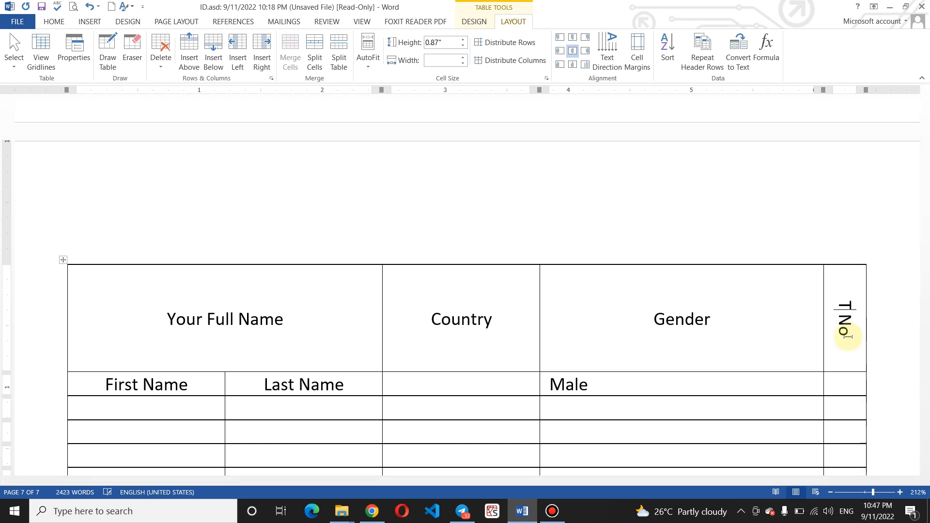
pyautogui.write('azkira')
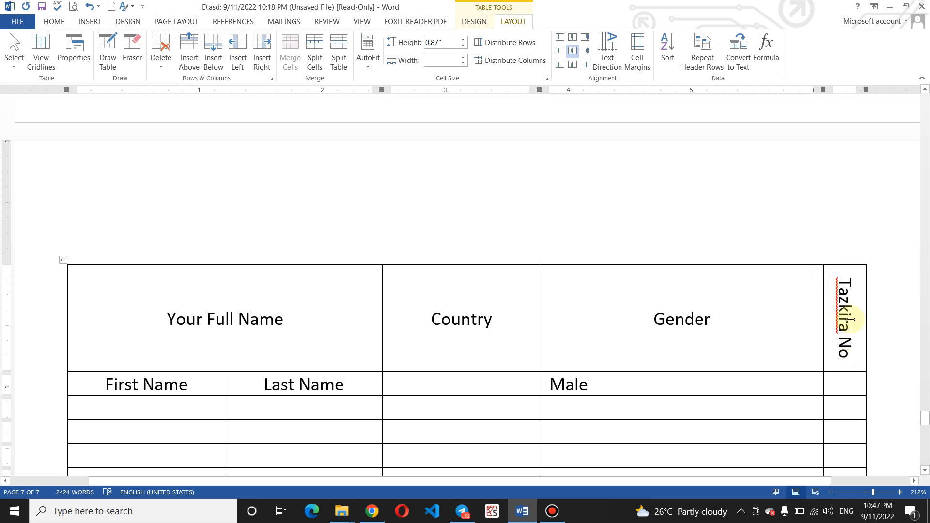
# Align "Tazkira No" to the top center of its cell and widen that cell to about 0.43"
pyautogui.click(578, 37)
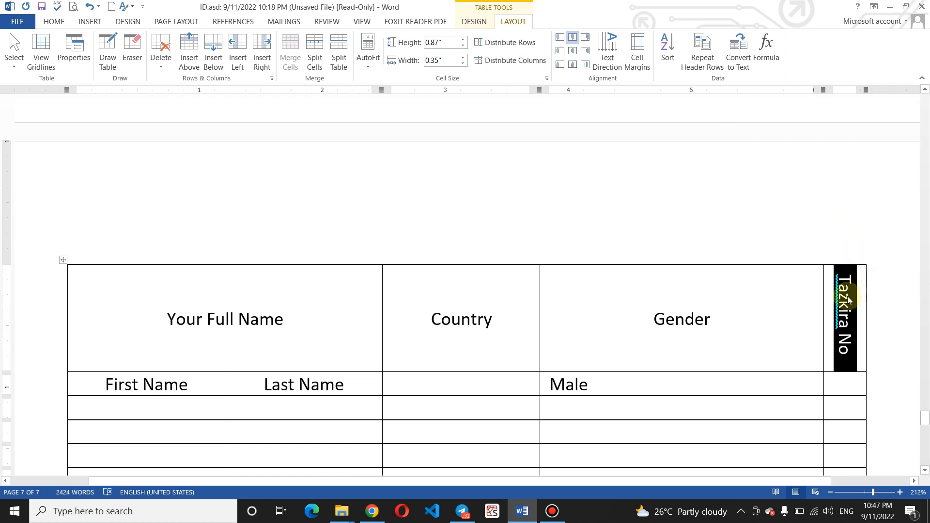
pyautogui.moveTo(822, 292); pyautogui.dragTo(813, 291)
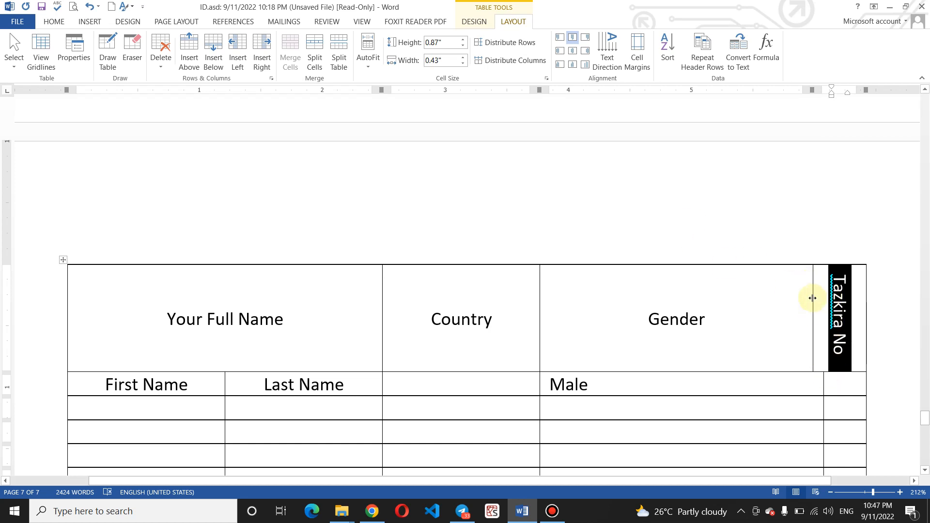
pyautogui.write('N')
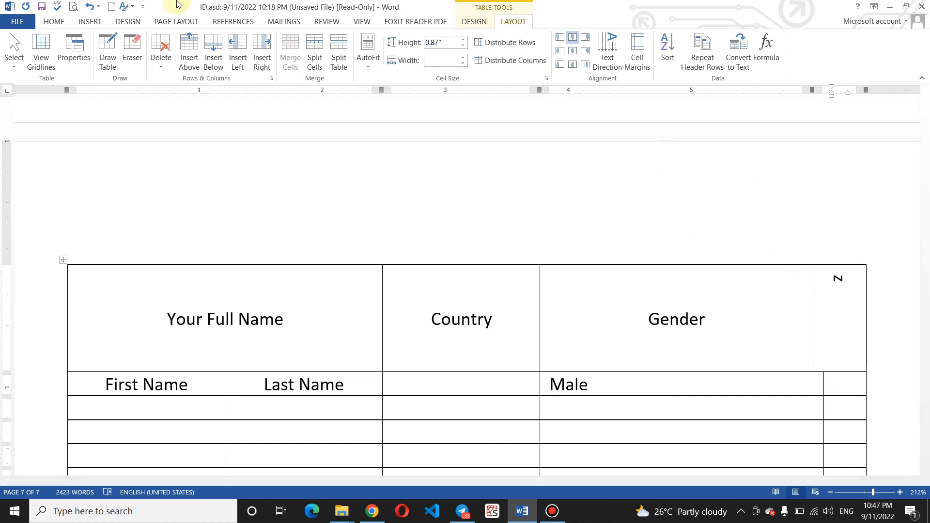
pyautogui.click(89, 6)
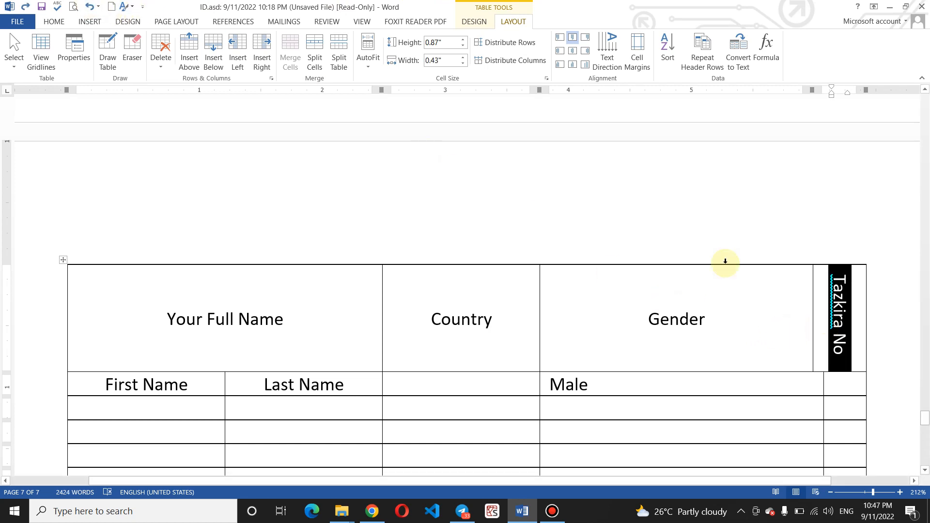
# Try the top-right alignment on "Tazkira No" and return it to the exact center of its cell
pyautogui.click(586, 37)
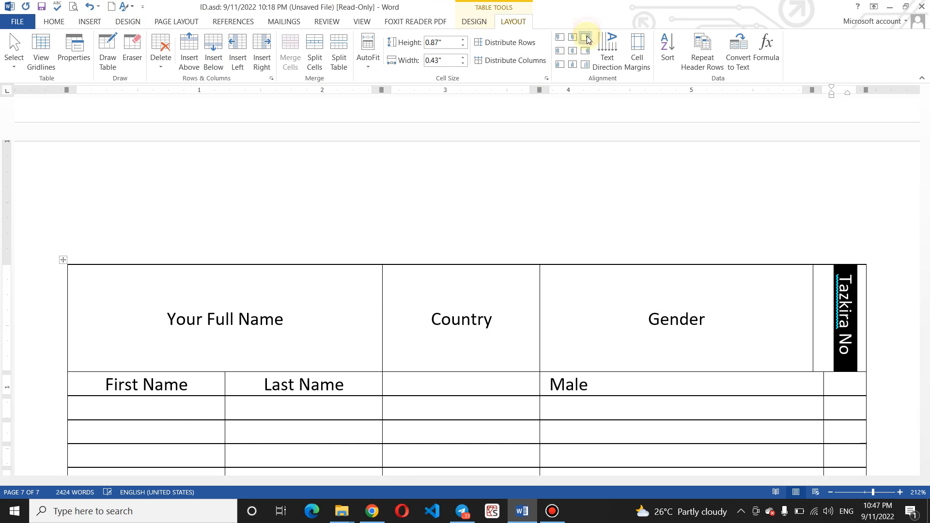
pyautogui.click(572, 50)
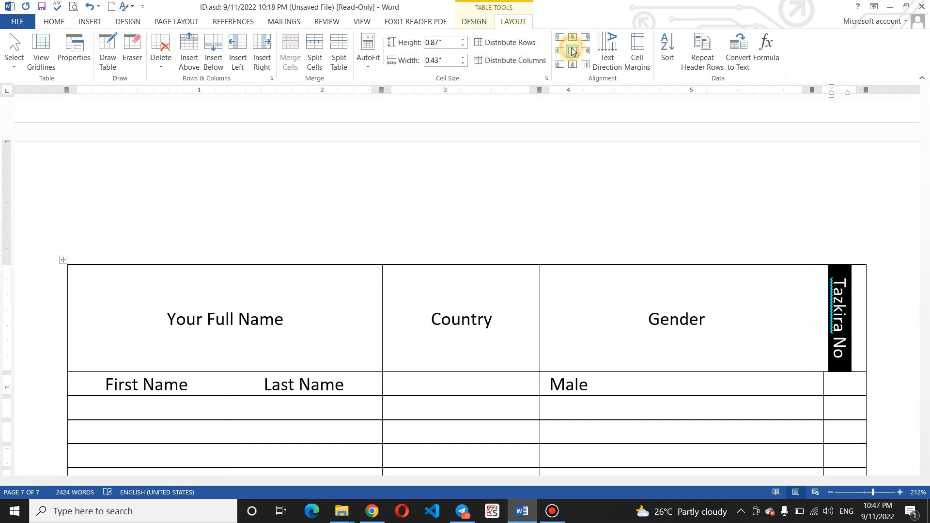
# Cycle the text direction of "Tazkira No" through upward and horizontal back to downward, and narrow its cell to about 0.35"
pyautogui.click(607, 54)
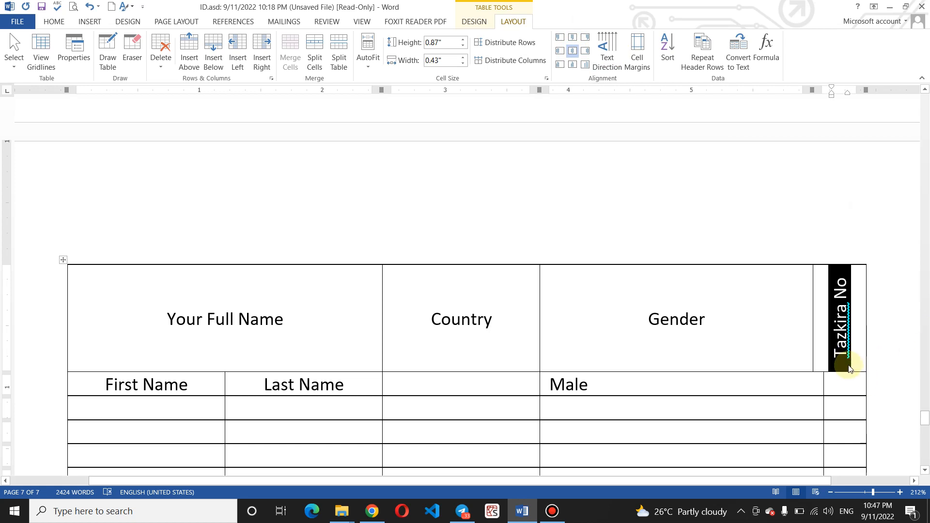
pyautogui.click(609, 56)
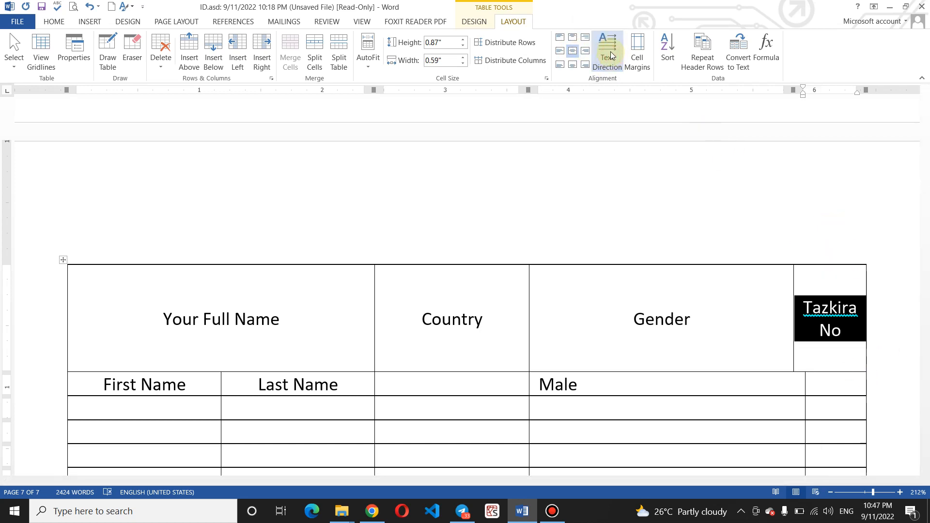
pyautogui.click(609, 56)
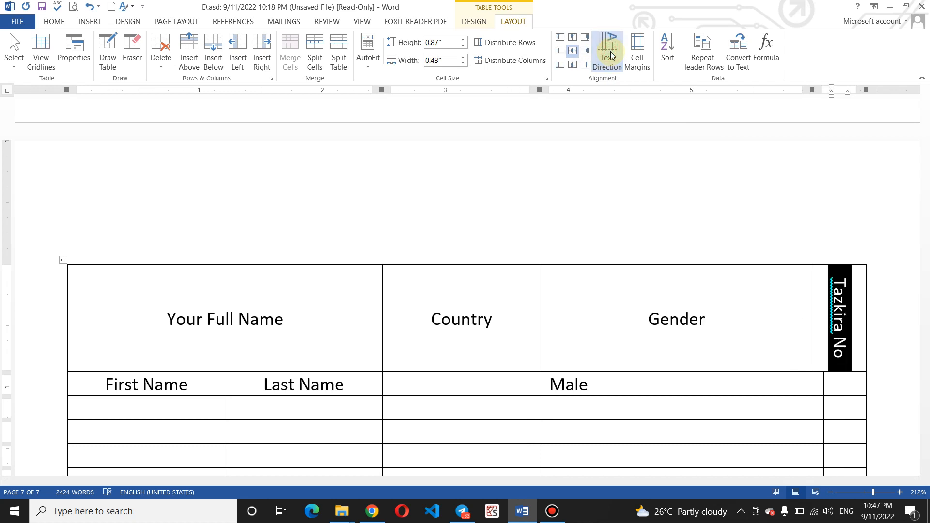
pyautogui.click(609, 56)
pyautogui.click(609, 56)
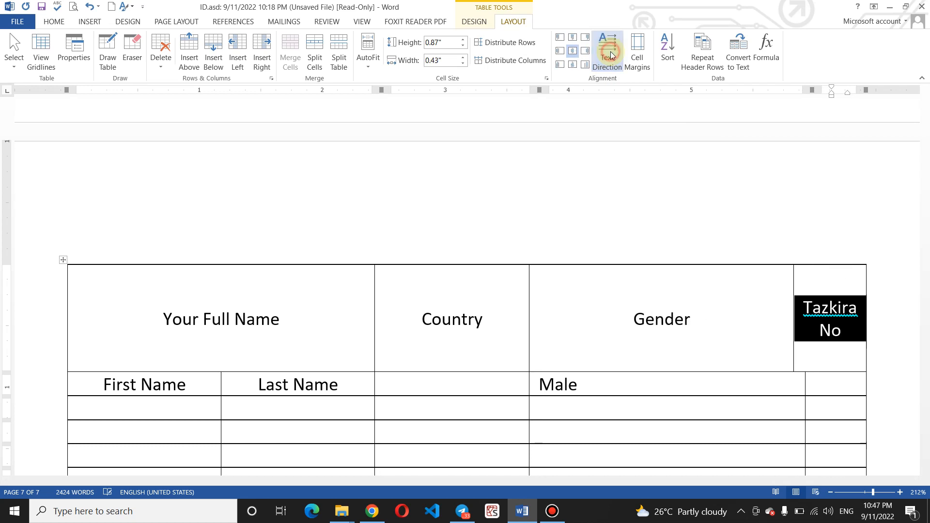
pyautogui.click(609, 55)
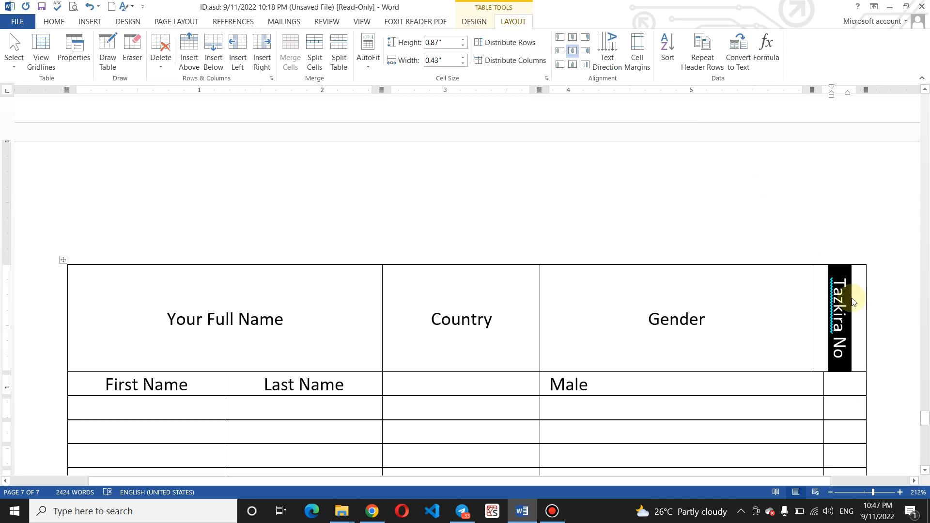
pyautogui.moveTo(812, 289); pyautogui.dragTo(823, 290)
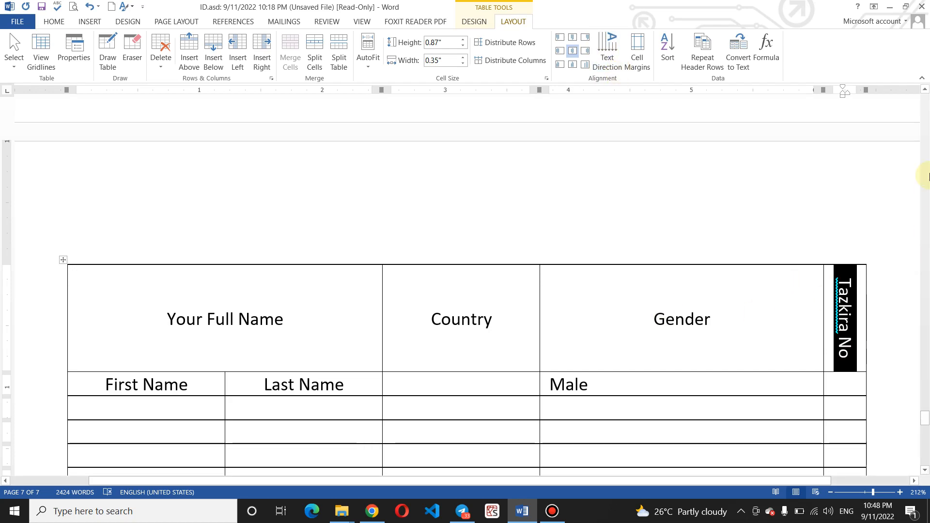
# Narrow the orange table's first column to about 0.28" and turn the text direction of its header cell to read upward
pyautogui.moveTo(925, 424); pyautogui.dragTo(921, 139)
pyautogui.moveTo(188, 124); pyautogui.dragTo(189, 125)
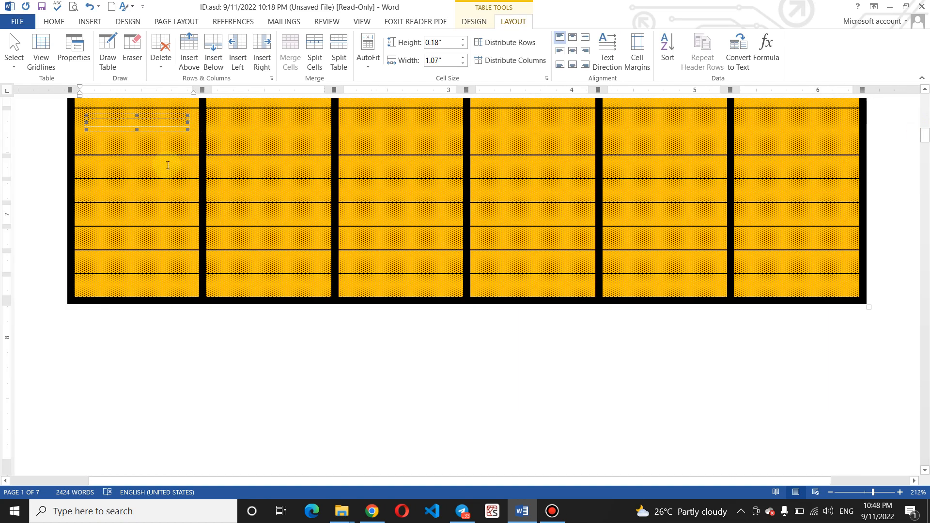
pyautogui.moveTo(201, 169); pyautogui.dragTo(102, 168)
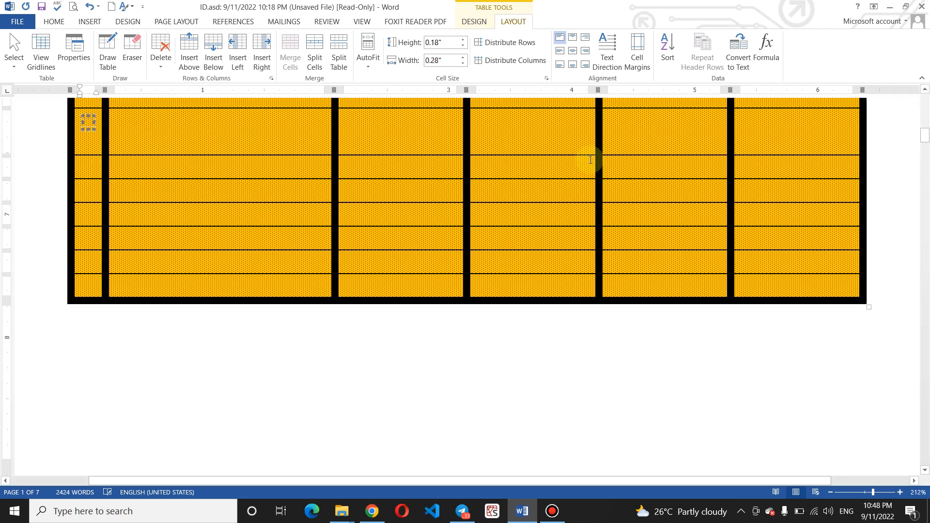
pyautogui.moveTo(923, 136); pyautogui.dragTo(924, 125)
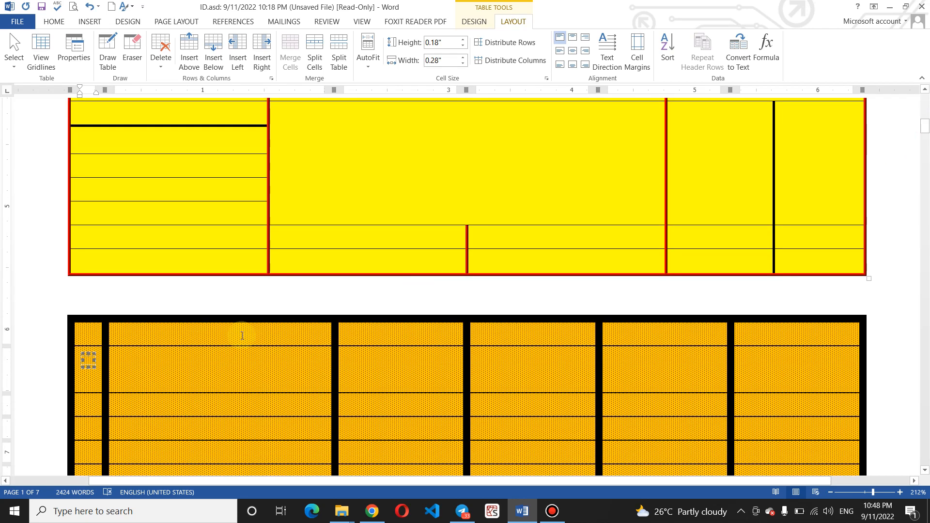
pyautogui.click(92, 331)
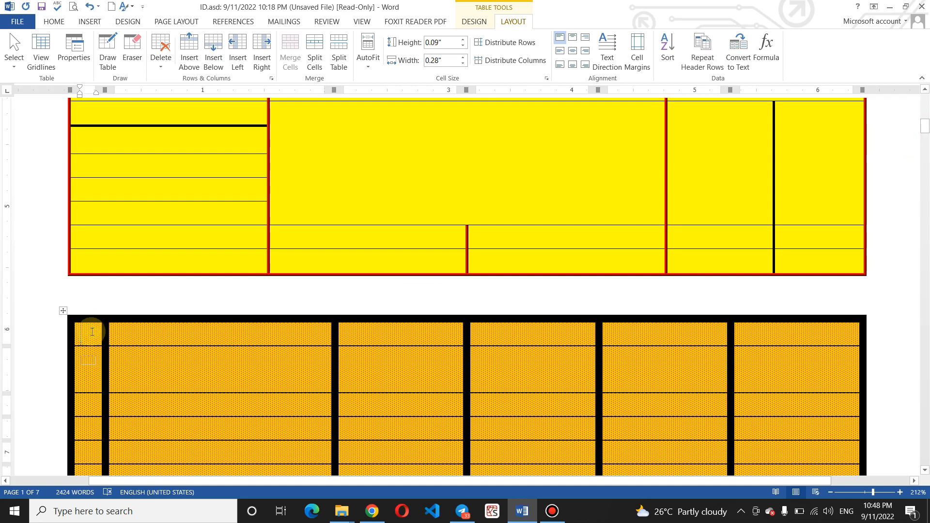
pyautogui.click(608, 47)
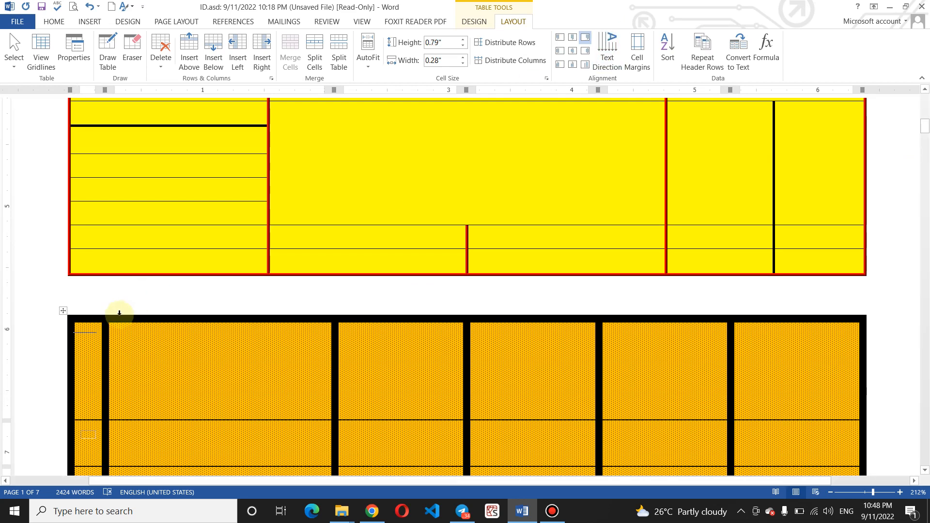
pyautogui.click(598, 68)
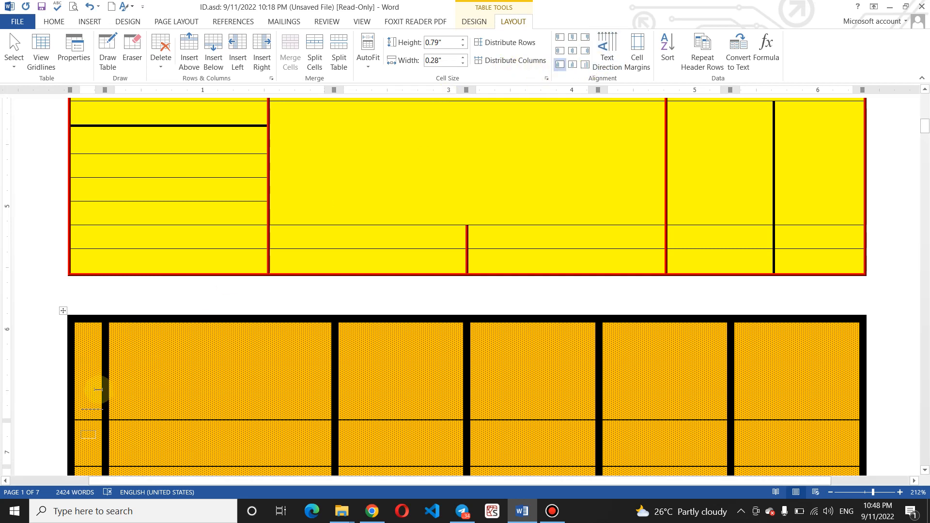
# Widen the orange table's first column to about 0.34" and enter "St Roll No" in its header cell and 78 in the third row
pyautogui.moveTo(98, 389); pyautogui.dragTo(106, 390)
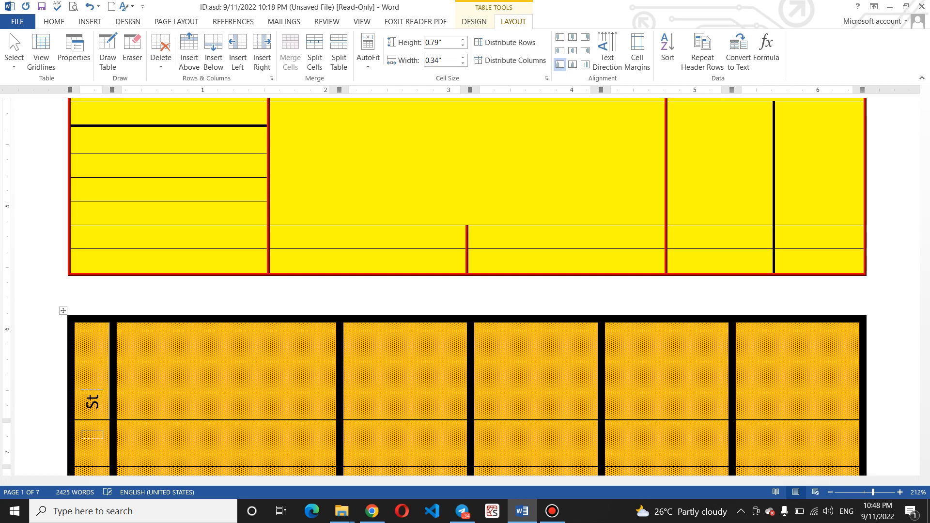
pyautogui.write('Roll No')
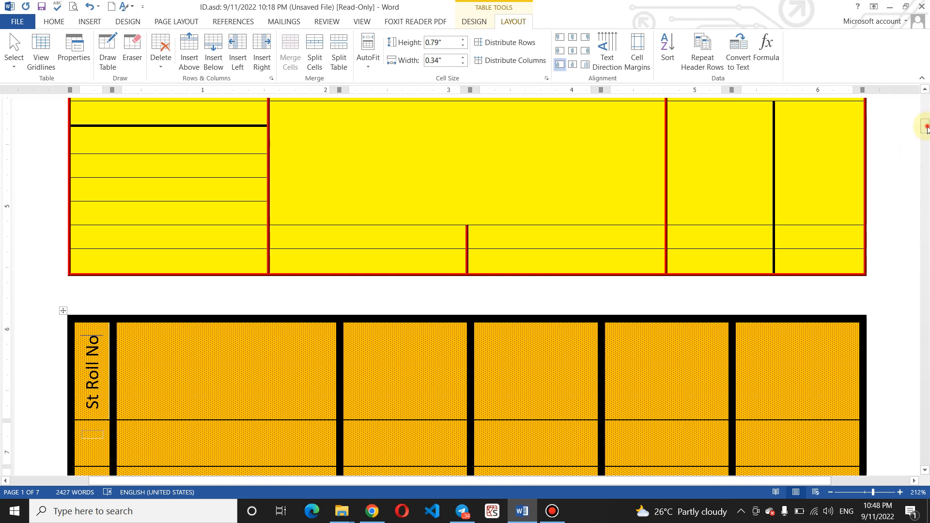
pyautogui.moveTo(925, 128); pyautogui.dragTo(926, 136)
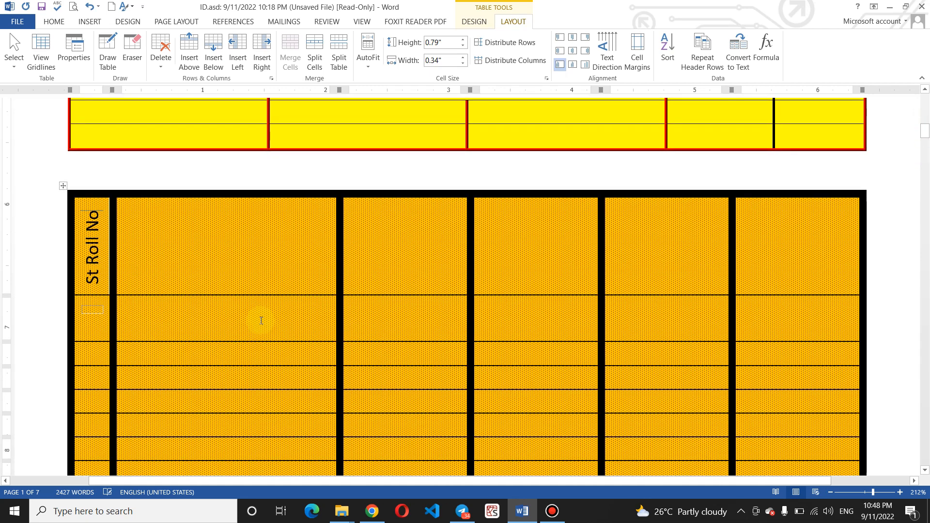
pyautogui.click(96, 357)
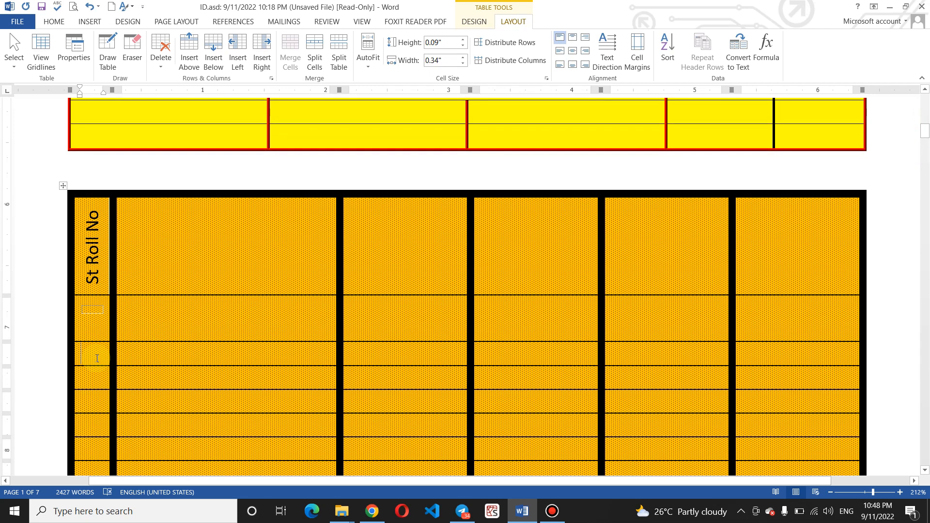
pyautogui.write('78')
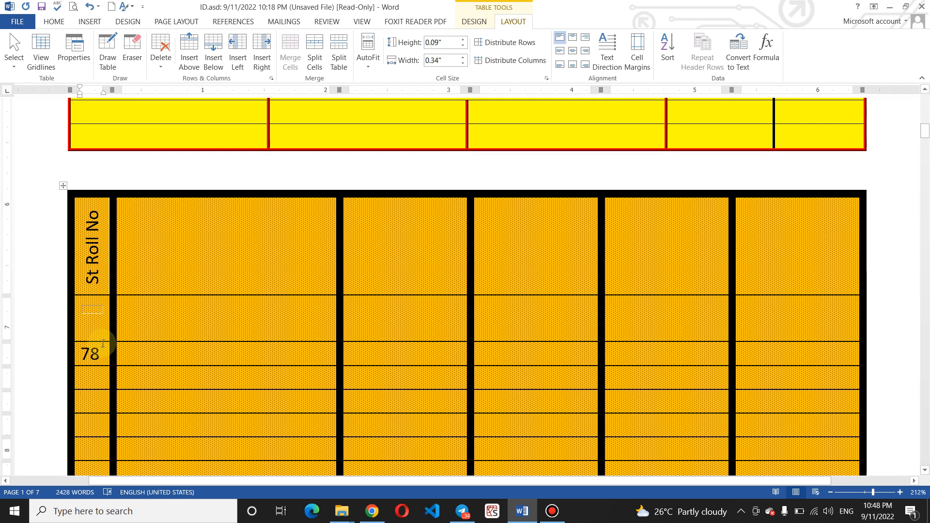
# Select the whole "St Roll No" column and change its text direction to downward, and on to upward
pyautogui.moveTo(97, 270); pyautogui.dragTo(77, 490)
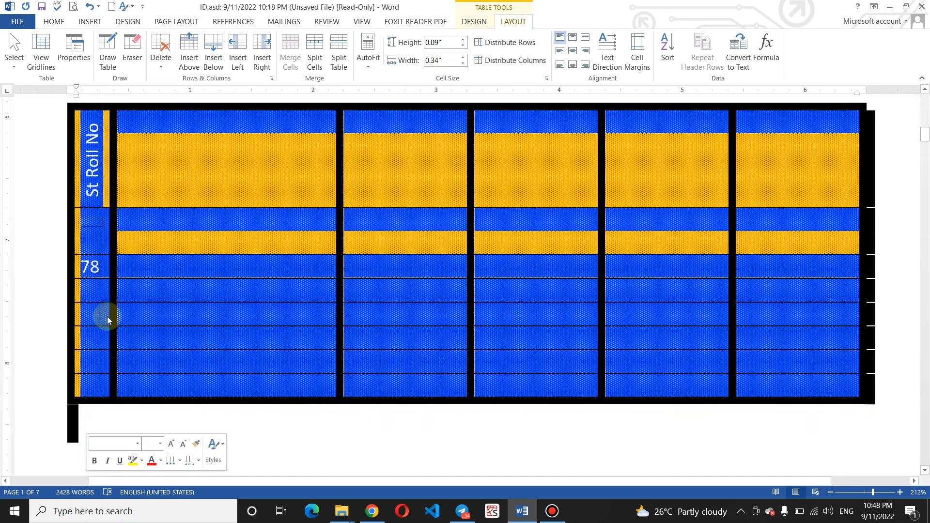
pyautogui.click(97, 134)
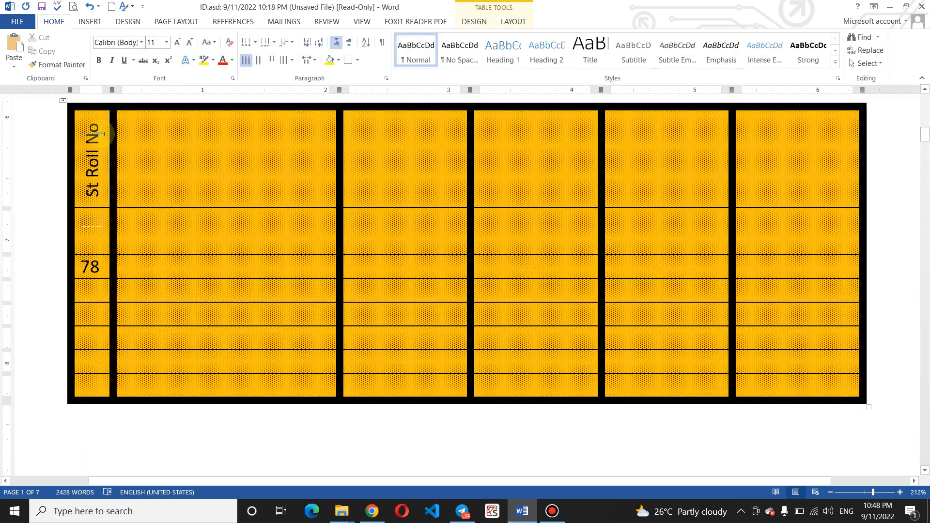
pyautogui.click(506, 17)
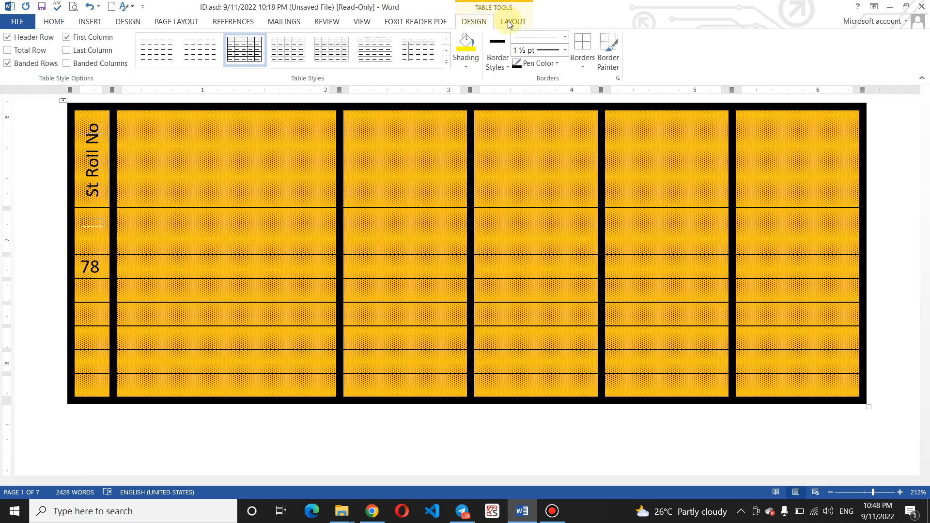
pyautogui.click(509, 21)
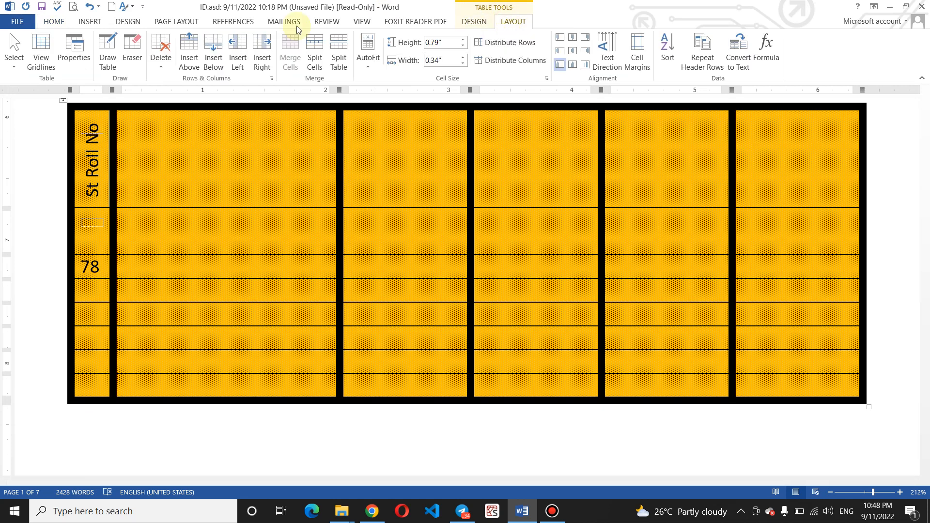
pyautogui.click(14, 54)
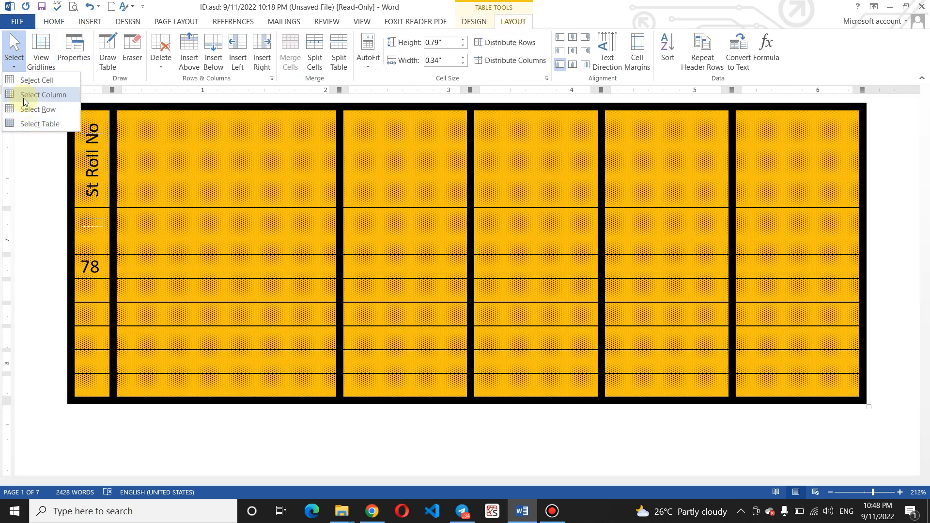
pyautogui.click(23, 95)
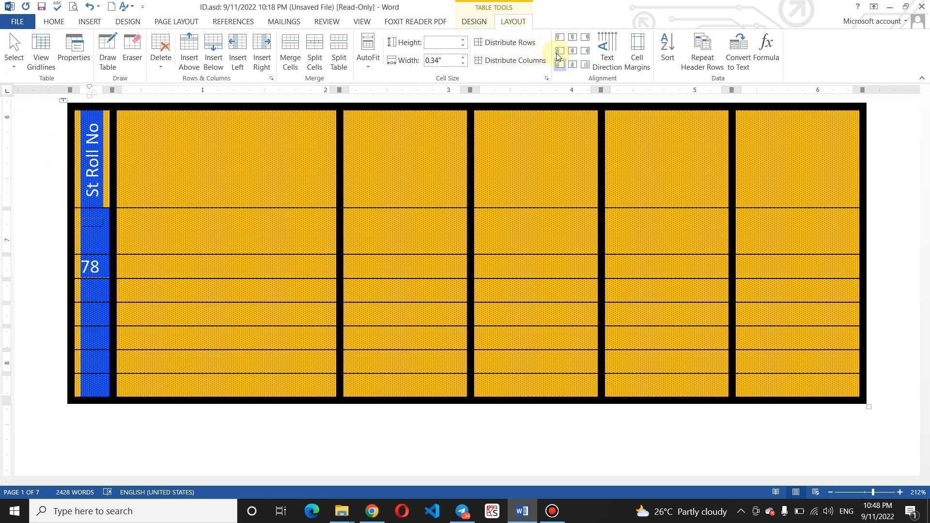
pyautogui.click(606, 51)
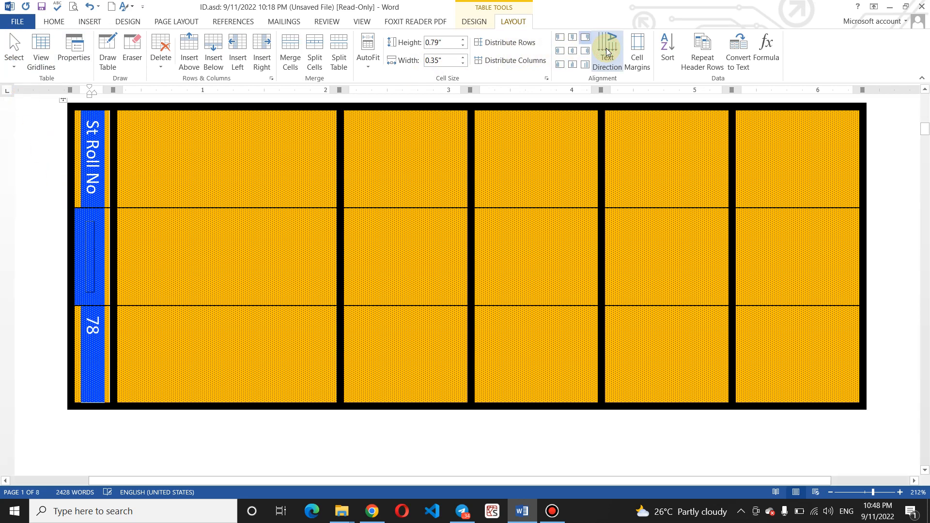
pyautogui.click(606, 51)
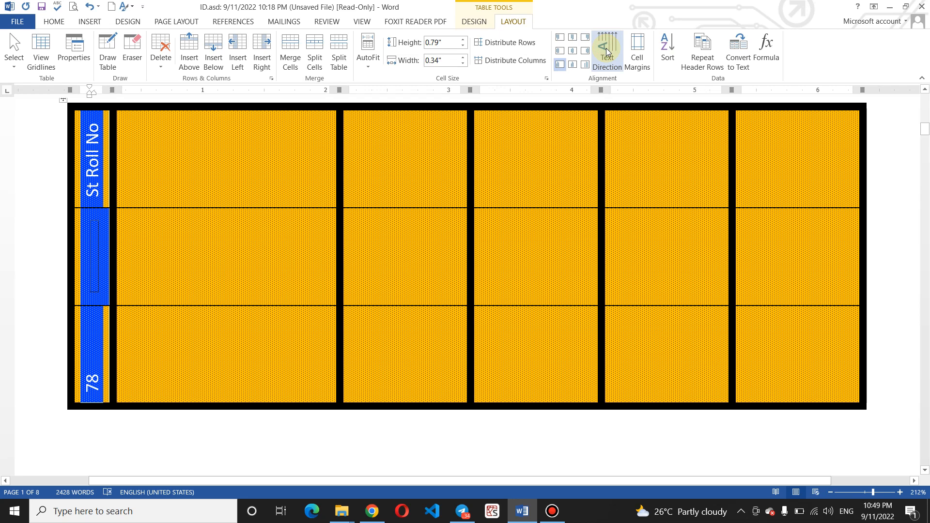
# Zoom out to 116% and enter a longer roll number in the second-to-last cell of the "St Roll No" column
pyautogui.click(94, 247)
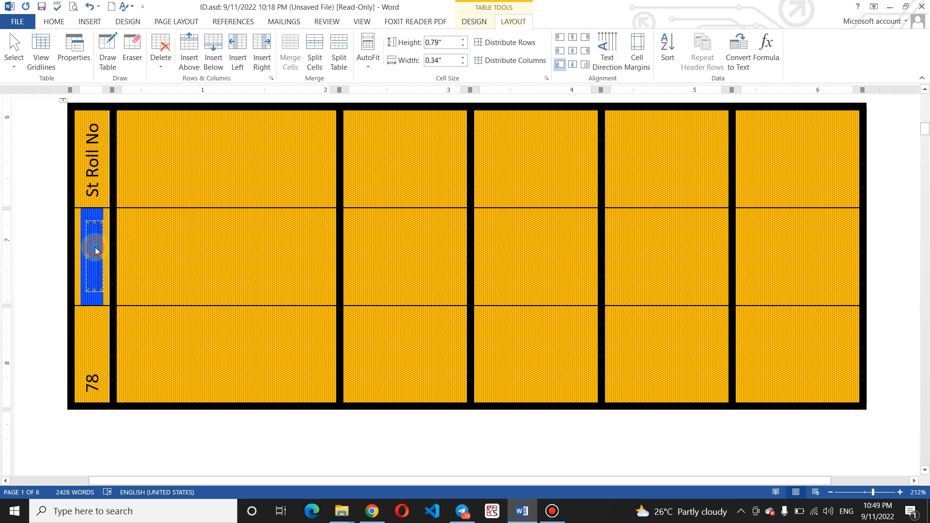
pyautogui.click(866, 492)
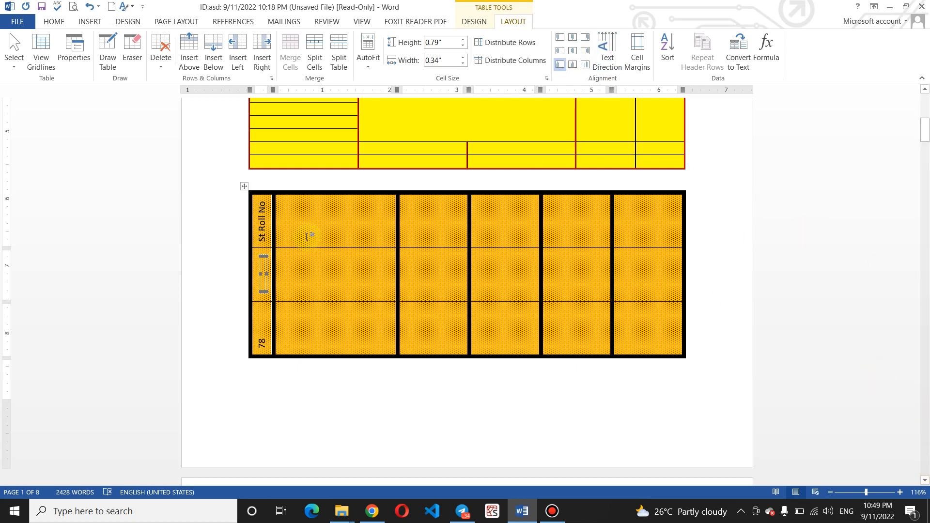
pyautogui.click(266, 222)
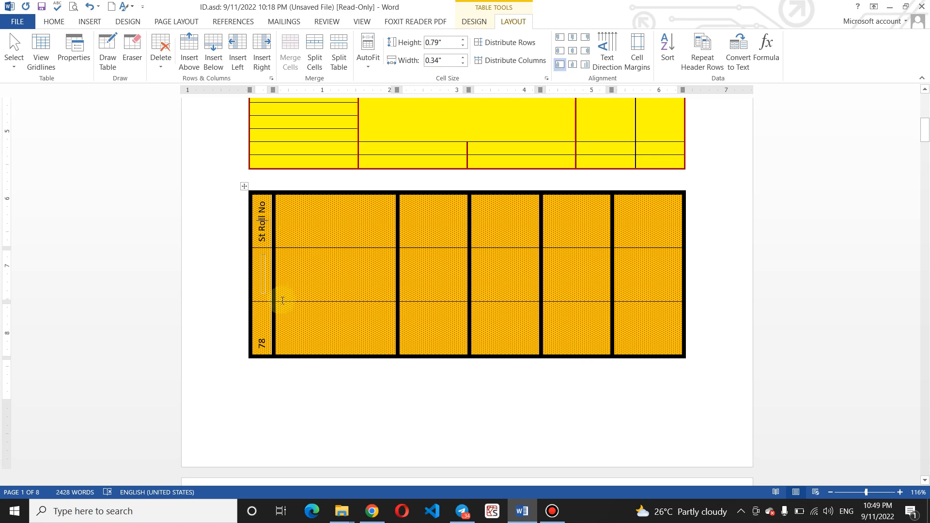
pyautogui.moveTo(926, 145)
pyautogui.mouseDown()
pyautogui.moveTo(925, 167)
pyautogui.moveTo(926, 156)
pyautogui.mouseUp()
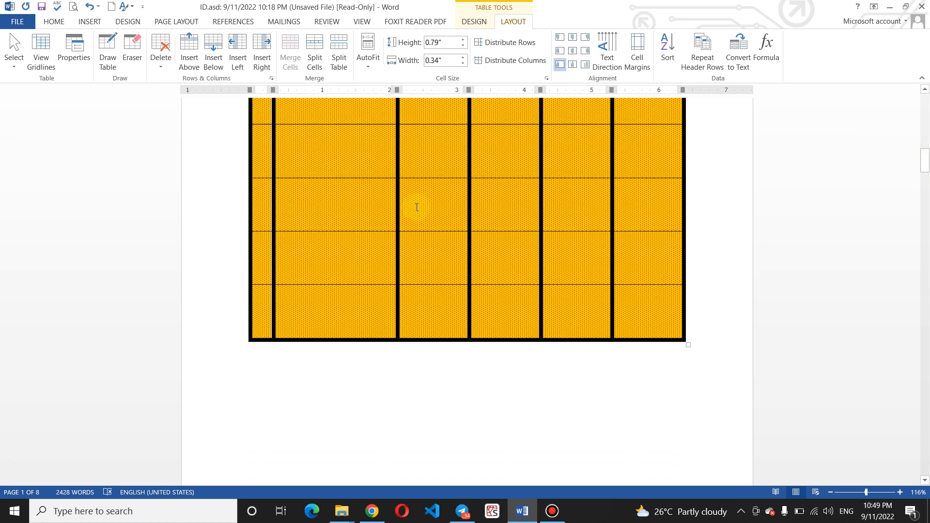
pyautogui.click(262, 264)
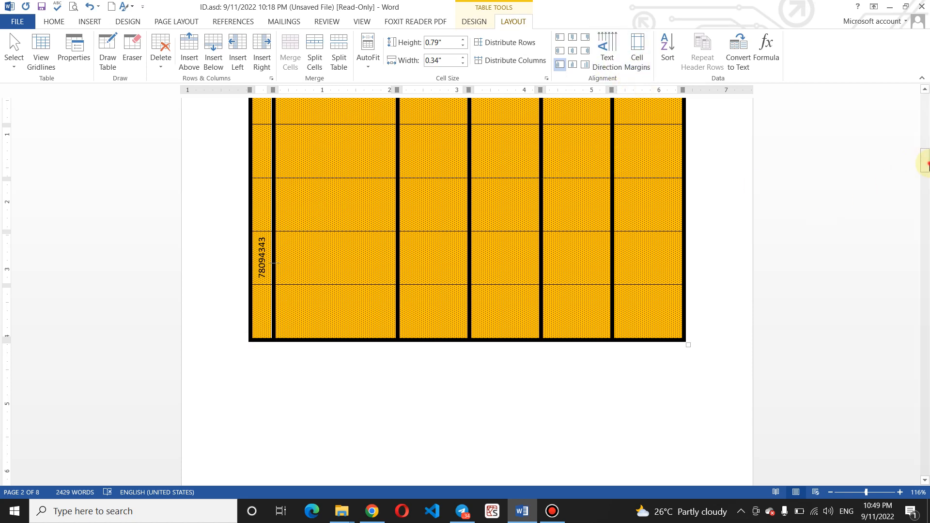
# Enter "Total" in the last cell of the top row of the yellow table with red borders
pyautogui.moveTo(925, 163); pyautogui.dragTo(925, 156)
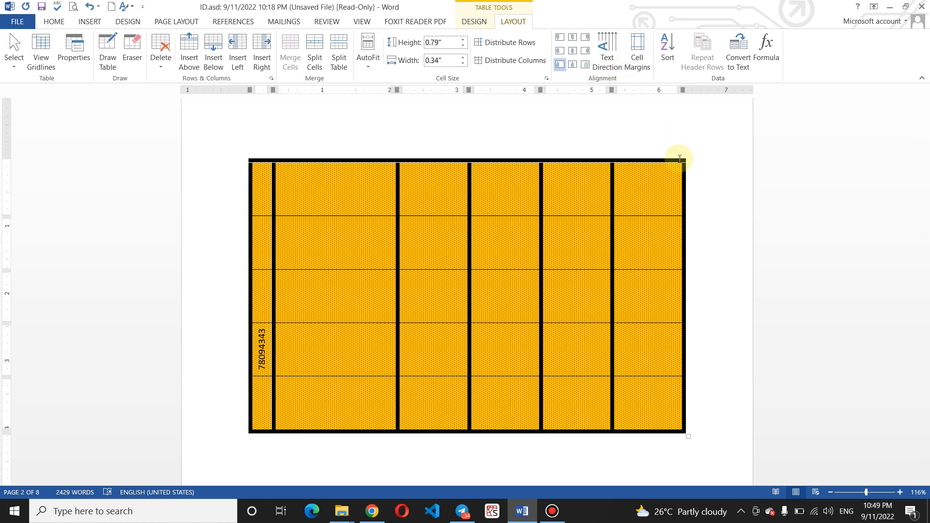
pyautogui.moveTo(925, 153); pyautogui.dragTo(925, 112)
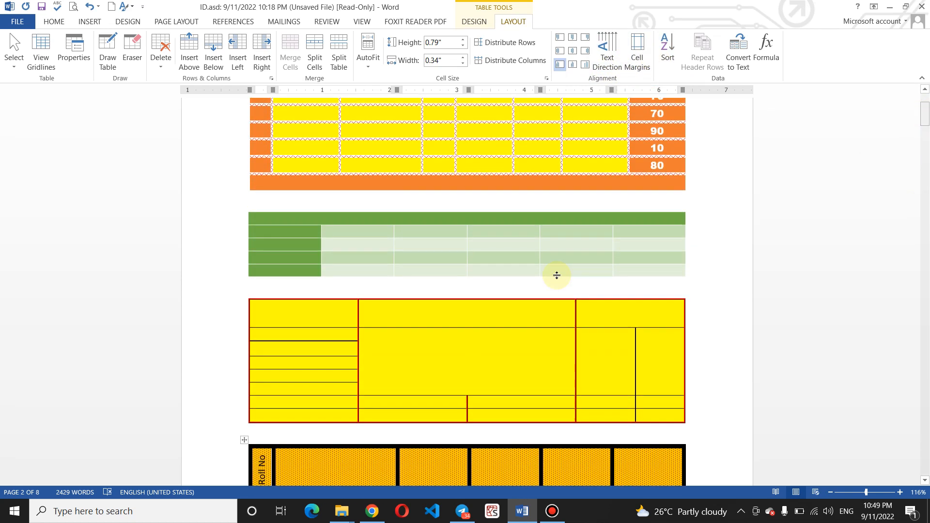
pyautogui.click(463, 312)
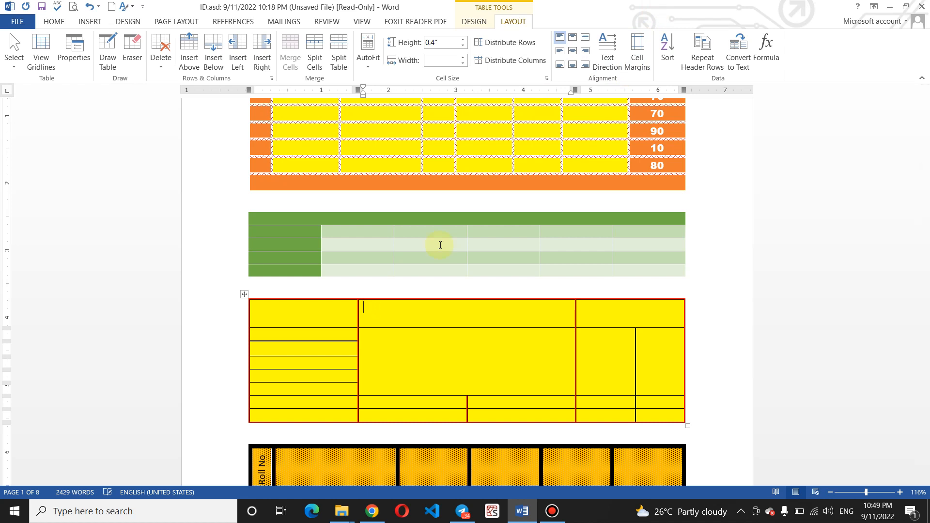
pyautogui.click(617, 319)
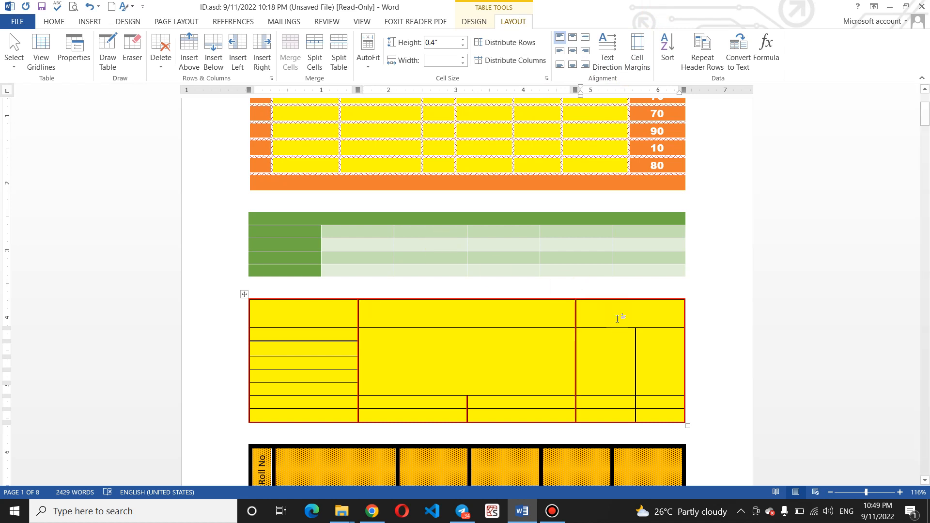
pyautogui.write('Total')
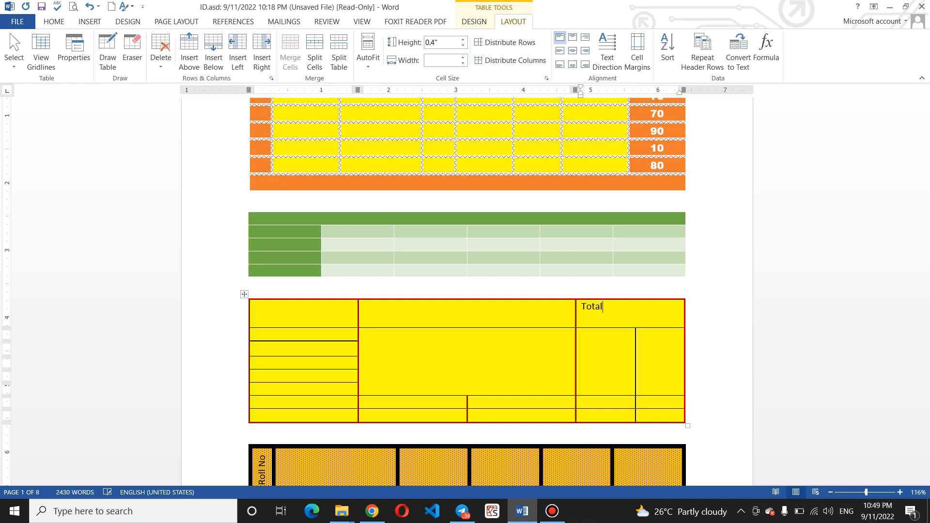
# Set the yellow table's default cell margins to 0.09" at the top and 0.1" at the bottom
pyautogui.click(638, 69)
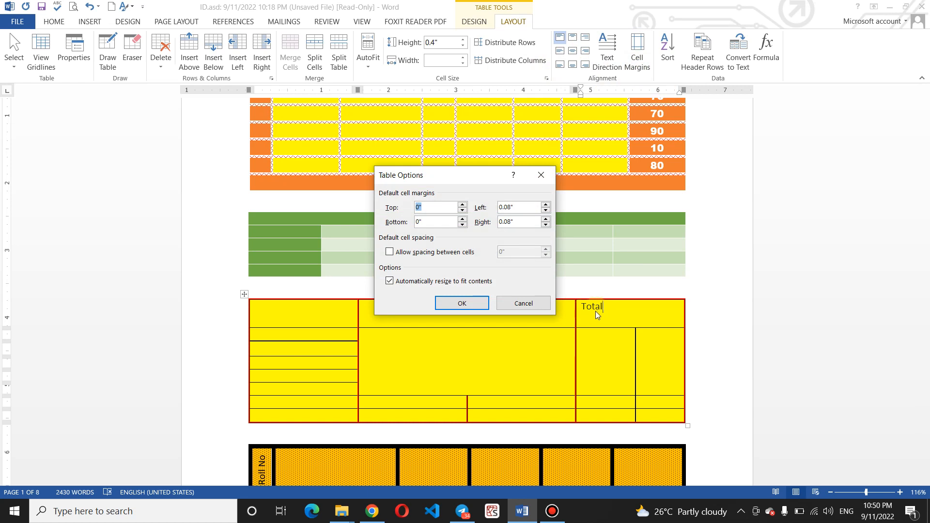
pyautogui.click(462, 205)
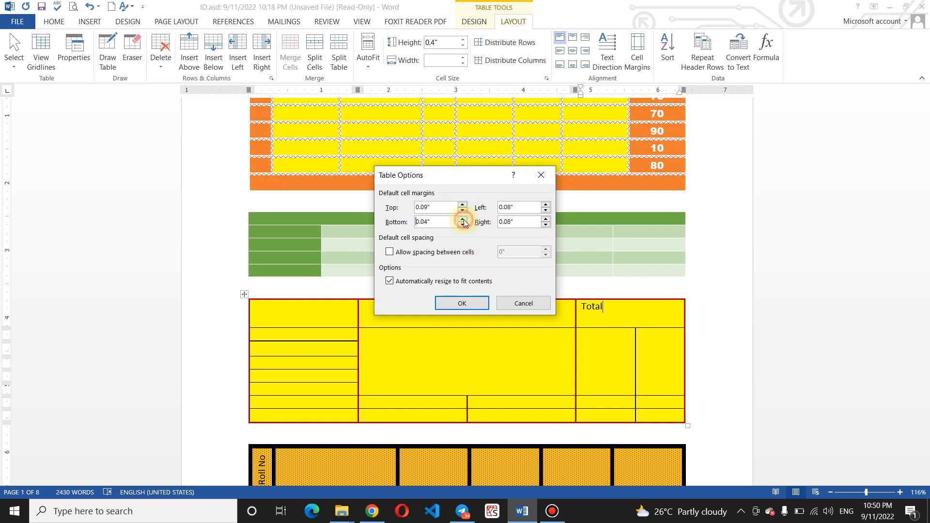
pyautogui.click(463, 219)
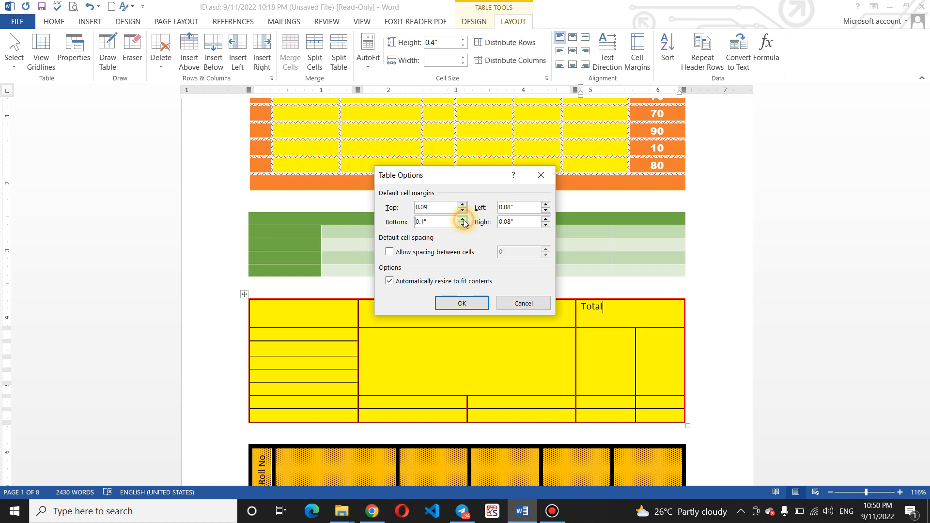
pyautogui.click(474, 303)
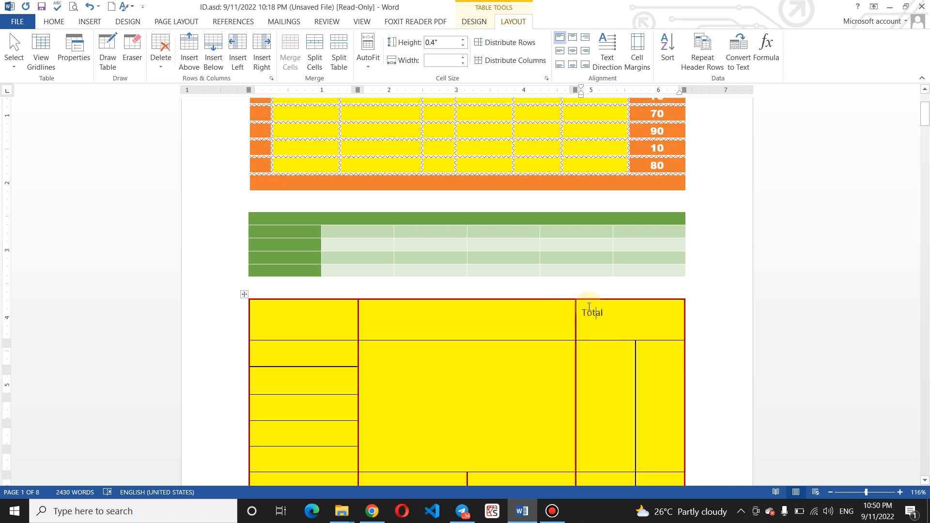
pyautogui.click(637, 51)
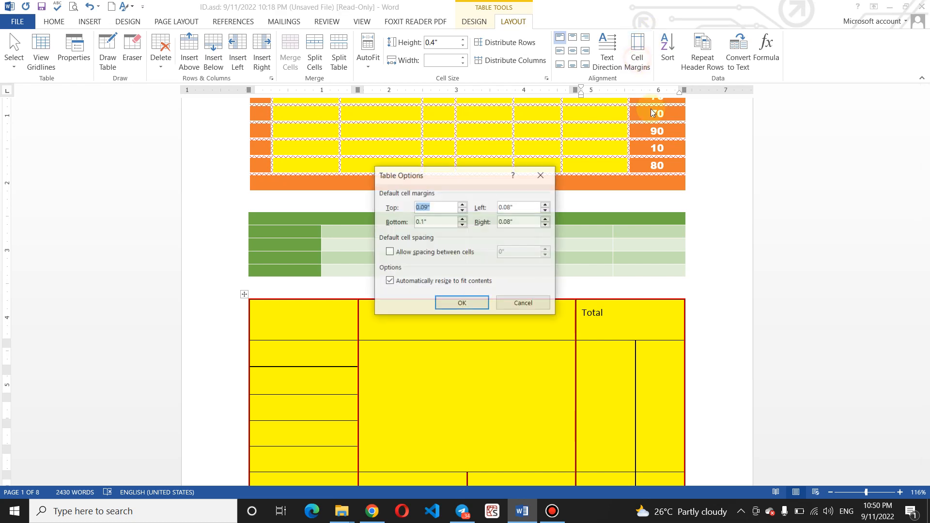
pyautogui.click(325, 353)
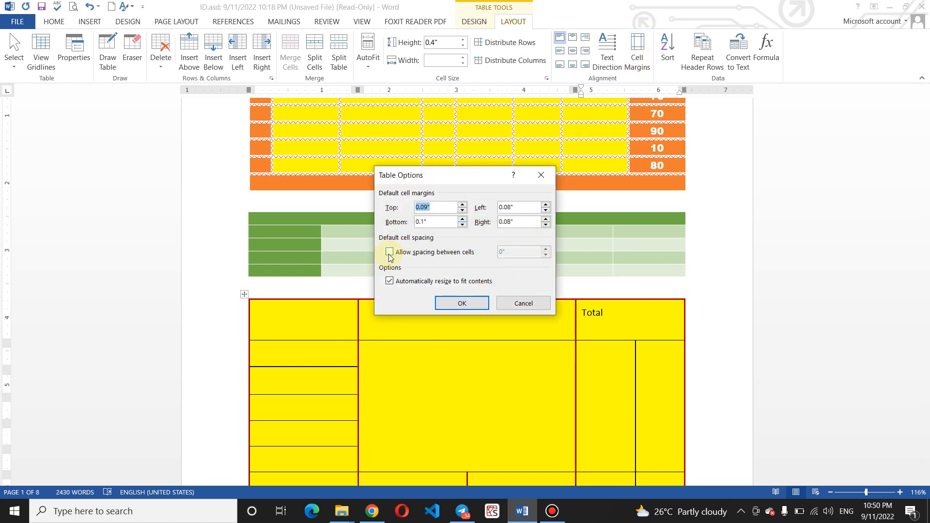
pyautogui.click(436, 442)
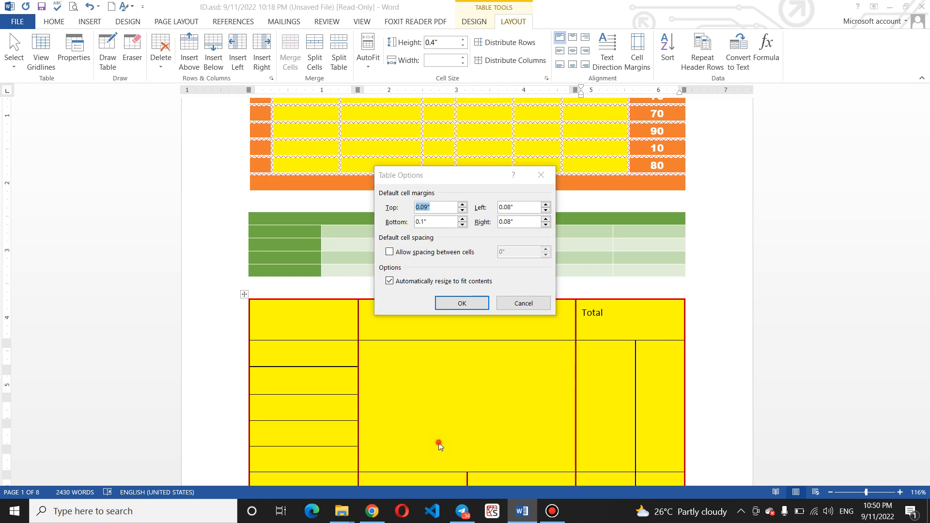
pyautogui.click(535, 304)
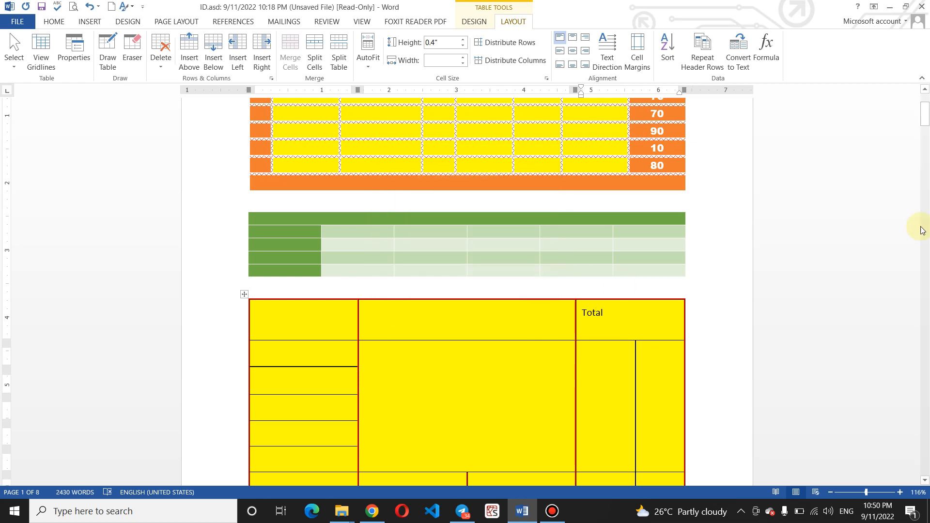
# Allow spacing between cells in the "Your Full Name" table on page 8 and set the spacing to 0.06"
pyautogui.moveTo(924, 112); pyautogui.dragTo(925, 443)
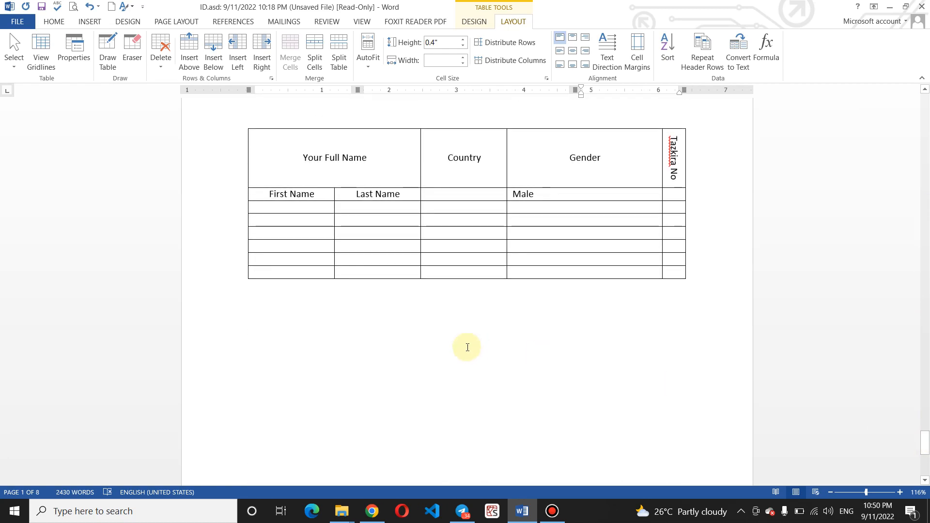
pyautogui.click(437, 194)
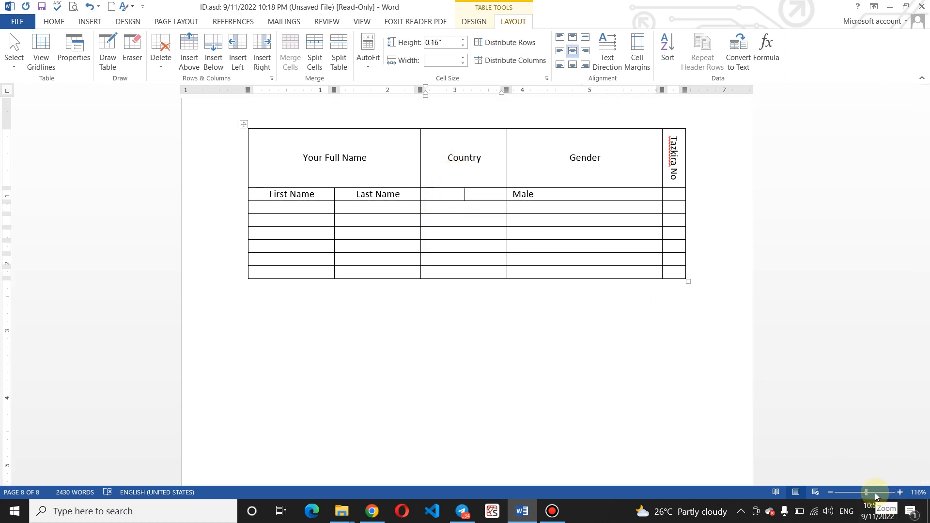
pyautogui.click(874, 492)
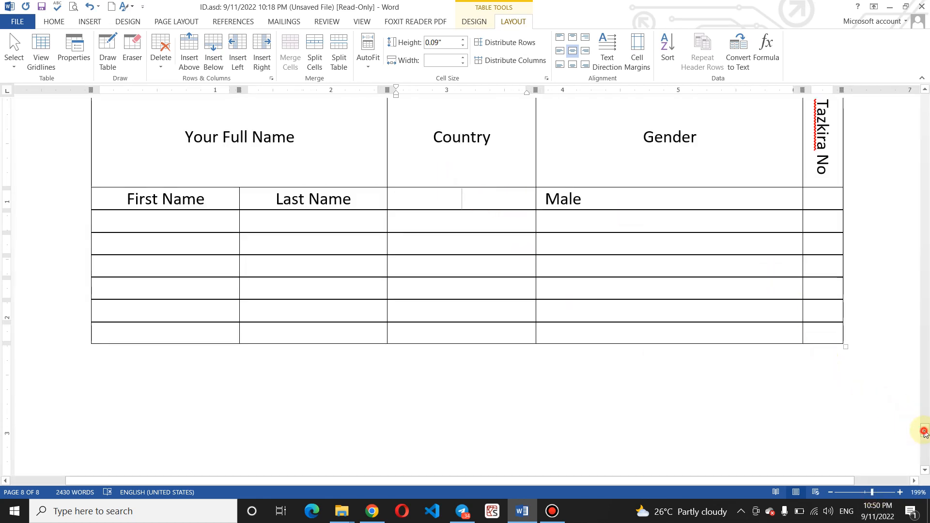
pyautogui.moveTo(923, 431); pyautogui.dragTo(924, 430)
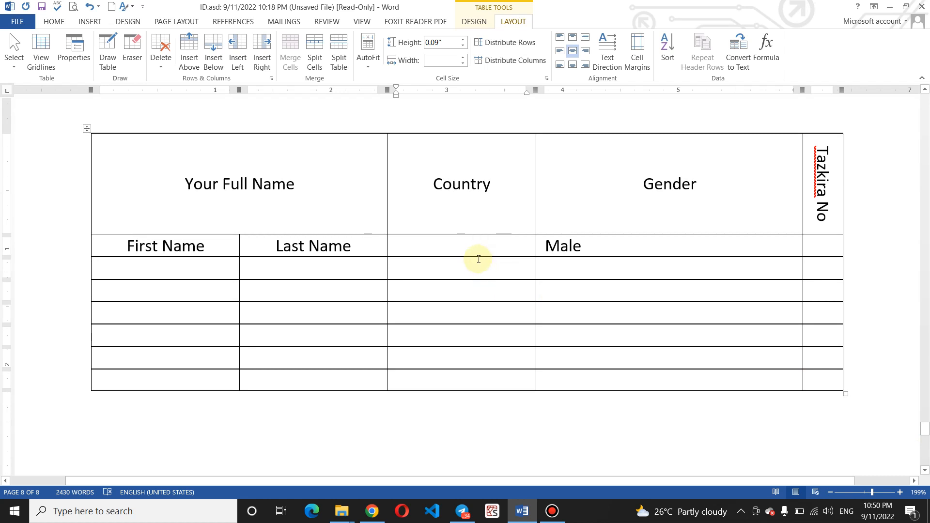
pyautogui.click(466, 239)
pyautogui.click(643, 63)
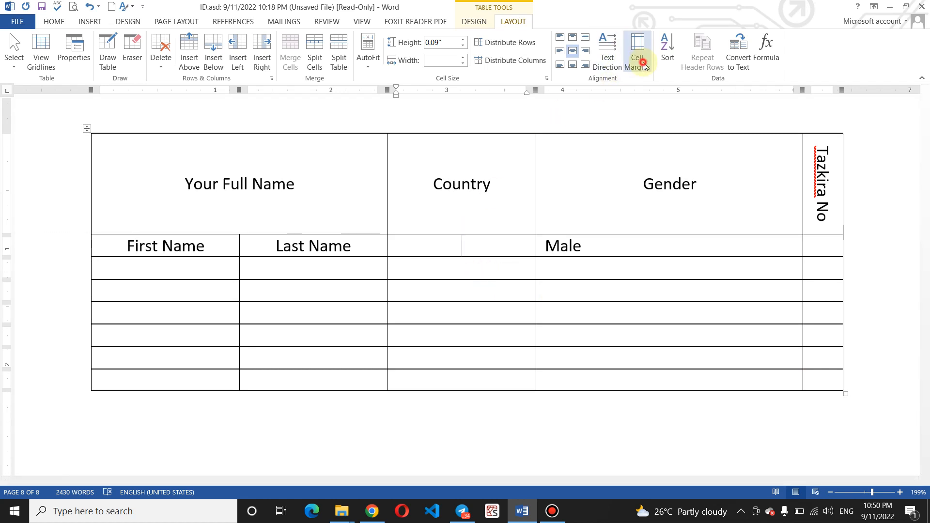
pyautogui.click(388, 251)
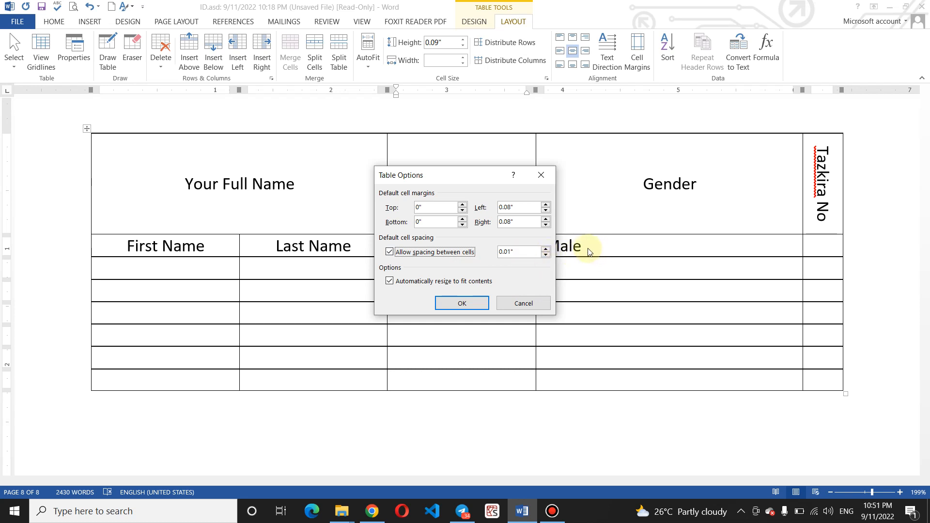
pyautogui.click(546, 250)
pyautogui.click(547, 250)
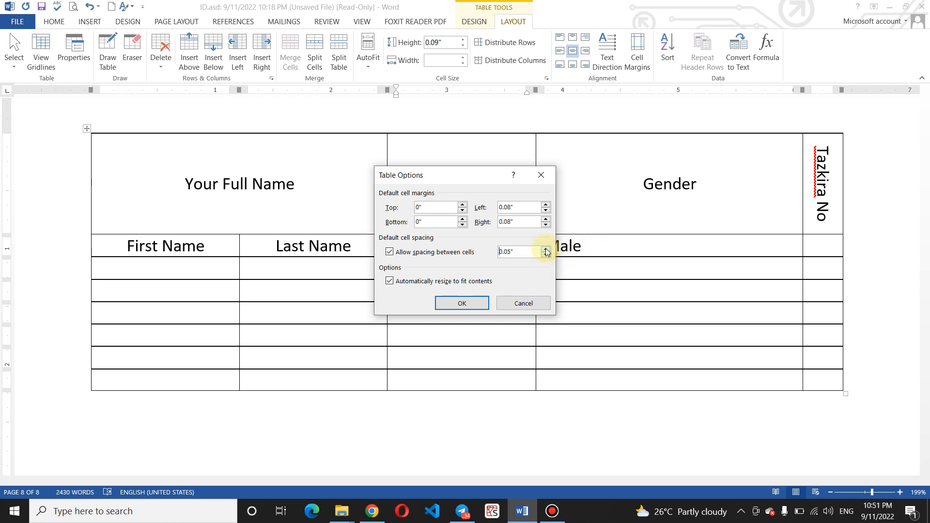
pyautogui.click(478, 303)
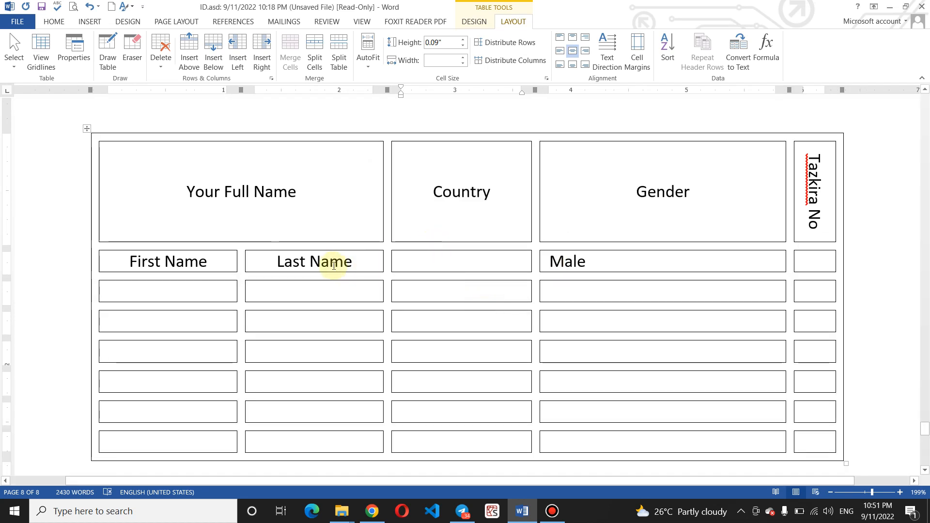
# From the "Last Name" cell, switch the table's automatic resizing to fit contents off and back on, and apply the options
pyautogui.click(327, 291)
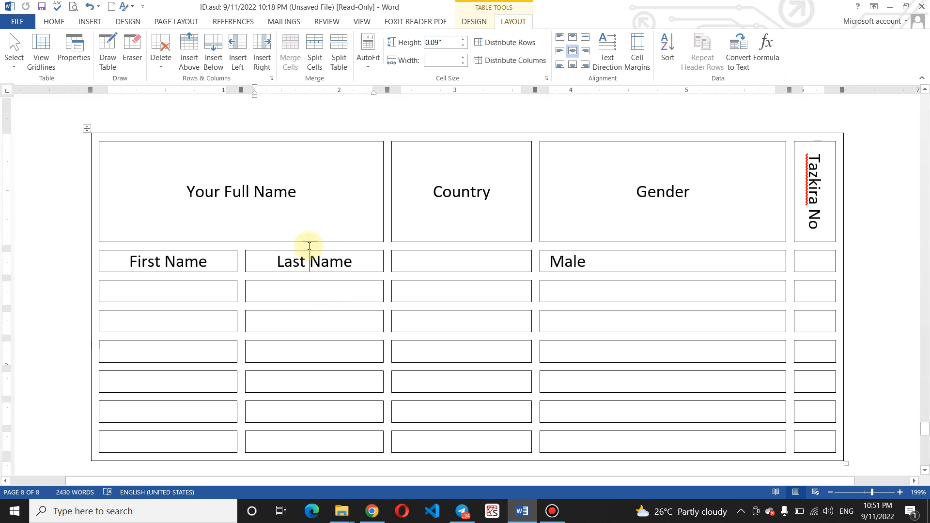
pyautogui.click(305, 191)
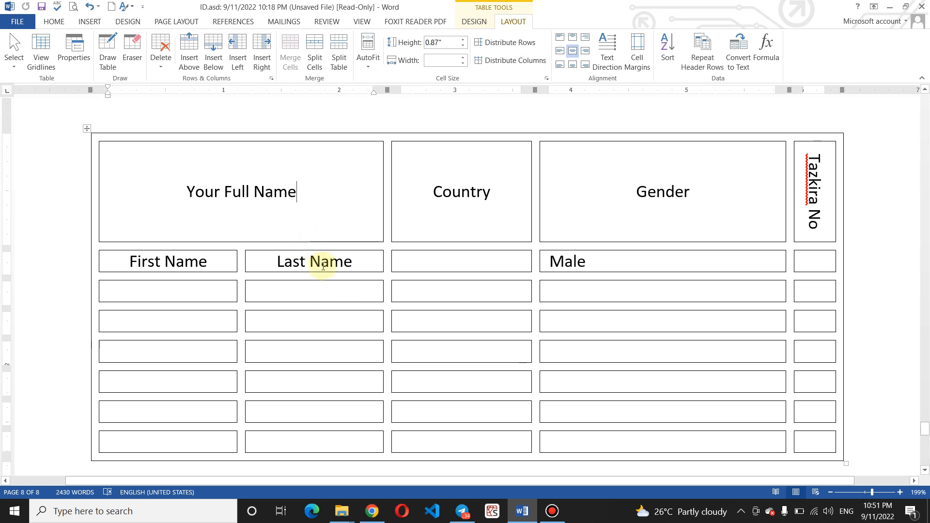
pyautogui.click(356, 261)
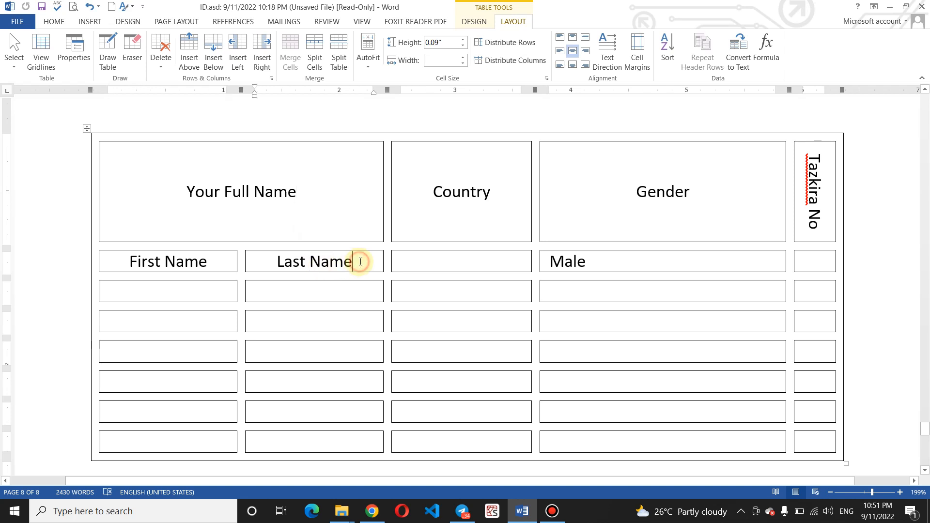
pyautogui.click(638, 62)
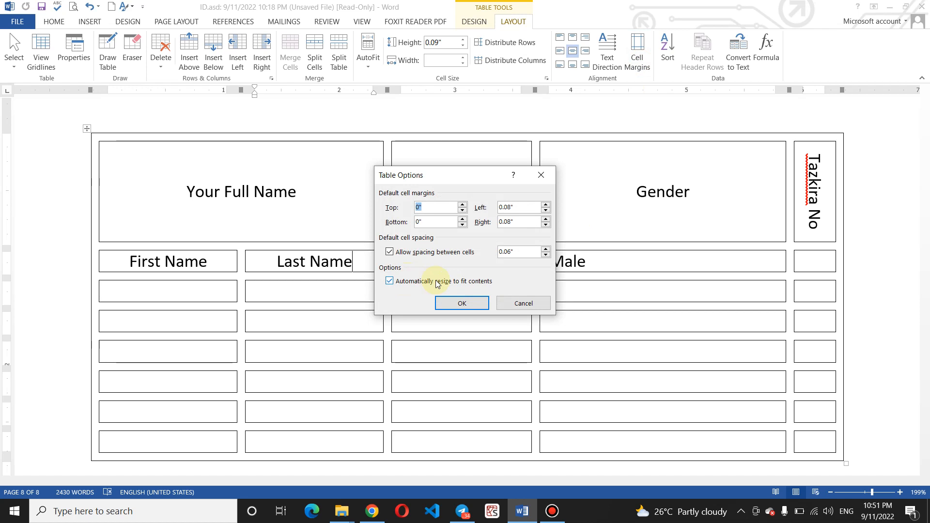
pyautogui.click(391, 282)
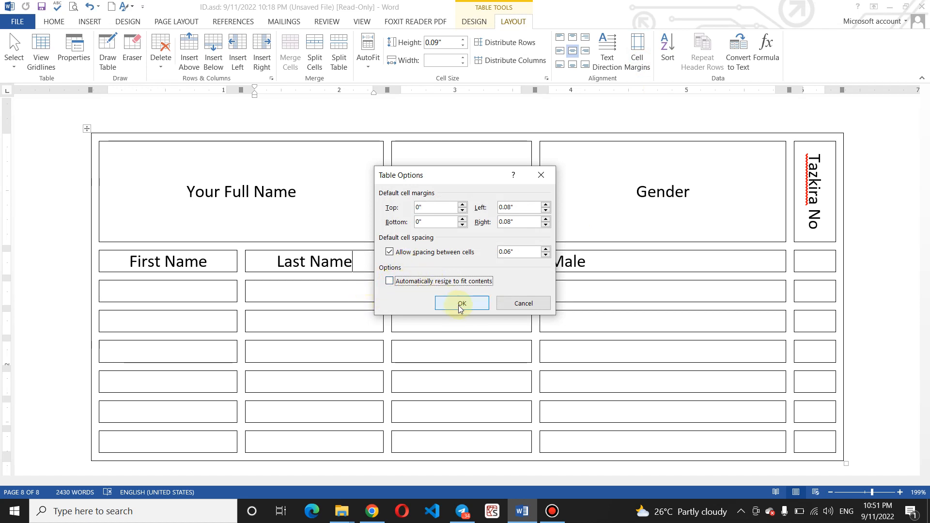
pyautogui.click(388, 282)
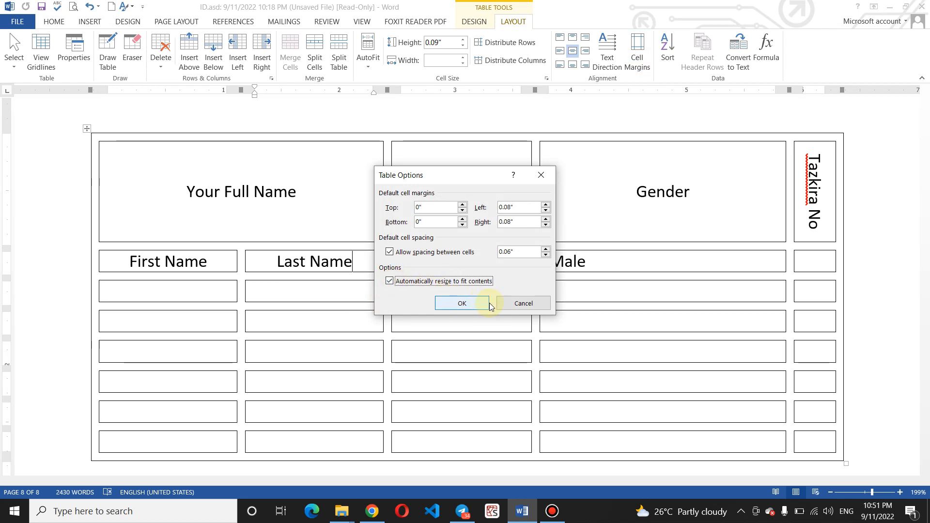
pyautogui.click(461, 303)
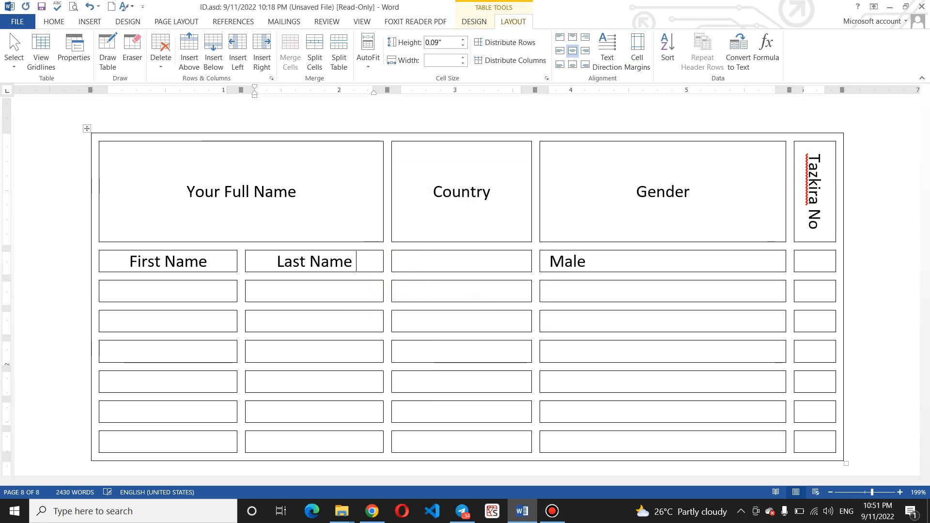
# Add the trial text "writreerrmdf jfkv" after "Last Name" in the table's second row
pyautogui.write('d')
pyautogui.press('BackSpace')
pyautogui.write('we')
pyautogui.press('BackSpace')
pyautogui.press('BackSpace')
pyautogui.write('writr')
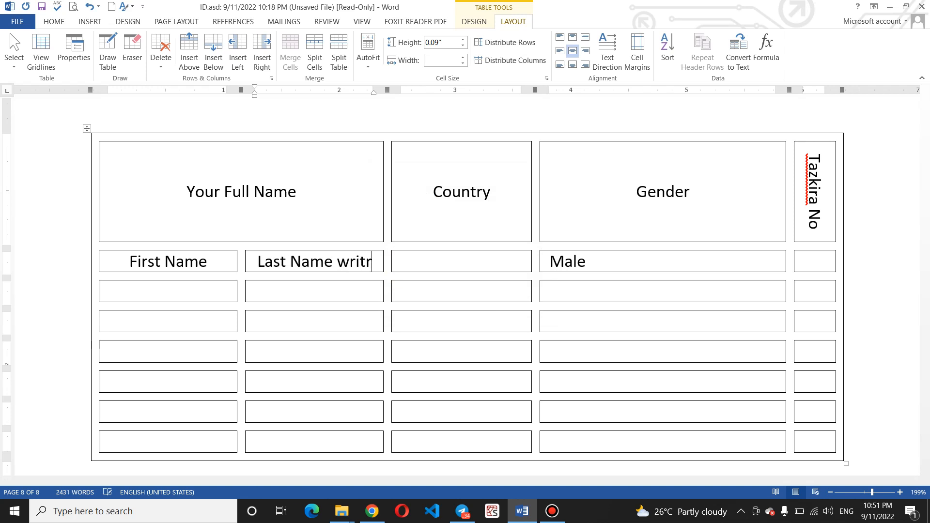
pyautogui.write('eerrmdf jfkv')
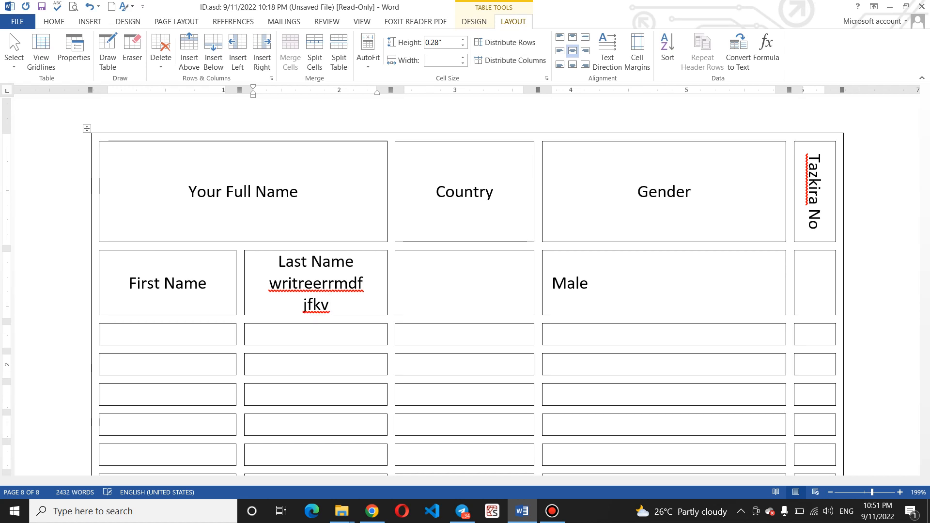
# Turn off automatic resizing to fit contents for the "Your Full Name" table
pyautogui.click(636, 53)
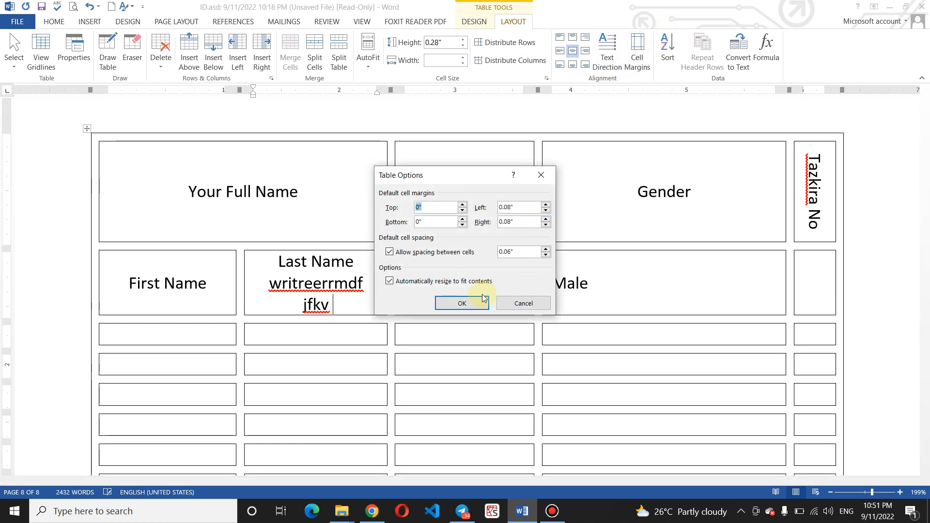
pyautogui.click(395, 281)
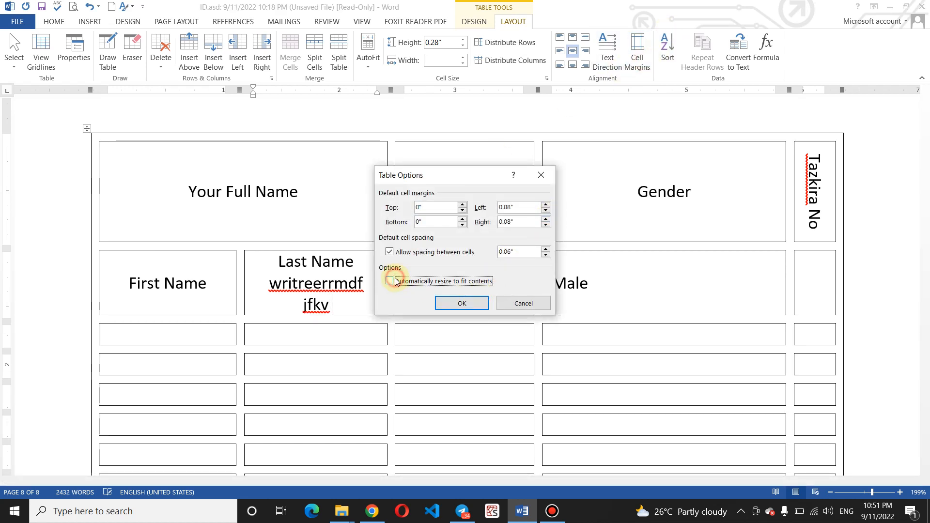
pyautogui.click(462, 303)
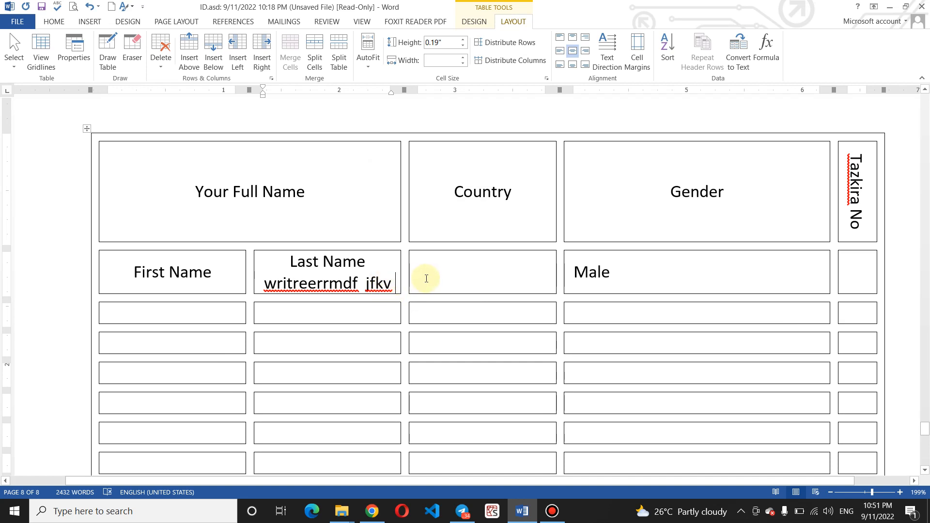
# Add more trial text in the "Last Name" cell and remove all the trial text, leaving the cell reading "Last Name"
pyautogui.write('ndfhbvd')
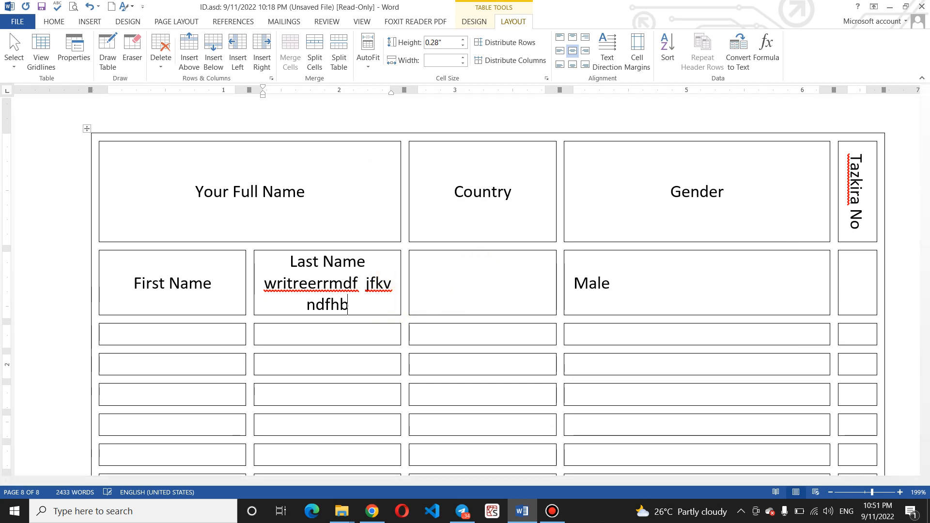
pyautogui.hotkey('ctrl', 'BackSpace')
pyautogui.hotkey('ctrl', 'BackSpace')
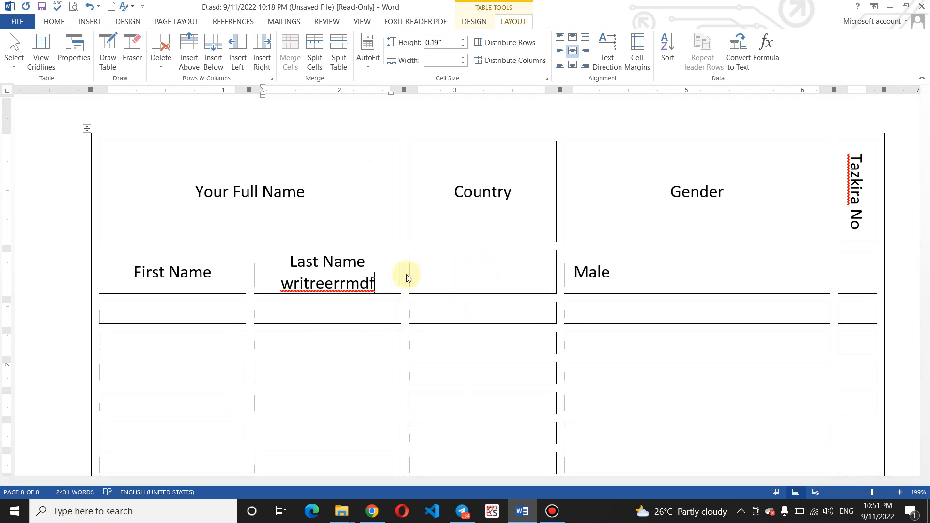
pyautogui.press('BackSpace')
pyautogui.press('BackSpace')
pyautogui.press('BackSpace')
pyautogui.press('BackSpace')
pyautogui.press('BackSpace')
pyautogui.press('BackSpace')
pyautogui.press('BackSpace')
pyautogui.press('BackSpace')
pyautogui.press('BackSpace')
pyautogui.press('BackSpace')
pyautogui.press('BackSpace')
pyautogui.press('BackSpace')
pyautogui.press('BackSpace')
pyautogui.press('BackSpace')
pyautogui.press('BackSpace')
pyautogui.press('BackSpace')
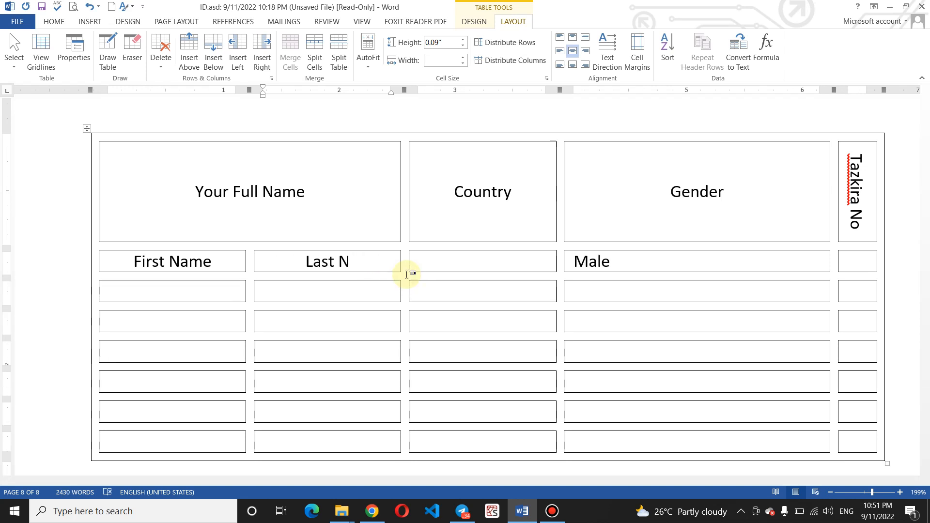
pyautogui.write('nam')
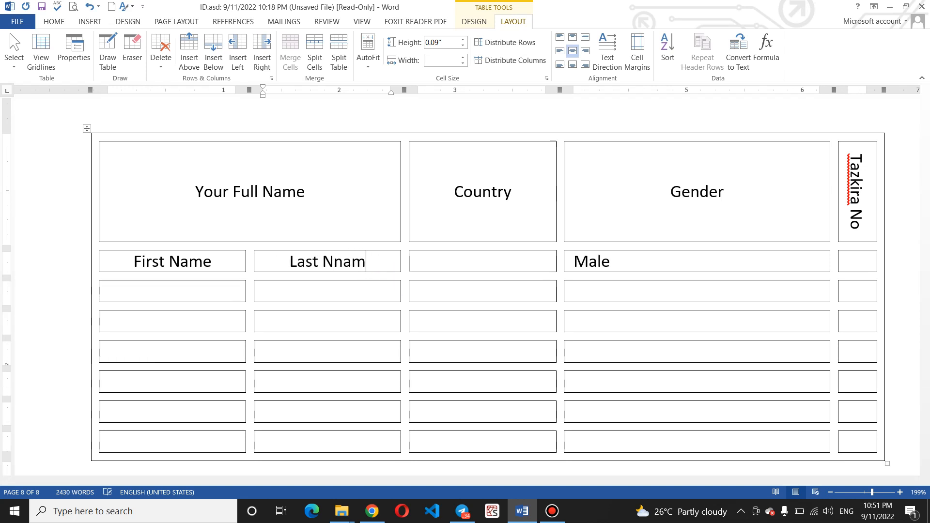
pyautogui.press('BackSpace')
pyautogui.press('BackSpace')
pyautogui.press('BackSpace')
pyautogui.write('ame')
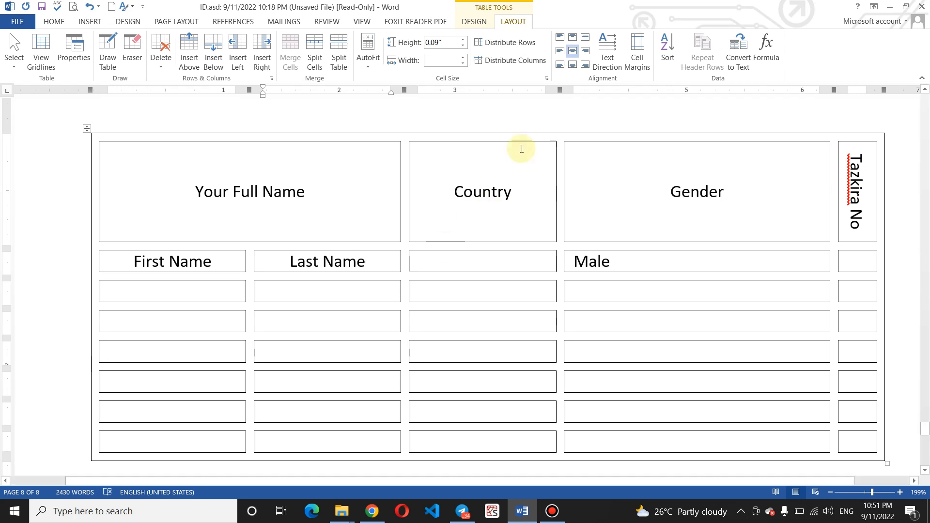
pyautogui.click(643, 54)
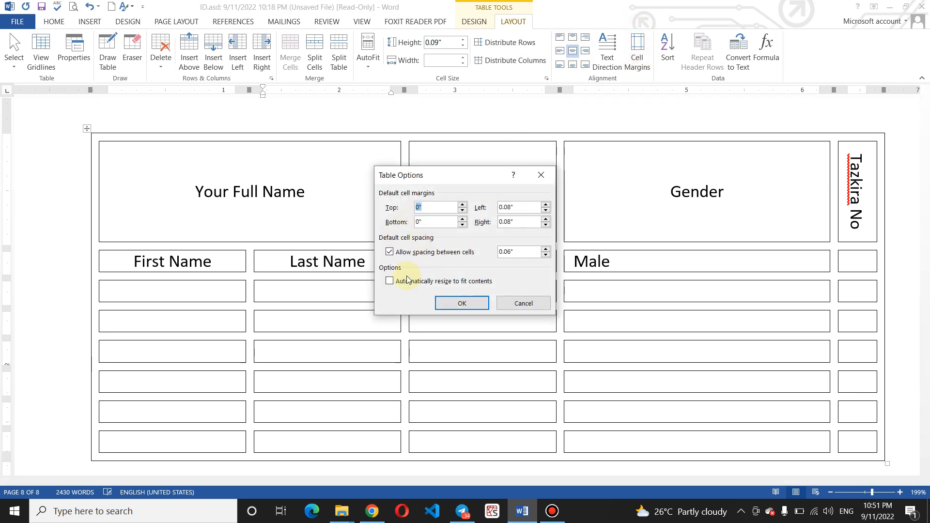
pyautogui.click(390, 281)
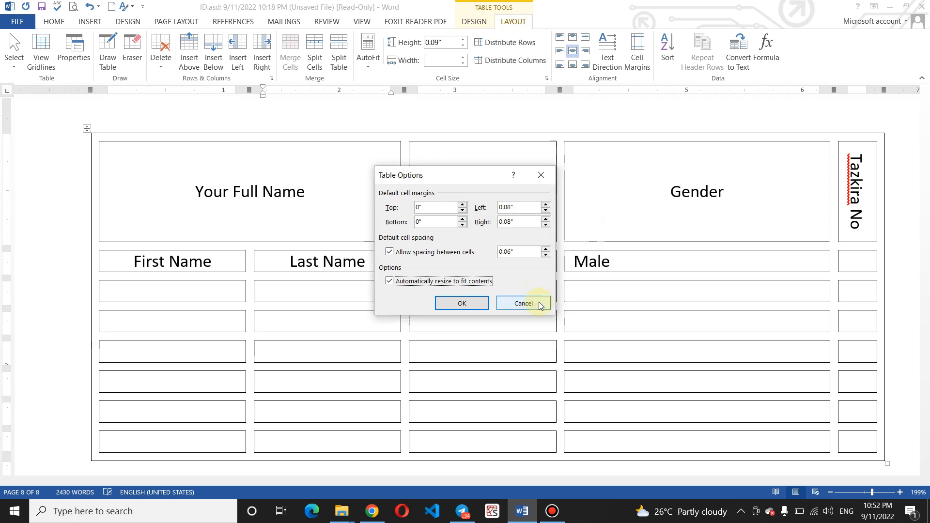
pyautogui.click(523, 303)
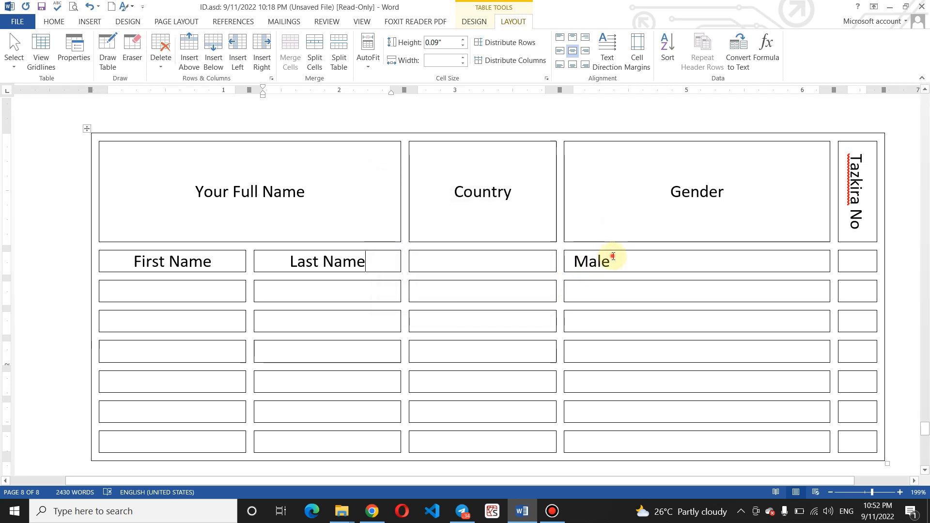
# Set the table's default left cell margin to 0.5" from the "Male" cell
pyautogui.moveTo(613, 254); pyautogui.dragTo(567, 261)
pyautogui.click(632, 263)
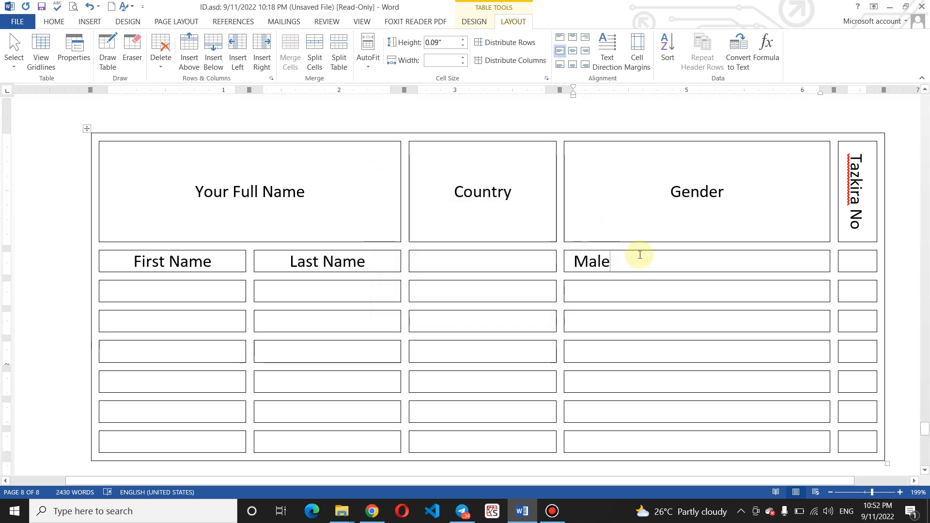
pyautogui.click(674, 259)
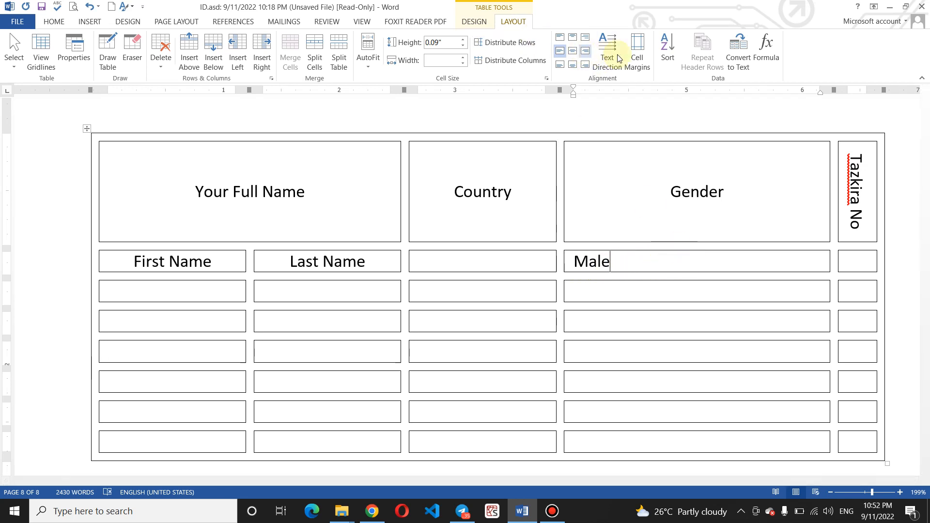
pyautogui.click(637, 53)
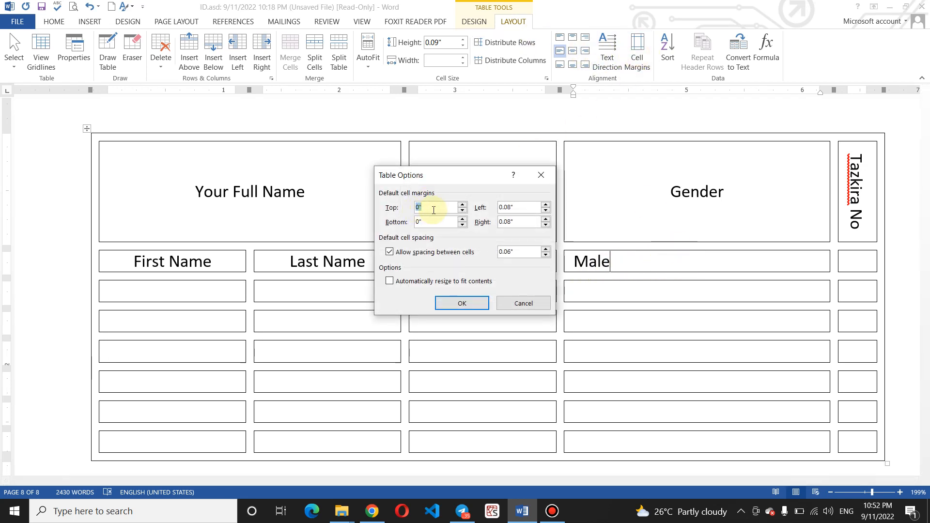
pyautogui.click(546, 205)
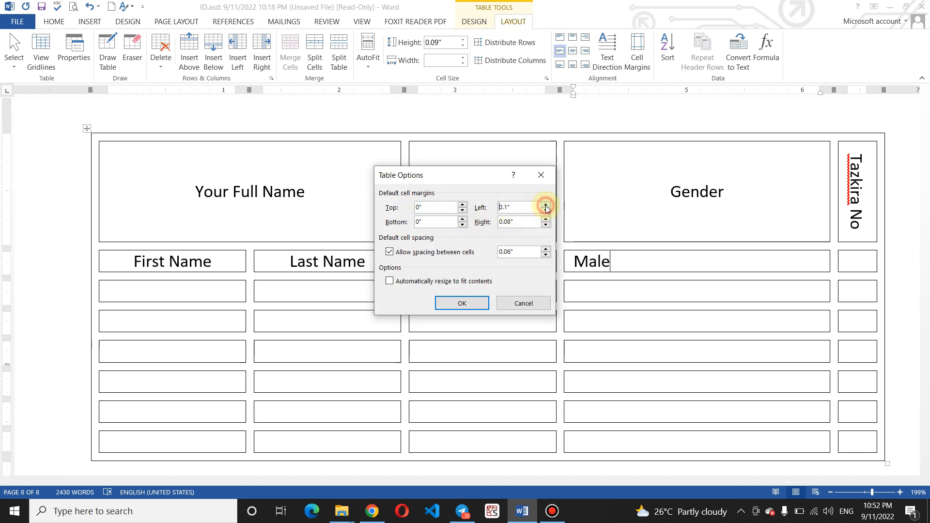
pyautogui.click(545, 205)
pyautogui.click(546, 205)
pyautogui.click(546, 205)
pyautogui.click(545, 206)
pyautogui.click(545, 205)
pyautogui.click(546, 205)
pyautogui.click(545, 205)
pyautogui.click(546, 205)
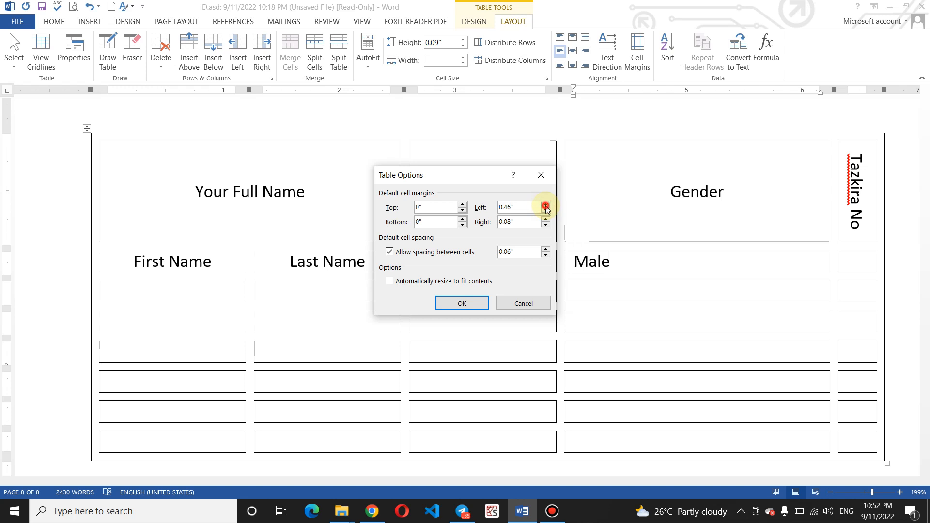
pyautogui.click(546, 206)
pyautogui.click(546, 206)
pyautogui.click(545, 205)
pyautogui.click(545, 206)
pyautogui.click(463, 301)
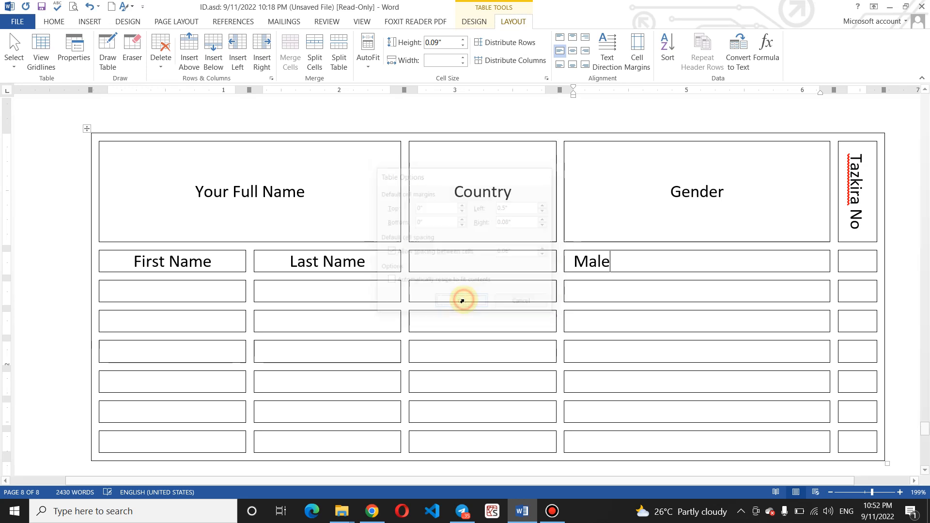
pyautogui.click(624, 262)
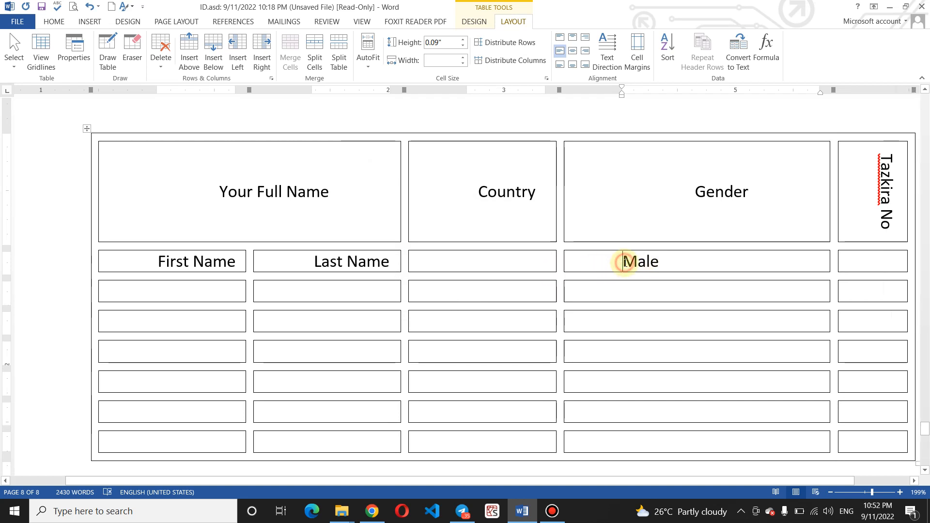
pyautogui.click(677, 257)
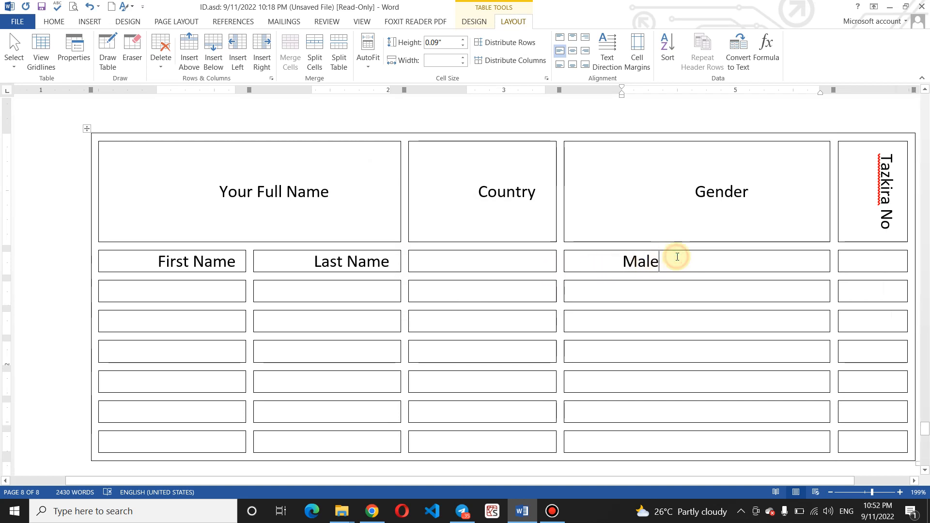
# Set the table's default top cell margin to 0.2" from the "Male" cell
pyautogui.click(568, 263)
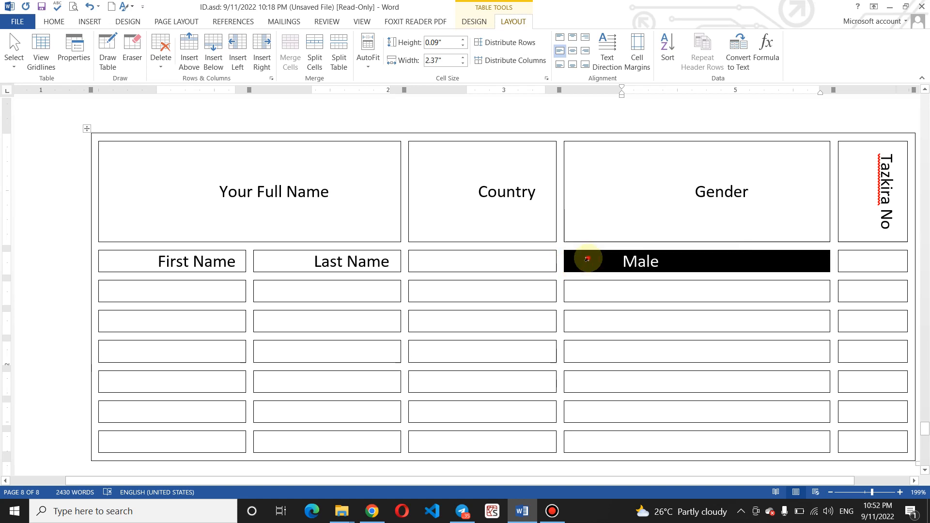
pyautogui.click(660, 265)
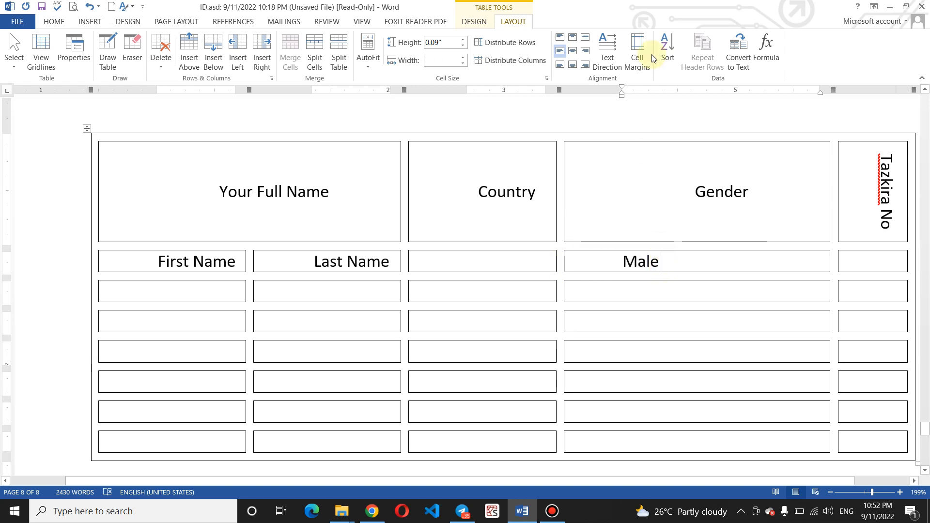
pyautogui.click(646, 51)
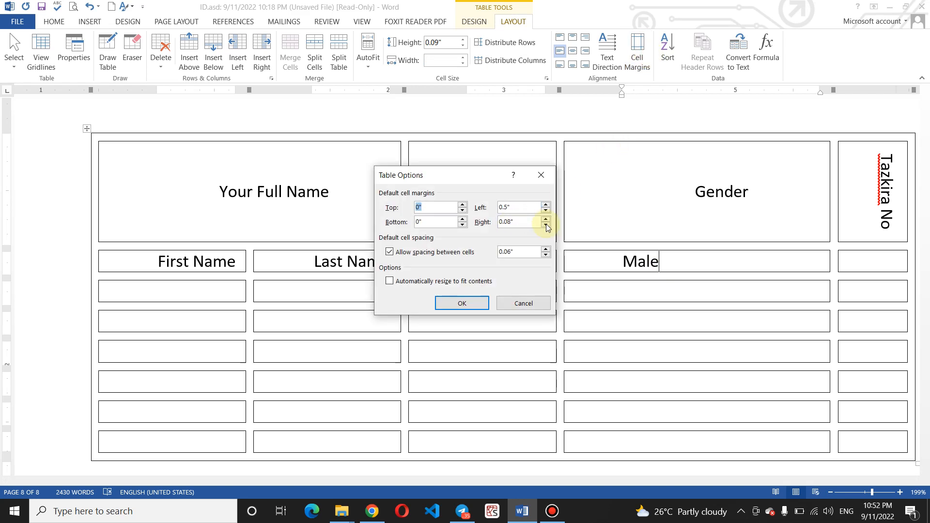
pyautogui.click(463, 205)
pyautogui.click(463, 204)
pyautogui.click(463, 204)
pyautogui.click(463, 204)
pyautogui.click(463, 205)
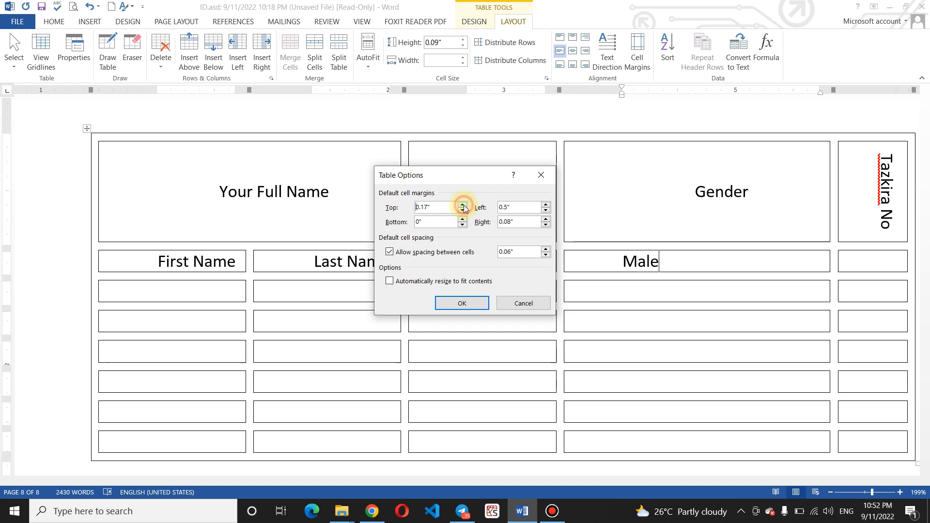
pyautogui.click(463, 204)
pyautogui.click(462, 205)
pyautogui.click(463, 205)
pyautogui.click(463, 205)
pyautogui.click(465, 306)
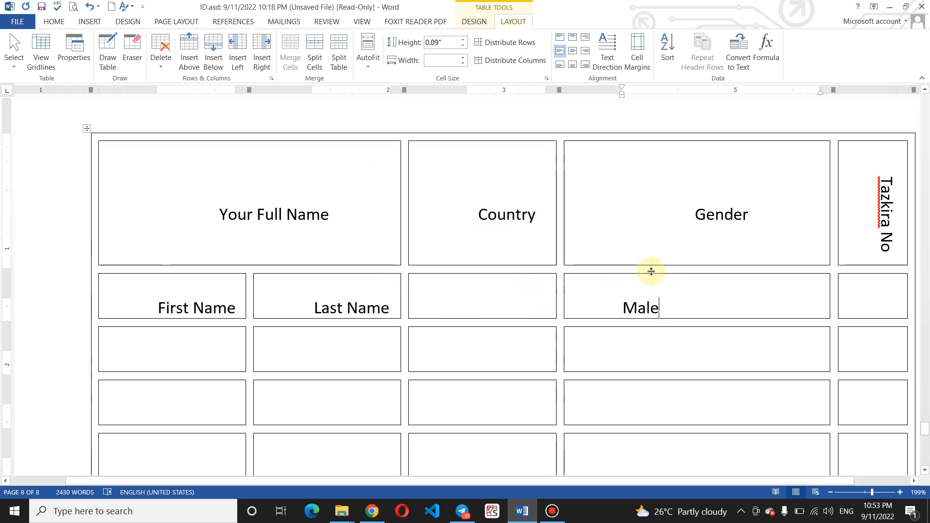
pyautogui.click(638, 49)
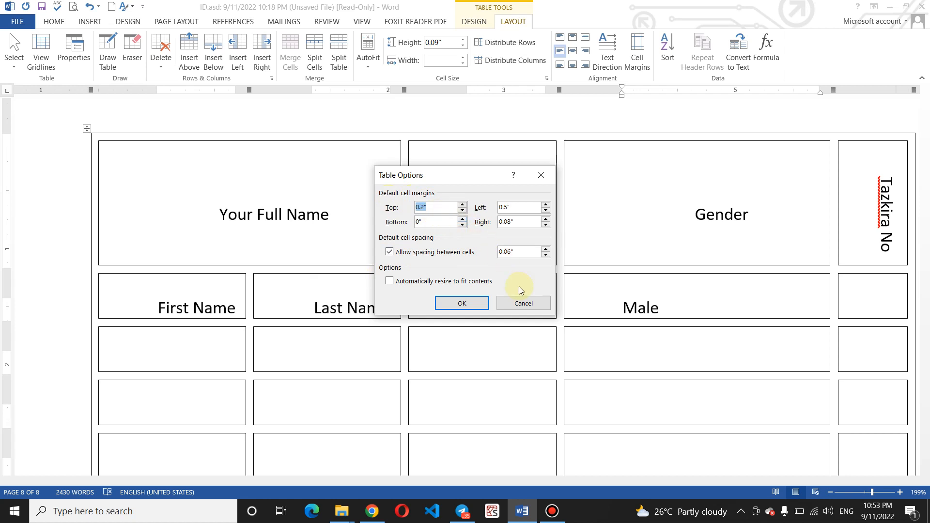
pyautogui.click(521, 304)
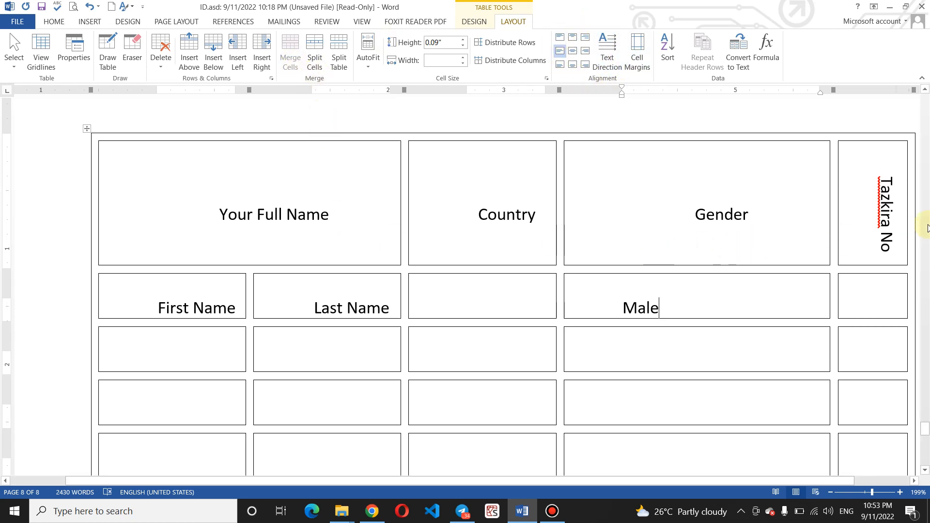
# Insert a table of three columns and eight rows in the blank area below the existing table
pyautogui.click(924, 210)
pyautogui.click(925, 273)
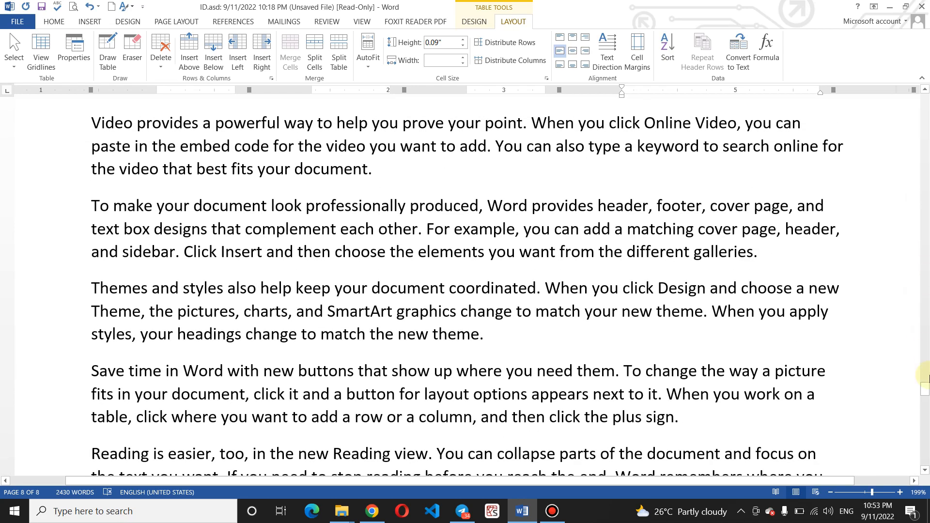
pyautogui.moveTo(928, 390); pyautogui.dragTo(926, 452)
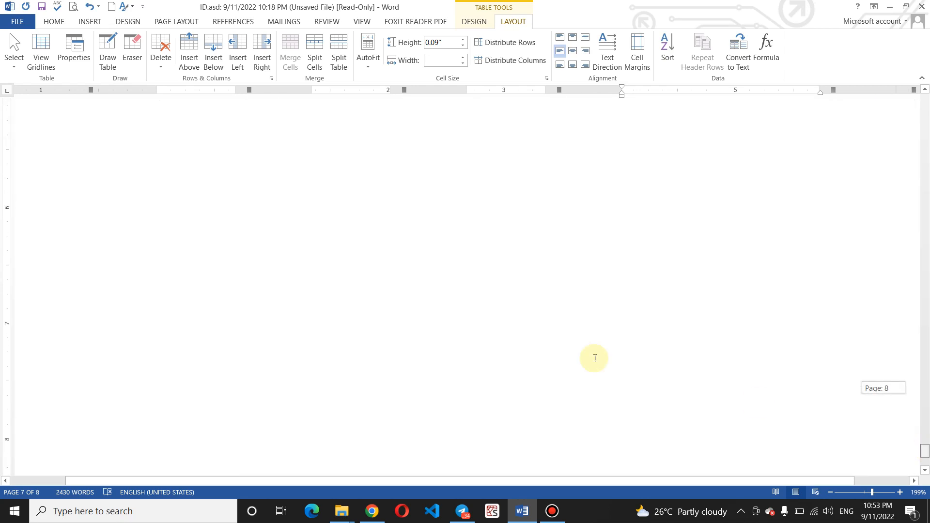
pyautogui.click(145, 167)
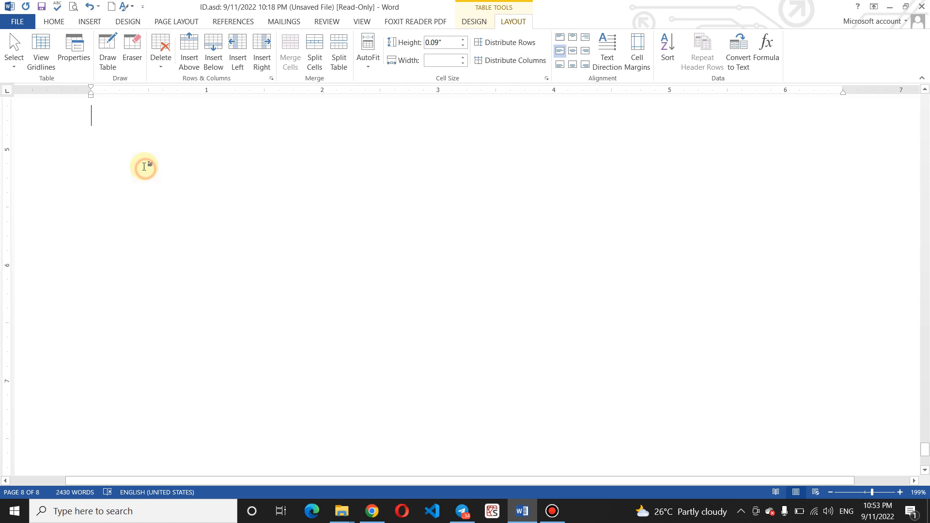
pyautogui.click(85, 21)
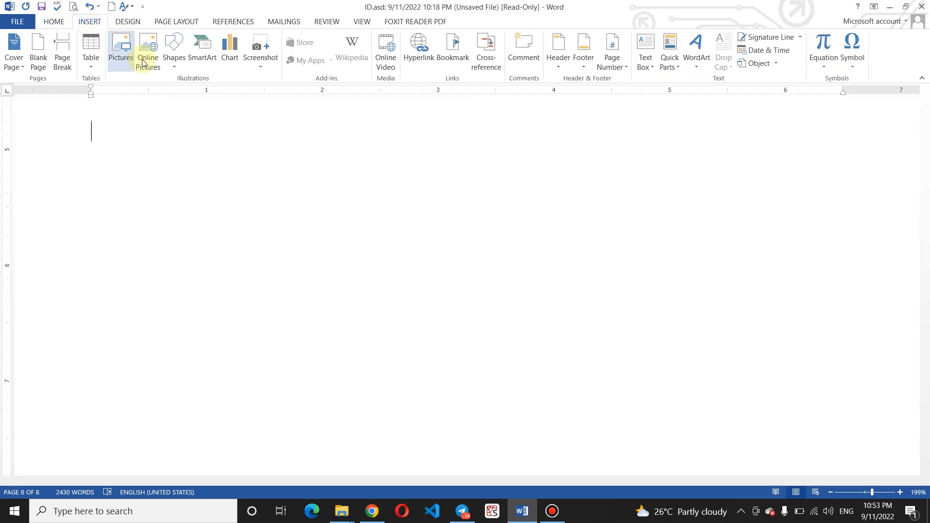
pyautogui.click(100, 63)
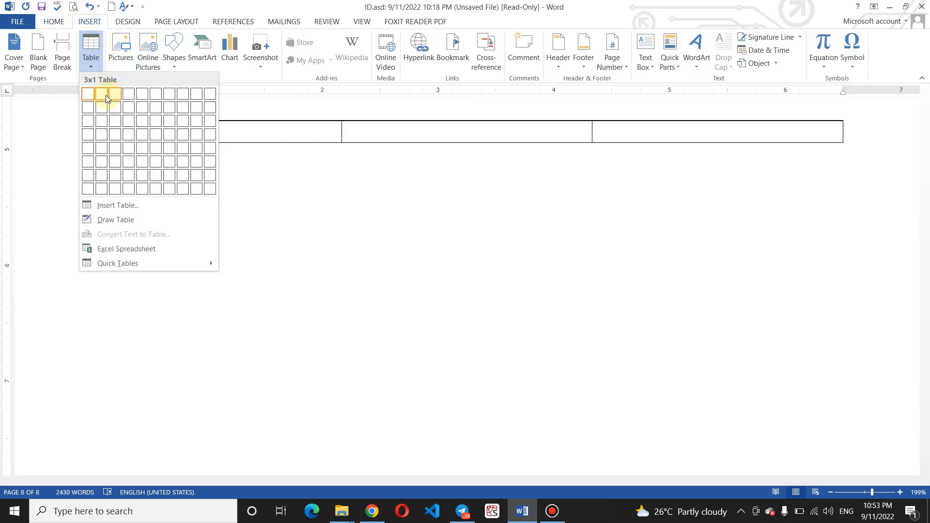
pyautogui.click(110, 193)
pyautogui.click(630, 128)
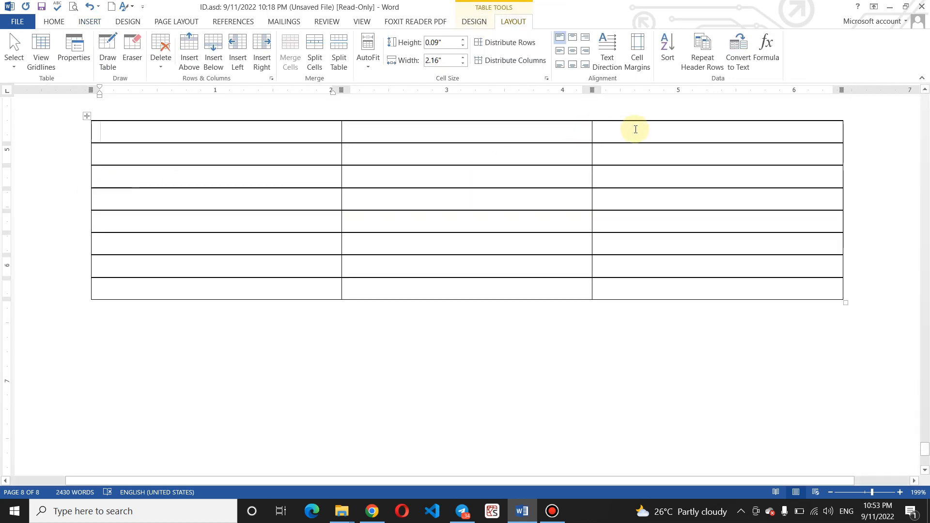
pyautogui.click(316, 59)
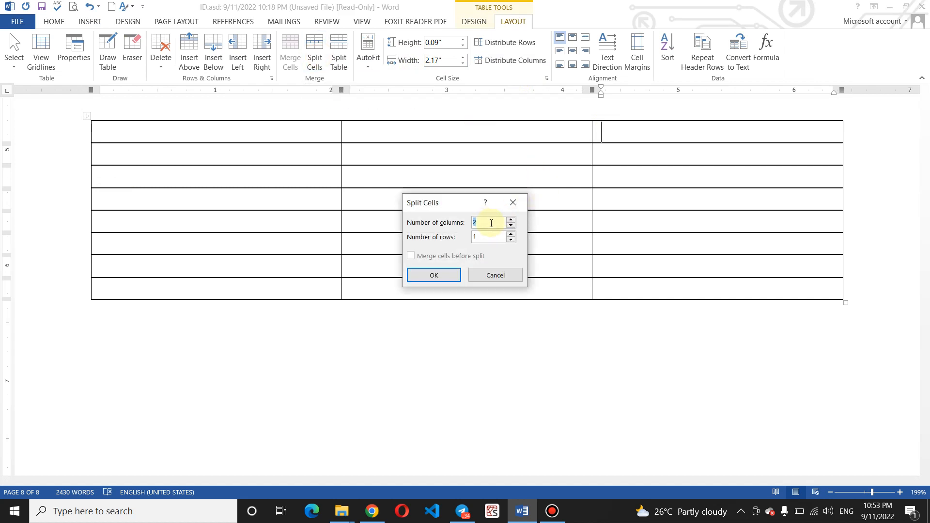
pyautogui.press('BackSpace')
pyautogui.write('5')
pyautogui.press('BackSpace')
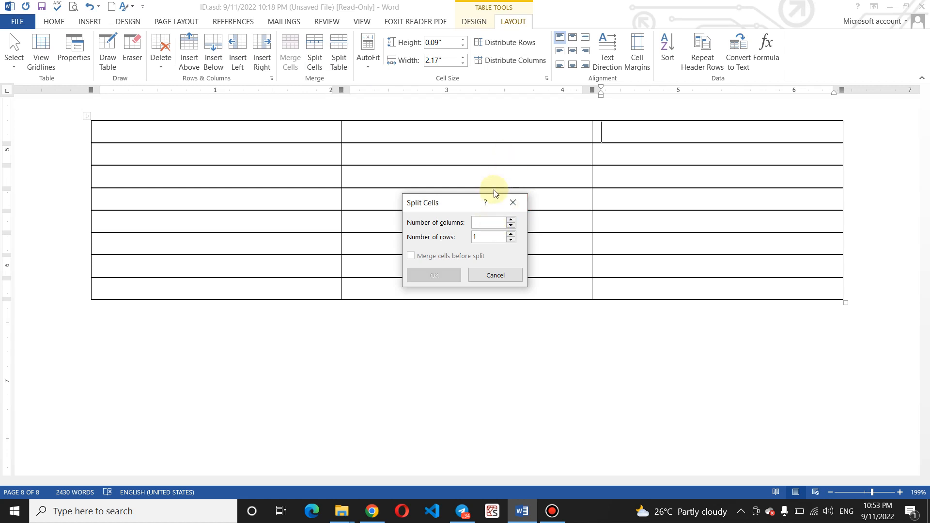
pyautogui.click(513, 202)
# Draw a vertical line through all eight rows of the first column, splitting off a narrow column about 0.32" wide at its left edge
pyautogui.click(107, 46)
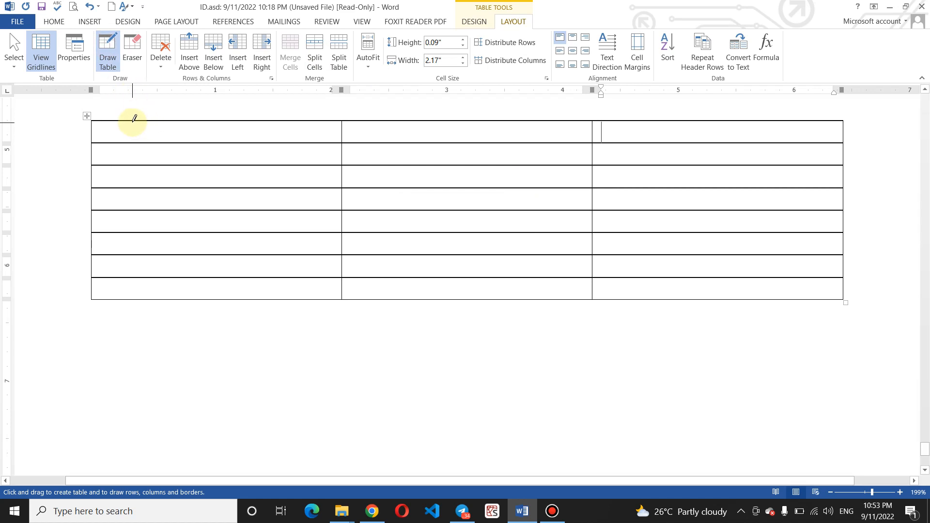
pyautogui.moveTo(130, 117); pyautogui.dragTo(126, 295)
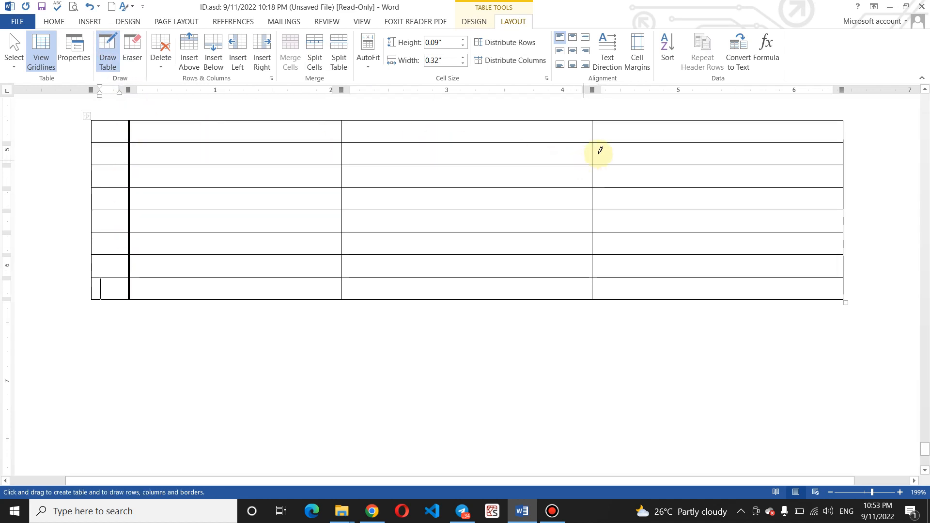
pyautogui.click(114, 60)
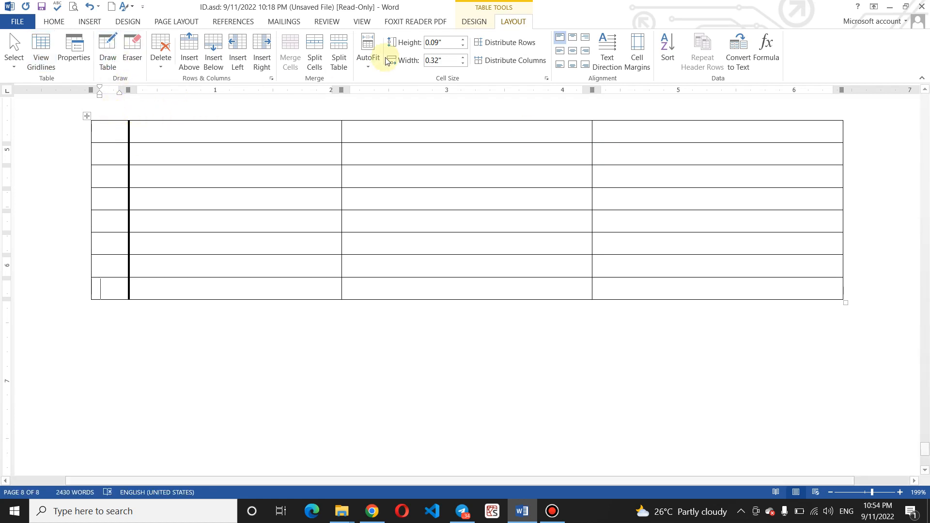
pyautogui.click(474, 23)
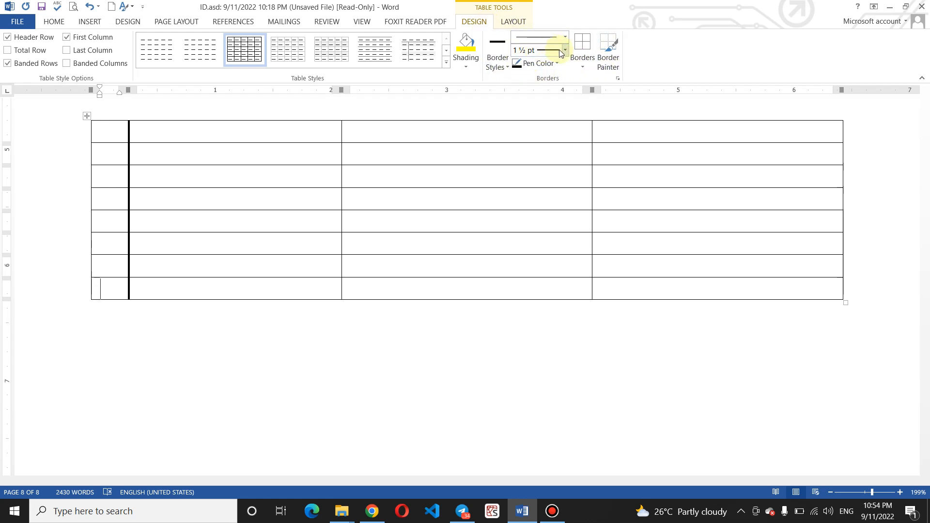
pyautogui.click(512, 22)
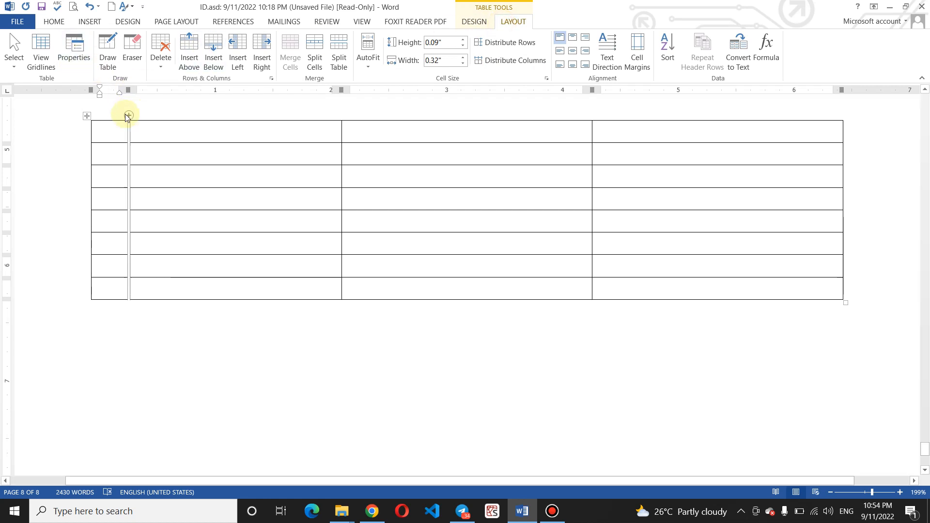
# Enter the column headings "No", "Name", "F/name" and "Days" in the new table's first row
pyautogui.click(112, 131)
pyautogui.write('No')
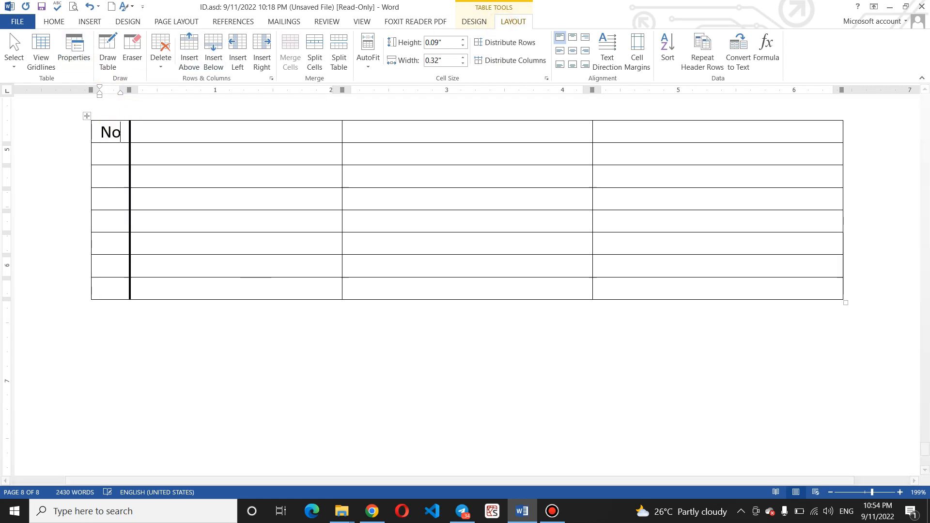
pyautogui.click(199, 124)
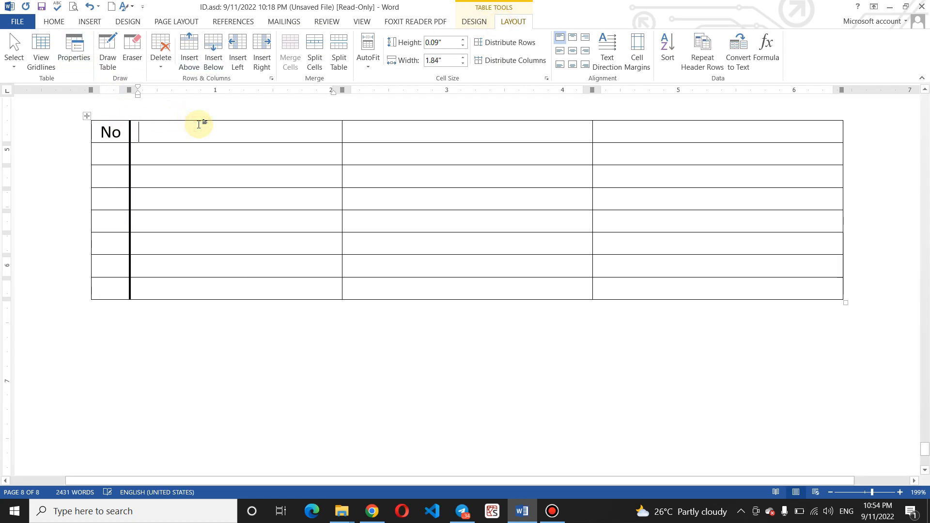
pyautogui.write('Name')
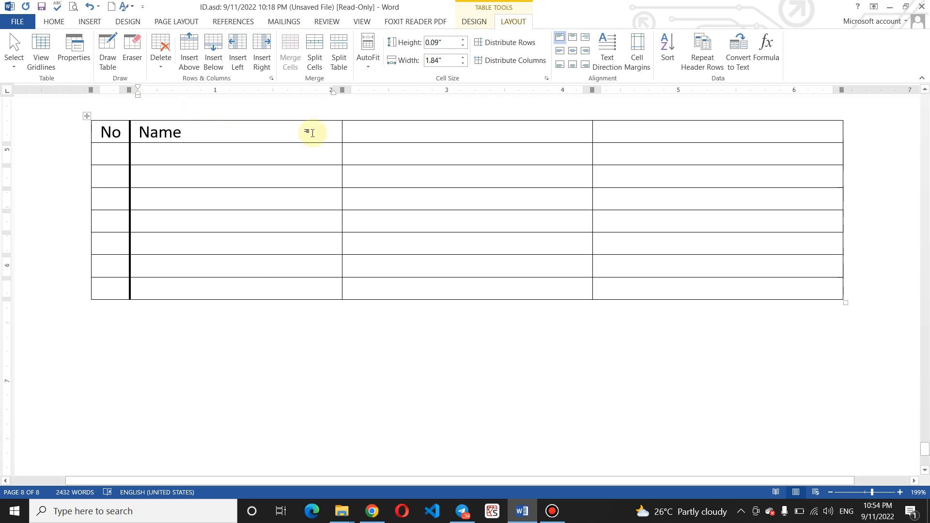
pyautogui.click(380, 133)
pyautogui.write('F/name')
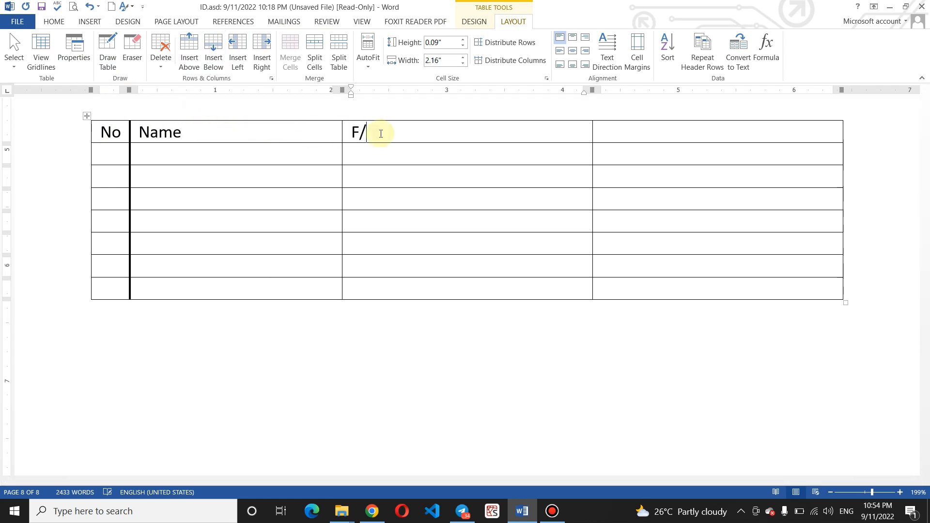
pyautogui.click(646, 137)
pyautogui.write('Day6')
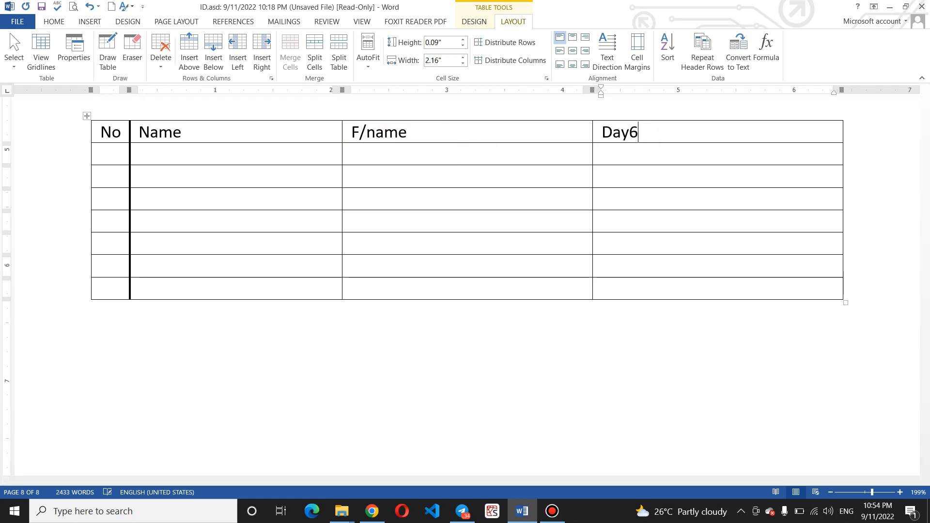
# Replace the third column's heading "F/name" with "post"
pyautogui.click(421, 139)
pyautogui.press('BackSpace')
pyautogui.press('BackSpace')
pyautogui.press('BackSpace')
pyautogui.press('BackSpace')
pyautogui.press('BackSpace')
pyautogui.write('ps')
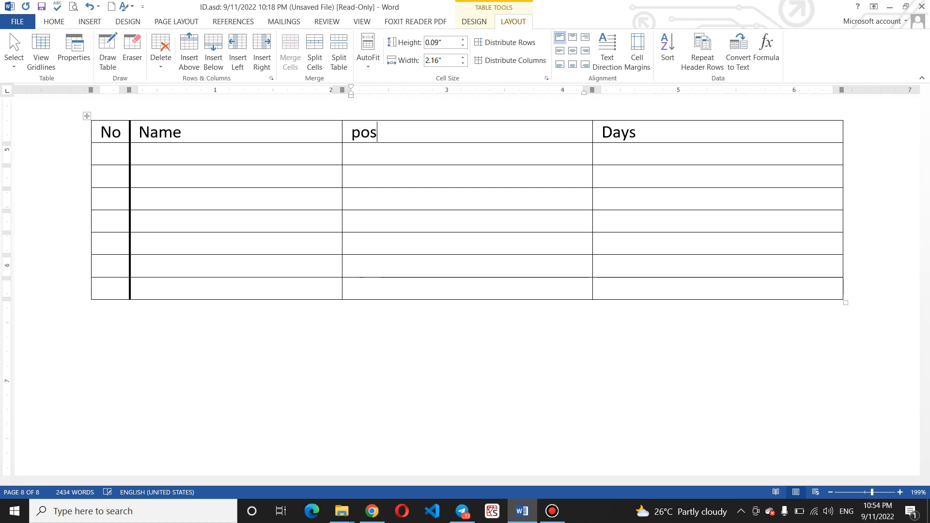
pyautogui.click(631, 134)
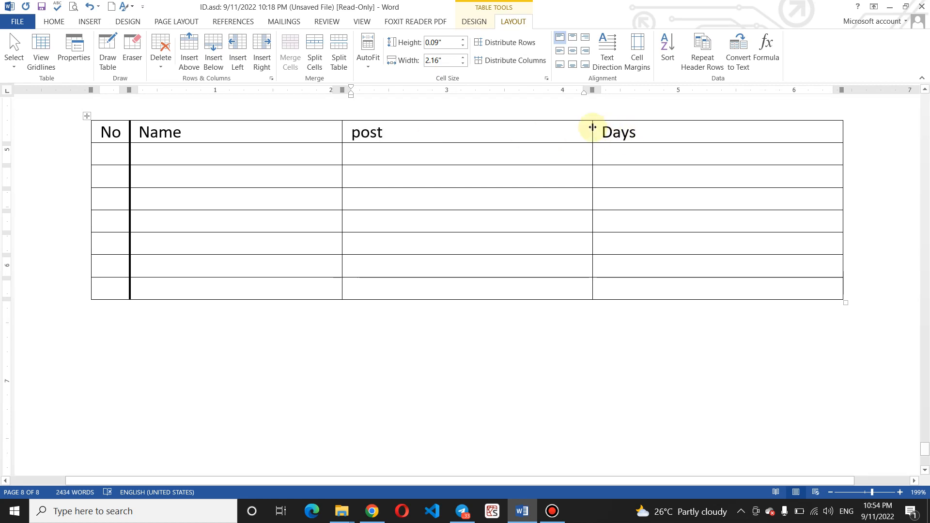
# Narrow the "post" column to about 0.52" wide by moving the border it shares with the Days column
pyautogui.click(479, 139)
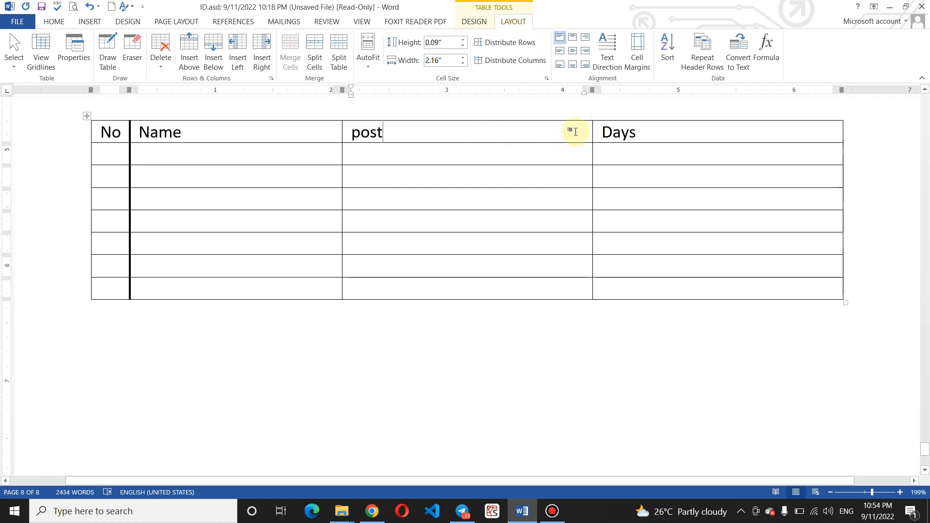
pyautogui.moveTo(592, 130); pyautogui.dragTo(402, 138)
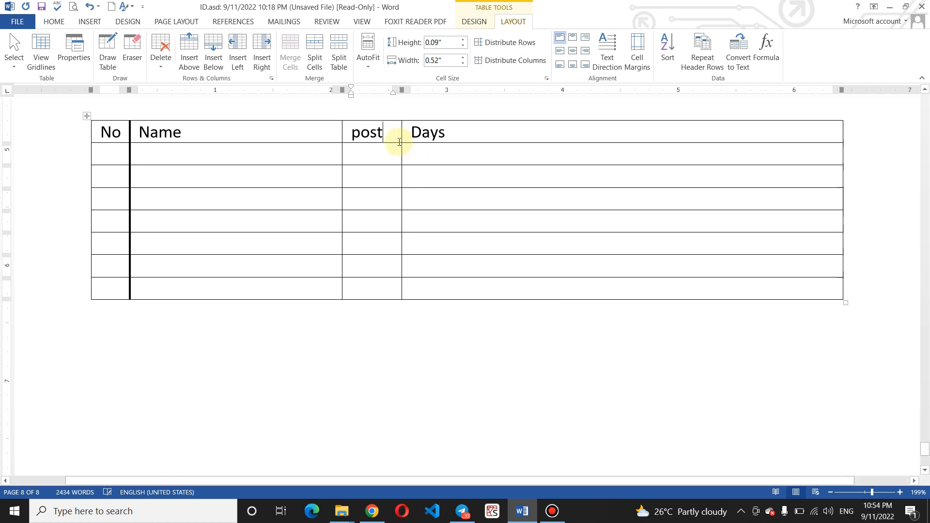
# Center the "post", "Name", "Days" and "No" headings horizontally and vertically within their cells
pyautogui.click(575, 50)
pyautogui.click(195, 140)
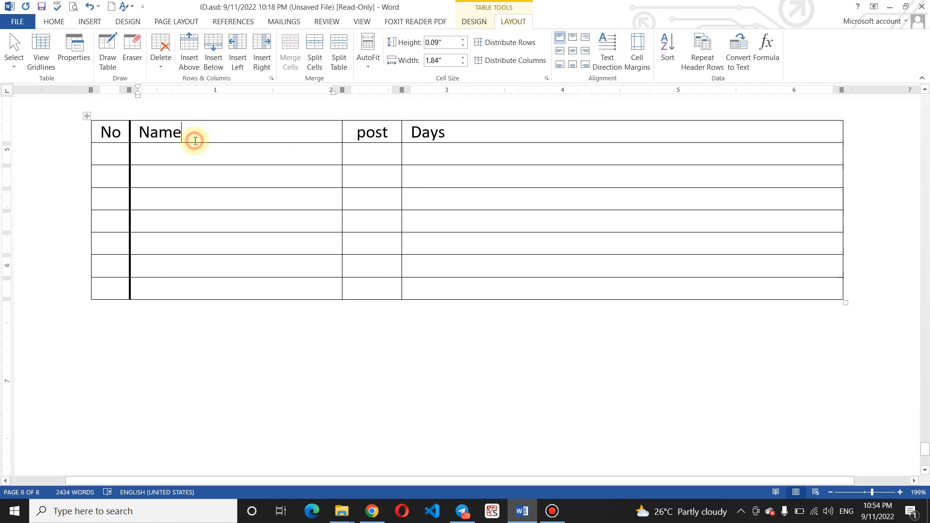
pyautogui.click(574, 53)
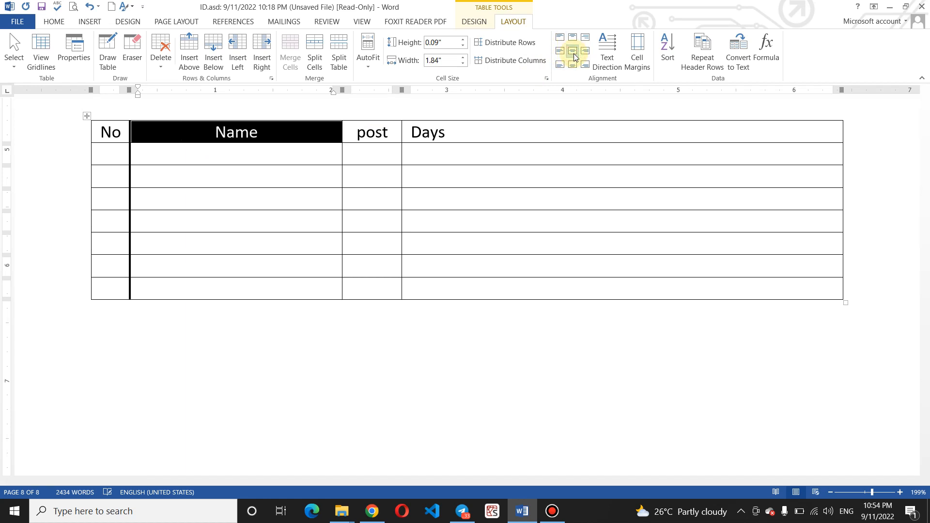
pyautogui.click(272, 153)
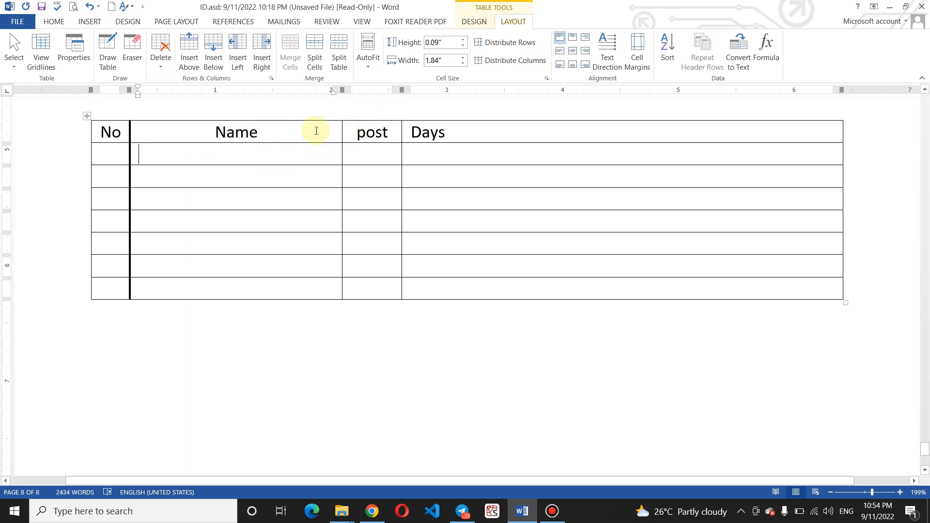
pyautogui.click(460, 139)
pyautogui.click(572, 51)
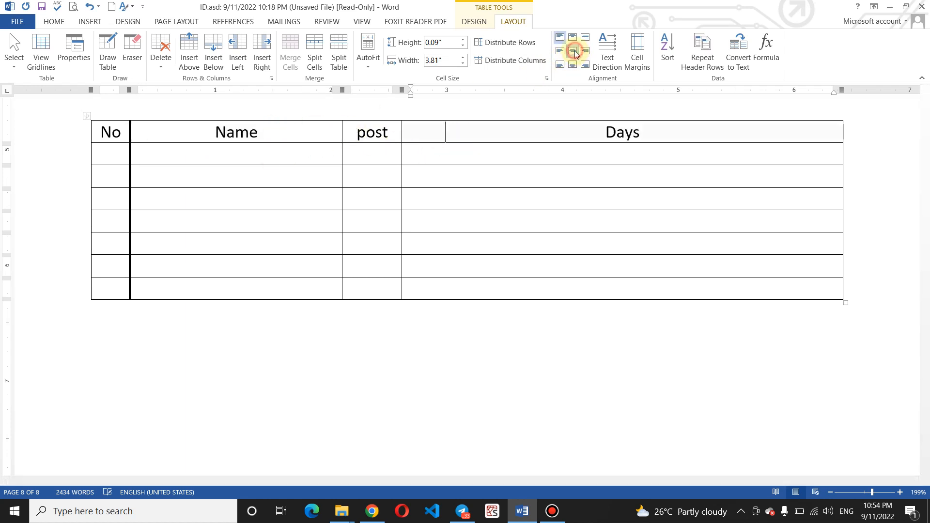
pyautogui.tripleClick(600, 130)
pyautogui.click(574, 150)
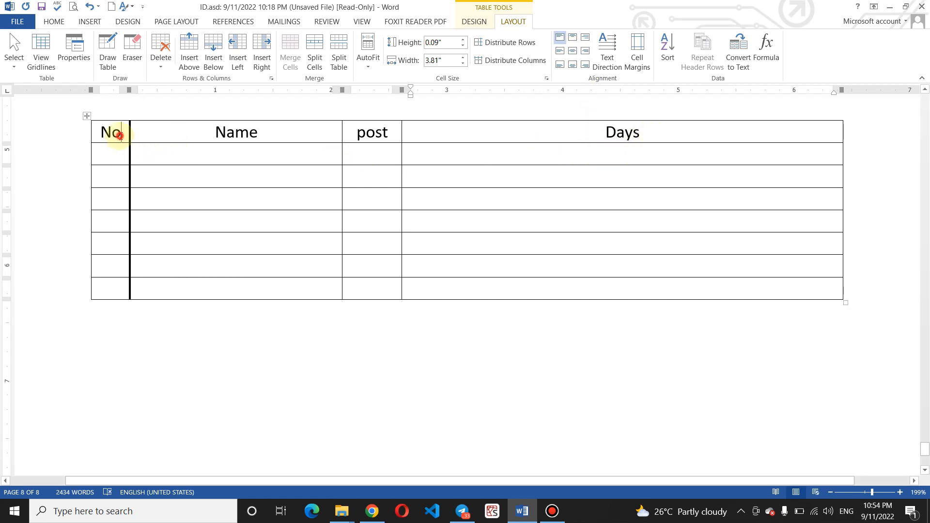
pyautogui.click(119, 135)
pyautogui.click(574, 56)
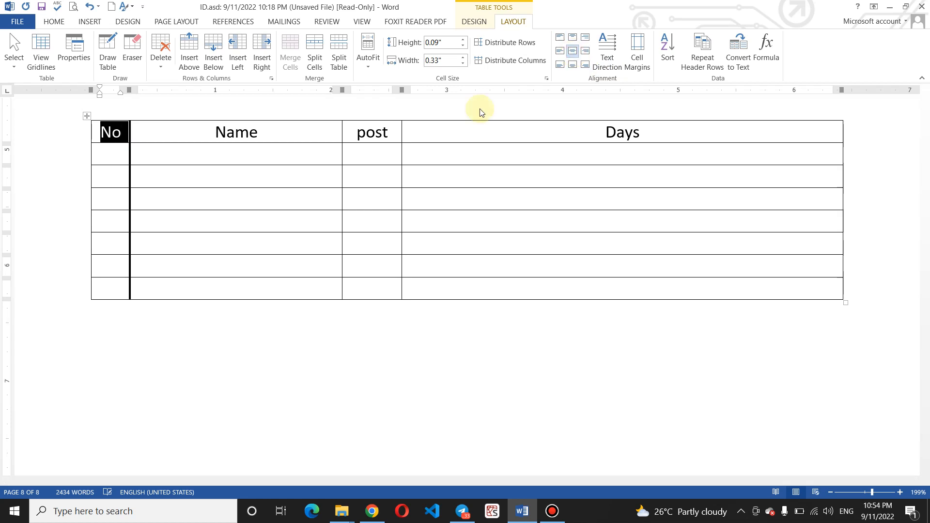
# Fill the row below the headings with number 1, the person's name and the post "Manager"
pyautogui.click(120, 155)
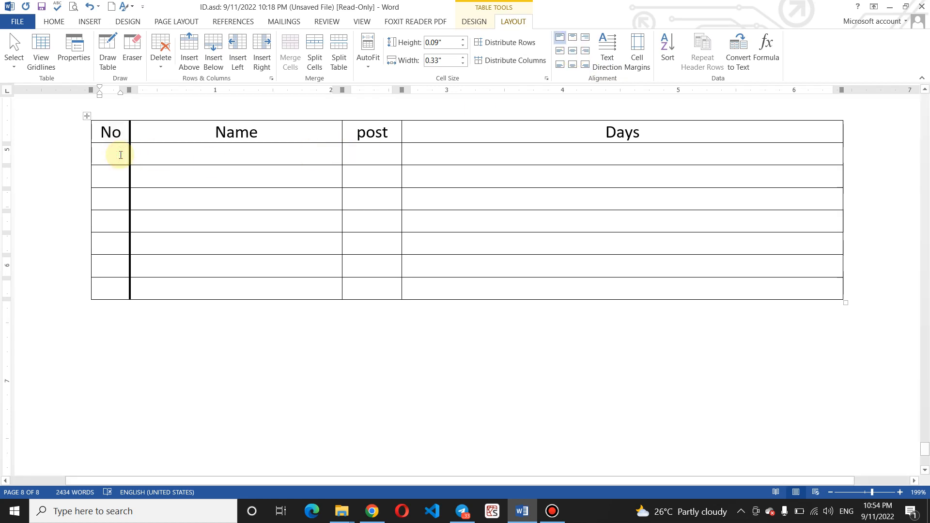
pyautogui.write('1')
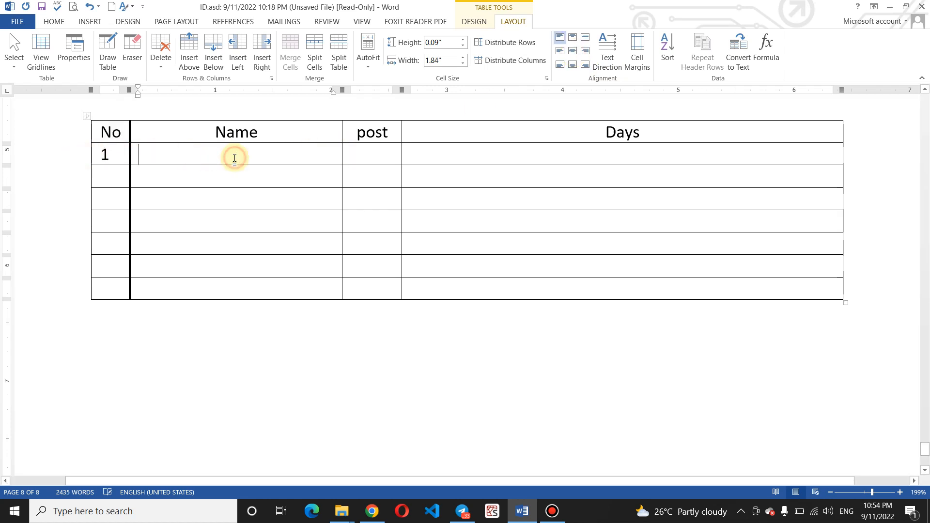
pyautogui.click(235, 159)
pyautogui.write('Al')
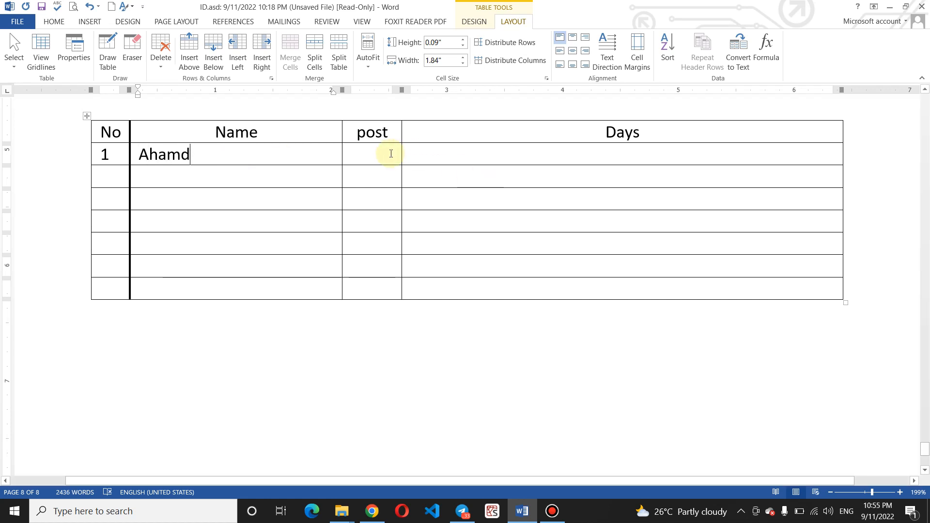
pyautogui.press('BackSpace')
pyautogui.press('BackSpace')
pyautogui.press('BackSpace')
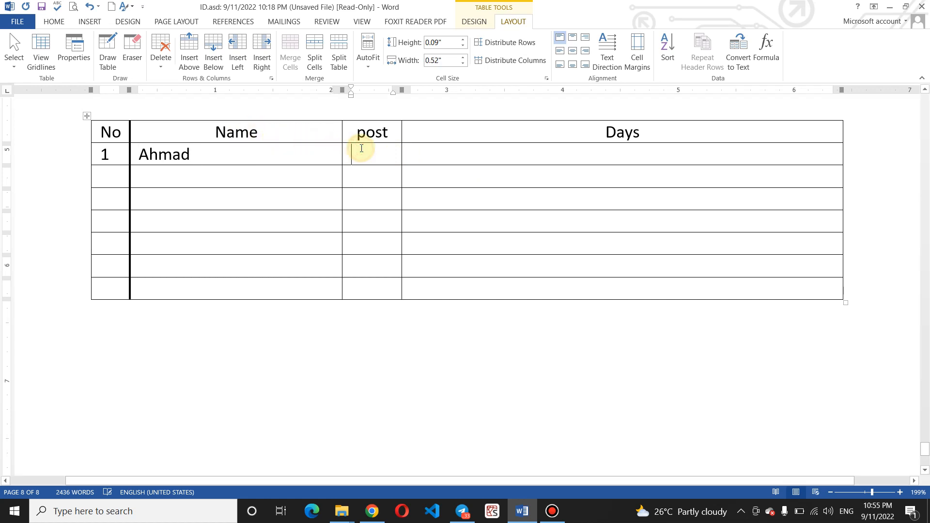
pyautogui.write('Manager')
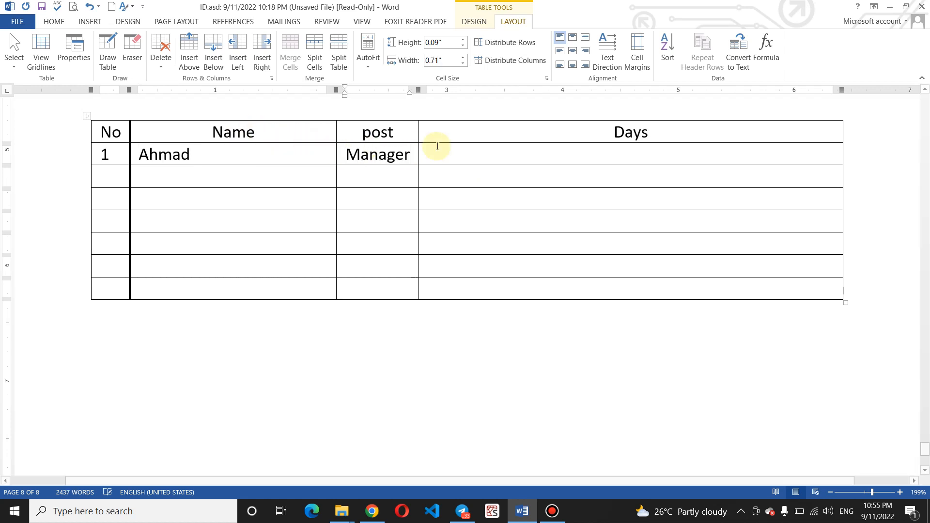
# Center the contents of the whole first data row horizontally and vertically, including its empty Days cell
pyautogui.click(532, 148)
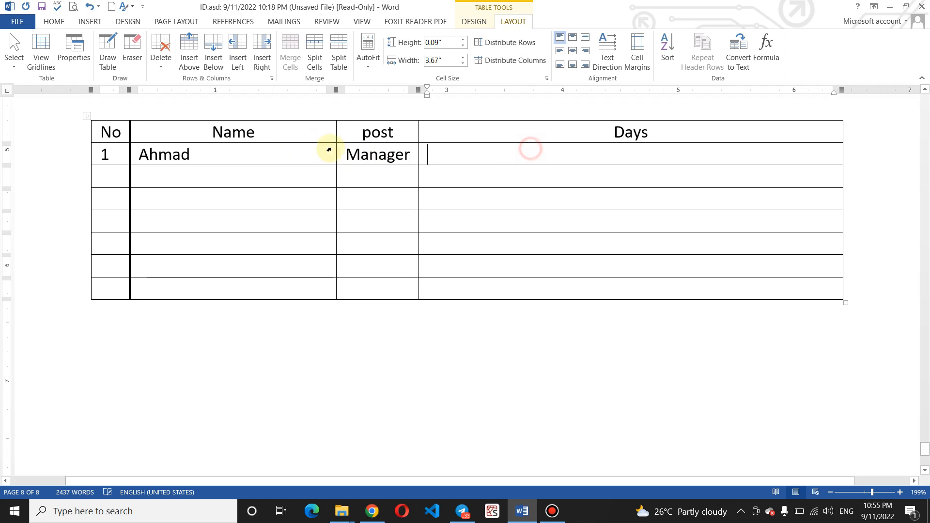
pyautogui.moveTo(122, 148); pyautogui.dragTo(426, 158)
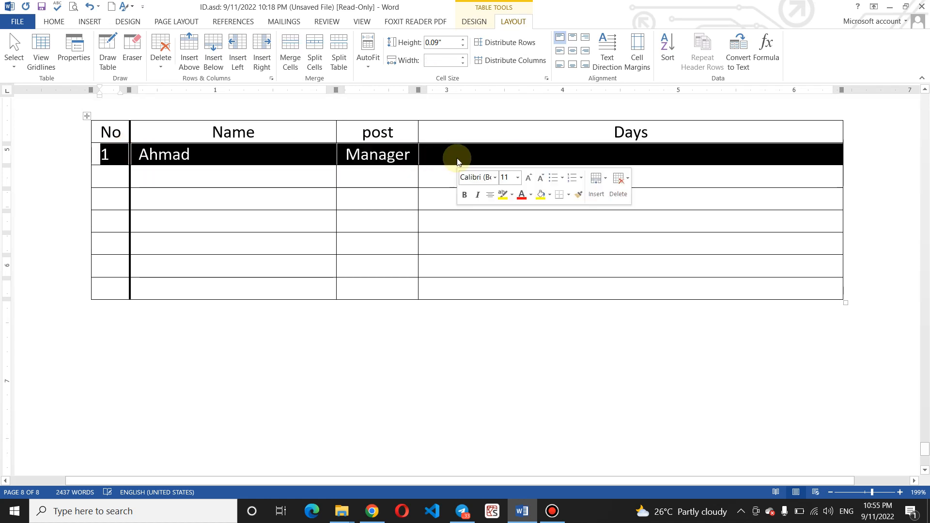
pyautogui.click(571, 52)
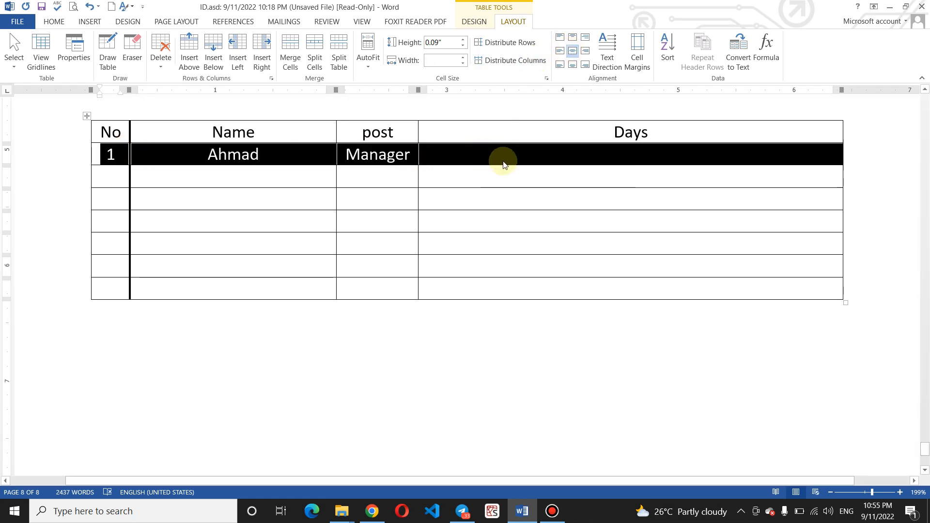
# Split the first data row's Days cell into seven columns and one row
pyautogui.click(530, 157)
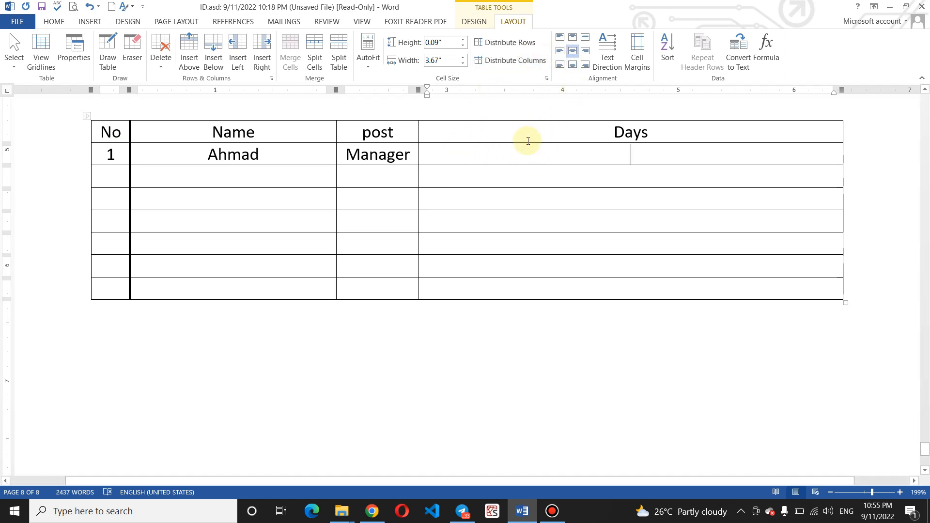
pyautogui.click(314, 54)
pyautogui.write('7')
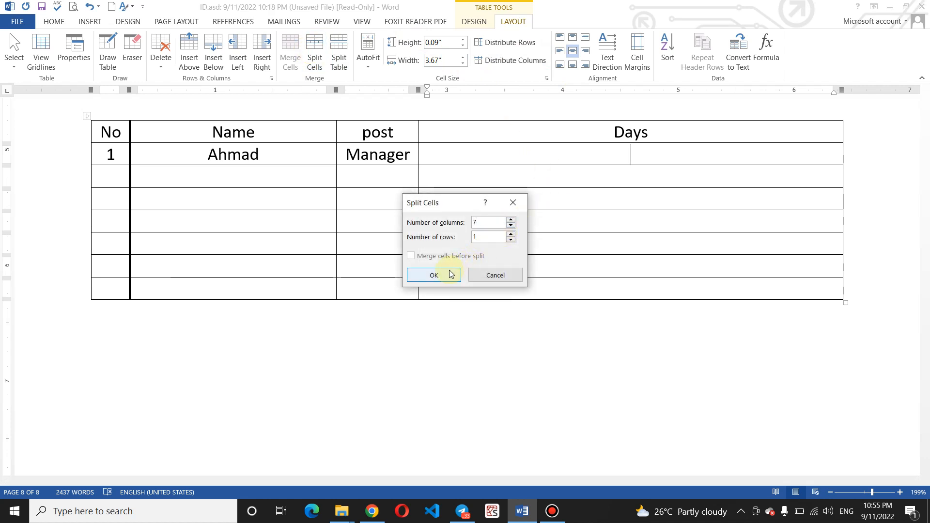
pyautogui.click(451, 274)
# Enter the attendance marks P, A, P, P, A, P, P in the seven day cells of the first data row
pyautogui.click(568, 141)
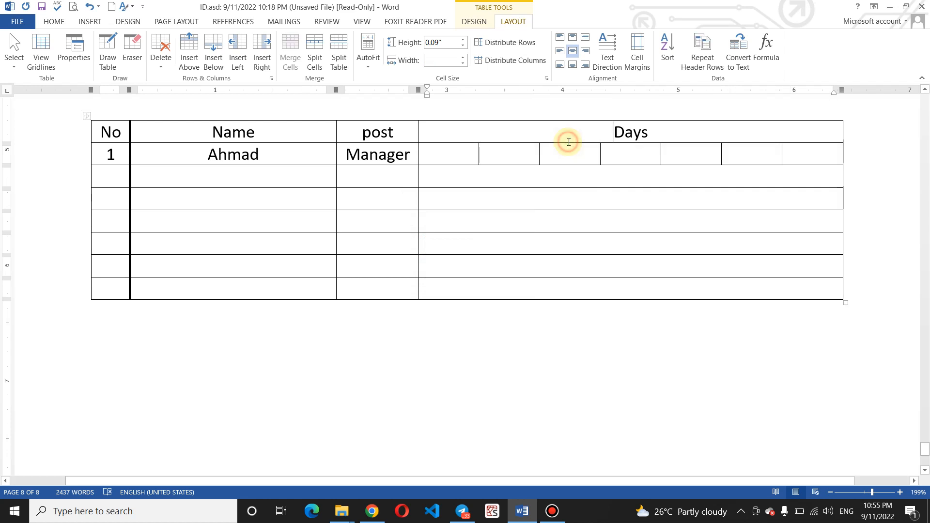
pyautogui.click(565, 152)
pyautogui.click(459, 156)
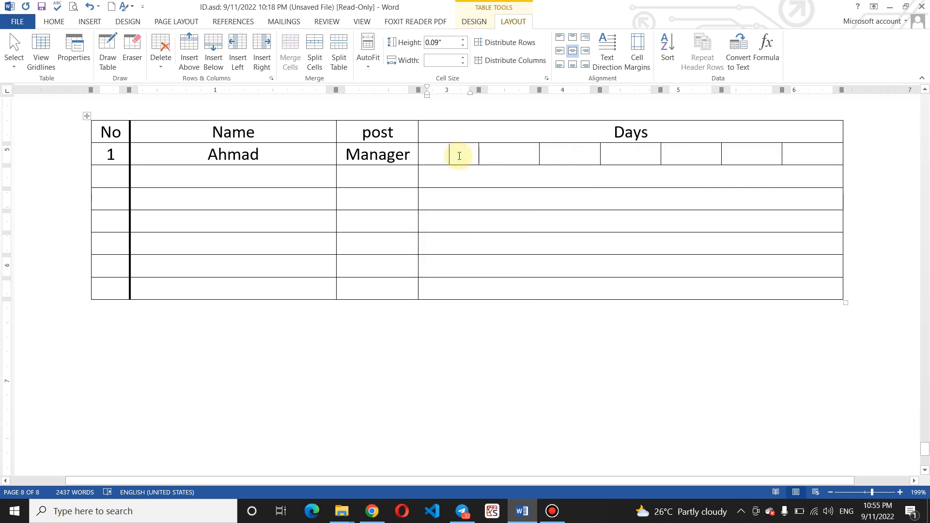
pyautogui.write('P')
pyautogui.click(496, 153)
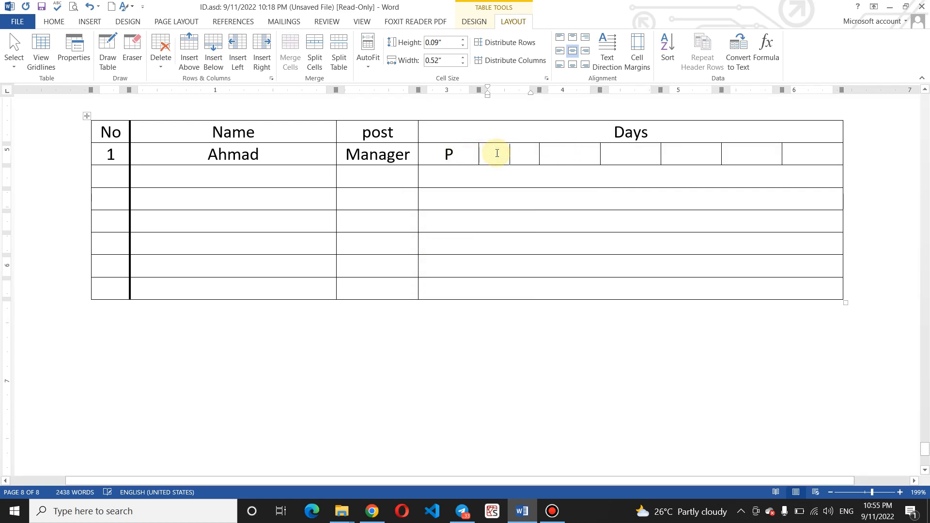
pyautogui.write('A')
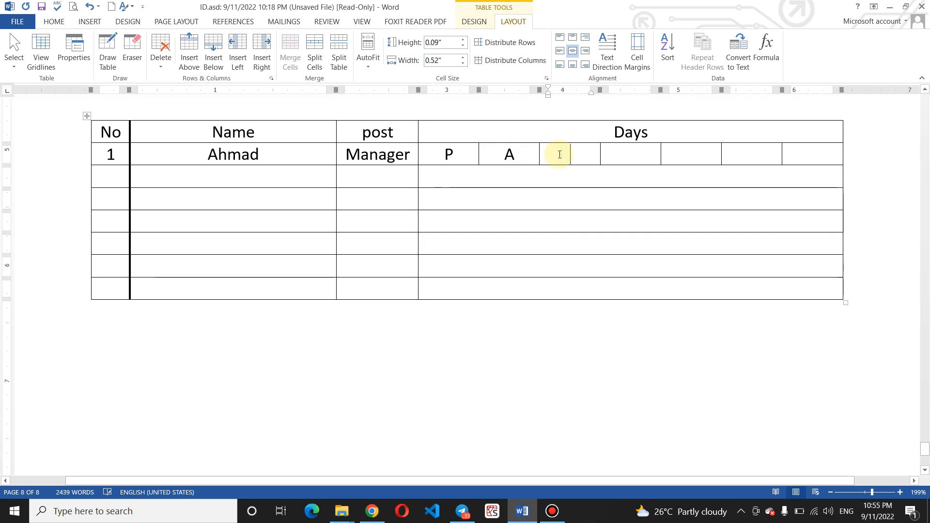
pyautogui.write('P')
pyautogui.click(600, 148)
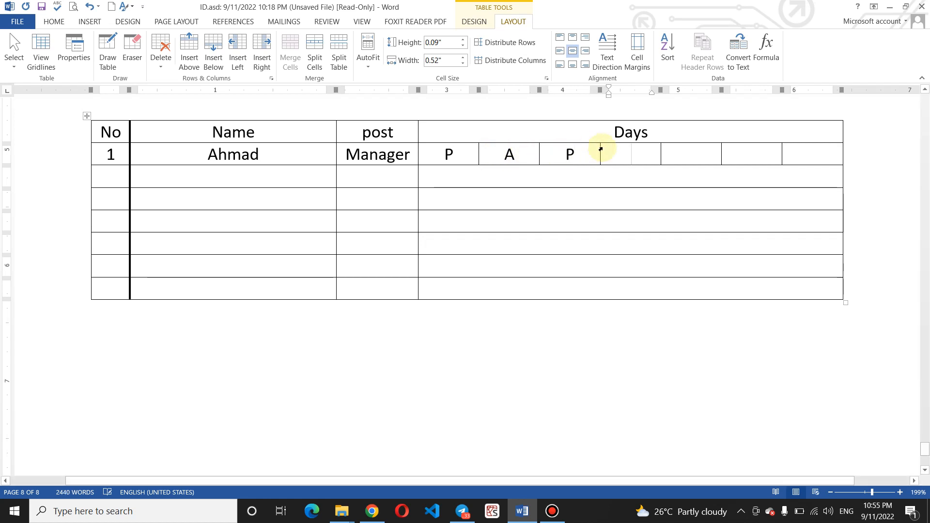
pyautogui.write('P')
pyautogui.click(660, 151)
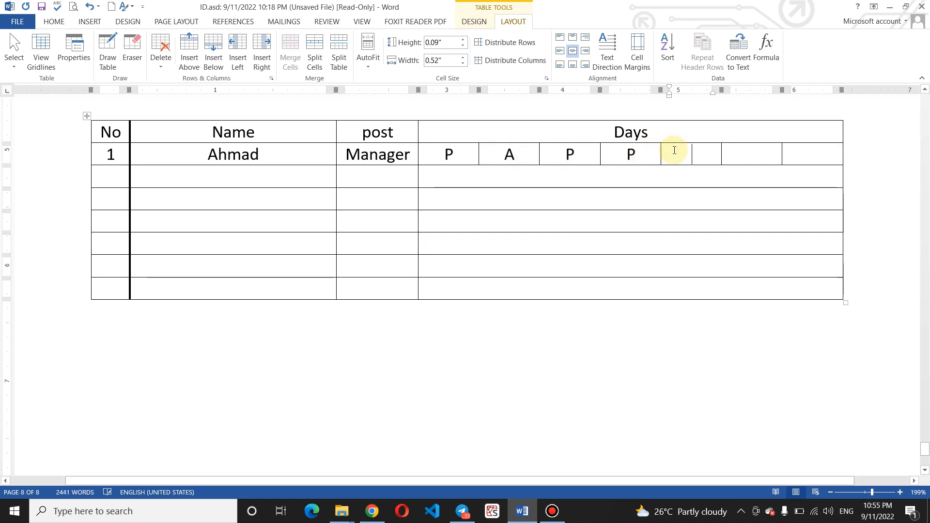
pyautogui.write('A')
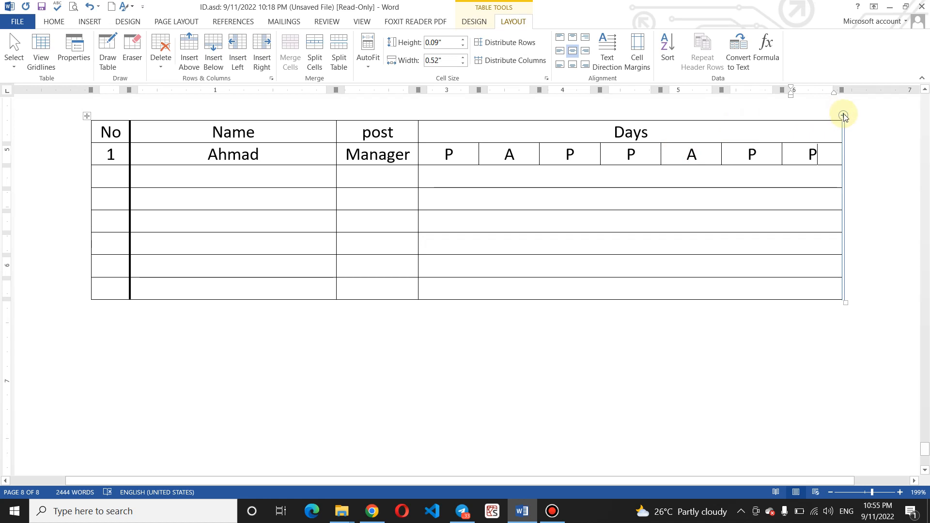
# Try adding a narrow blank column after the Days column
pyautogui.click(843, 115)
pyautogui.click(758, 135)
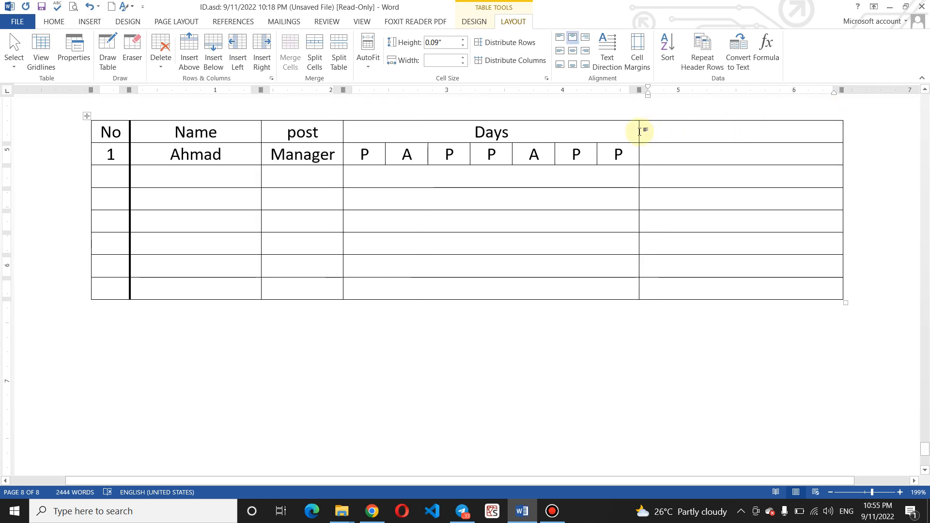
pyautogui.moveTo(639, 132); pyautogui.dragTo(791, 135)
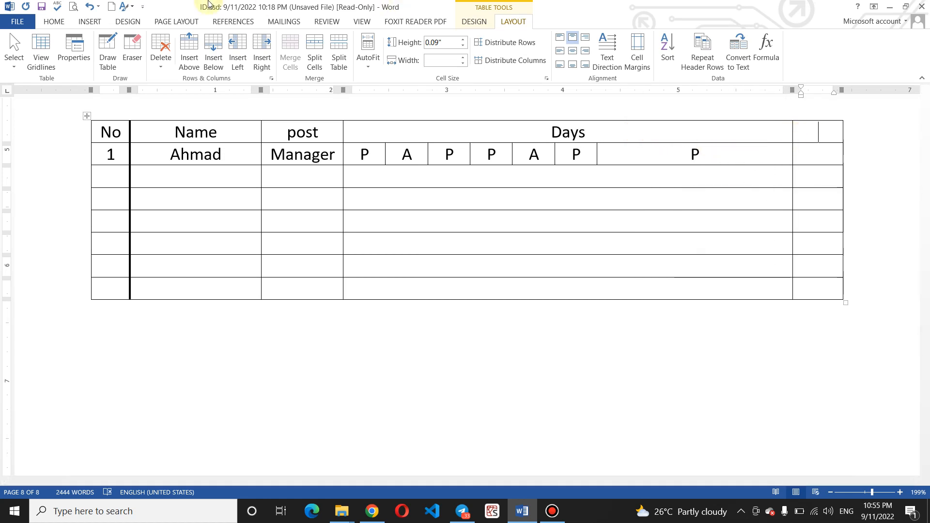
pyautogui.click(89, 6)
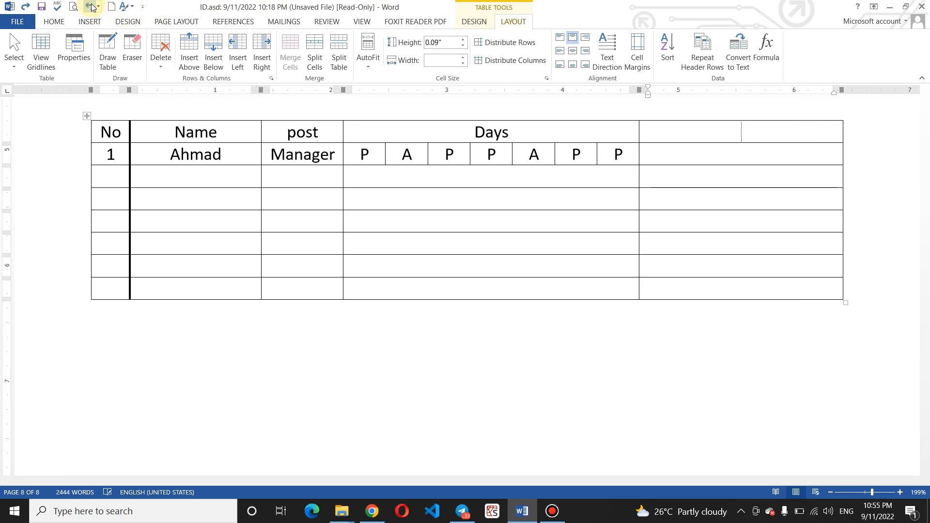
pyautogui.click(91, 6)
# Split the Days cell of the second data row into 30 columns and one row
pyautogui.click(528, 175)
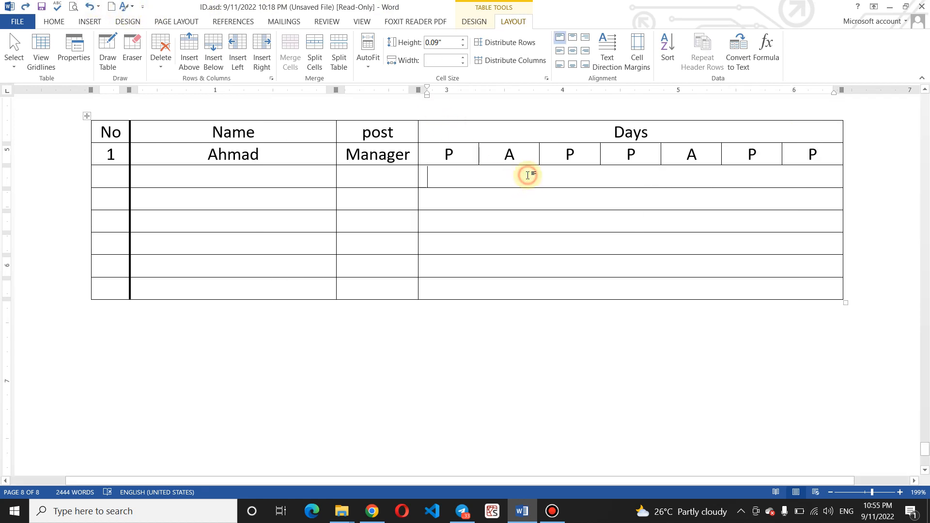
pyautogui.click(314, 61)
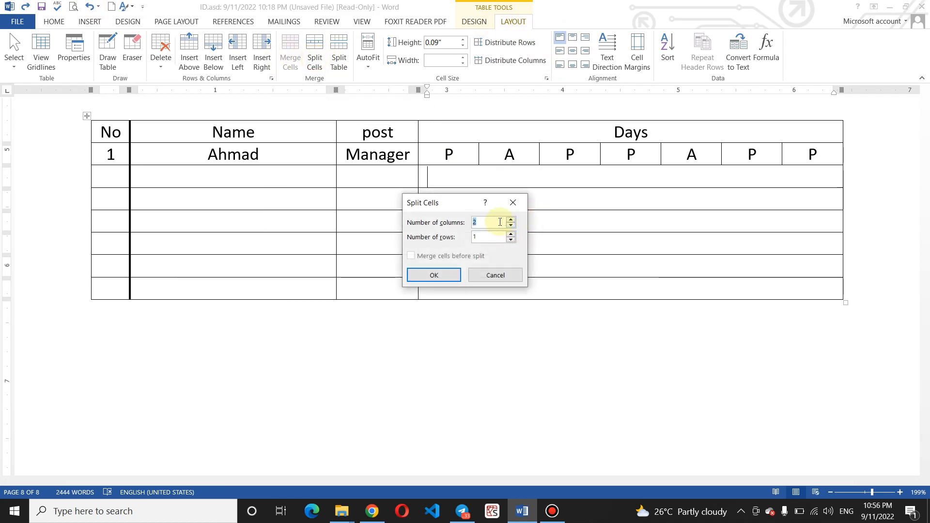
pyautogui.write('30')
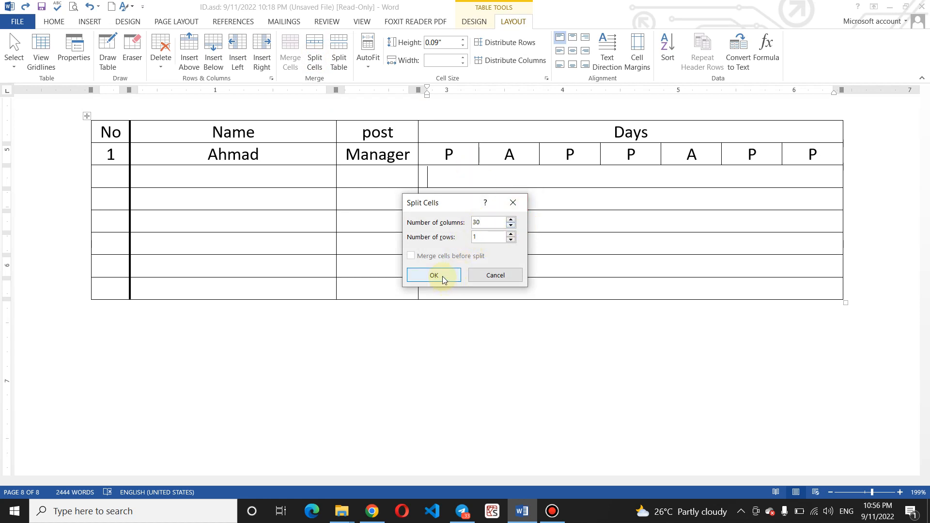
pyautogui.click(443, 279)
pyautogui.click(479, 198)
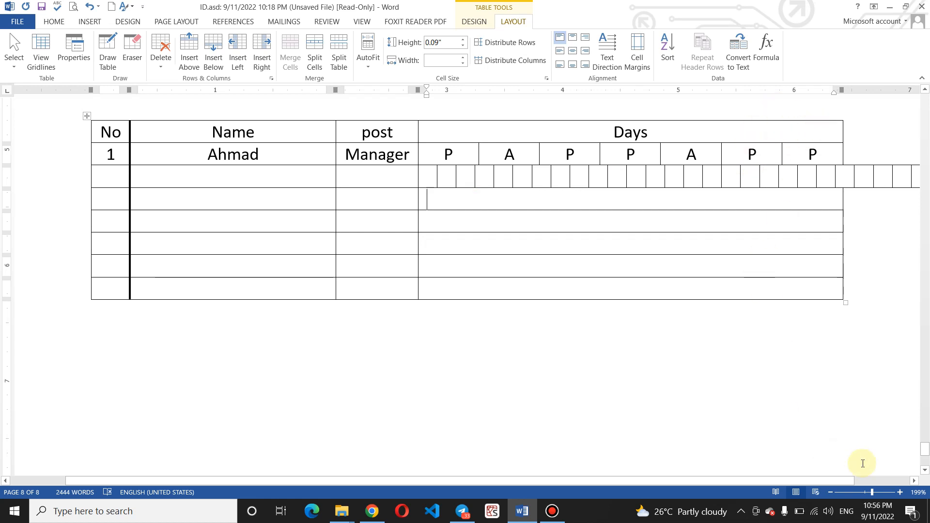
pyautogui.click(862, 492)
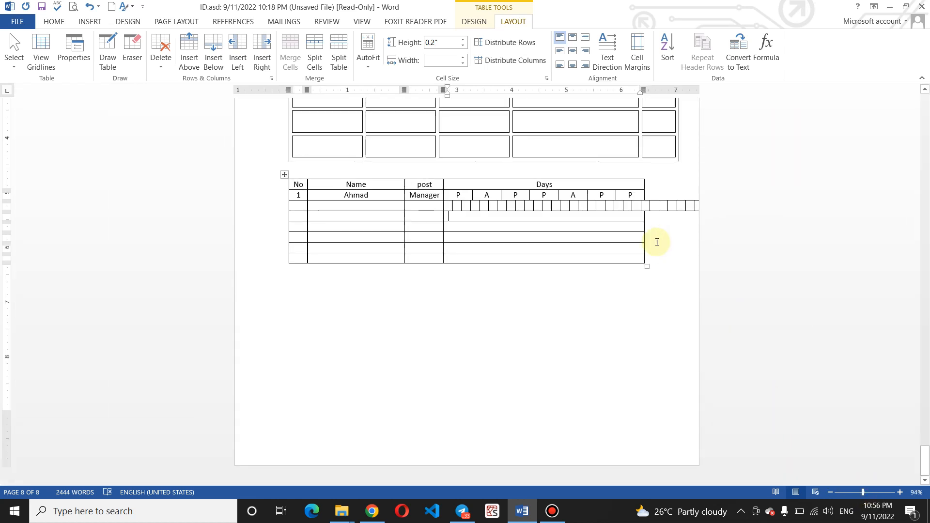
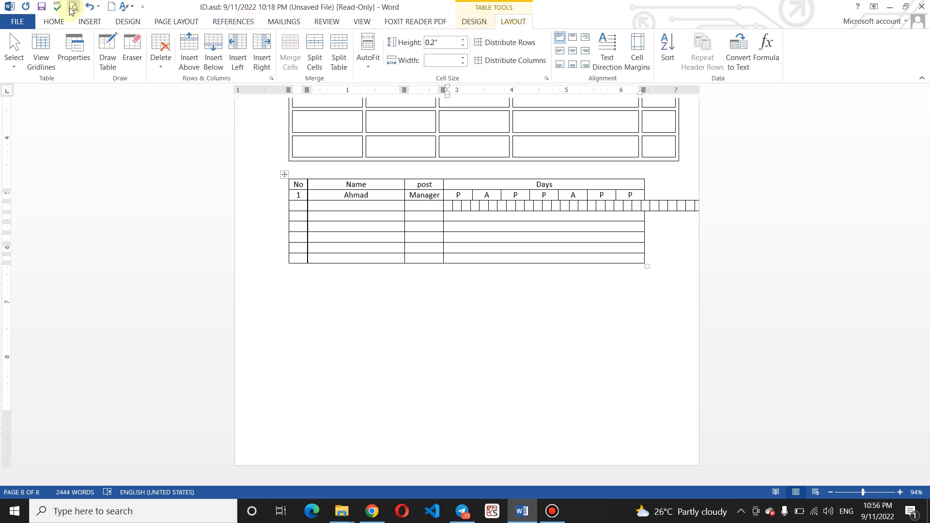
pyautogui.click(479, 208)
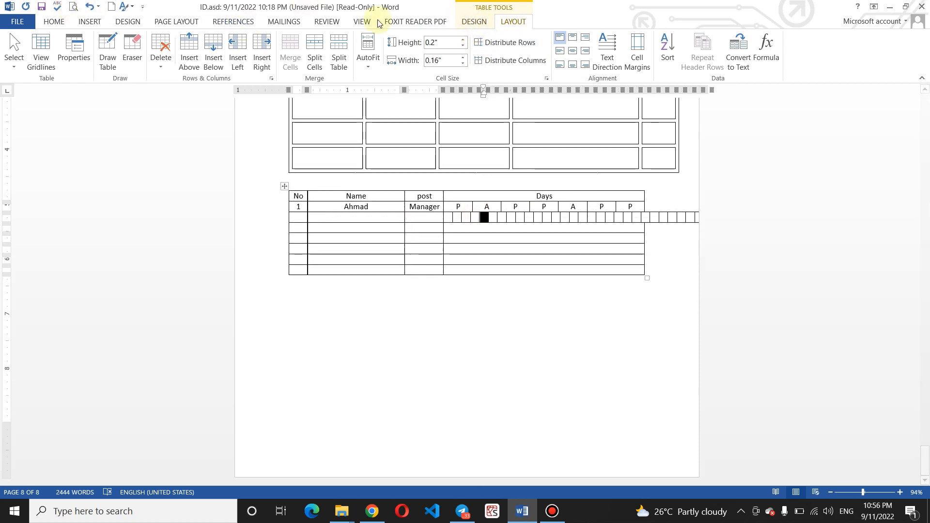
# Try to distribute the rows on the second data row and undo the 30-column split of its Days cell
pyautogui.click(519, 43)
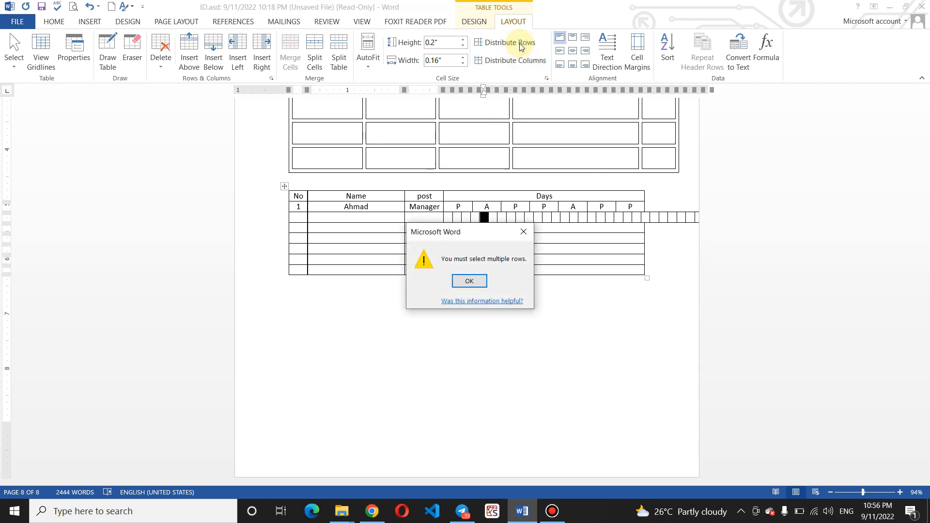
pyautogui.click(469, 281)
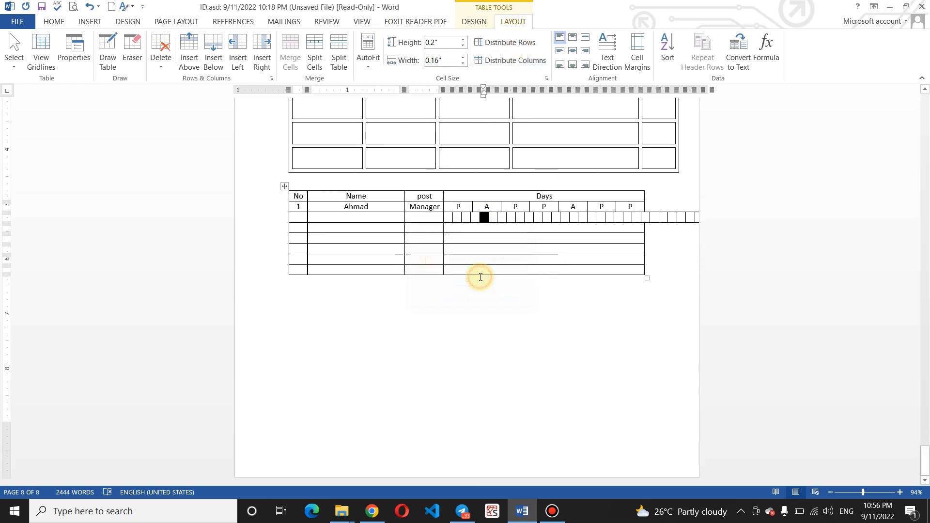
pyautogui.moveTo(301, 217); pyautogui.dragTo(726, 215)
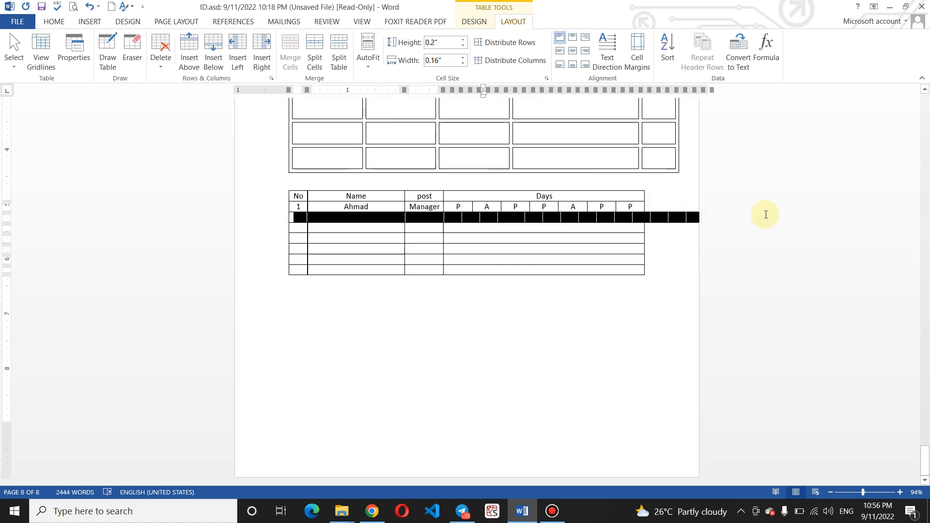
pyautogui.click(504, 43)
pyautogui.click(529, 233)
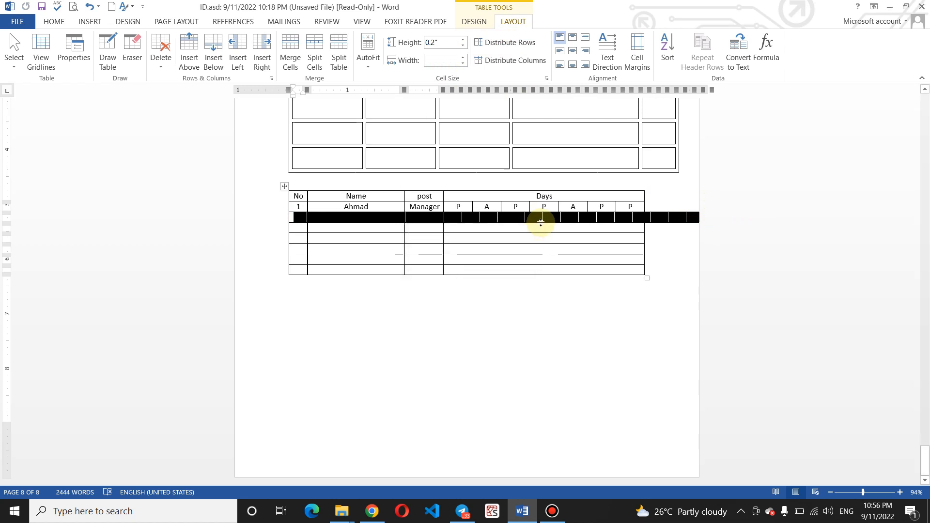
pyautogui.click(510, 267)
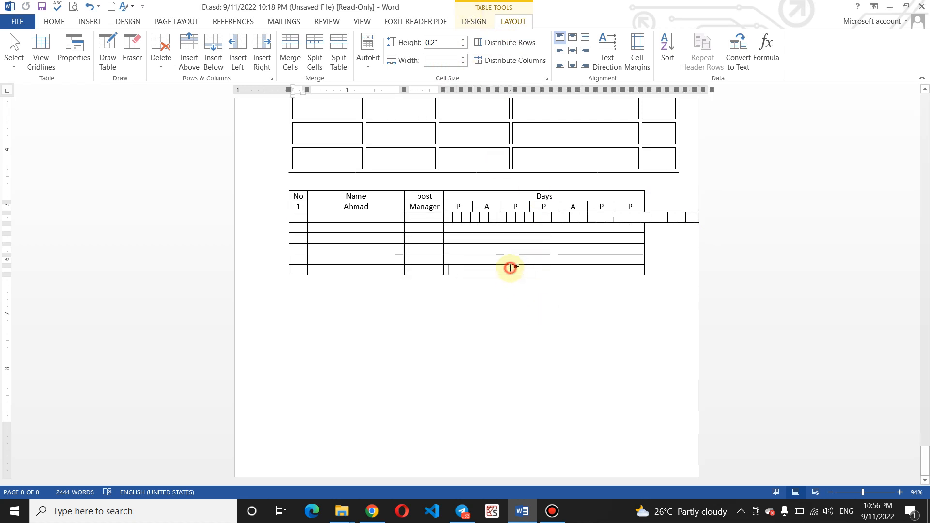
pyautogui.click(92, 6)
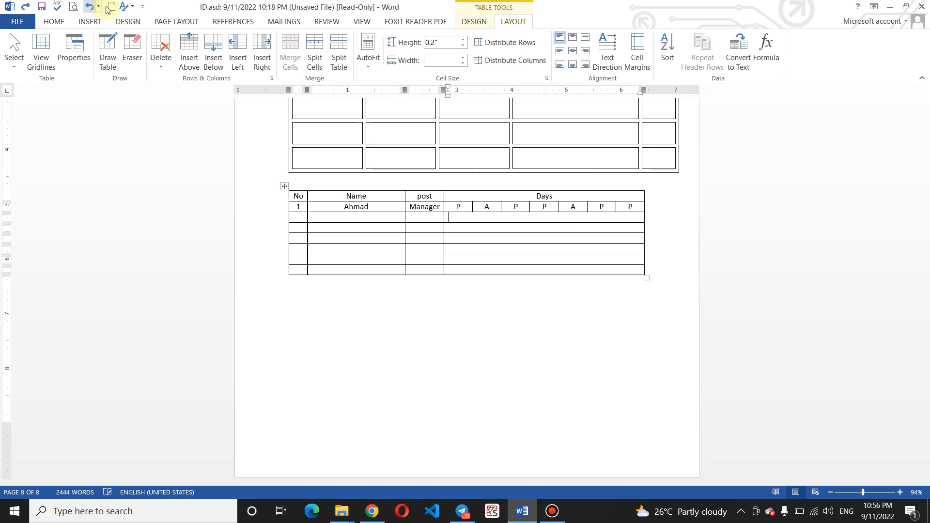
# Insert a table with one column and four rows on the blank line below the attendance table
pyautogui.click(867, 490)
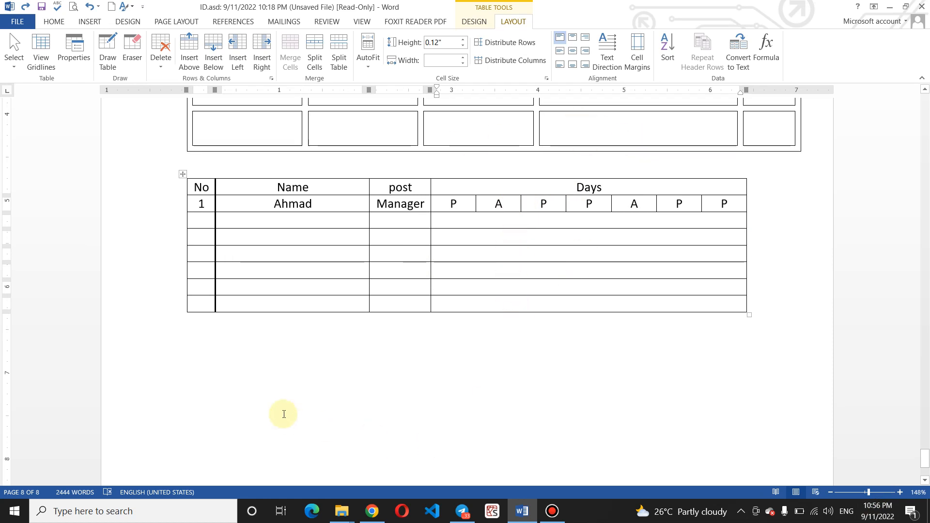
pyautogui.click(212, 397)
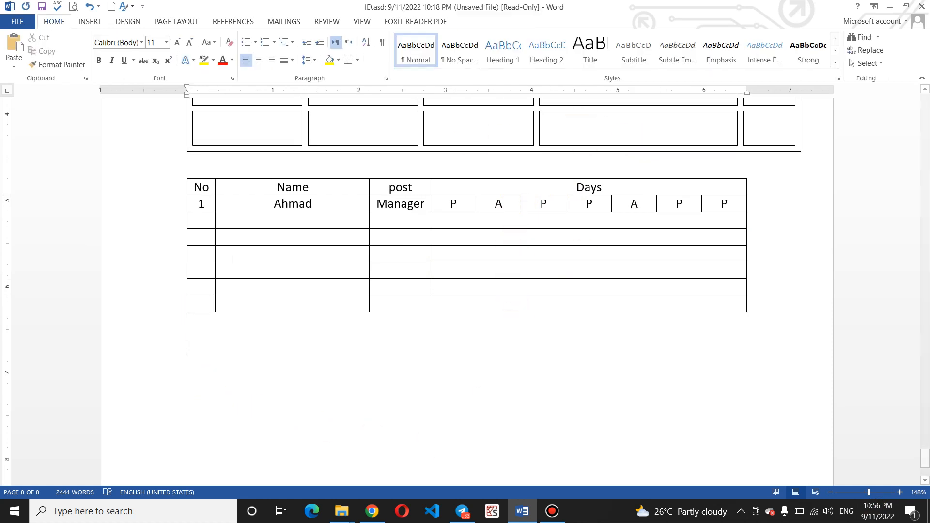
pyautogui.click(91, 21)
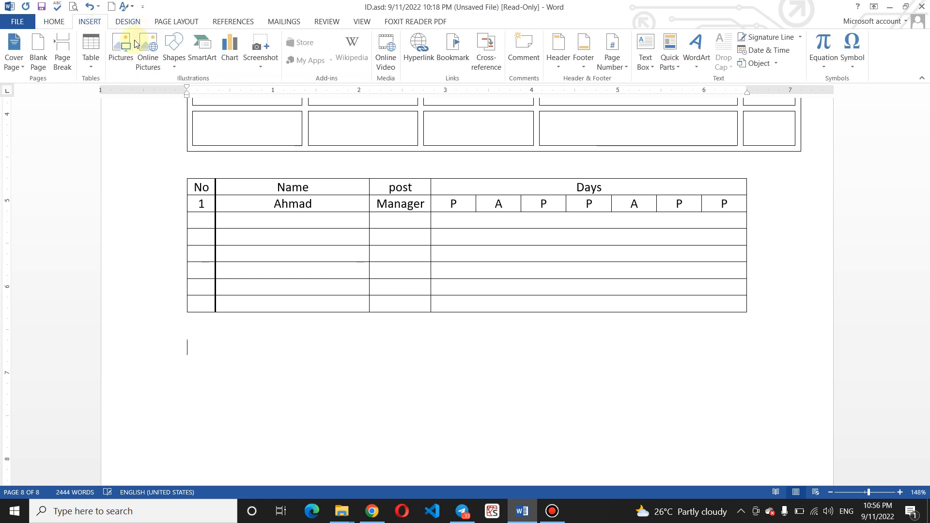
pyautogui.click(91, 65)
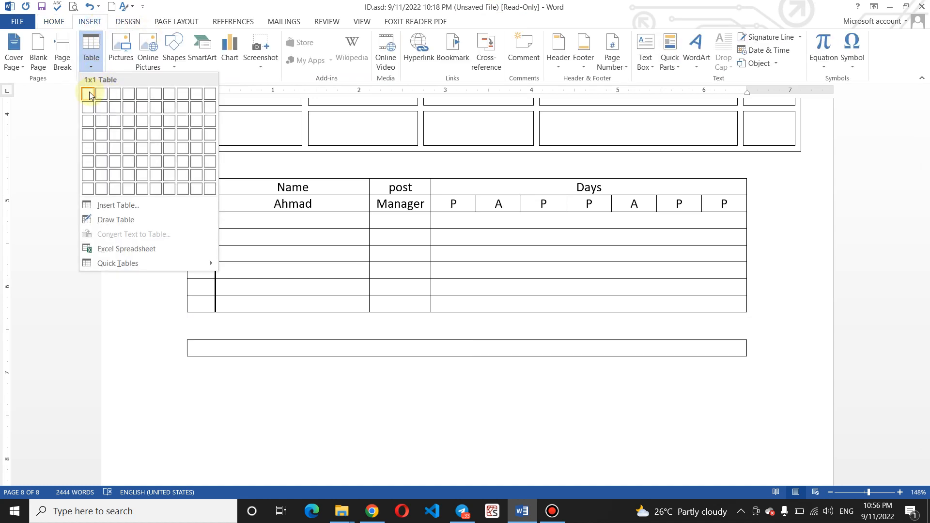
pyautogui.click(91, 128)
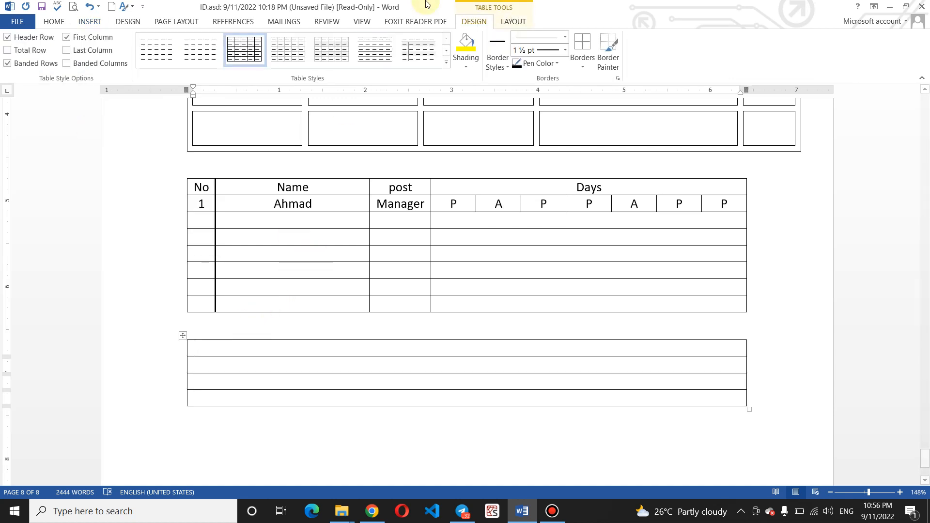
# Split the first row's cell of the new table into 30 columns and one row
pyautogui.click(514, 22)
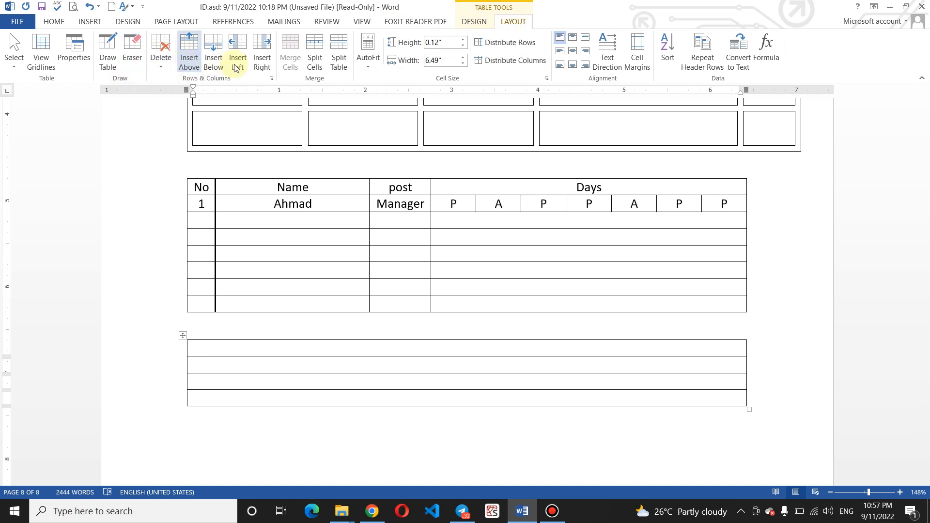
pyautogui.click(323, 70)
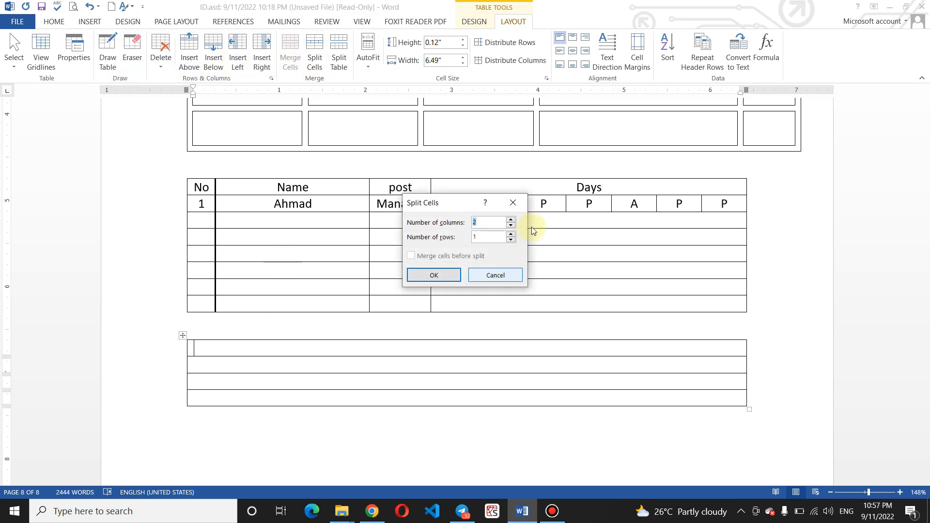
pyautogui.write('3')
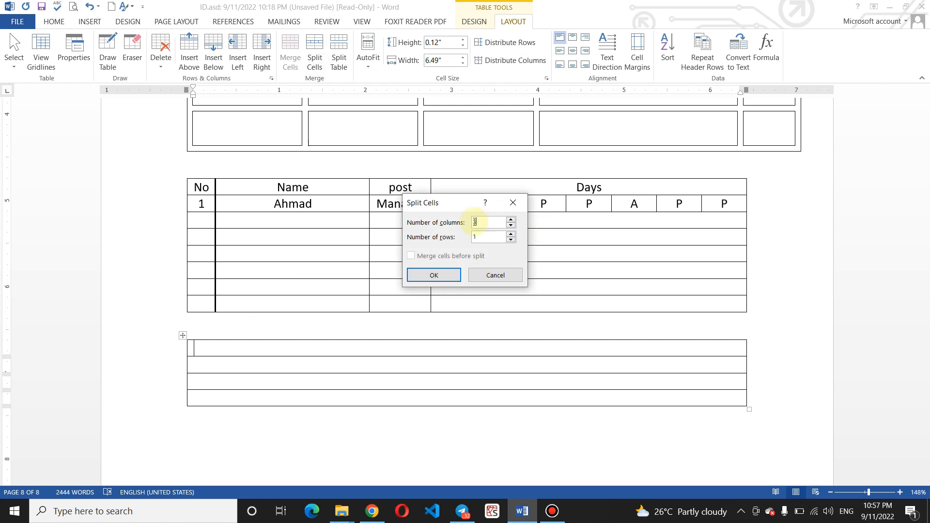
pyautogui.write('0')
pyautogui.click(448, 274)
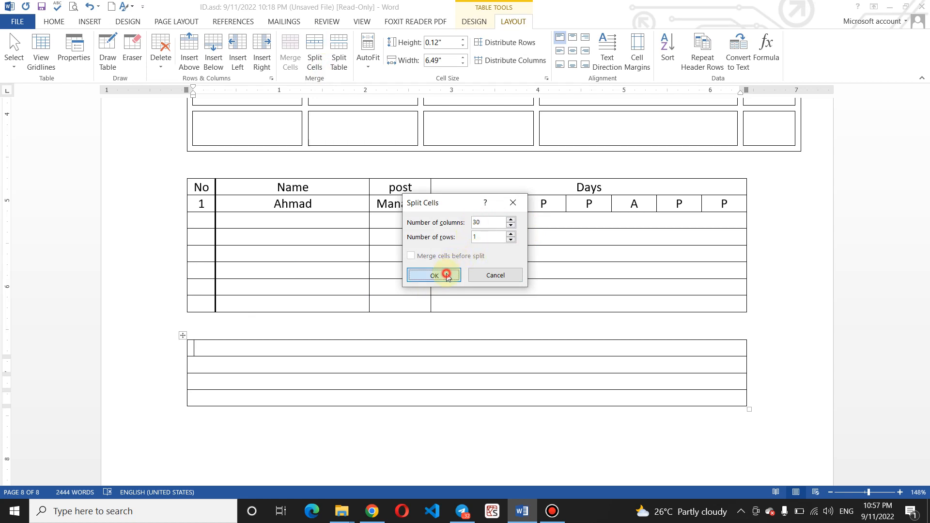
pyautogui.click(487, 347)
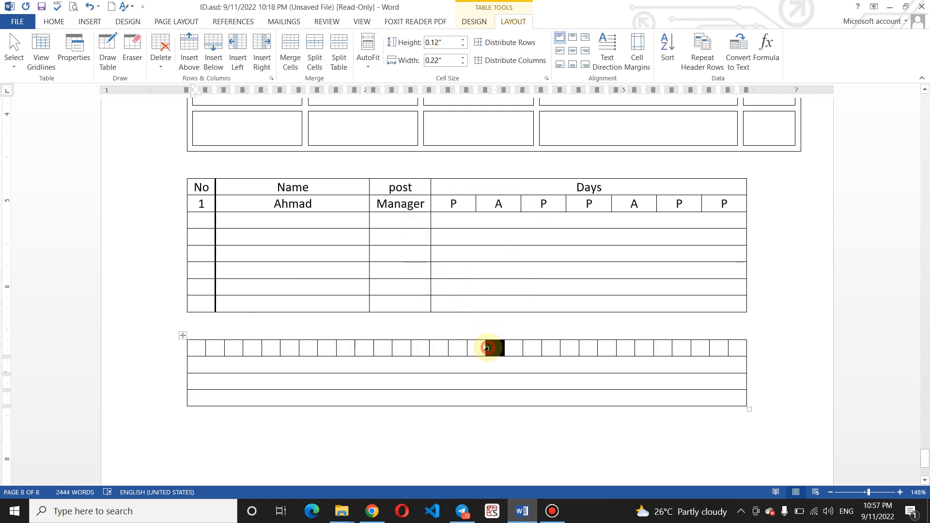
pyautogui.click(521, 346)
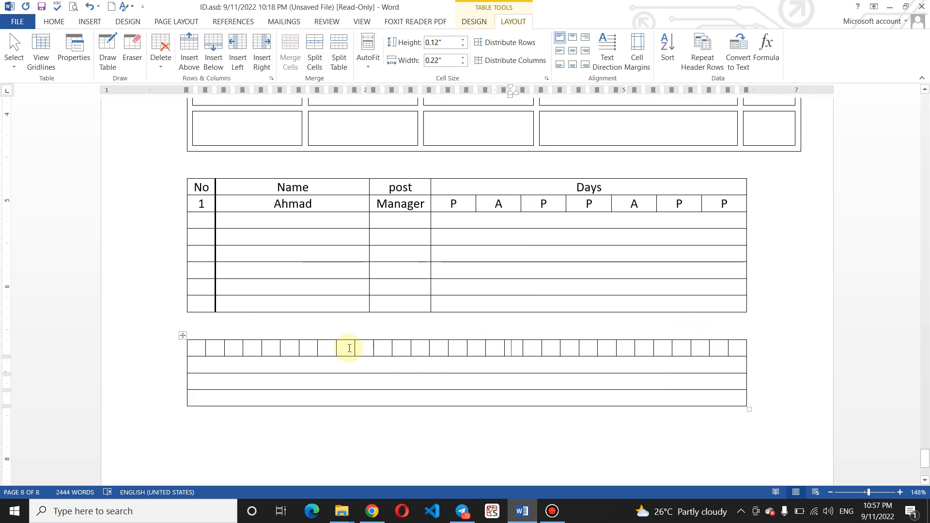
pyautogui.click(731, 349)
pyautogui.click(515, 361)
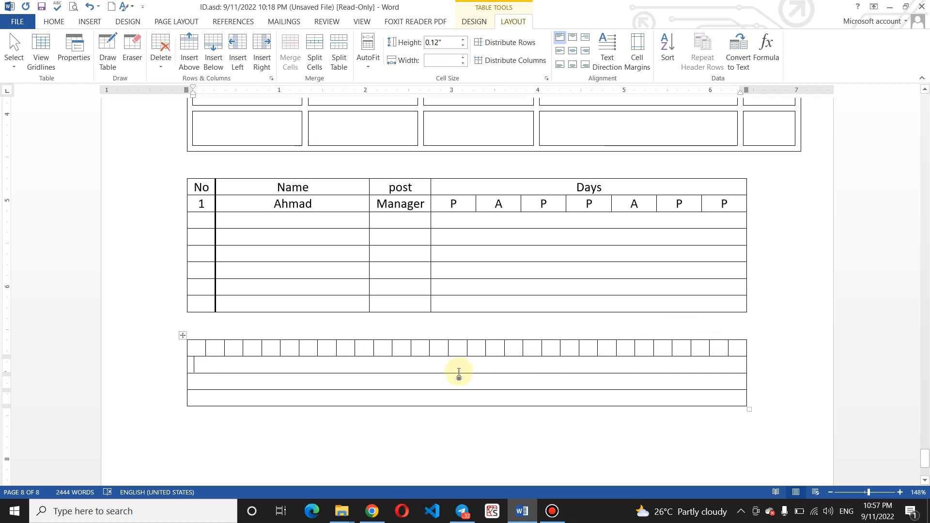
# Insert a new row above the row of 30 small cells
pyautogui.click(251, 347)
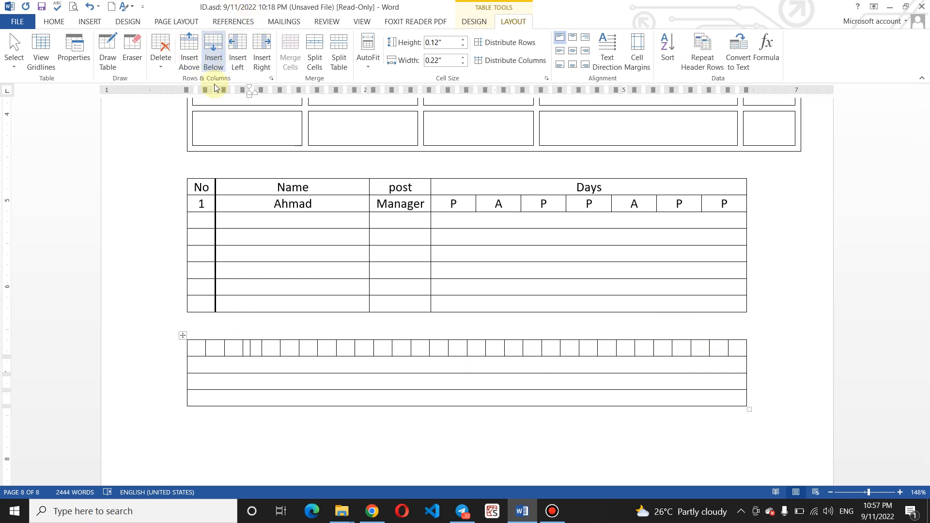
pyautogui.click(196, 63)
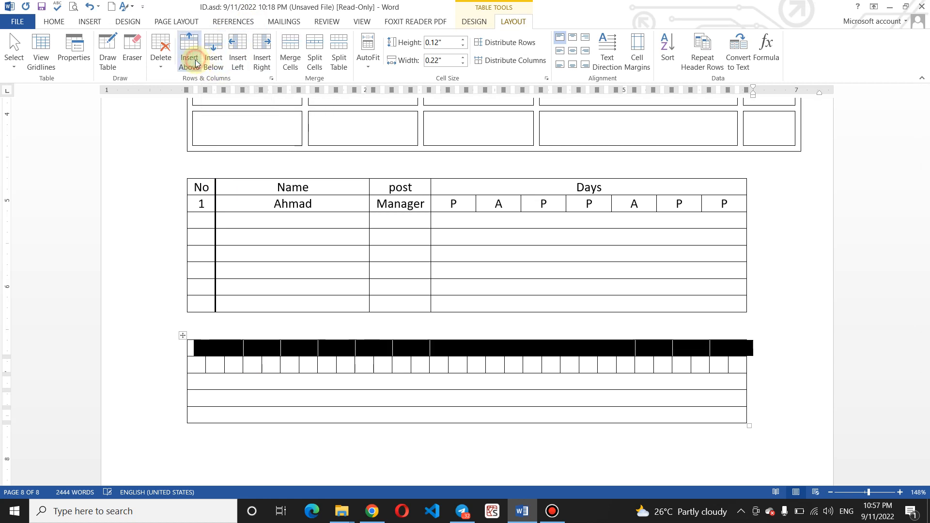
pyautogui.rightClick(220, 357)
pyautogui.click(220, 347)
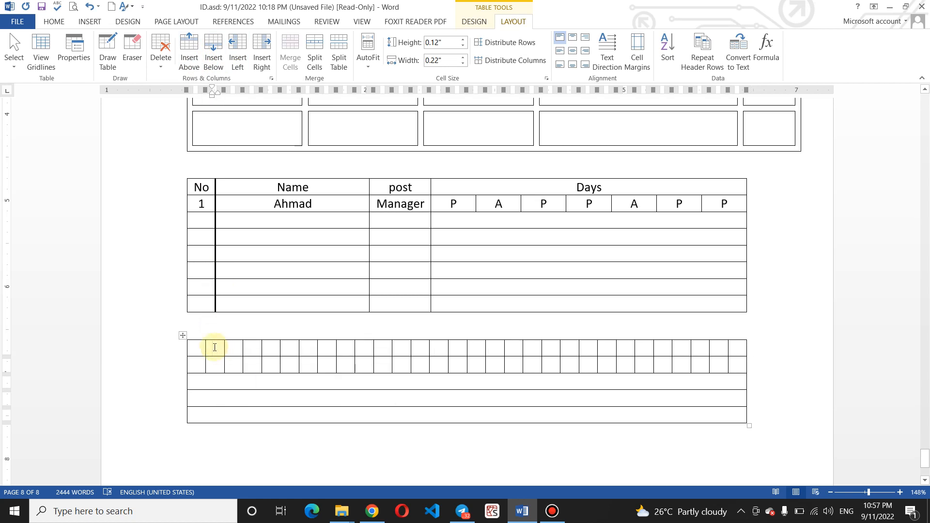
# Merge the first 16 cells of the new top row into one cell and its remaining 14 cells into another
pyautogui.moveTo(200, 345); pyautogui.dragTo(469, 343)
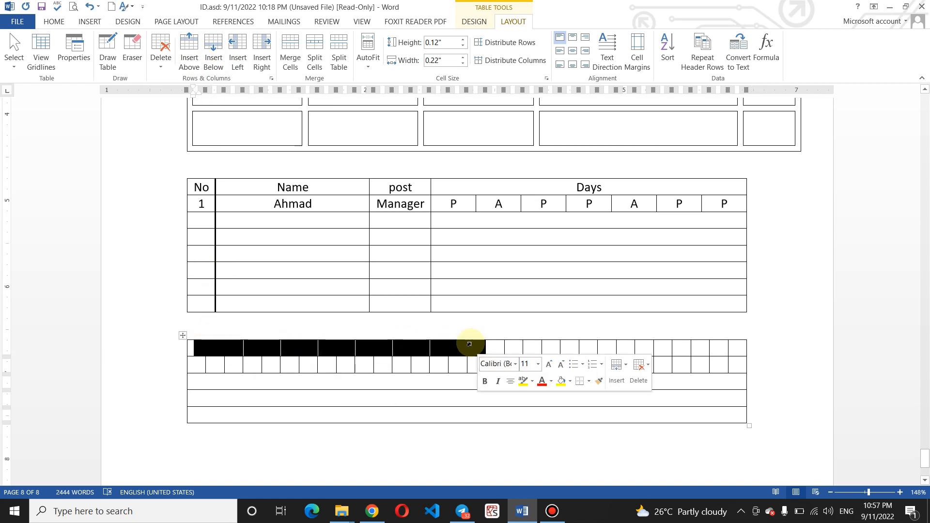
pyautogui.click(291, 59)
pyautogui.click(548, 347)
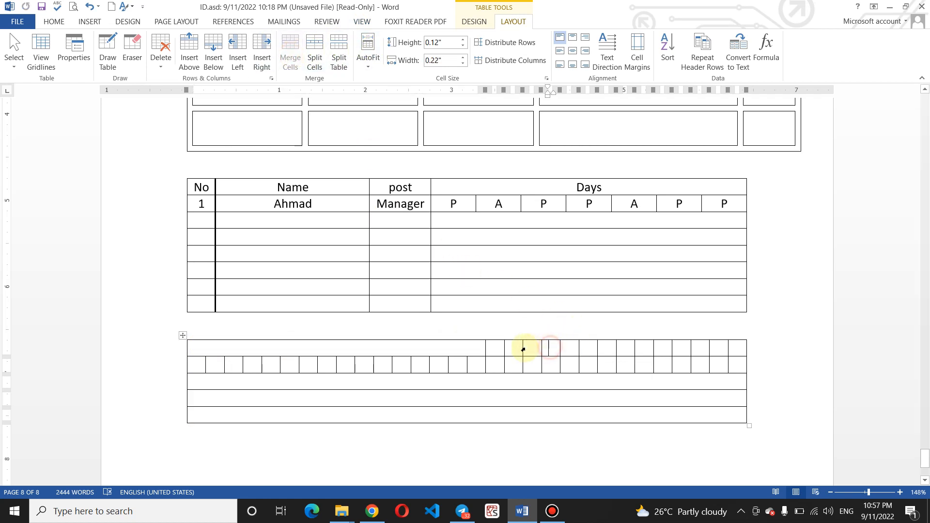
pyautogui.moveTo(497, 348); pyautogui.dragTo(731, 352)
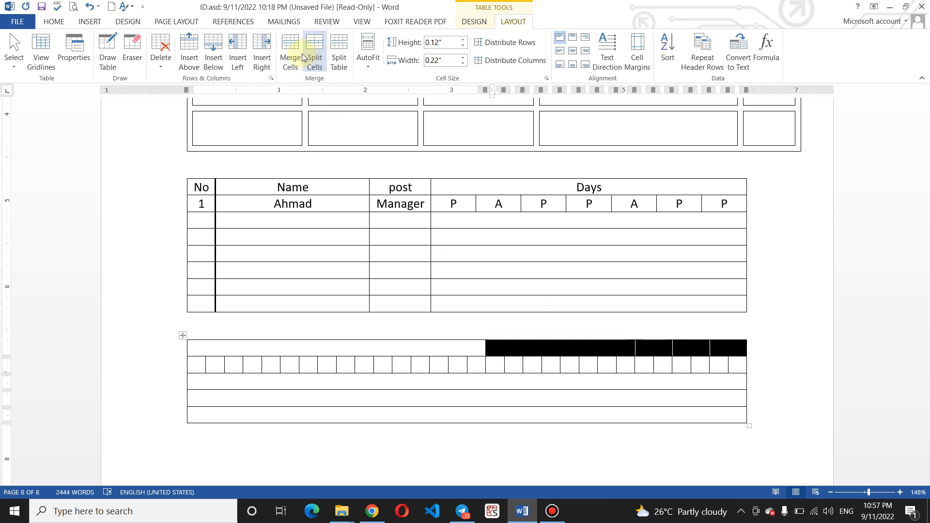
pyautogui.click(299, 55)
pyautogui.click(444, 355)
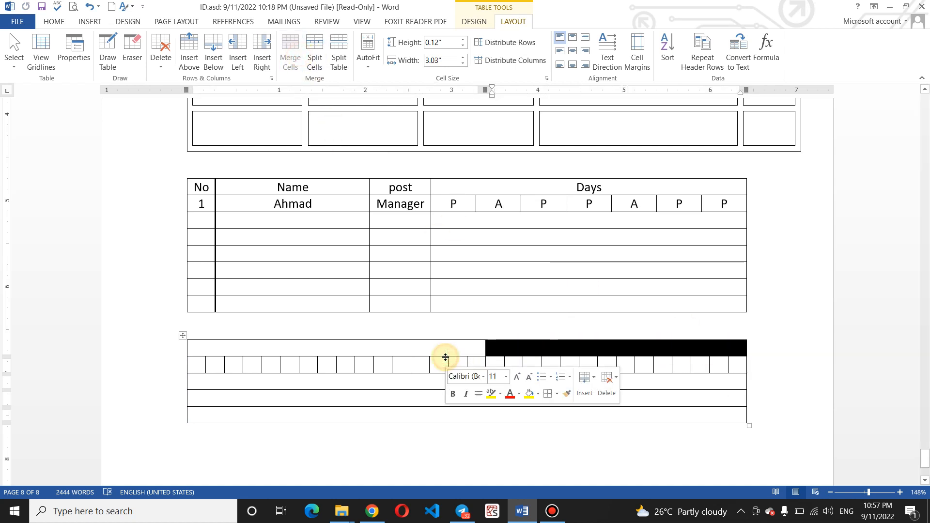
pyautogui.click(441, 353)
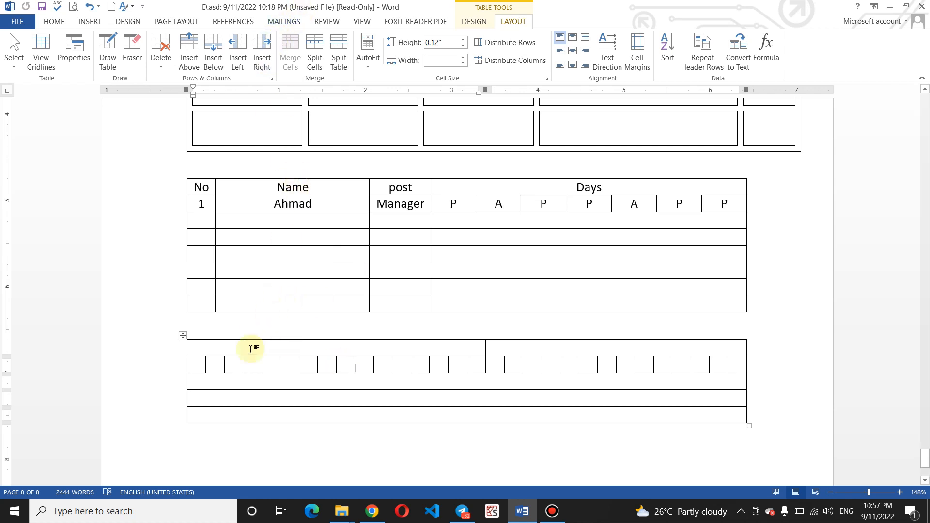
pyautogui.click(240, 365)
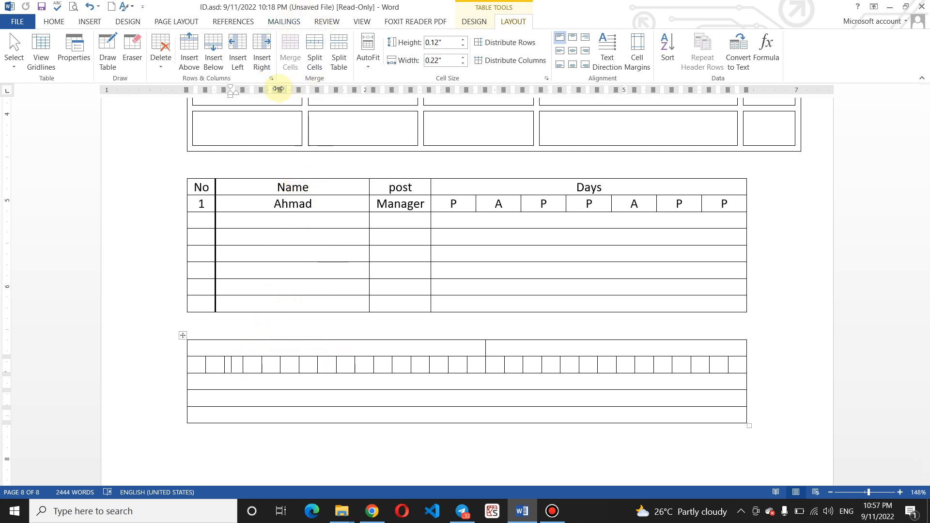
pyautogui.click(272, 412)
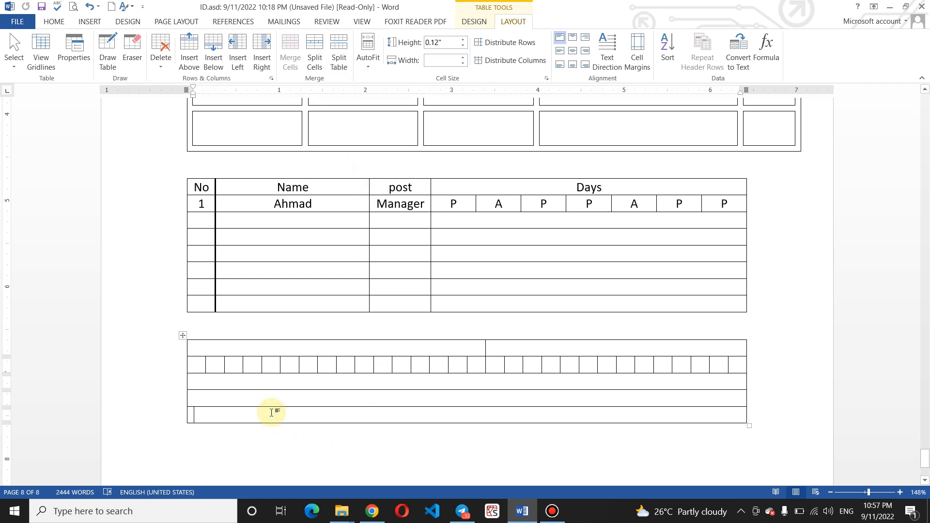
pyautogui.click(408, 197)
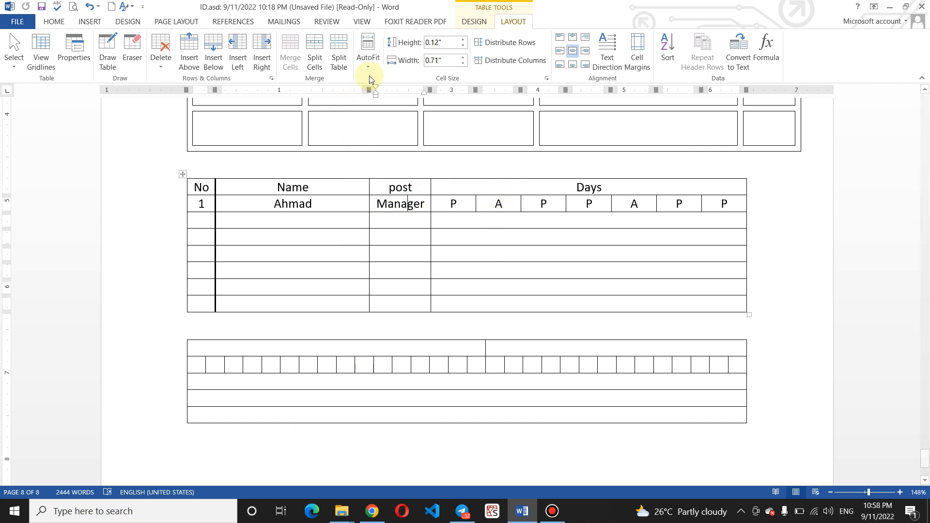
pyautogui.click(341, 355)
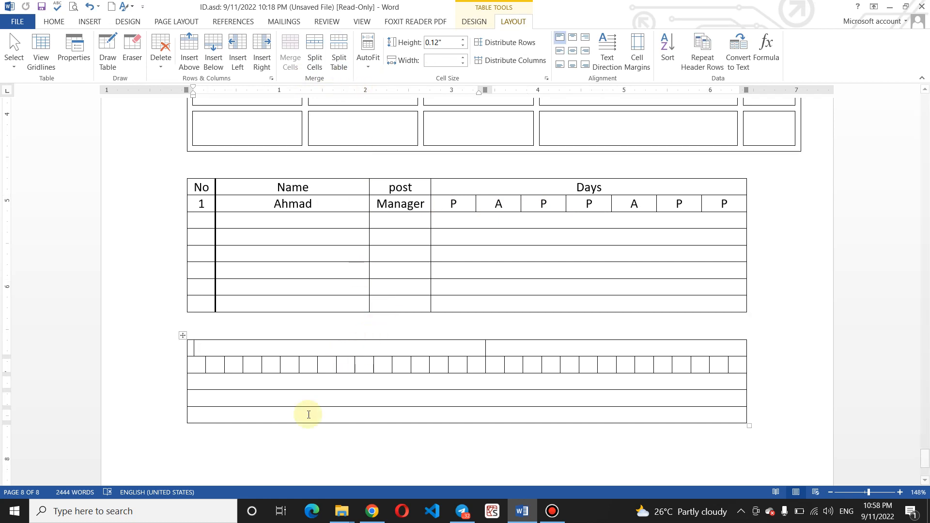
pyautogui.click(345, 365)
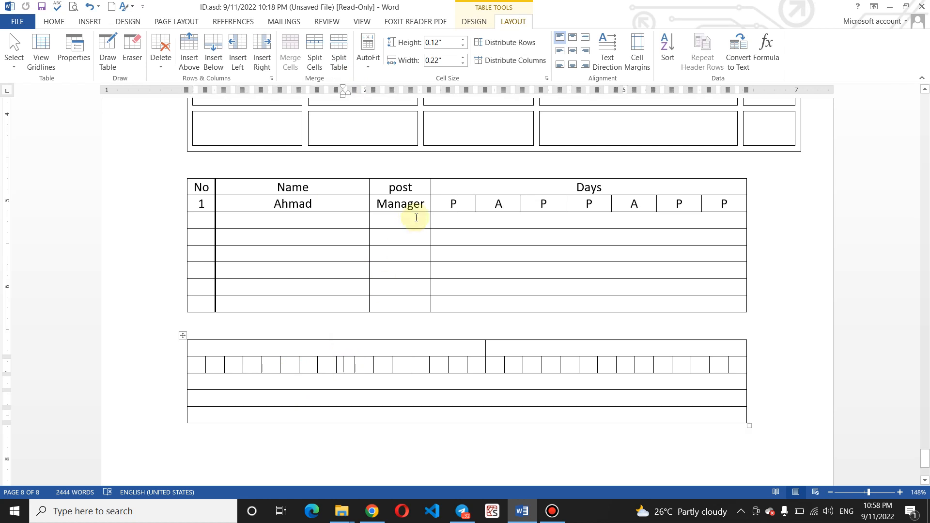
# Try splitting the attendance table above its third blank row and the lower table just below its row of 30 cells
pyautogui.click(413, 232)
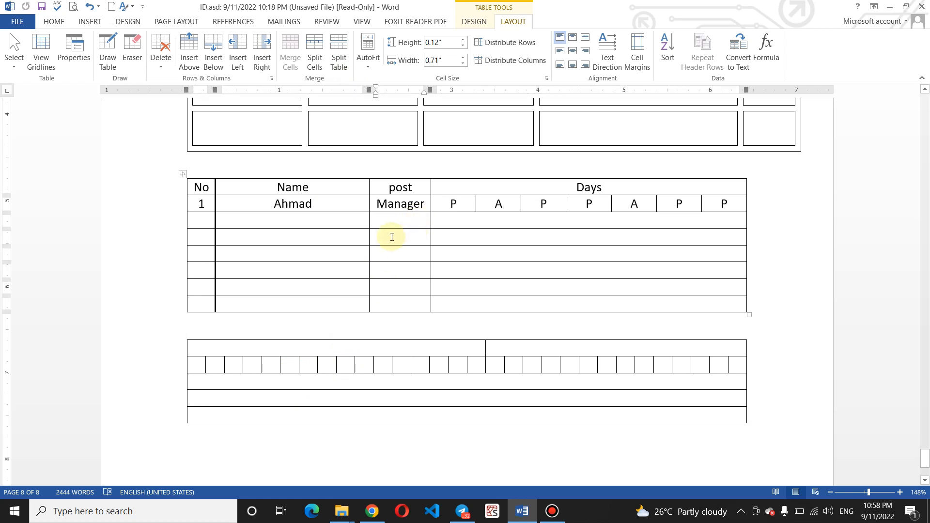
pyautogui.click(339, 66)
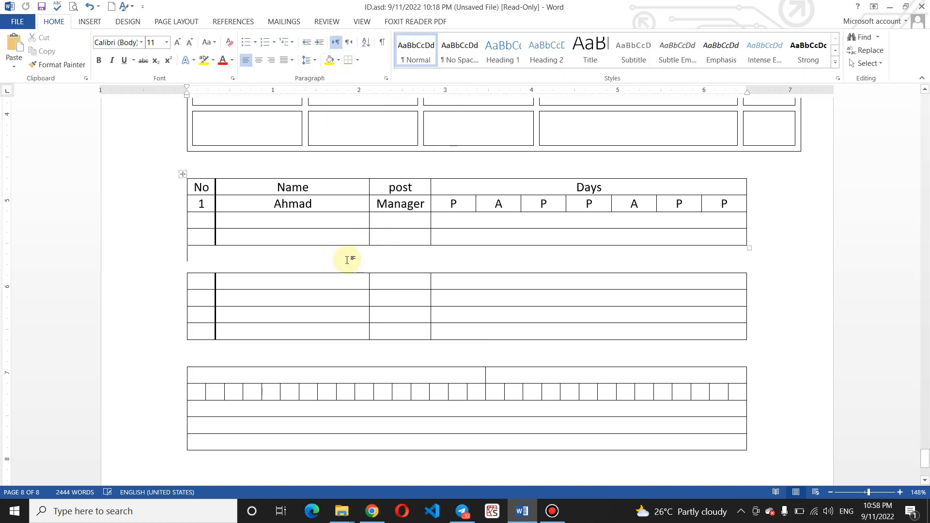
pyautogui.click(277, 282)
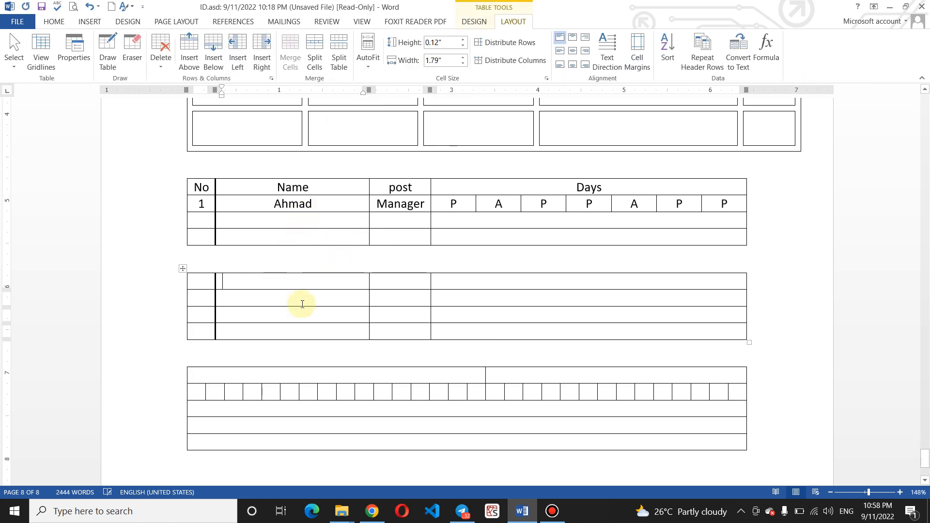
pyautogui.click(313, 408)
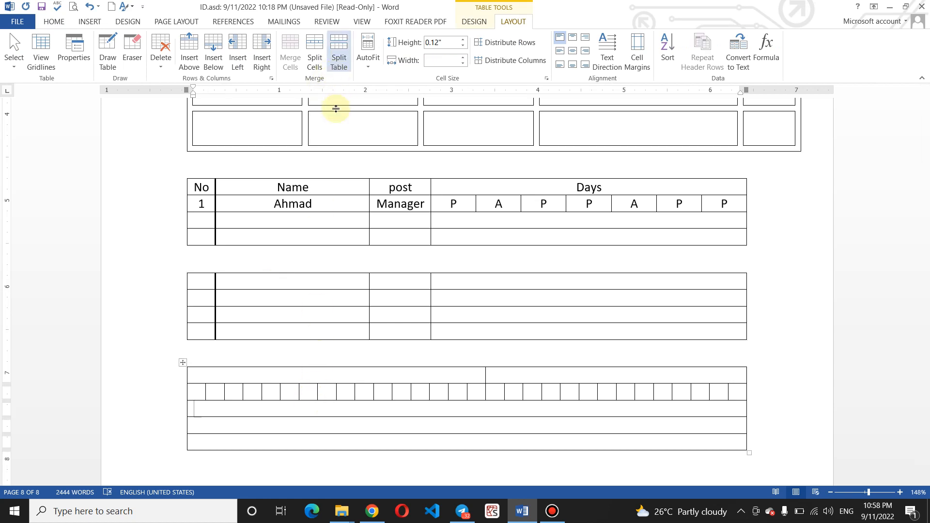
pyautogui.click(339, 57)
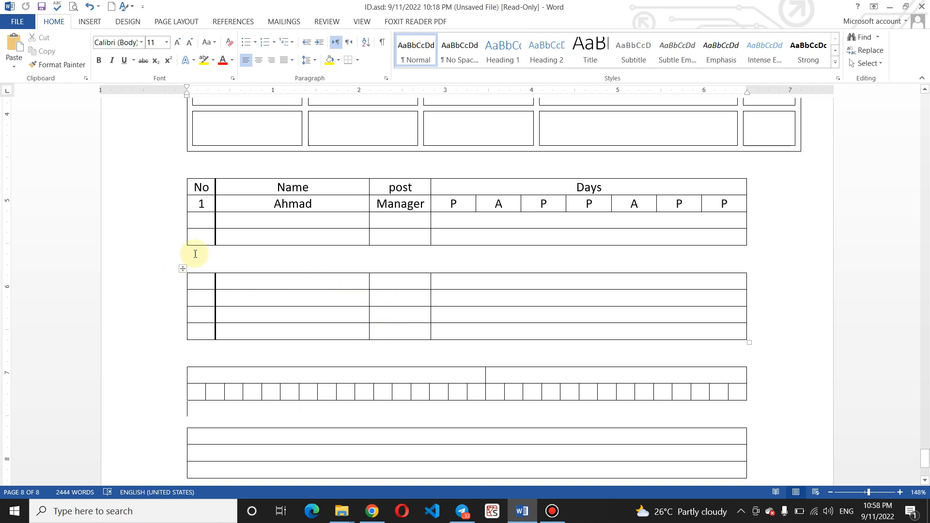
# Undo the splits of the attendance table and the lower table
pyautogui.click(182, 267)
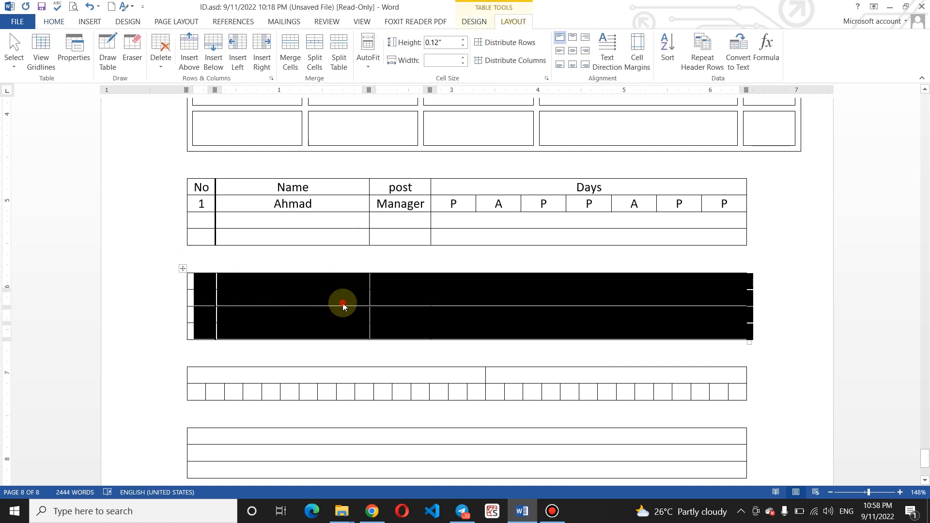
pyautogui.click(391, 286)
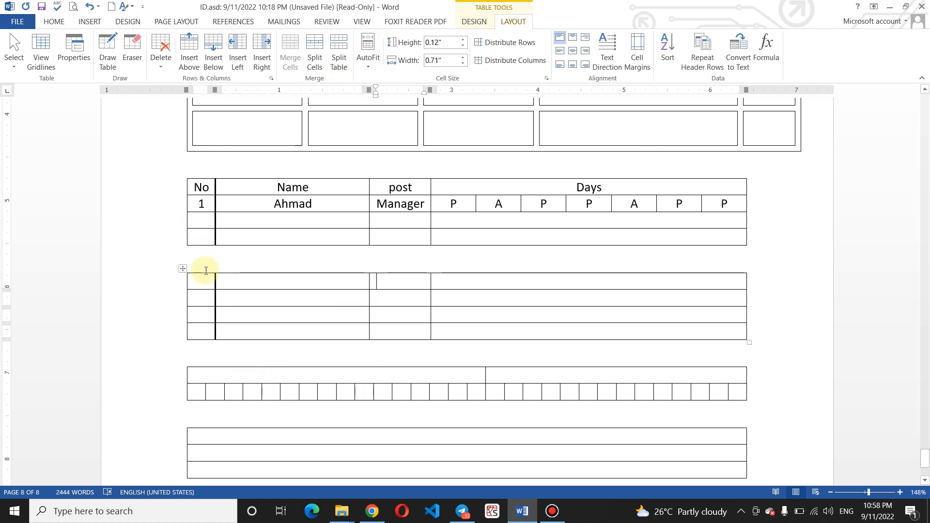
pyautogui.click(205, 187)
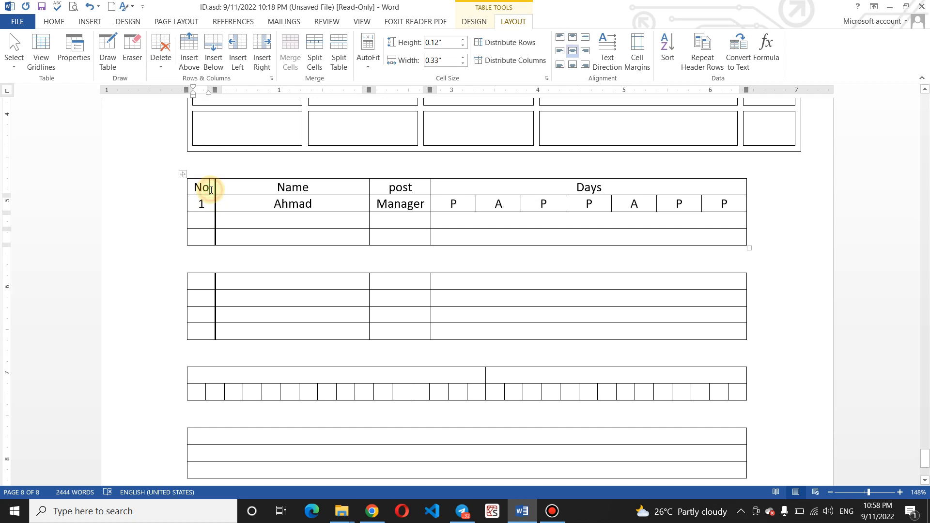
pyautogui.click(92, 6)
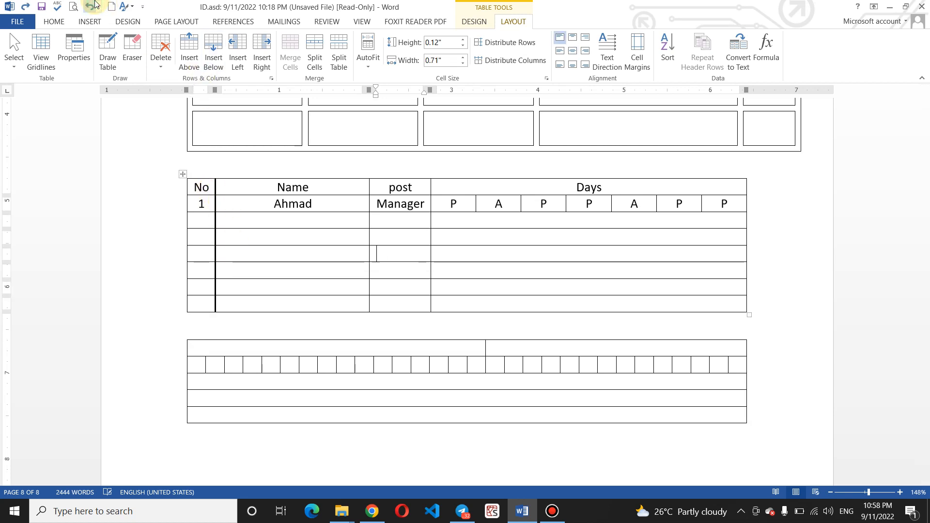
# AutoFit the attendance table's columns to their contents
pyautogui.click(234, 187)
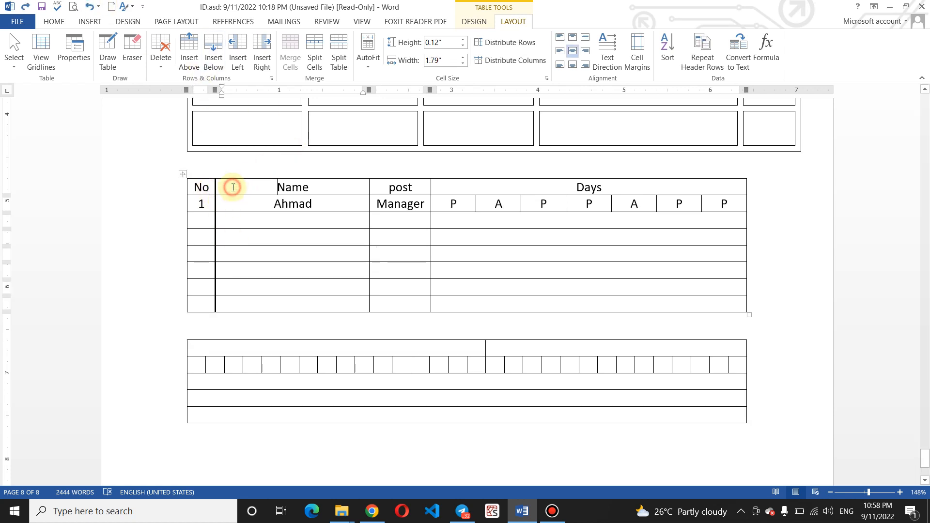
pyautogui.click(368, 65)
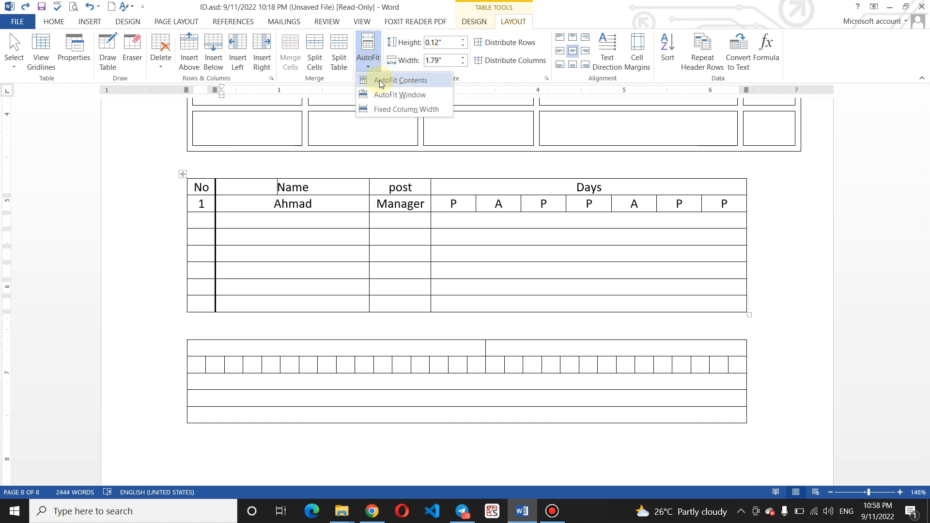
pyautogui.click(379, 80)
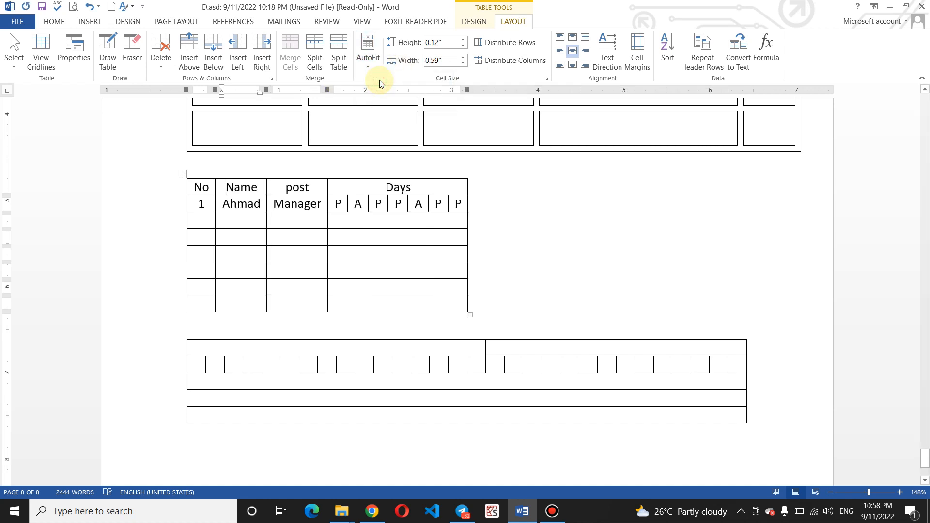
# Split the first empty cell in the Days column, below the attendance marks, into 30 columns and 1 row
pyautogui.click(422, 226)
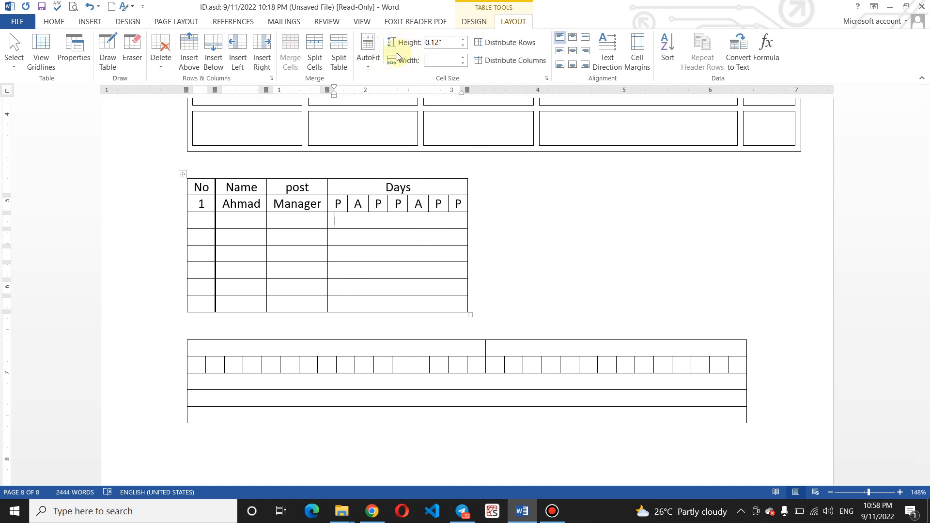
pyautogui.click(312, 62)
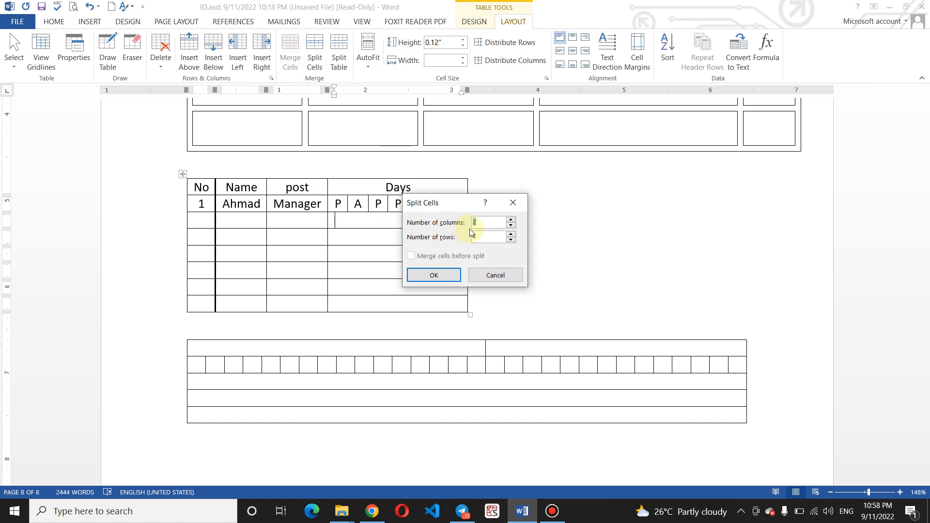
pyautogui.write('30')
pyautogui.click(446, 272)
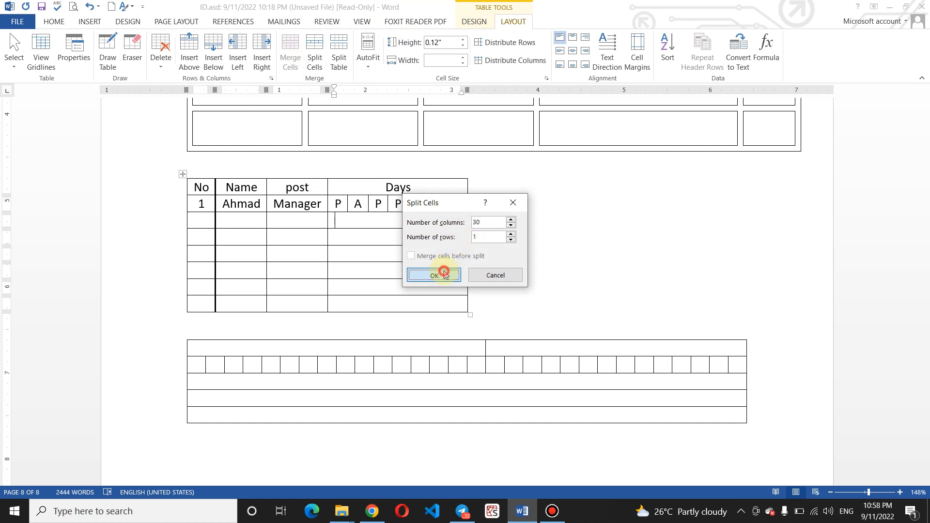
pyautogui.click(645, 241)
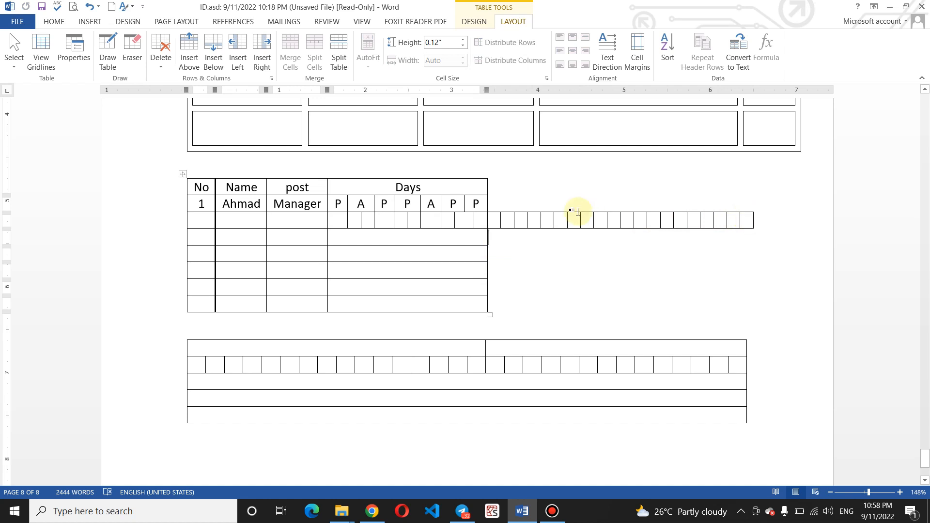
# Try narrowing the table at the edge of the last attendance mark, and undo both that resize and the 30-column split
pyautogui.moveTo(487, 204); pyautogui.dragTo(450, 216)
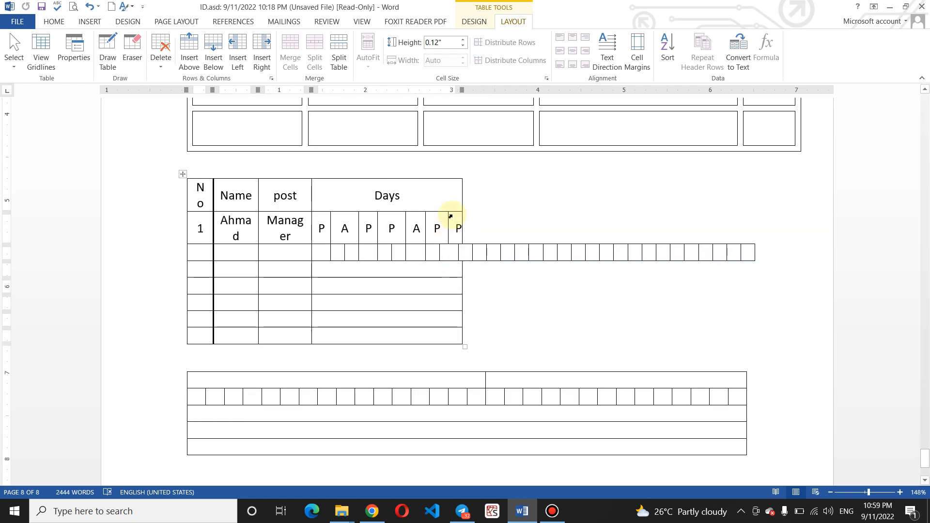
pyautogui.click(90, 6)
pyautogui.click(91, 6)
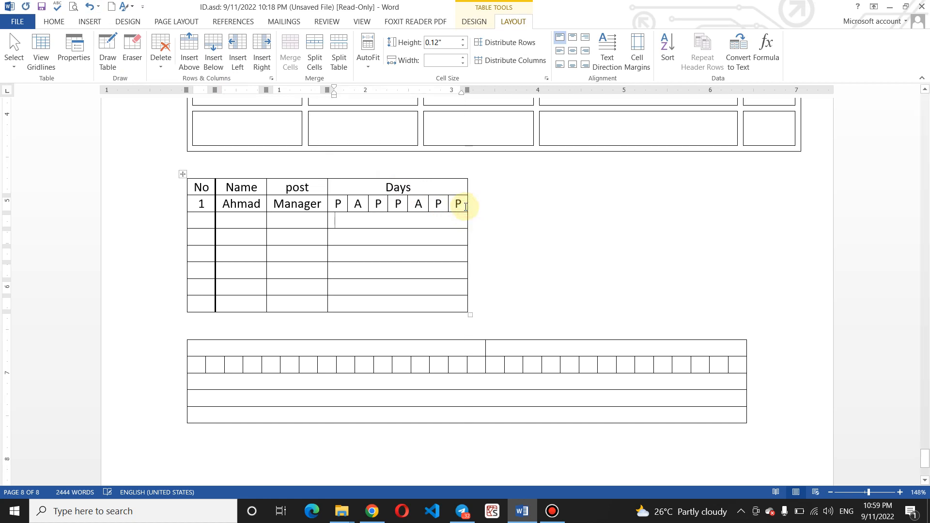
# Clear the P and A attendance marks from the seven cells under Days
pyautogui.moveTo(458, 204); pyautogui.dragTo(339, 208)
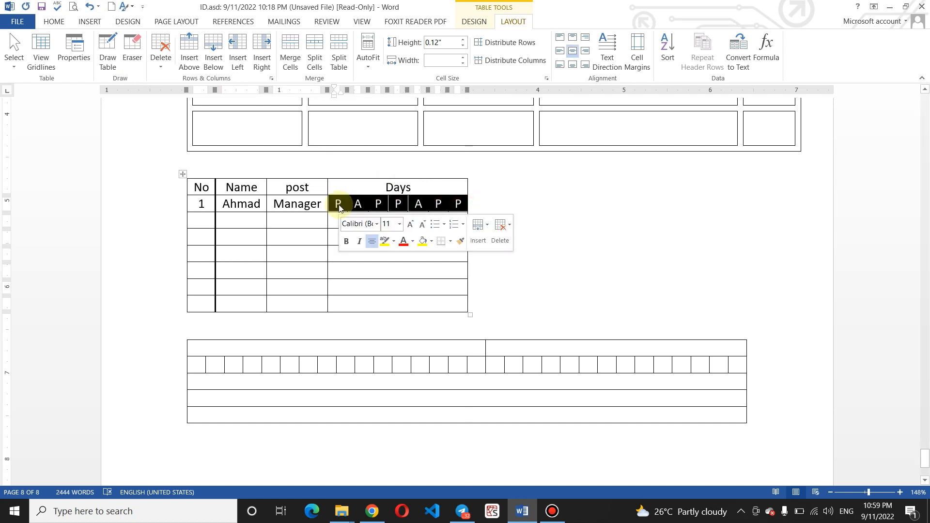
pyautogui.press('Delete')
pyautogui.click(451, 205)
# Merge the seven emptied cells under the Days header into a single cell
pyautogui.moveTo(450, 204); pyautogui.dragTo(338, 203)
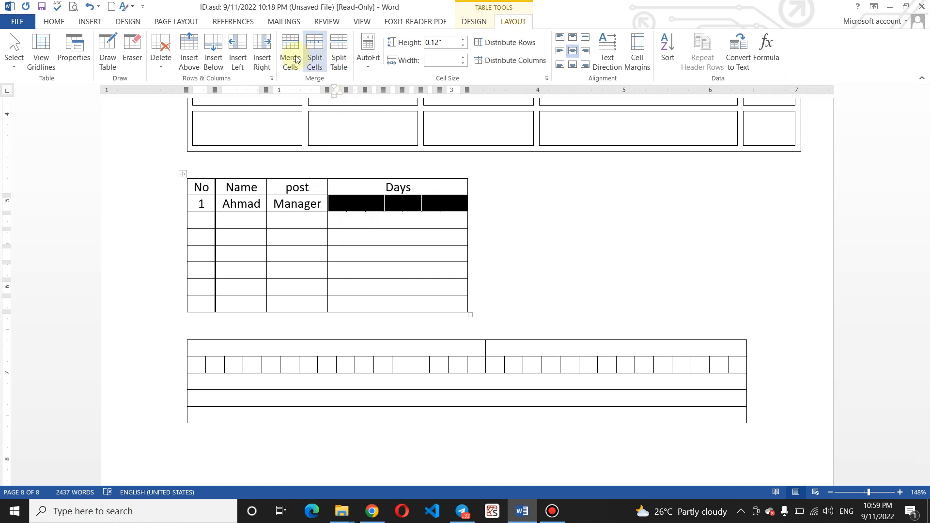
pyautogui.click(295, 59)
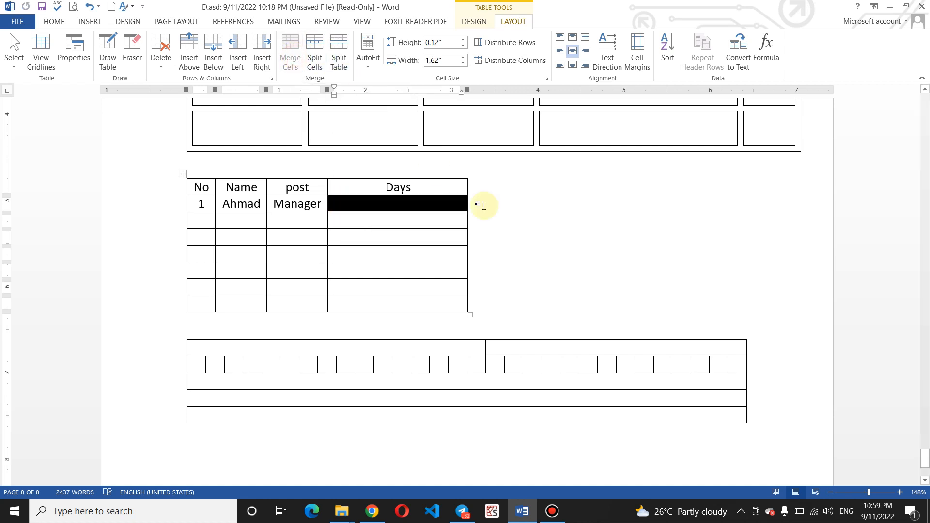
pyautogui.click(391, 208)
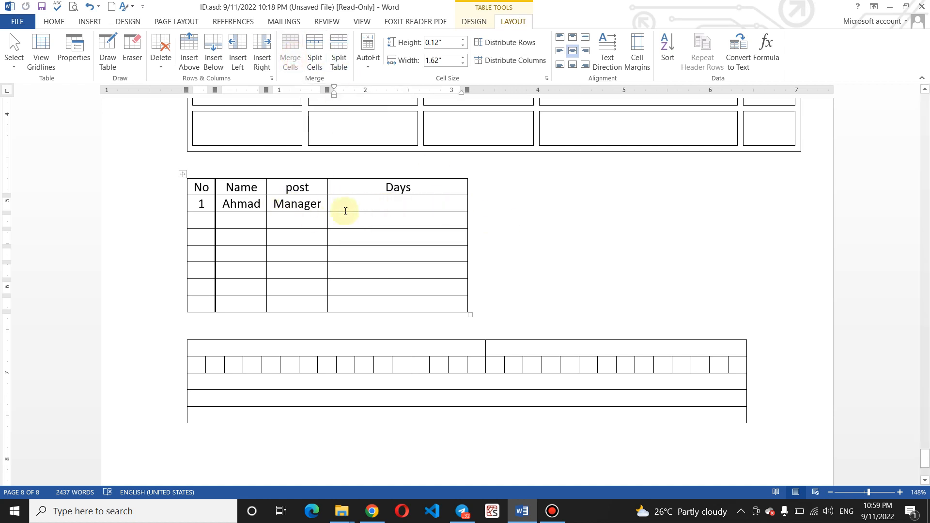
# Split all cells below the Days header into 30 columns and 7 rows, merging them before the split
pyautogui.moveTo(365, 203); pyautogui.dragTo(369, 302)
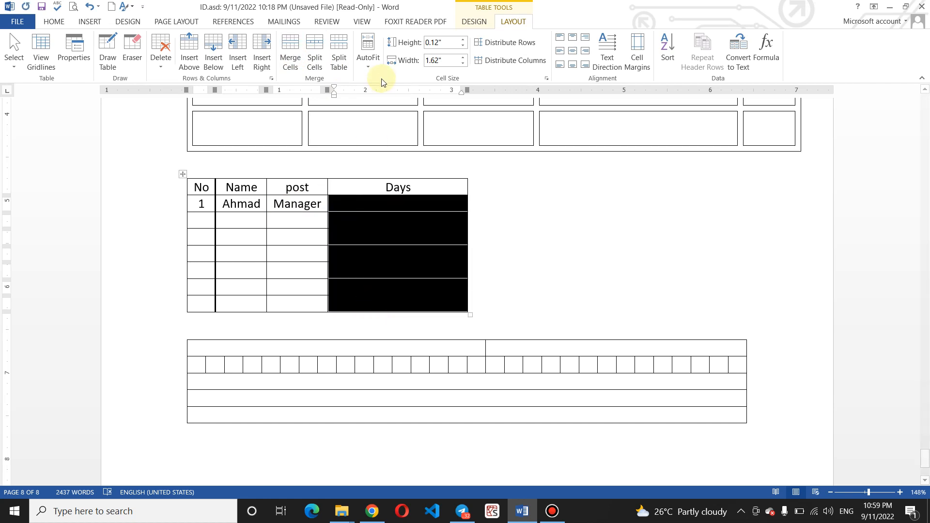
pyautogui.click(324, 61)
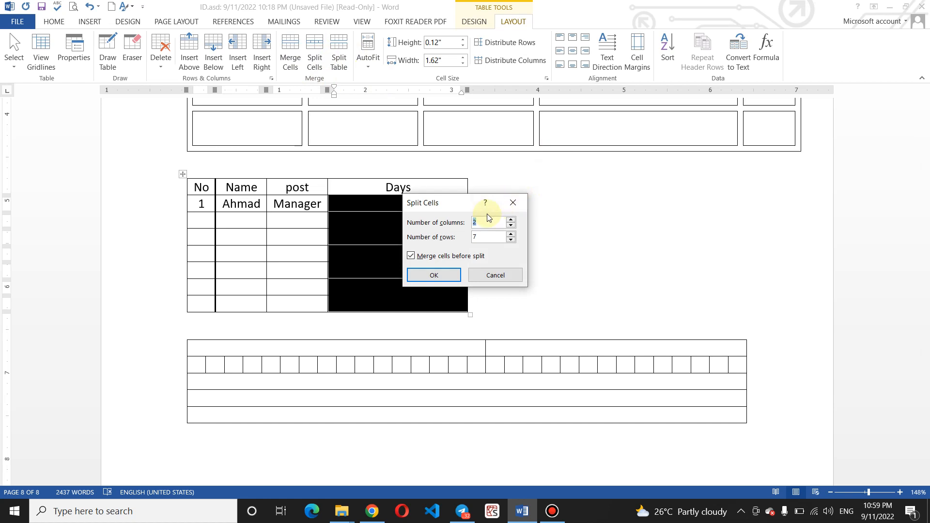
pyautogui.write('30')
pyautogui.click(447, 274)
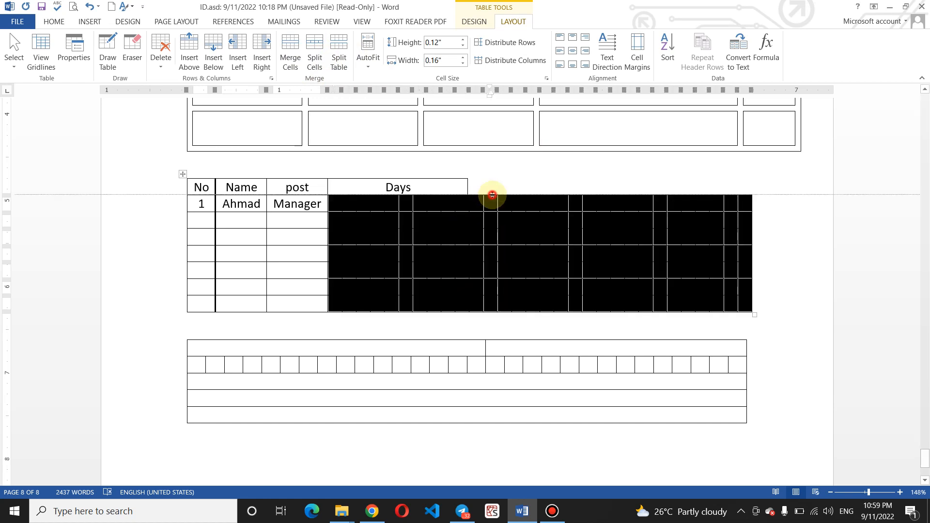
pyautogui.doubleClick(462, 216)
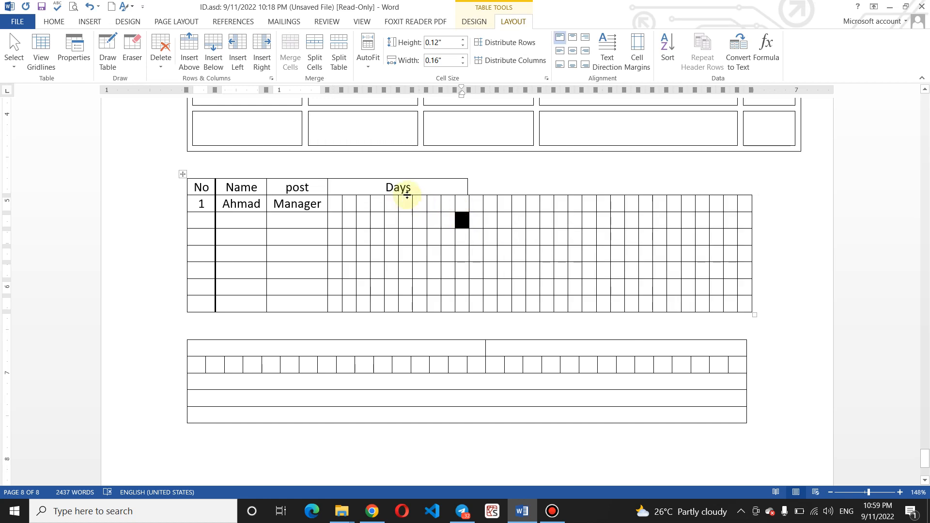
# Try to split the Days header cell, selected together with cells beneath it, into 30 columns
pyautogui.moveTo(450, 185); pyautogui.dragTo(578, 178)
pyautogui.click(460, 188)
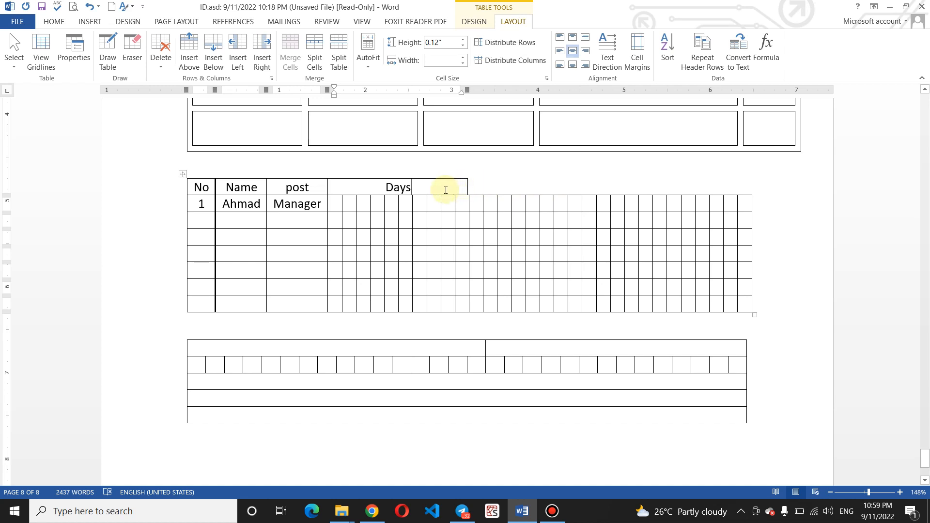
pyautogui.moveTo(444, 190); pyautogui.dragTo(419, 203)
pyautogui.click(428, 205)
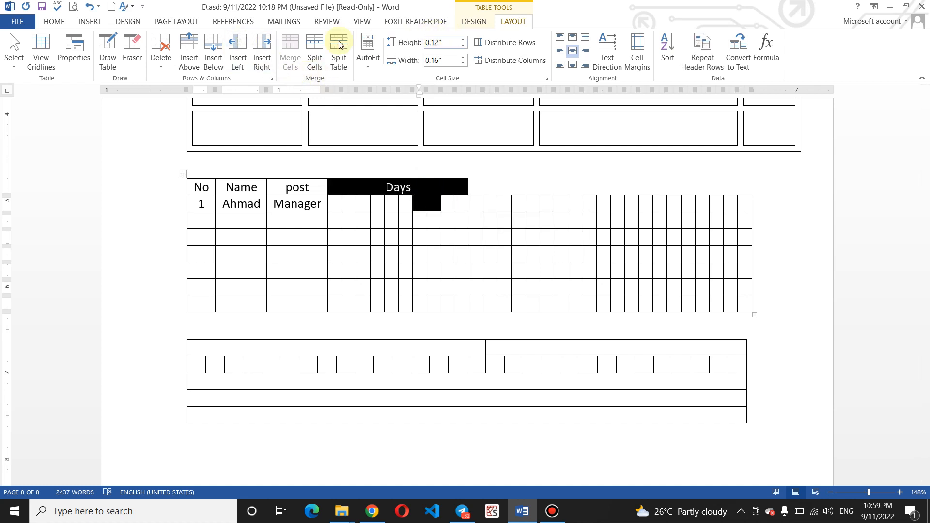
pyautogui.click(314, 57)
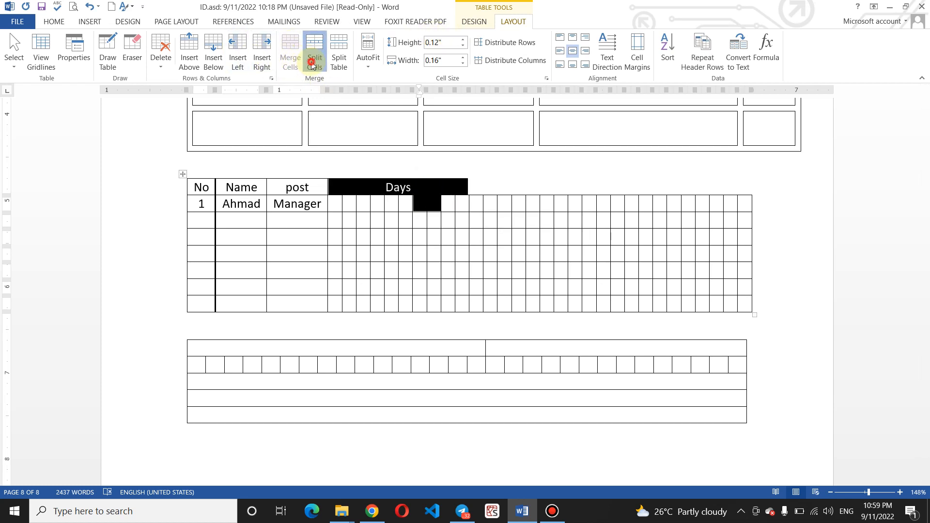
pyautogui.write('3')
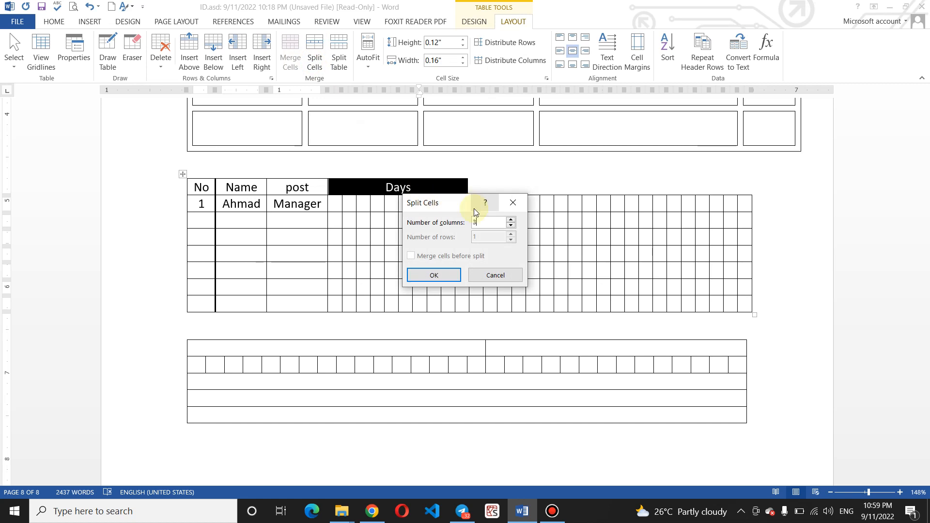
pyautogui.write('0')
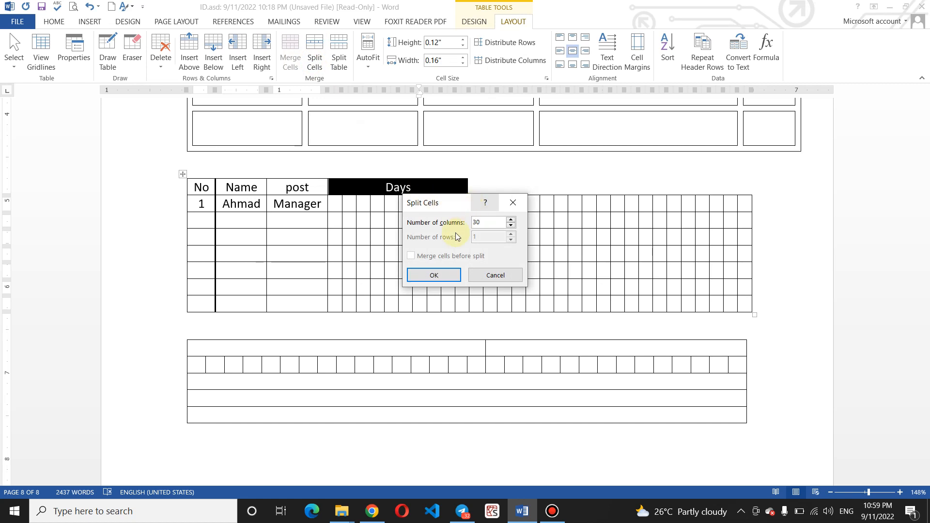
pyautogui.click(442, 275)
pyautogui.click(482, 282)
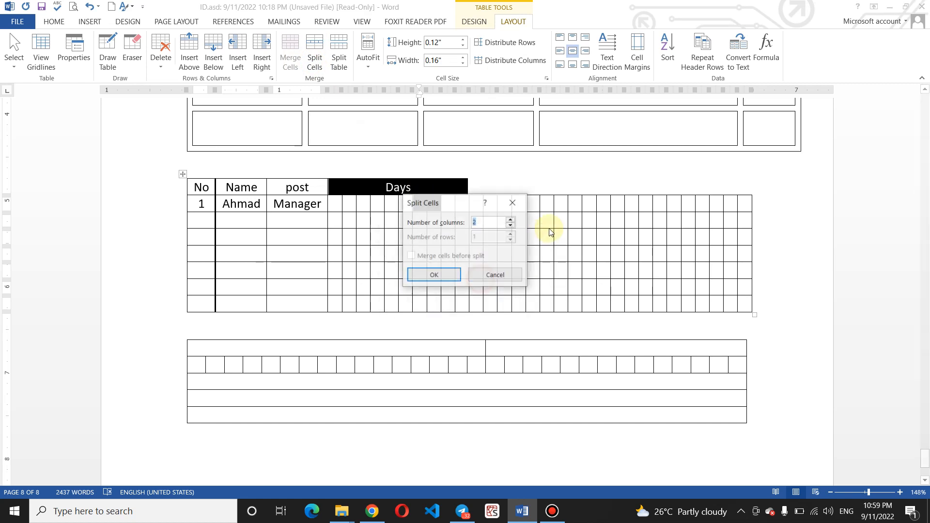
pyautogui.click(519, 201)
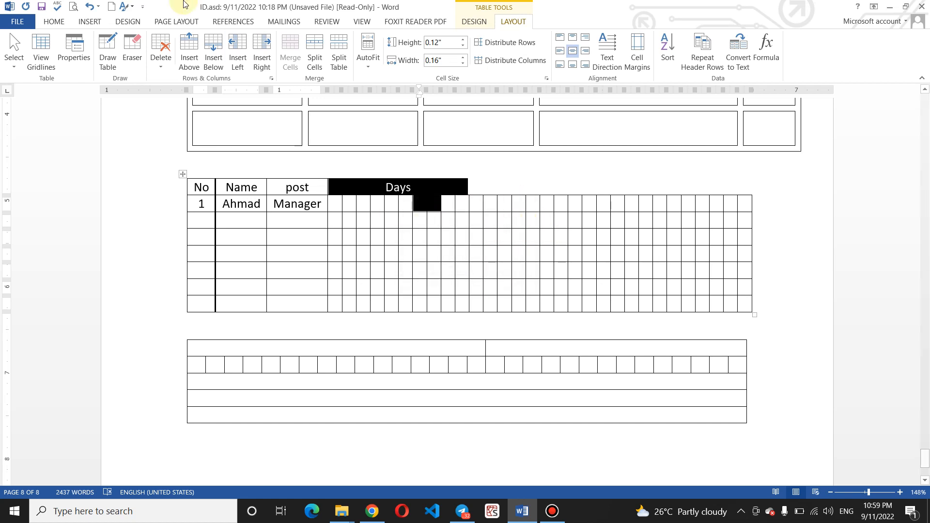
# Undo the split and merge of the cells under Days, and erase the Days header text
pyautogui.click(93, 7)
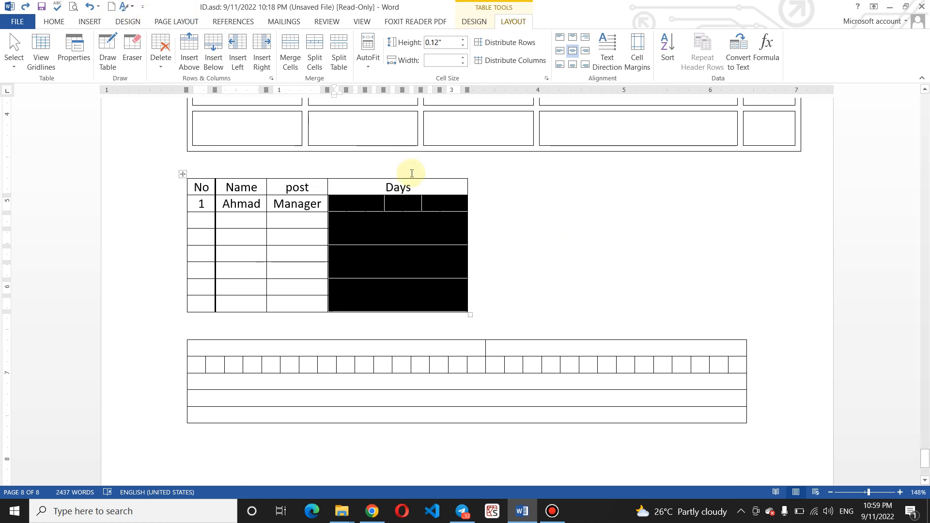
pyautogui.click(435, 190)
pyautogui.press('BackSpace')
pyautogui.press('BackSpace')
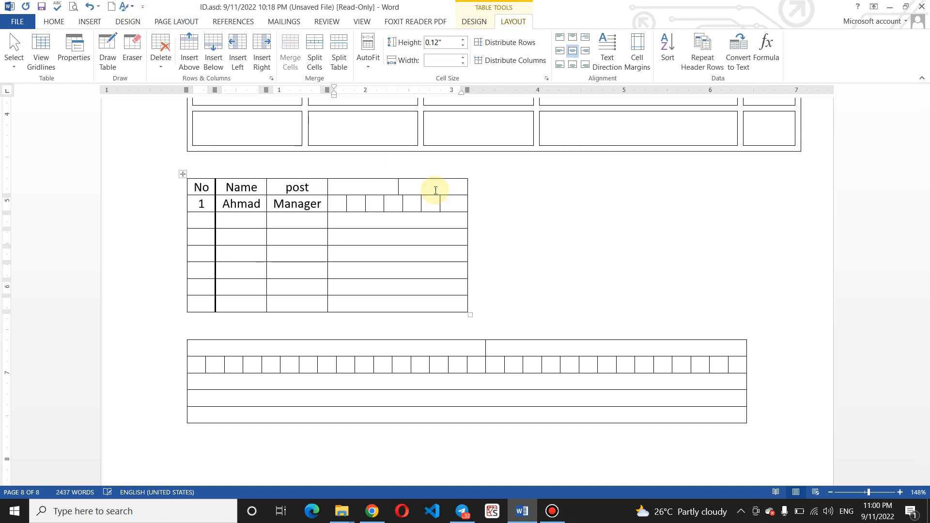
# Try to split the whole Days column, including its emptied header cell, into many narrow columns
pyautogui.moveTo(434, 188); pyautogui.dragTo(422, 308)
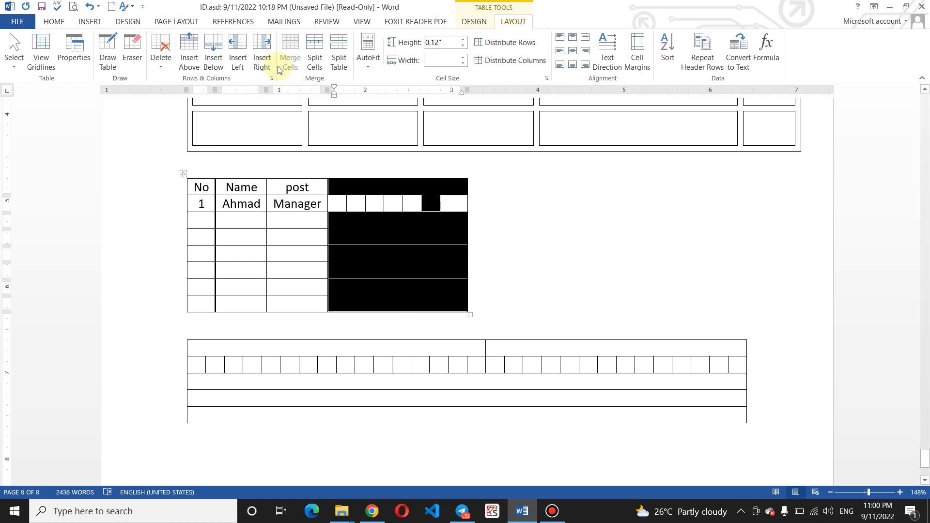
pyautogui.click(323, 67)
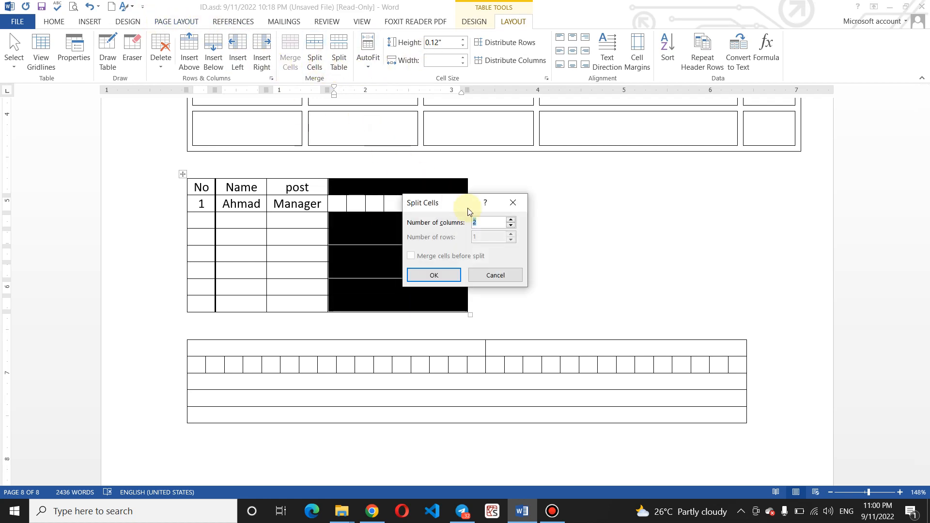
pyautogui.click(445, 277)
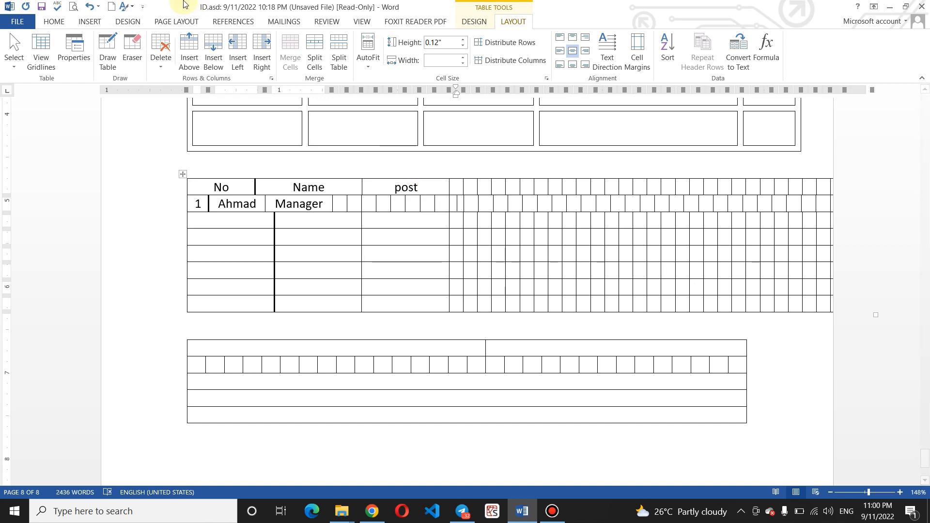
# Undo the column split and the header text deletion, keeping the attendance marks cleared
pyautogui.click(89, 7)
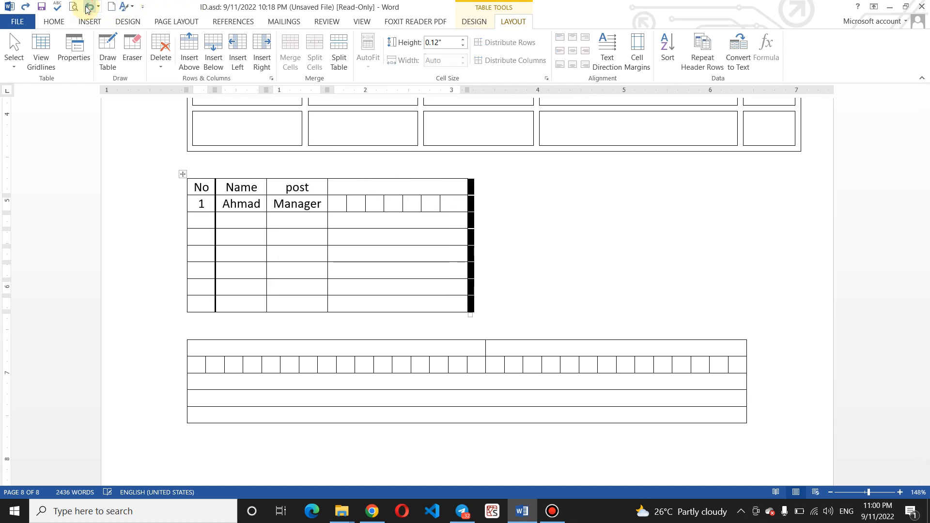
pyautogui.click(88, 8)
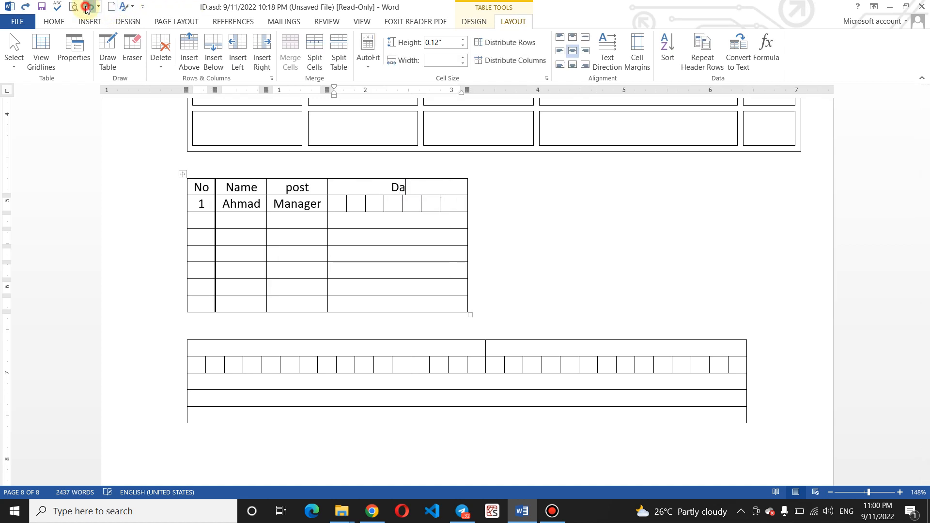
pyautogui.click(88, 7)
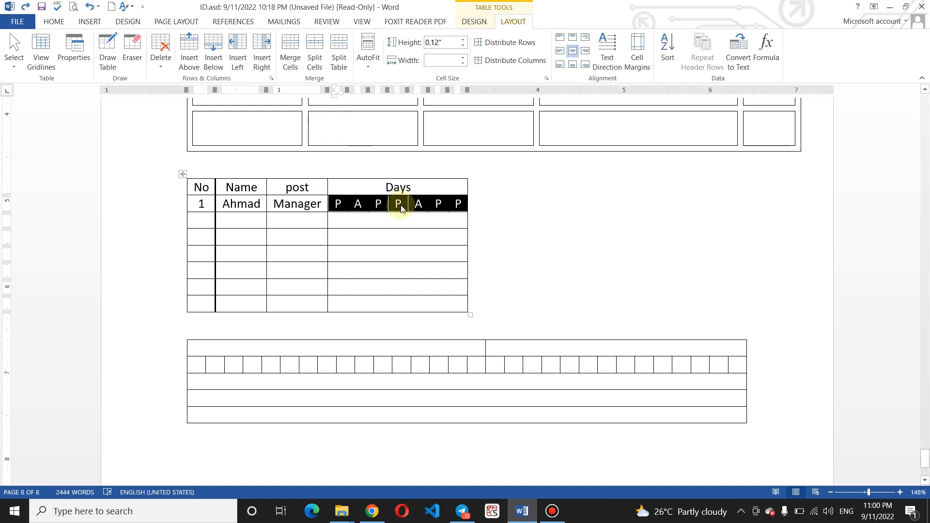
pyautogui.hotkey('ctrl', 'z')
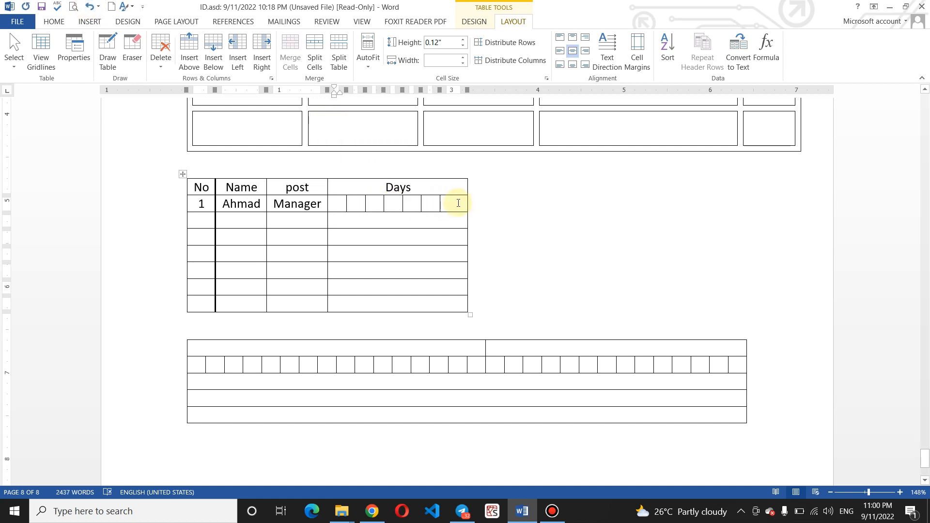
# Merge the seven empty cells directly below the Days header into one cell
pyautogui.moveTo(458, 202); pyautogui.dragTo(331, 204)
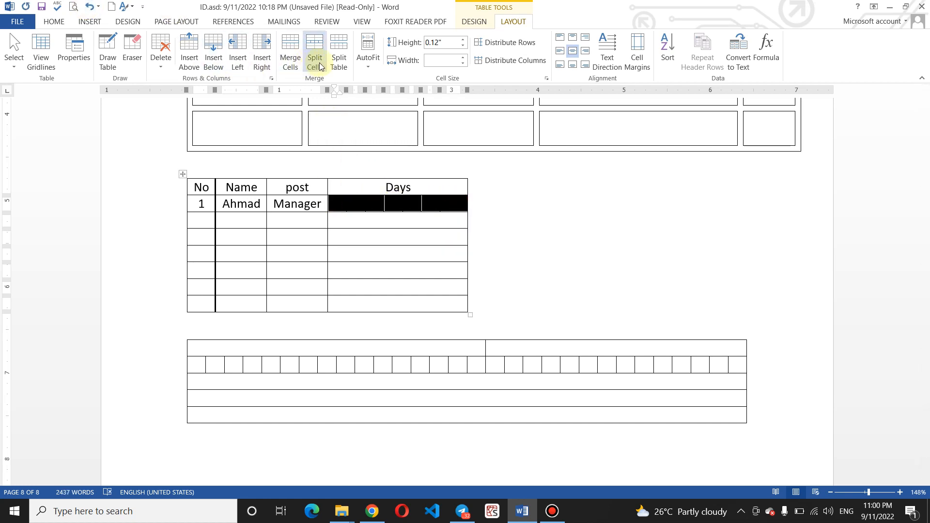
pyautogui.click(291, 57)
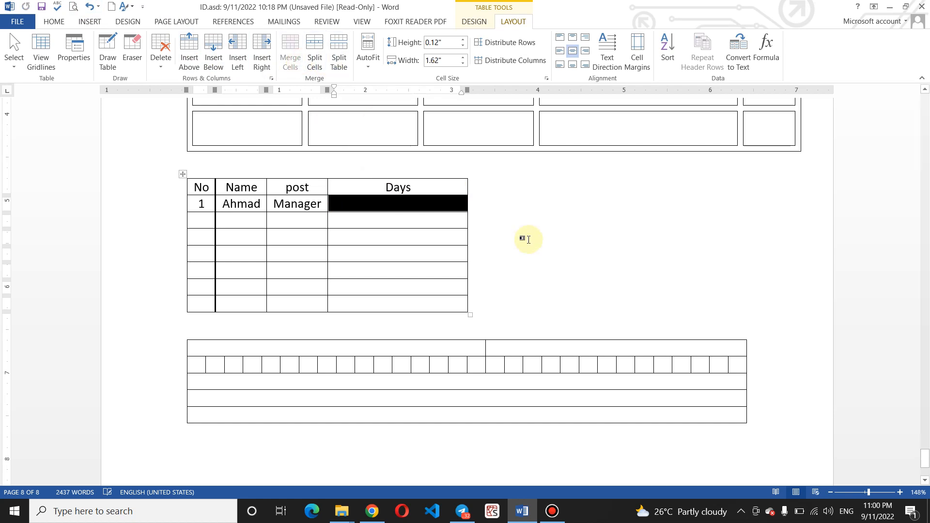
# Erase the Days header text from the attendance table's last header cell
pyautogui.click(416, 185)
pyautogui.press('BackSpace')
pyautogui.press('BackSpace')
pyautogui.press('BackSpace')
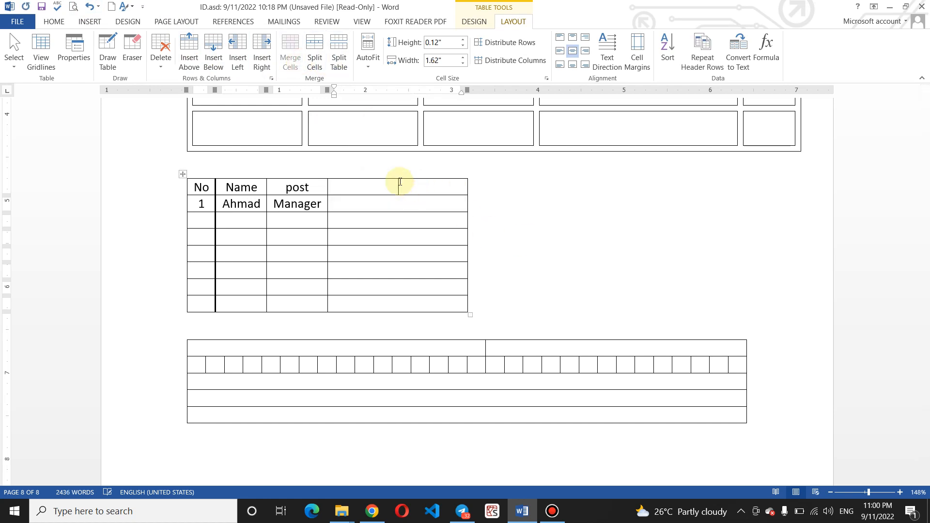
pyautogui.moveTo(384, 187); pyautogui.dragTo(384, 327)
pyautogui.moveTo(385, 188); pyautogui.dragTo(399, 297)
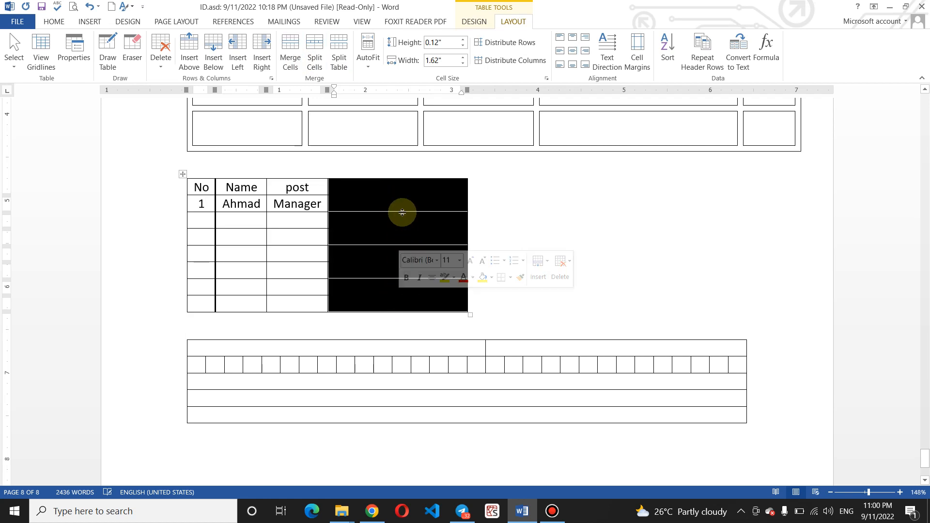
pyautogui.click(418, 194)
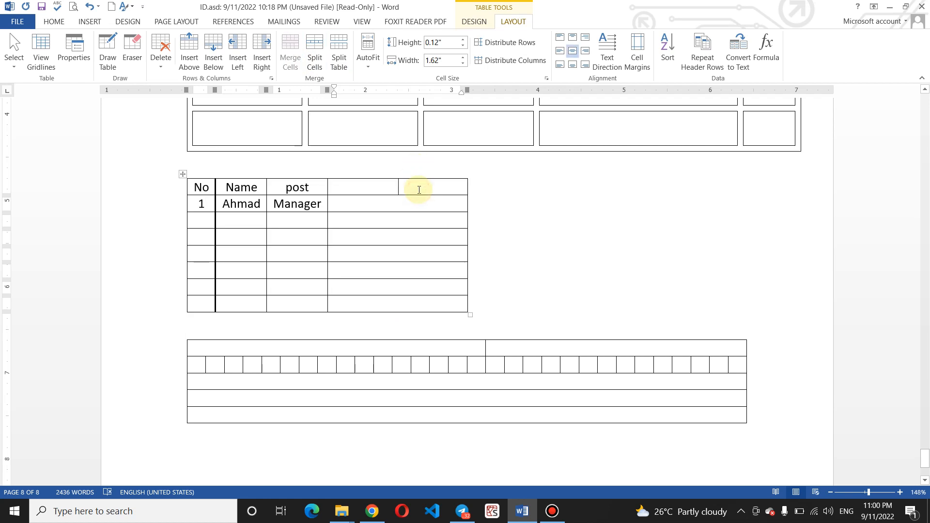
pyautogui.press('F4')
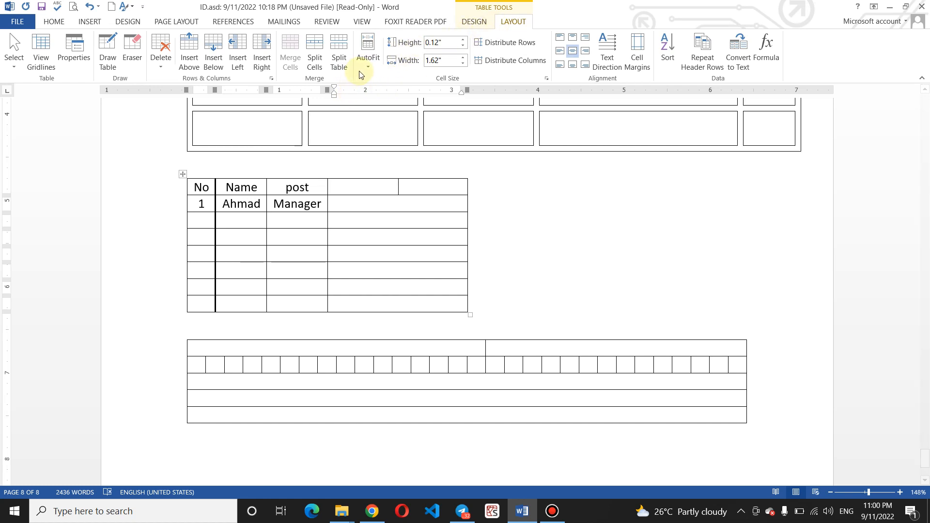
# Try fitting the attendance table to the window width with AutoFit
pyautogui.click(365, 65)
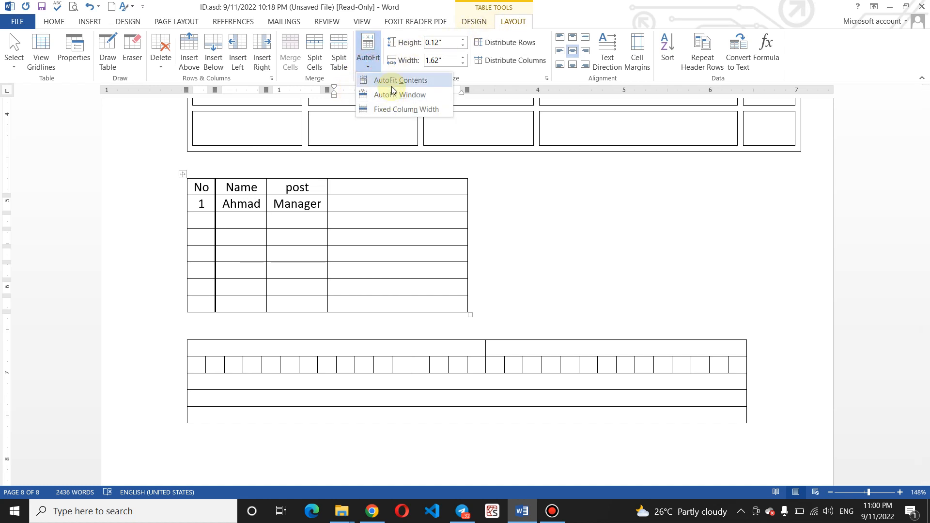
pyautogui.click(396, 97)
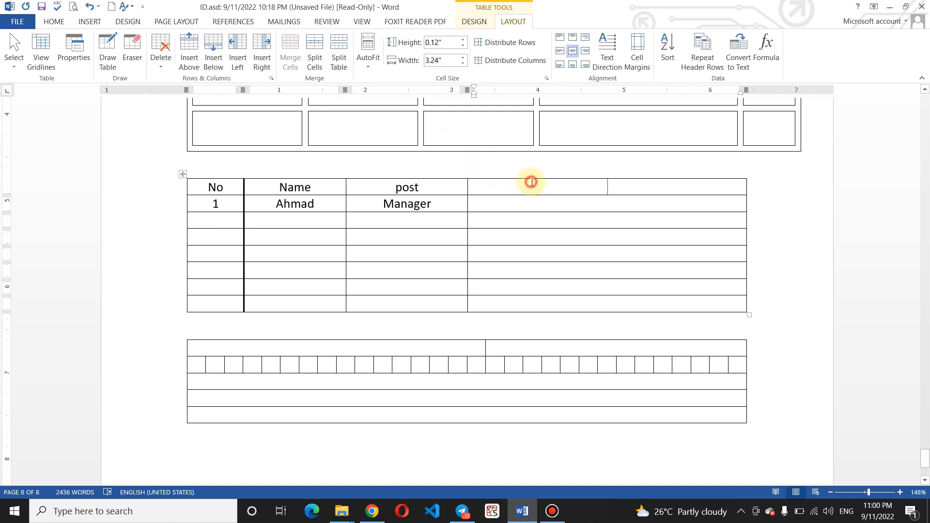
pyautogui.moveTo(531, 182); pyautogui.dragTo(542, 290)
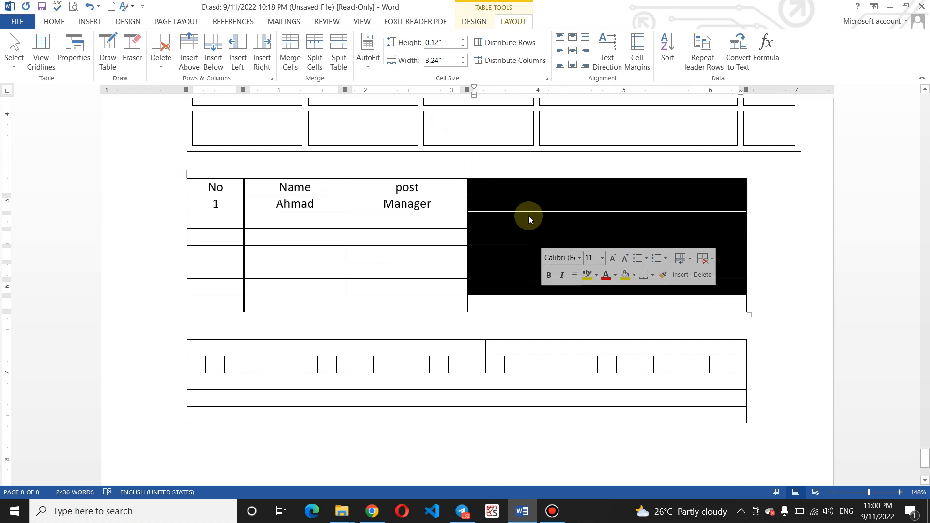
# AutoFit the attendance table's columns to their contents, starting from the emptied header cell
pyautogui.click(523, 187)
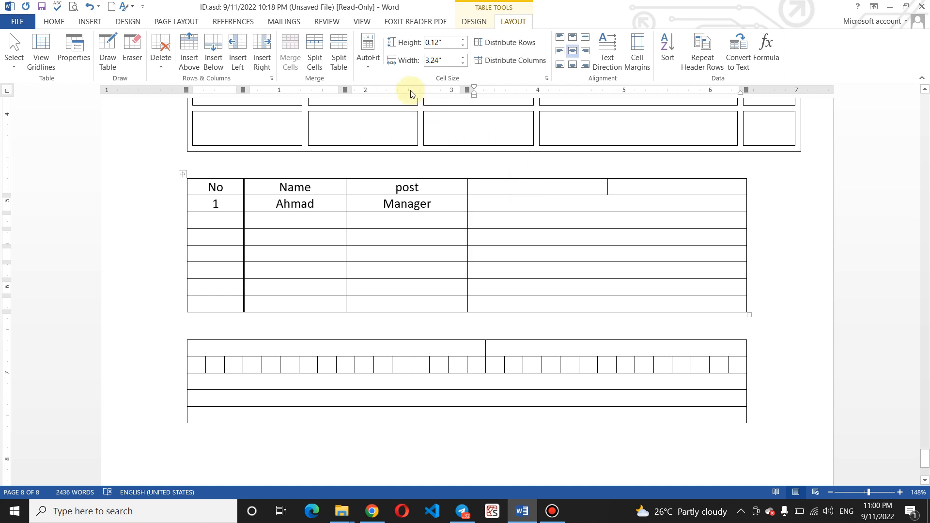
pyautogui.click(368, 71)
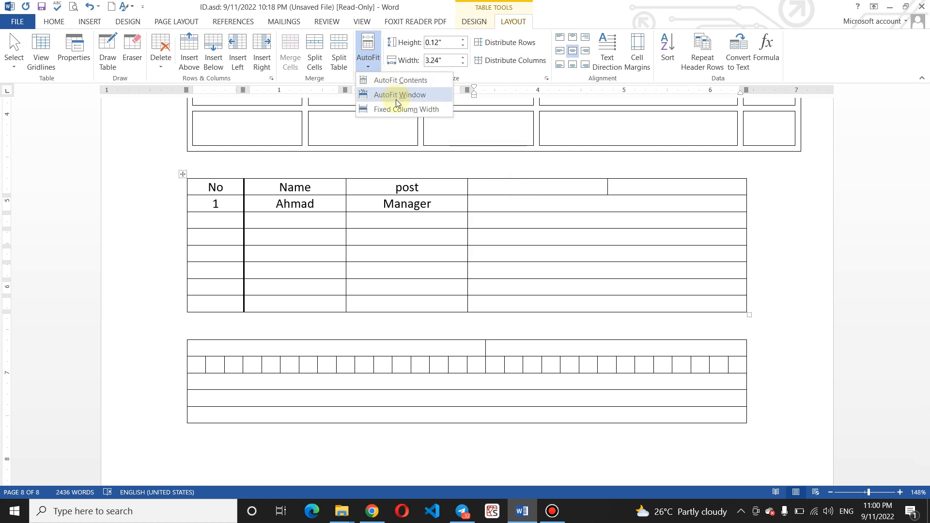
pyautogui.click(400, 84)
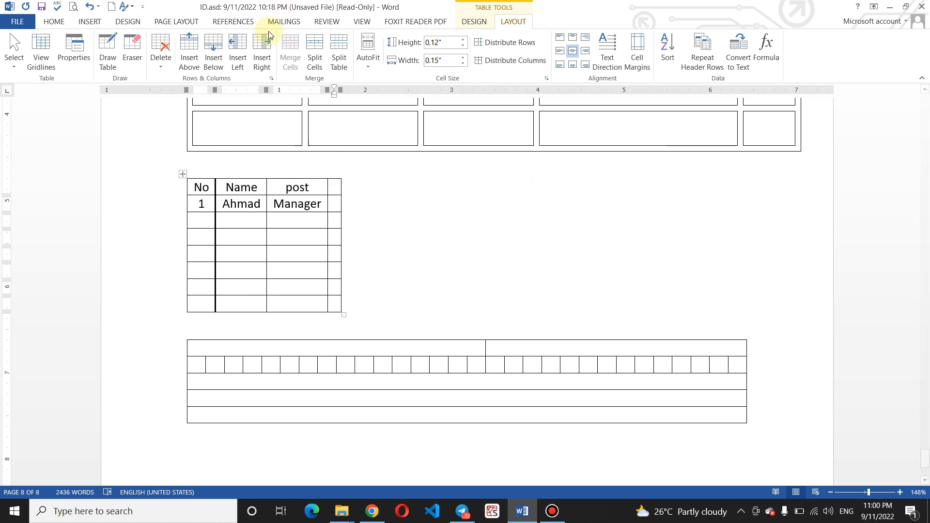
# Try splitting only the emptied header cell into 30 columns and 1 row, and undo that split
pyautogui.click(317, 56)
pyautogui.write('30')
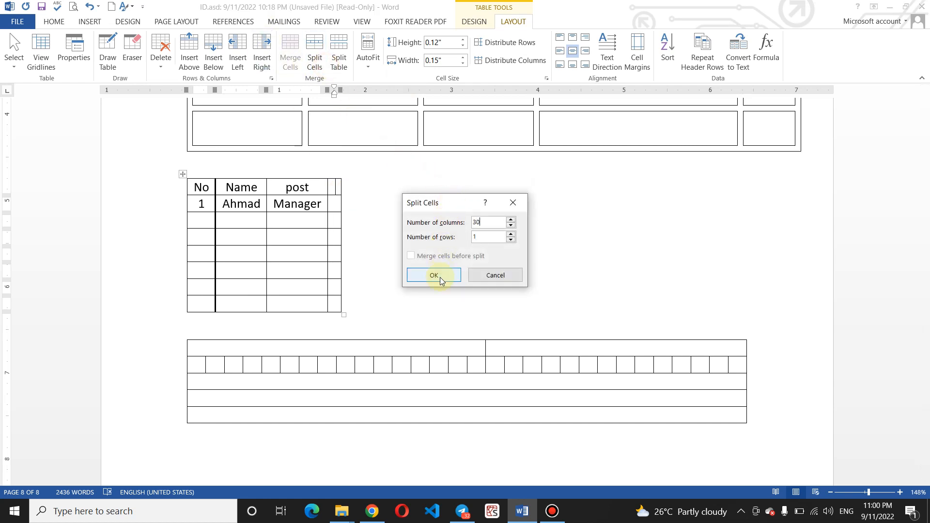
pyautogui.click(433, 275)
pyautogui.click(546, 239)
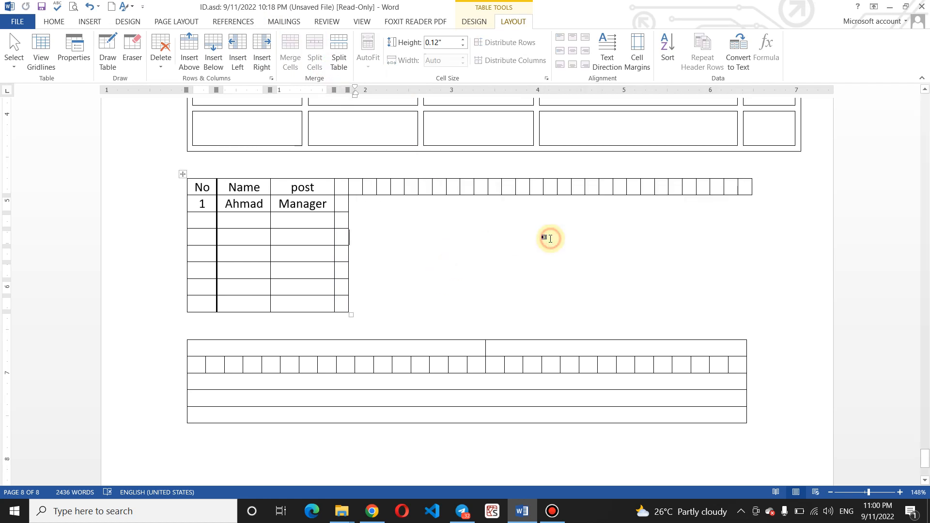
pyautogui.click(347, 206)
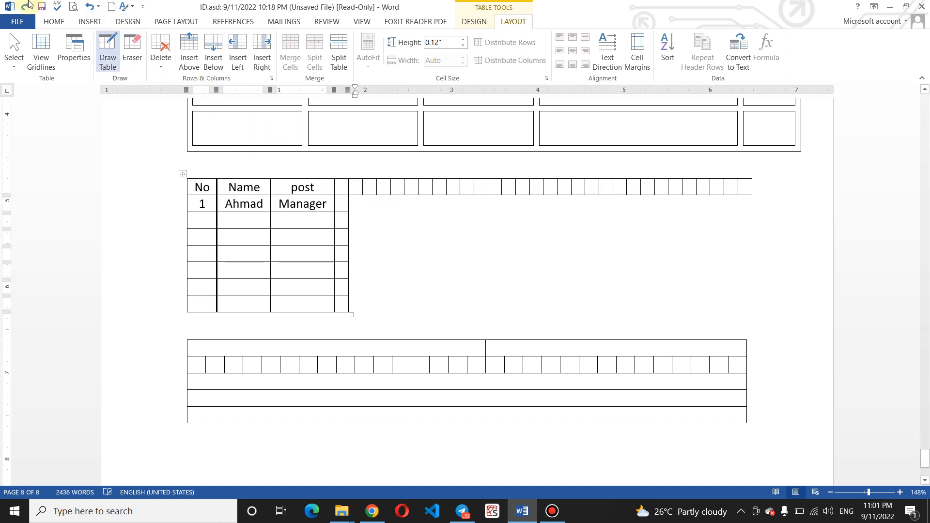
pyautogui.click(90, 8)
pyautogui.click(90, 8)
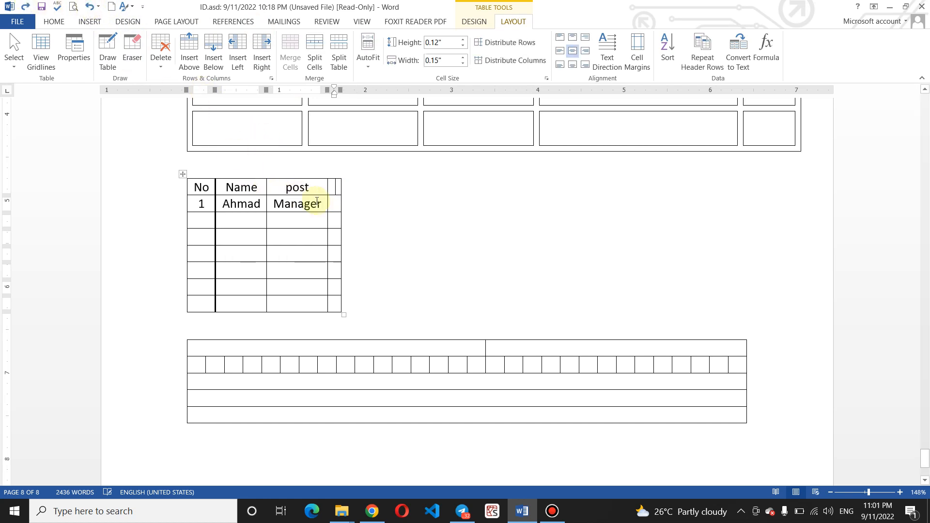
# Try merging the whole last column, header cell included, into a single cell, and undo the merge
pyautogui.moveTo(335, 190); pyautogui.dragTo(332, 301)
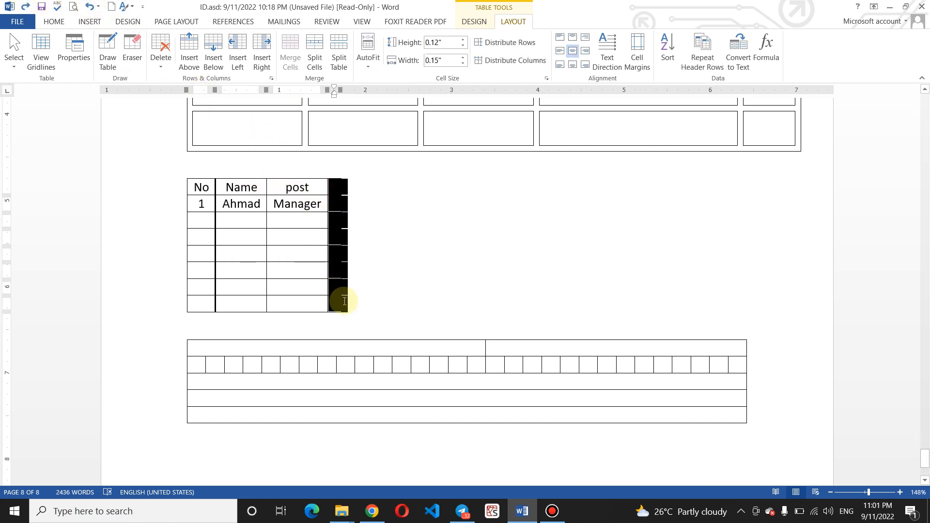
pyautogui.click(378, 65)
pyautogui.click(299, 60)
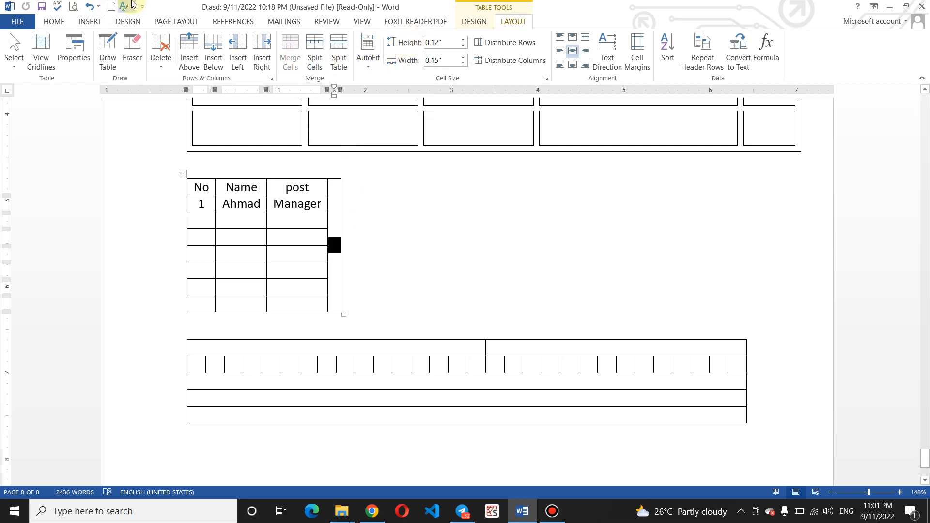
pyautogui.click(89, 6)
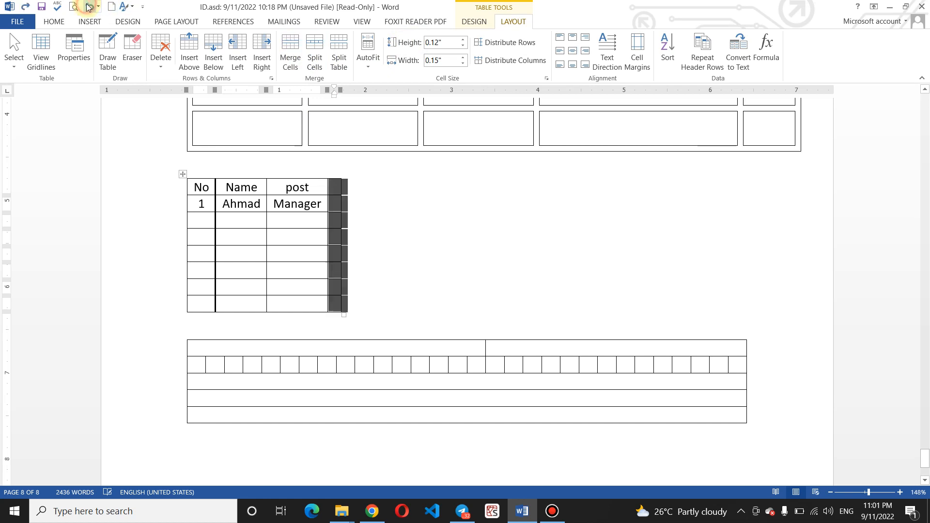
# Split the whole selected last column into 30 columns and 8 rows, merging the cells before the split
pyautogui.click(322, 61)
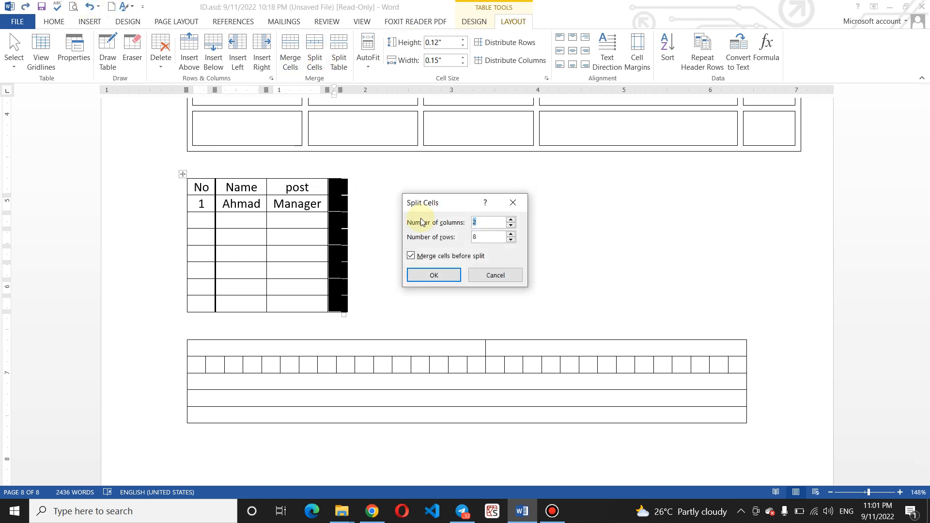
pyautogui.press('BackSpace')
pyautogui.write('30')
pyautogui.click(428, 272)
pyautogui.click(379, 190)
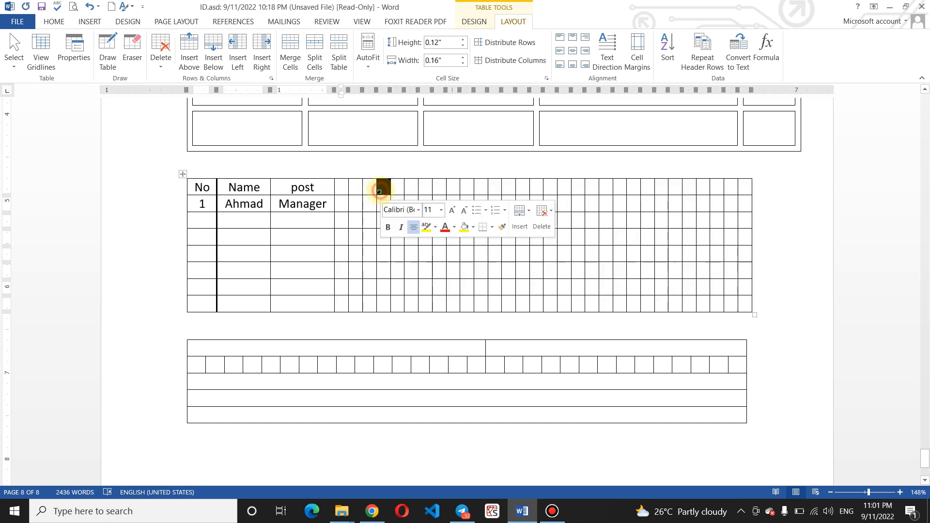
pyautogui.doubleClick(339, 187)
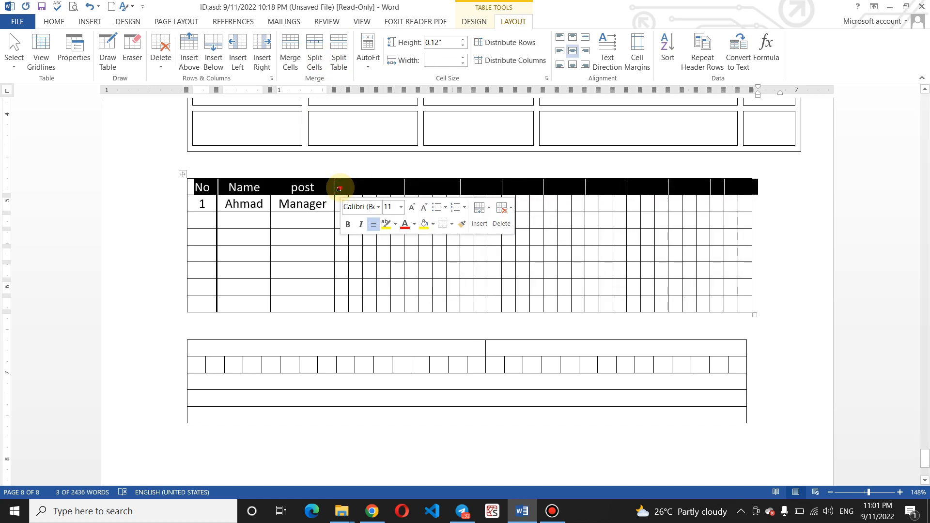
pyautogui.hotkey('ctrl', 'a')
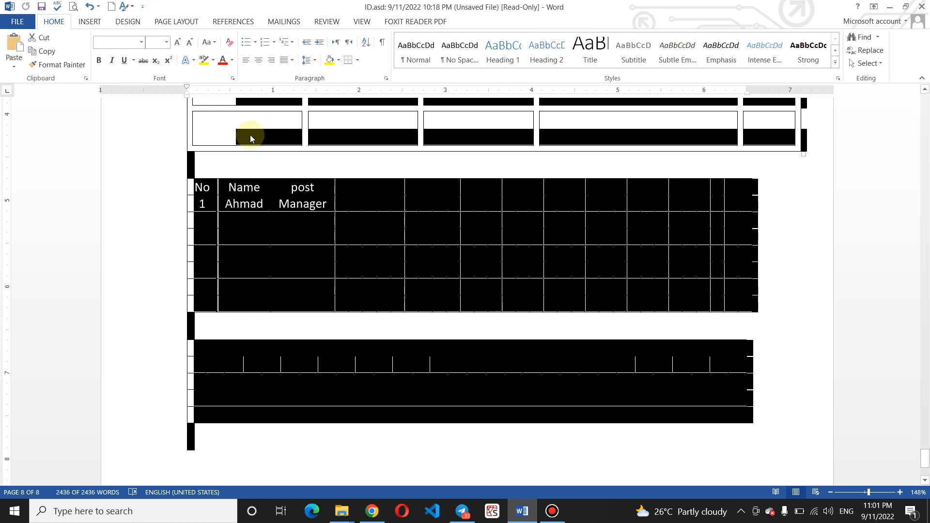
pyautogui.click(305, 204)
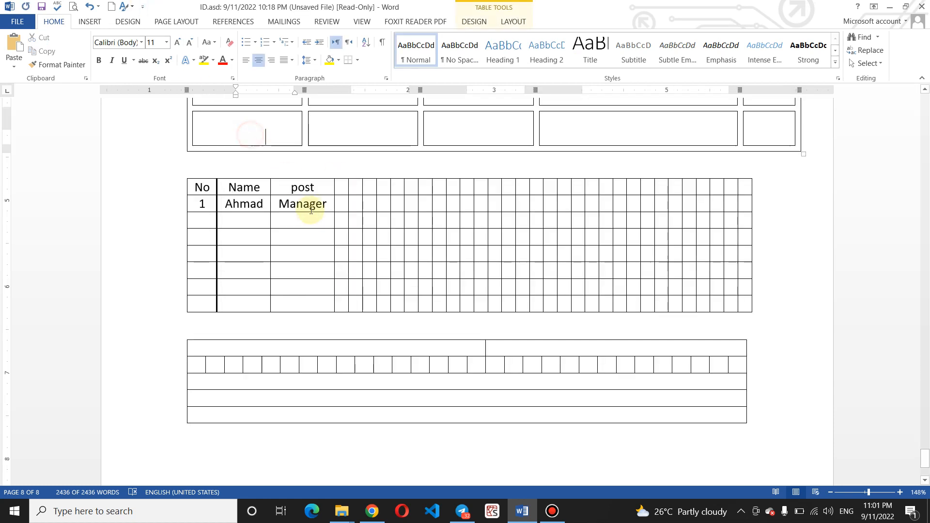
# Merge all 30 narrow cells of the header row after post into one header cell
pyautogui.click(347, 189)
pyautogui.moveTo(346, 188); pyautogui.dragTo(746, 189)
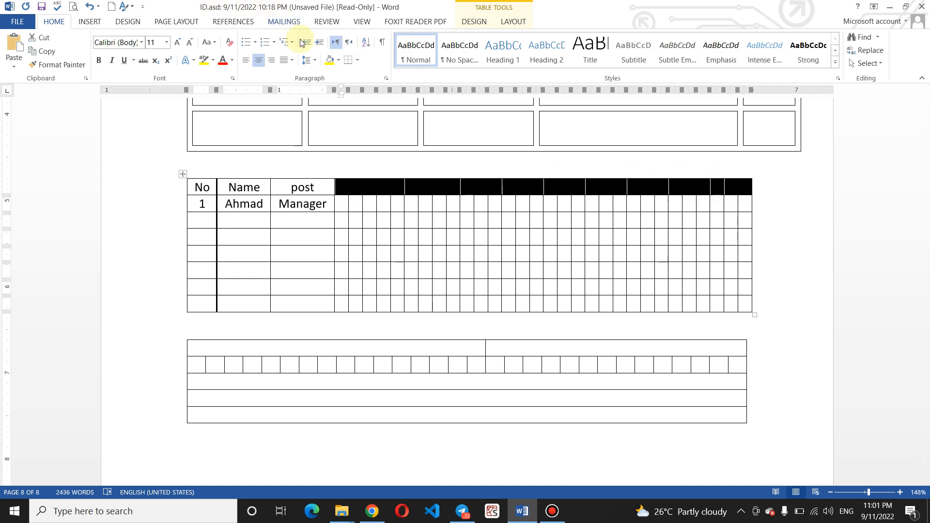
pyautogui.click(493, 21)
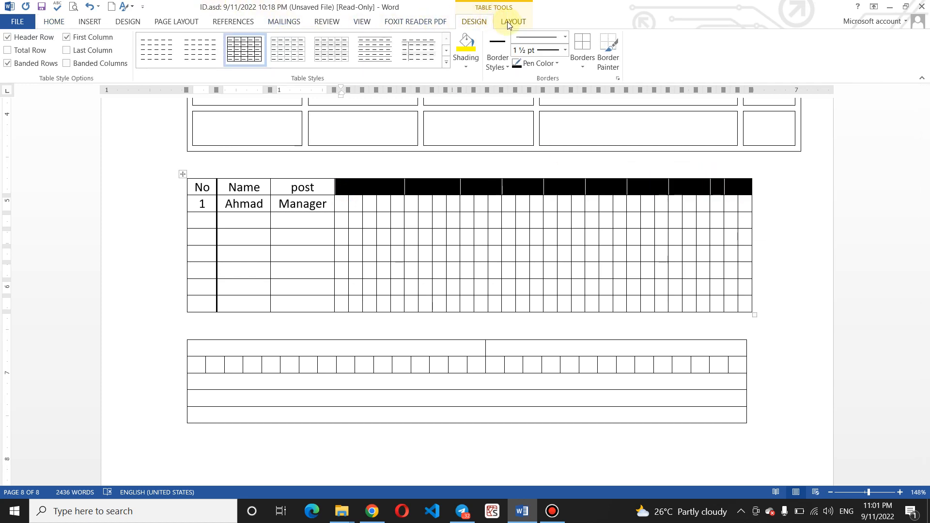
pyautogui.click(508, 22)
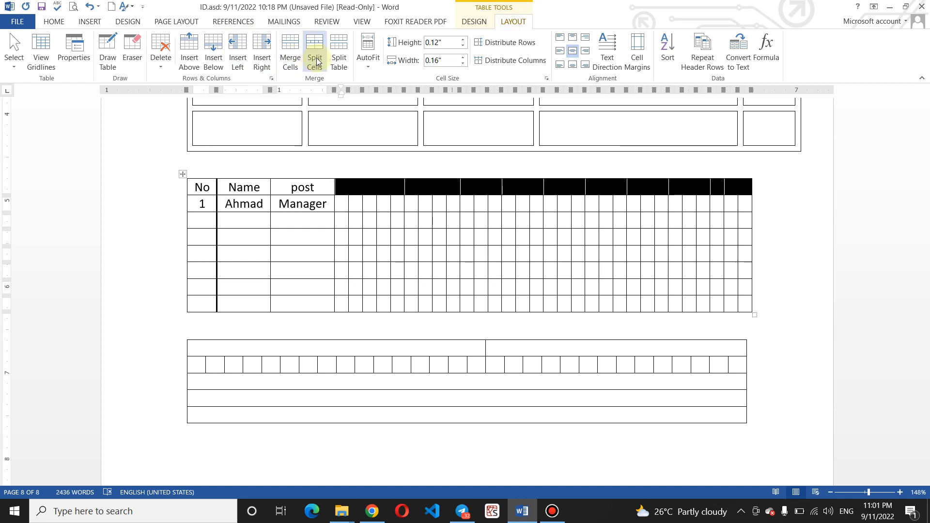
pyautogui.click(290, 55)
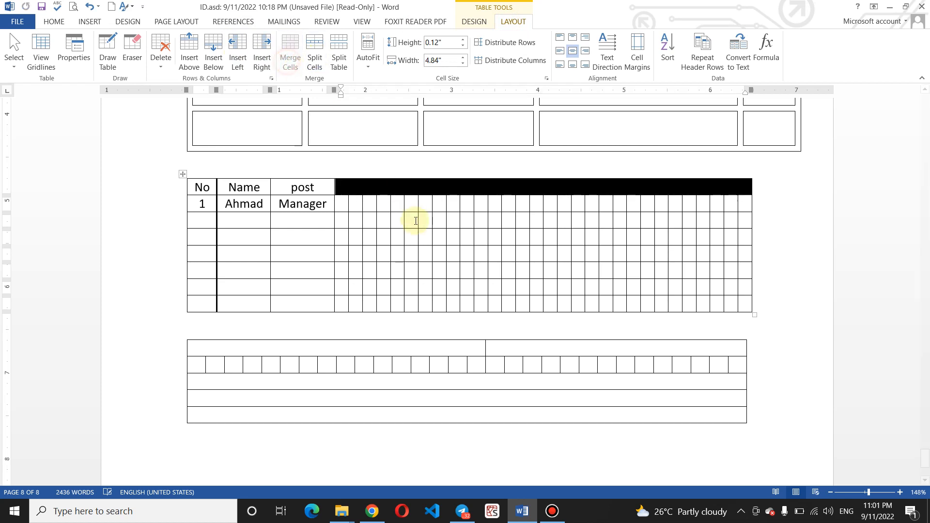
# Enter "Days Of the Months" as the heading in the merged header cell
pyautogui.click(445, 188)
pyautogui.write('Days')
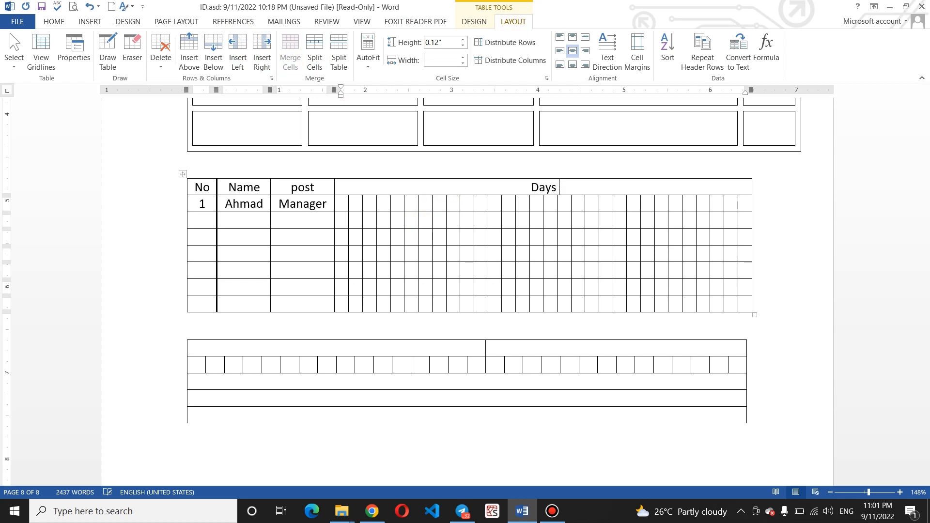
pyautogui.write(' Of the MOnths')
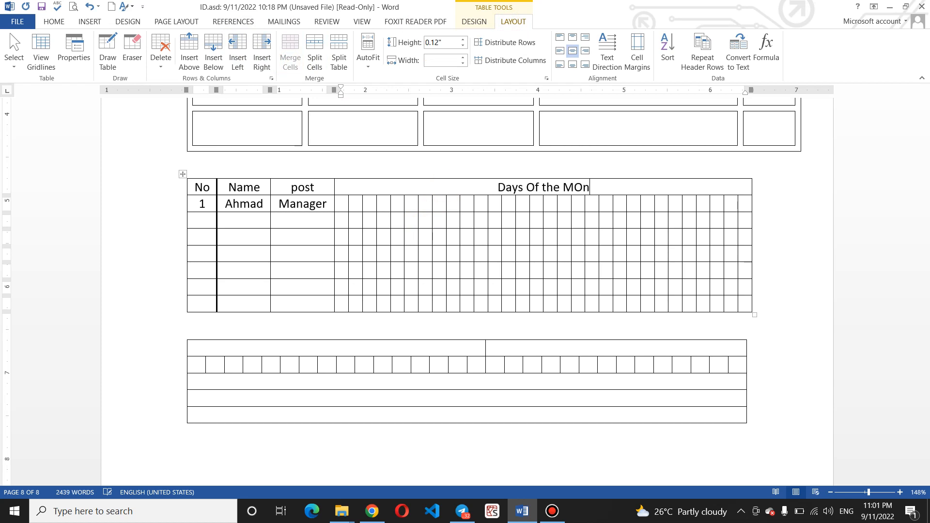
pyautogui.press('BackSpace')
pyautogui.press('BackSpace')
pyautogui.press('BackSpace')
pyautogui.press('BackSpace')
pyautogui.press('BackSpace')
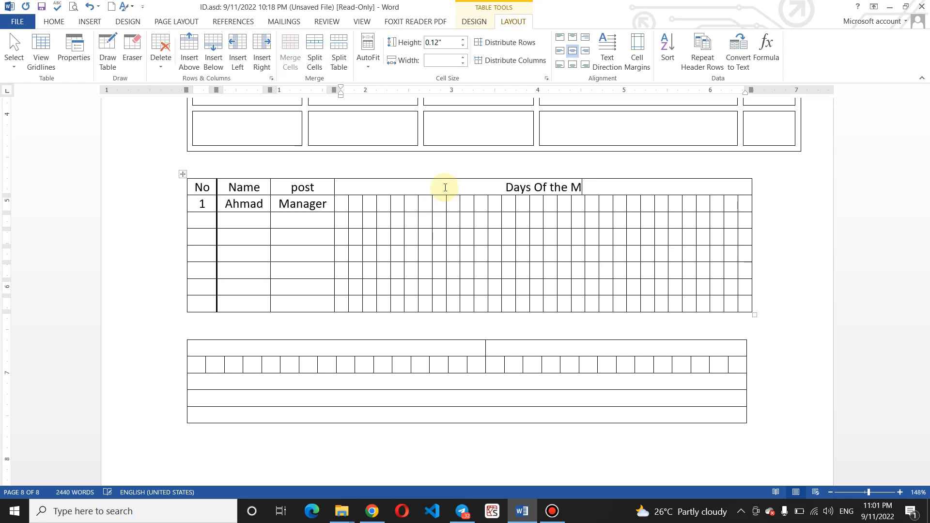
pyautogui.write('onths')
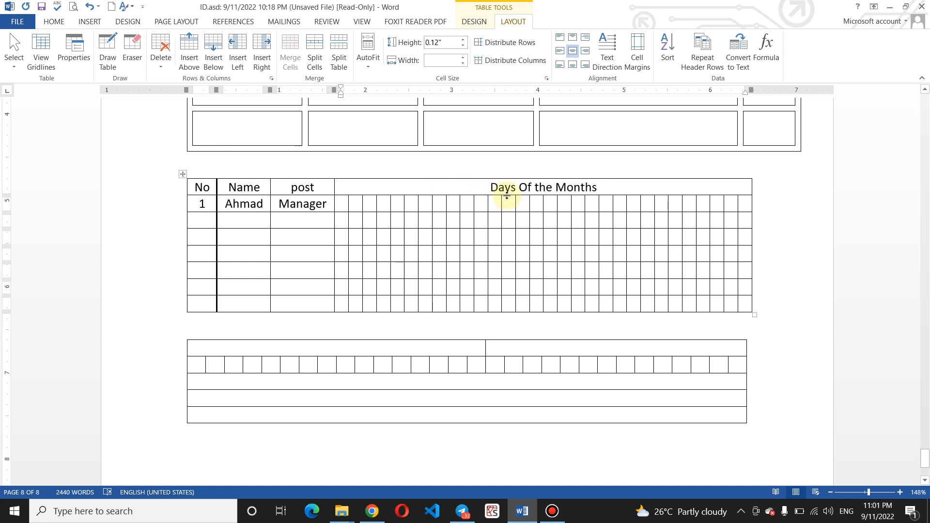
# Apply the Fixed Column Width AutoFit option to the attendance table
pyautogui.doubleClick(339, 211)
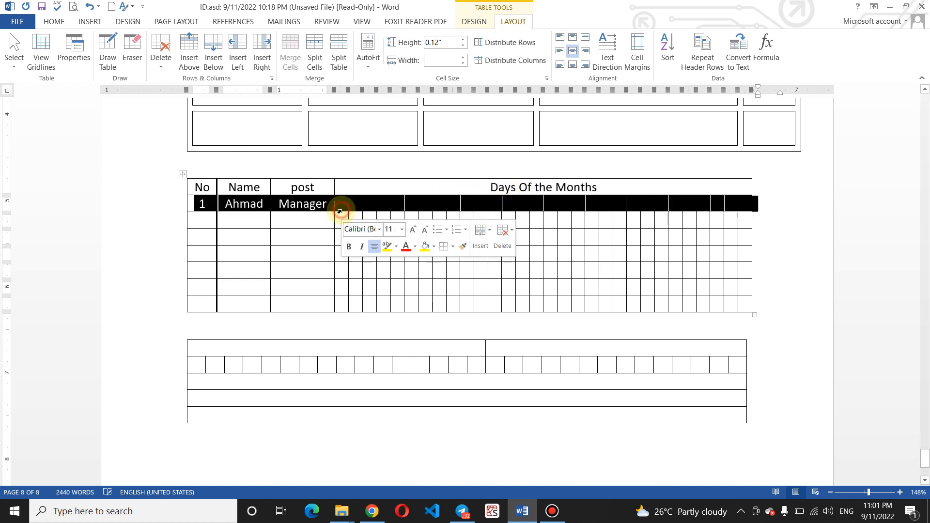
pyautogui.click(343, 208)
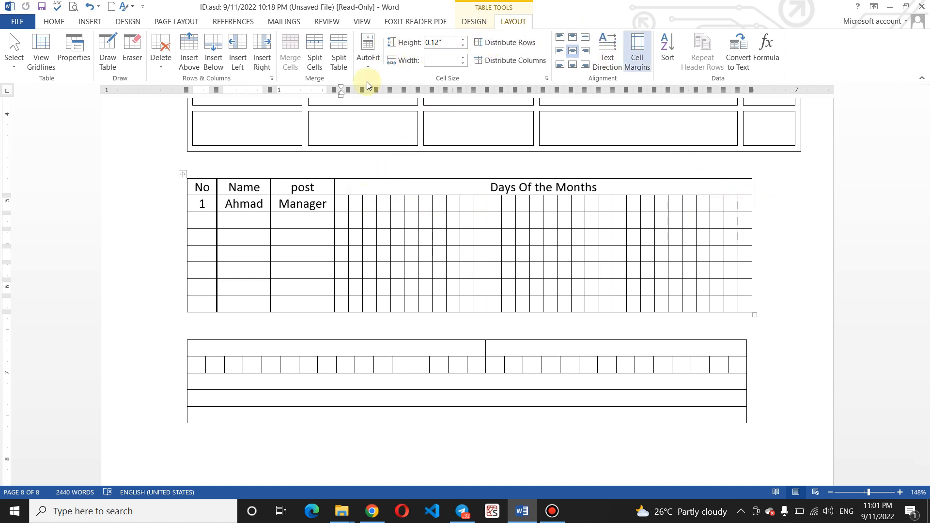
pyautogui.click(369, 67)
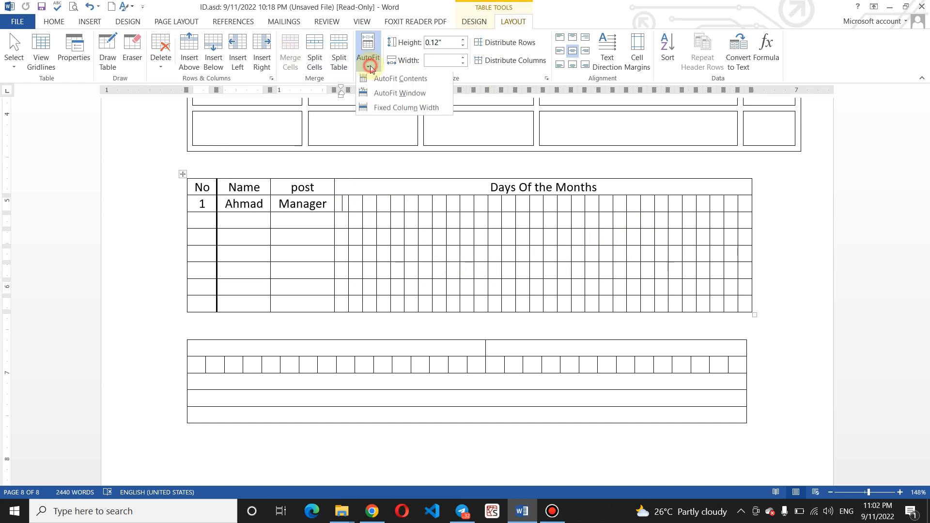
pyautogui.click(394, 109)
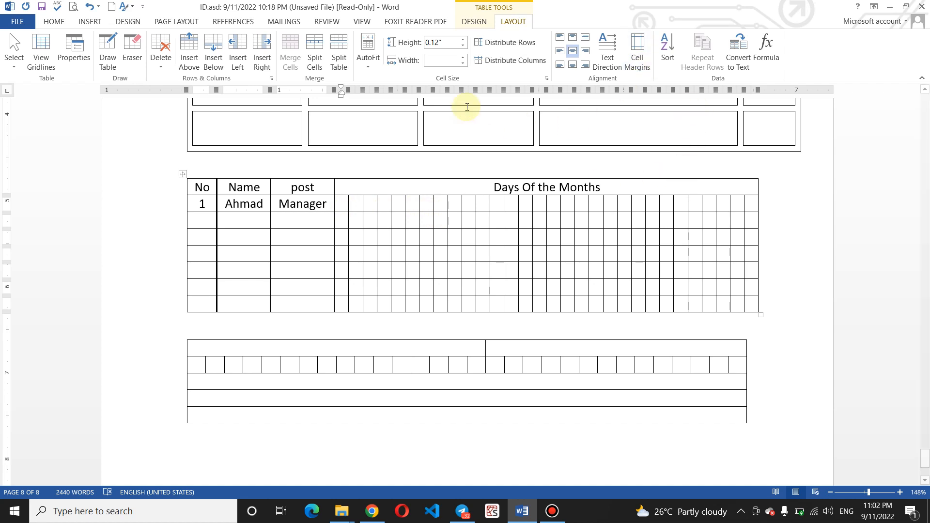
pyautogui.click(368, 58)
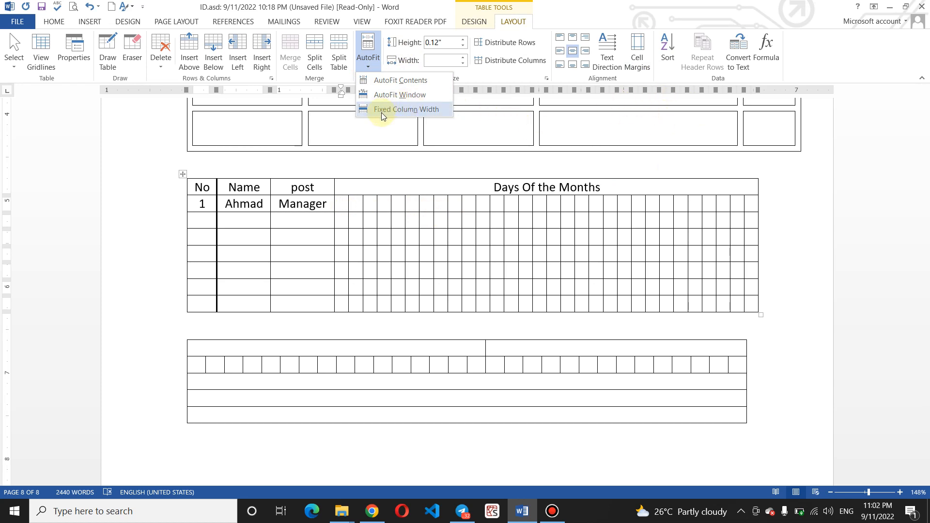
pyautogui.click(344, 201)
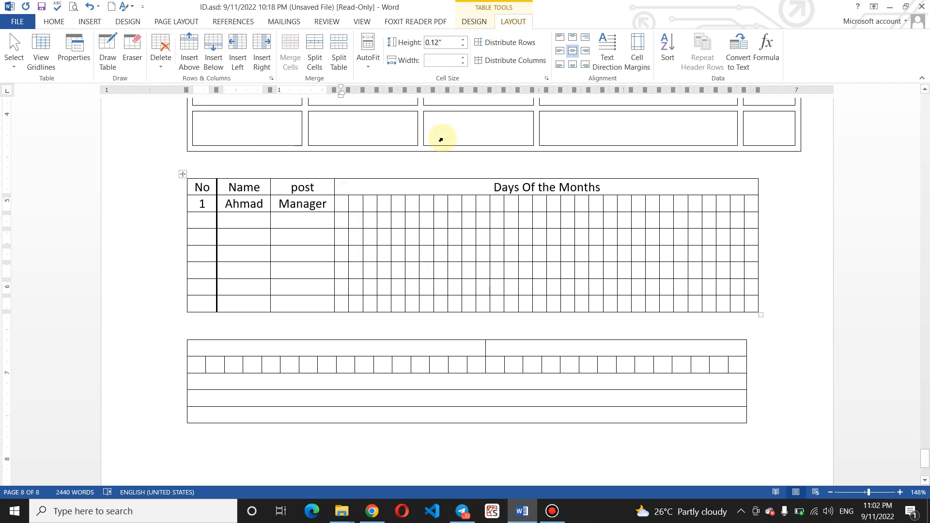
# Set the height of the header row with the "Days Of the Months" heading to 0.4"
pyautogui.click(436, 191)
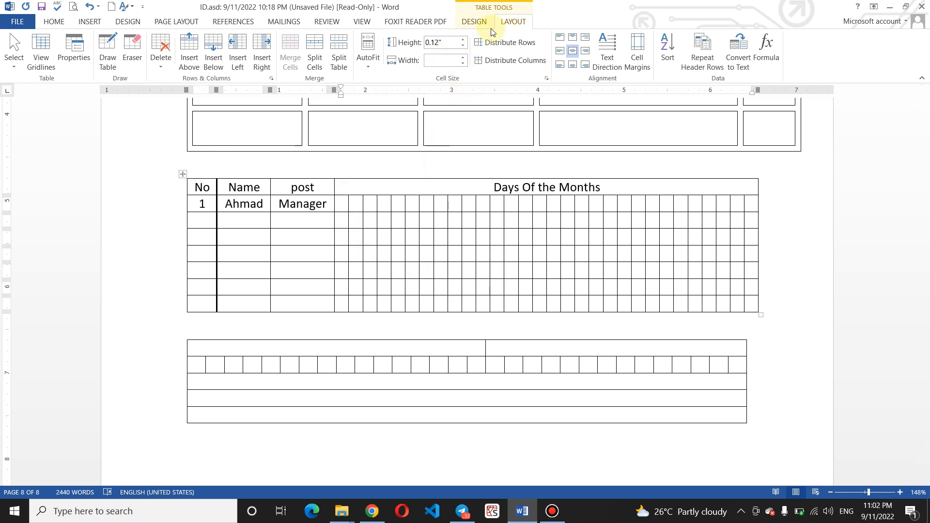
pyautogui.click(463, 47)
pyautogui.click(463, 41)
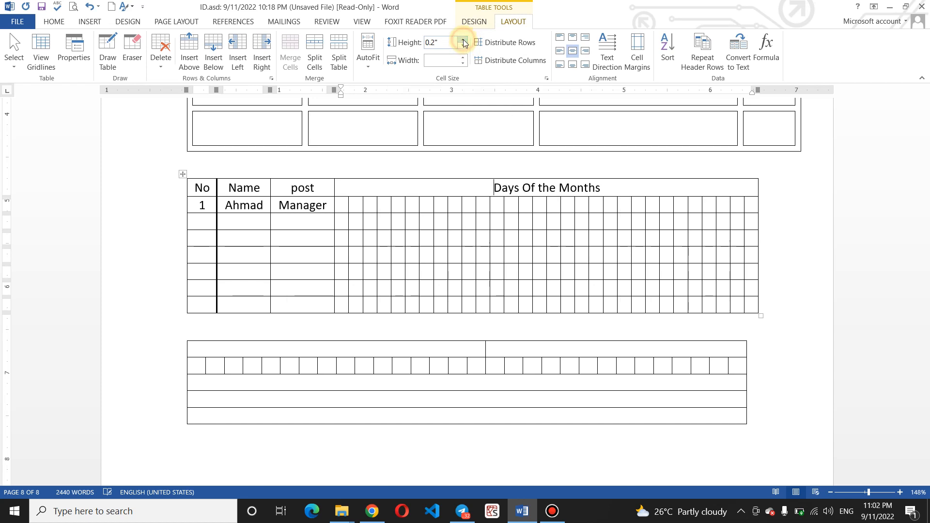
pyautogui.click(464, 41)
pyautogui.click(463, 41)
pyautogui.click(463, 42)
pyautogui.click(463, 42)
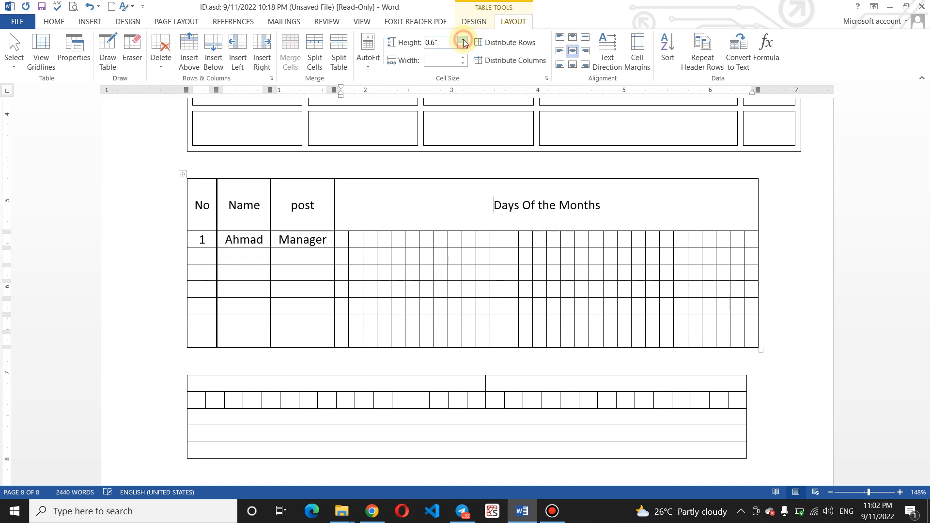
pyautogui.click(463, 41)
pyautogui.click(463, 41)
pyautogui.click(464, 41)
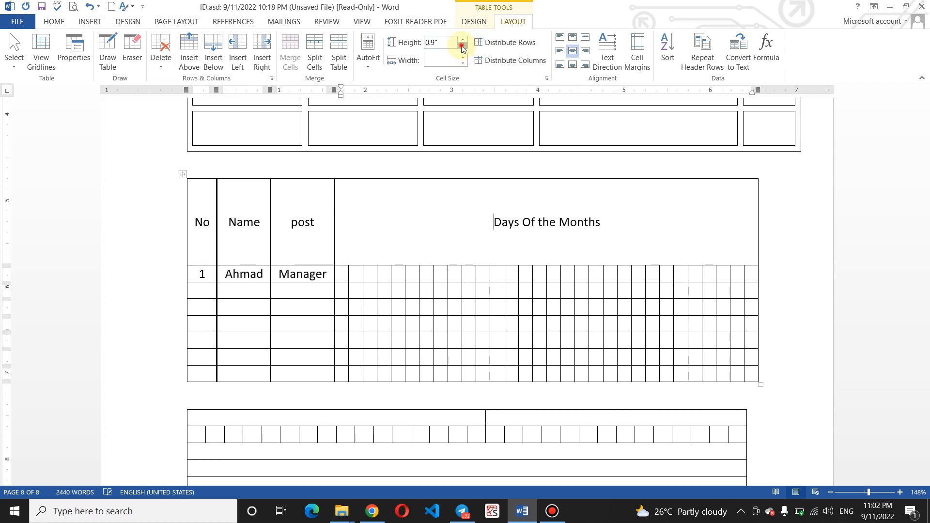
pyautogui.click(462, 47)
pyautogui.click(462, 47)
pyautogui.click(462, 47)
pyautogui.click(462, 47)
pyautogui.click(462, 47)
pyautogui.click(462, 47)
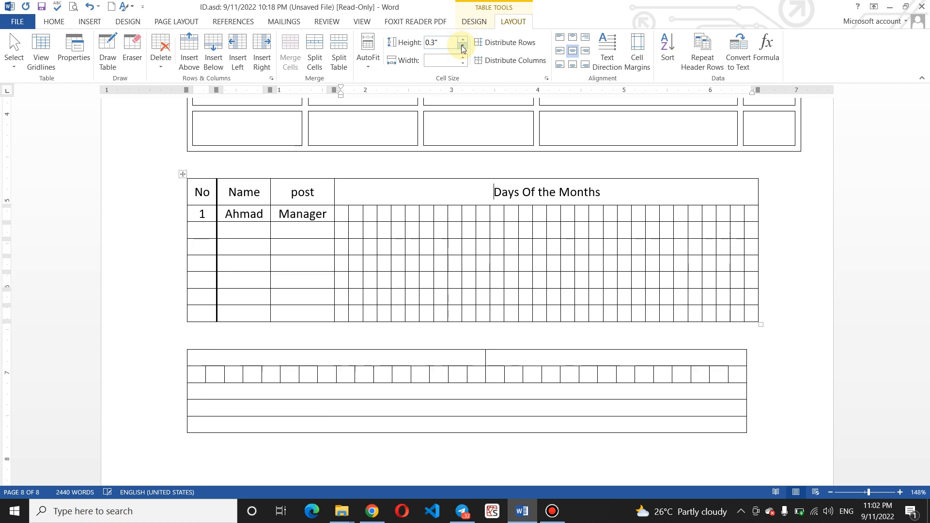
pyautogui.click(462, 40)
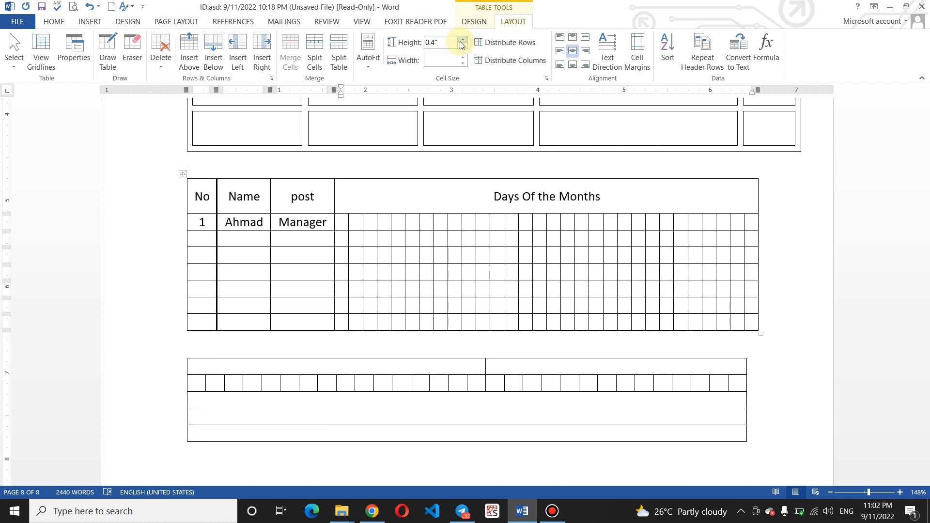
# Set the width of the post column to 1.1"
pyautogui.click(332, 199)
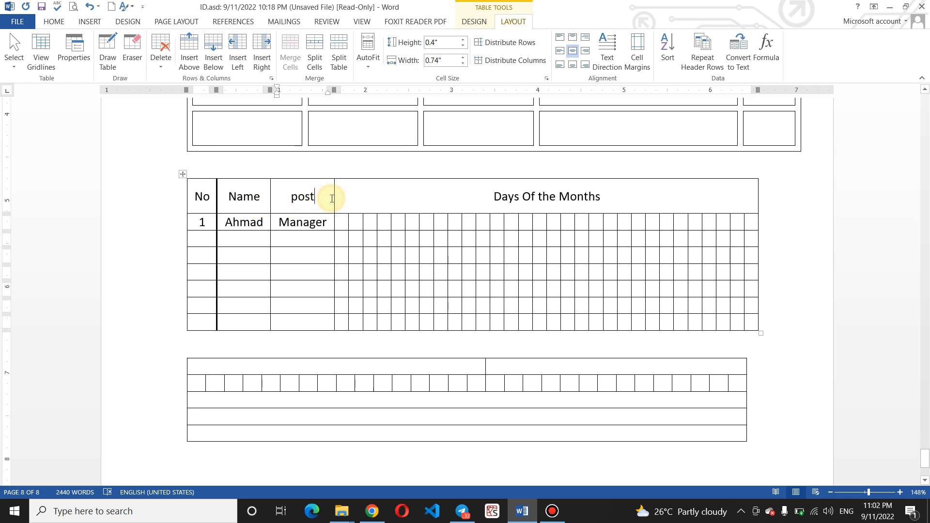
pyautogui.click(462, 57)
pyautogui.click(463, 57)
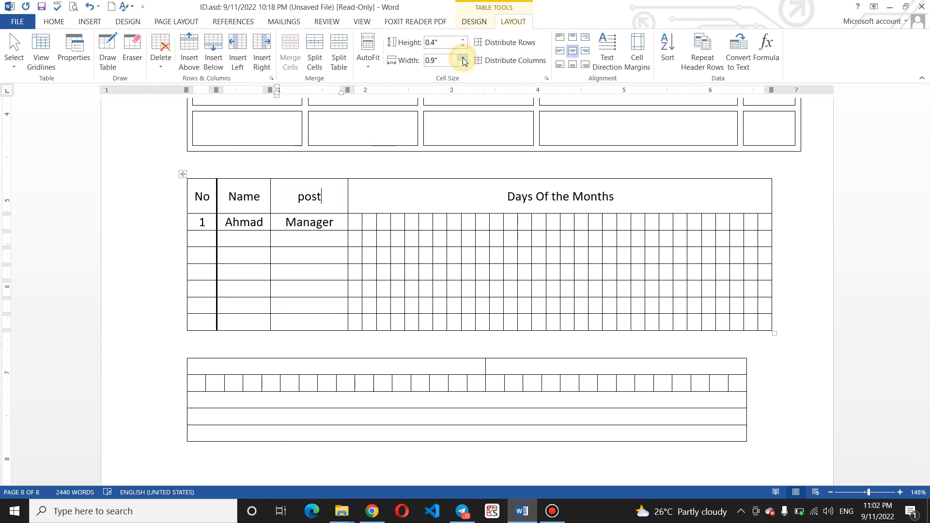
pyautogui.click(463, 57)
pyautogui.click(463, 57)
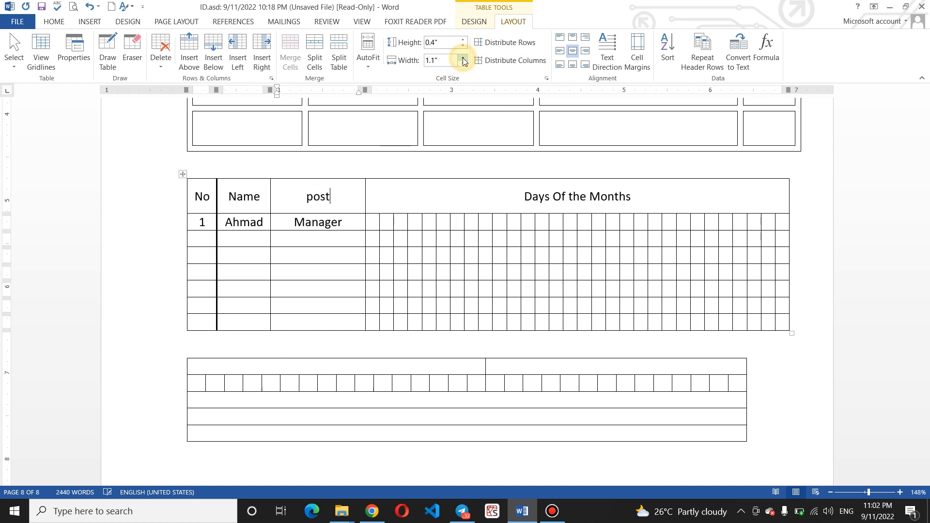
# Set the width of the Name column to 0.9"
pyautogui.click(260, 197)
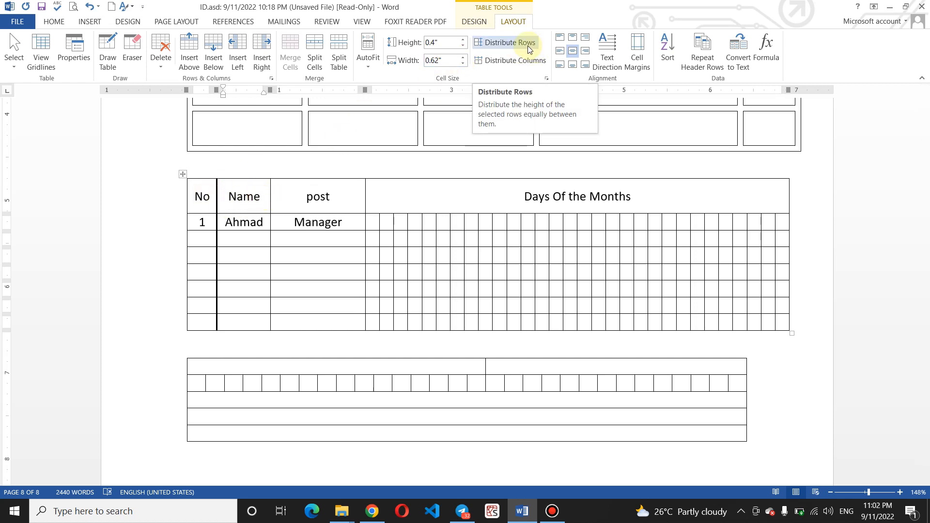
pyautogui.click(461, 58)
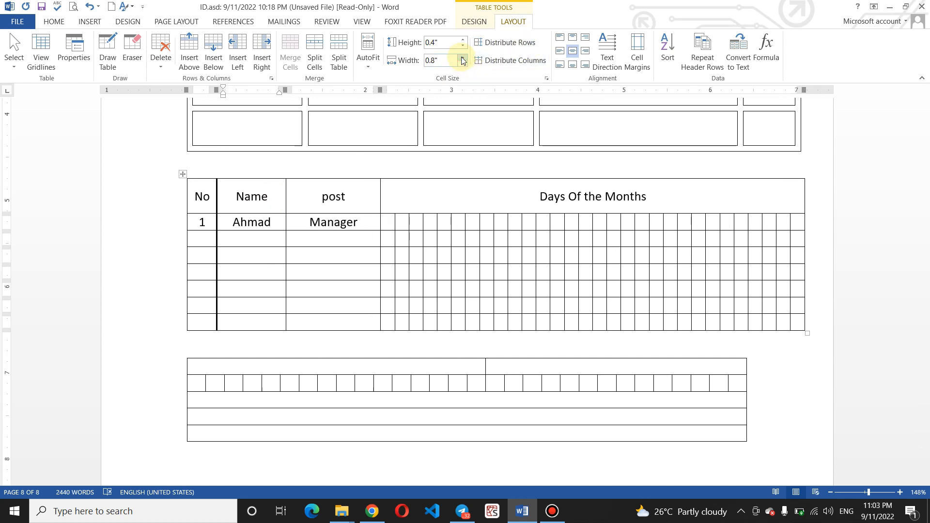
pyautogui.click(462, 58)
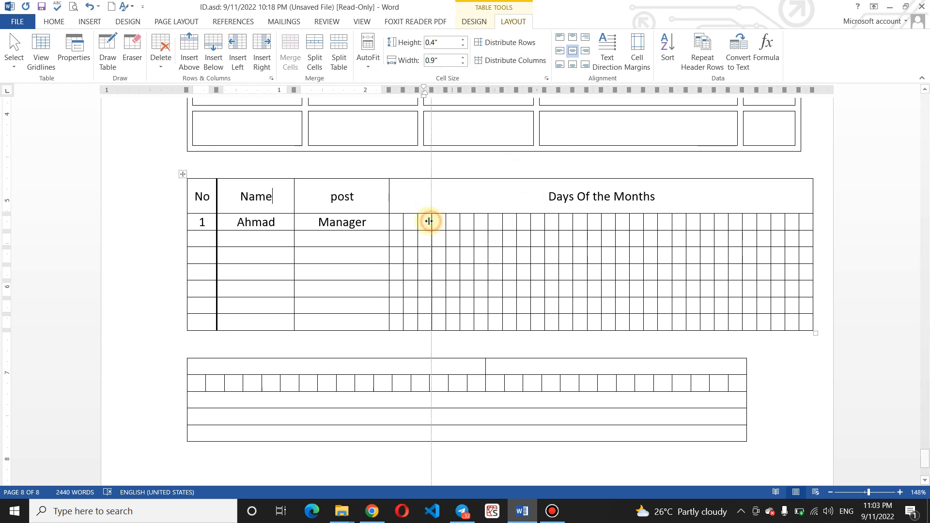
# Move the column borders freehand to narrow the post column and the Name column (about 0.65") and widen the first few day columns
pyautogui.moveTo(431, 221); pyautogui.dragTo(370, 222)
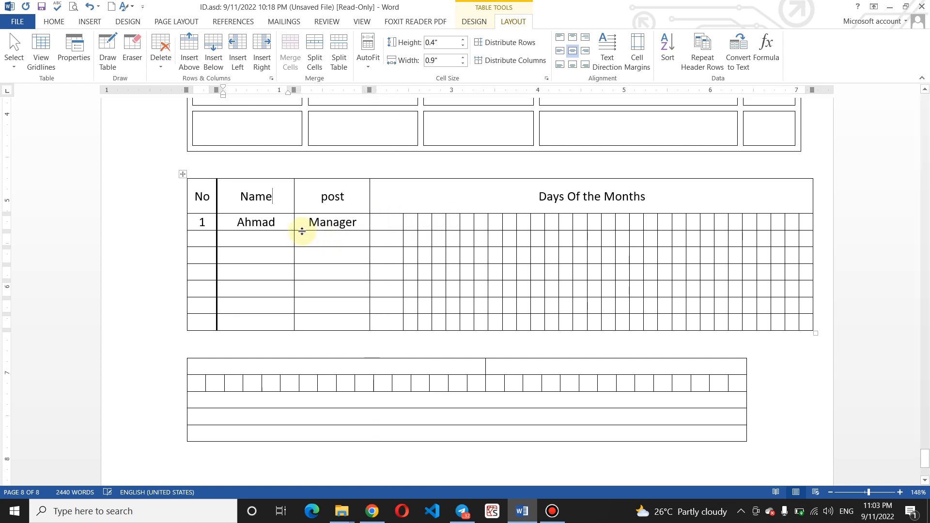
pyautogui.moveTo(292, 222); pyautogui.dragTo(272, 222)
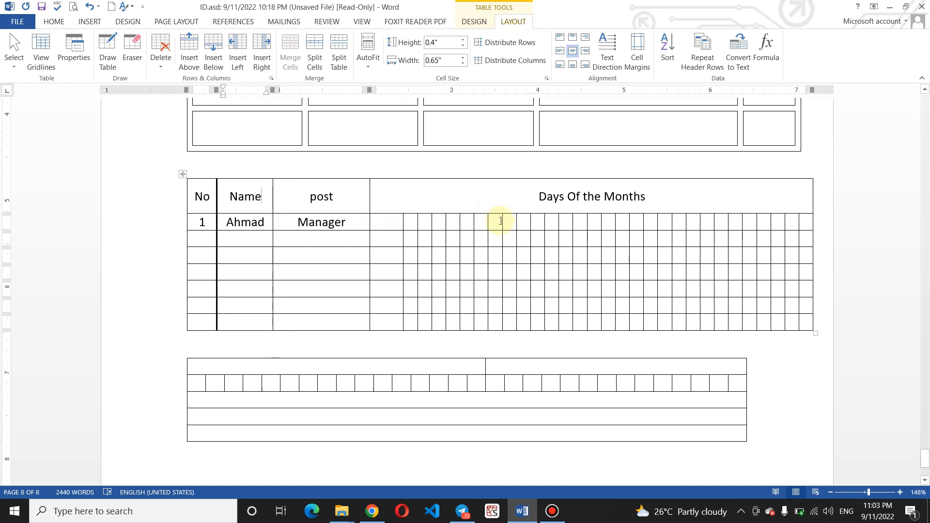
pyautogui.moveTo(515, 221); pyautogui.dragTo(507, 222)
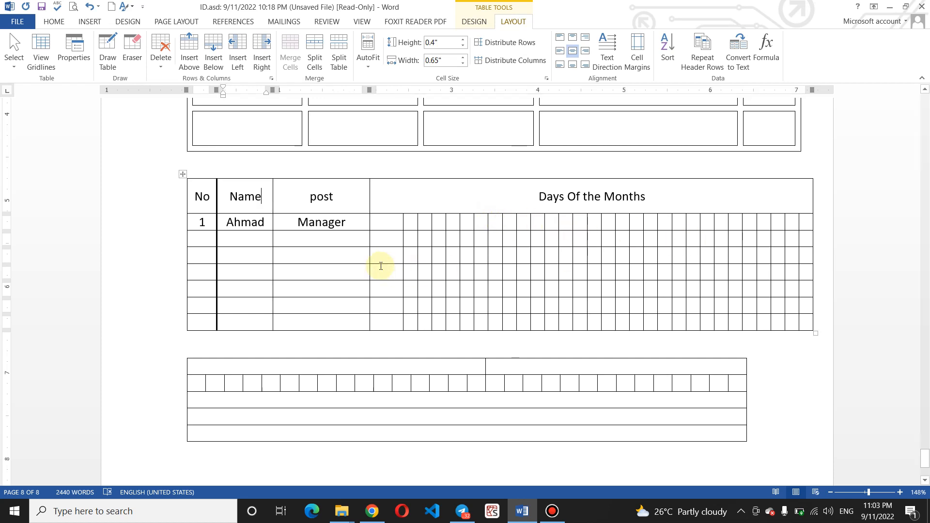
pyautogui.moveTo(368, 222); pyautogui.dragTo(423, 220)
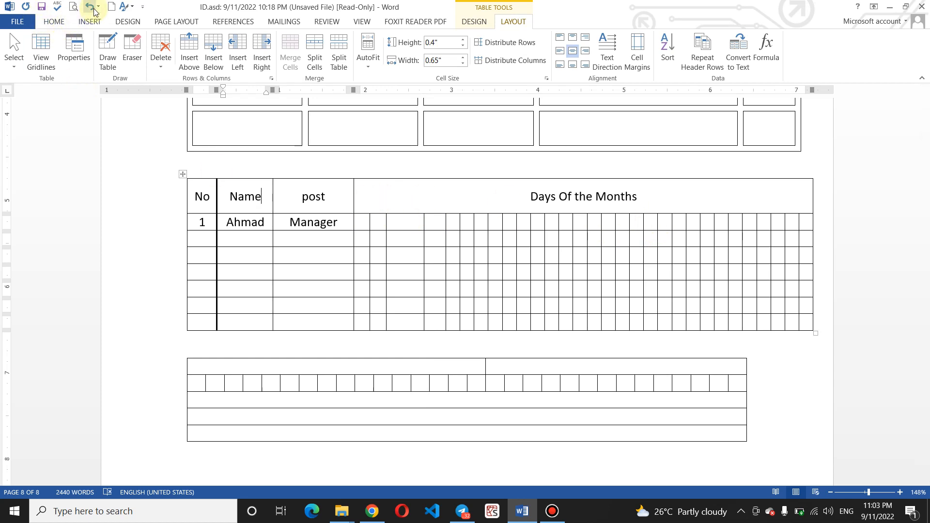
# Draw two vertical dividing lines with Draw Table through the widened day columns, from below the heading to the last row
pyautogui.click(108, 51)
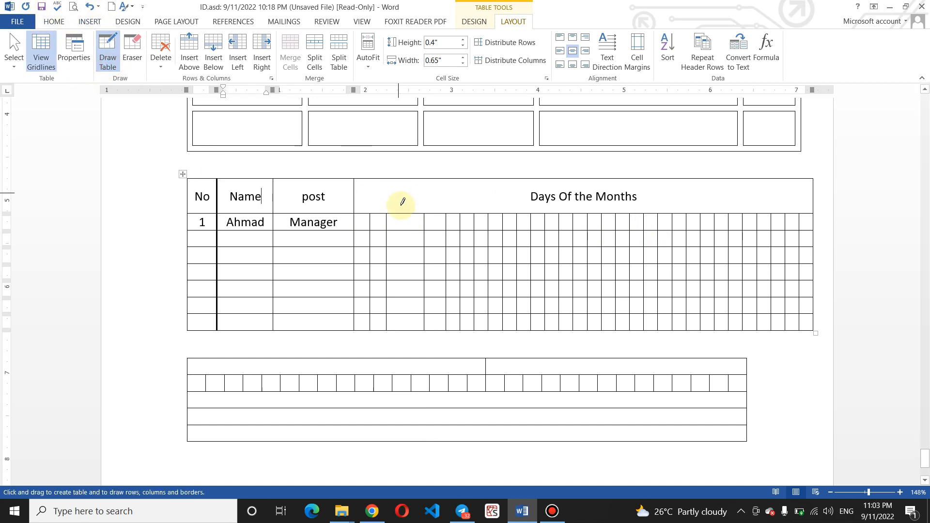
pyautogui.moveTo(398, 212); pyautogui.dragTo(388, 319)
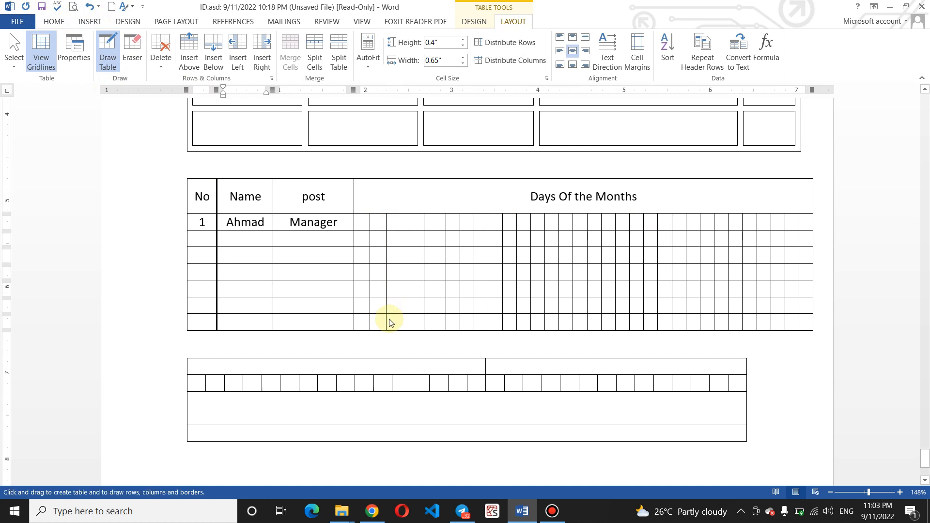
pyautogui.moveTo(443, 214); pyautogui.dragTo(438, 325)
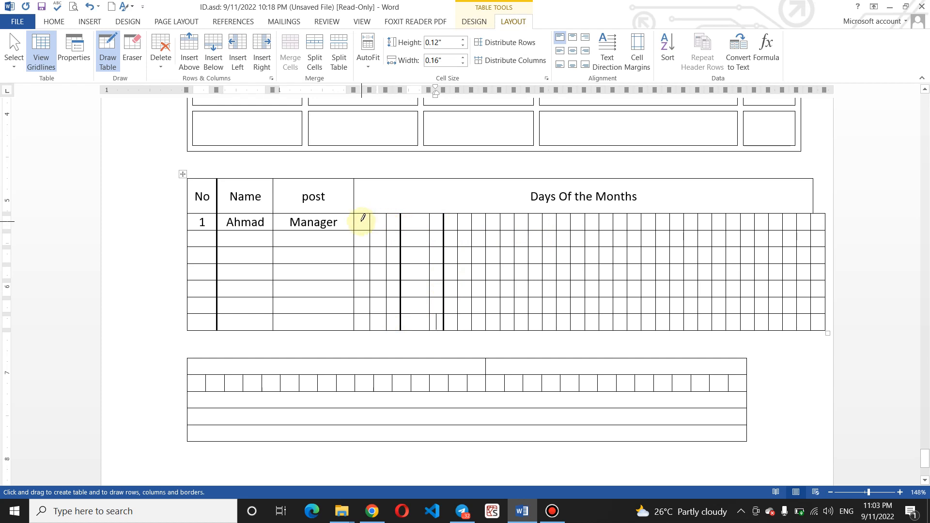
pyautogui.click(108, 50)
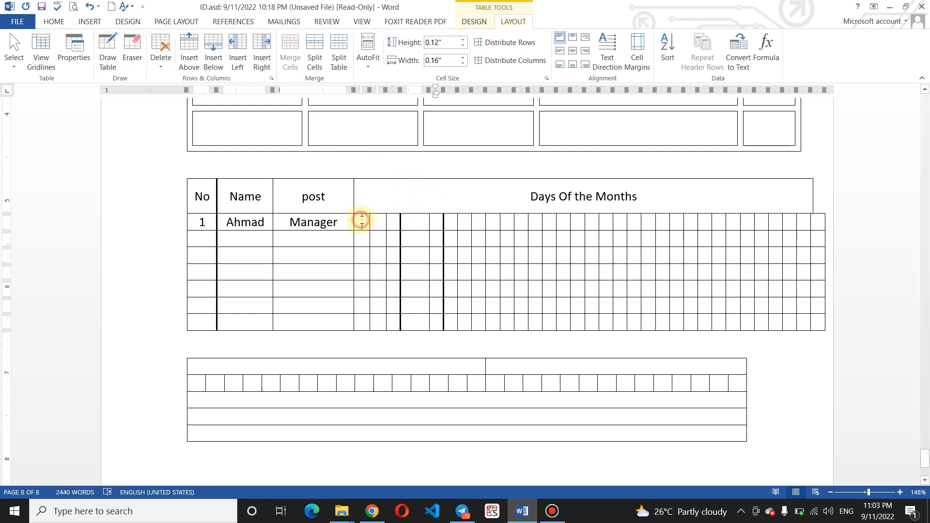
# Try to distribute row heights with only the first row's day cells selected
pyautogui.moveTo(362, 220); pyautogui.dragTo(820, 227)
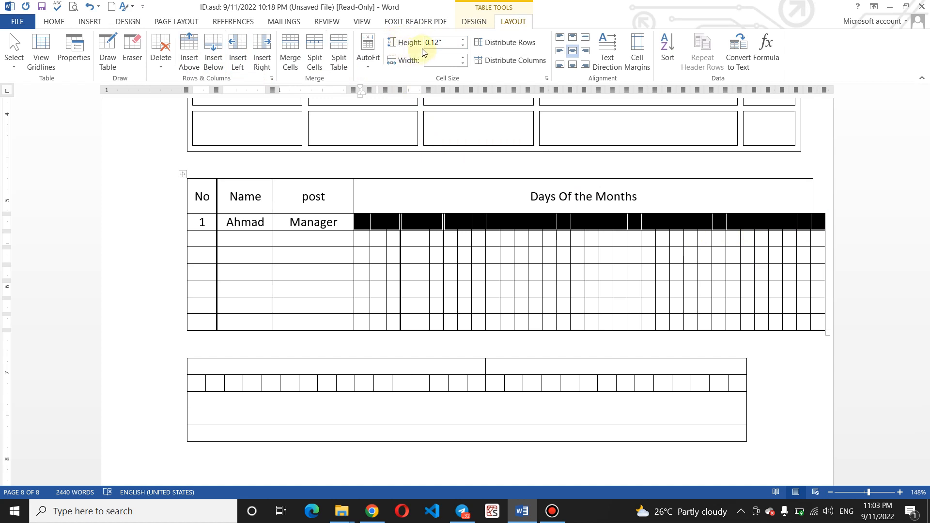
pyautogui.click(509, 44)
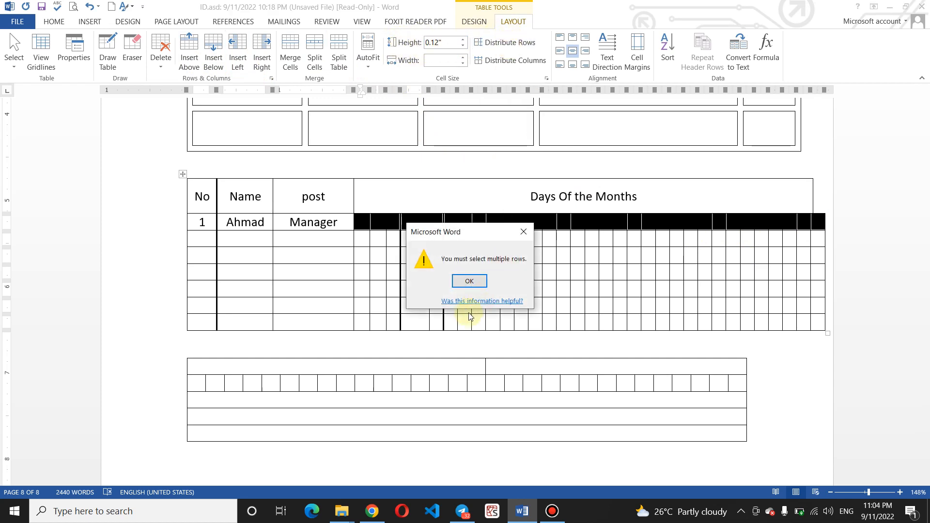
pyautogui.click(485, 280)
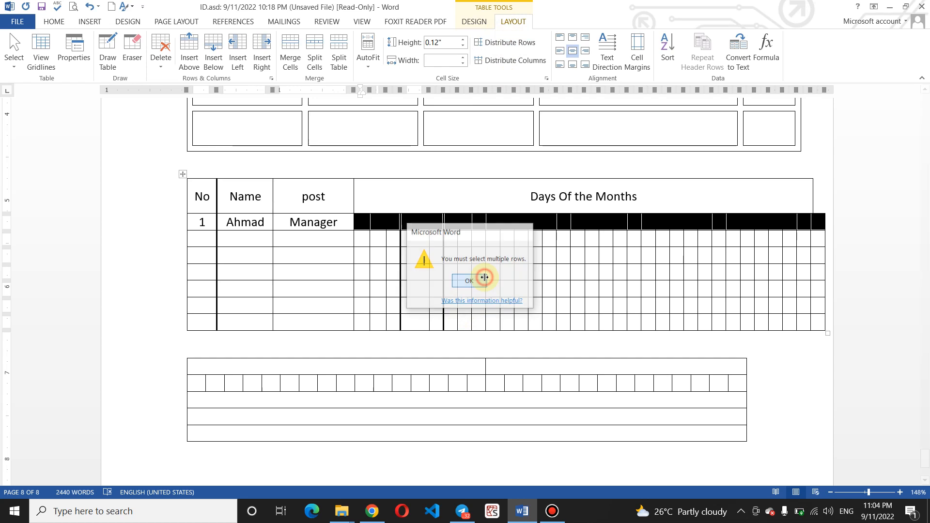
# Distribute the row heights equally across all day cells below the merged heading
pyautogui.click(363, 222)
pyautogui.moveTo(363, 221); pyautogui.dragTo(824, 317)
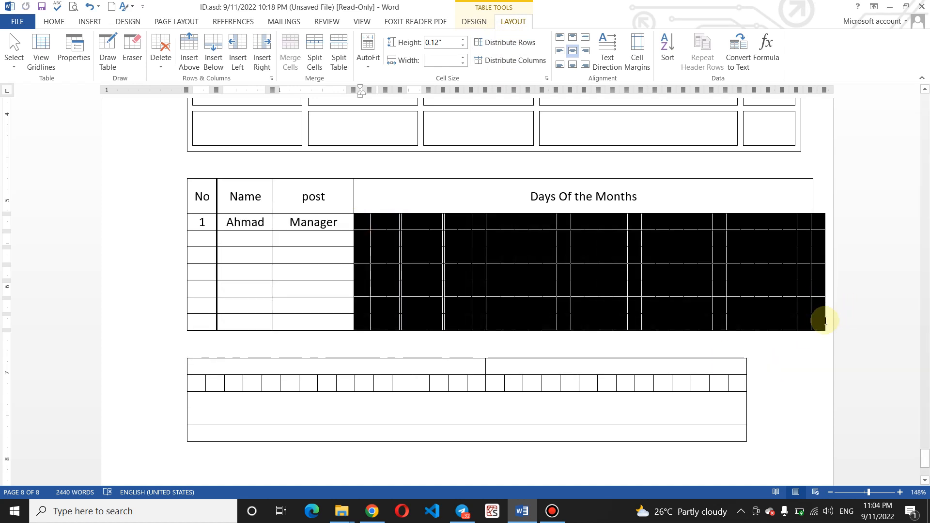
pyautogui.click(504, 42)
pyautogui.click(439, 253)
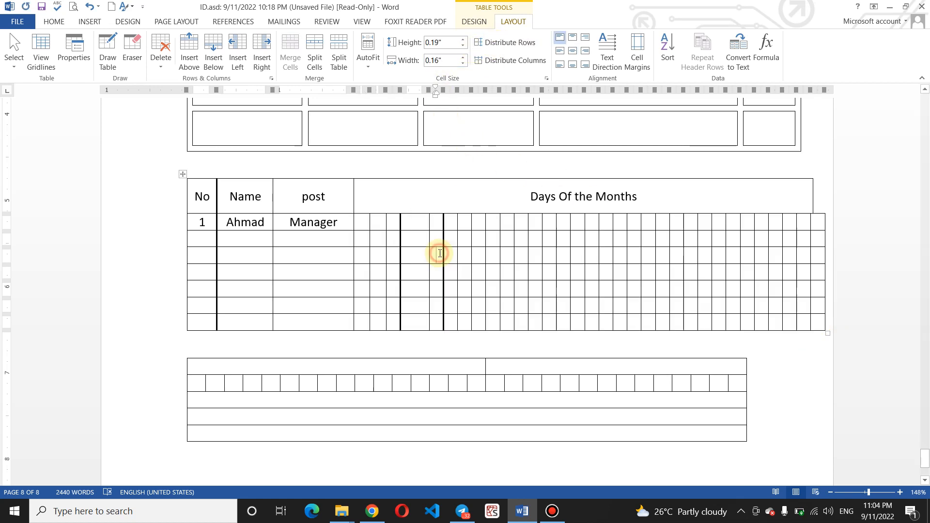
pyautogui.click(407, 241)
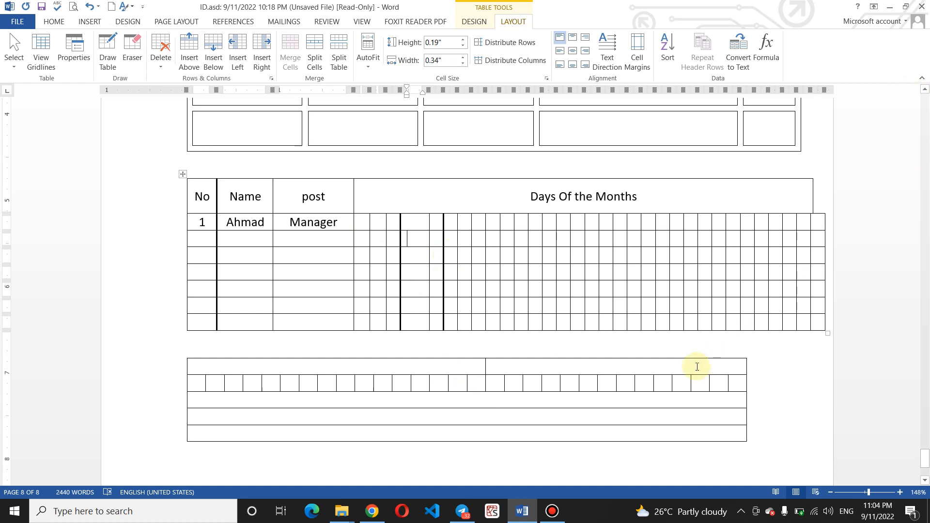
pyautogui.click(928, 438)
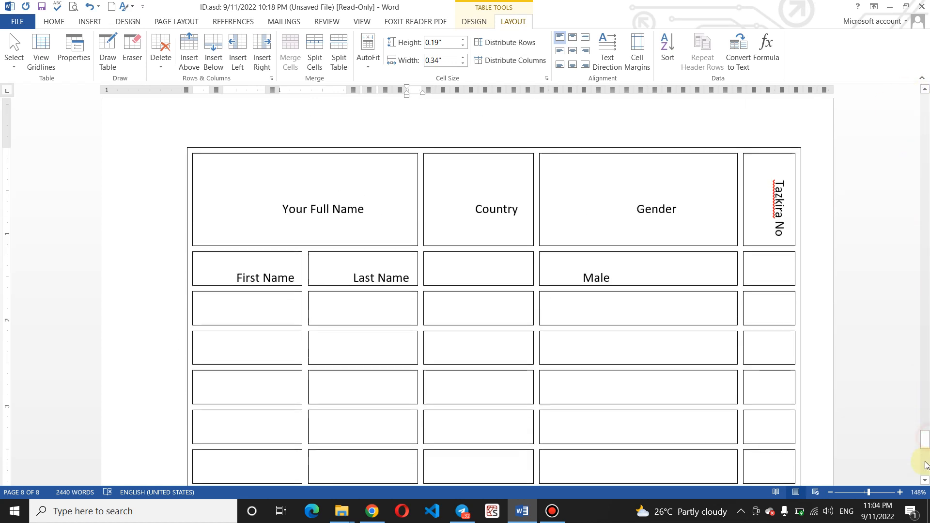
pyautogui.moveTo(925, 434); pyautogui.dragTo(925, 462)
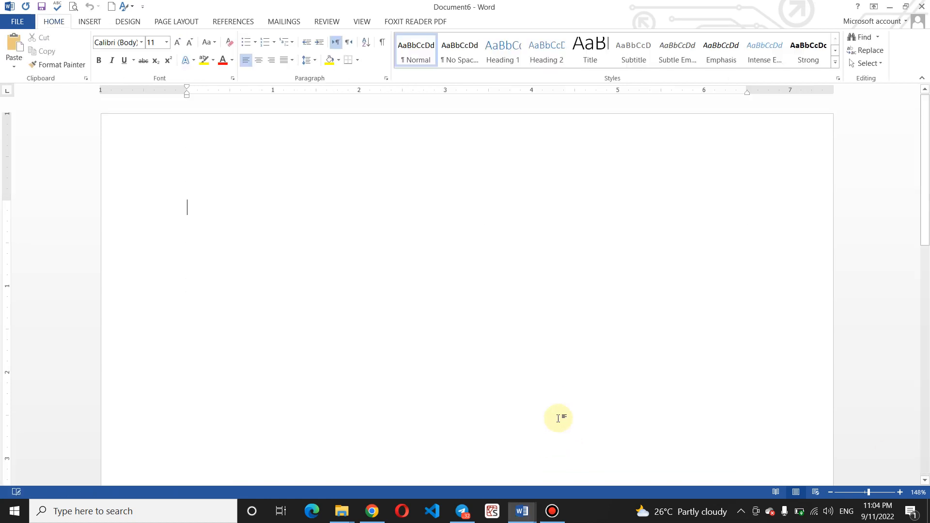
# Insert a table of four columns and five rows, narrowing its first column to about 0.56" and widening the second freehand
pyautogui.click(90, 23)
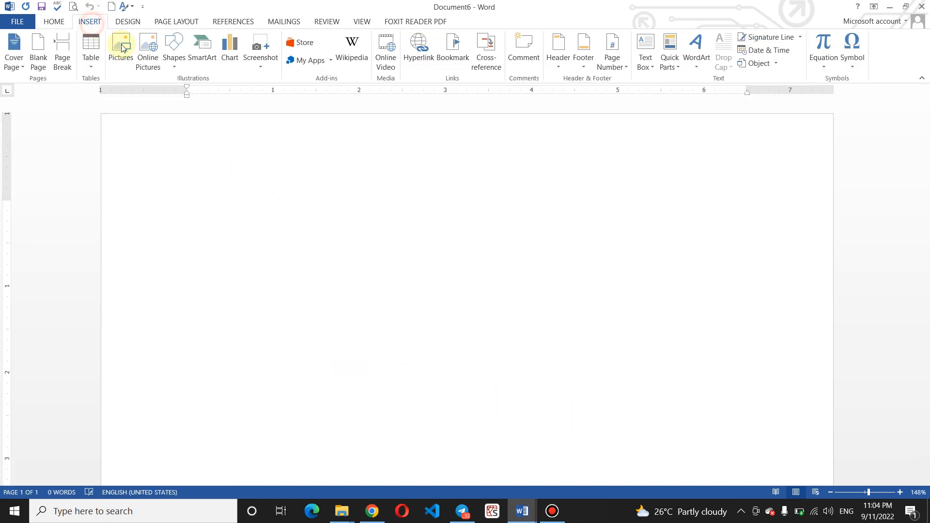
pyautogui.click(91, 52)
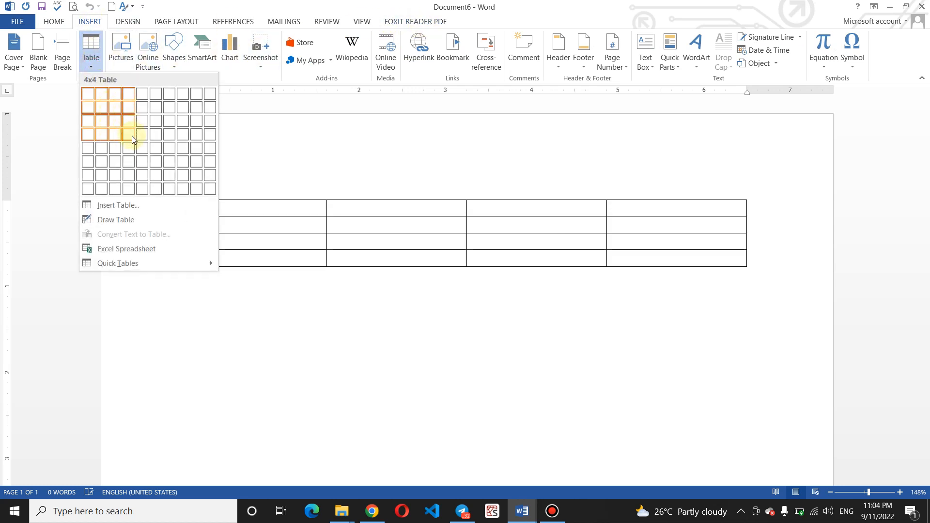
pyautogui.click(132, 148)
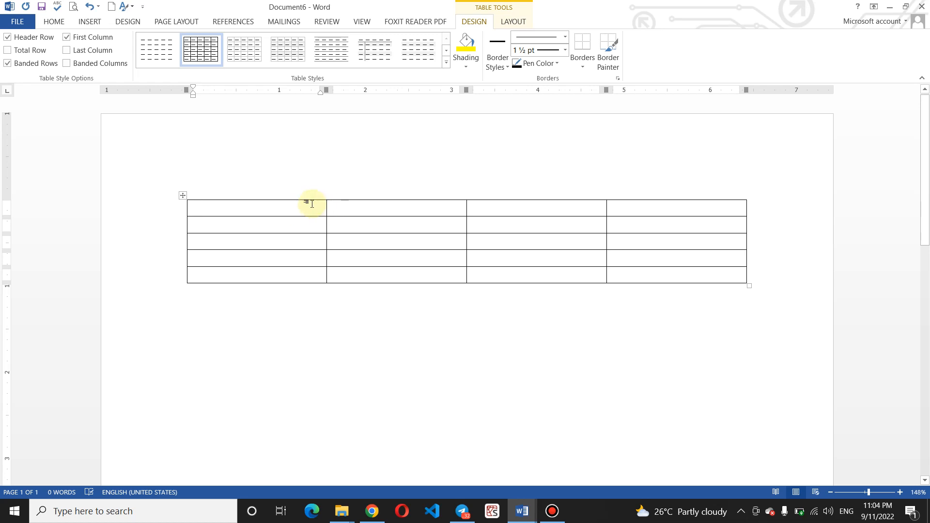
pyautogui.moveTo(326, 210); pyautogui.dragTo(235, 210)
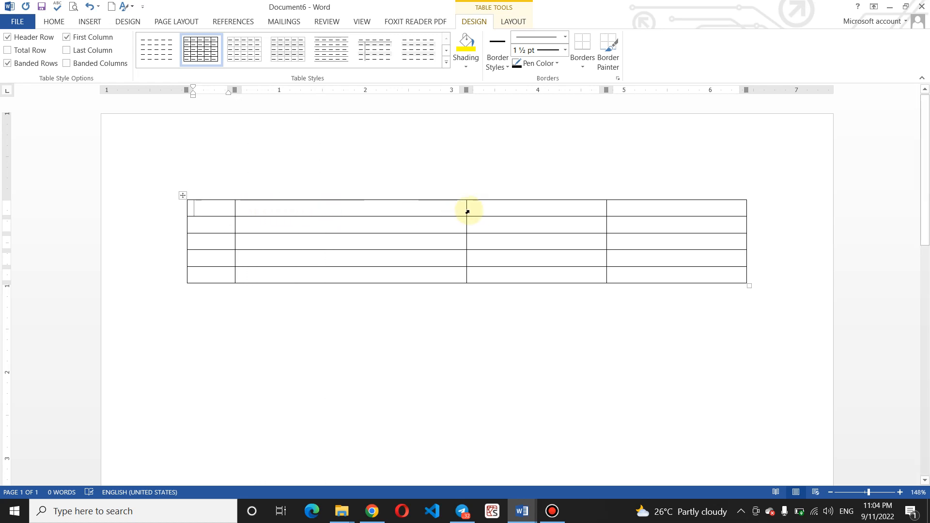
pyautogui.moveTo(465, 209); pyautogui.dragTo(536, 209)
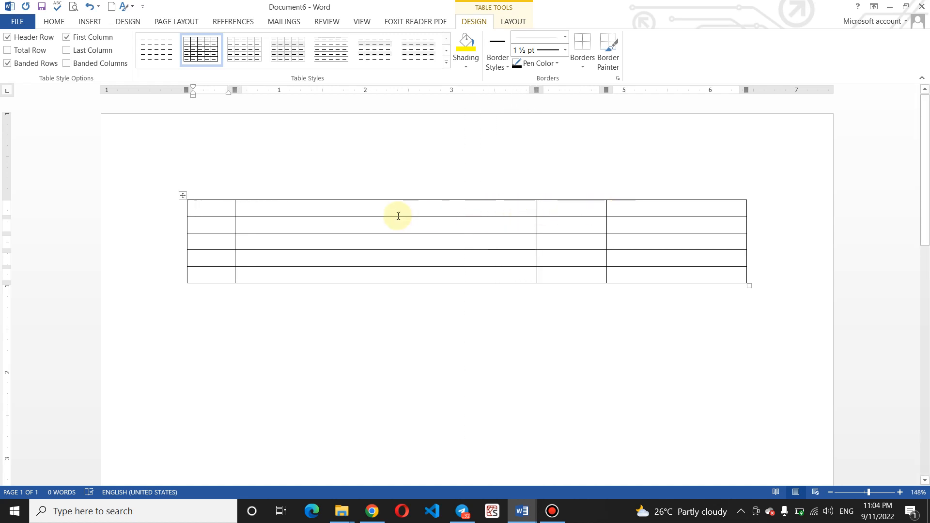
# Try to distribute the row heights with only the table's first row selected
pyautogui.moveTo(653, 208); pyautogui.dragTo(218, 205)
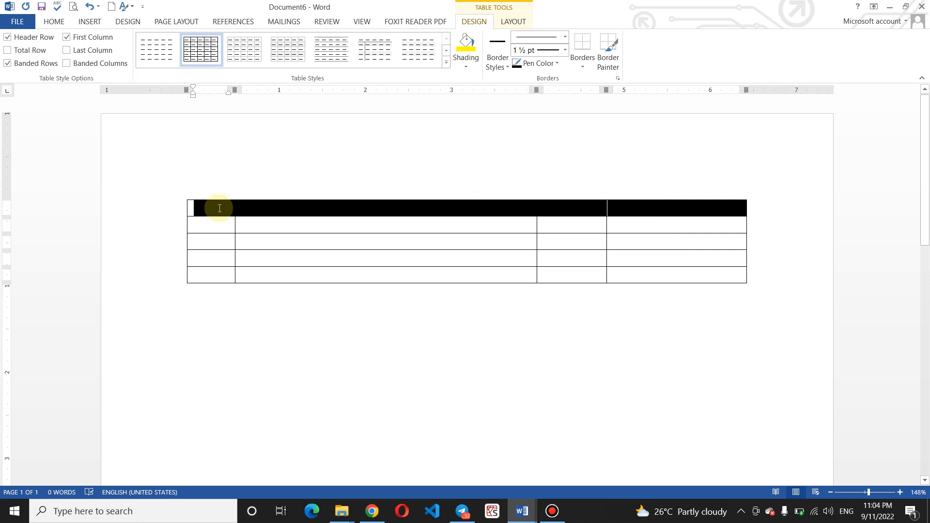
pyautogui.click(506, 21)
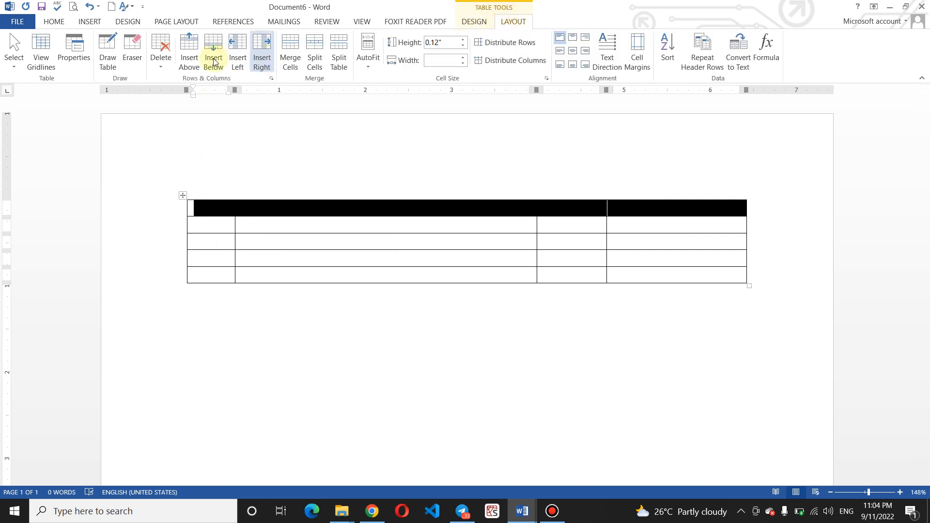
pyautogui.click(500, 43)
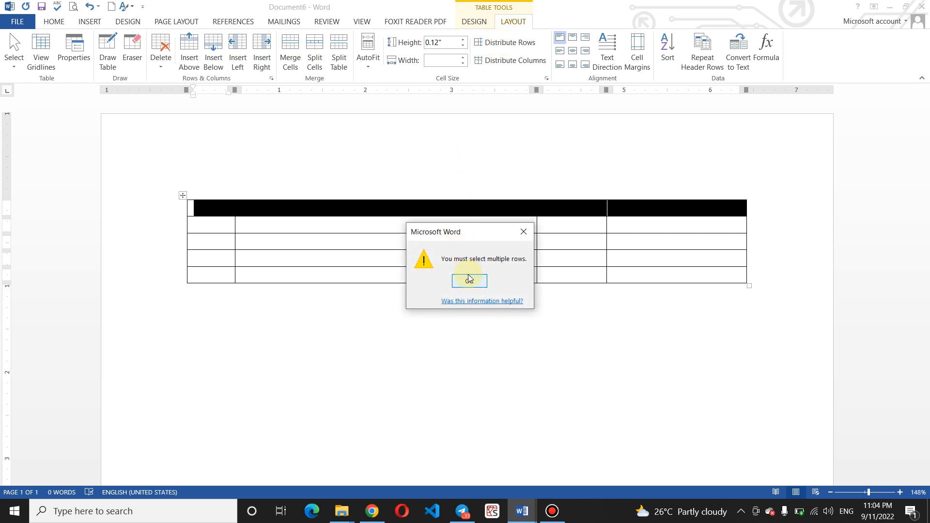
pyautogui.click(307, 212)
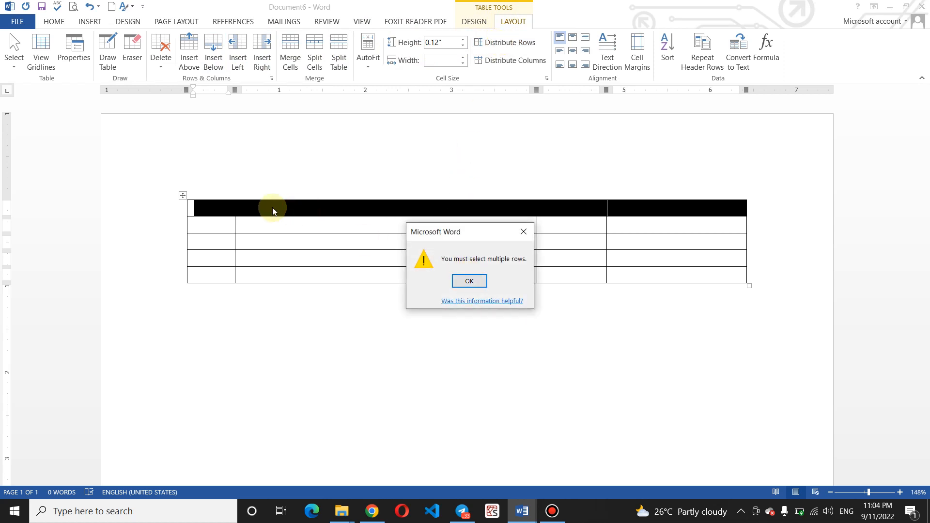
pyautogui.click(531, 233)
# Distribute the row heights equally with all five cells of the first column selected
pyautogui.click(209, 220)
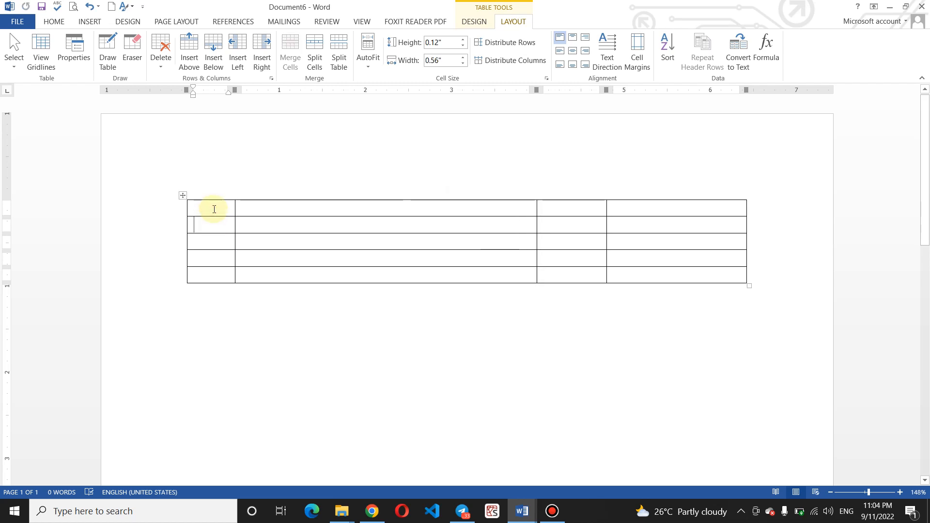
pyautogui.moveTo(219, 208); pyautogui.dragTo(208, 277)
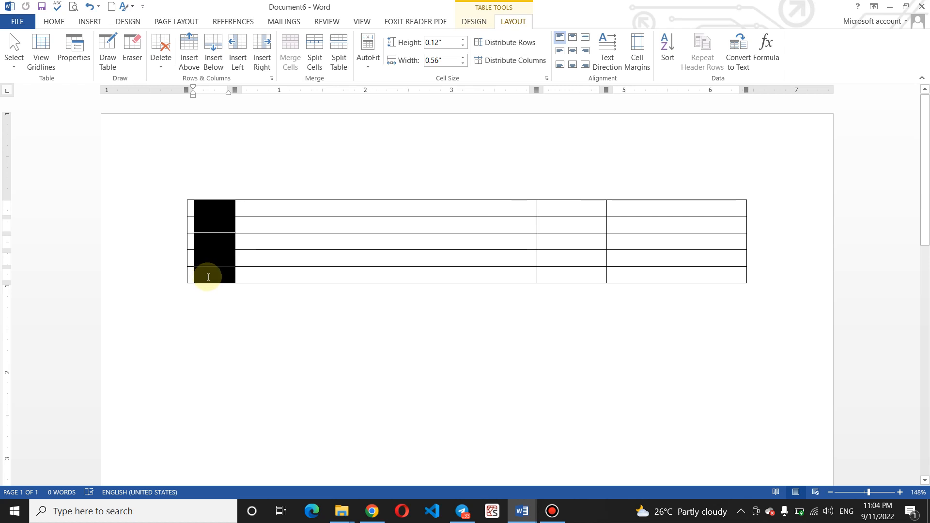
pyautogui.click(501, 45)
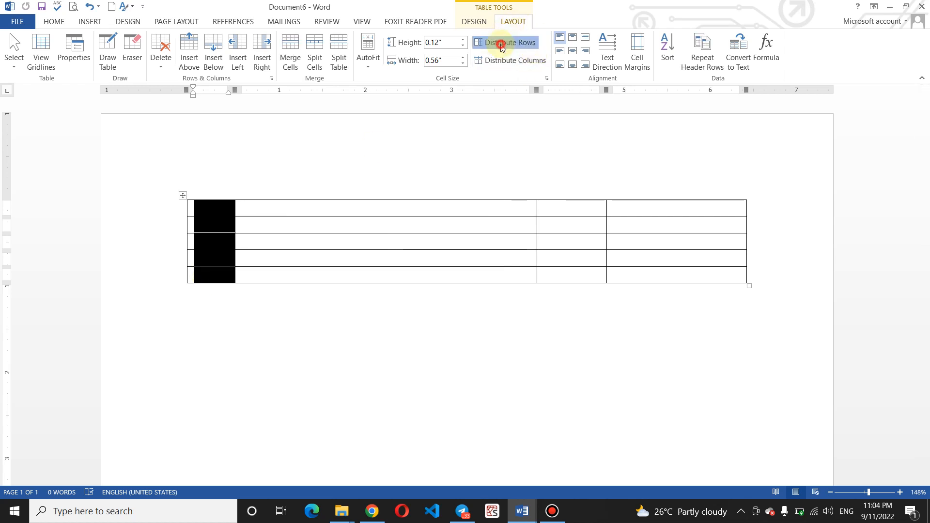
pyautogui.click(318, 228)
# Distribute the column widths equally across all cells of the table
pyautogui.moveTo(222, 208); pyautogui.dragTo(610, 282)
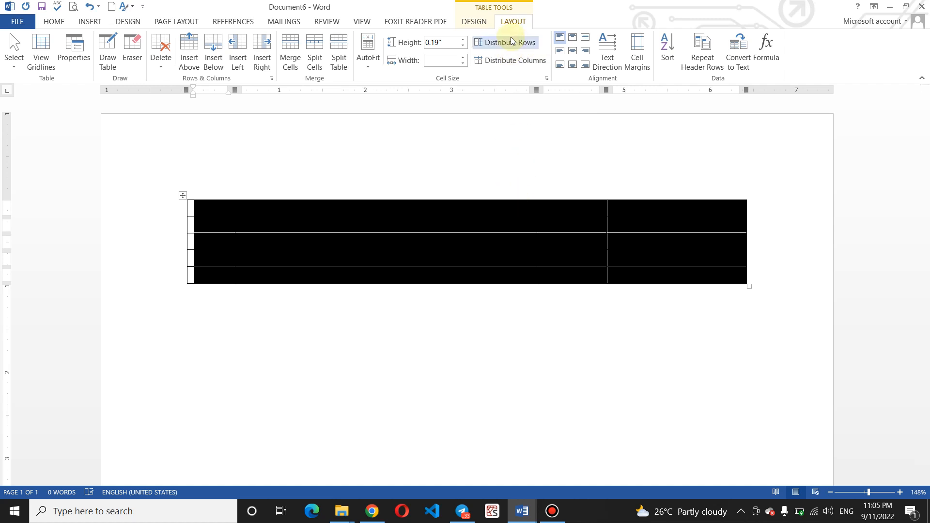
pyautogui.click(513, 60)
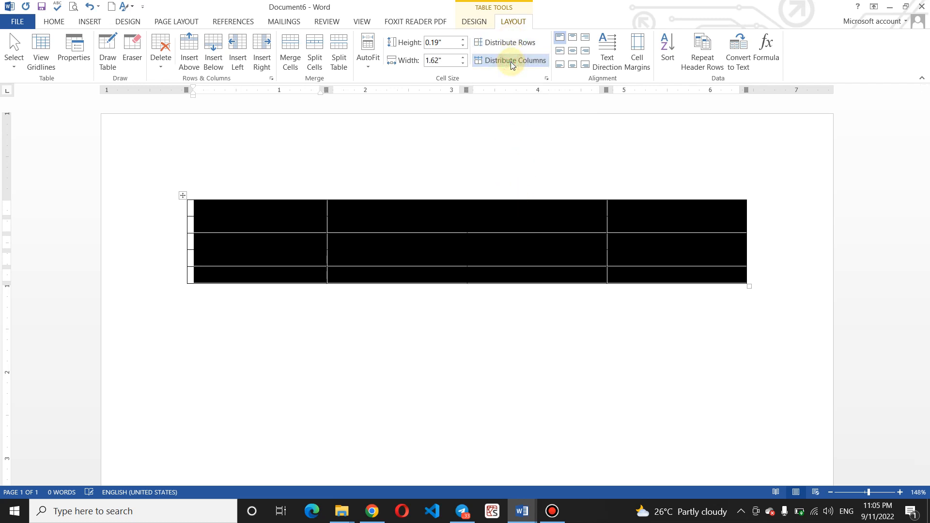
pyautogui.click(453, 218)
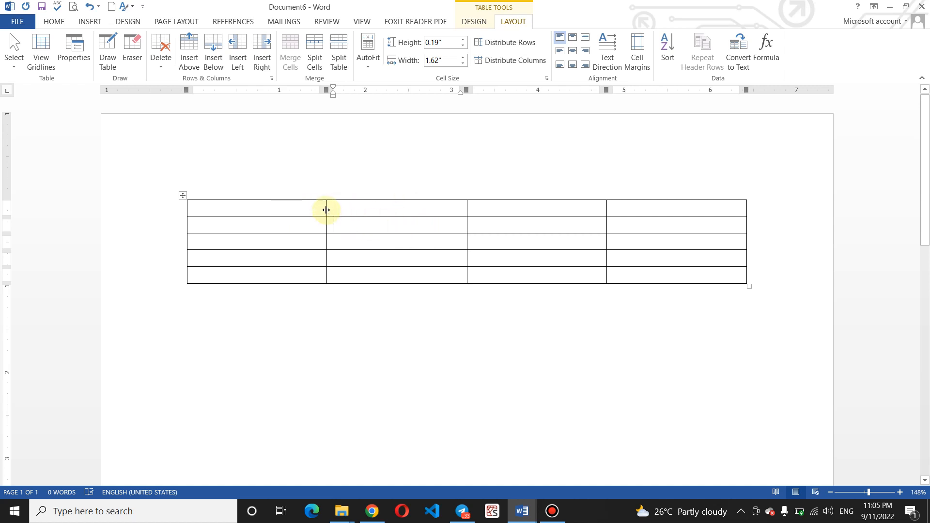
# Narrow the first column freehand to about 0.5" and widen the second column to about 3.56"
pyautogui.moveTo(324, 209); pyautogui.dragTo(228, 210)
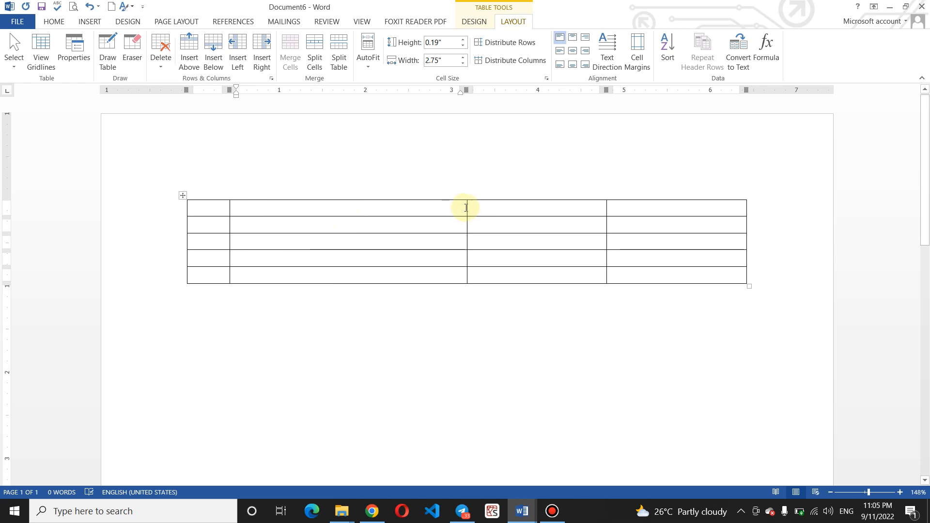
pyautogui.moveTo(467, 207); pyautogui.dragTo(536, 207)
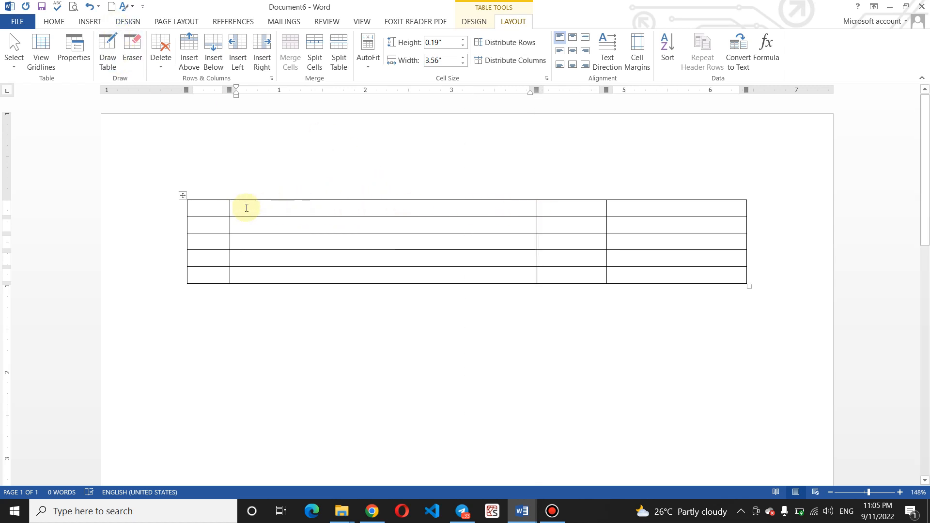
pyautogui.click(182, 197)
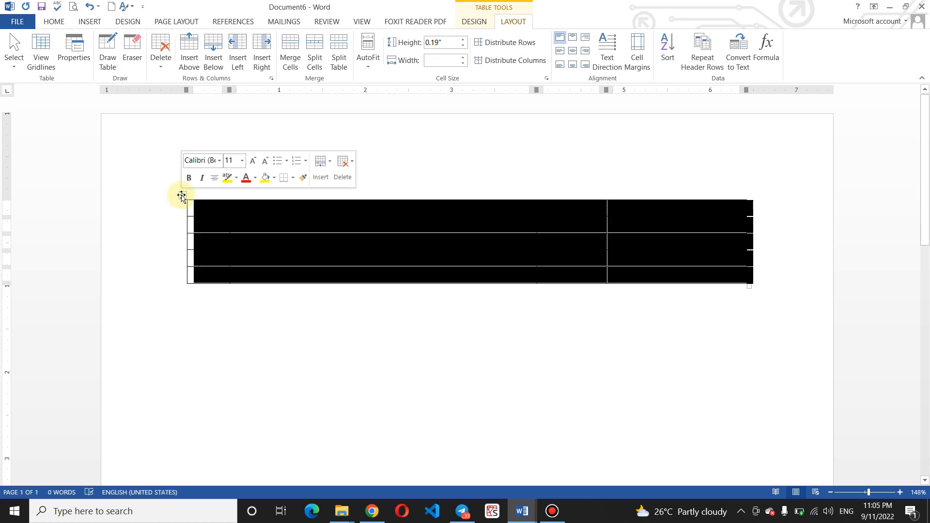
pyautogui.click(219, 214)
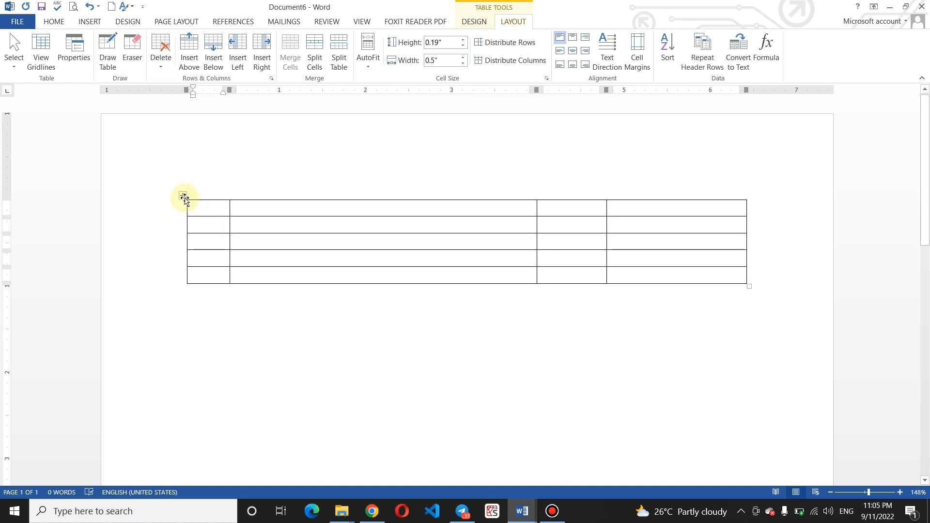
pyautogui.click(246, 208)
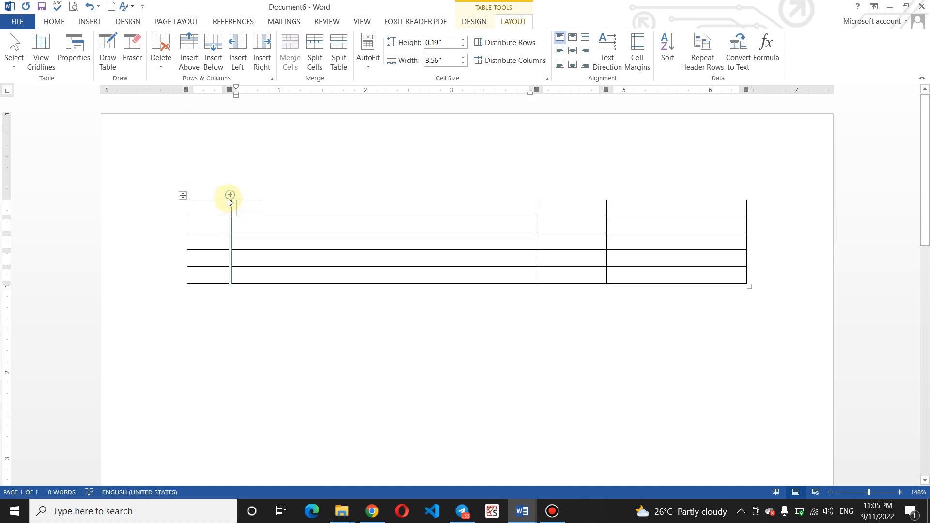
# Insert two columns after the first column, then narrow the first new one to about 0.44" and shift the next column's border freehand
pyautogui.click(230, 195)
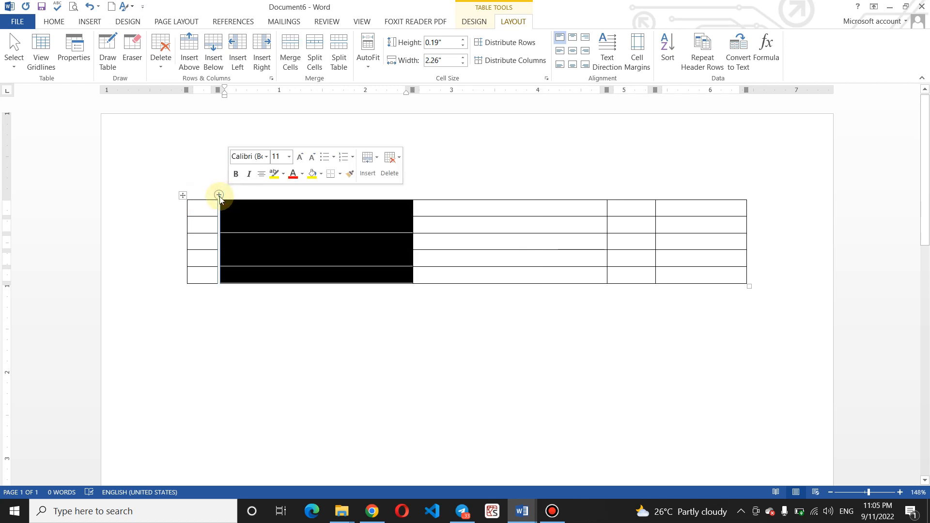
pyautogui.click(261, 213)
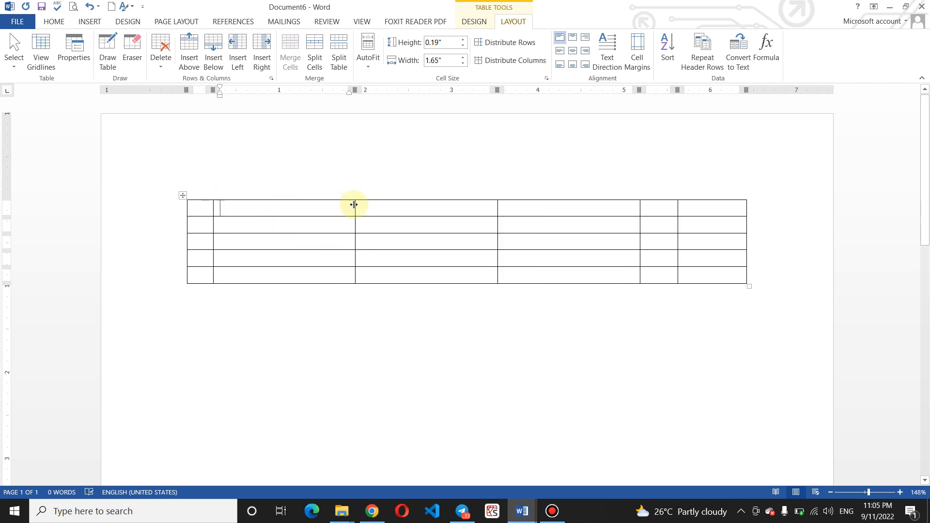
pyautogui.moveTo(354, 207); pyautogui.dragTo(252, 210)
pyautogui.moveTo(497, 203); pyautogui.dragTo(365, 220)
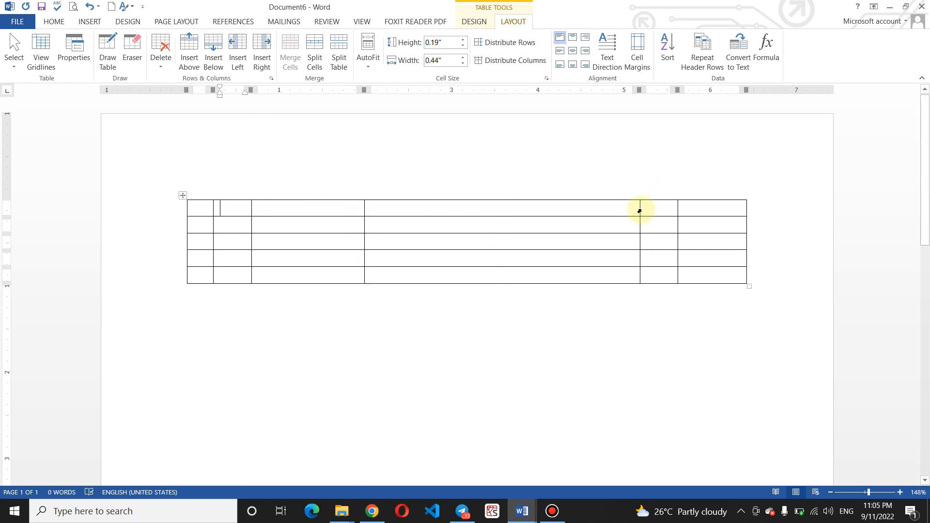
# Select the whole table and distribute its six columns to equal widths
pyautogui.click(183, 197)
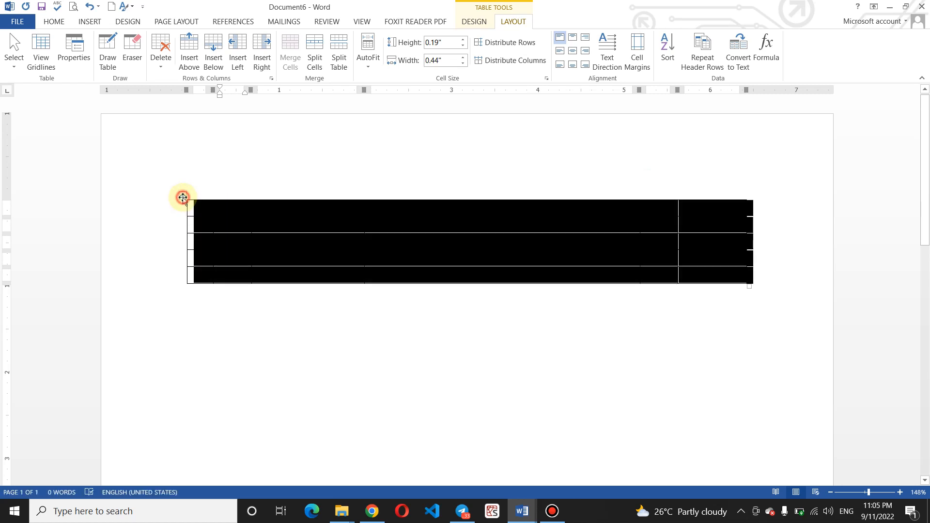
pyautogui.click(509, 60)
pyautogui.click(419, 206)
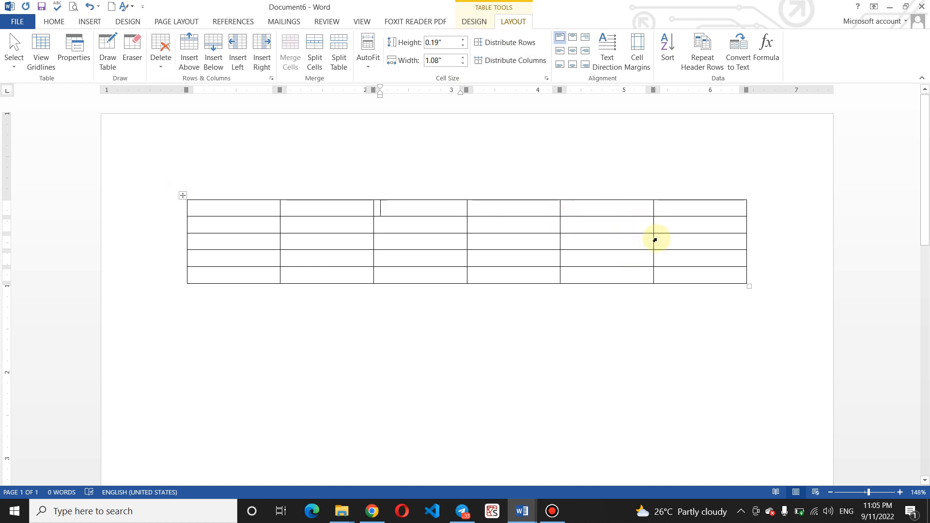
# Make the row heights uneven freehand by enlarging the first row to about 0.37" and making the second and last rows taller
pyautogui.click(517, 43)
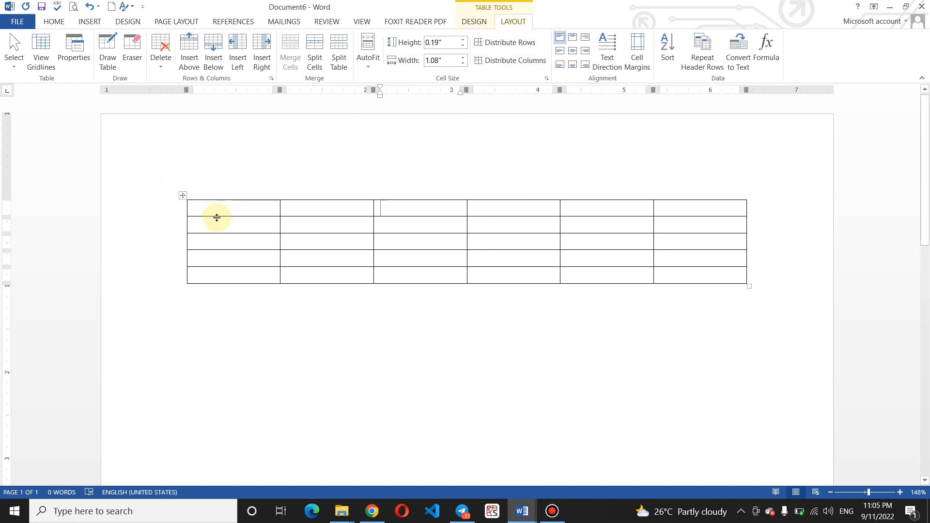
pyautogui.moveTo(215, 208); pyautogui.dragTo(206, 232)
pyautogui.click(182, 211)
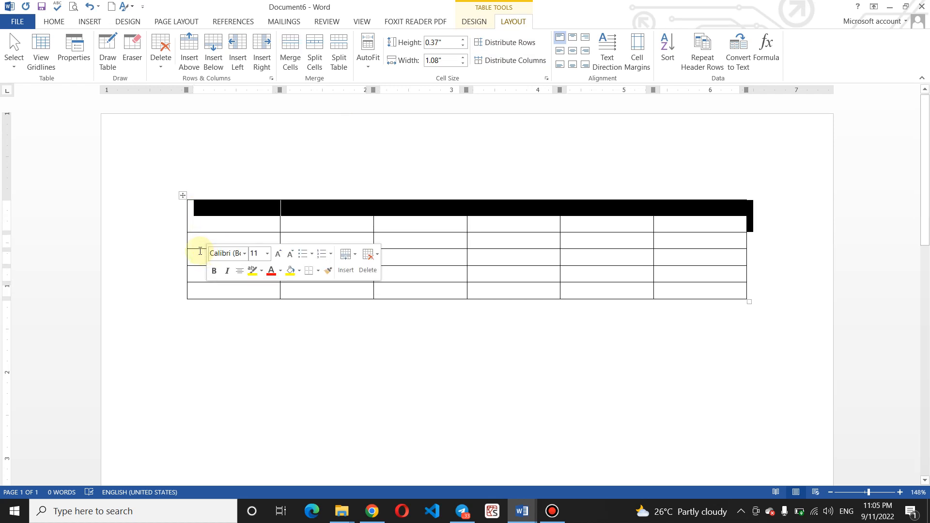
pyautogui.moveTo(198, 266); pyautogui.dragTo(197, 260)
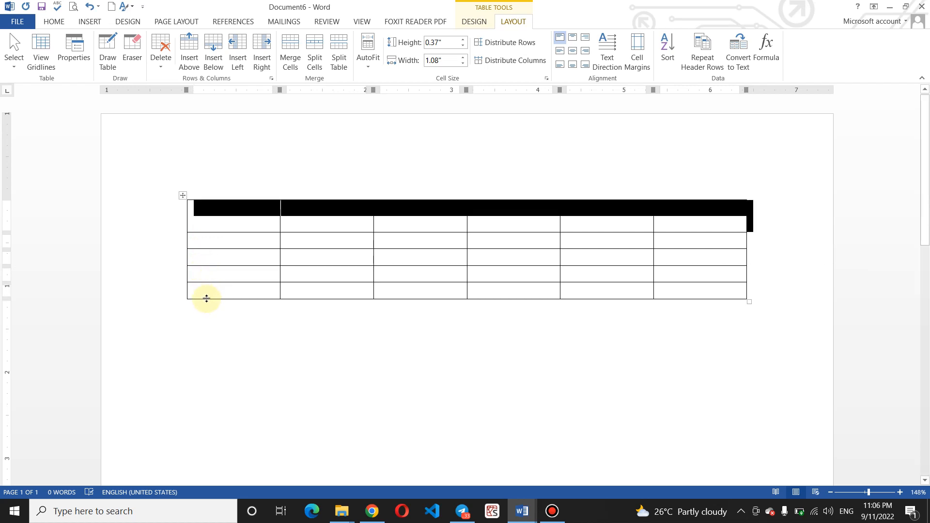
pyautogui.moveTo(208, 297); pyautogui.dragTo(204, 334)
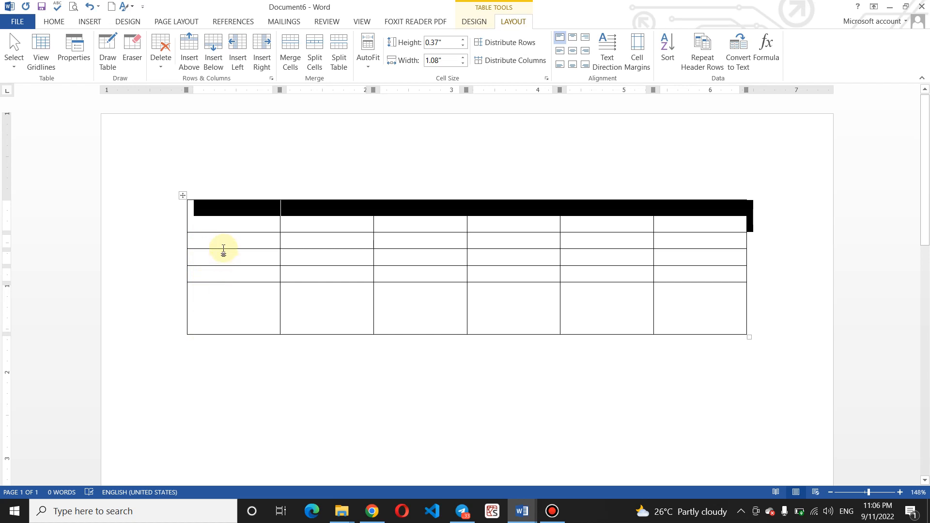
pyautogui.moveTo(225, 250); pyautogui.dragTo(222, 281)
# Even out the five row heights by distributing the rows across the first column's cells
pyautogui.moveTo(223, 219); pyautogui.dragTo(254, 363)
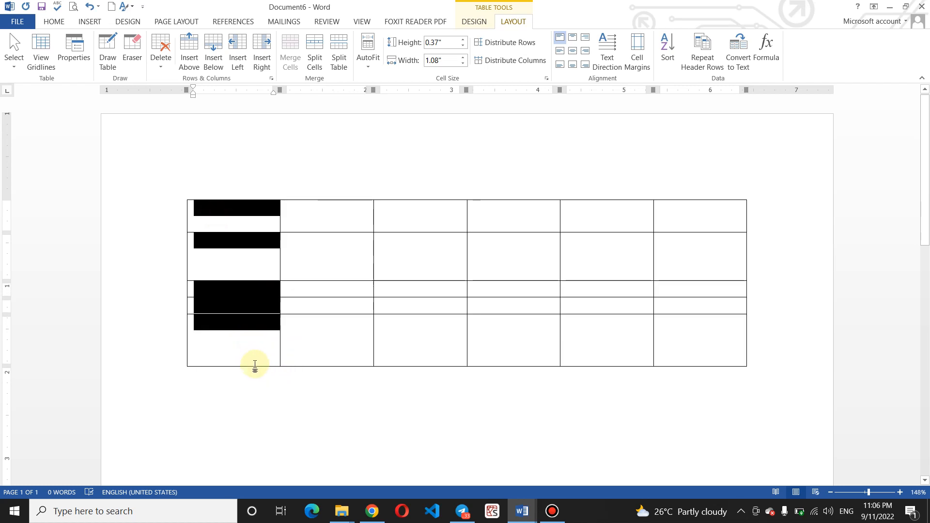
pyautogui.click(503, 42)
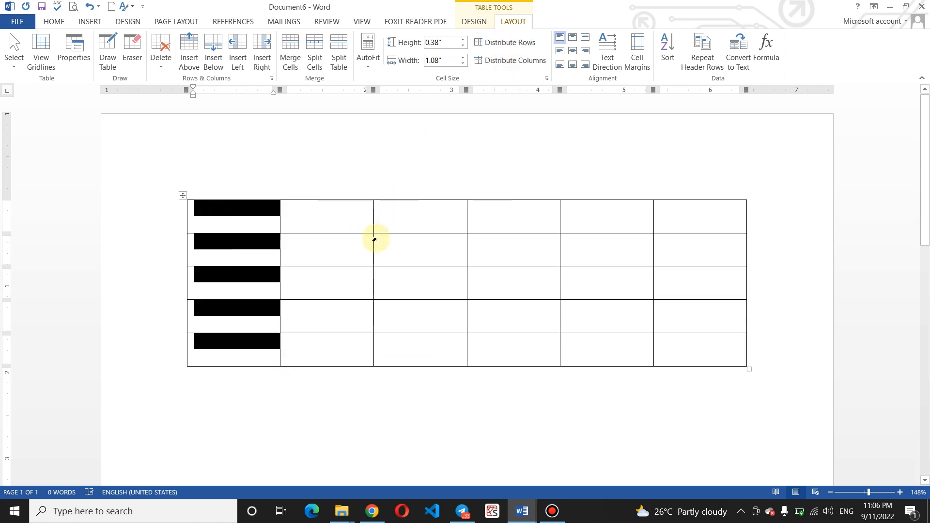
pyautogui.click(348, 254)
pyautogui.click(310, 220)
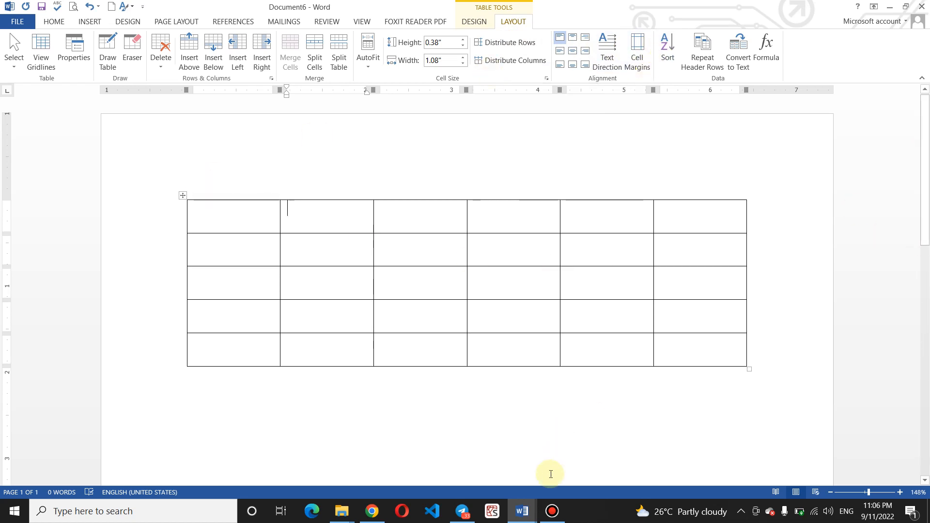
# Switch to the ID.asd document and place the cursor in the second data row of the NAME column in the first table
pyautogui.click(522, 509)
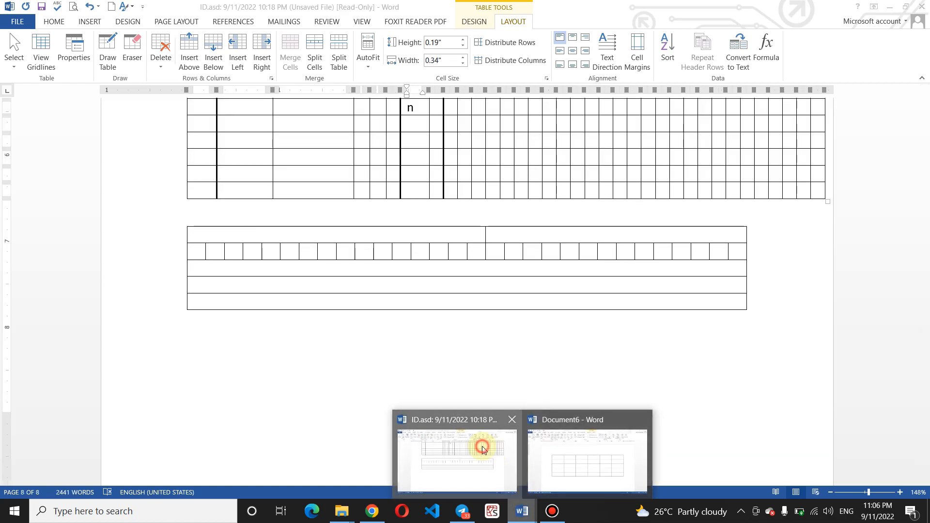
pyautogui.click(494, 449)
pyautogui.moveTo(925, 466); pyautogui.dragTo(923, 98)
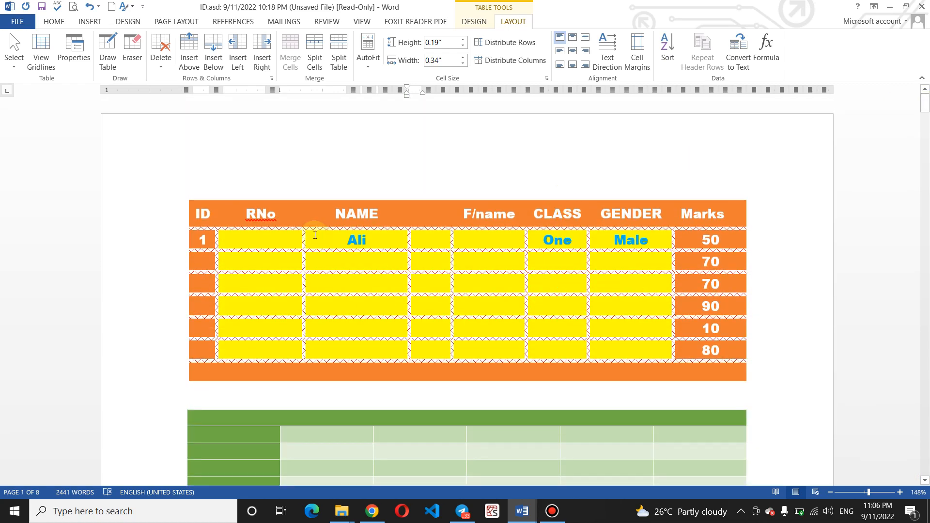
pyautogui.click(369, 258)
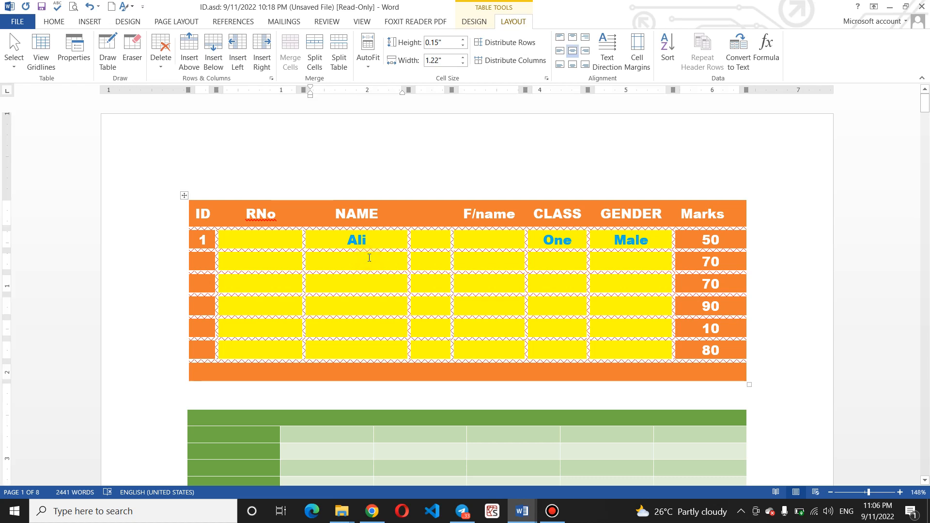
# Fill the NAME column's five remaining data rows in the first table with first names
pyautogui.write('Wali')
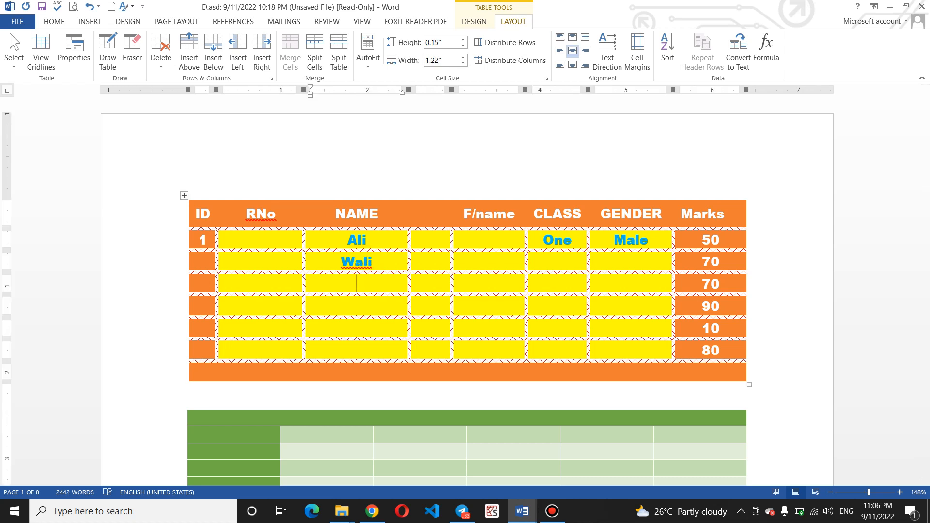
pyautogui.write('Kamran')
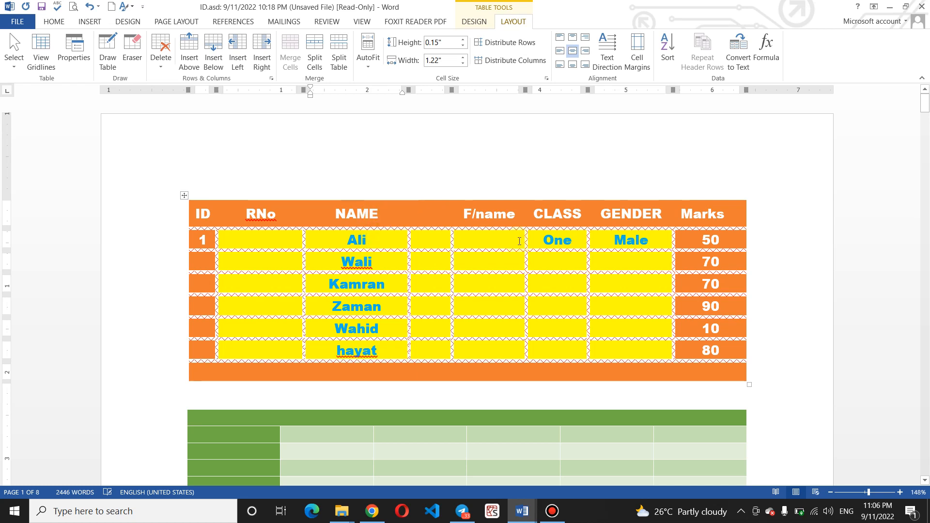
# Begin sorting the first table's rows, using NAME as the sort key with the Text type
pyautogui.click(383, 242)
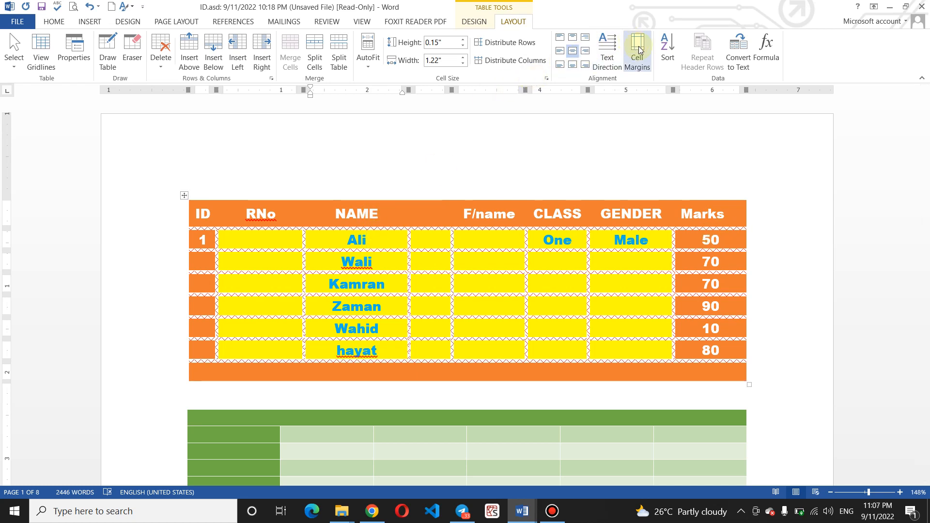
pyautogui.click(668, 53)
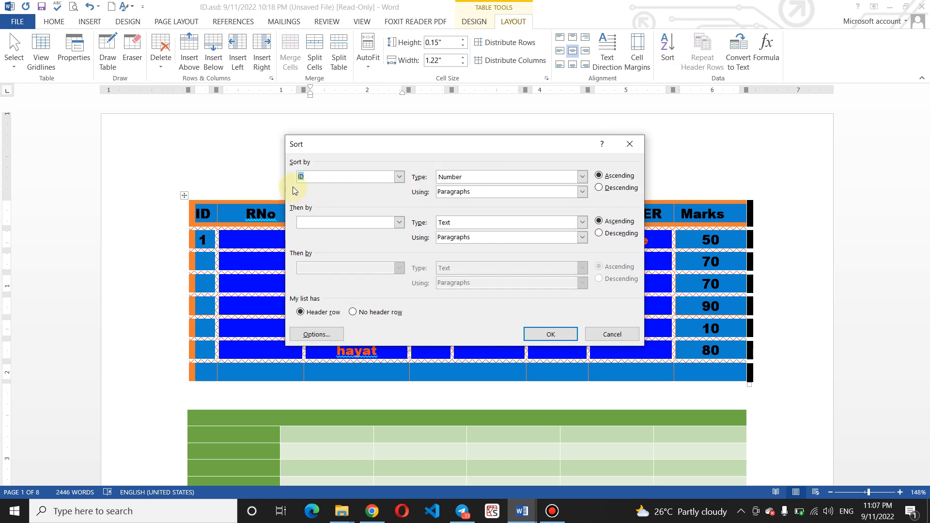
pyautogui.click(399, 178)
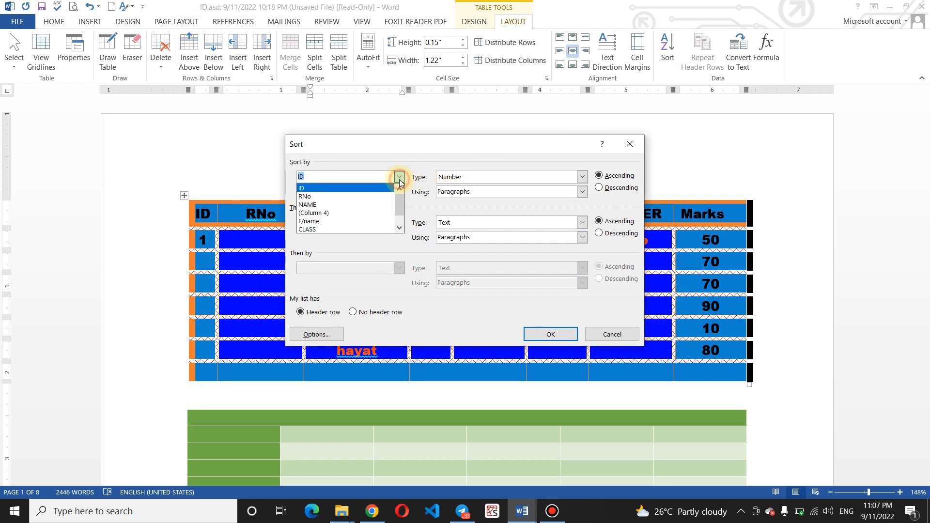
pyautogui.click(373, 208)
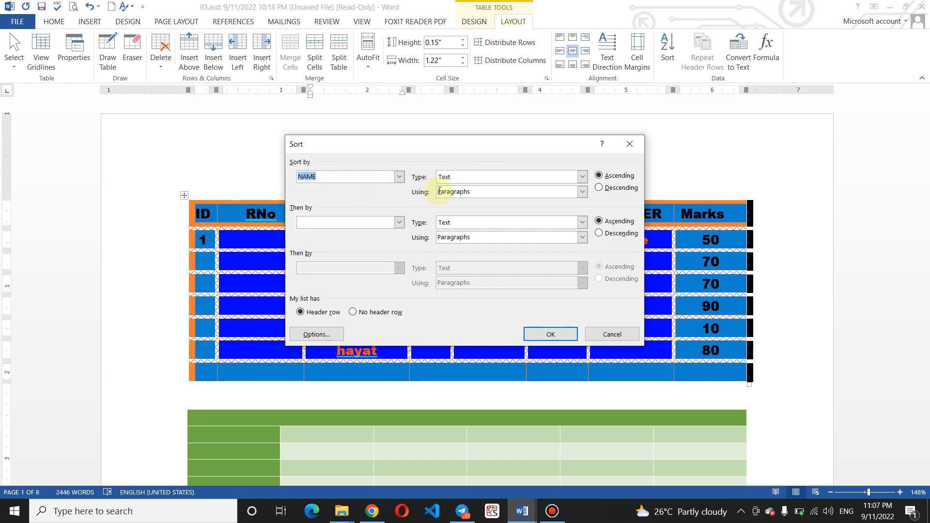
pyautogui.click(582, 176)
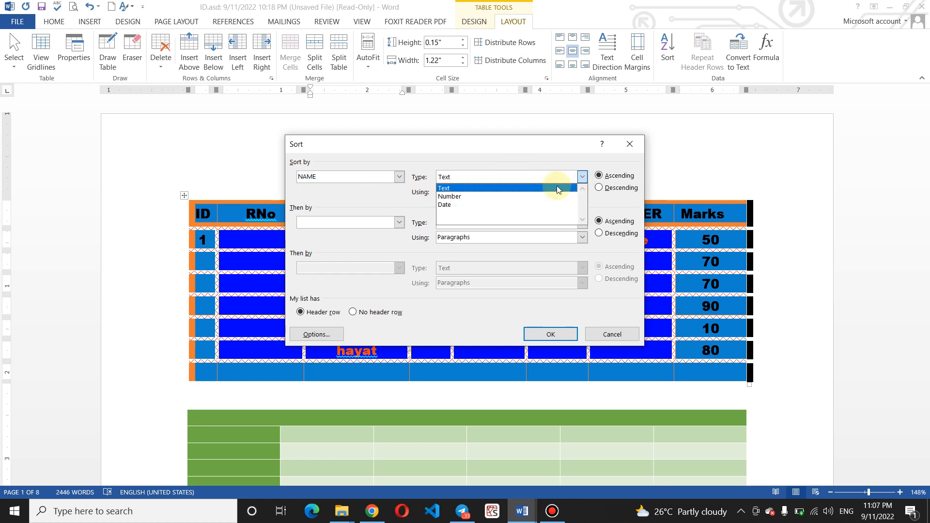
pyautogui.click(531, 188)
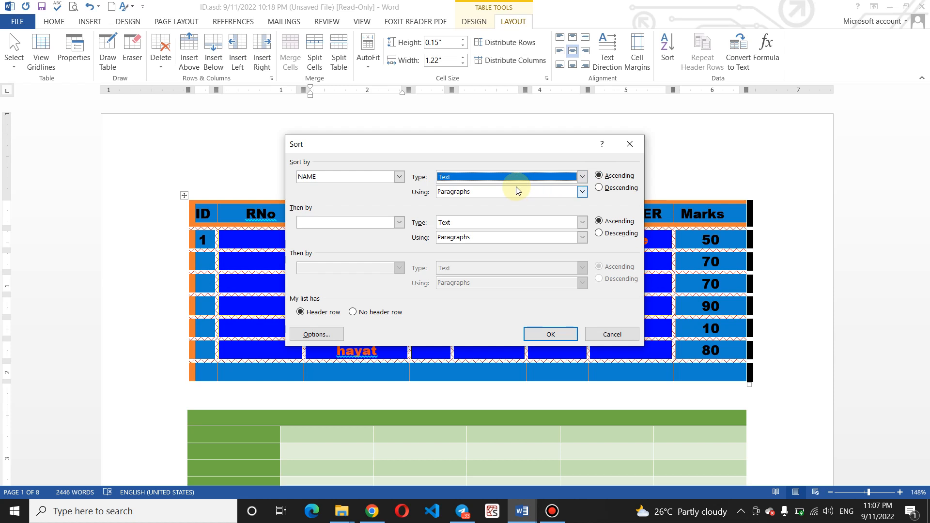
pyautogui.click(400, 178)
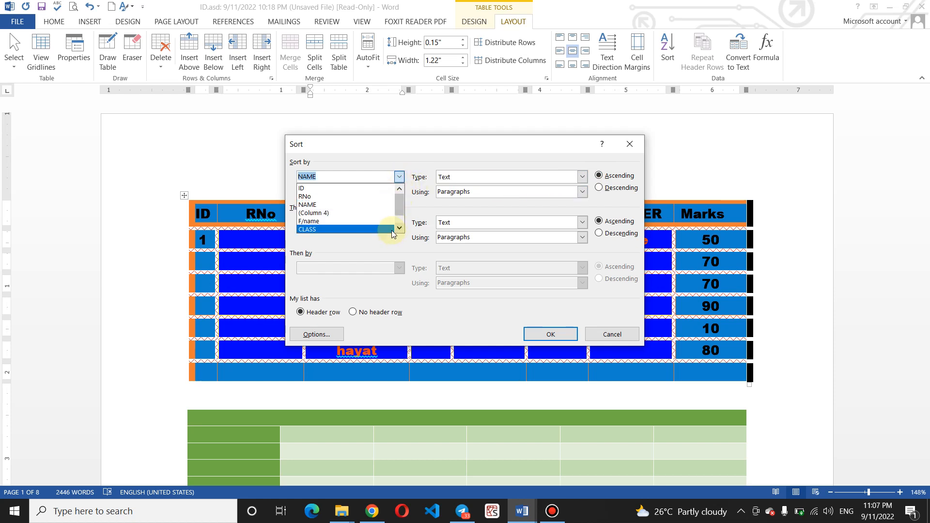
pyautogui.click(386, 203)
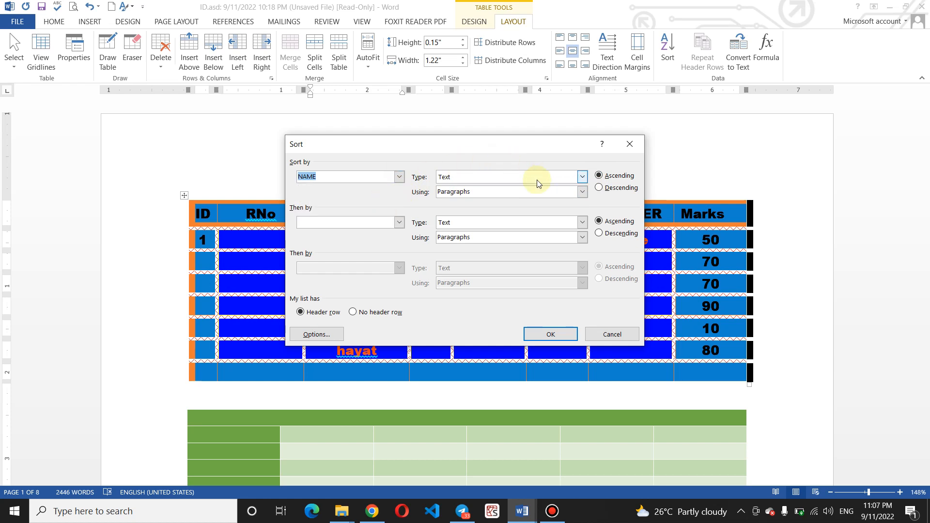
pyautogui.click(399, 178)
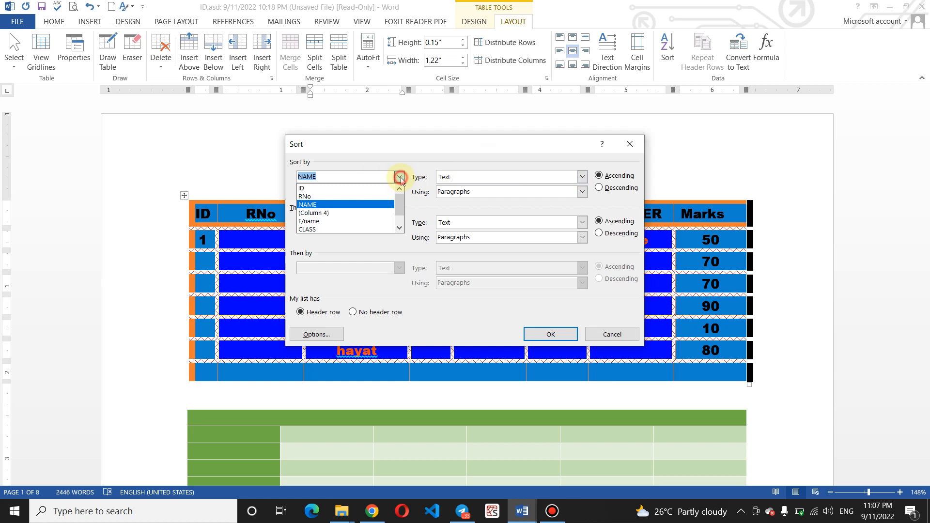
pyautogui.click(381, 205)
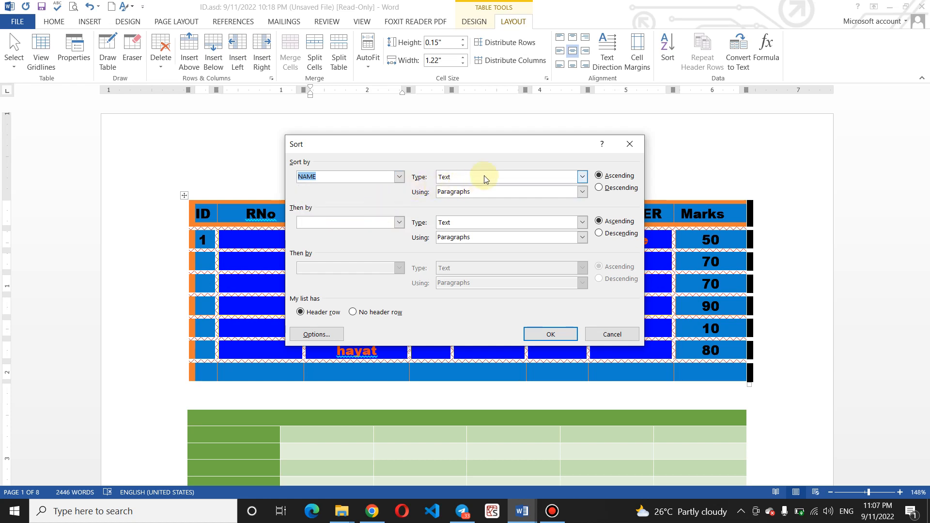
# Apply the name sort in ascending order with no second key, and check the order in the NAME column
pyautogui.click(599, 188)
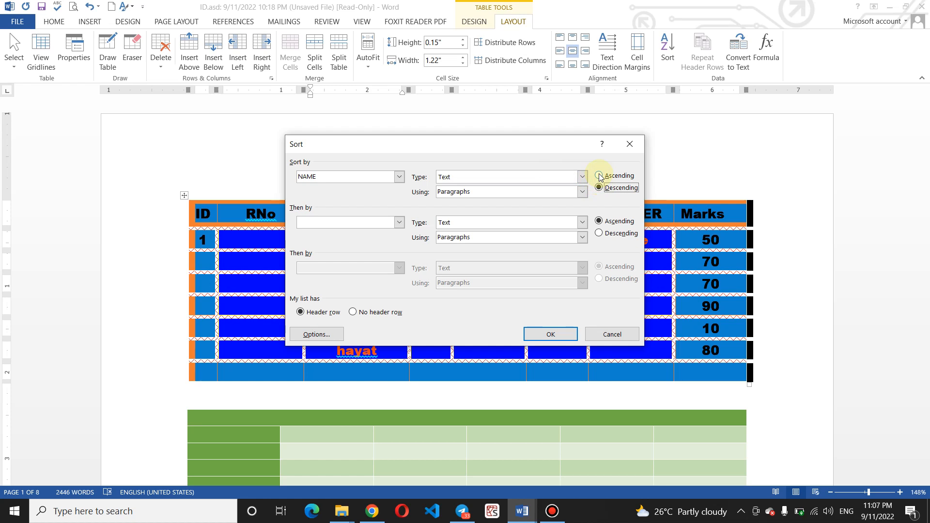
pyautogui.click(399, 223)
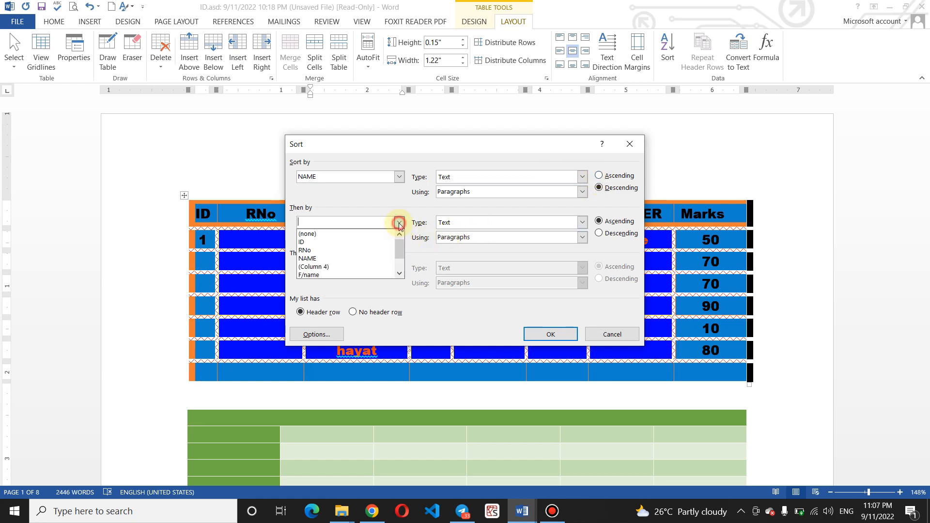
pyautogui.click(386, 222)
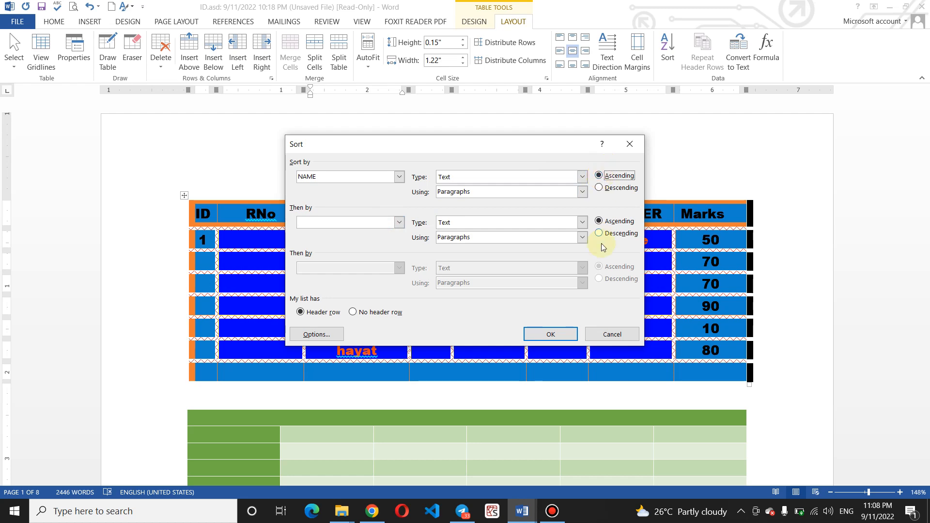
pyautogui.click(552, 332)
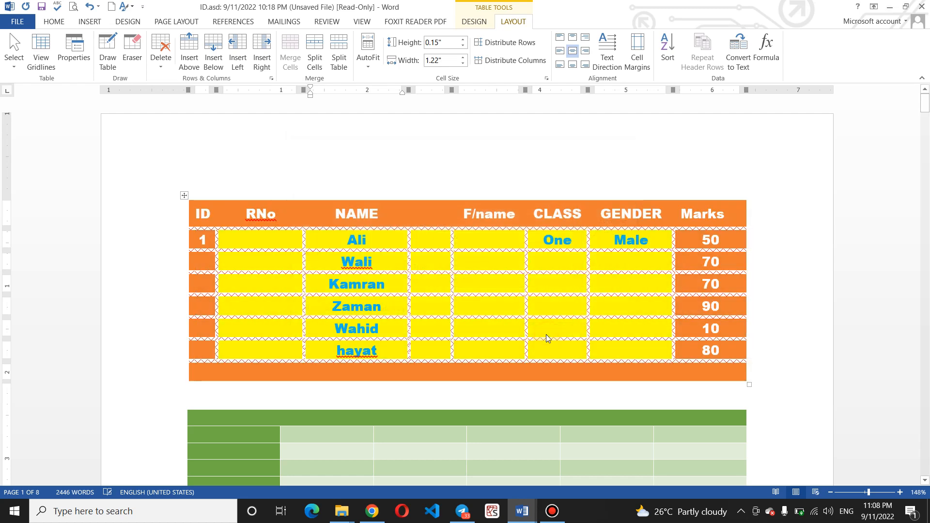
pyautogui.click(387, 250)
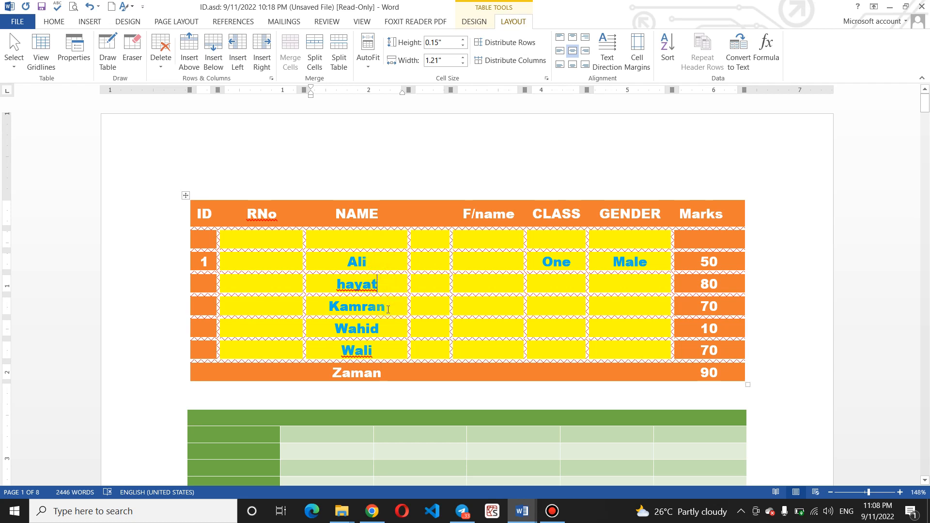
pyautogui.click(390, 333)
pyautogui.click(387, 350)
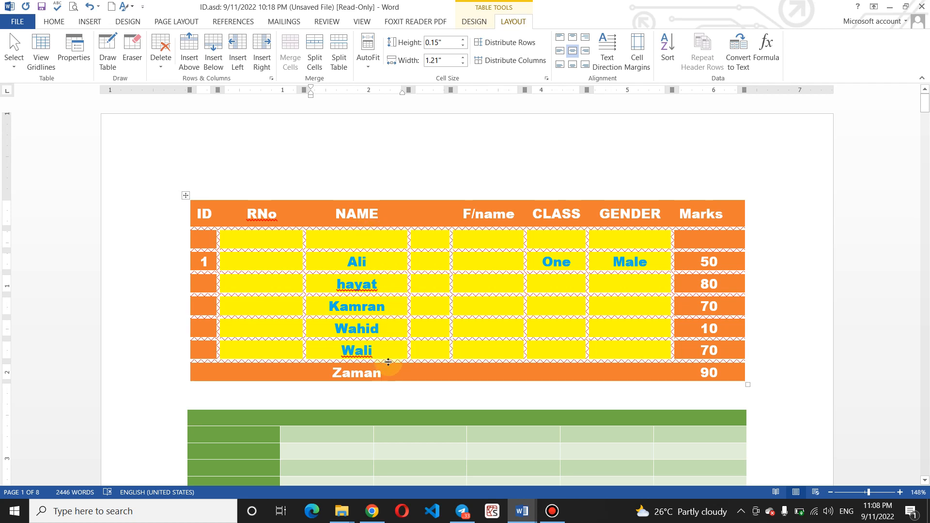
pyautogui.click(385, 377)
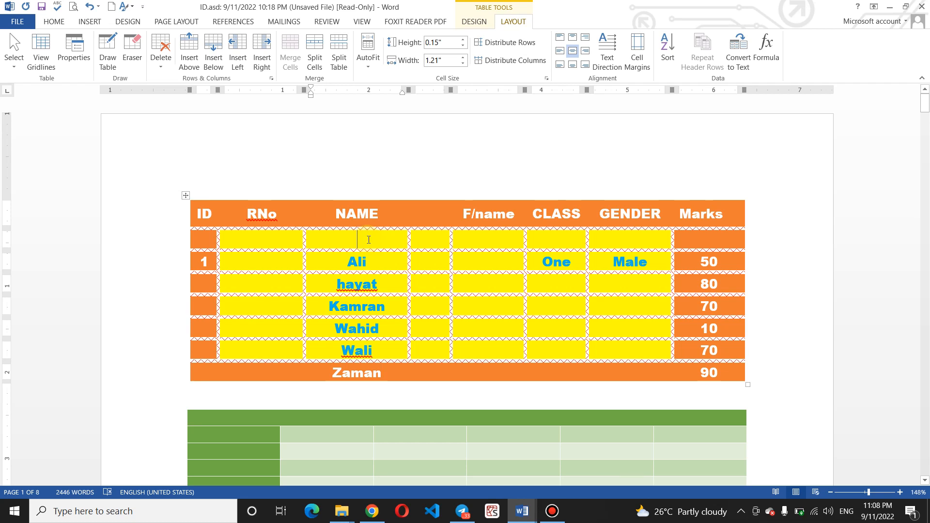
# Sort the first table's rows by the Marks column as Number in descending order, keeping the header row
pyautogui.click(727, 254)
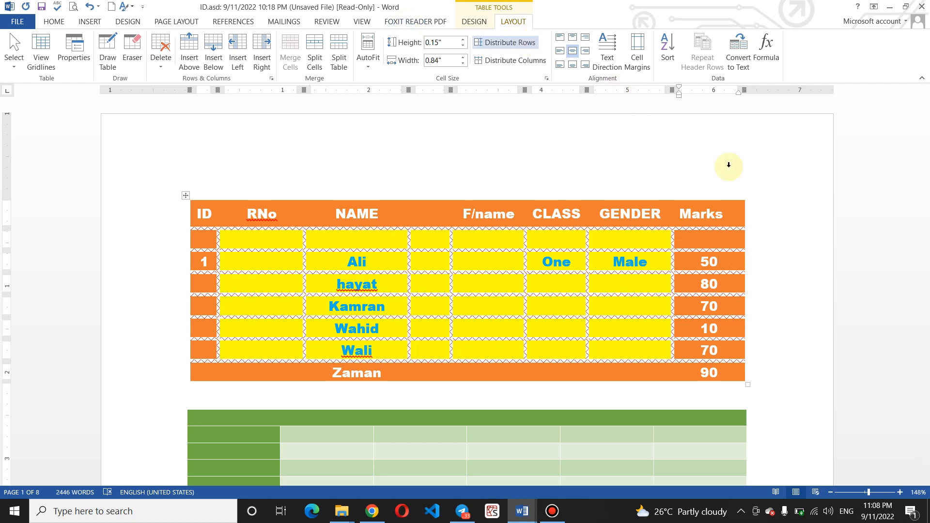
pyautogui.click(737, 217)
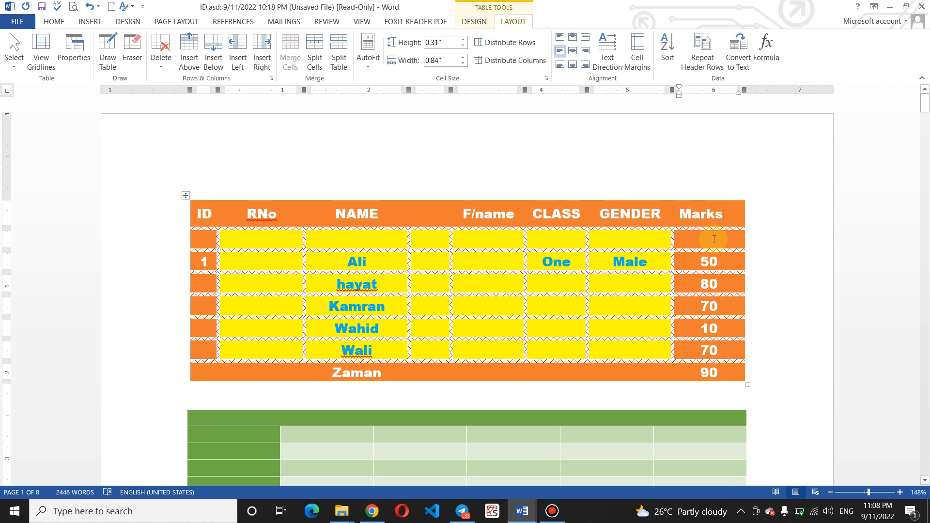
pyautogui.click(667, 51)
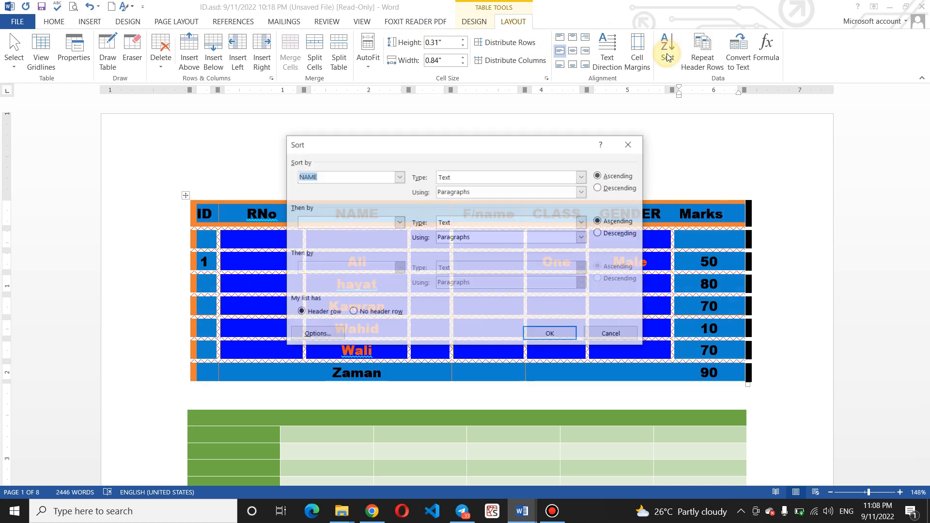
pyautogui.click(398, 176)
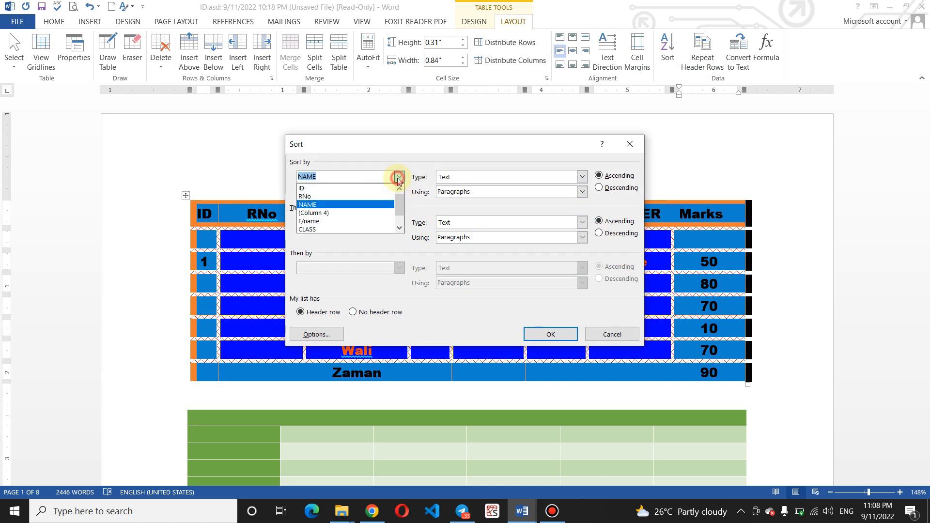
pyautogui.moveTo(392, 202); pyautogui.dragTo(400, 218)
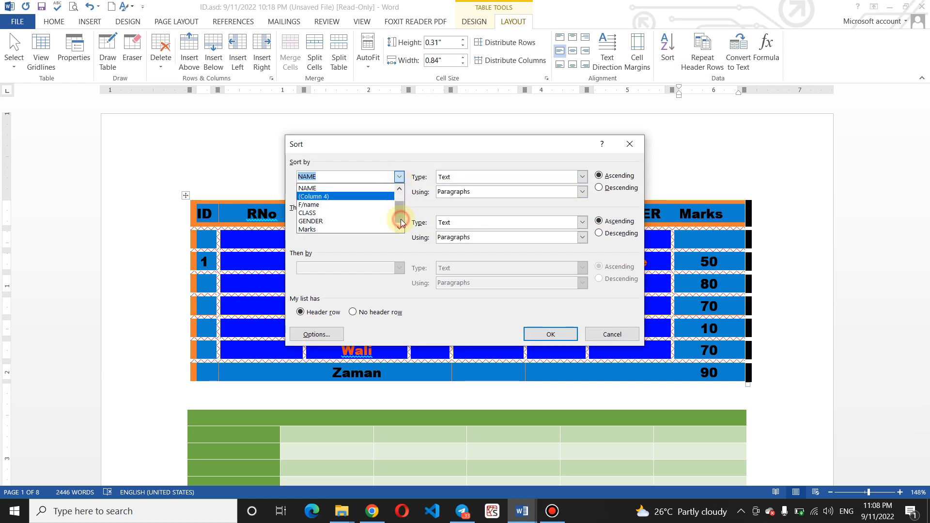
pyautogui.click(343, 229)
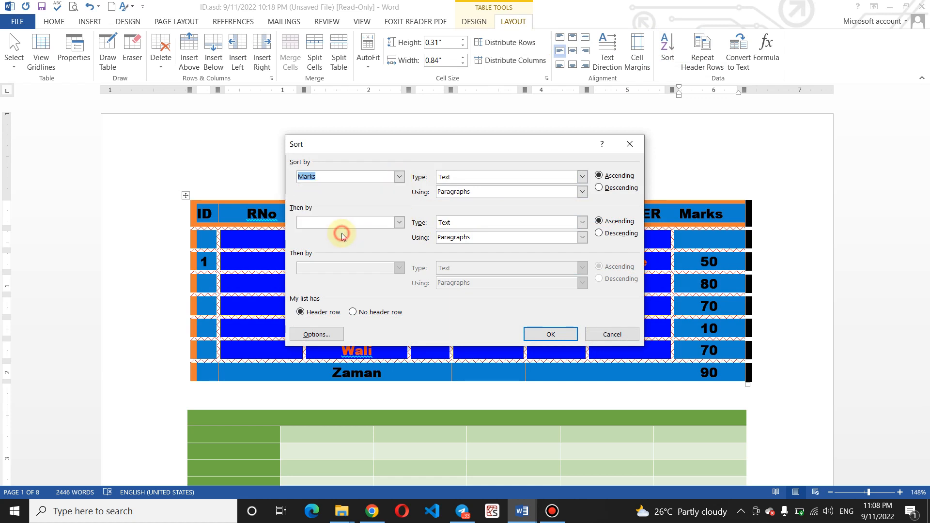
pyautogui.click(600, 189)
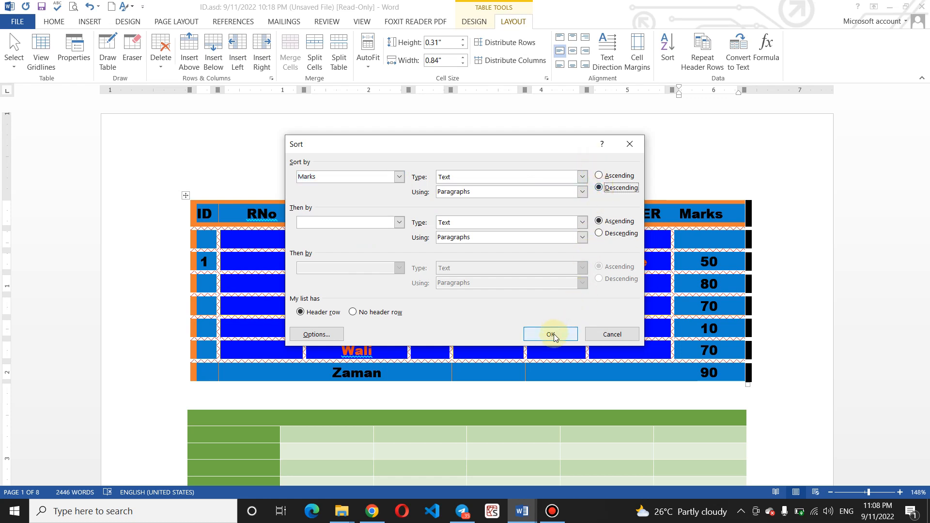
pyautogui.click(583, 175)
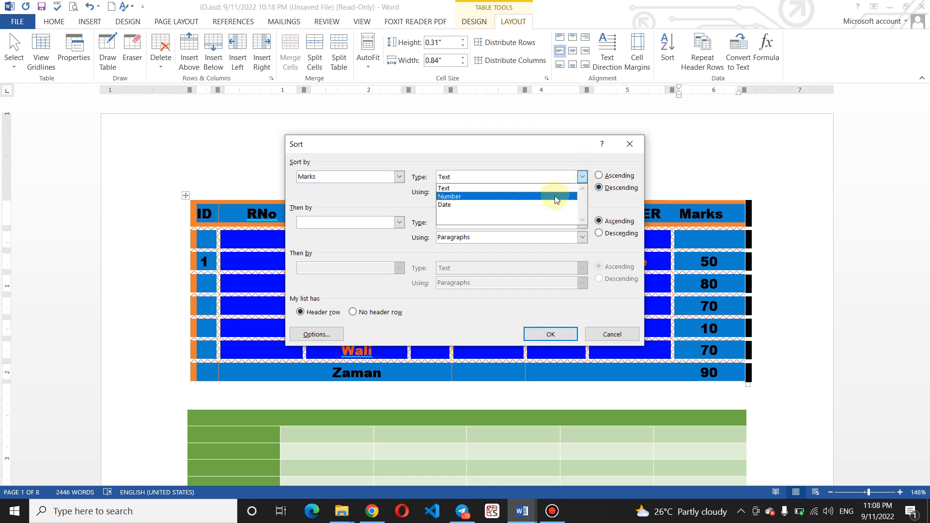
pyautogui.click(555, 193)
pyautogui.click(559, 334)
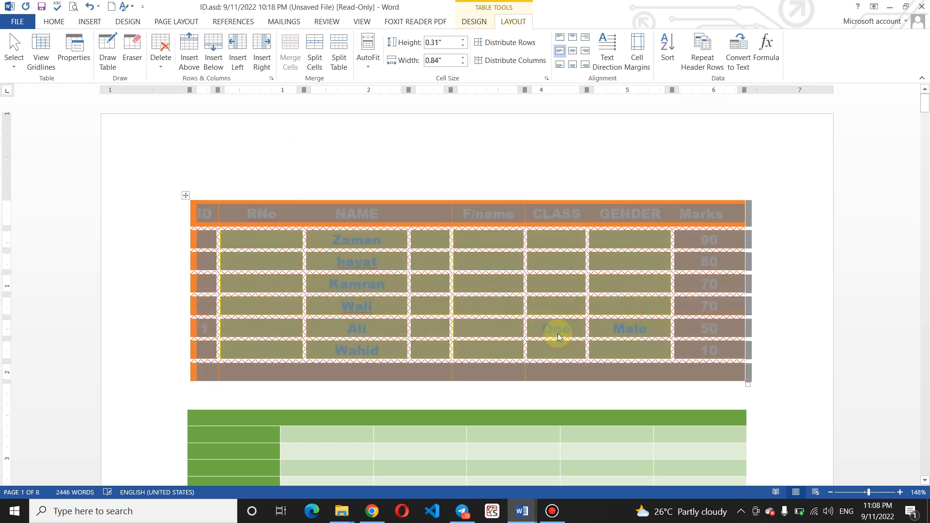
# Check the order of the values down the Marks column and make the first data row slightly taller
pyautogui.click(727, 241)
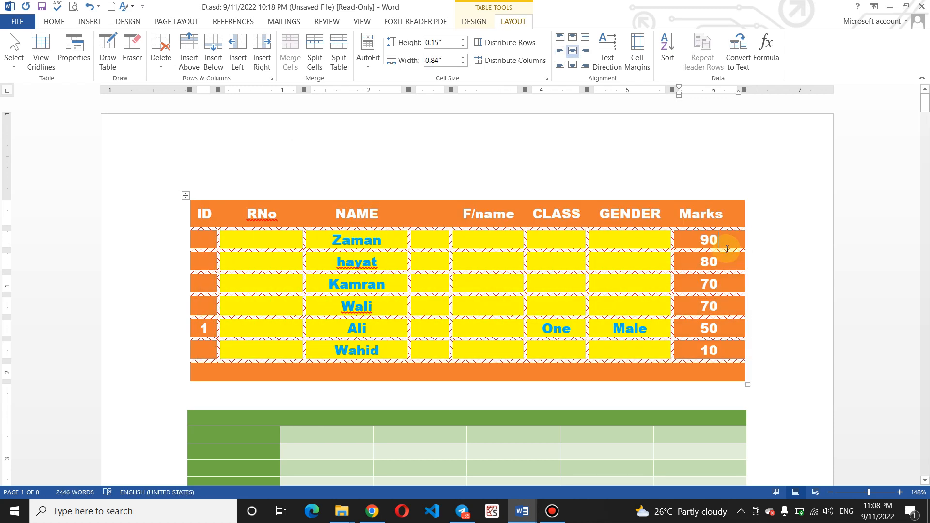
pyautogui.moveTo(723, 262); pyautogui.dragTo(724, 280)
pyautogui.click(725, 280)
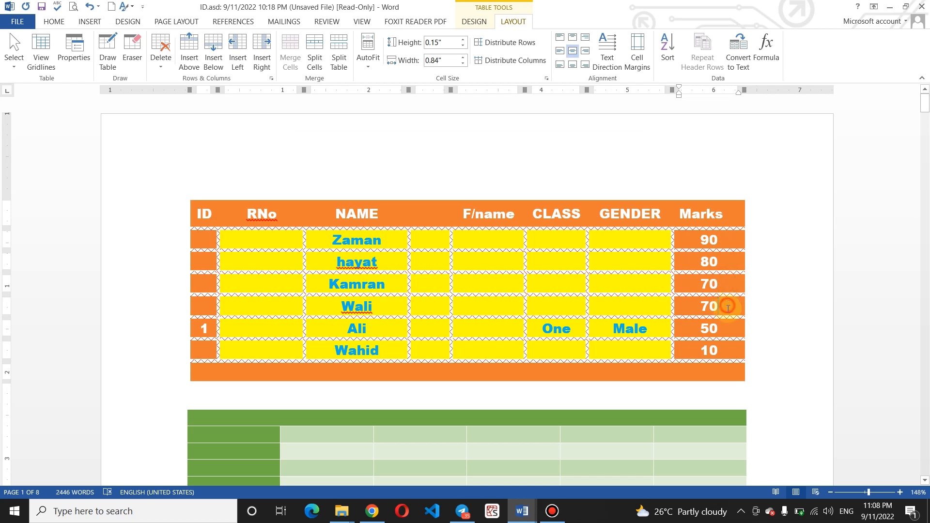
pyautogui.moveTo(726, 329); pyautogui.dragTo(728, 350)
pyautogui.click(728, 349)
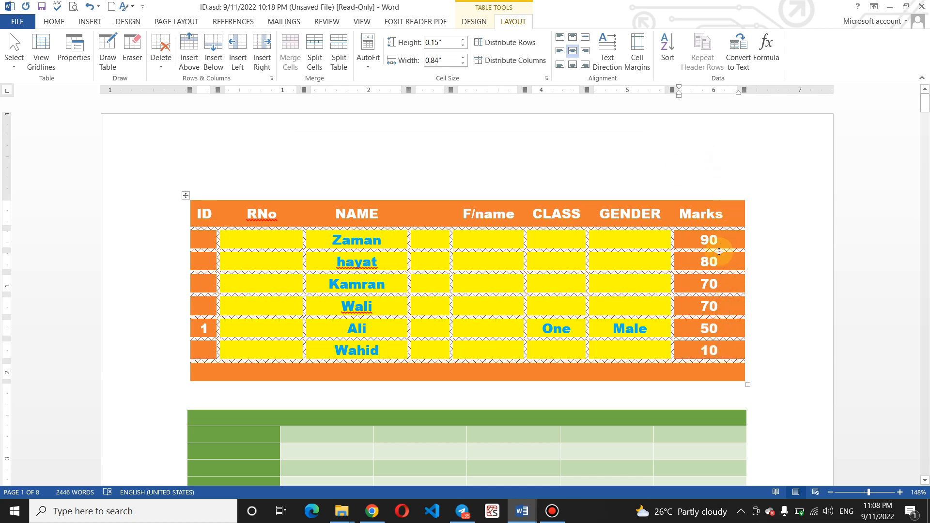
pyautogui.moveTo(718, 250); pyautogui.dragTo(719, 255)
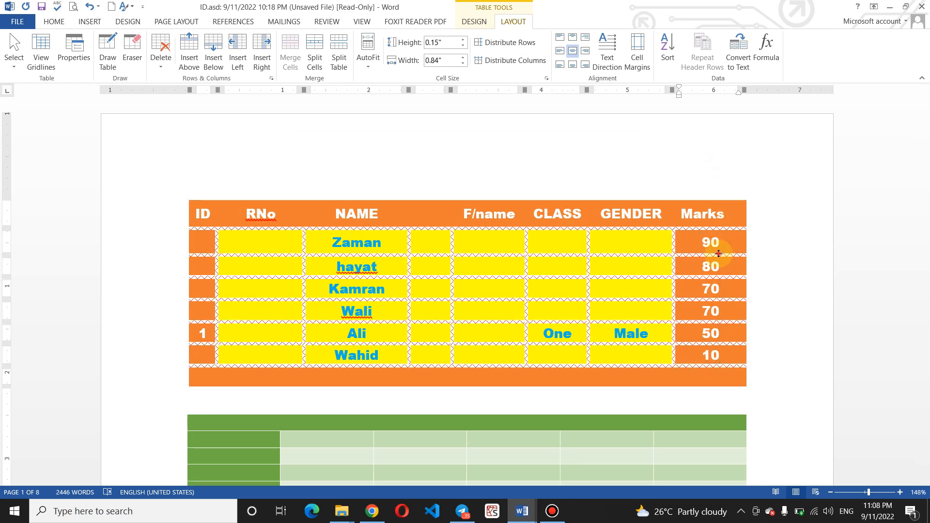
pyautogui.click(718, 288)
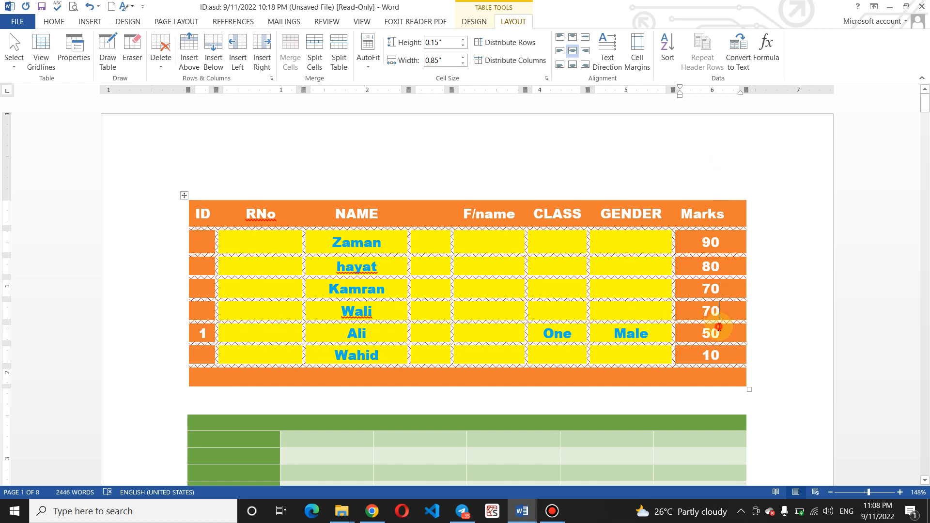
pyautogui.click(719, 359)
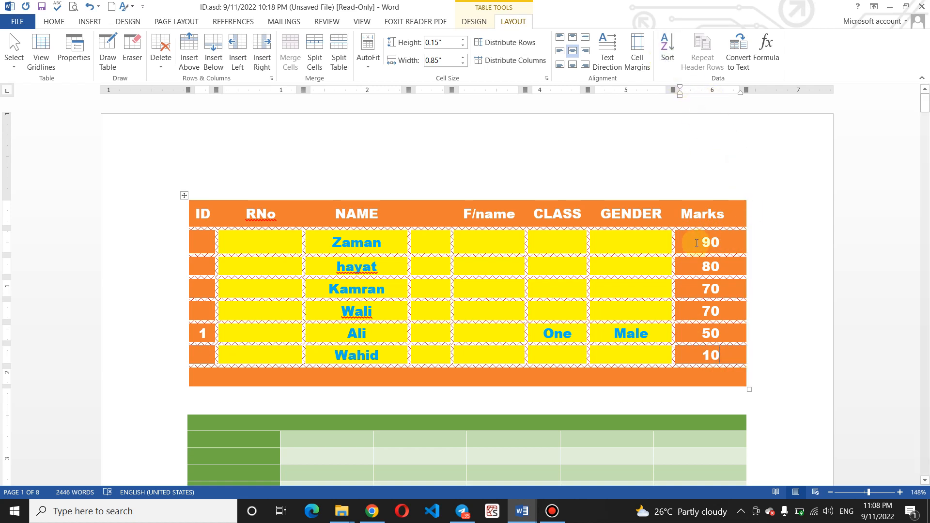
pyautogui.click(512, 216)
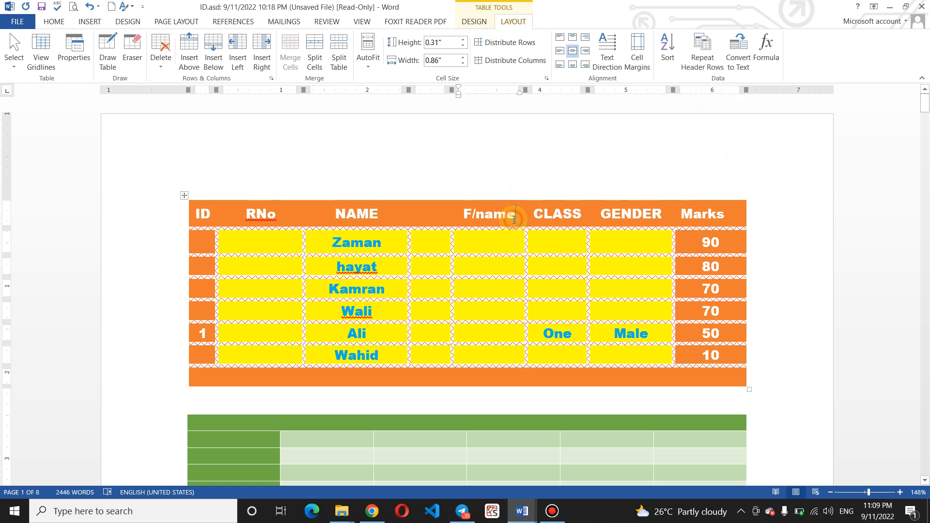
# Toggle Repeat Header Rows for the first table's header row and slightly enlarge the whole table
pyautogui.click(702, 66)
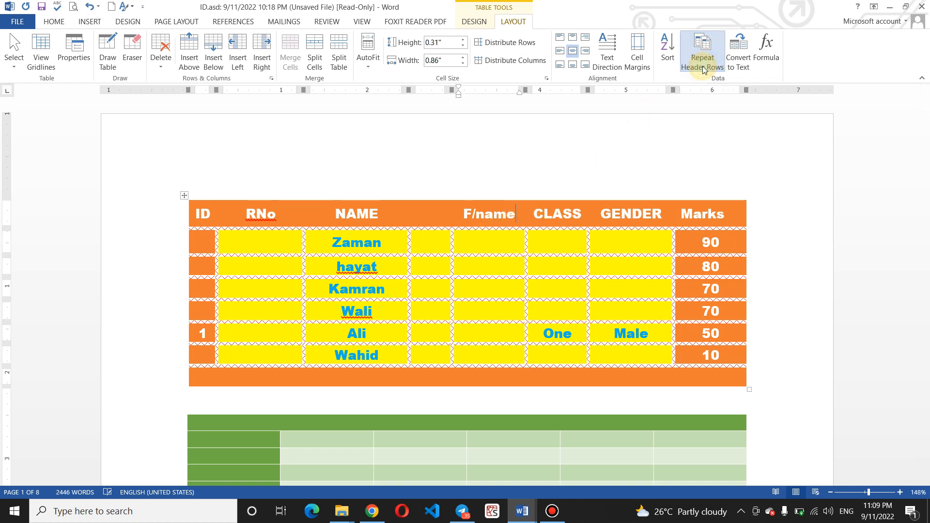
pyautogui.click(702, 66)
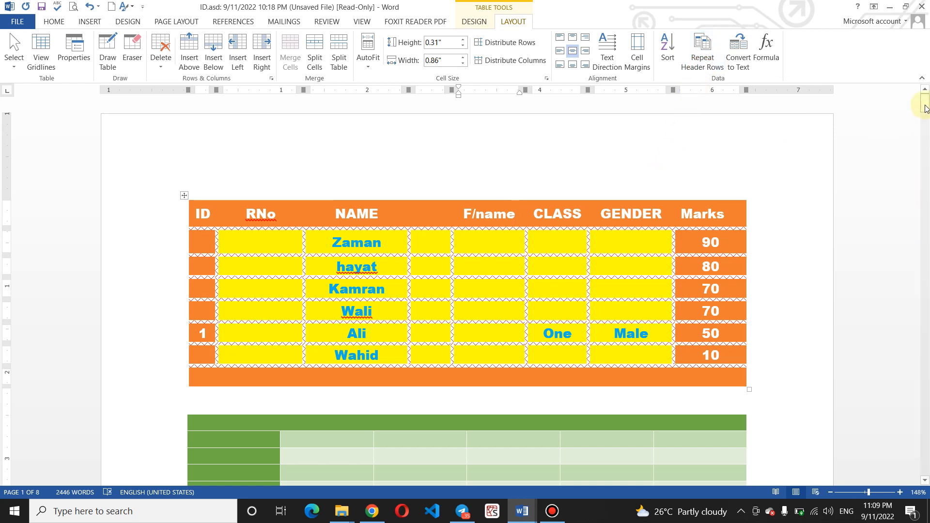
pyautogui.moveTo(925, 108); pyautogui.dragTo(926, 103)
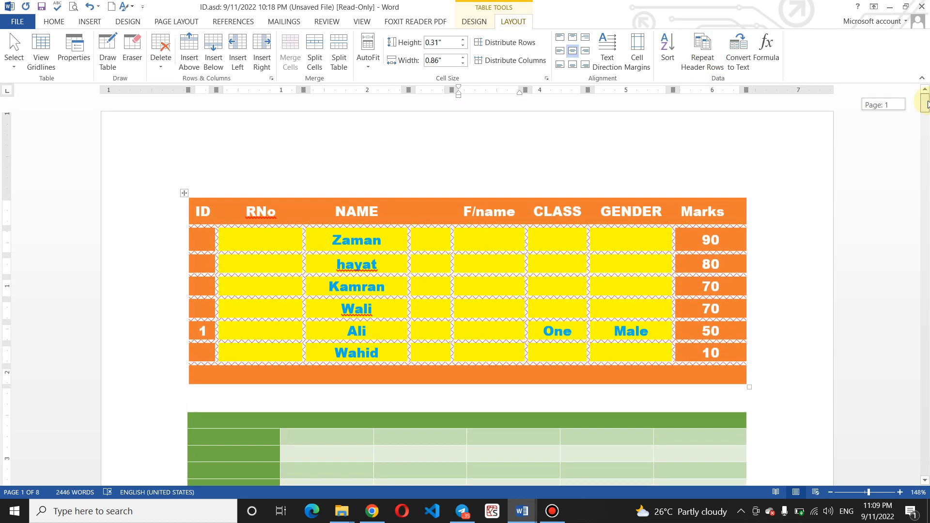
pyautogui.click(578, 211)
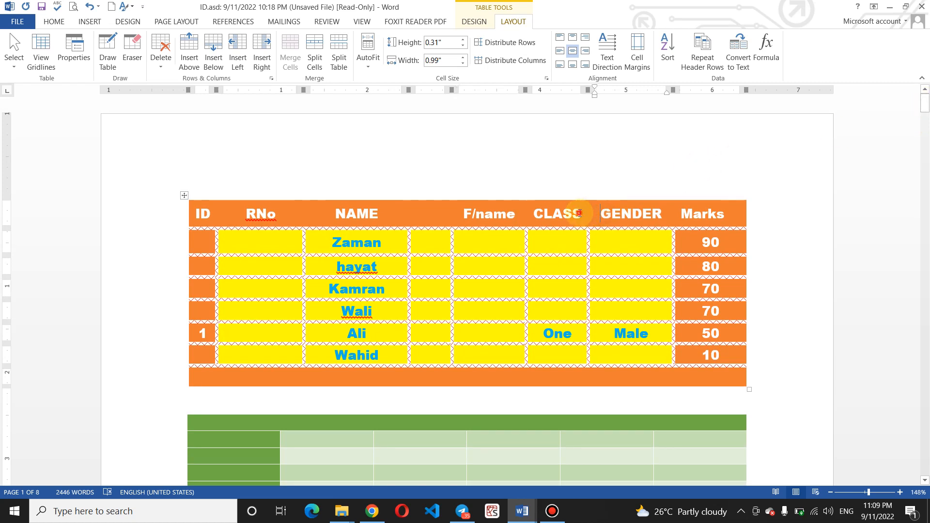
pyautogui.click(707, 46)
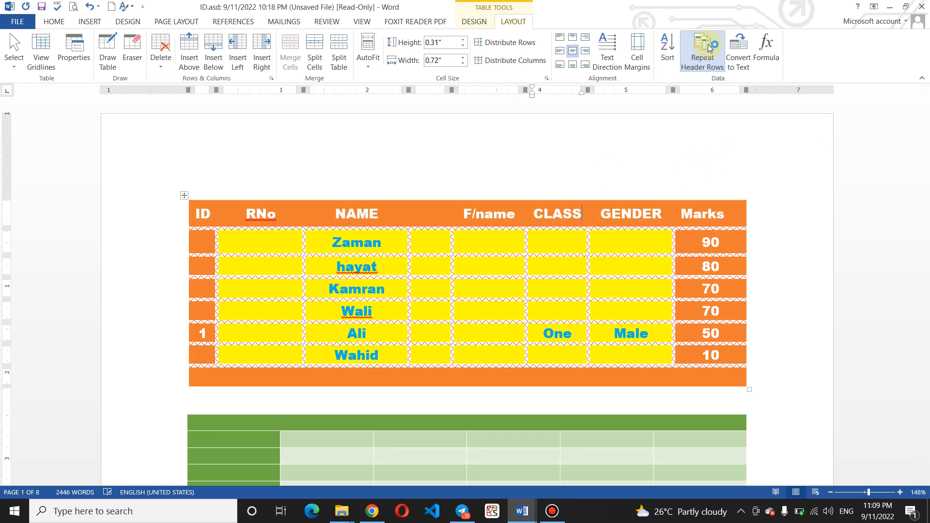
pyautogui.click(736, 374)
pyautogui.moveTo(748, 389); pyautogui.dragTo(760, 412)
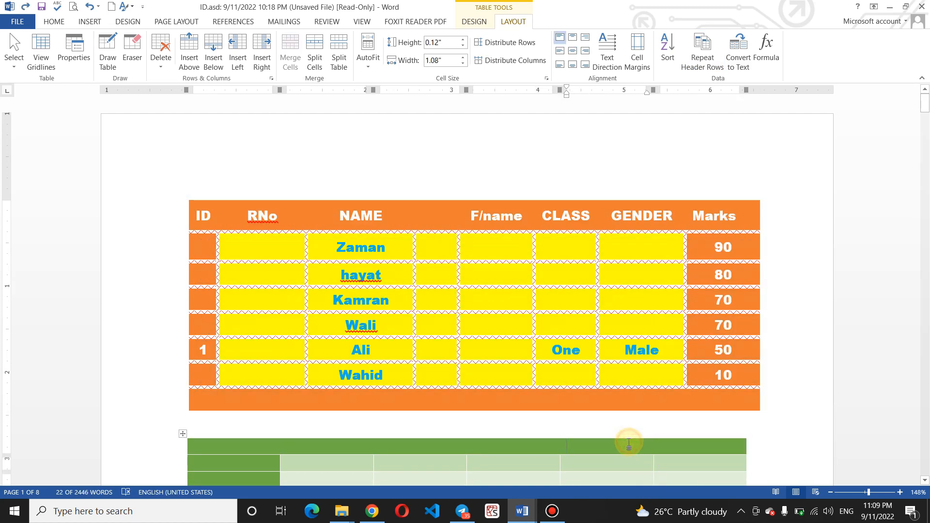
# Turn on Repeat Header Rows for the green table's top row and view the options for converting it to text
pyautogui.click(612, 204)
pyautogui.click(703, 51)
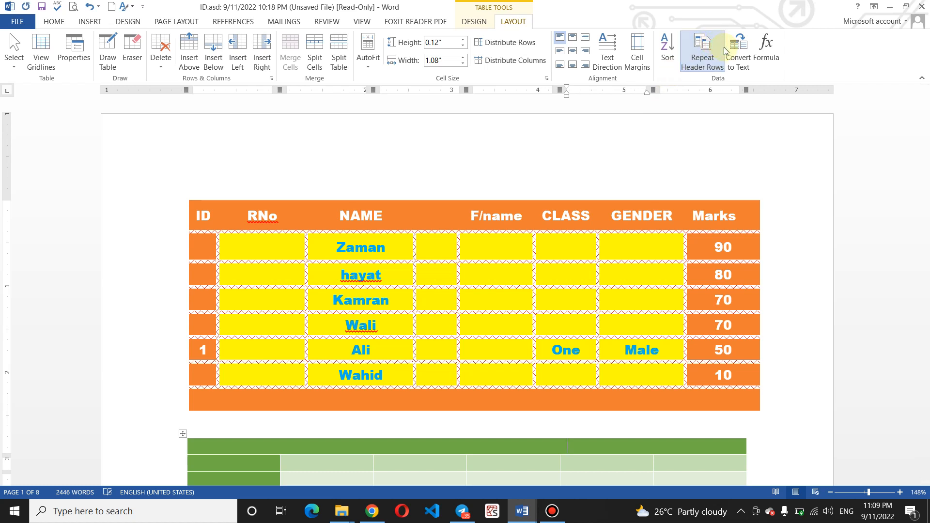
pyautogui.click(738, 63)
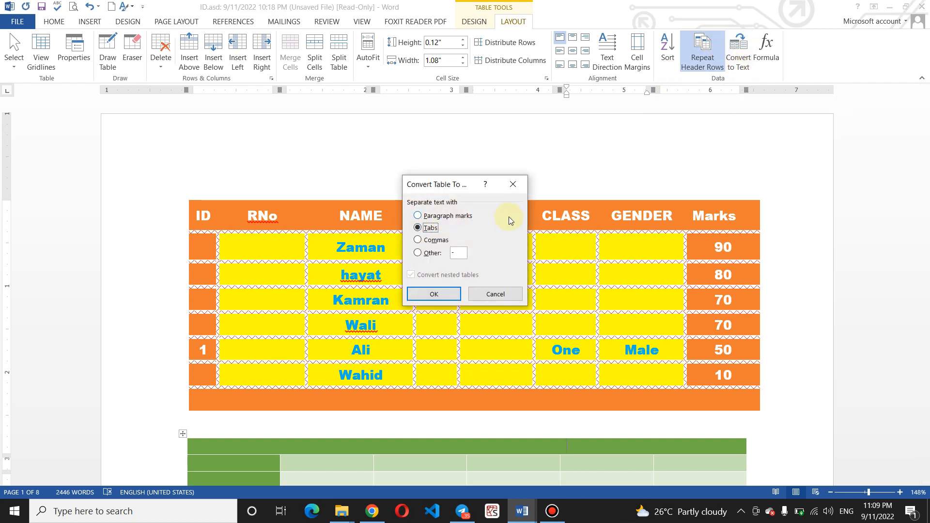
pyautogui.click(513, 184)
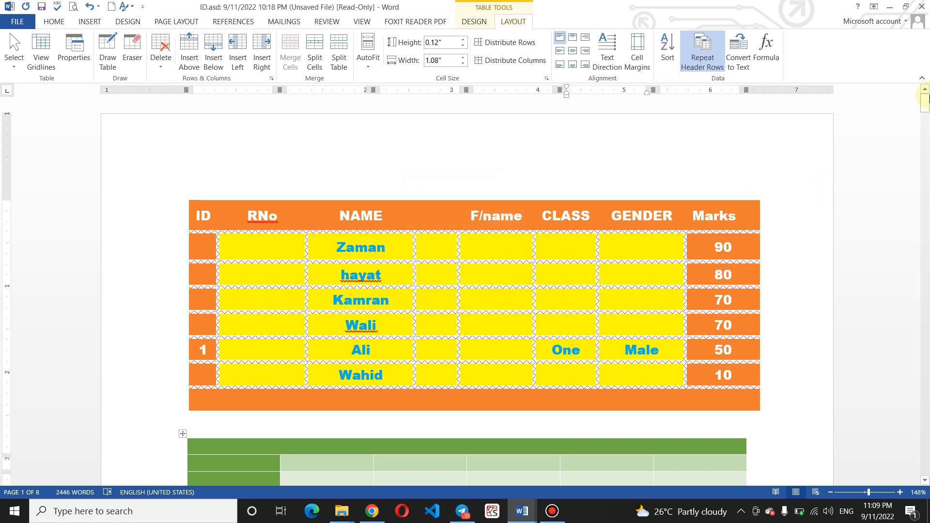
# Insert a table of four columns and one row on the blank line below the orange-patterned table on page 2
pyautogui.moveTo(926, 103); pyautogui.dragTo(925, 179)
pyautogui.click(237, 190)
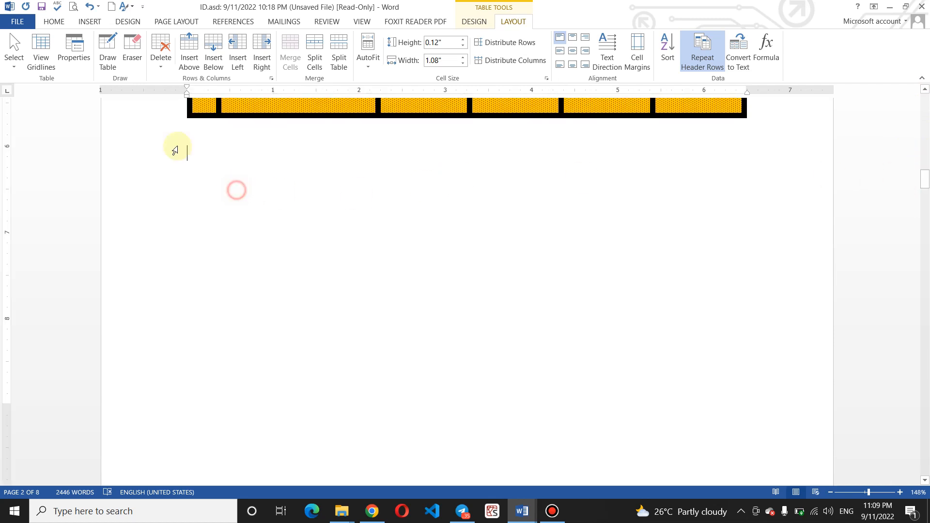
pyautogui.click(94, 23)
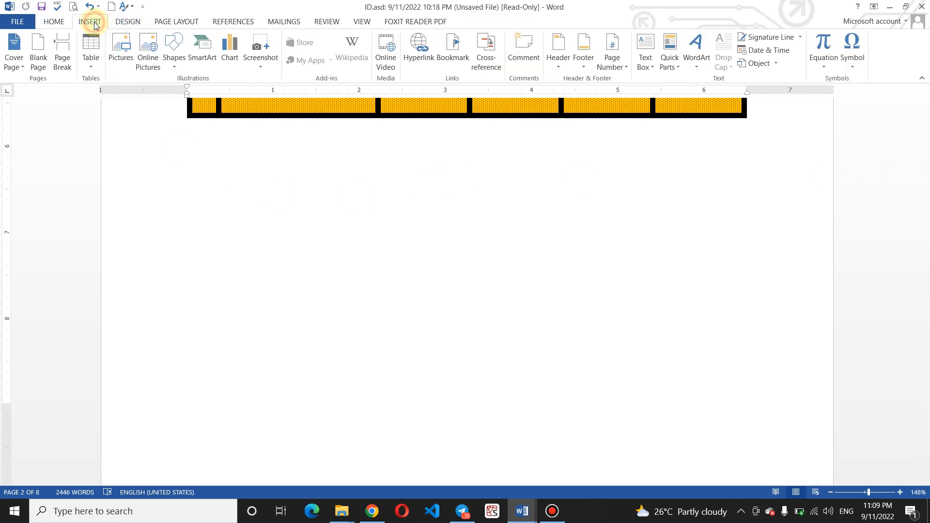
pyautogui.click(91, 58)
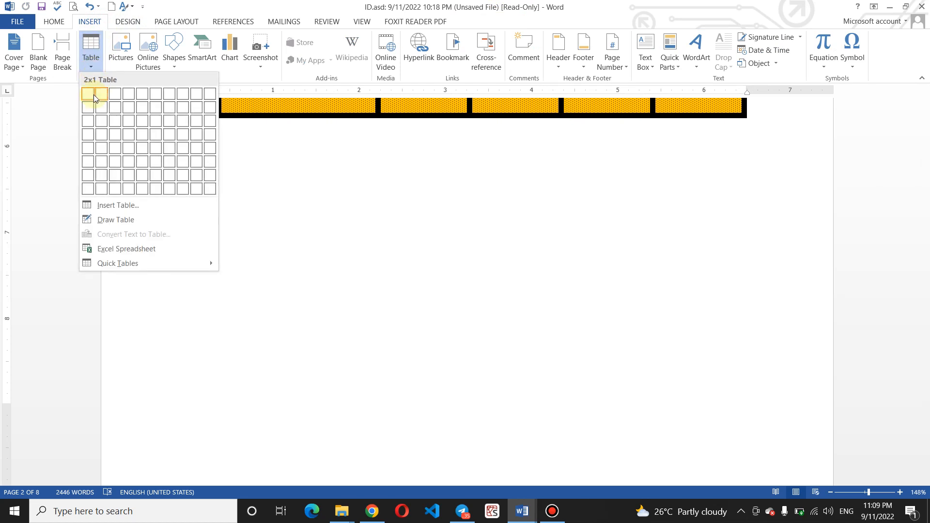
pyautogui.click(128, 95)
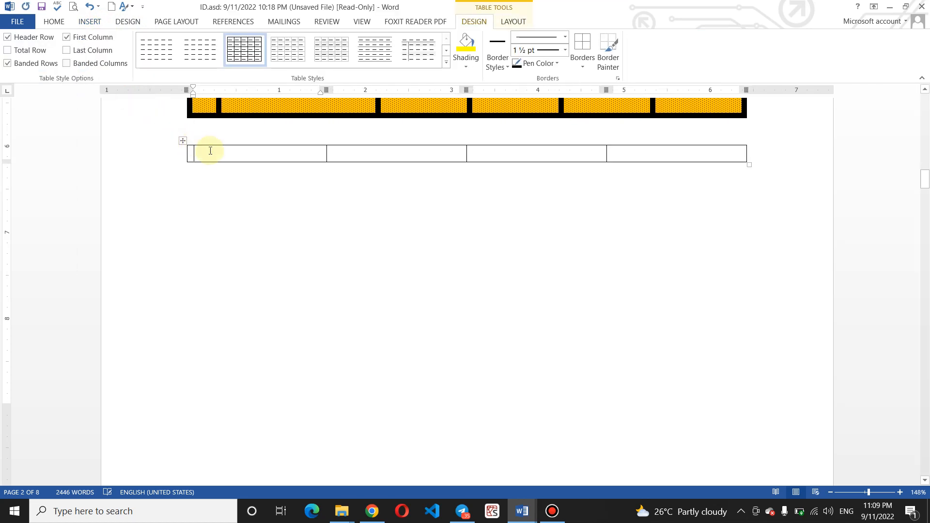
# Fill the new table's four cells with No, Name, Class and Fee
pyautogui.write('No')
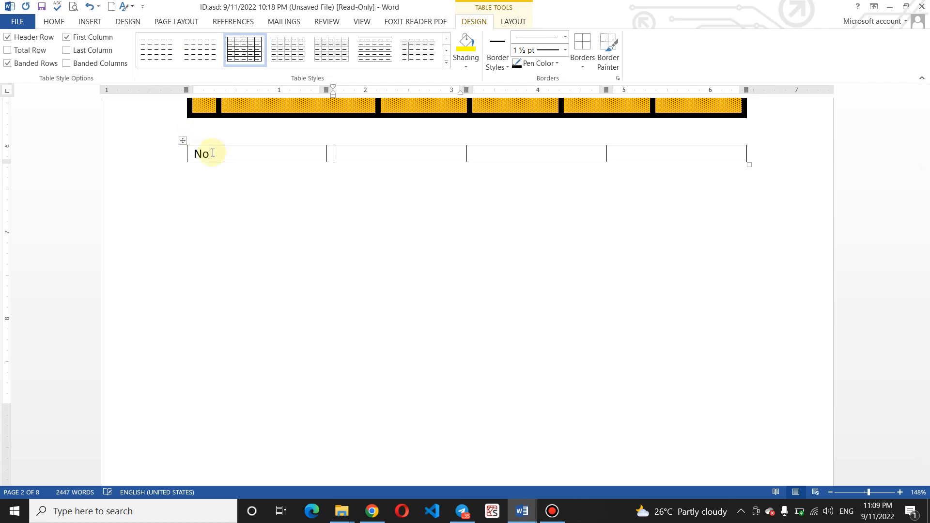
pyautogui.write('Name')
pyautogui.press('Tab')
pyautogui.write('Clas')
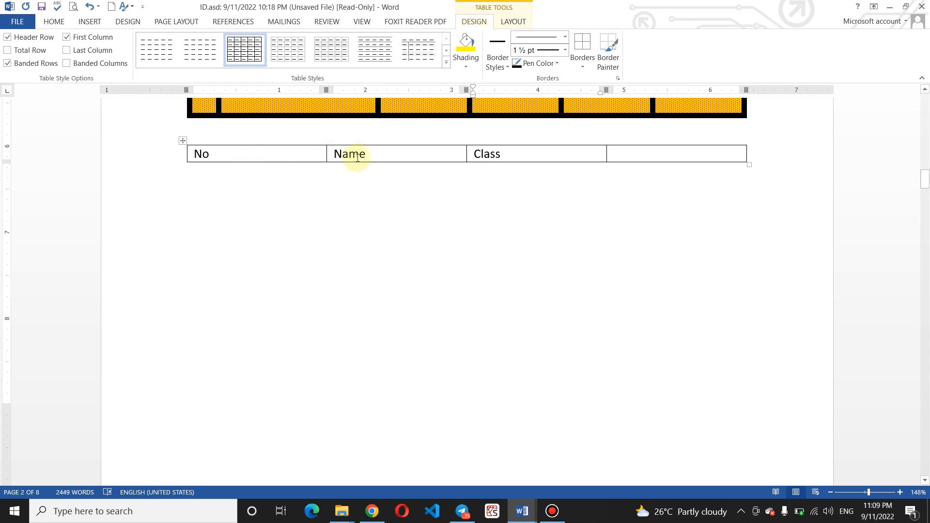
pyautogui.click(642, 155)
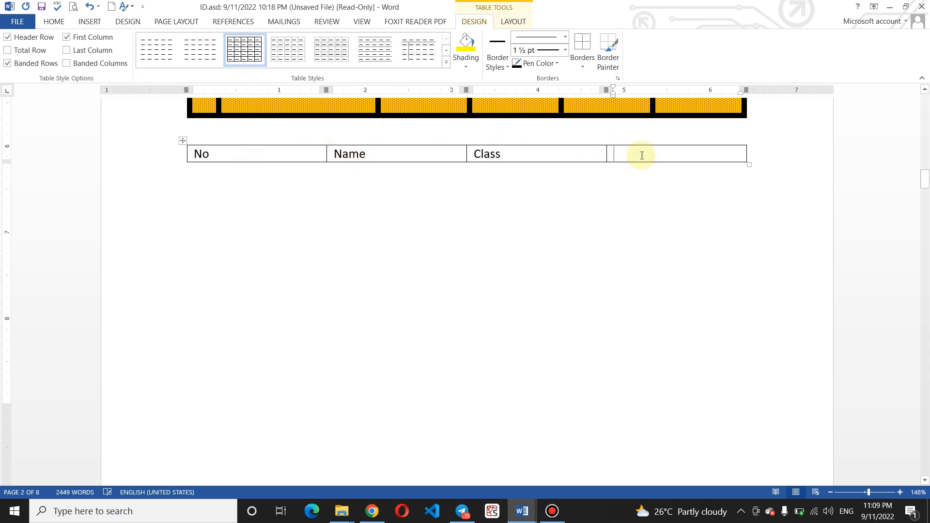
pyautogui.write('T')
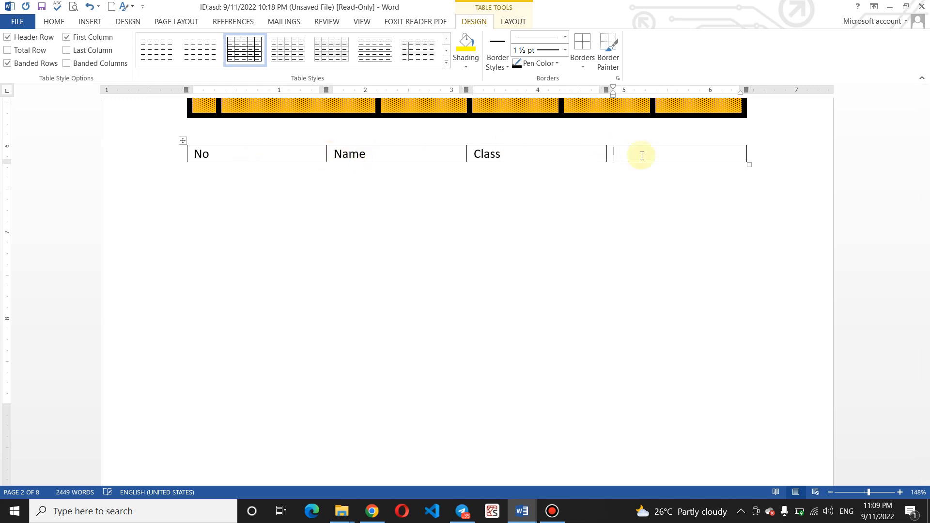
pyautogui.write('ee')
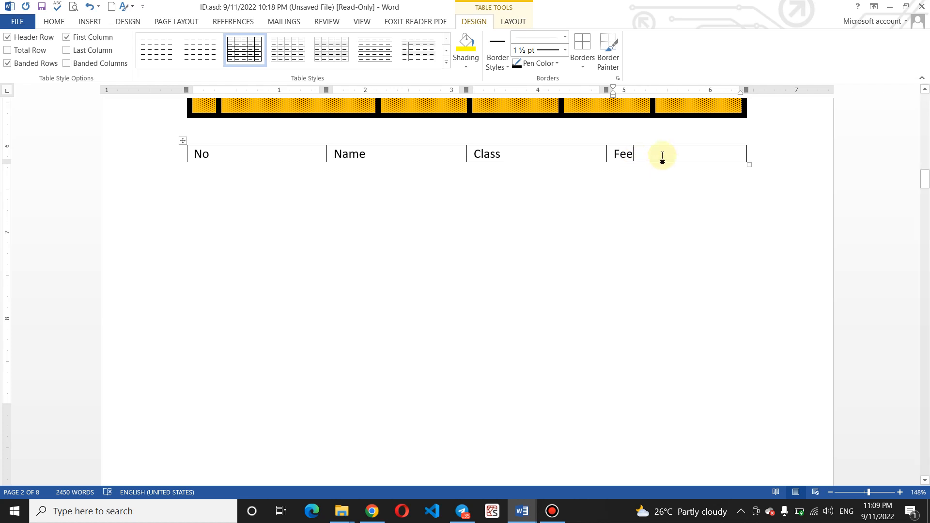
# Convert the No, Name, Class, Fee row to text separated with paragraph marks
pyautogui.moveTo(661, 154); pyautogui.dragTo(237, 150)
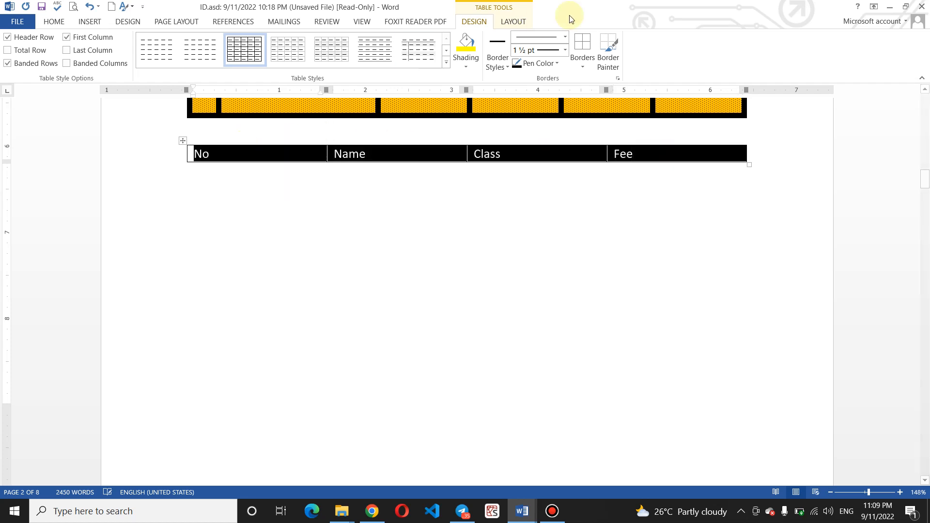
pyautogui.click(525, 21)
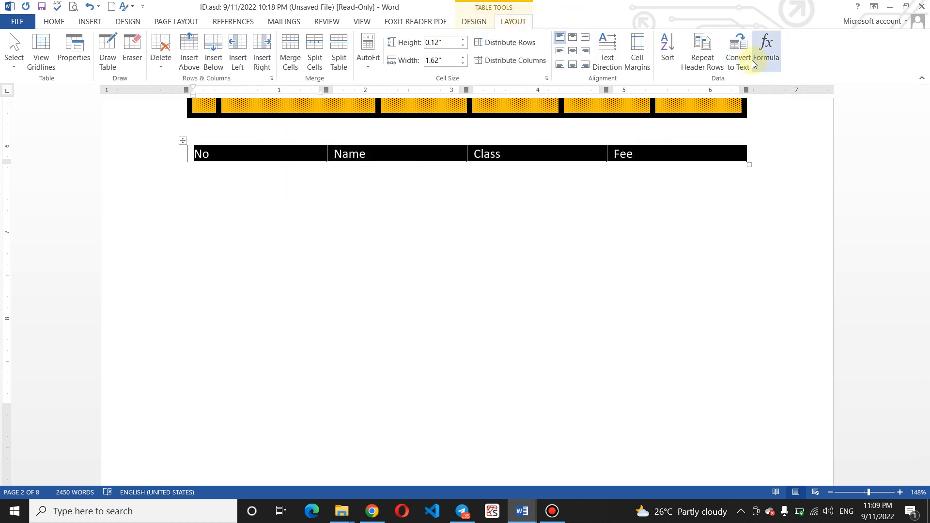
pyautogui.click(732, 64)
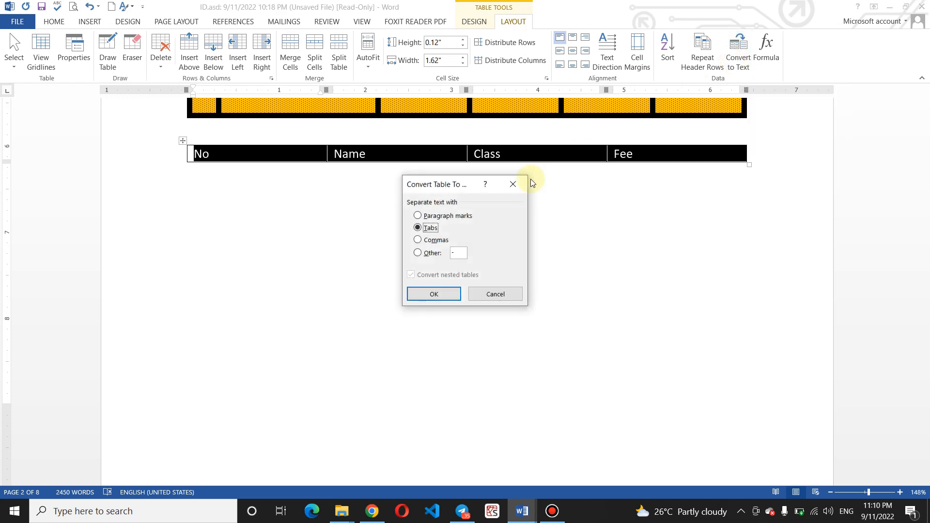
pyautogui.click(417, 217)
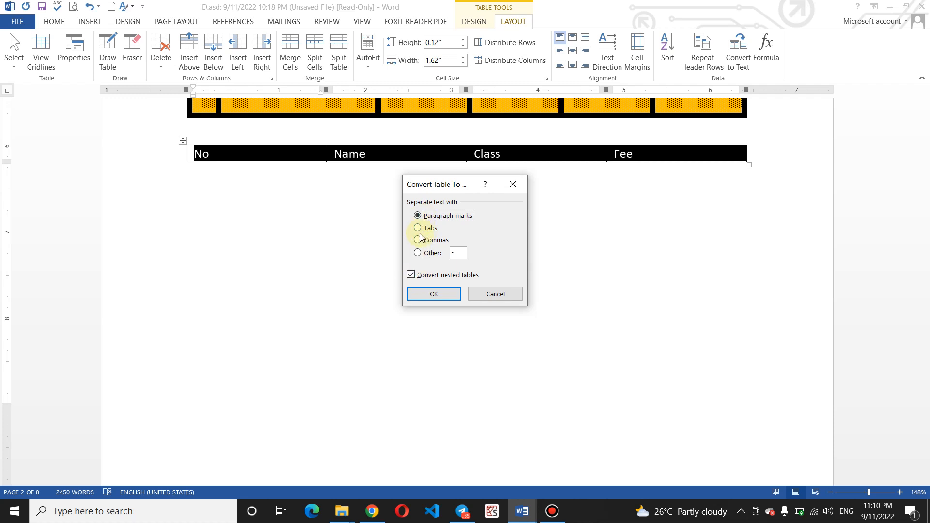
pyautogui.click(449, 296)
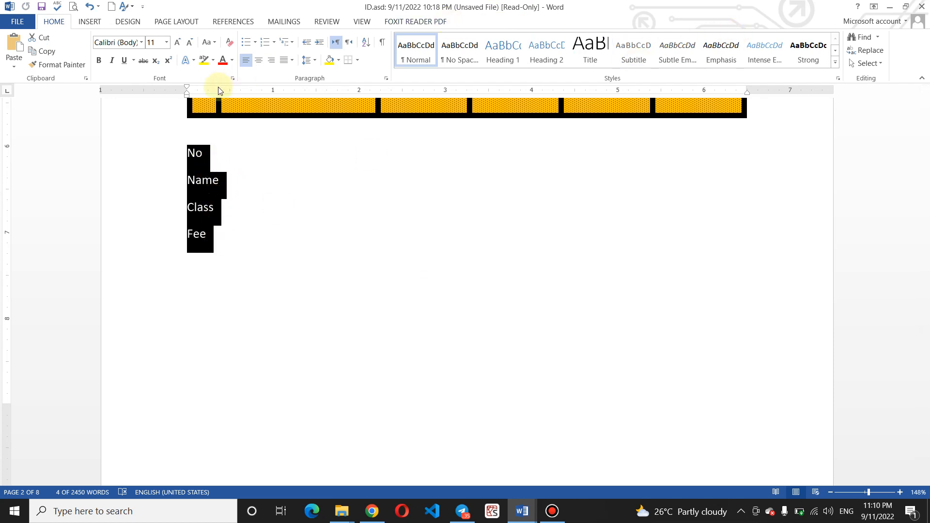
pyautogui.click(92, 19)
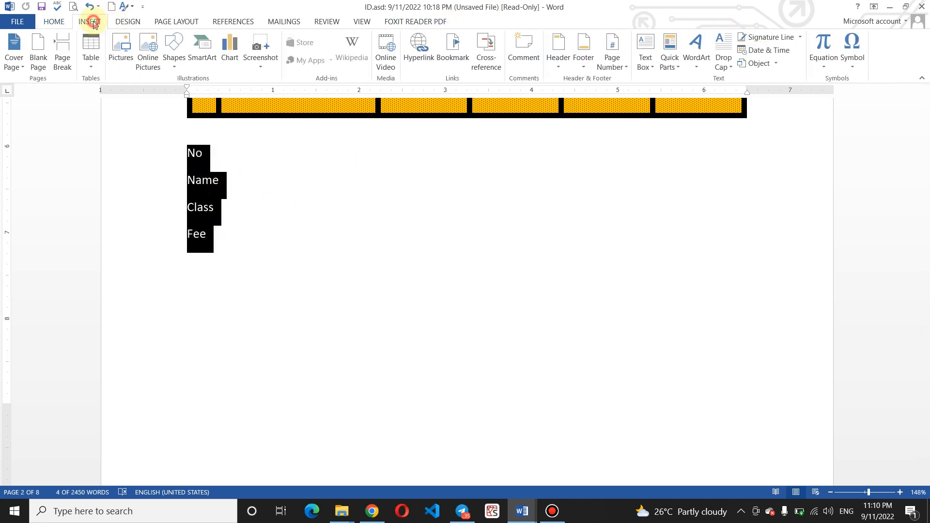
pyautogui.click(95, 66)
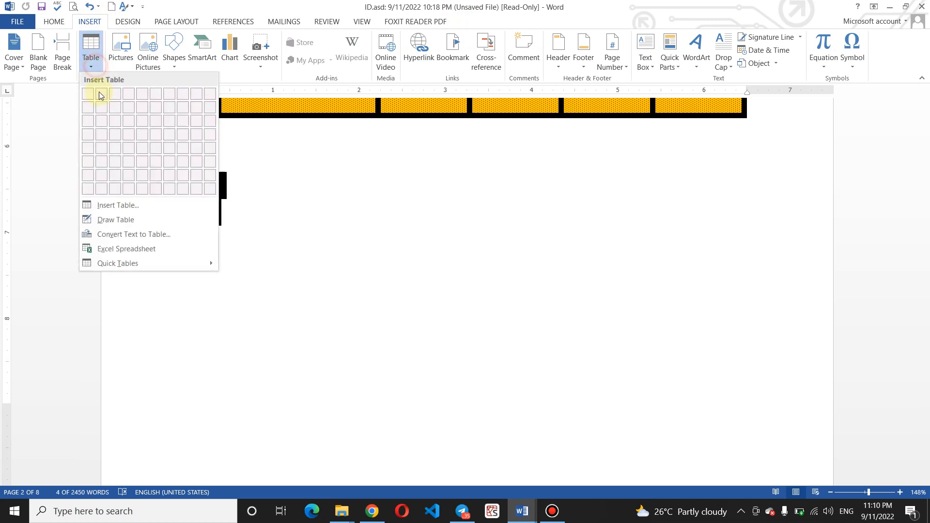
pyautogui.click(121, 234)
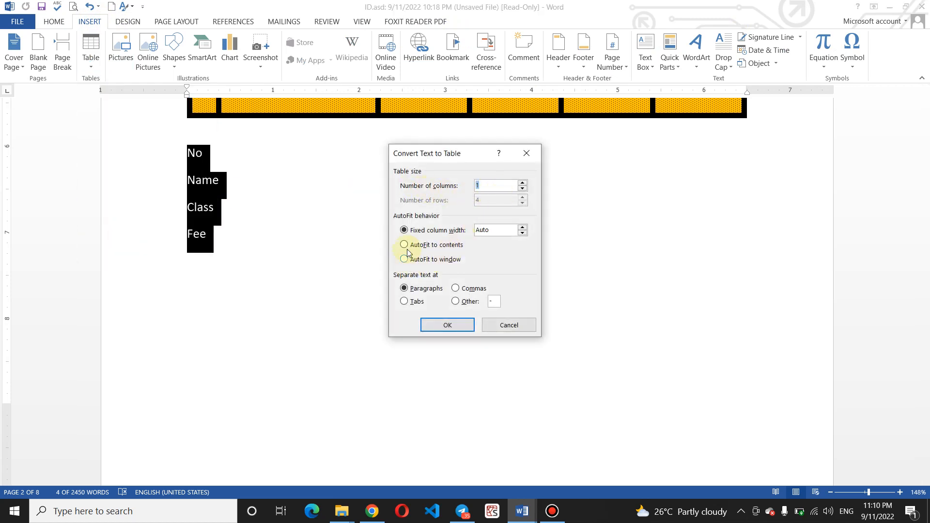
pyautogui.click(526, 153)
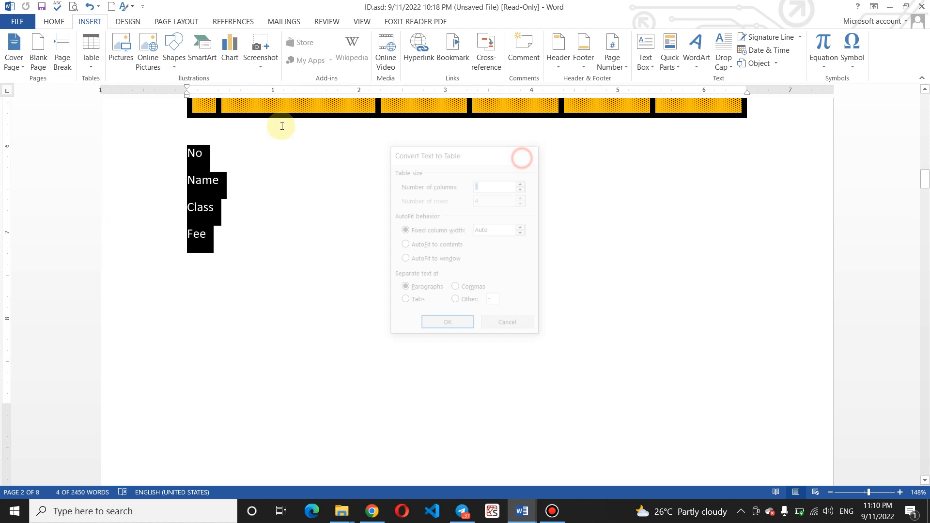
# Convert the four selected lines to a one-column table separated at paragraphs with fixed column width, and check each row
pyautogui.click(97, 67)
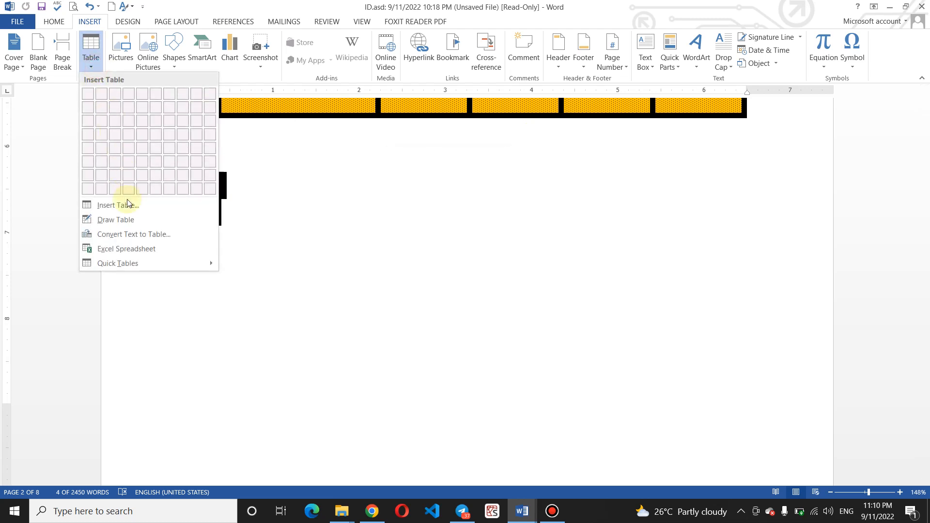
pyautogui.click(132, 235)
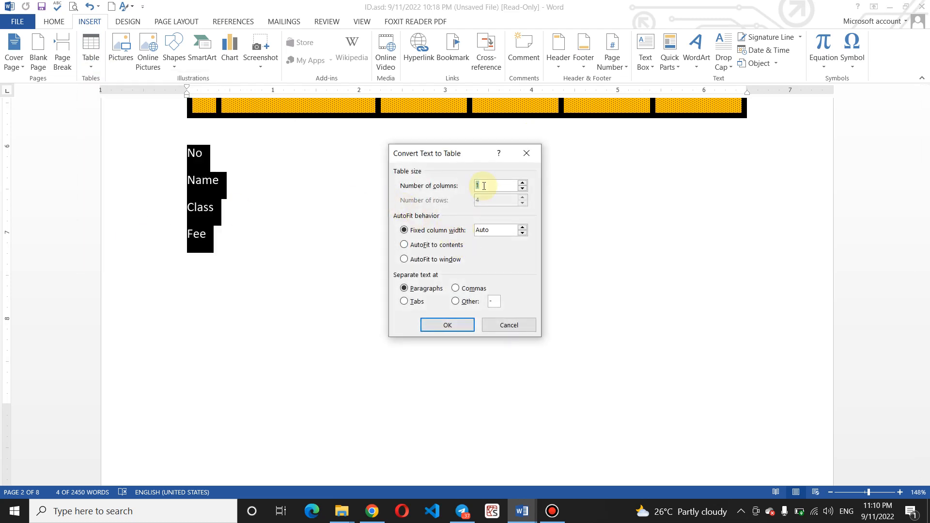
pyautogui.click(460, 322)
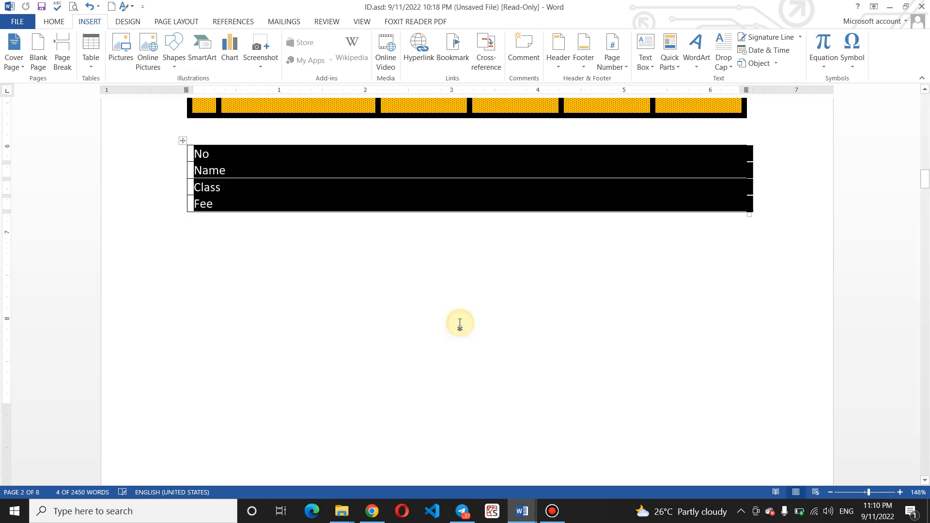
pyautogui.click(318, 170)
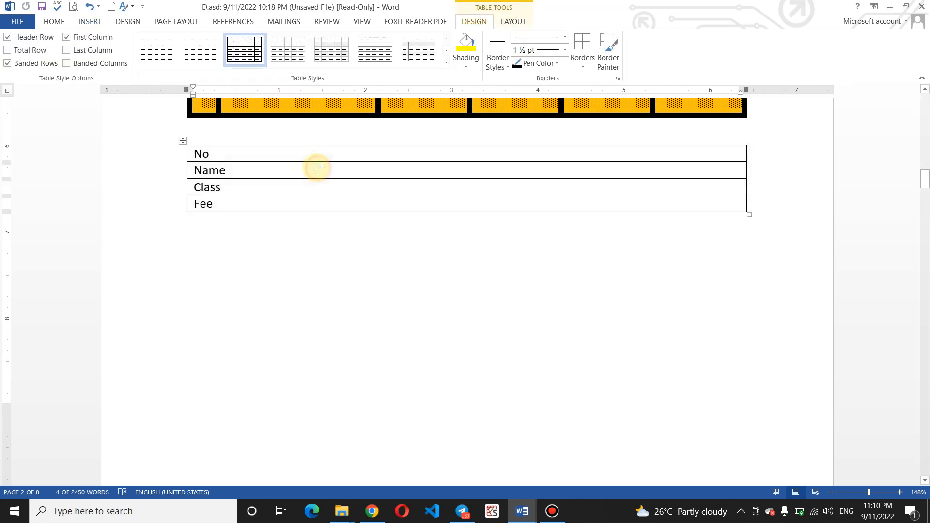
pyautogui.click(270, 153)
pyautogui.click(265, 188)
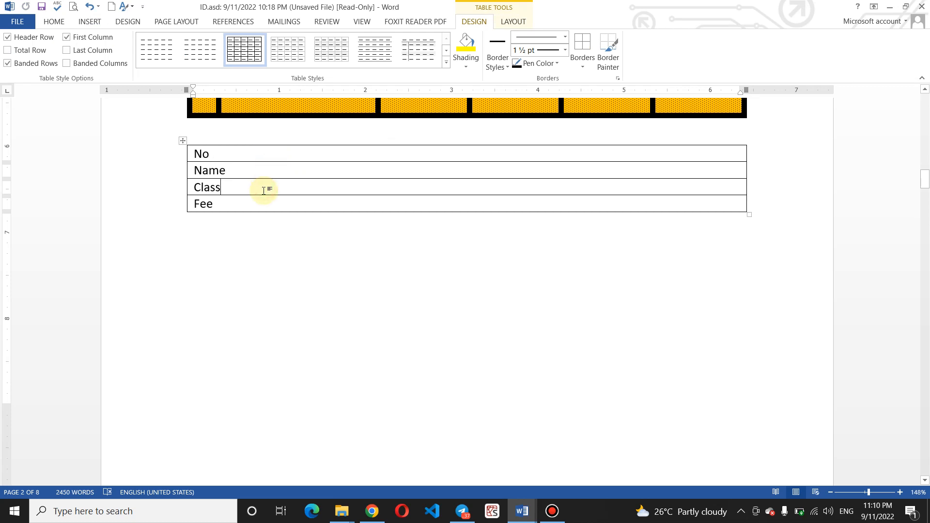
pyautogui.click(258, 202)
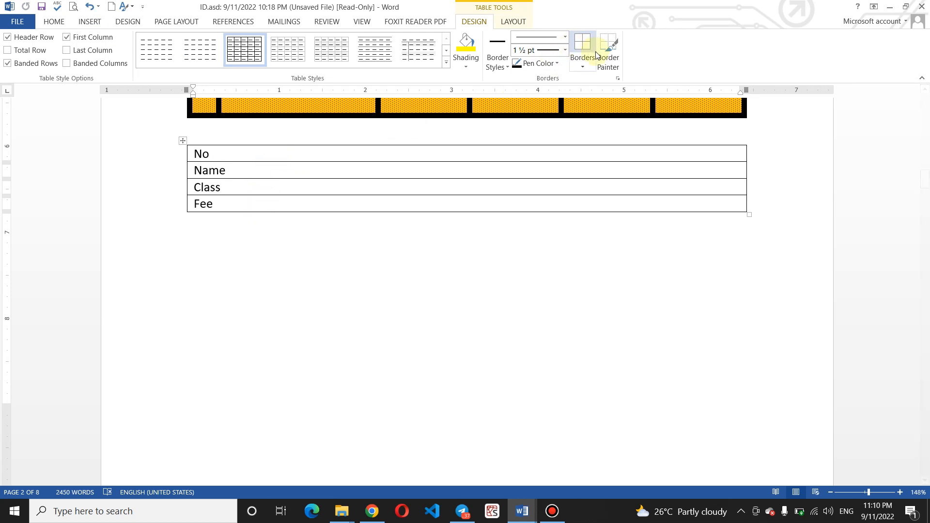
# Undo the text-to-table conversion and the earlier table-to-text conversion
pyautogui.click(95, 6)
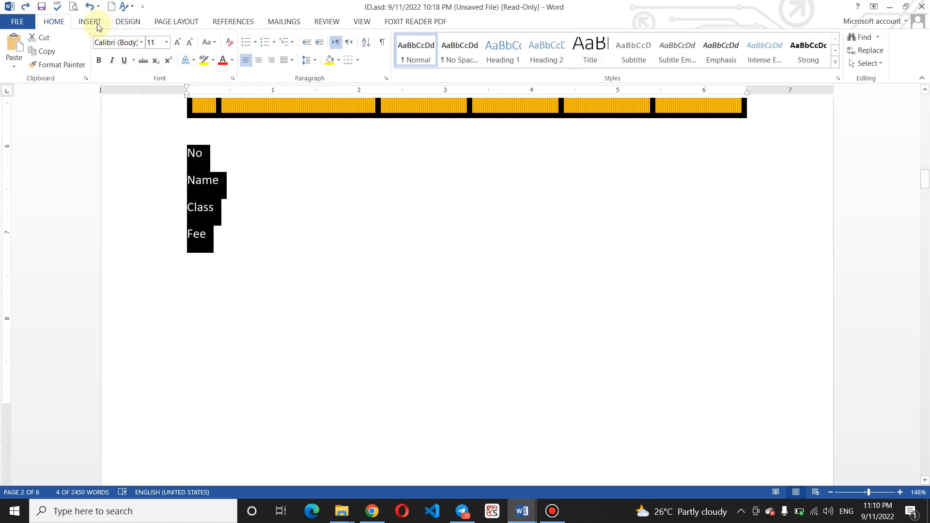
pyautogui.click(88, 2)
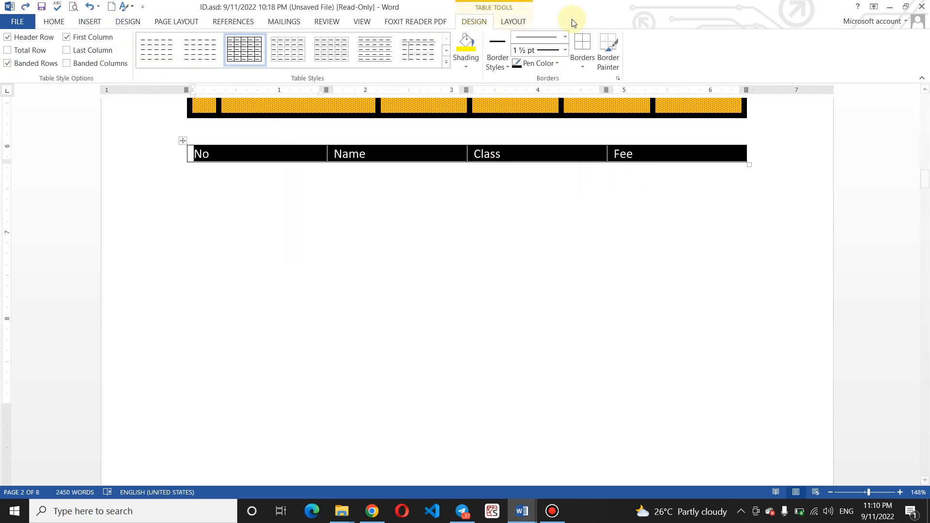
# Examine the separator options for converting the No, Name, Class, Fee row to text, including Commas and Other
pyautogui.click(515, 24)
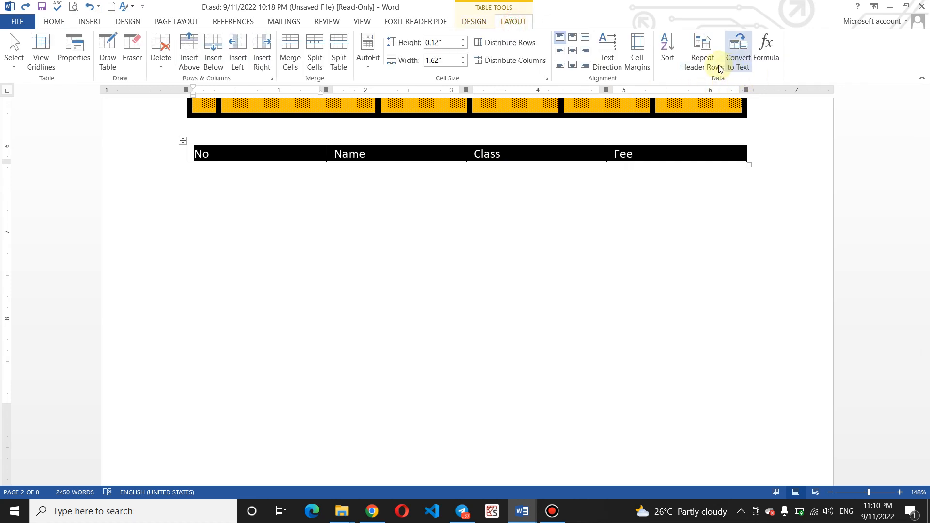
pyautogui.click(741, 63)
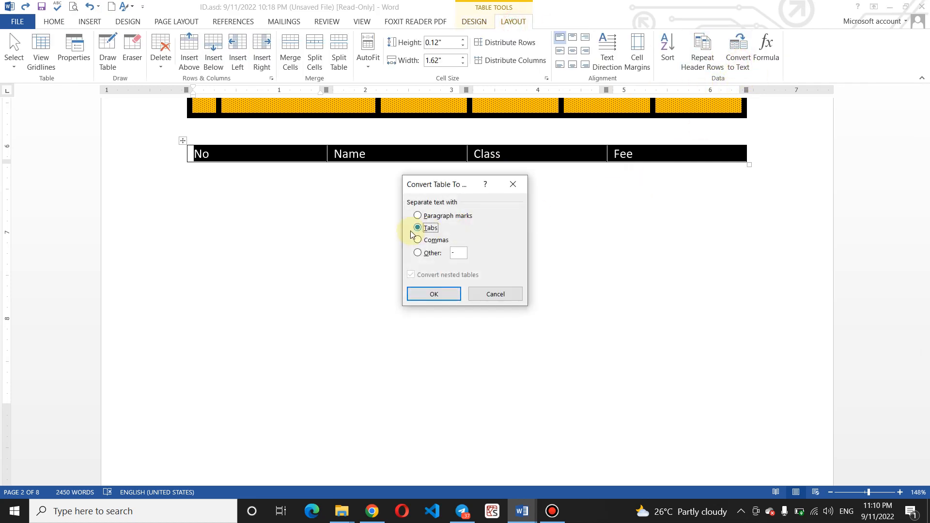
pyautogui.click(420, 240)
pyautogui.click(419, 252)
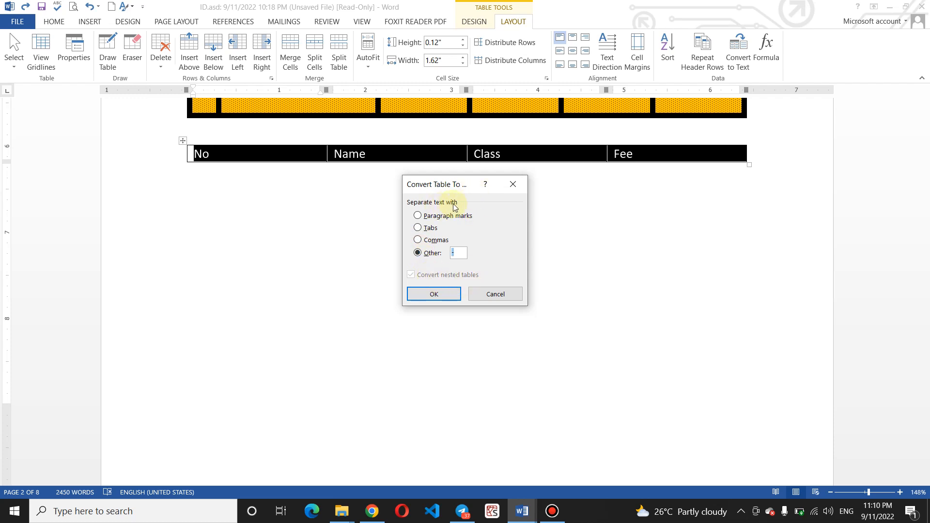
pyautogui.click(512, 184)
pyautogui.click(572, 162)
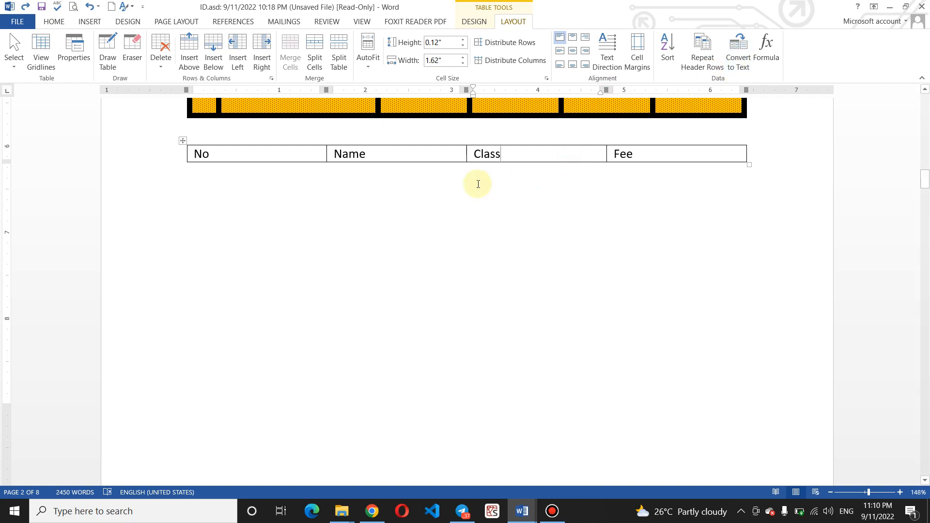
# Insert a =SUM(ABOVE) formula in the last cell of the Marks column in the orange table
pyautogui.moveTo(925, 182); pyautogui.dragTo(925, 100)
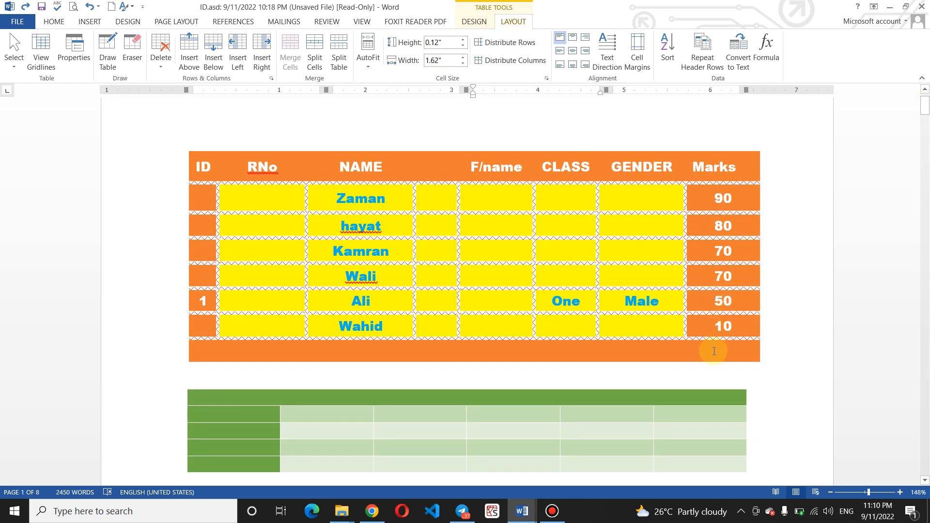
pyautogui.click(714, 351)
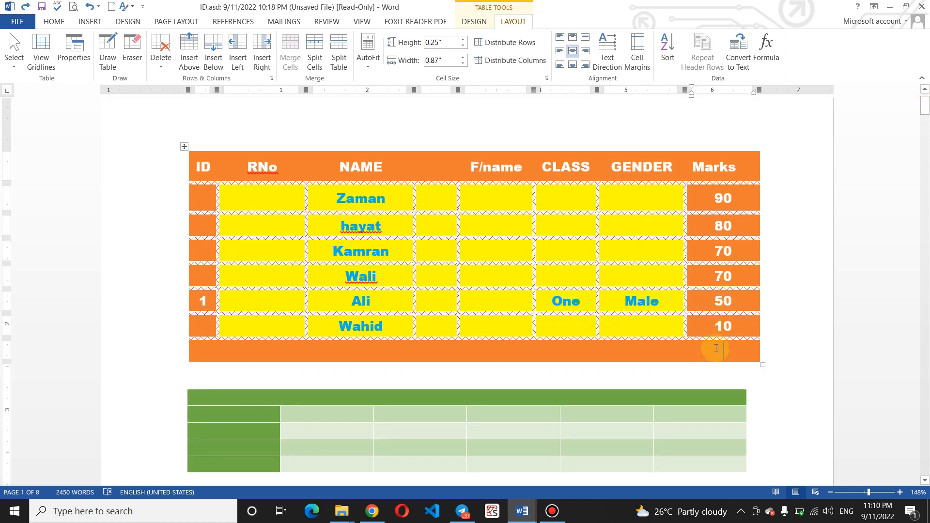
pyautogui.click(758, 55)
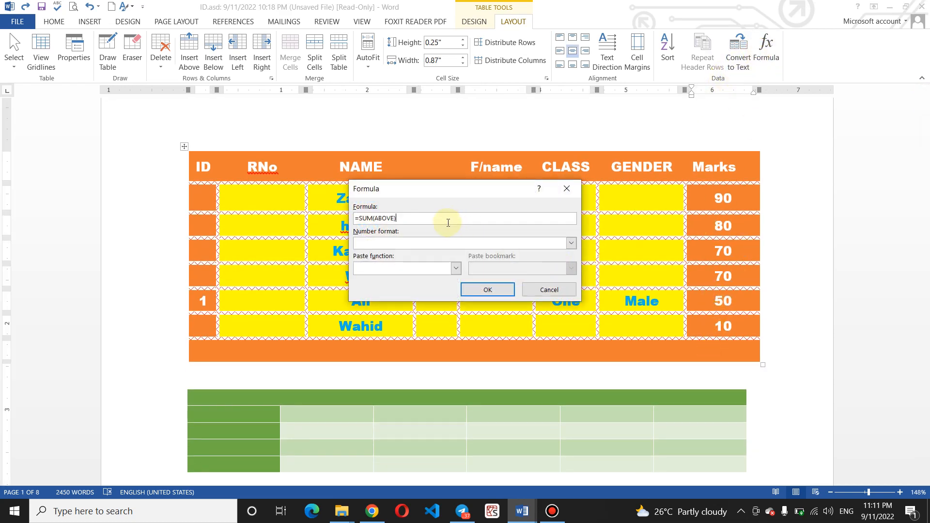
pyautogui.click(489, 290)
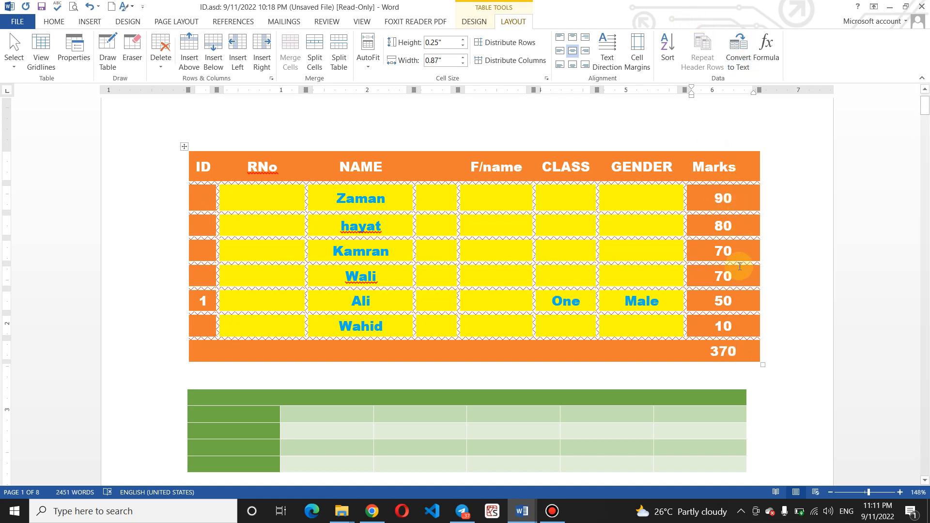
# Rename the Marks column header as FEE
pyautogui.click(743, 160)
pyautogui.press('BackSpace')
pyautogui.press('BackSpace')
pyautogui.press('BackSpace')
pyautogui.press('BackSpace')
pyautogui.press('BackSpace')
pyautogui.write('FEE')
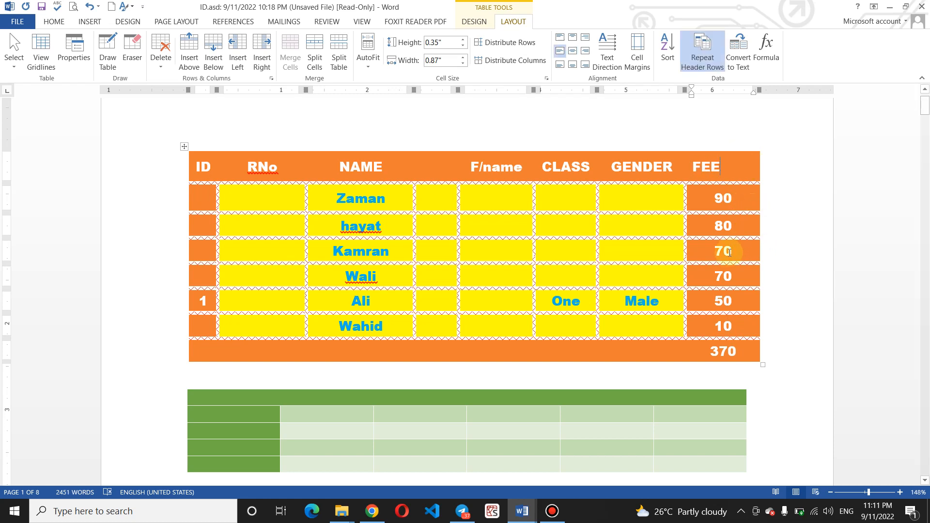
# Examine the number formats and paste functions offered for the FEE total's formula, and dismiss the formula settings without applying
pyautogui.click(739, 349)
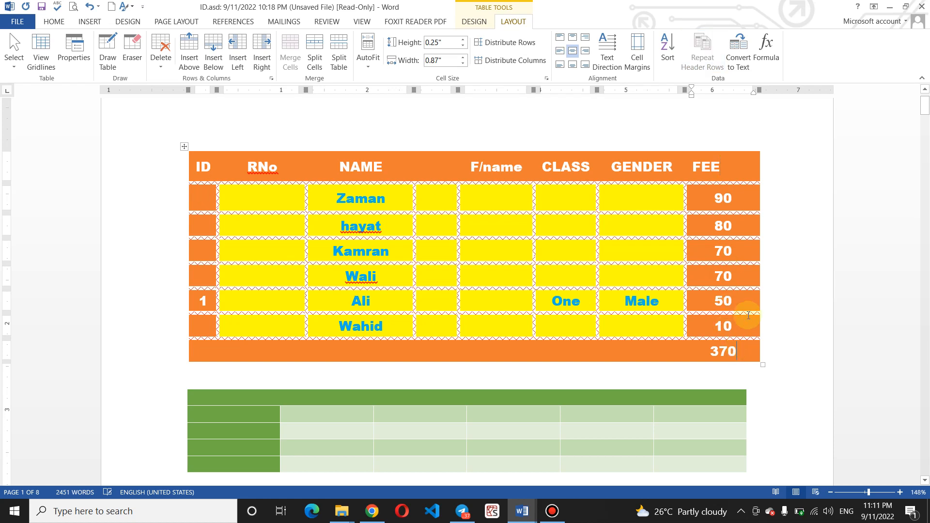
pyautogui.click(767, 48)
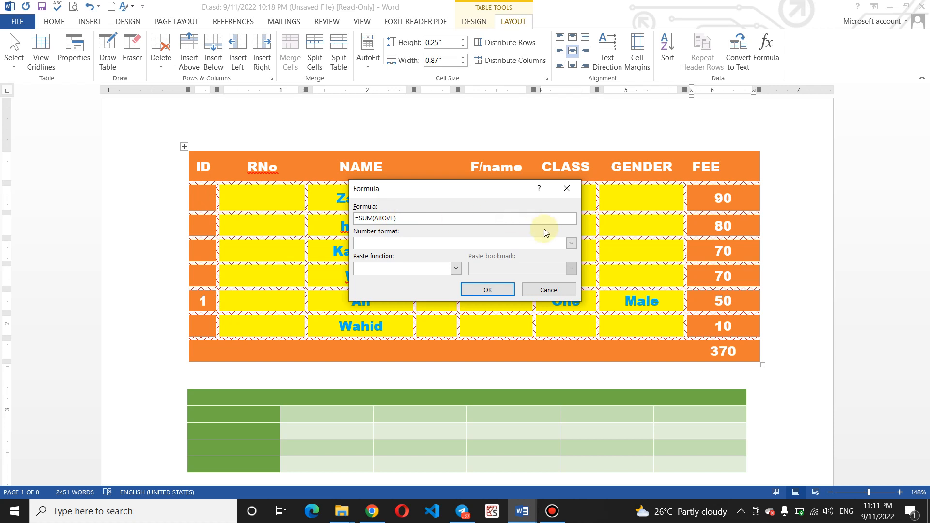
pyautogui.click(571, 243)
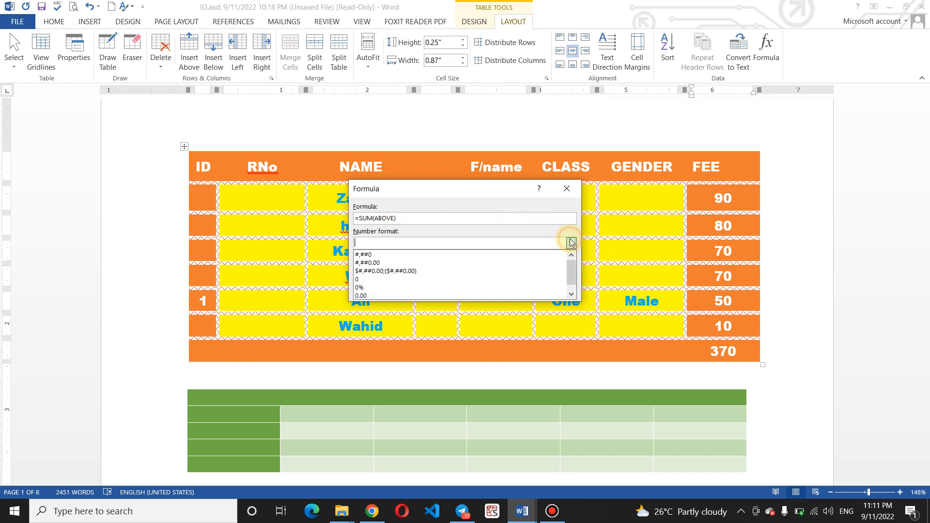
pyautogui.click(505, 234)
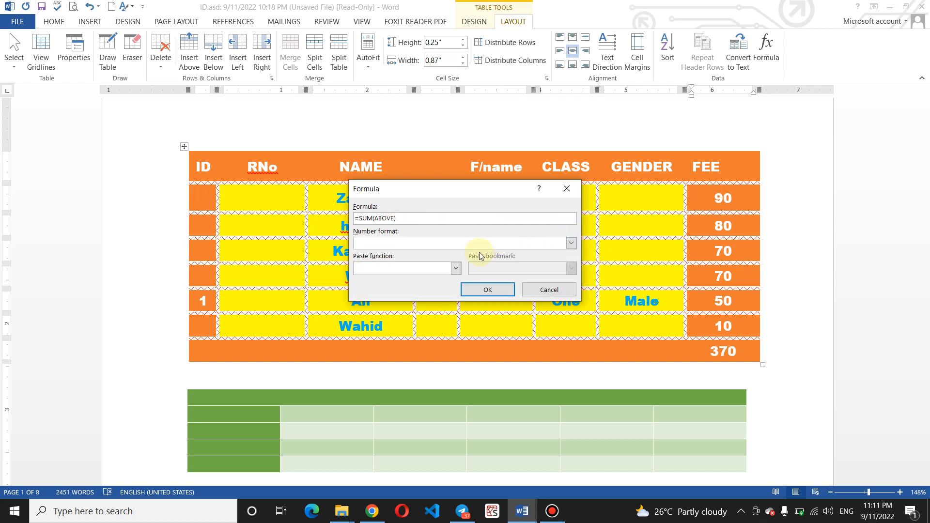
pyautogui.click(455, 269)
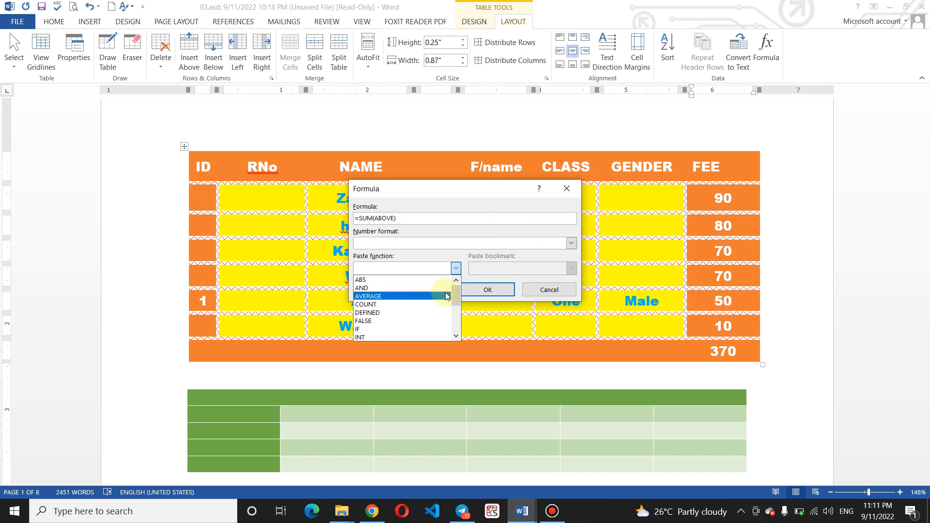
pyautogui.moveTo(455, 293); pyautogui.dragTo(456, 325)
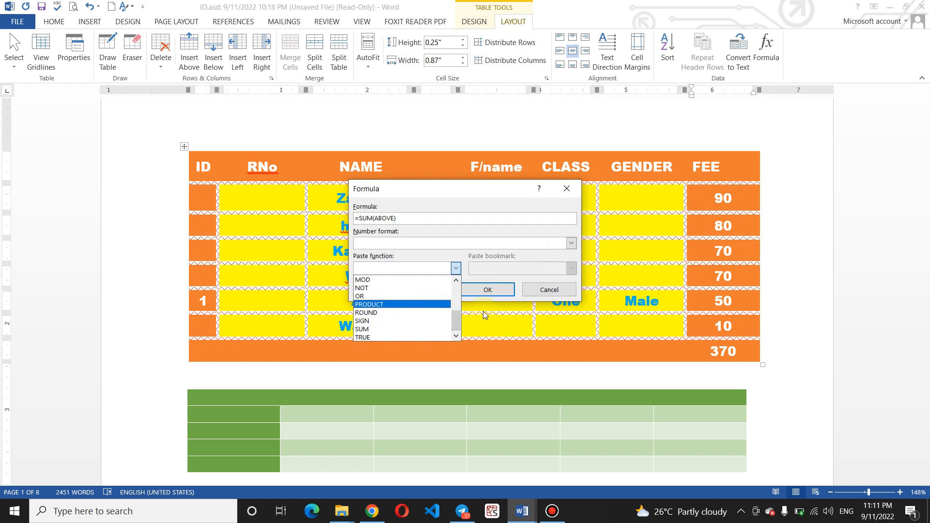
pyautogui.click(397, 268)
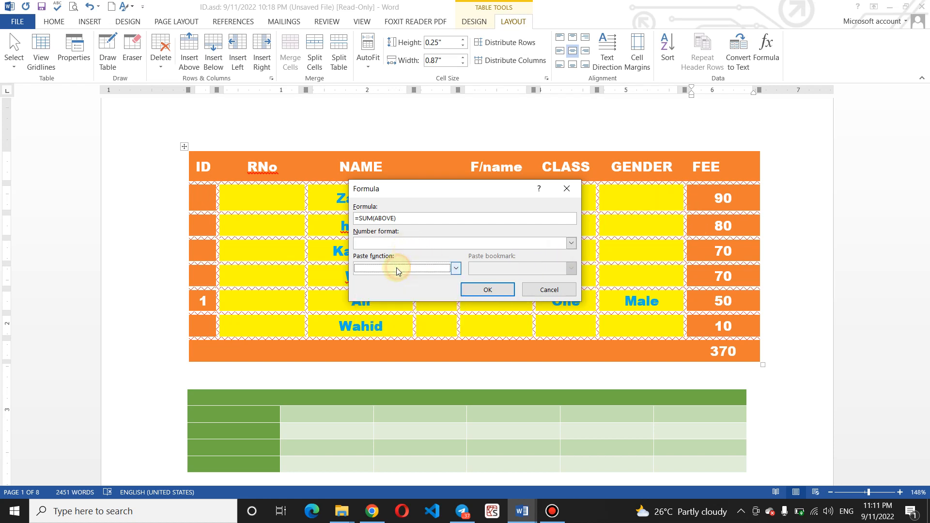
pyautogui.click(398, 268)
pyautogui.click(389, 269)
pyautogui.click(388, 267)
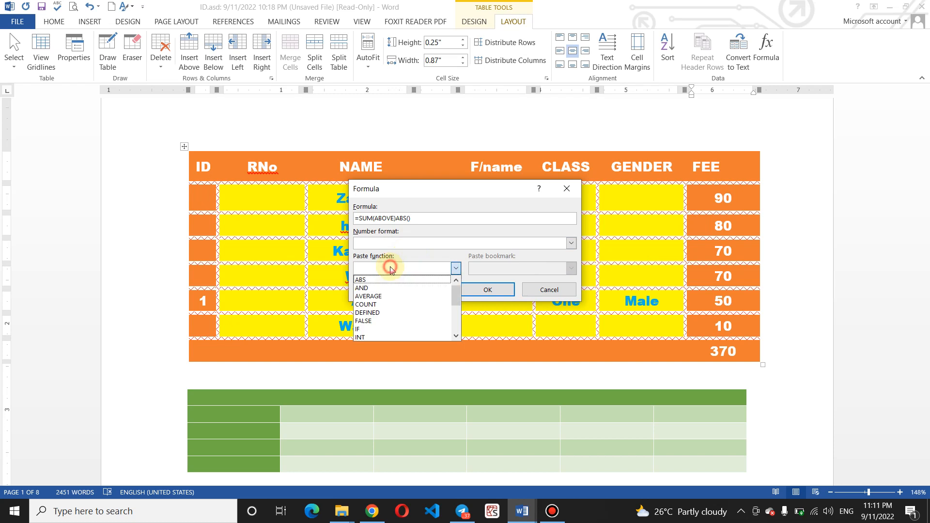
pyautogui.click(405, 242)
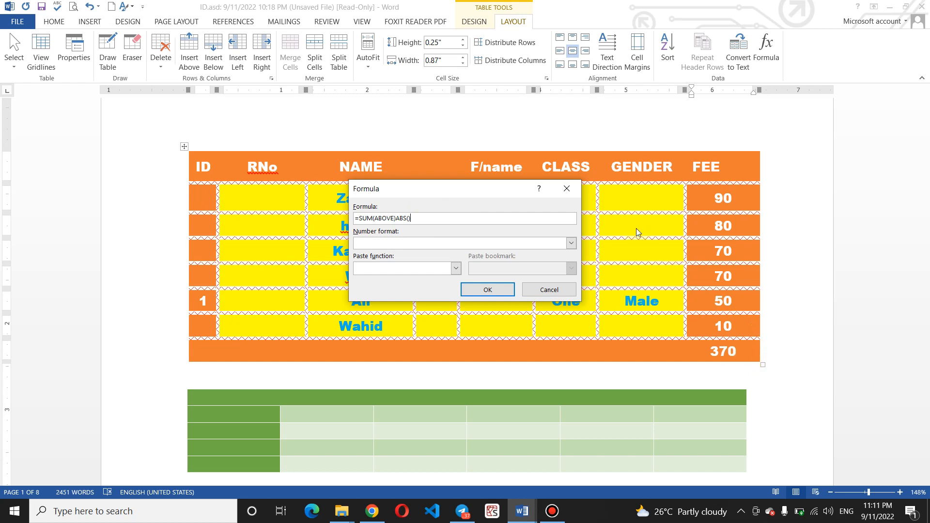
pyautogui.click(573, 188)
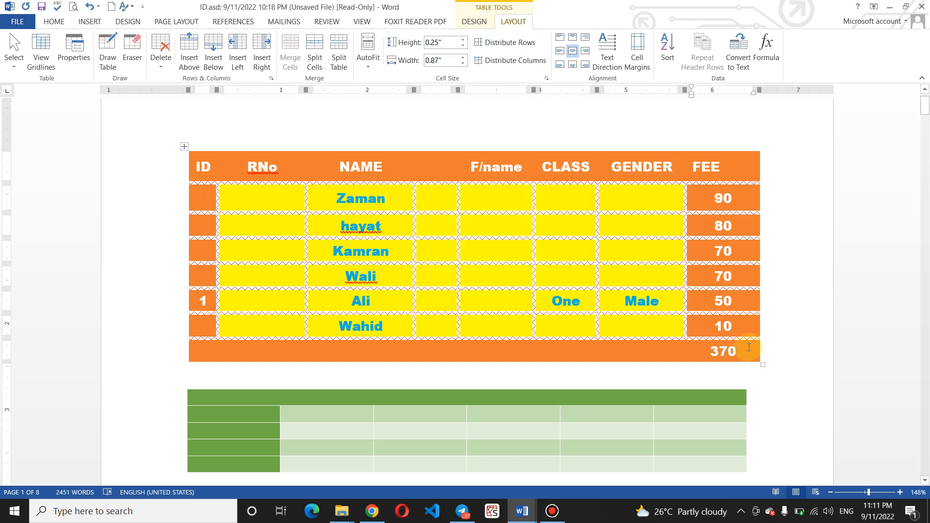
# Delete the sum from the last cell of the FEE column
pyautogui.press('BackSpace')
pyautogui.press('BackSpace')
pyautogui.press('BackSpace')
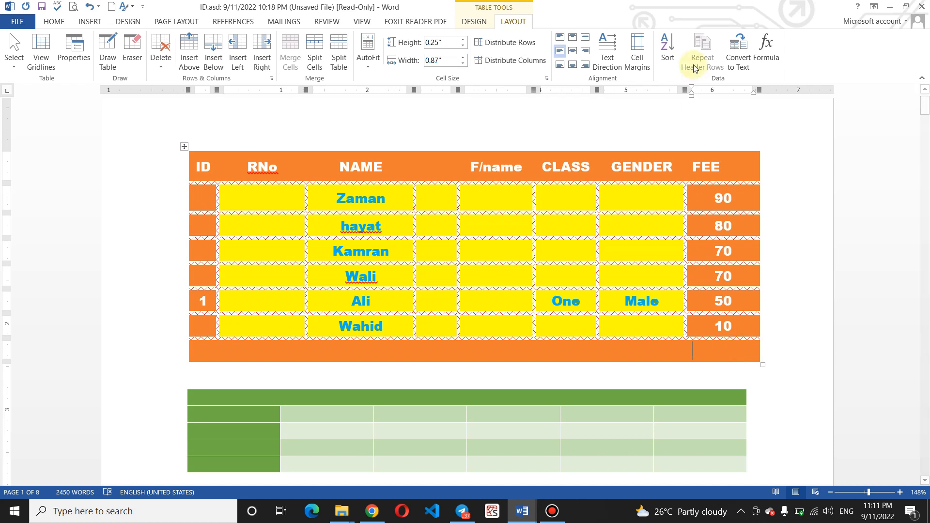
pyautogui.click(766, 49)
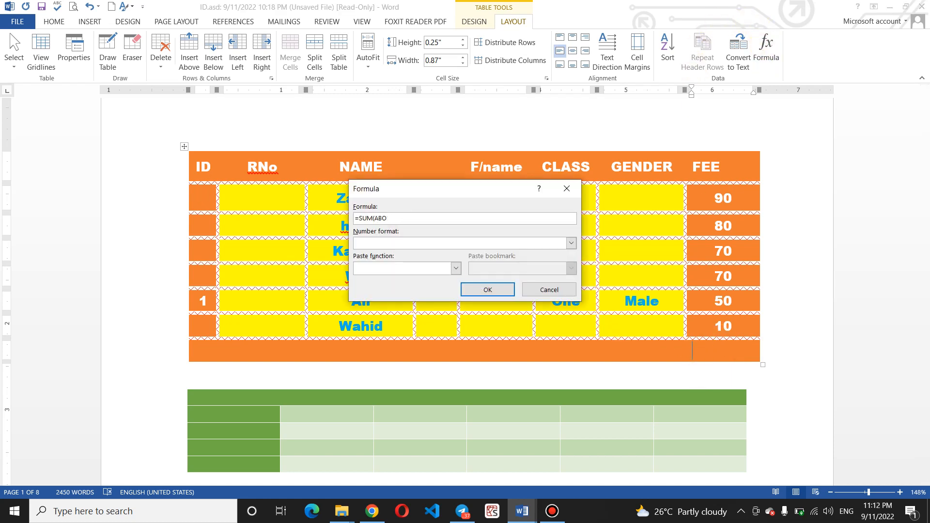
pyautogui.press('BackSpace')
pyautogui.press('BackSpace')
pyautogui.press('BackSpace')
pyautogui.press('BackSpace')
pyautogui.press('BackSpace')
pyautogui.press('BackSpace')
pyautogui.press('BackSpace')
pyautogui.press('BackSpace')
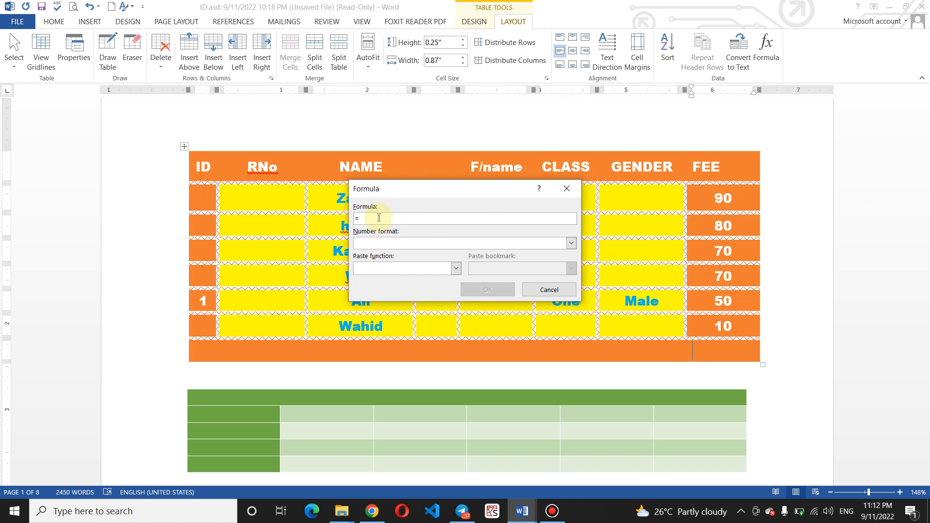
pyautogui.click(573, 193)
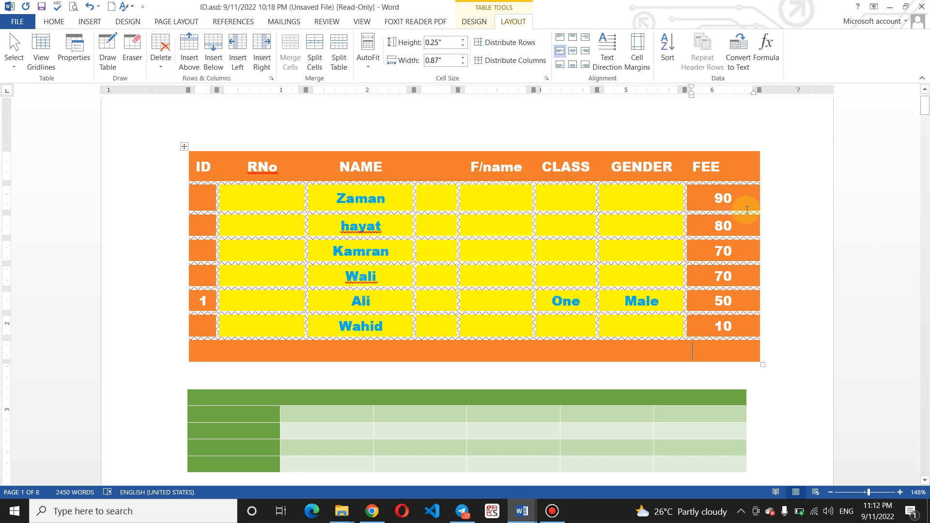
# Try entering = in the last FEE cell and selecting the fee values above it, and remove the sign
pyautogui.moveTo(722, 196); pyautogui.dragTo(741, 324)
pyautogui.click(726, 353)
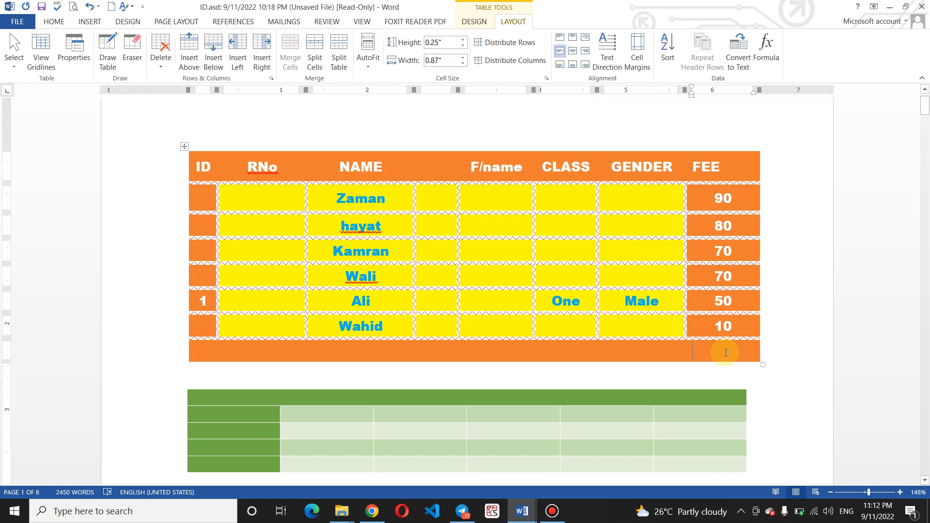
pyautogui.write('=')
pyautogui.moveTo(725, 327); pyautogui.dragTo(695, 198)
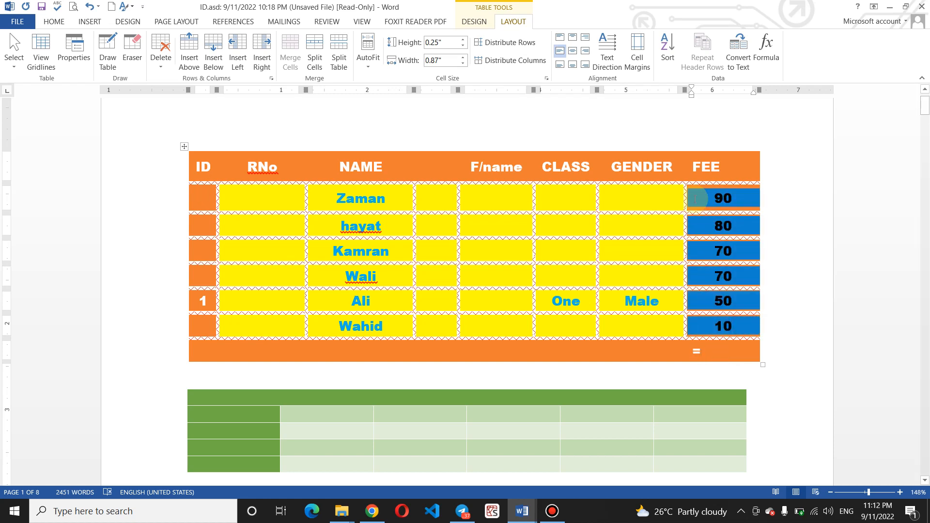
pyautogui.click(719, 352)
pyautogui.press('BackSpace')
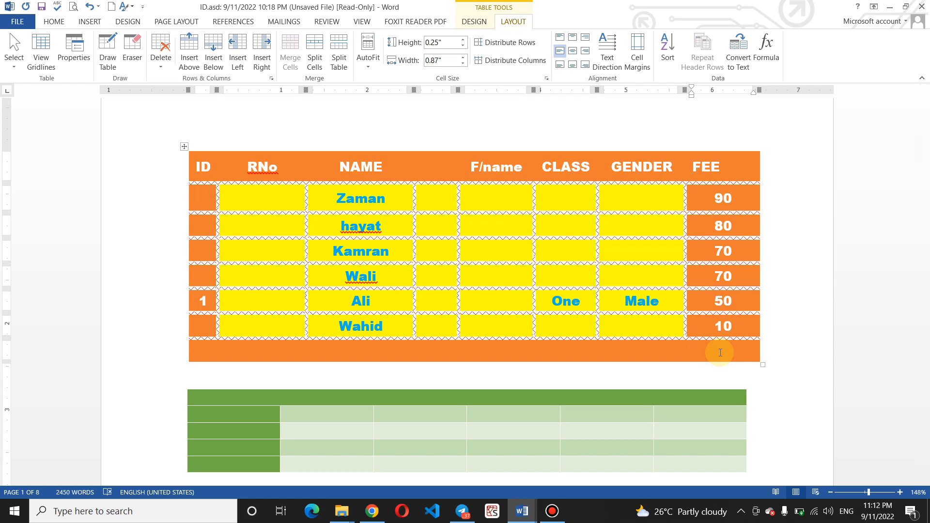
# Insert the formula =SUM(ABOVE)MAX() in the last cell of the FEE column, adding MAX from the paste functions
pyautogui.click(777, 58)
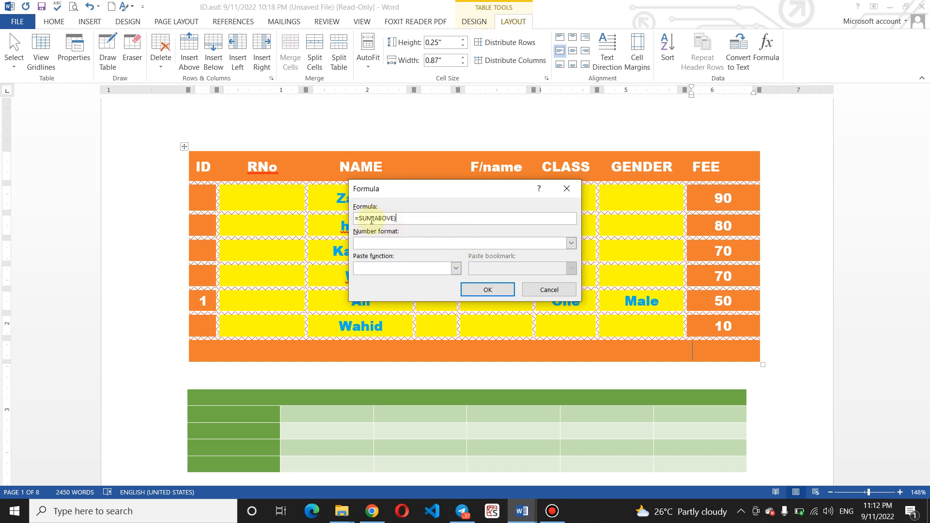
pyautogui.click(455, 269)
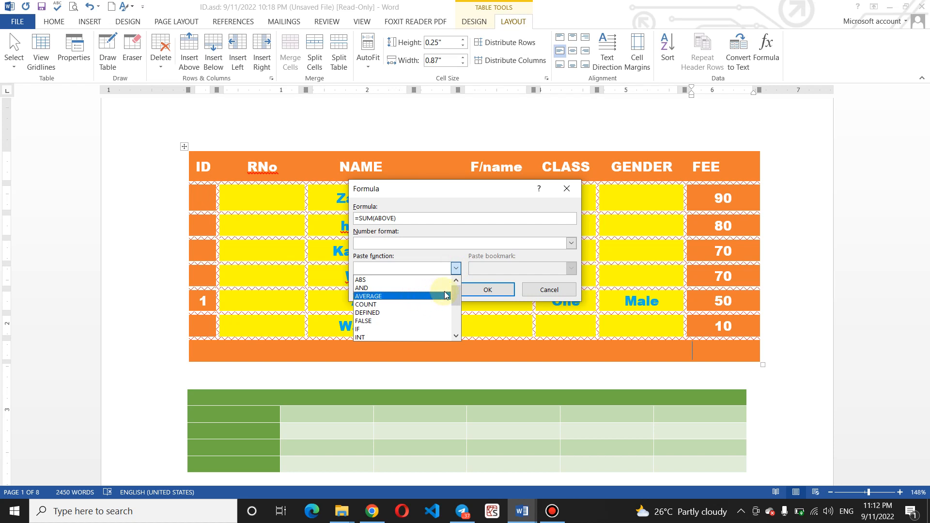
pyautogui.moveTo(450, 295); pyautogui.dragTo(456, 315)
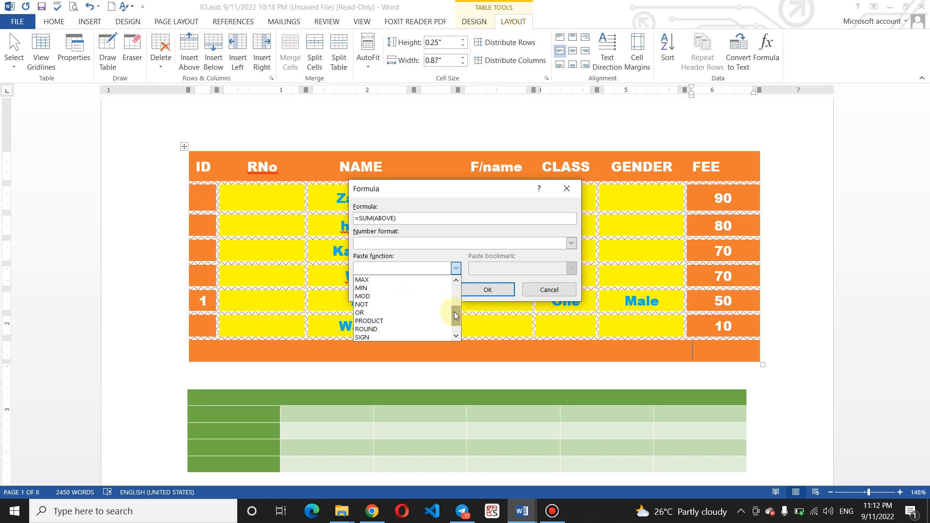
pyautogui.click(393, 280)
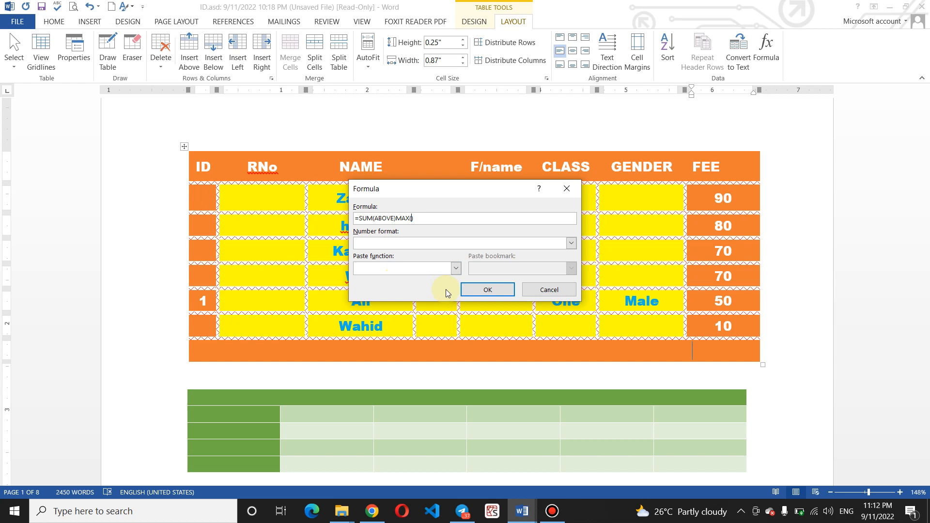
pyautogui.click(489, 291)
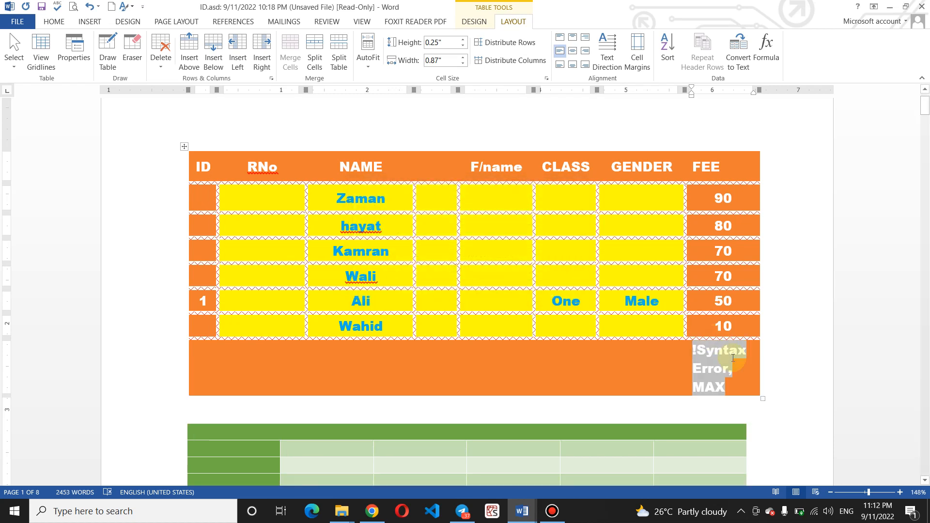
# Remove the MAX formula's result from the last FEE cell
pyautogui.click(737, 363)
pyautogui.click(729, 388)
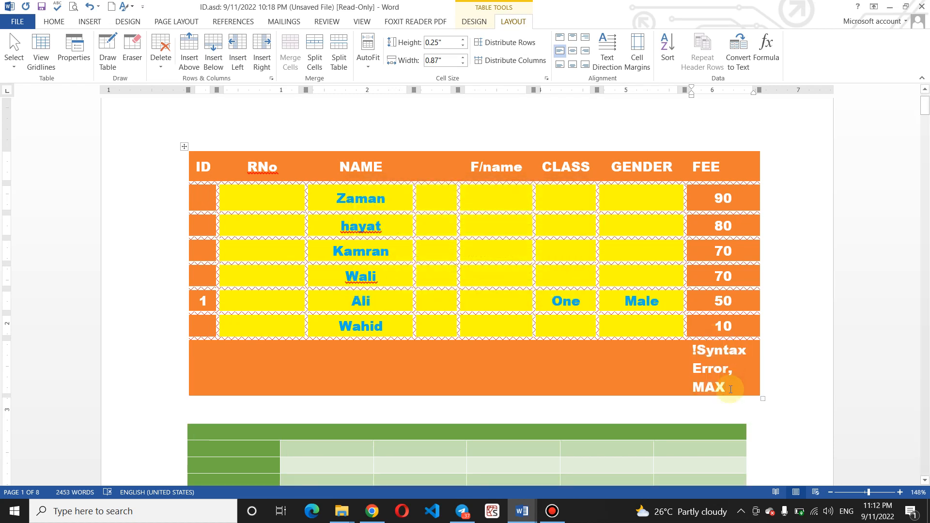
pyautogui.press('BackSpace')
pyautogui.press('BackSpace')
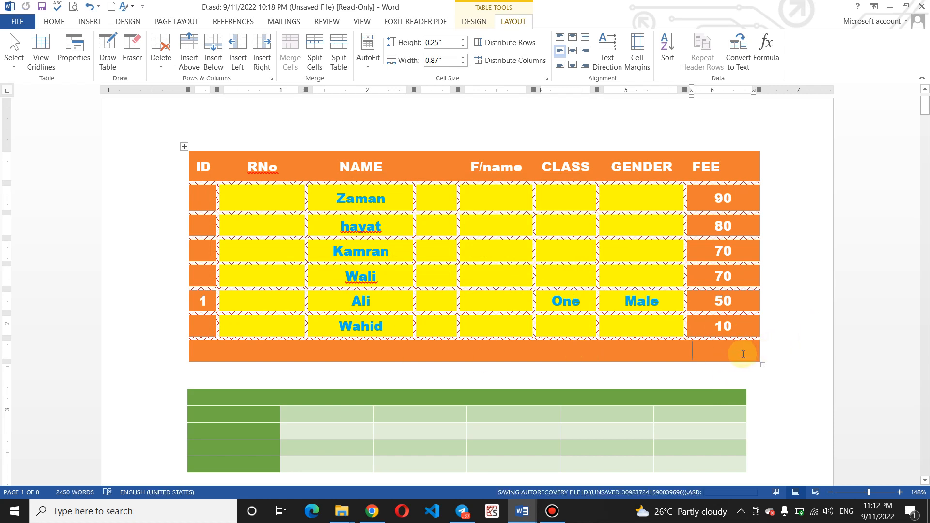
# Try the formula MAX() from the paste functions in the last FEE cell, replacing the suggested formula
pyautogui.click(766, 48)
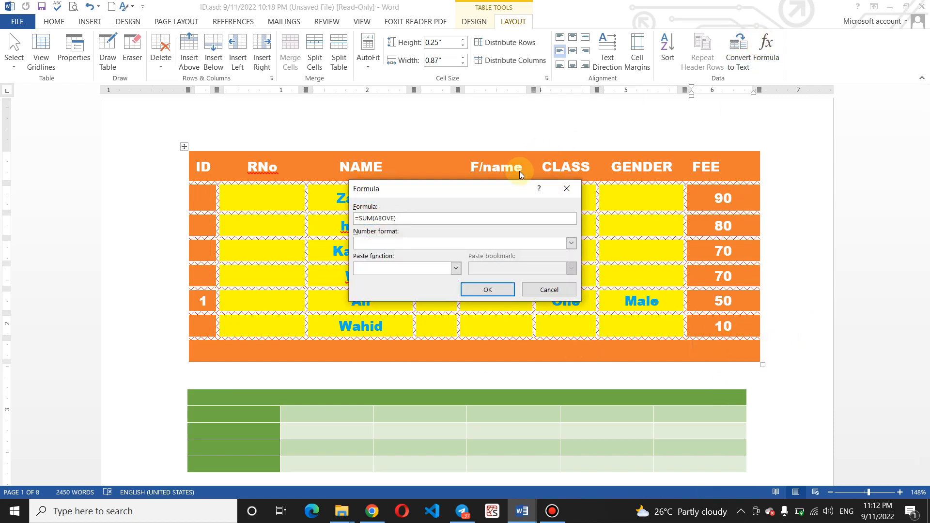
pyautogui.press('BackSpace')
pyautogui.press('BackSpace')
pyautogui.press('BackSpace')
pyautogui.press('BackSpace')
pyautogui.press('BackSpace')
pyautogui.press('BackSpace')
pyautogui.press('BackSpace')
pyautogui.press('BackSpace')
pyautogui.press('BackSpace')
pyautogui.press('BackSpace')
pyautogui.press('BackSpace')
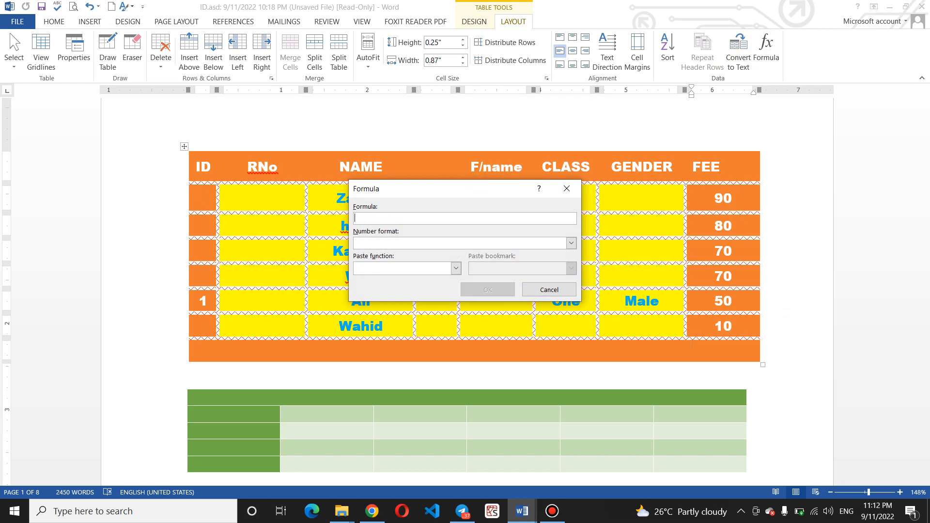
pyautogui.click(456, 268)
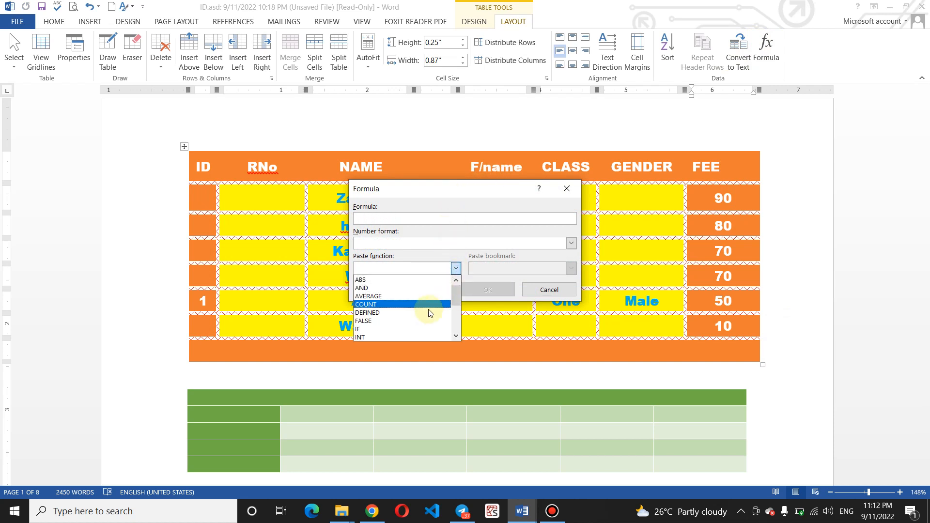
pyautogui.moveTo(452, 300); pyautogui.dragTo(455, 318)
pyautogui.click(397, 305)
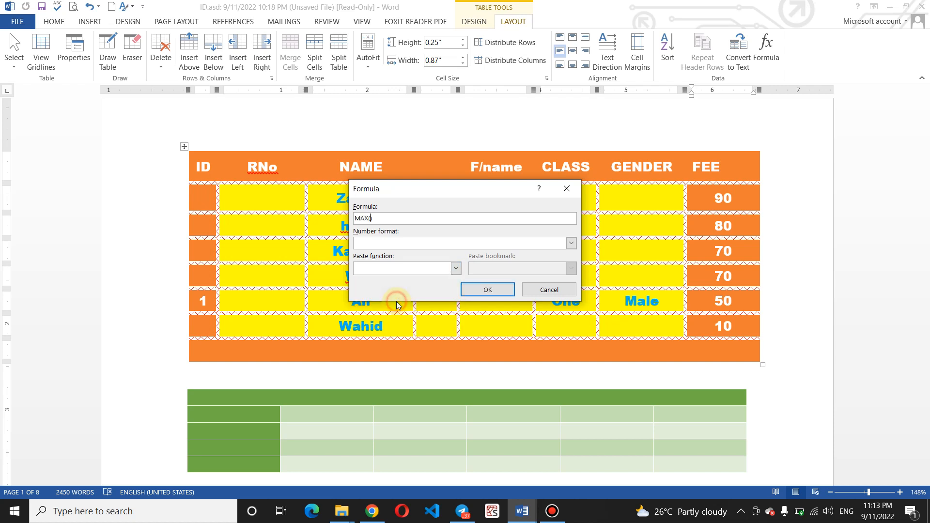
pyautogui.click(487, 290)
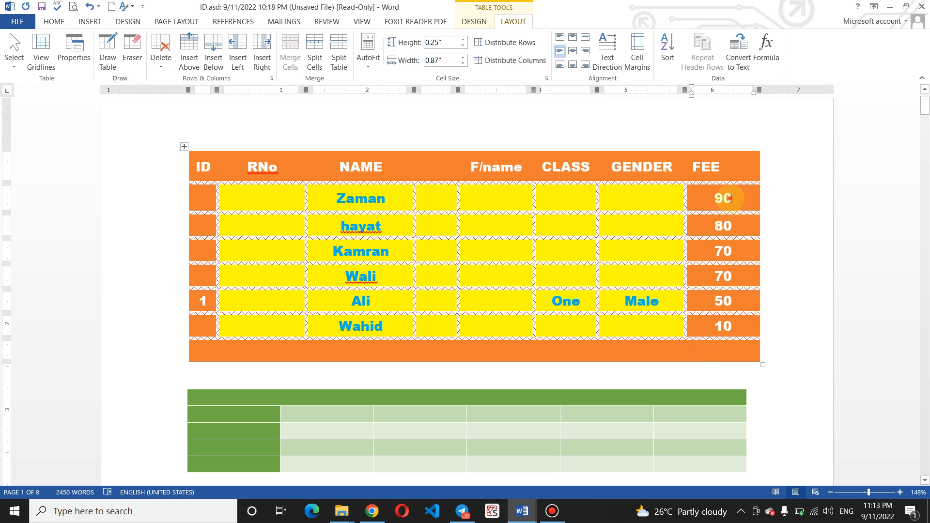
# Insert the formula =SUM(ABOVE) in the last cell of the FEE column
pyautogui.moveTo(730, 197); pyautogui.dragTo(738, 345)
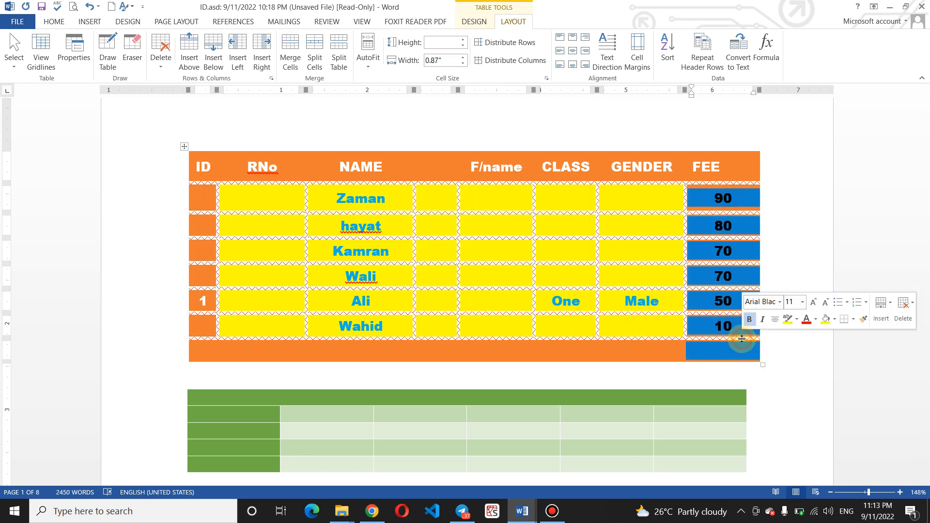
pyautogui.click(736, 346)
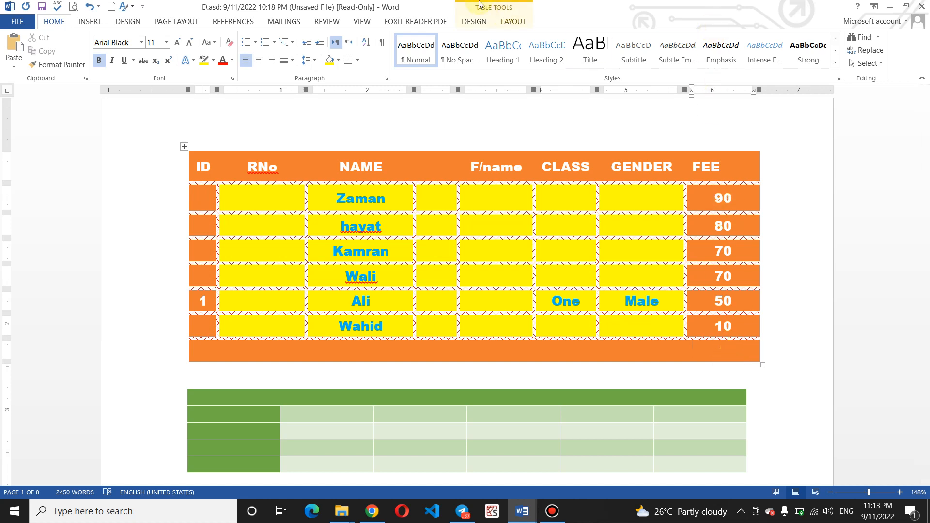
pyautogui.click(513, 22)
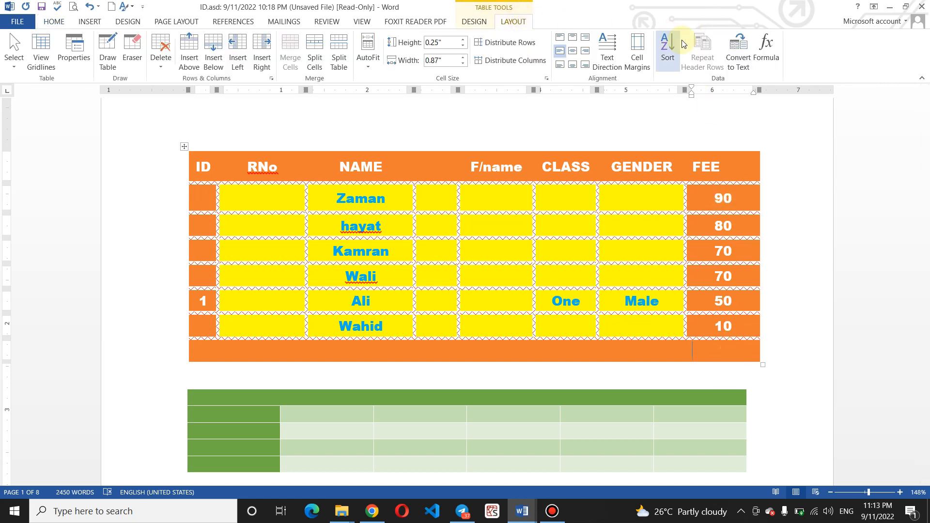
pyautogui.click(768, 53)
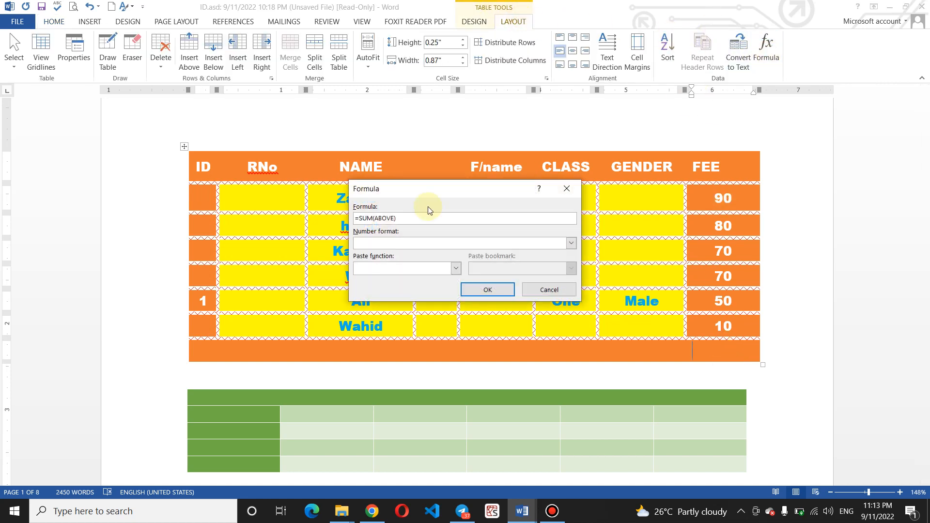
pyautogui.click(501, 290)
pyautogui.click(692, 359)
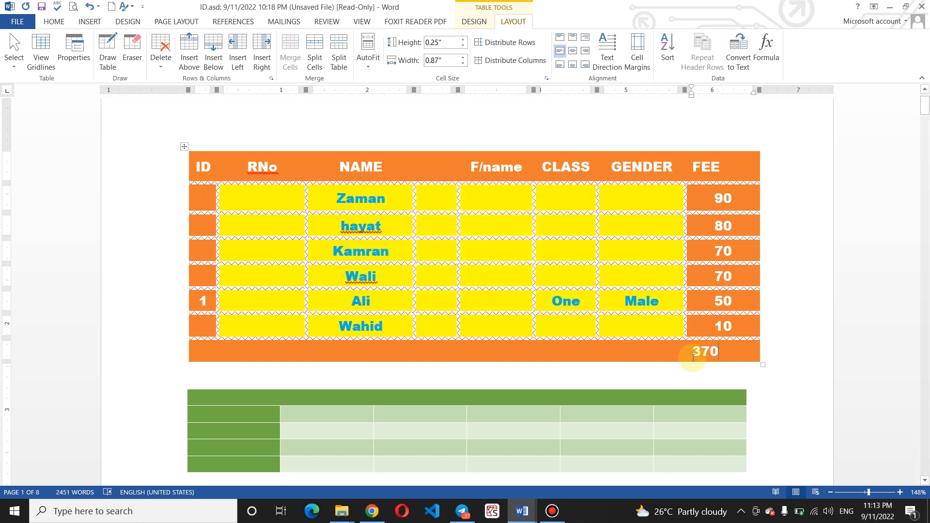
pyautogui.click(736, 357)
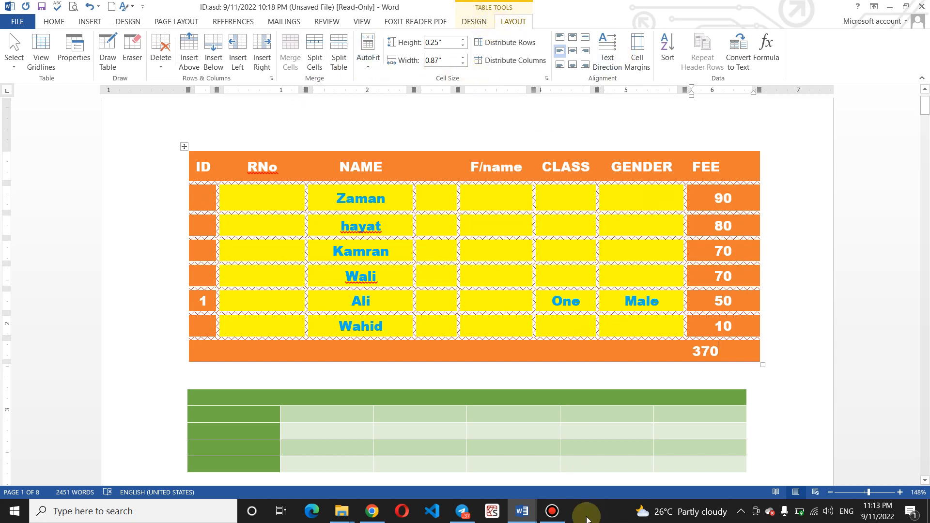
pyautogui.click(552, 513)
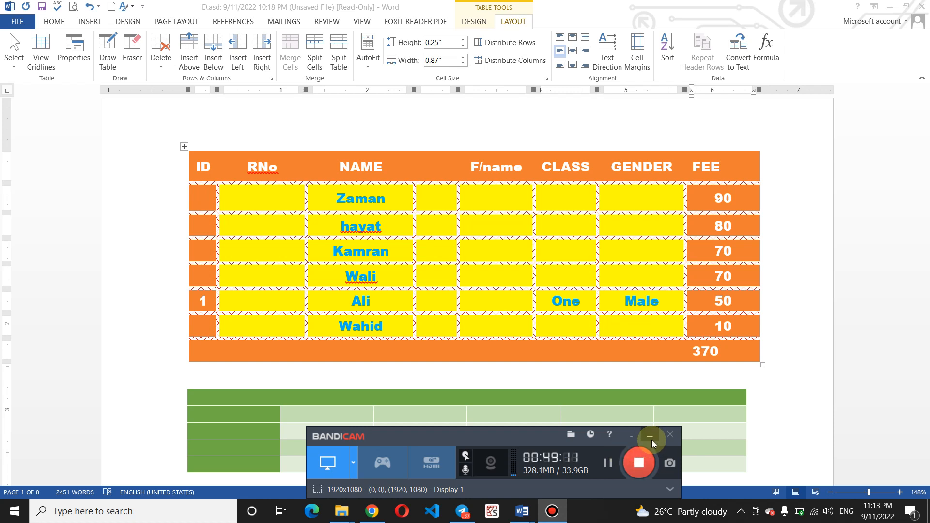
pyautogui.click(651, 440)
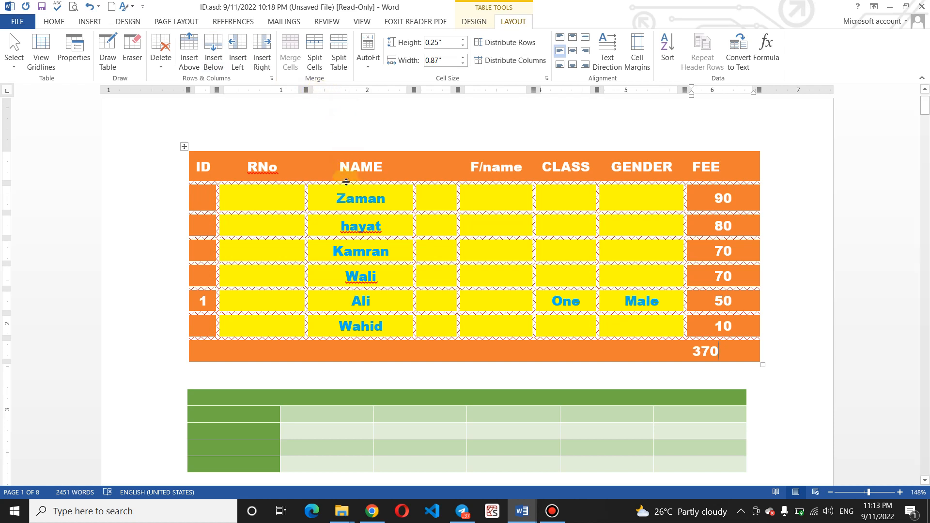
pyautogui.click(391, 275)
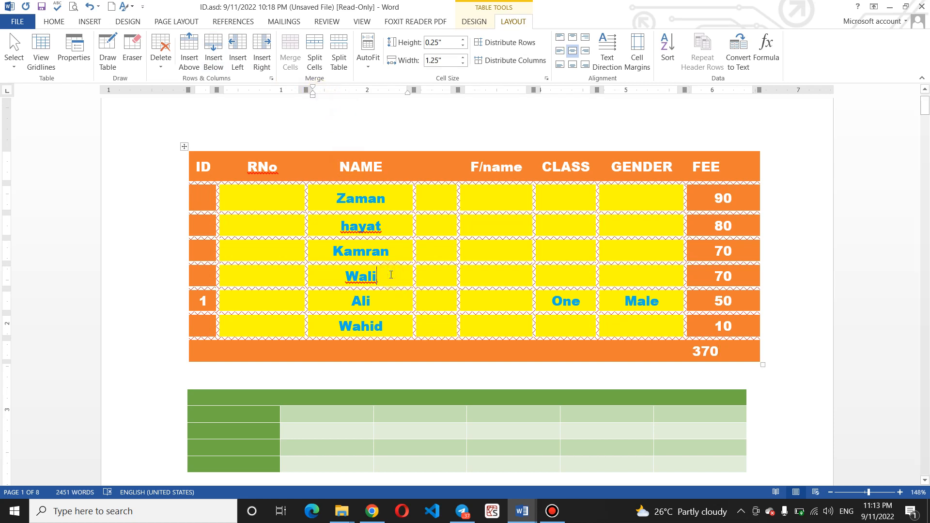
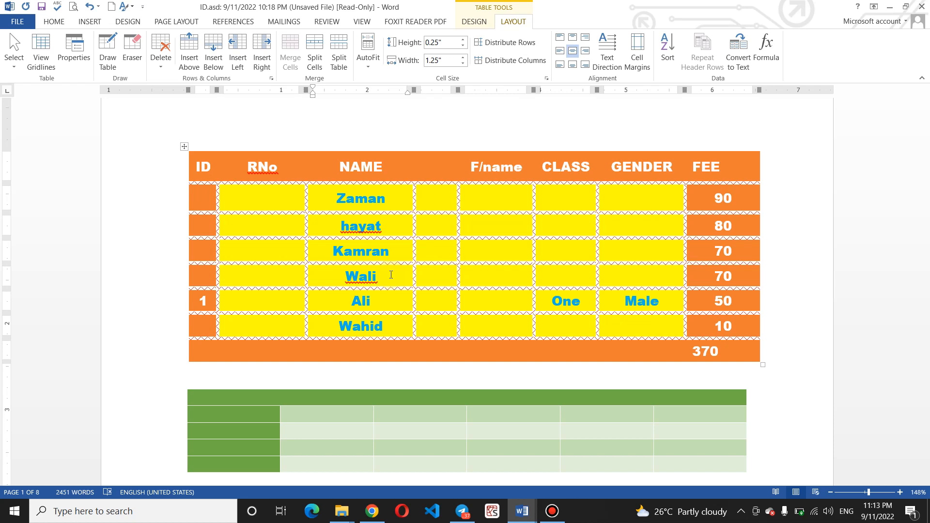
pyautogui.click(395, 205)
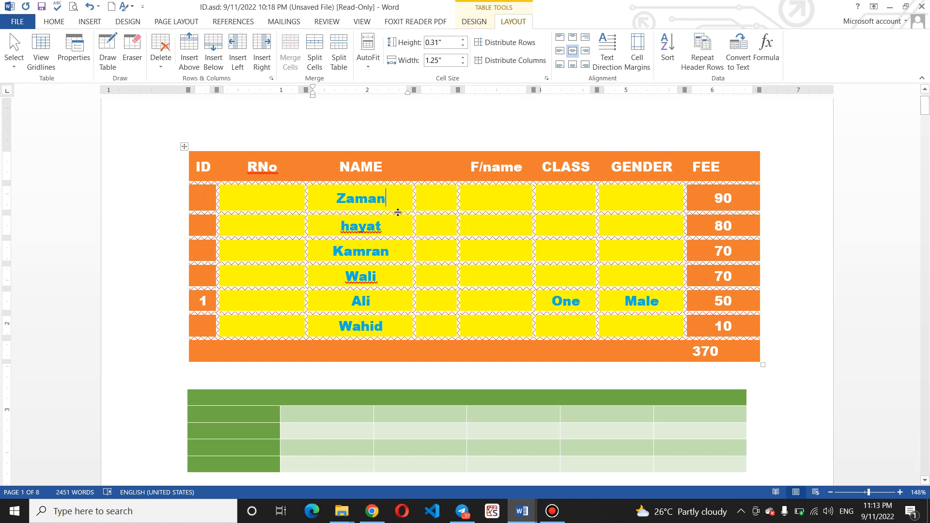
pyautogui.moveTo(397, 225); pyautogui.dragTo(397, 201)
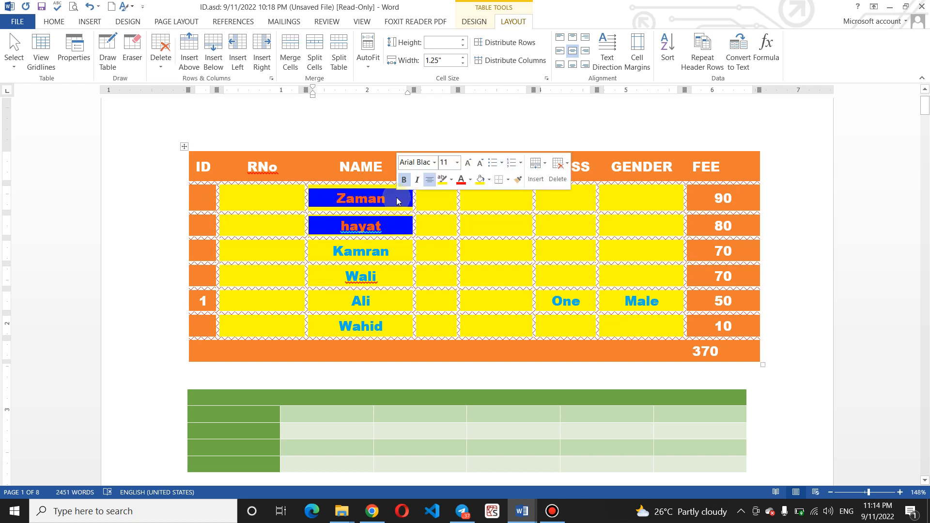
pyautogui.click(397, 201)
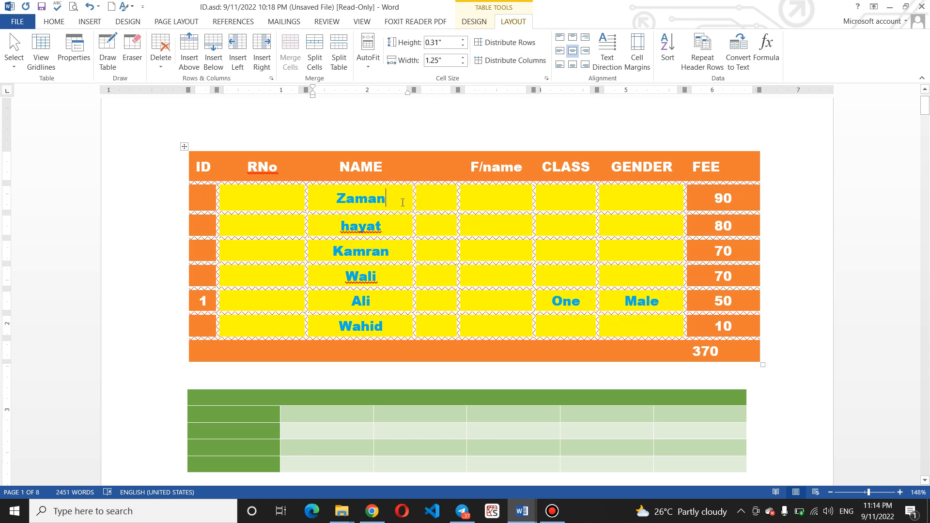
# Erase the borders between the NAME cells and the adjacent unlabelled column in all six data rows of the orange table
pyautogui.click(132, 48)
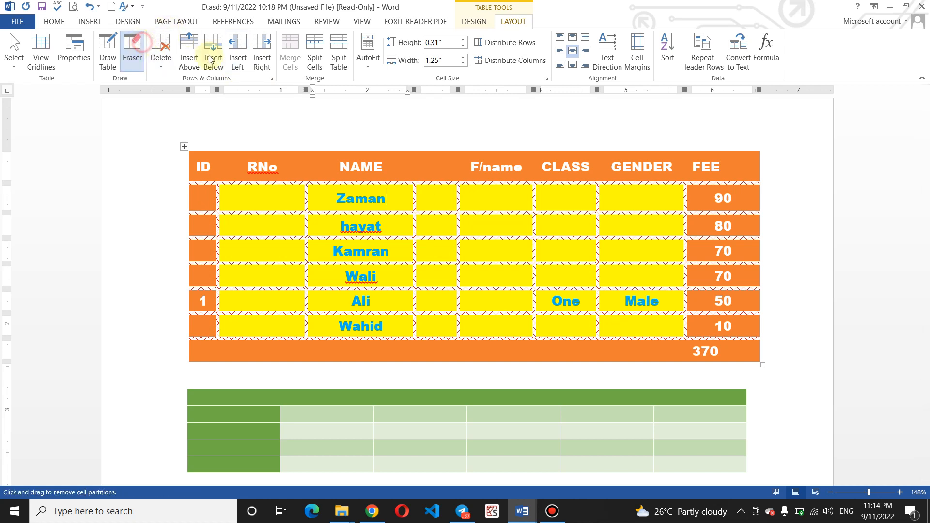
pyautogui.click(418, 198)
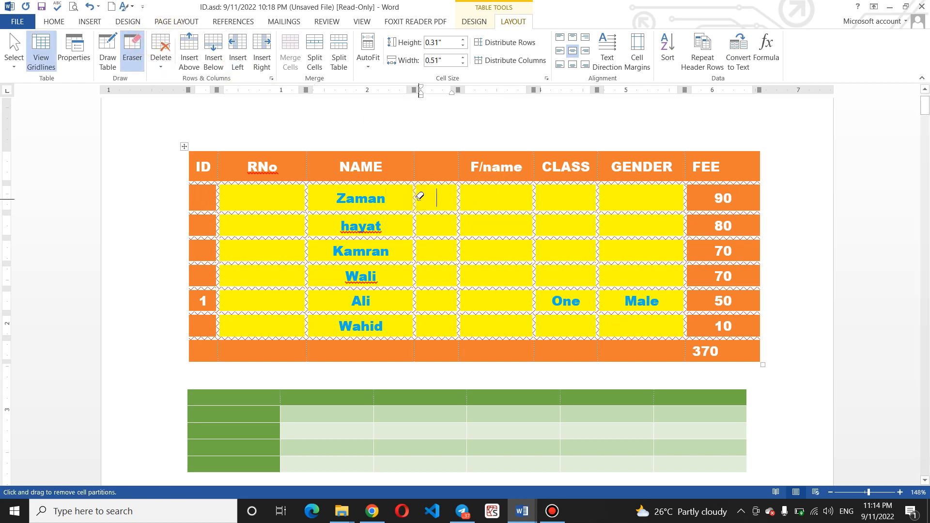
pyautogui.click(416, 194)
pyautogui.click(415, 226)
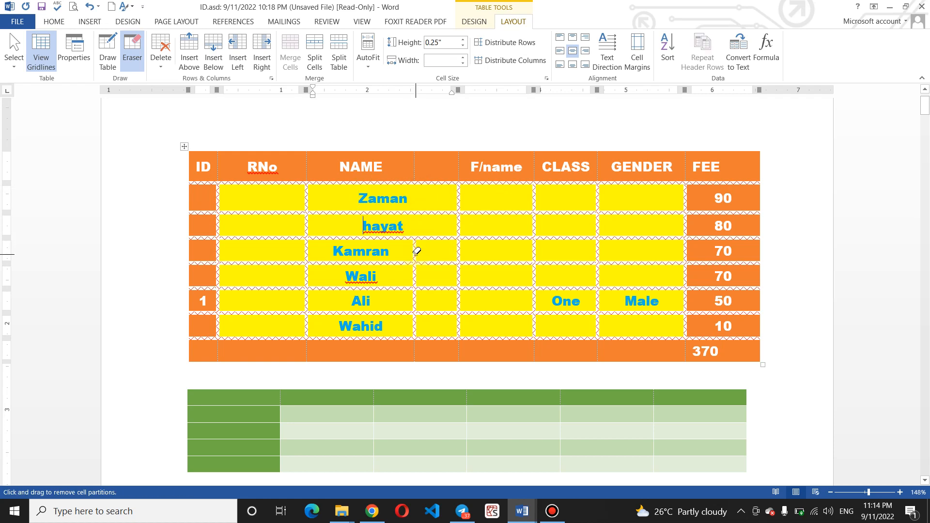
pyautogui.click(416, 253)
pyautogui.click(417, 275)
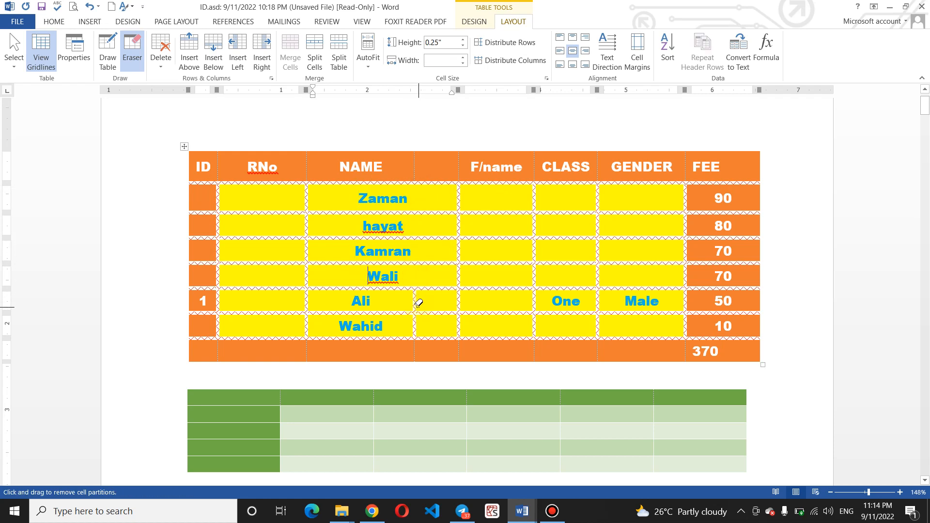
pyautogui.click(418, 305)
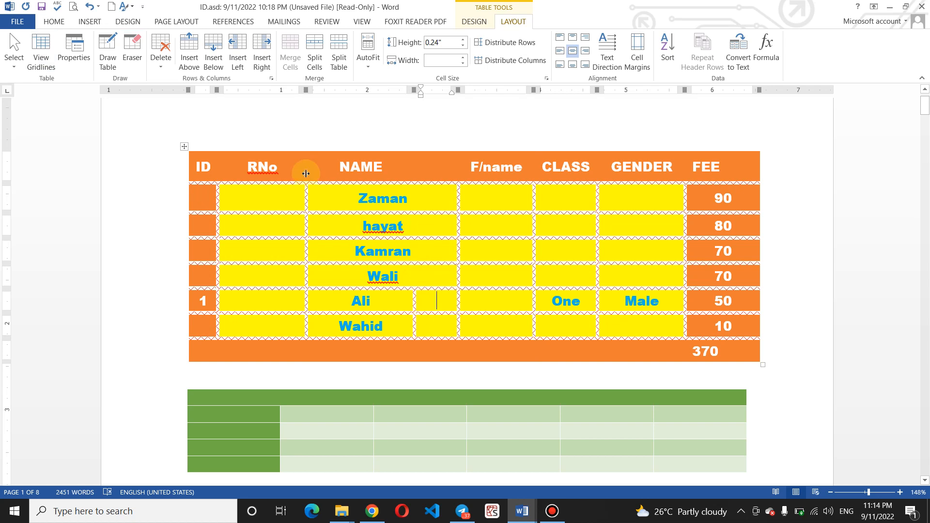
pyautogui.click(132, 48)
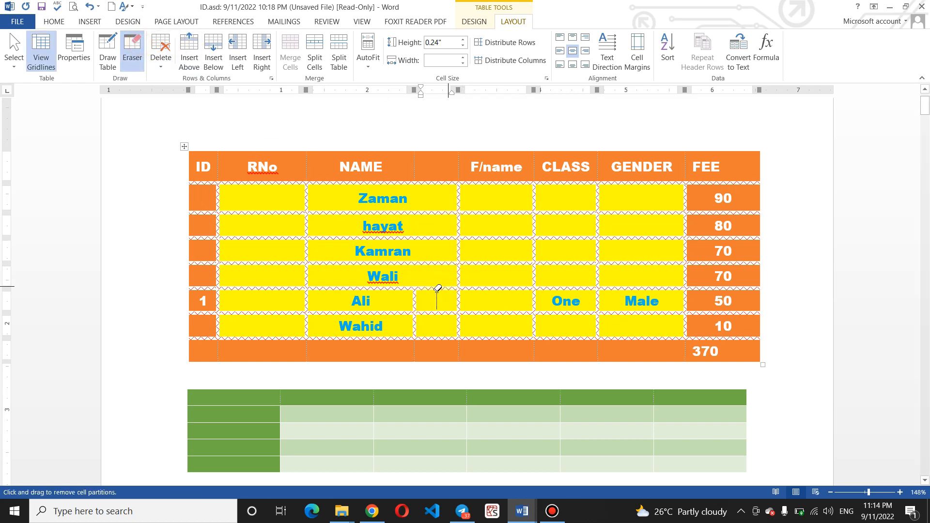
pyautogui.click(413, 299)
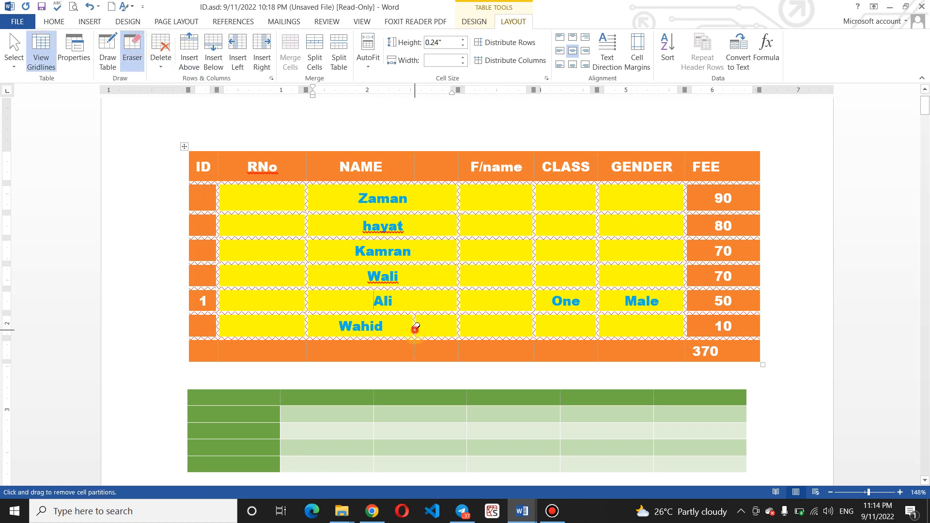
pyautogui.click(415, 328)
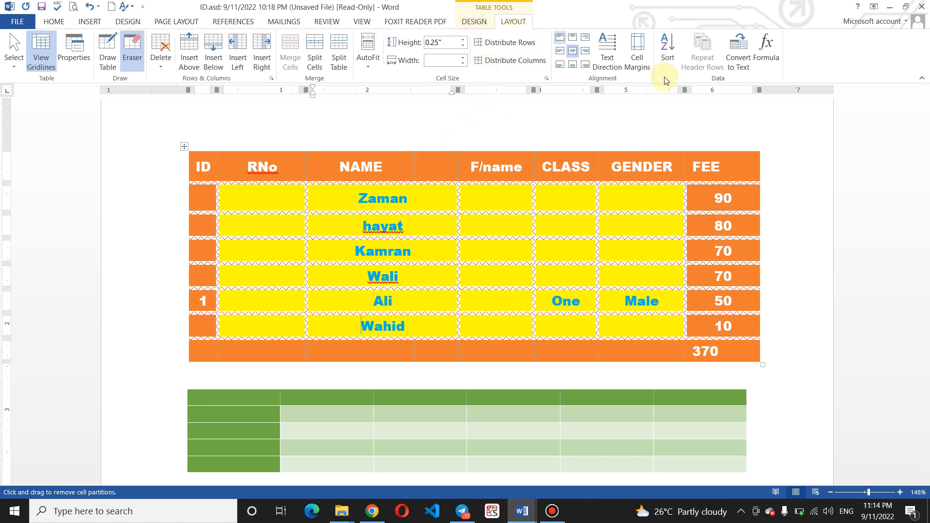
pyautogui.click(481, 22)
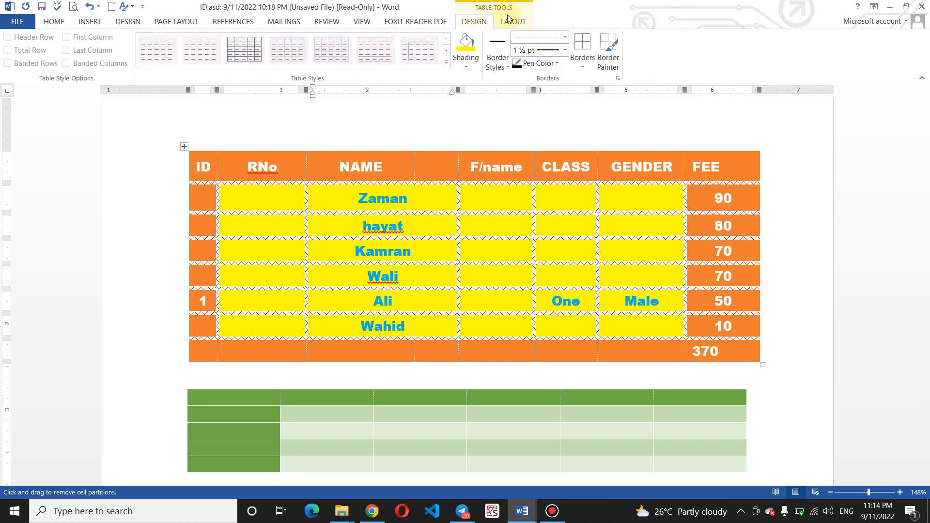
pyautogui.click(513, 21)
pyautogui.click(473, 21)
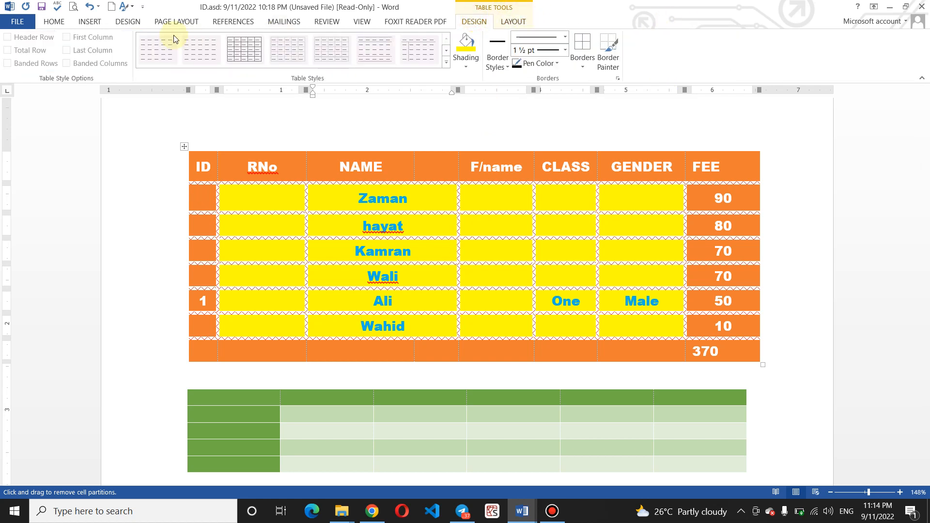
pyautogui.click(90, 21)
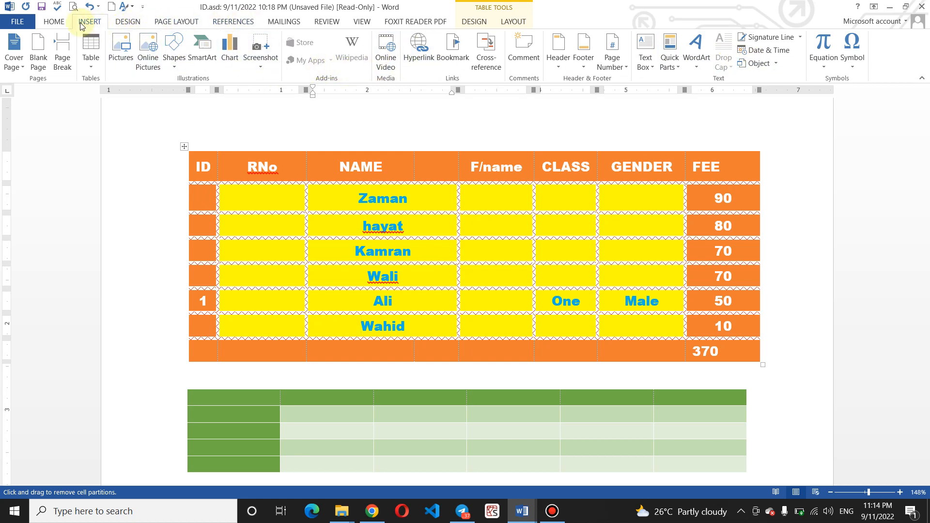
pyautogui.click(63, 21)
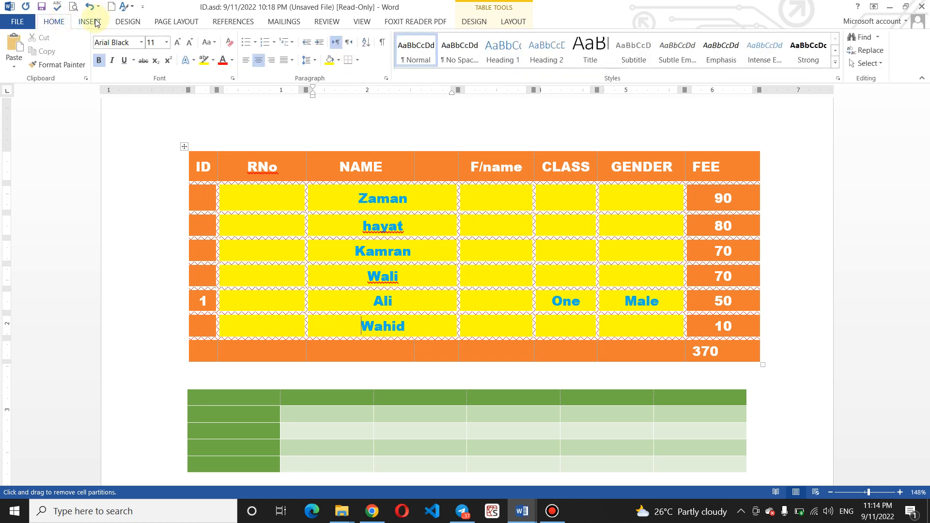
pyautogui.click(92, 22)
pyautogui.click(504, 19)
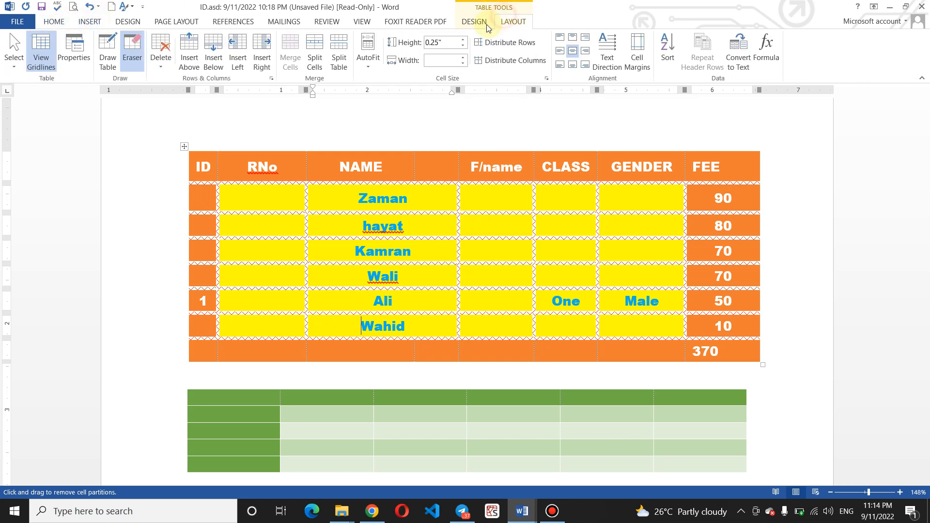
pyautogui.click(474, 22)
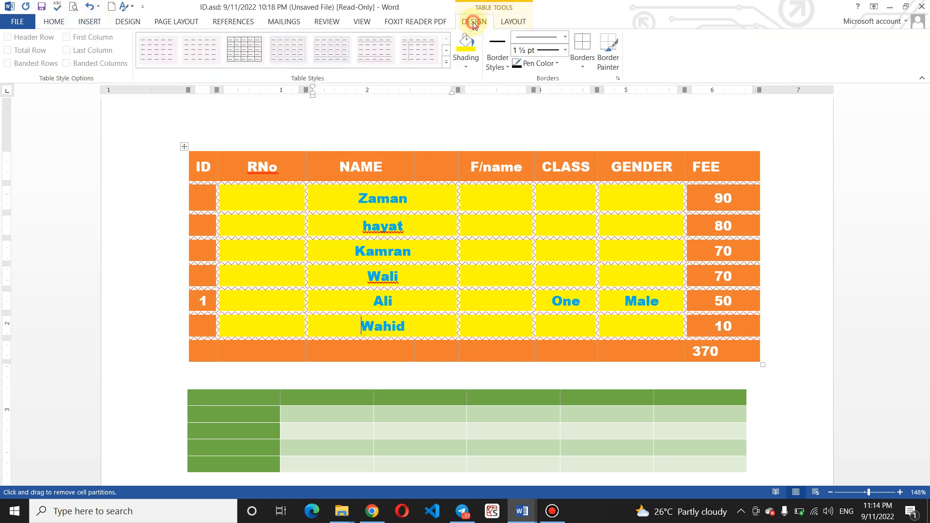
pyautogui.click(55, 22)
pyautogui.click(92, 22)
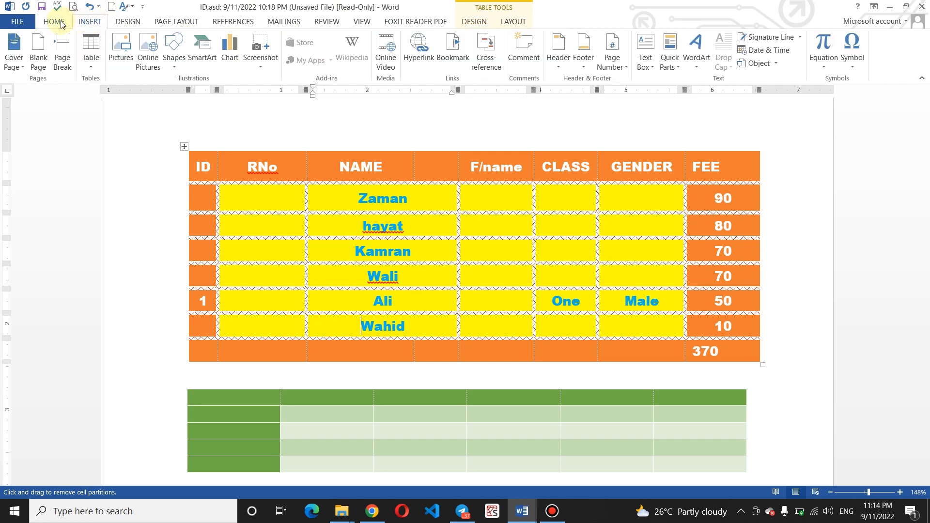
pyautogui.click(55, 21)
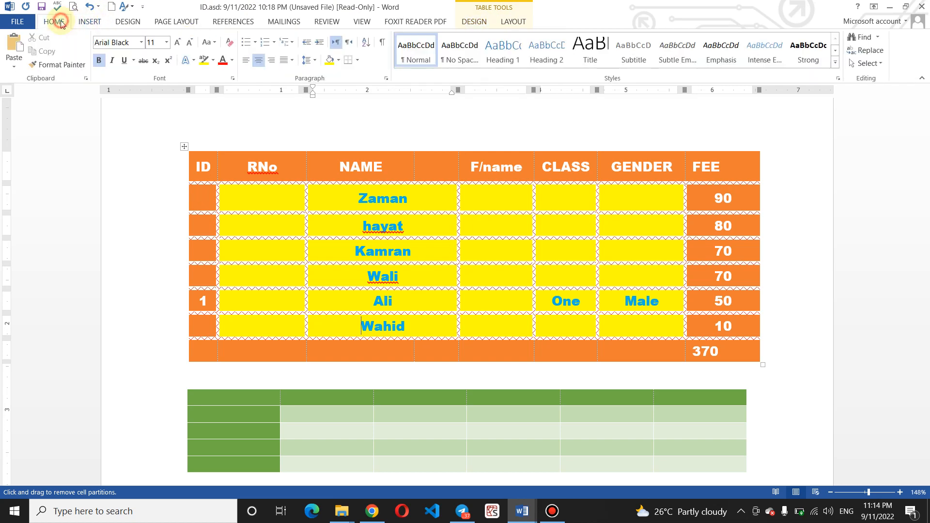
pyautogui.click(482, 22)
pyautogui.click(511, 21)
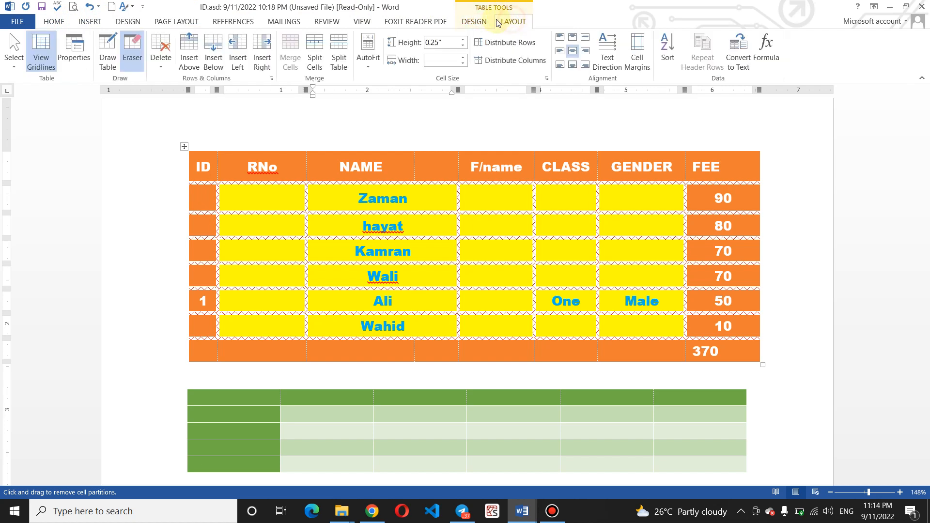
pyautogui.click(477, 22)
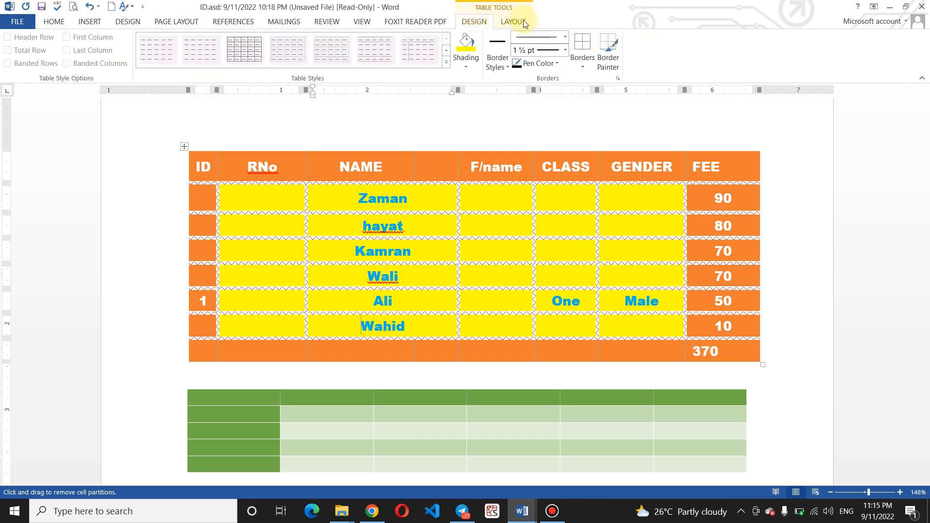
pyautogui.click(524, 22)
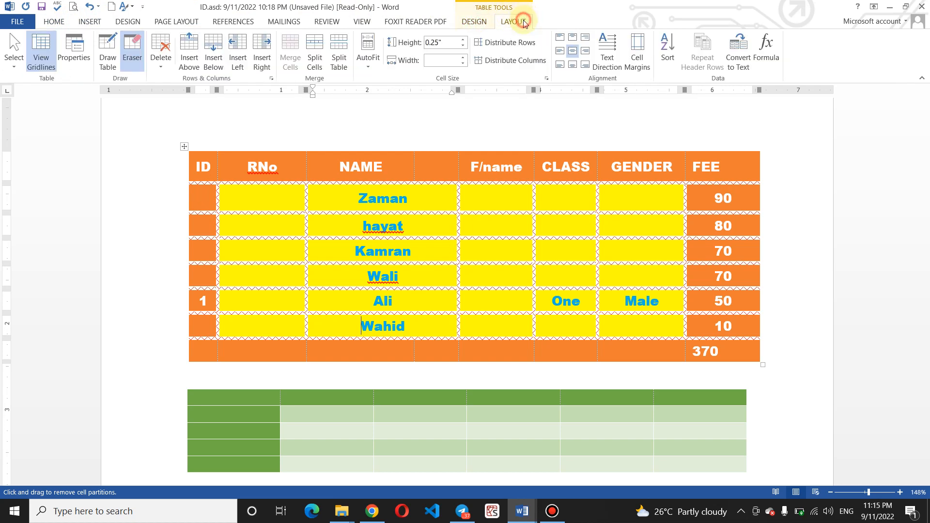
pyautogui.click(479, 22)
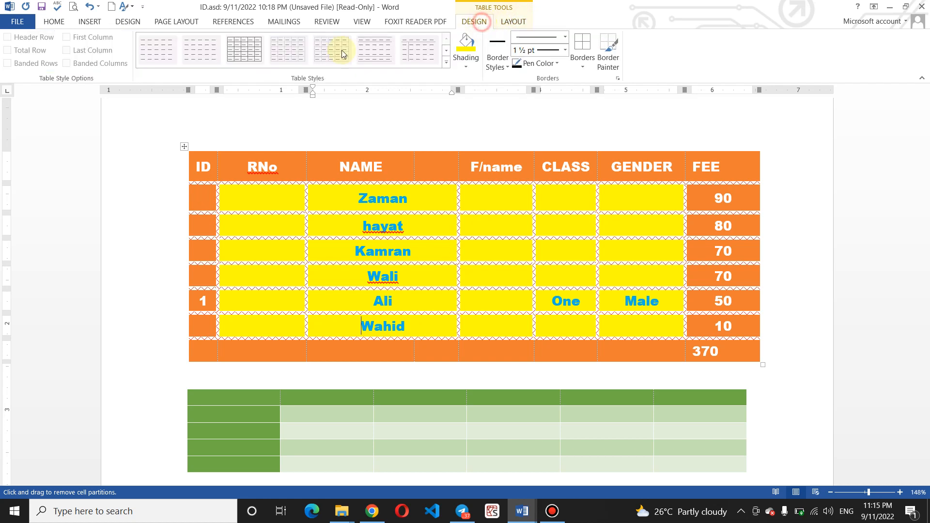
pyautogui.click(93, 21)
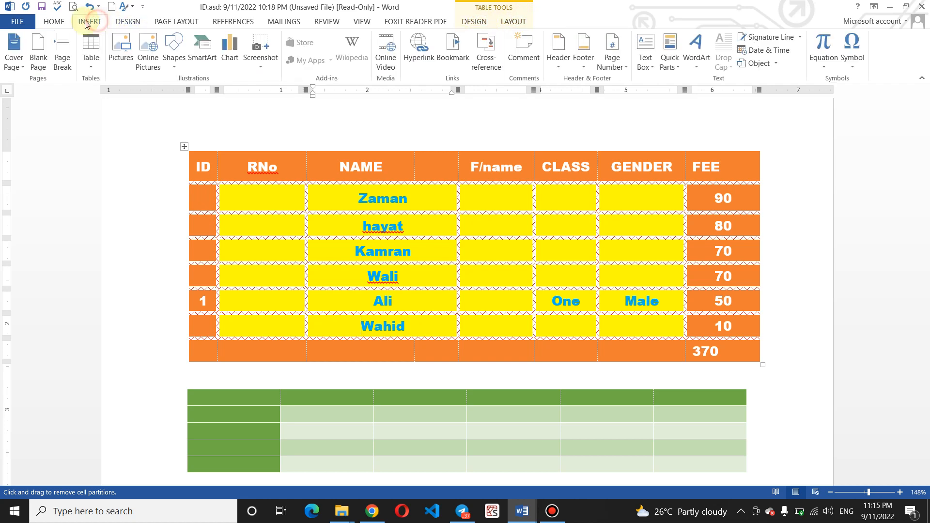
pyautogui.click(52, 23)
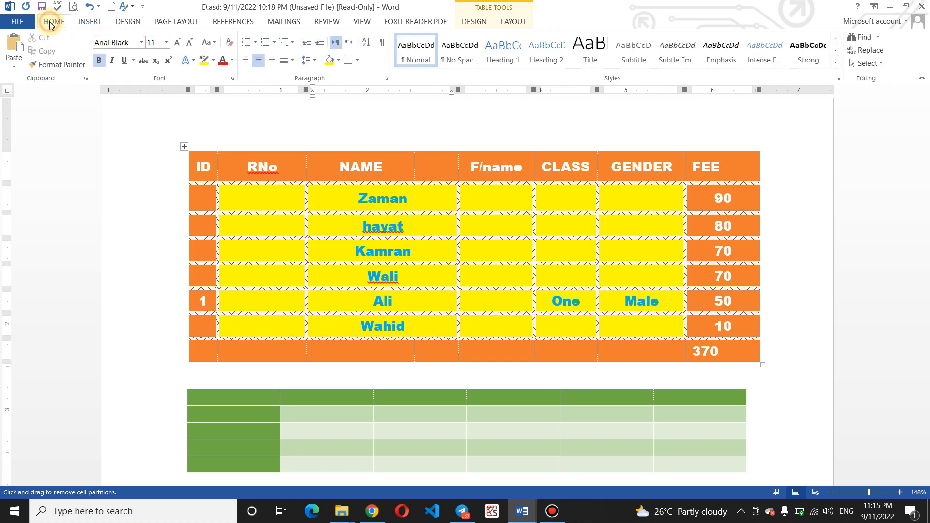
pyautogui.click(488, 25)
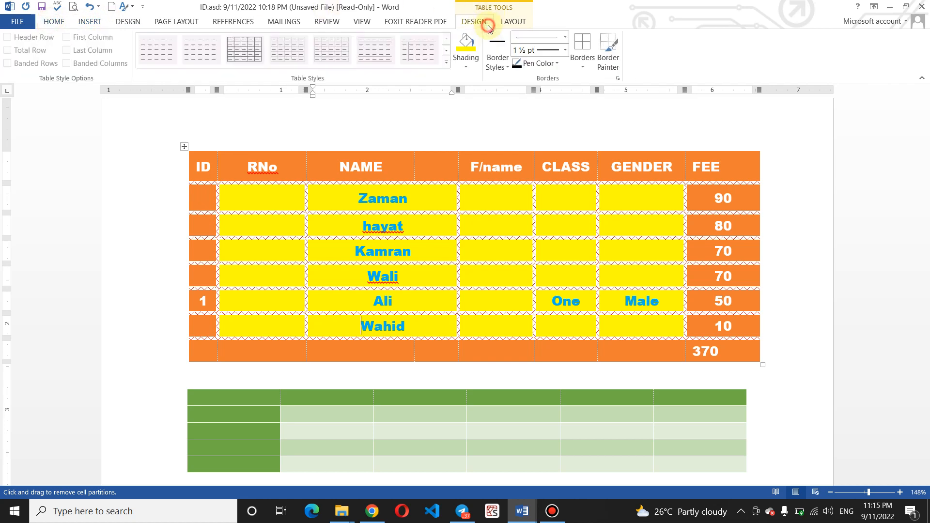
pyautogui.click(520, 23)
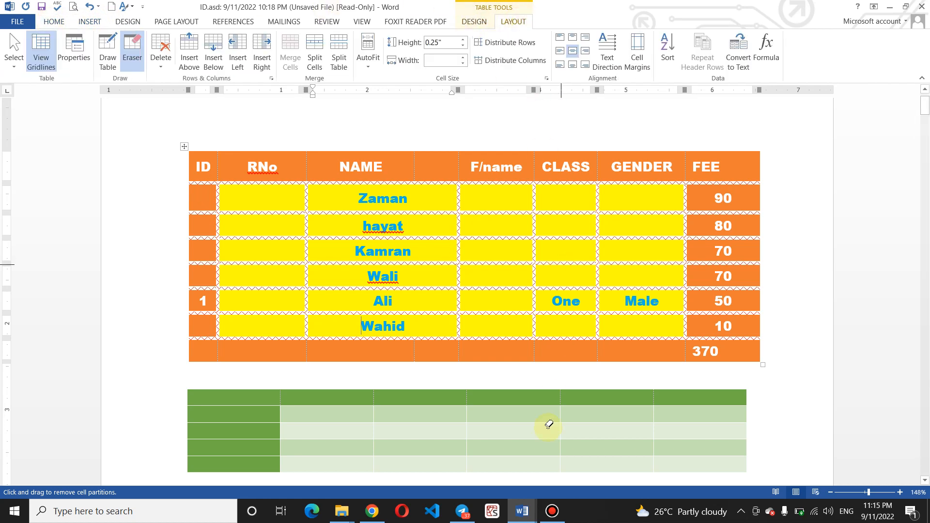
pyautogui.click(566, 503)
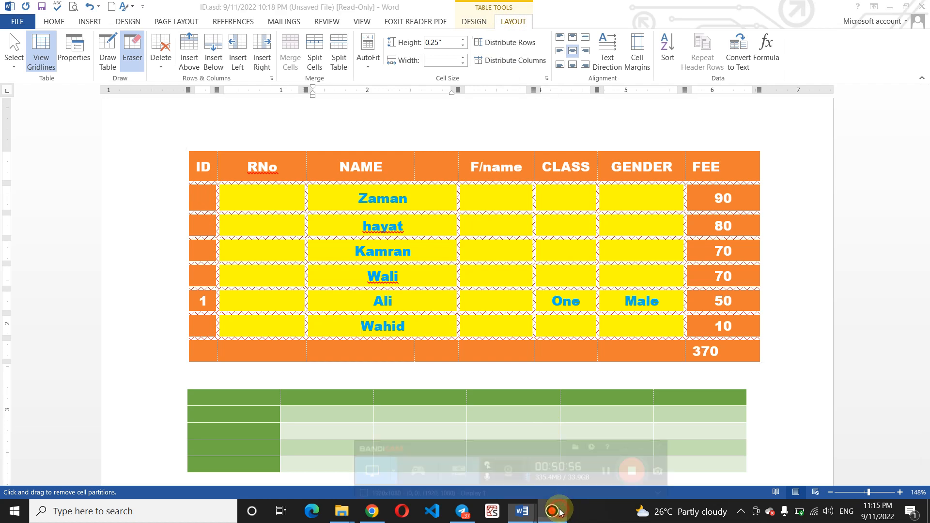